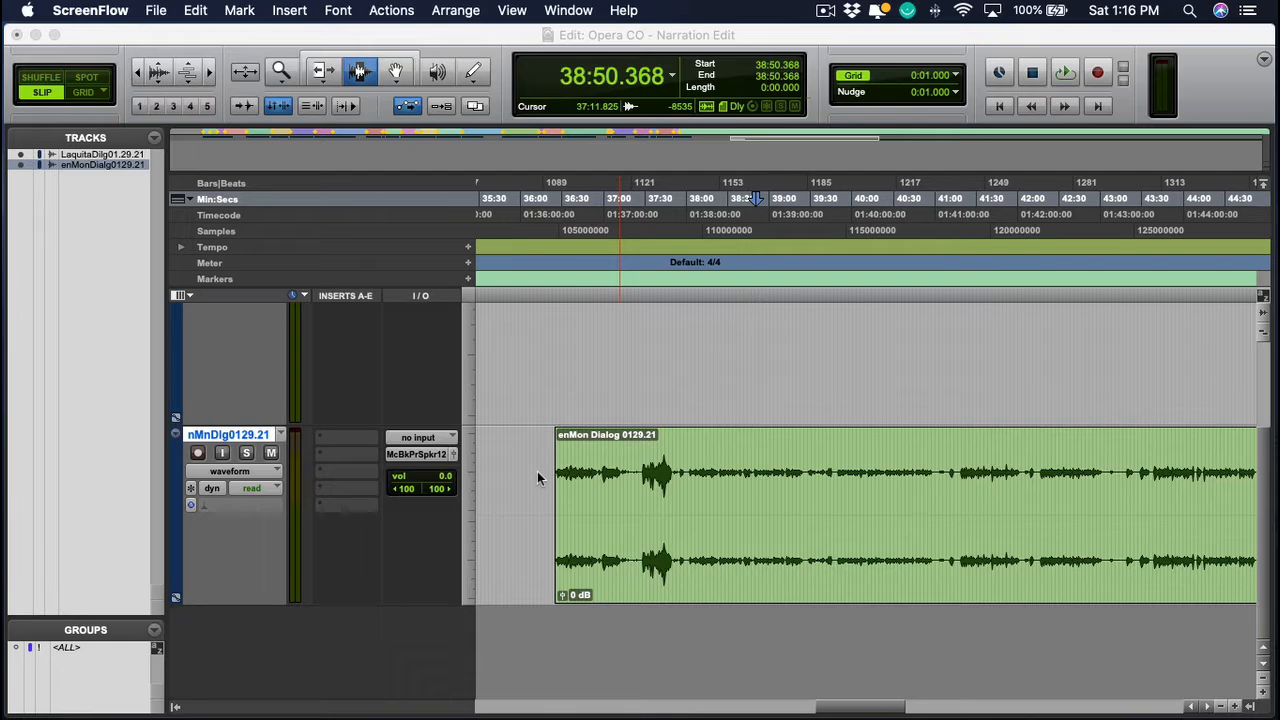
# Show both dialog tracks in full in the timeline and set the upper track's height to large
pyautogui.click(632, 470)
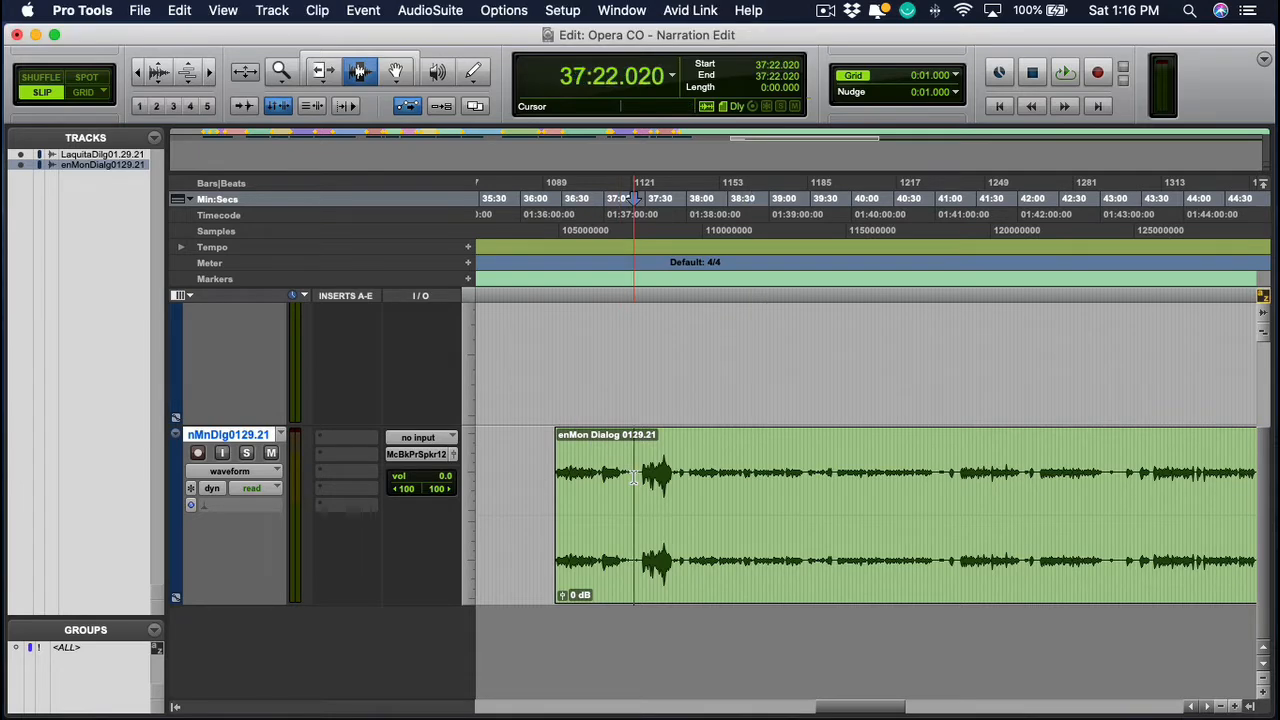
pyautogui.press('super+bracketleft')
pyautogui.press('super+bracketleft')
pyautogui.press('super+bracketleft')
pyautogui.scroll(3, 722, 498)
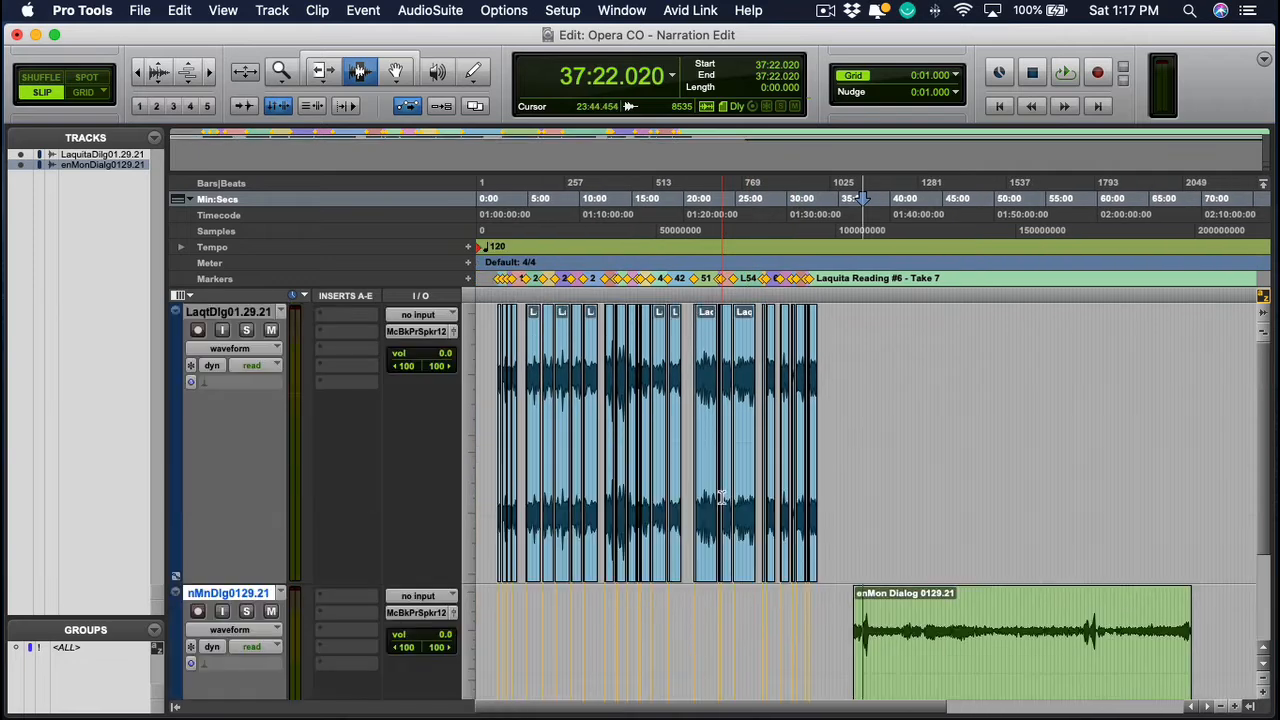
pyautogui.click(465, 466)
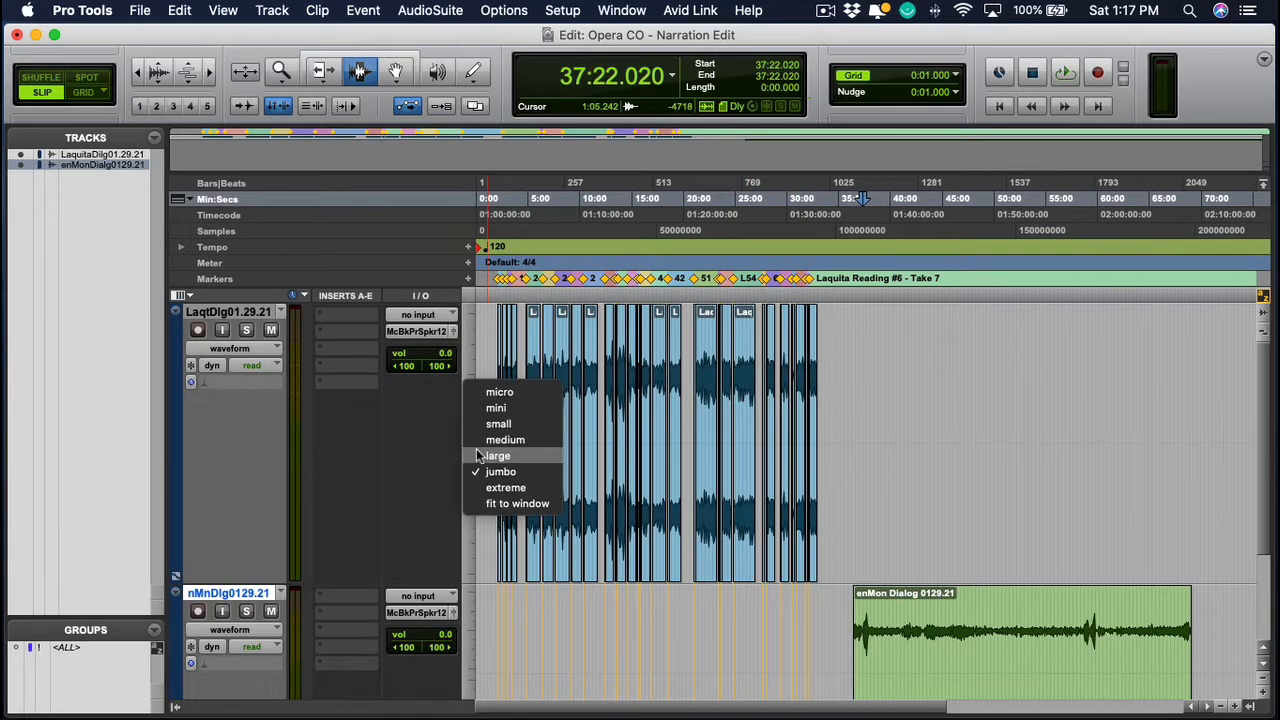
pyautogui.click(561, 451)
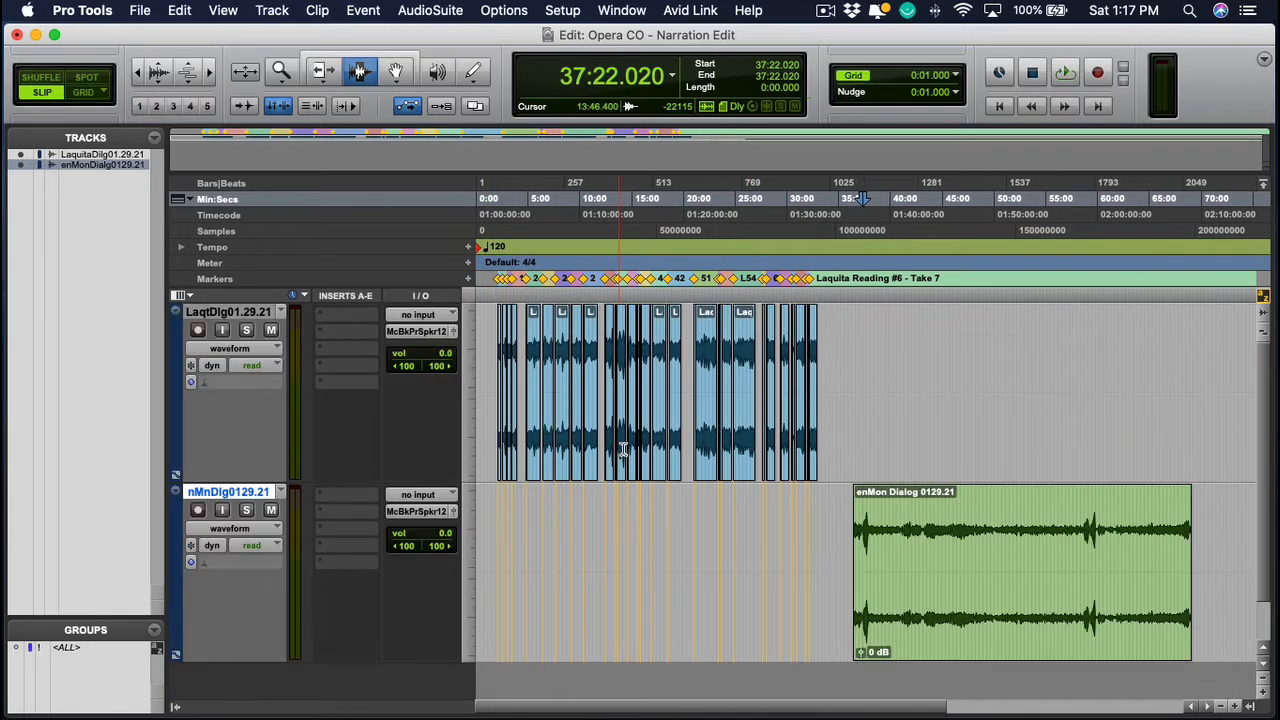
# Compare the split-up clips on the upper dialog track with the uncut enMon Dialog 0129.21 clip below
pyautogui.click(820, 543)
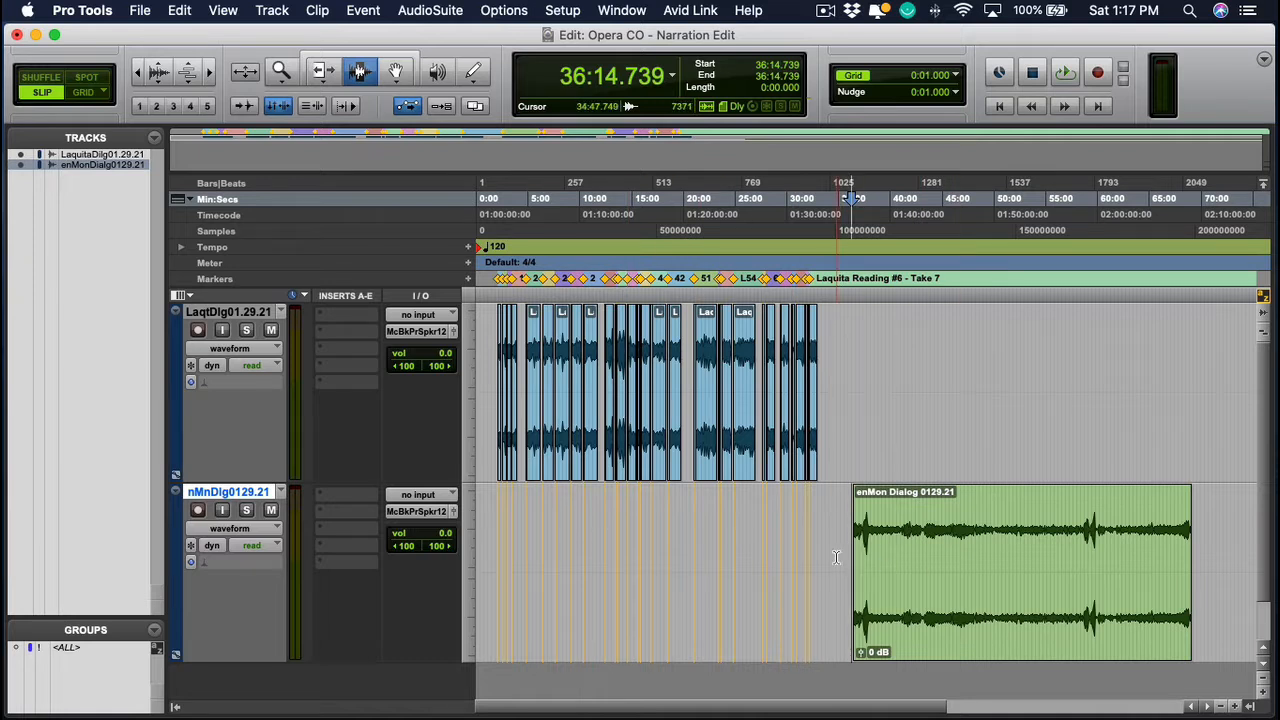
pyautogui.moveTo(841, 400); pyautogui.dragTo(521, 430)
pyautogui.click(828, 450)
pyautogui.moveTo(847, 530); pyautogui.dragTo(975, 530)
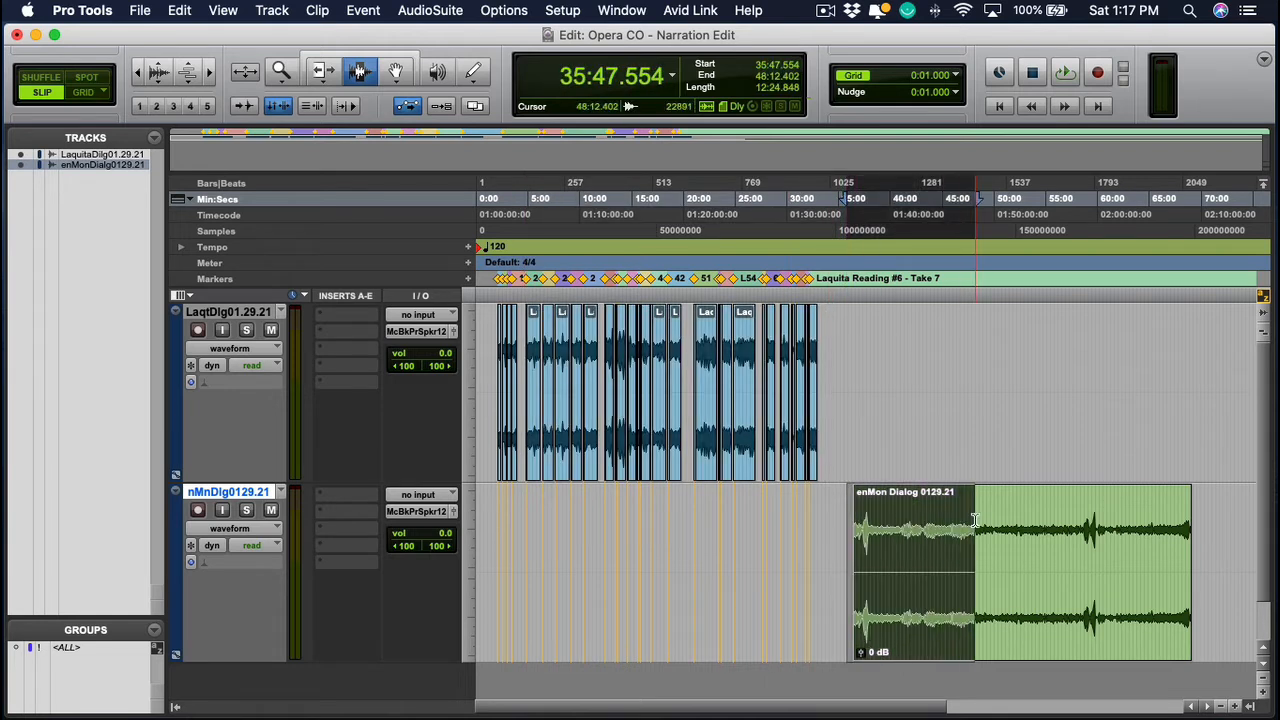
pyautogui.click(975, 530)
pyautogui.hscroll(2, 931, 528)
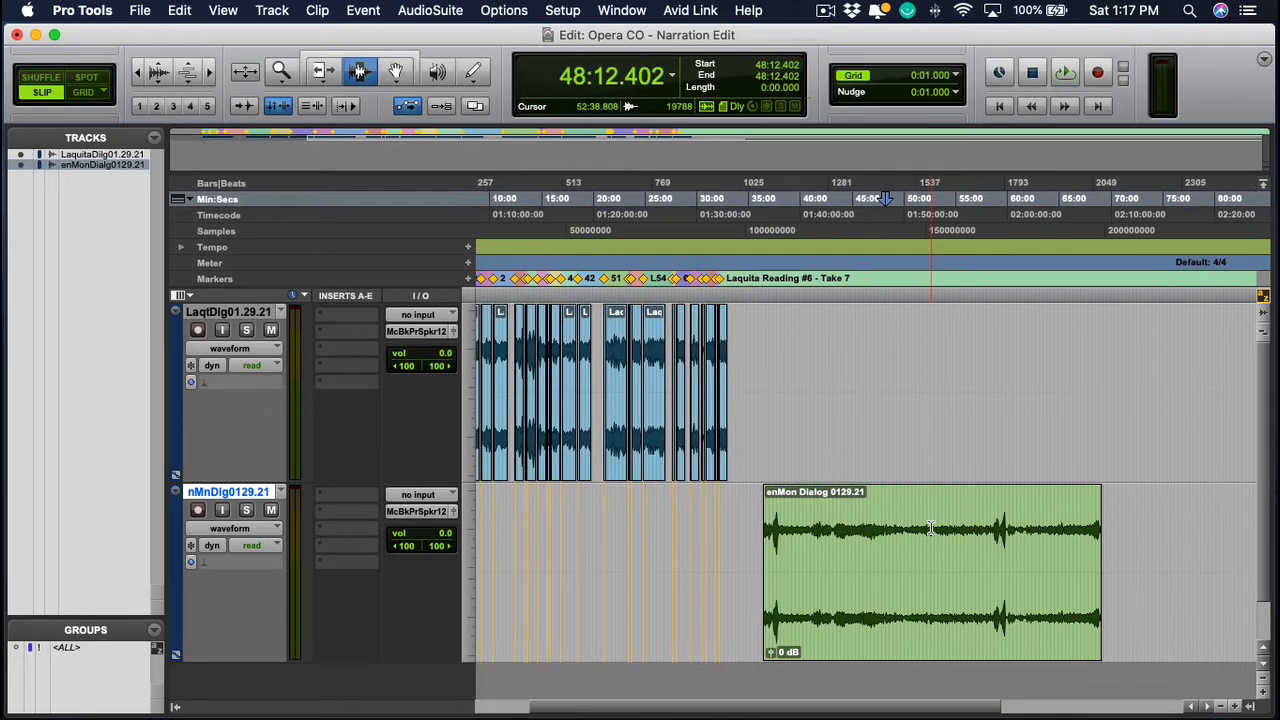
pyautogui.hscroll(-2, 931, 528)
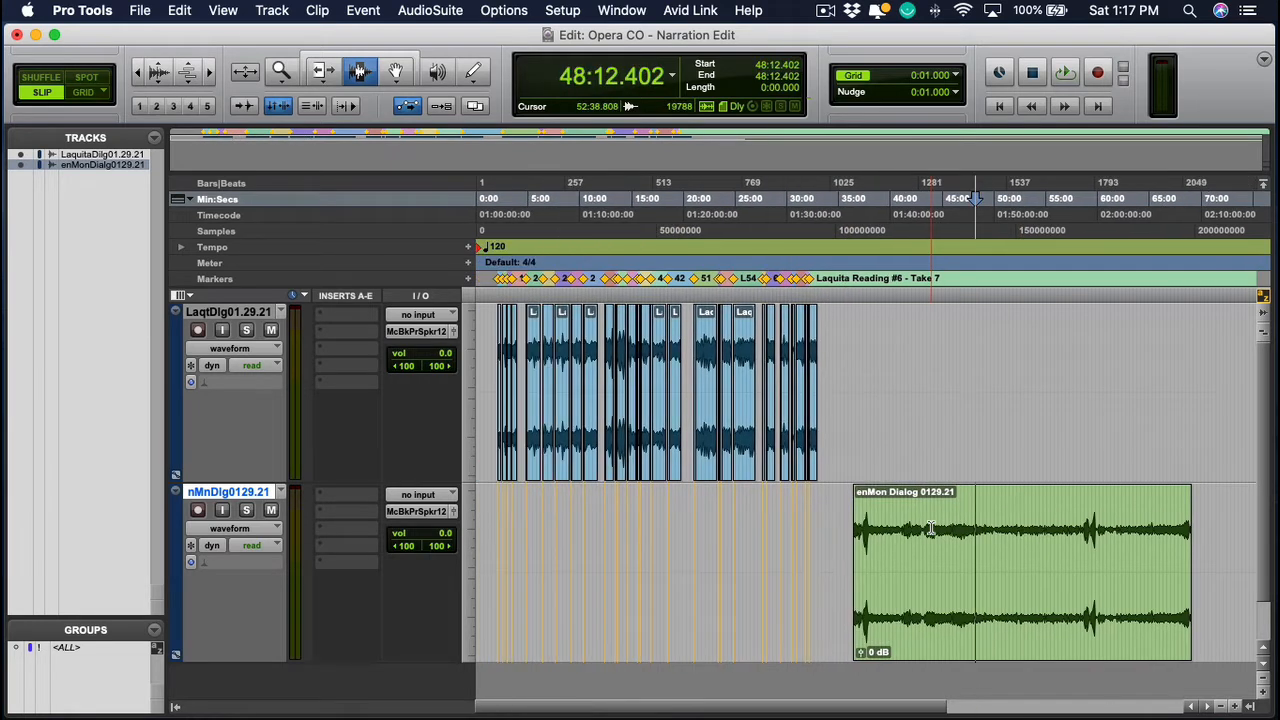
pyautogui.click(839, 548)
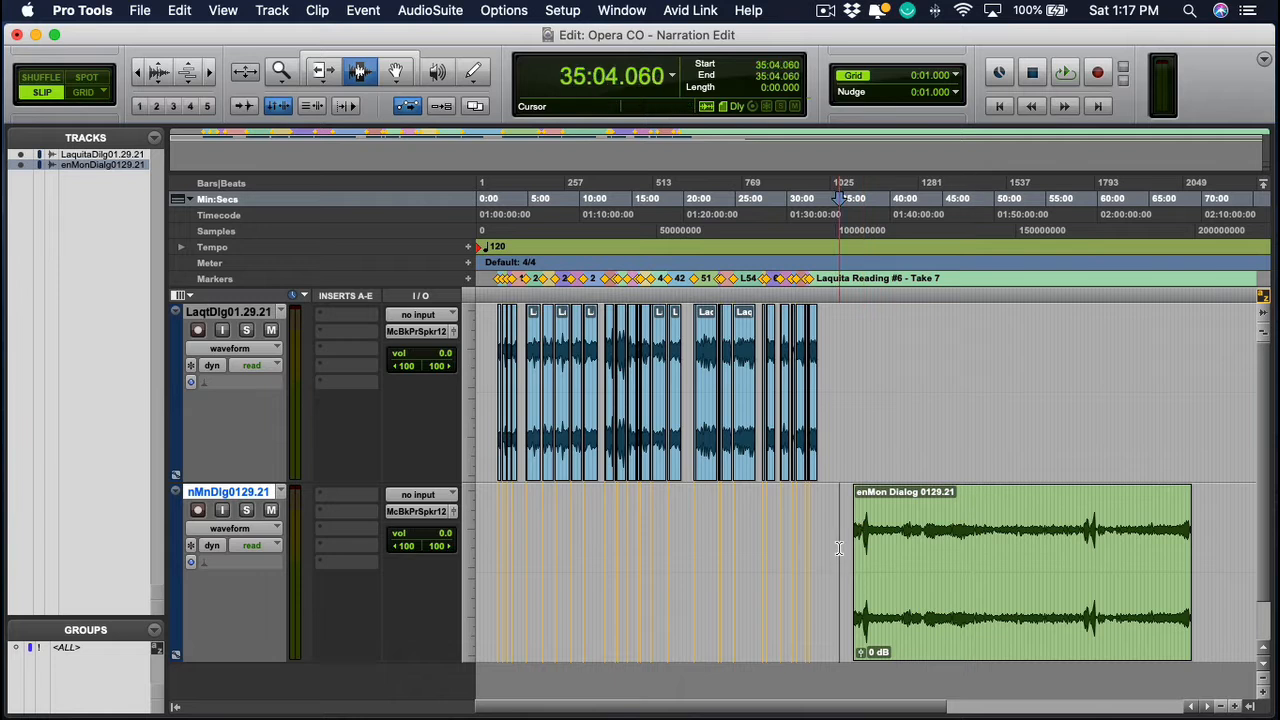
# Select the whole enMon Dialog 0129.21 clip to inspect its full extent, and clear the selection
pyautogui.doubleClick(905, 546)
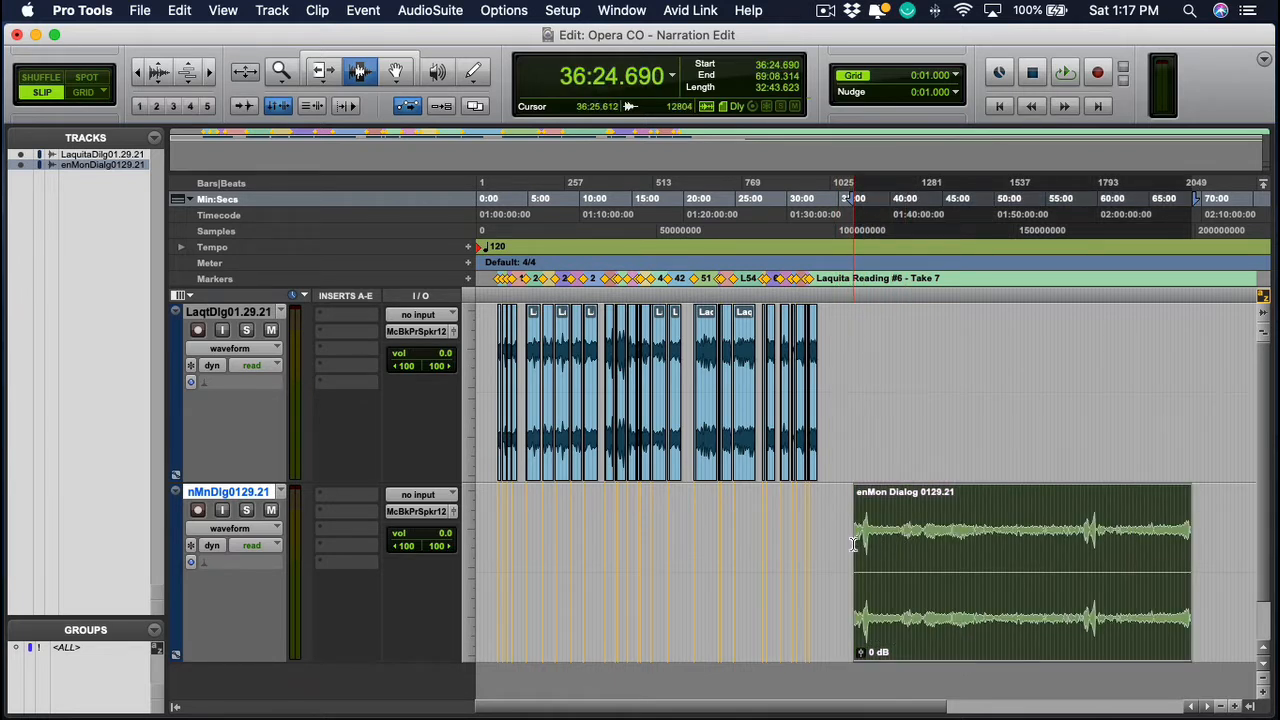
pyautogui.click(852, 543)
pyautogui.scroll(-1, 856, 545)
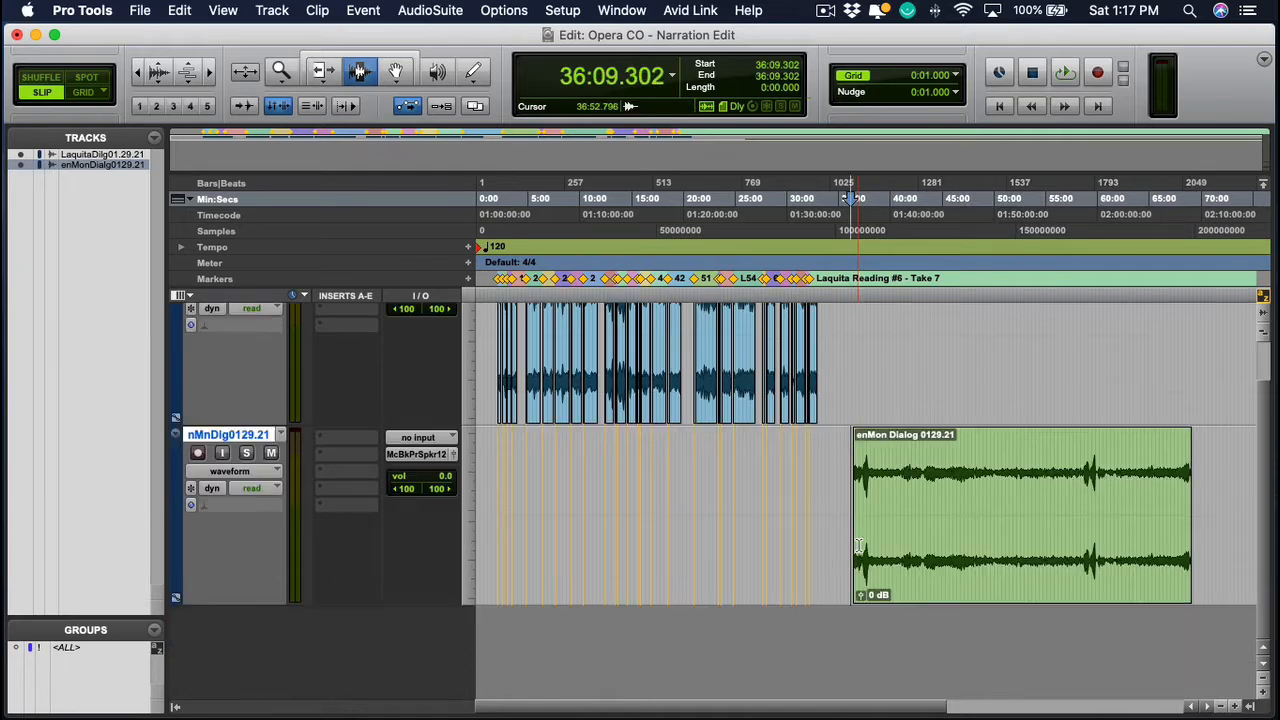
pyautogui.scroll(1, 858, 546)
pyautogui.moveTo(849, 547); pyautogui.dragTo(1200, 556)
pyautogui.click(1198, 556)
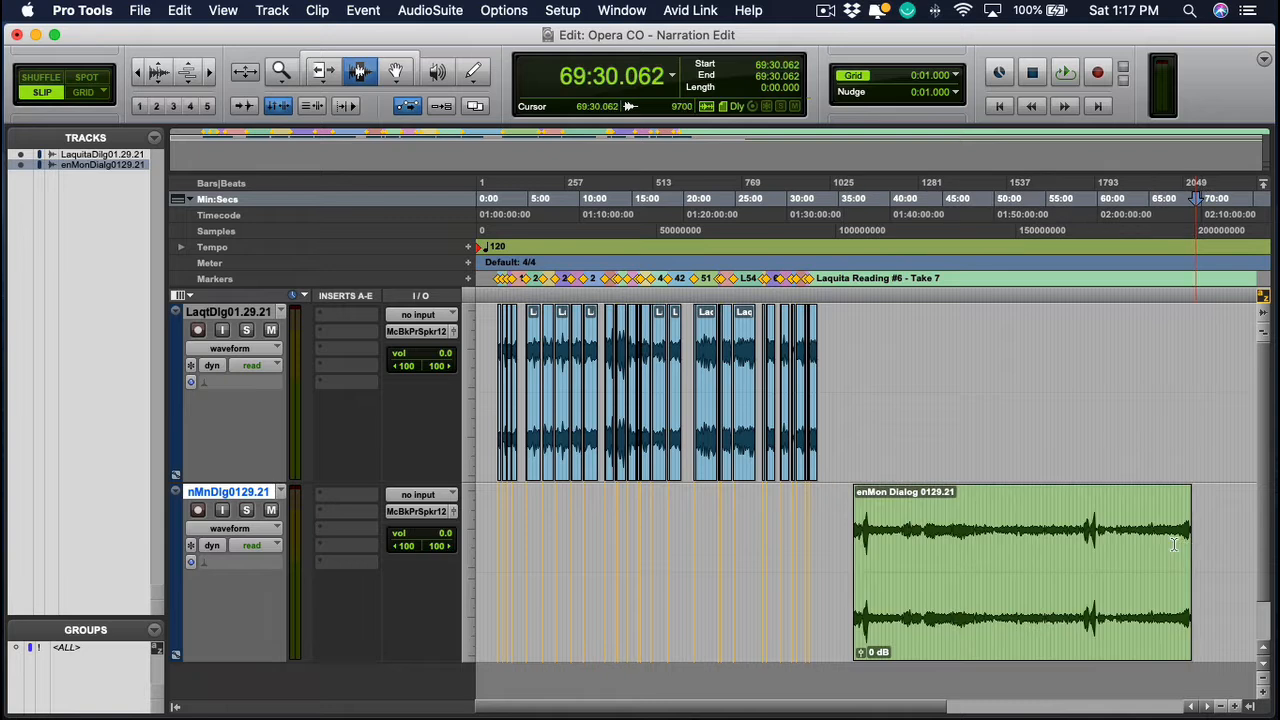
pyautogui.click(1066, 527)
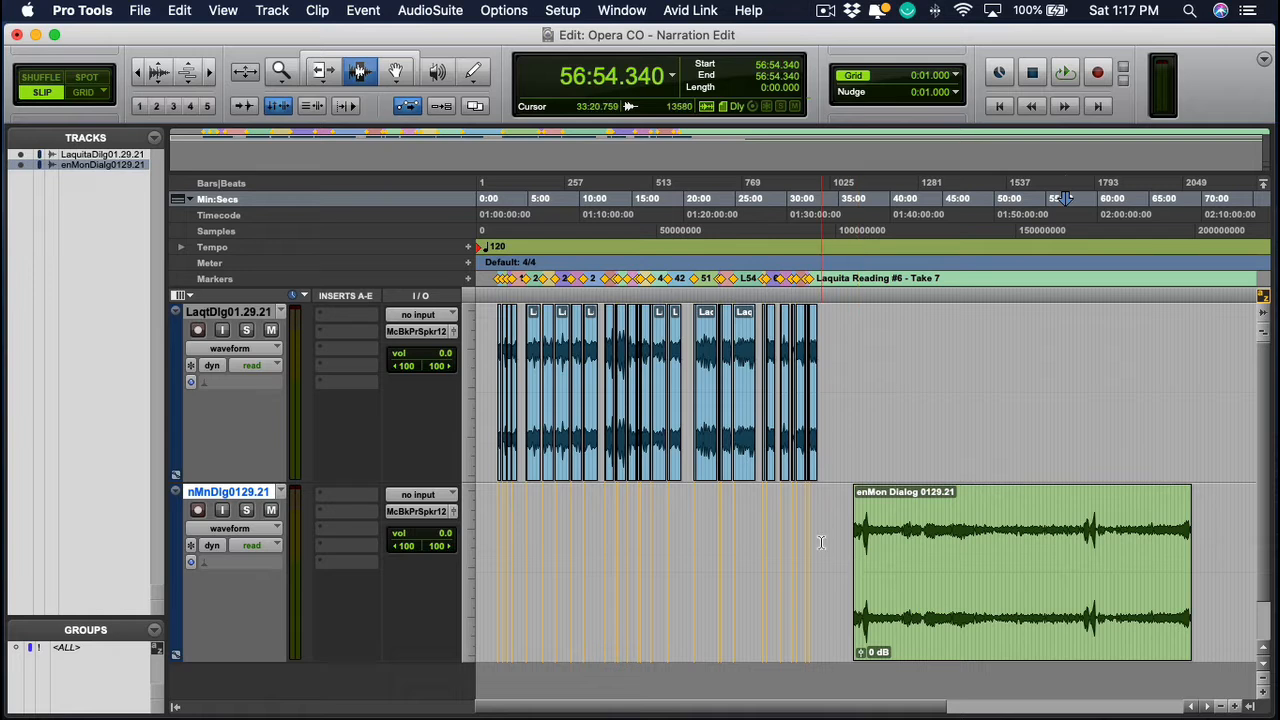
# Highlight the enMon Dialog 0129.21 clip from its beginning to about 58:59, and clear the selection
pyautogui.hscroll(2, 820, 542)
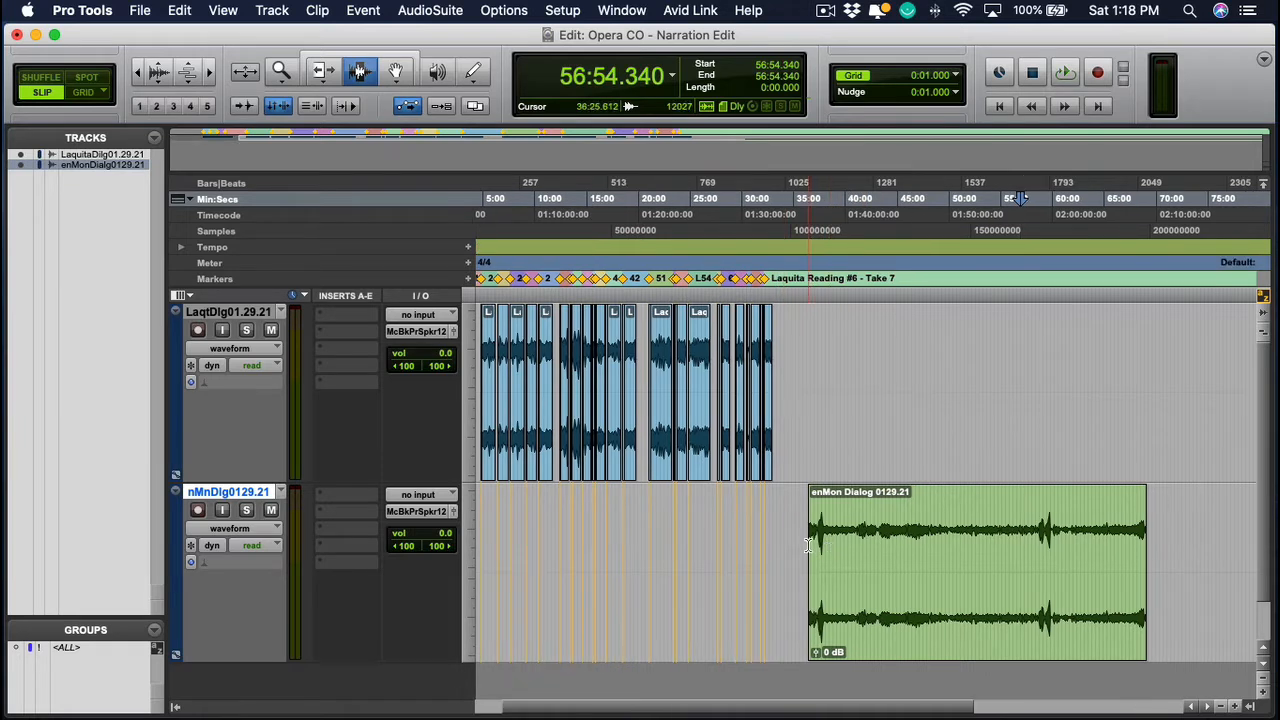
pyautogui.moveTo(808, 546); pyautogui.dragTo(1042, 557)
pyautogui.click(1042, 557)
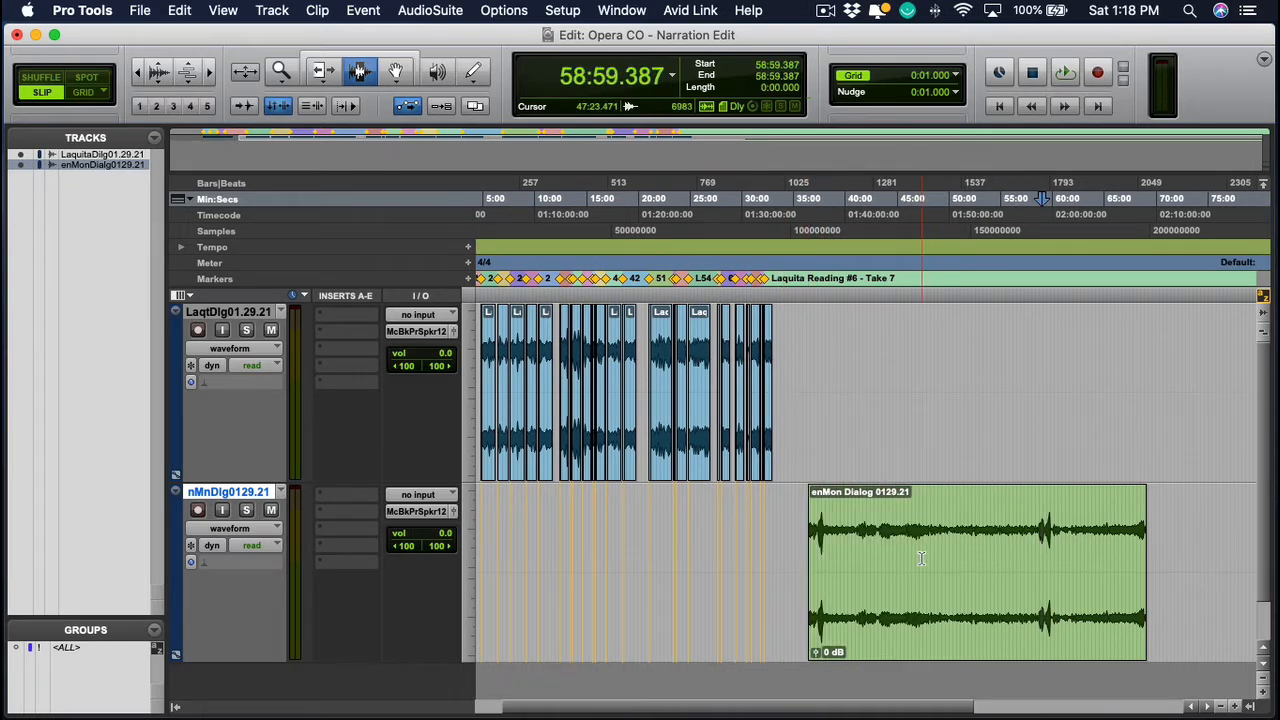
pyautogui.moveTo(794, 546); pyautogui.dragTo(801, 546)
pyautogui.click(801, 546)
pyautogui.hscroll(-2, 524, 390)
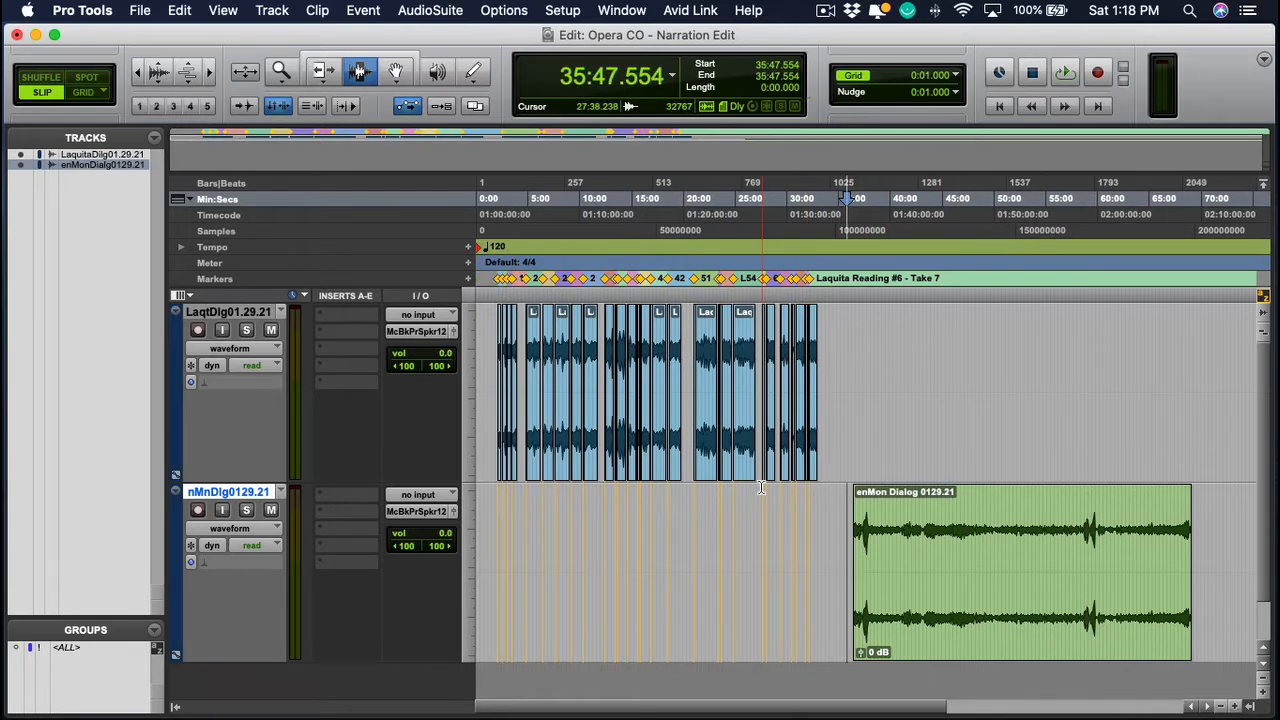
# Highlight all the split-up clips on the upper dialog track, from about 1:38 to 34:26
pyautogui.click(493, 388)
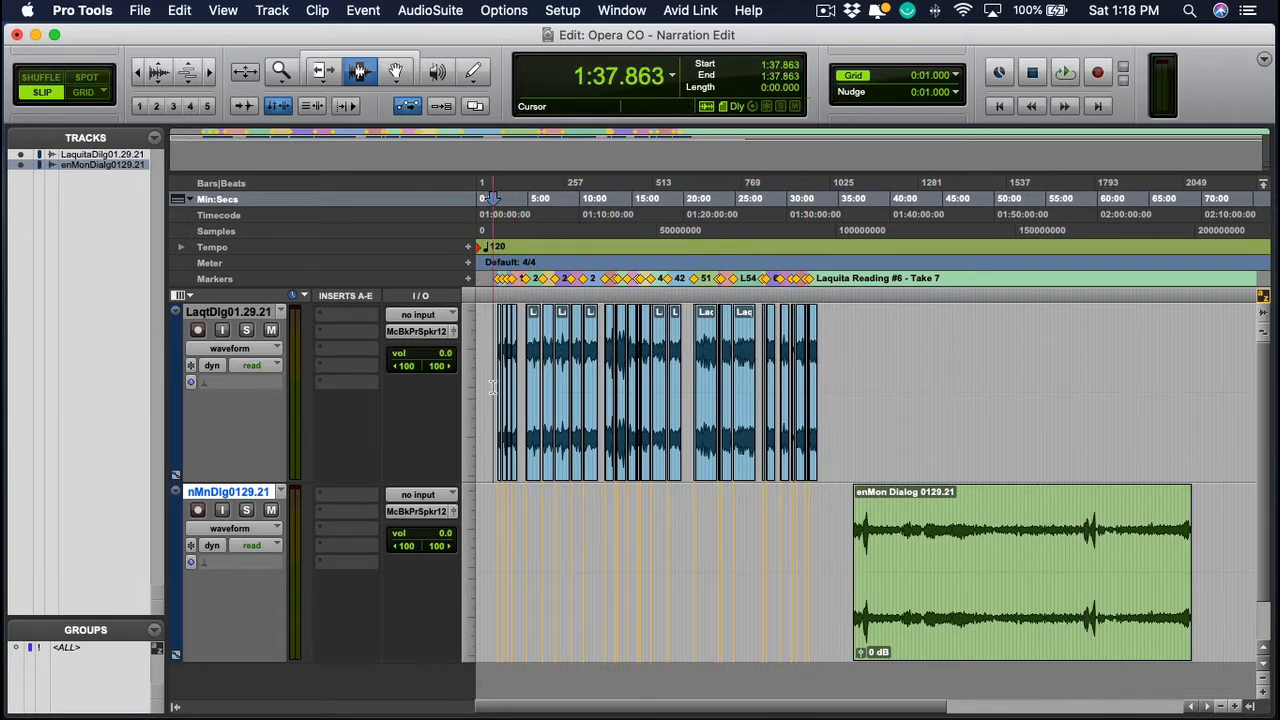
pyautogui.moveTo(493, 388); pyautogui.dragTo(832, 392)
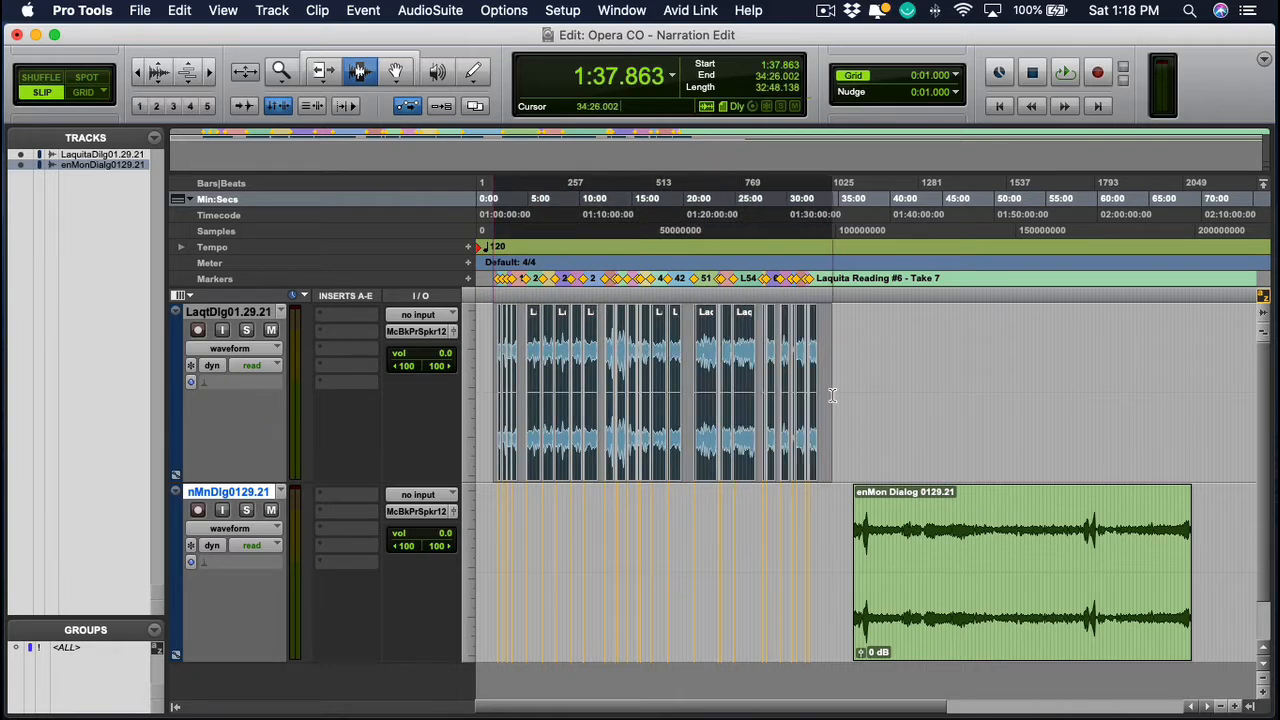
pyautogui.click(832, 392)
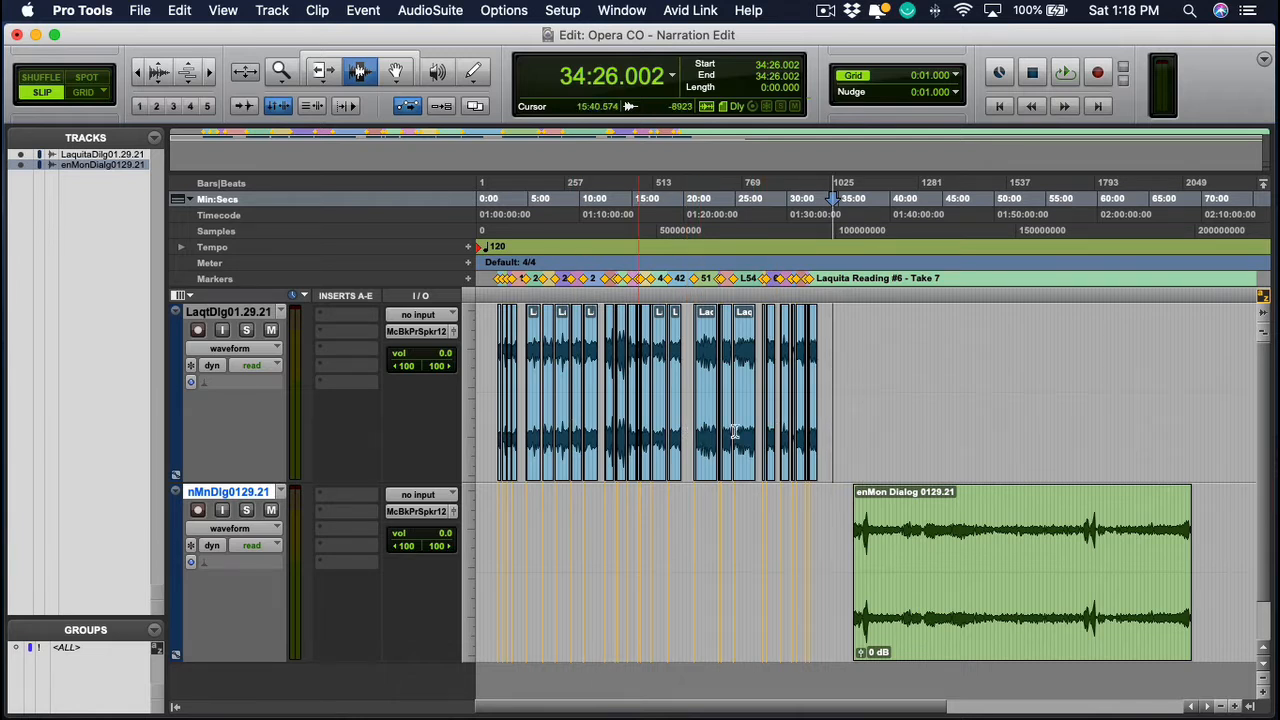
# Highlight the upper track's clips and the entire uncut clip on the lower track in turn to compare them
pyautogui.click(846, 524)
pyautogui.moveTo(826, 413); pyautogui.dragTo(500, 427)
pyautogui.click(851, 540)
pyautogui.moveTo(842, 545); pyautogui.dragTo(1197, 556)
pyautogui.click(1197, 556)
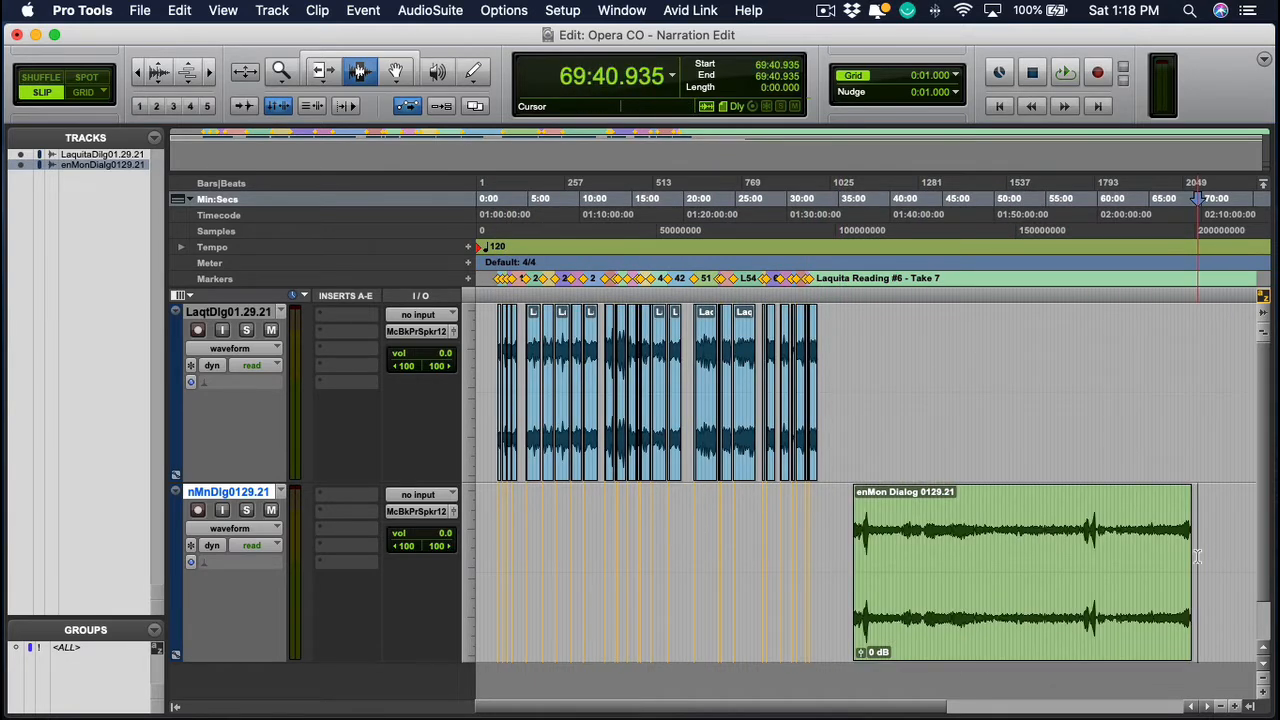
pyautogui.click(848, 540)
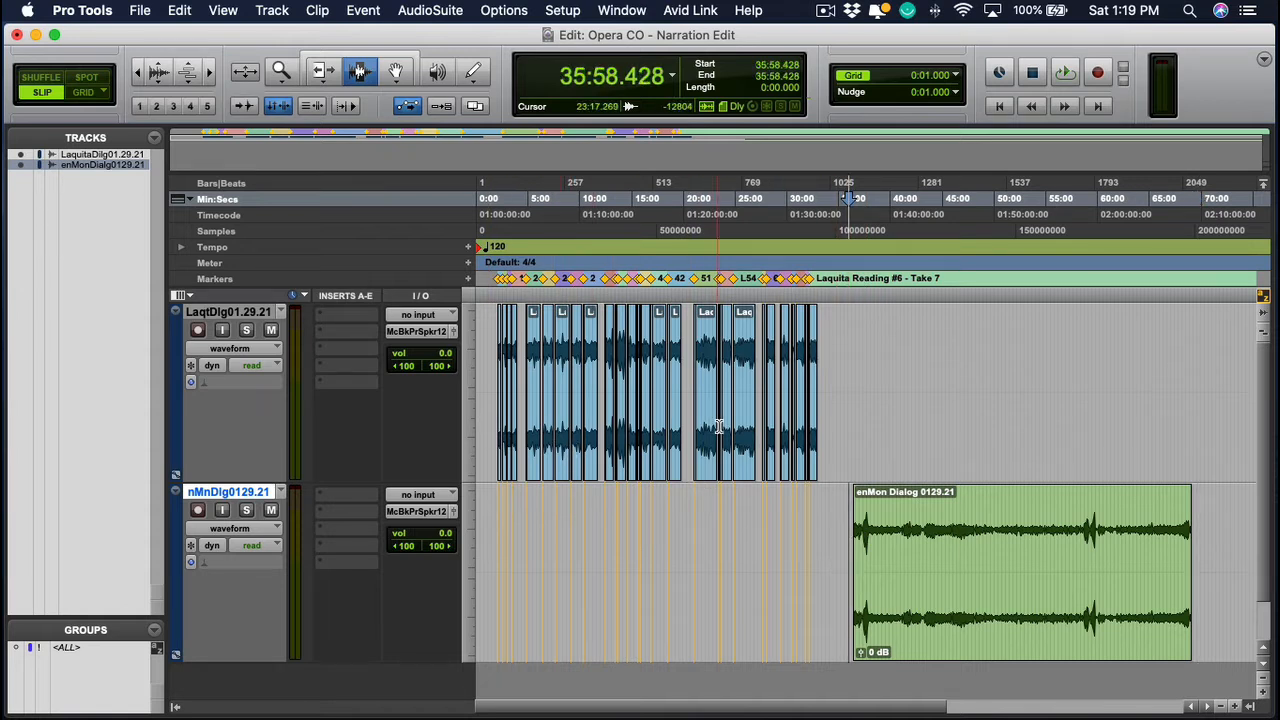
# Select the entire enMon Dialog 0129.21 clip to read its start, end and length, and clear the selection
pyautogui.click(843, 497)
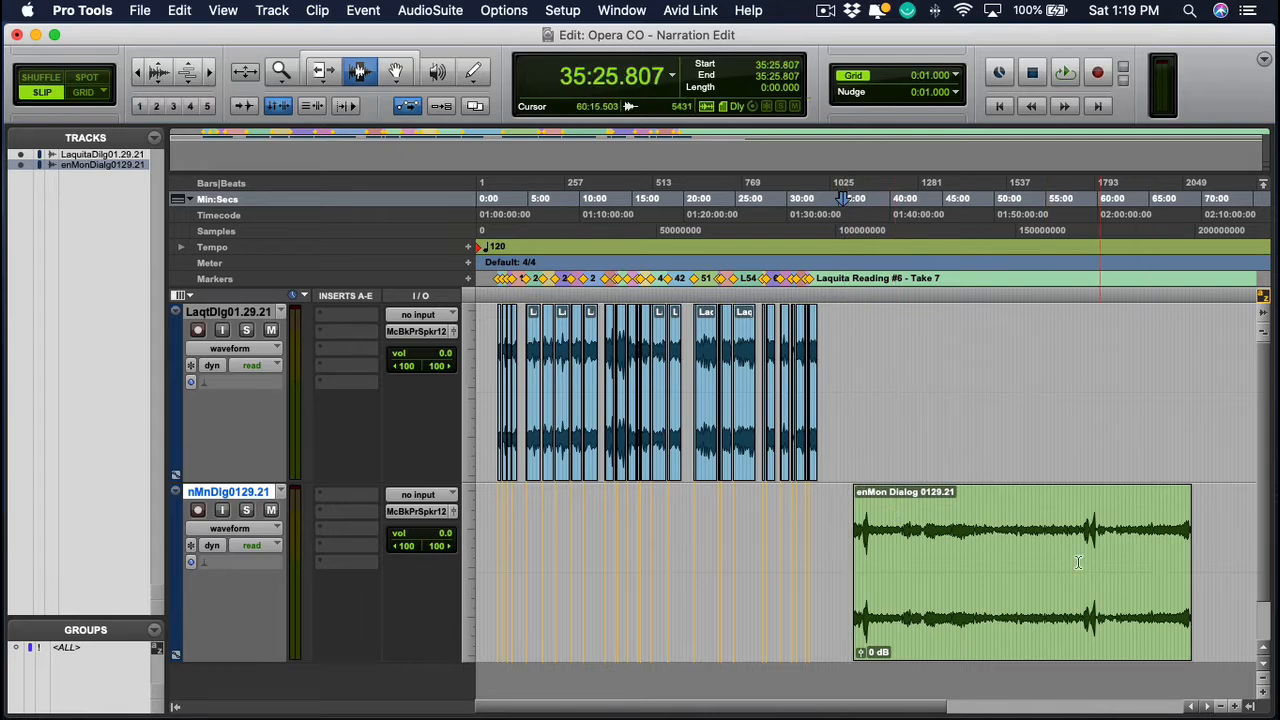
pyautogui.scroll(-2, 1057, 563)
pyautogui.scroll(2, 1057, 563)
pyautogui.doubleClick(857, 515)
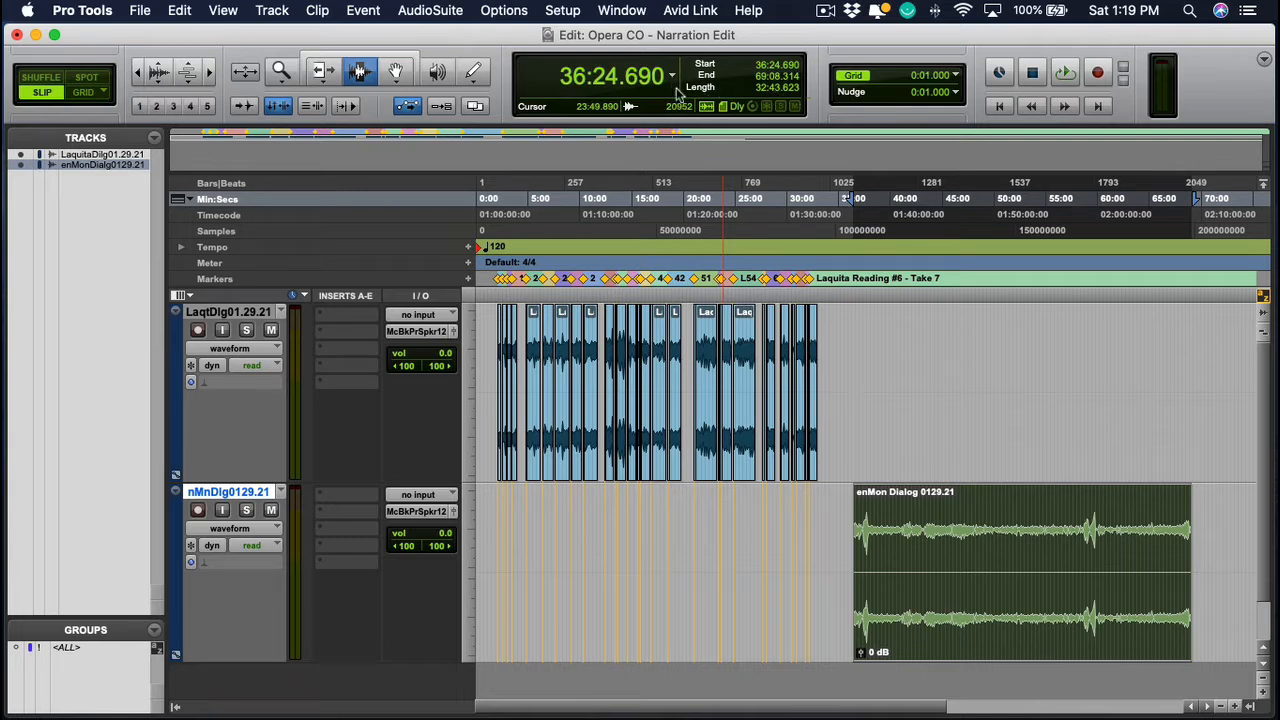
pyautogui.click(849, 545)
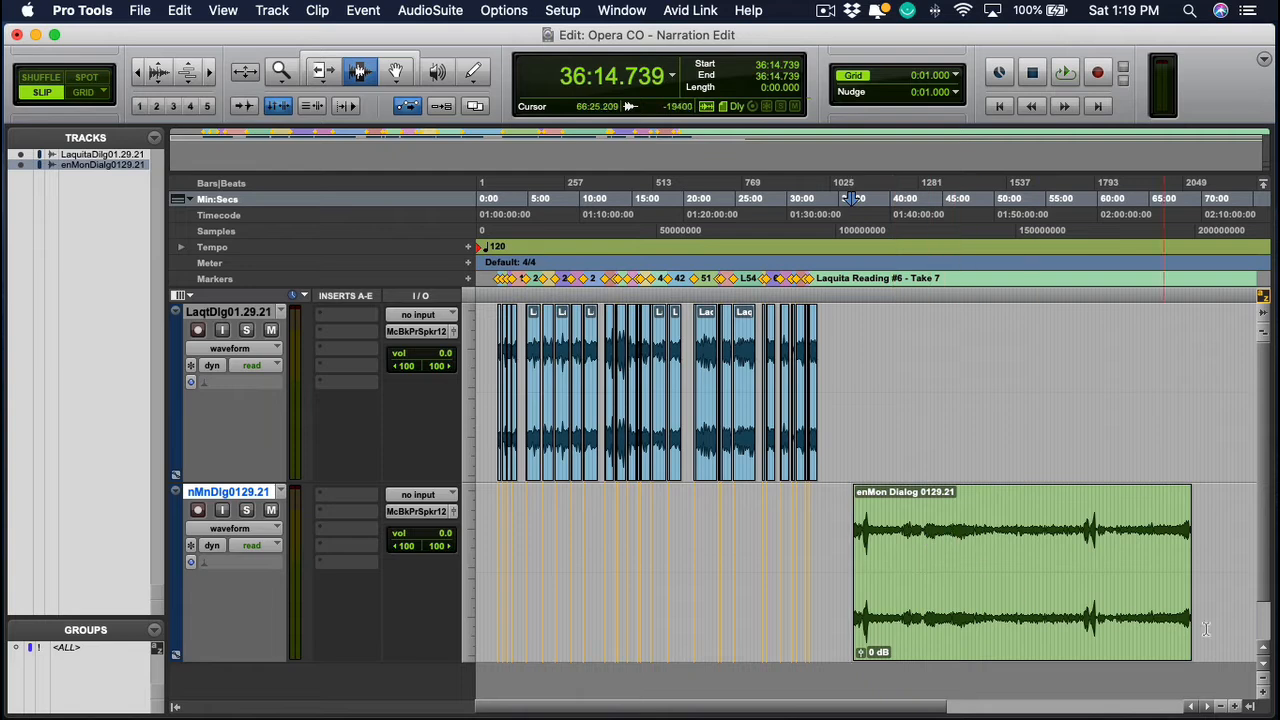
# Show the Clips list beside the timeline
pyautogui.click(1250, 710)
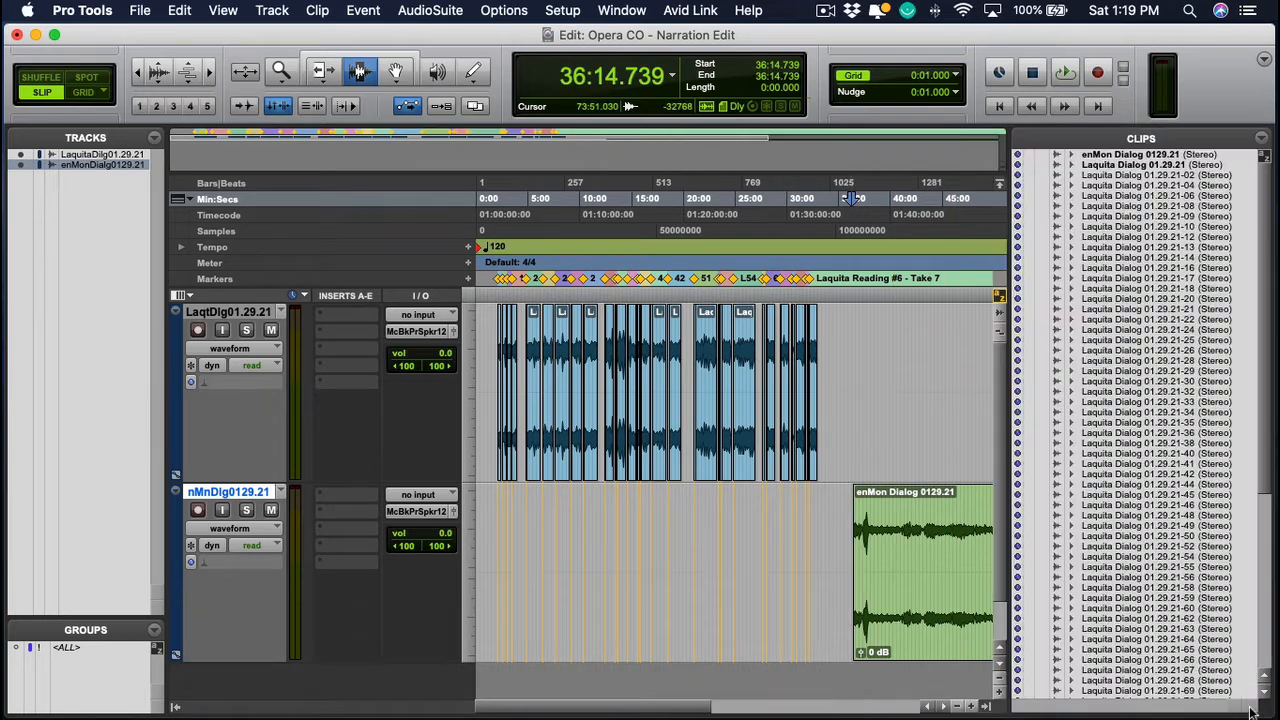
pyautogui.click(995, 707)
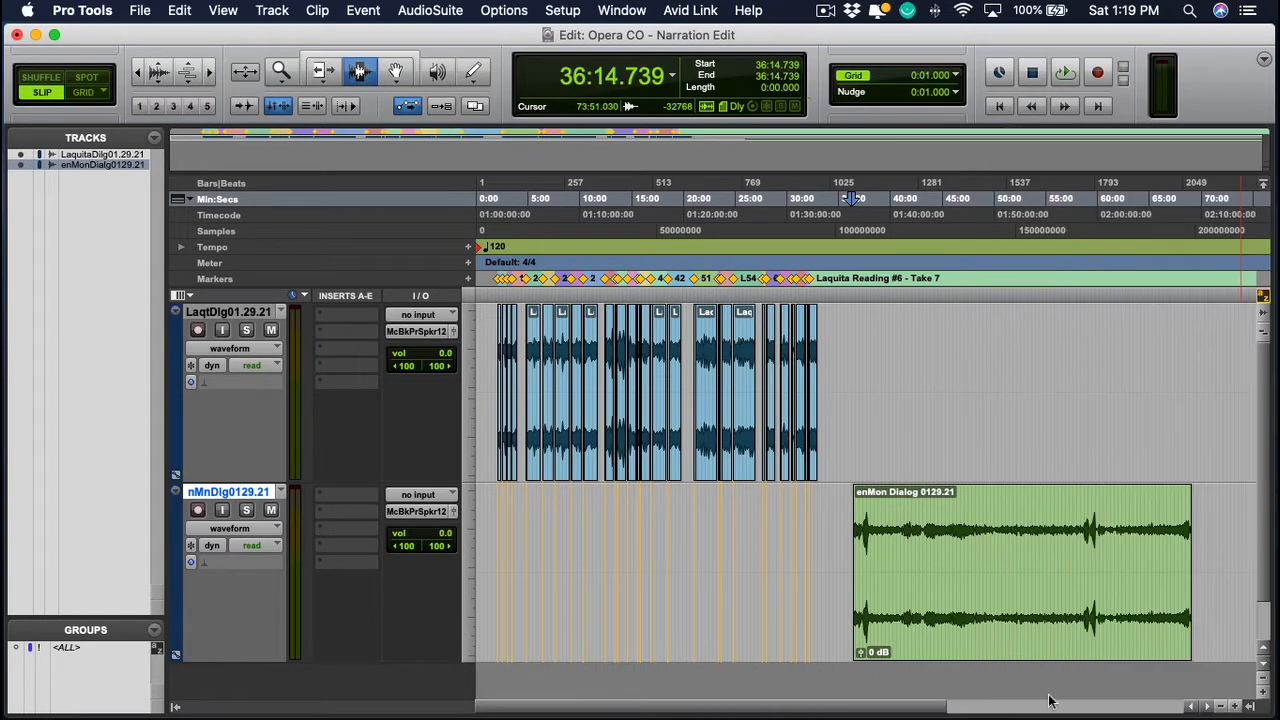
pyautogui.click(1250, 707)
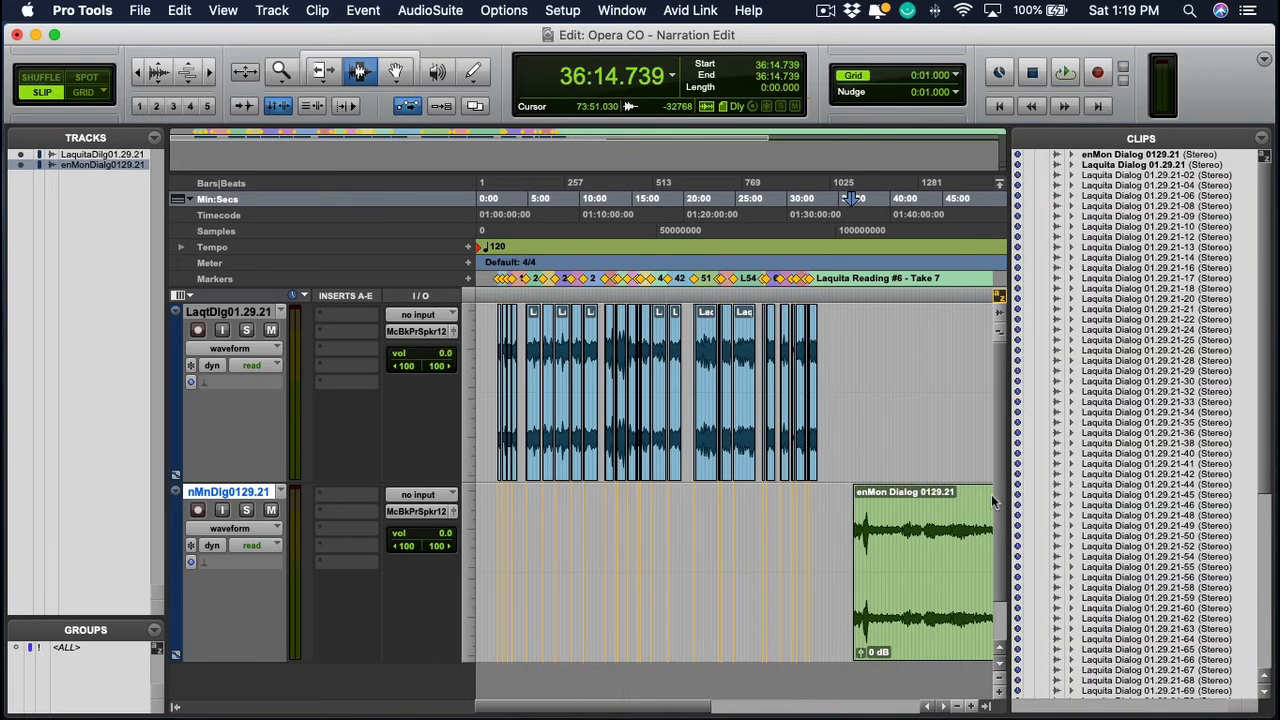
# Select the enMon Dialog 0129.21 entry and several of the other track's entries in the Clips list to locate them in the timeline
pyautogui.click(1131, 158)
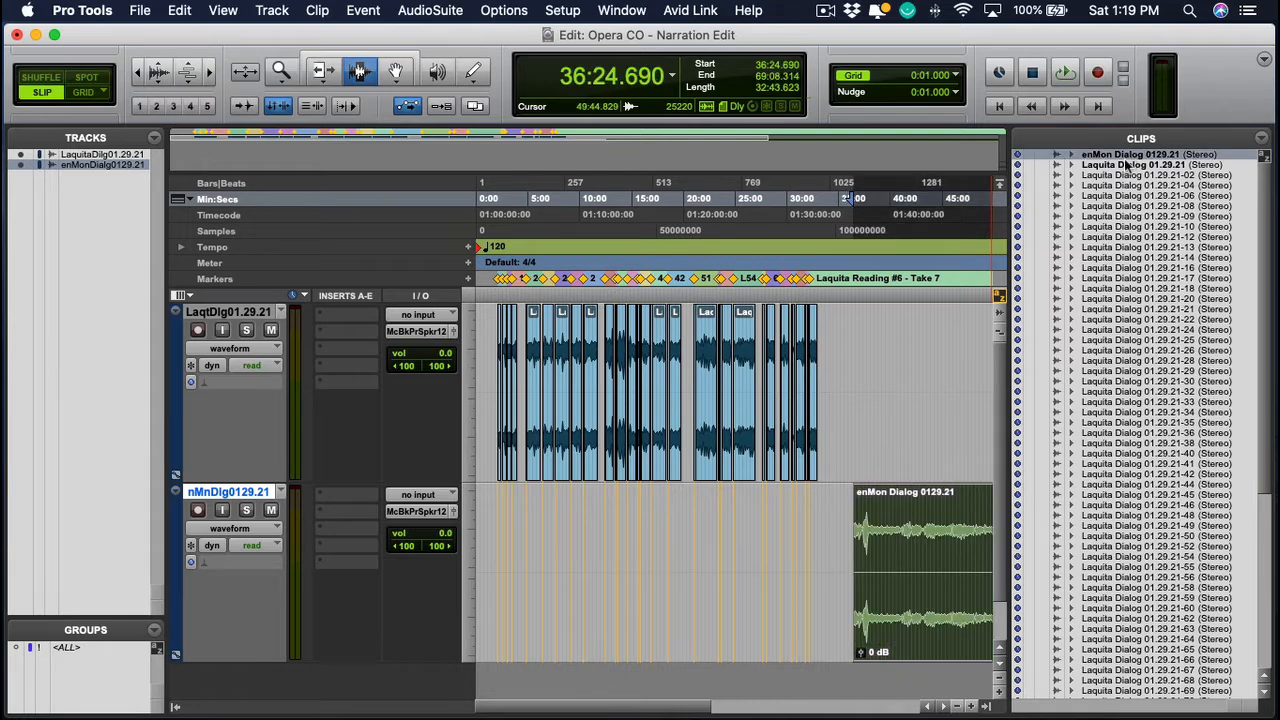
pyautogui.click(1113, 180)
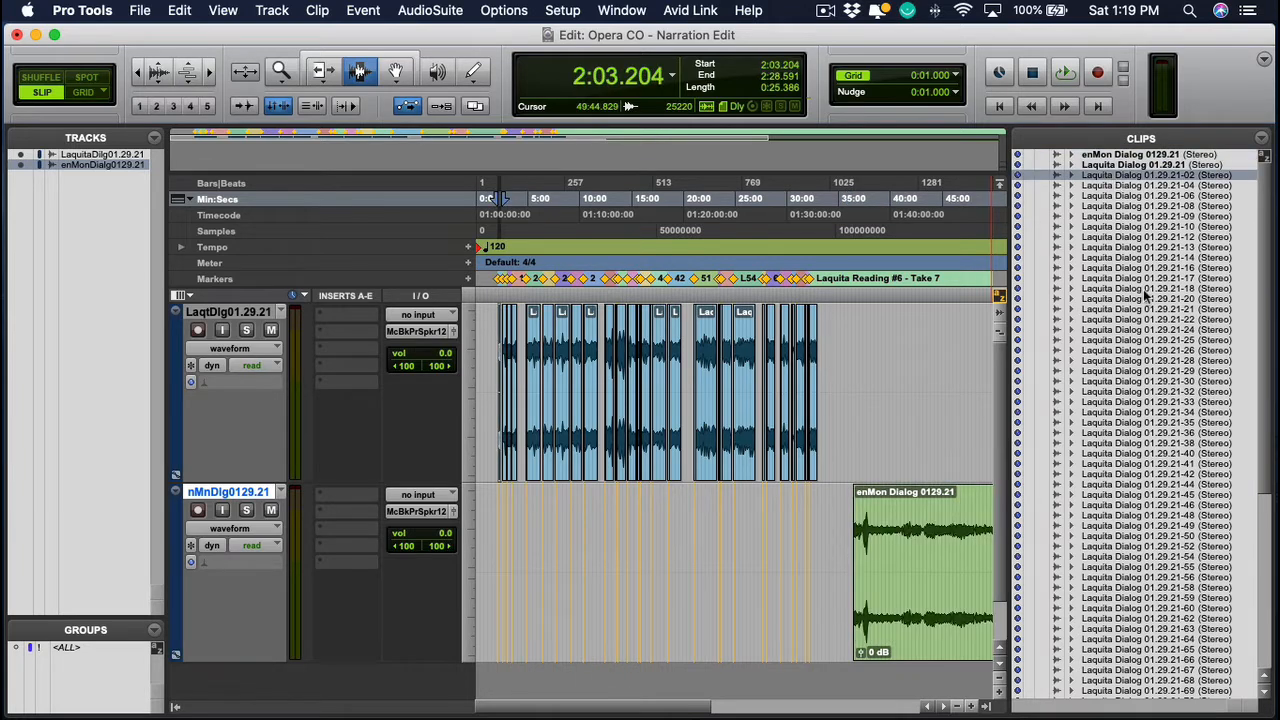
pyautogui.scroll(-5, 1145, 290)
pyautogui.scroll(5, 1145, 290)
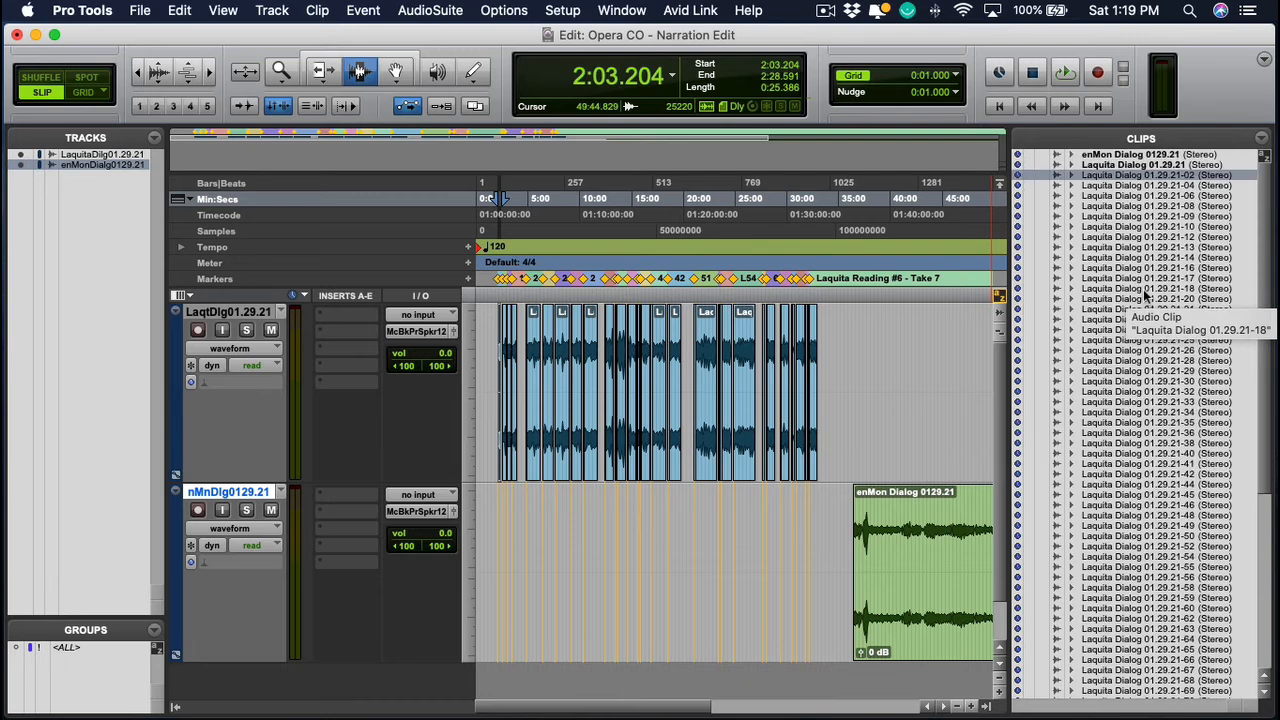
pyautogui.click(1105, 197)
pyautogui.click(1106, 167)
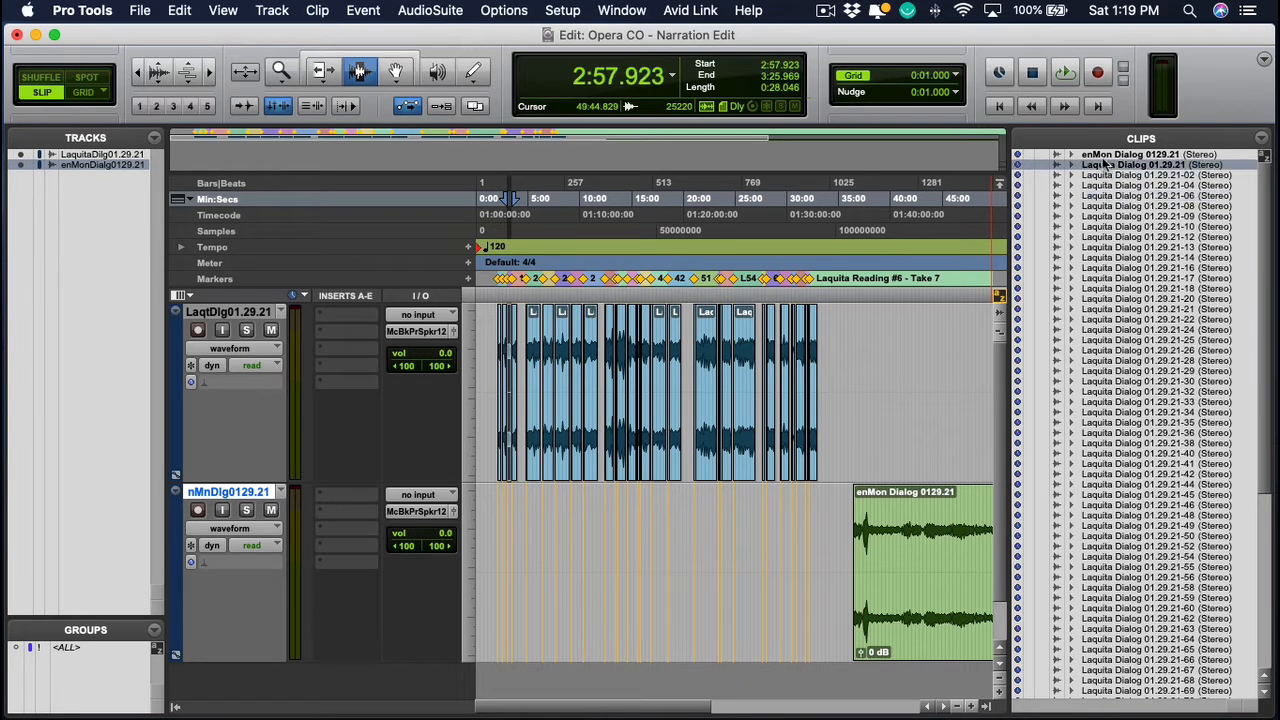
pyautogui.click(1105, 157)
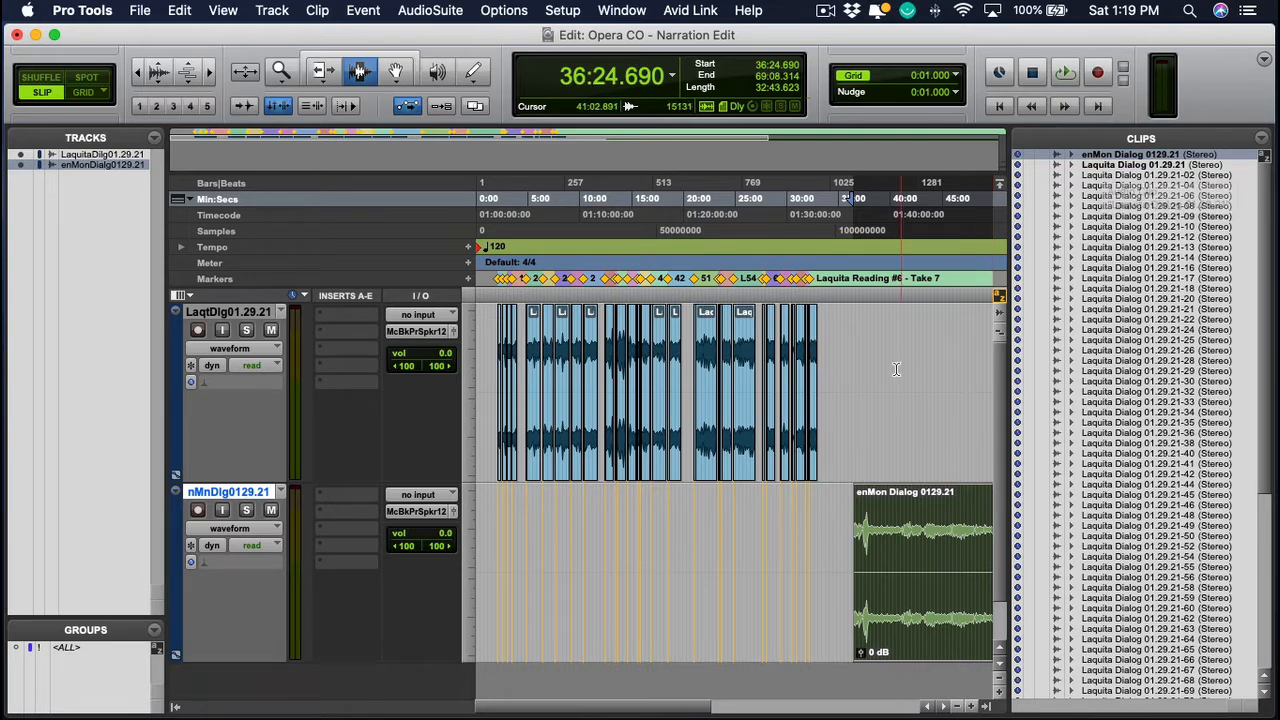
# Select the whole enMon Dialog 0129.21 clip in the timeline on the lower track
pyautogui.hscroll(5, 895, 366)
pyautogui.click(822, 436)
pyautogui.doubleClick(800, 565)
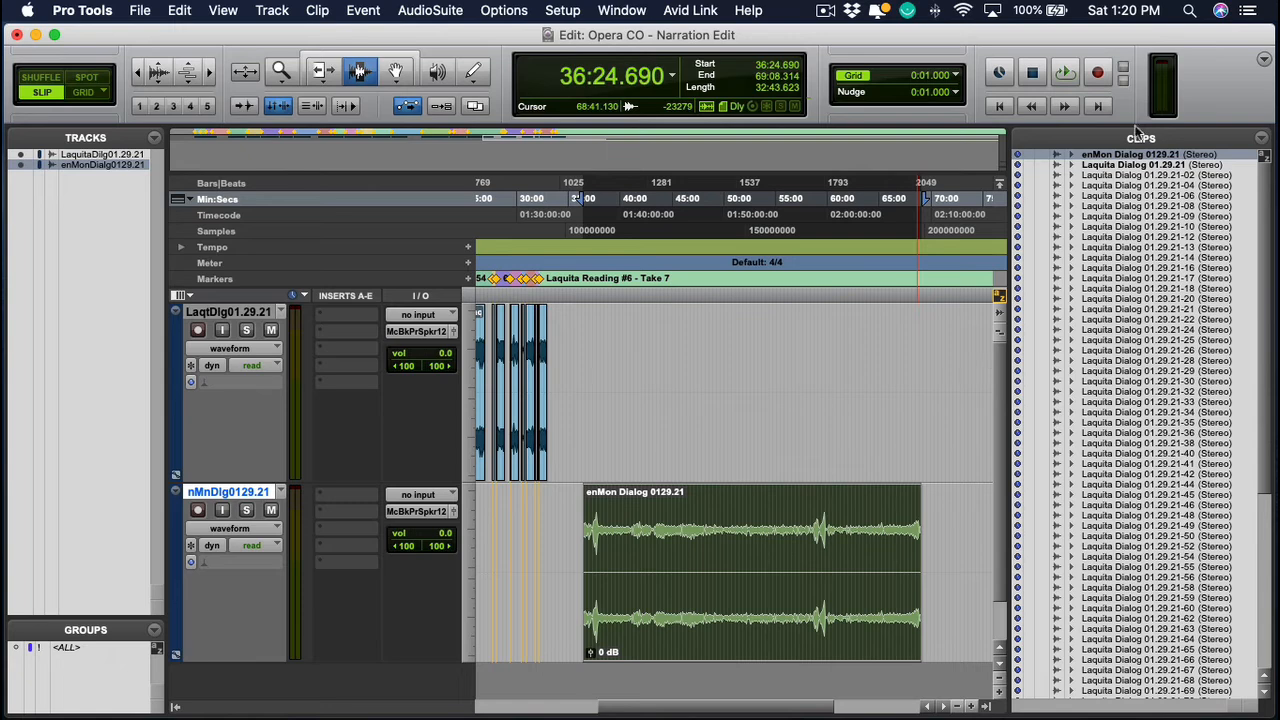
# Select the upper track's original full-length recording in the Clips list and return to the start of the timeline
pyautogui.doubleClick(1115, 167)
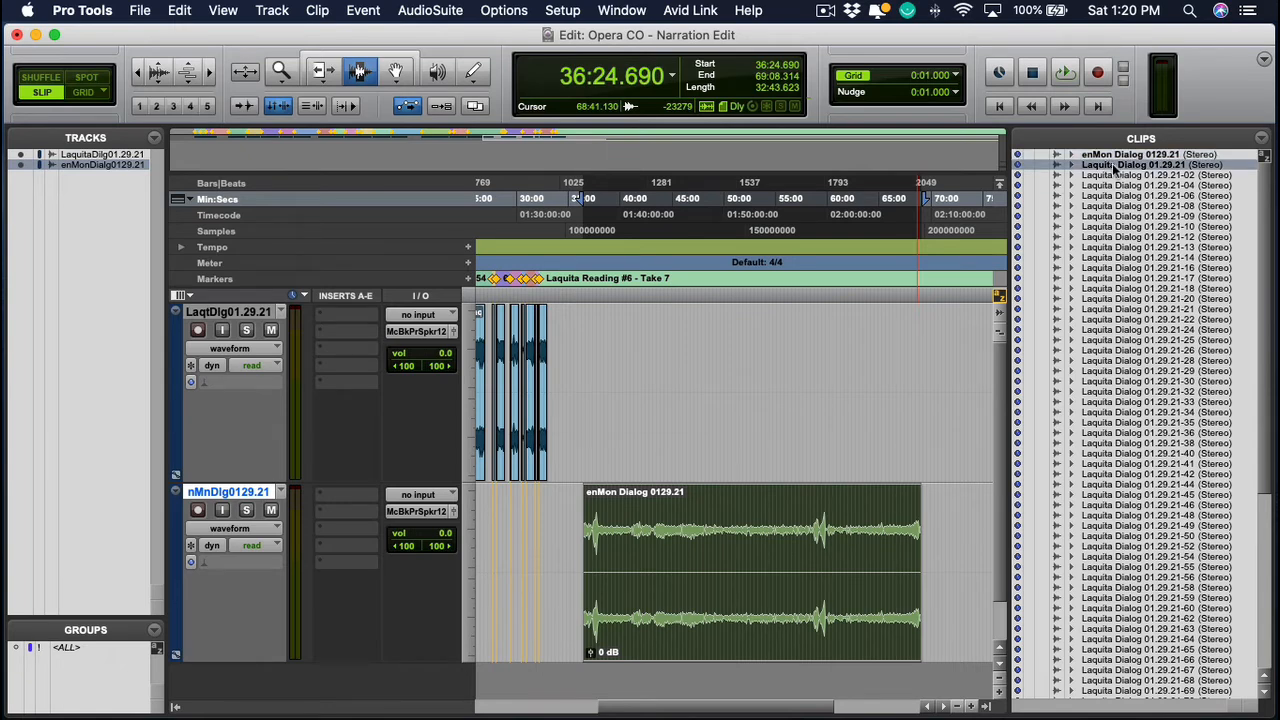
pyautogui.click(659, 361)
pyautogui.hscroll(-10, 600, 380)
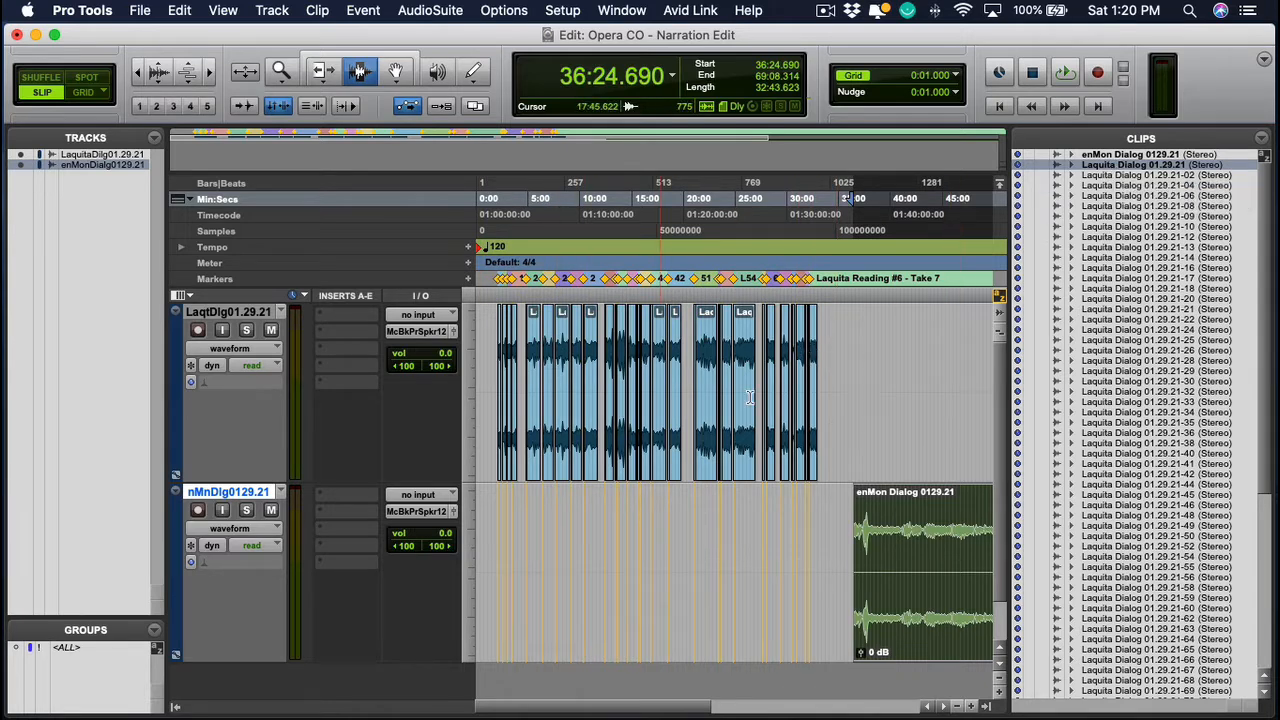
# Select several of the upper track's split-up clips, from 17 through 66, one after another in the Clips list to locate them in the timeline
pyautogui.click(1145, 278)
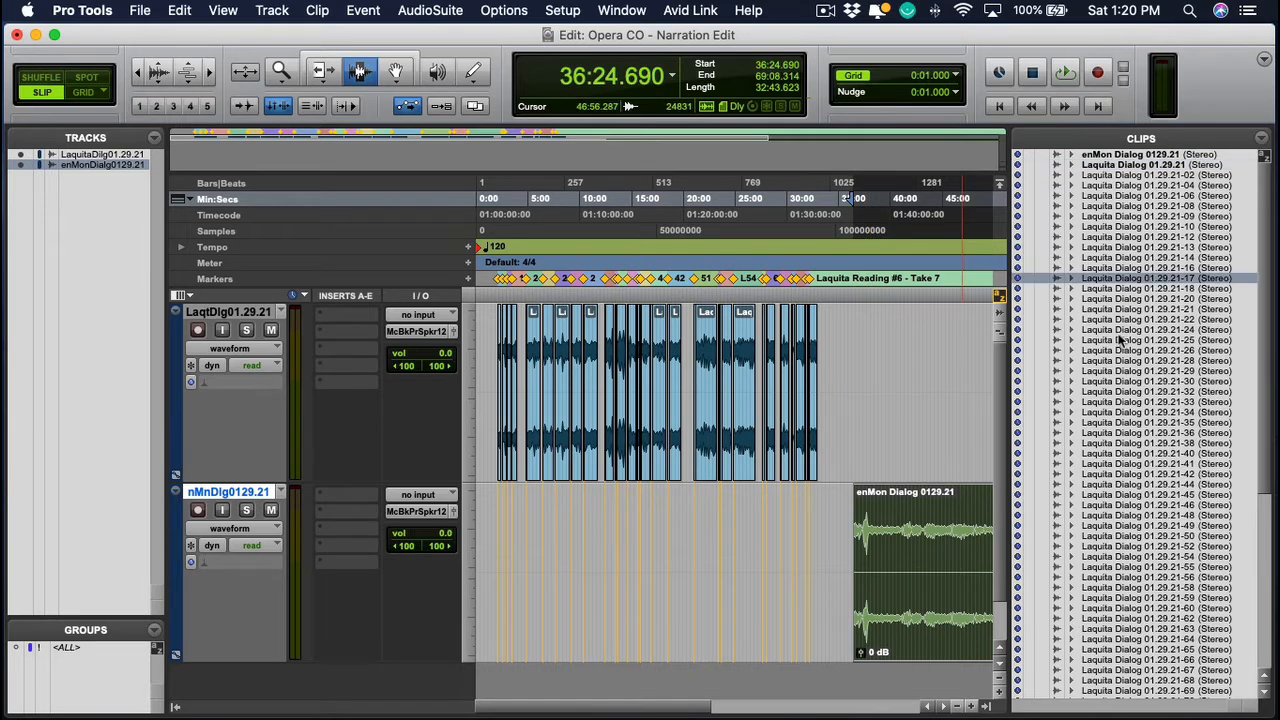
pyautogui.click(1119, 338)
pyautogui.click(1091, 393)
pyautogui.click(1090, 434)
pyautogui.click(1095, 456)
pyautogui.click(1096, 495)
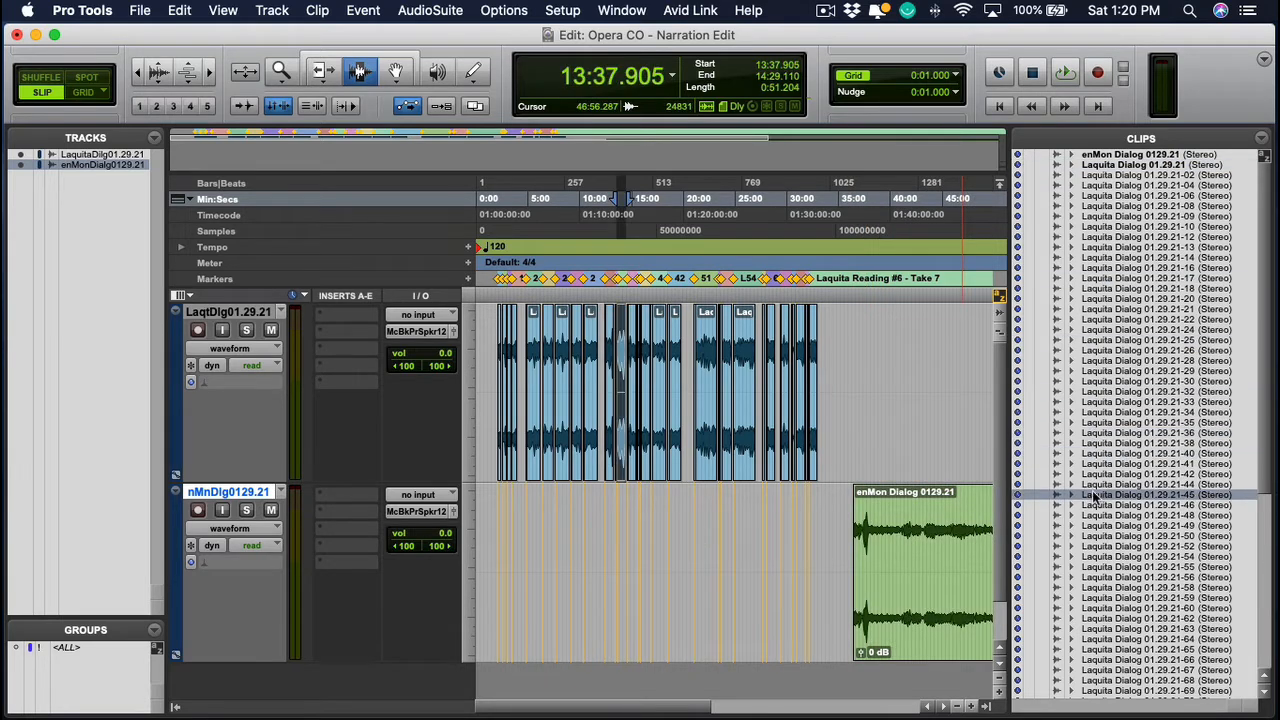
pyautogui.click(1096, 525)
pyautogui.click(1098, 556)
pyautogui.click(1110, 601)
pyautogui.click(1122, 662)
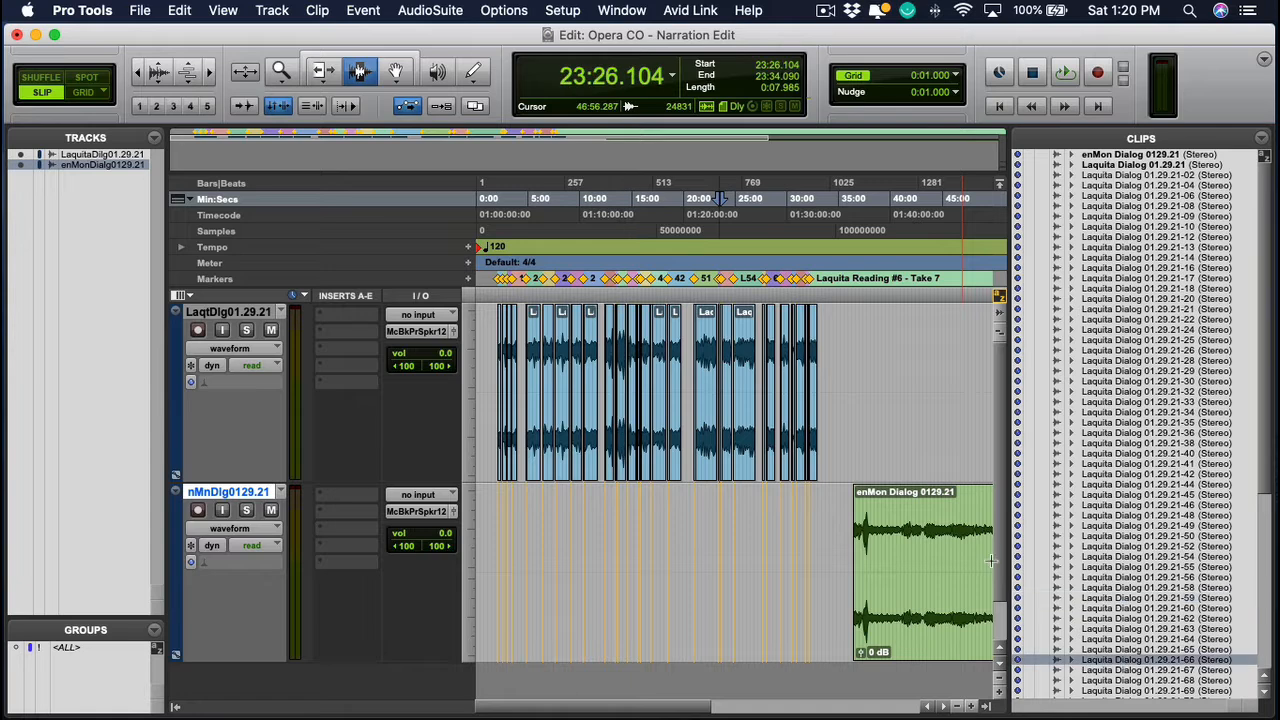
# Select one split-up clip in the timeline and the enMon Dialog 0129.21 entry in the Clips list to compare their locations
pyautogui.doubleClick(710, 413)
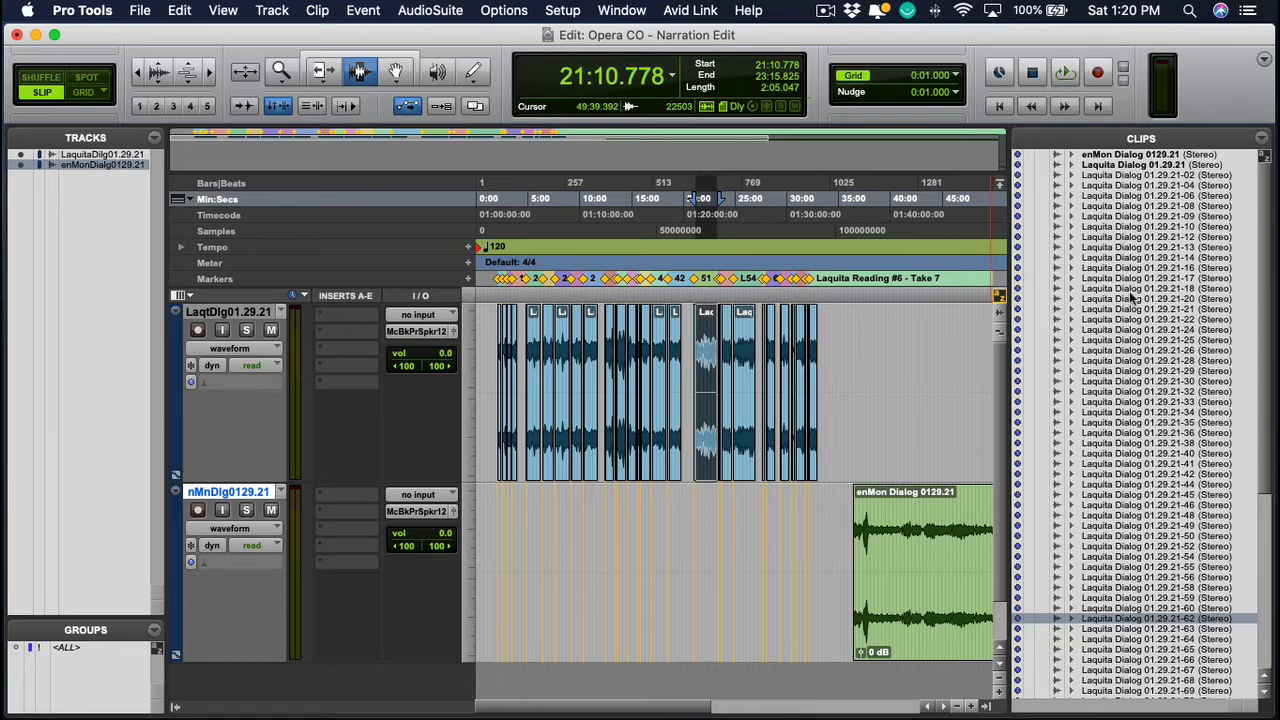
pyautogui.click(1118, 156)
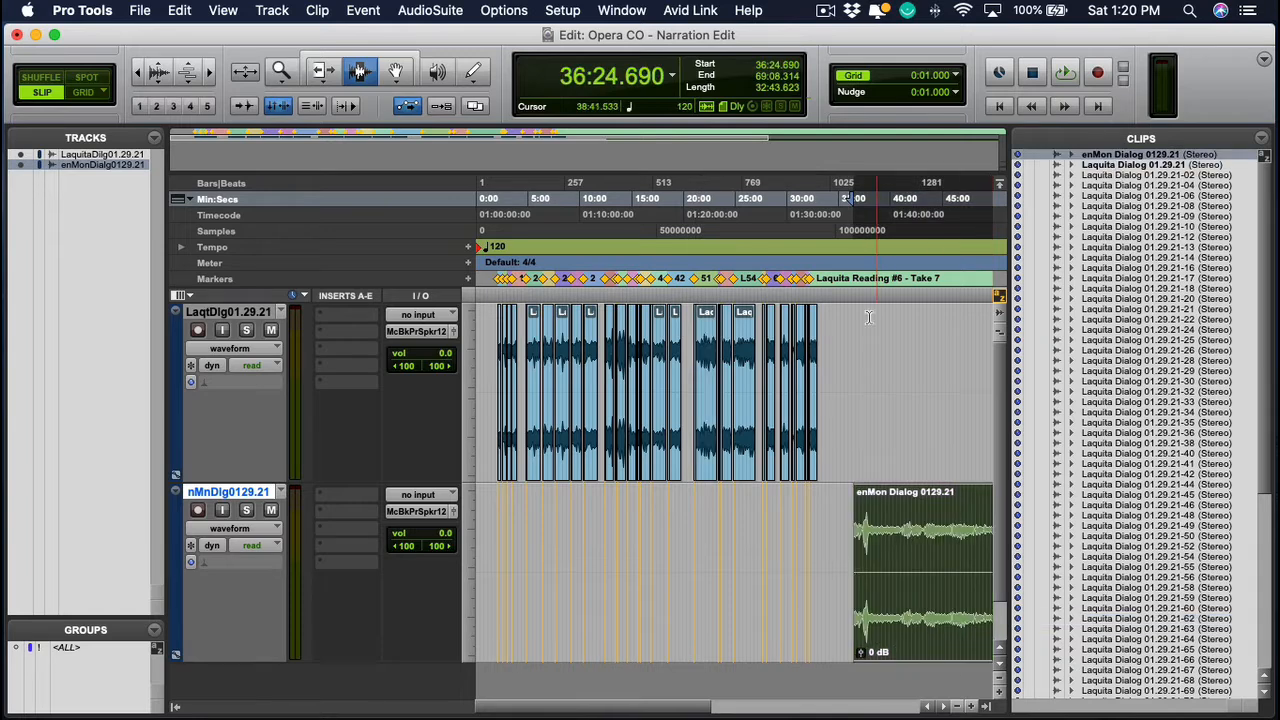
pyautogui.click(842, 374)
pyautogui.moveTo(842, 374); pyautogui.dragTo(514, 367)
pyautogui.click(514, 367)
pyautogui.hscroll(2, 816, 370)
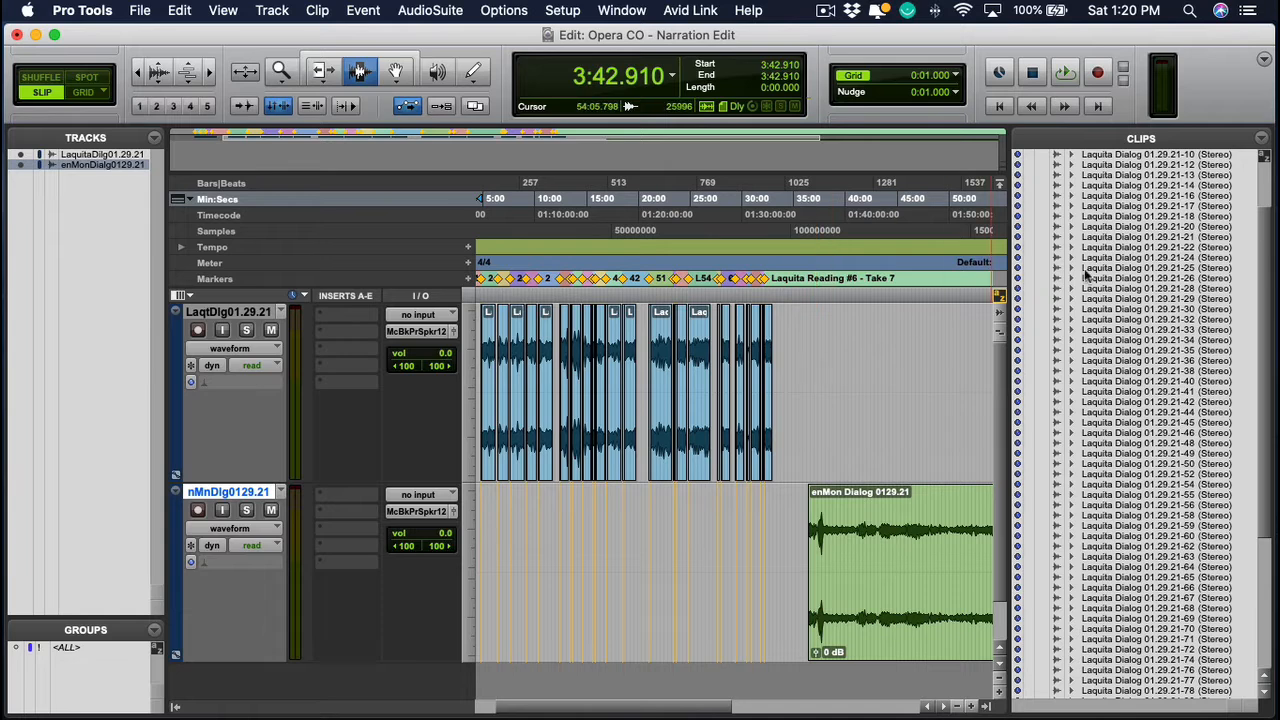
# Place the upper track's original full-length recording from the Clips list after the split-up clips, above the enMon Dialog clip
pyautogui.scroll(5, 1122, 272)
pyautogui.moveTo(1118, 169); pyautogui.dragTo(805, 381)
pyautogui.hscroll(5, 805, 385)
pyautogui.hscroll(5, 805, 385)
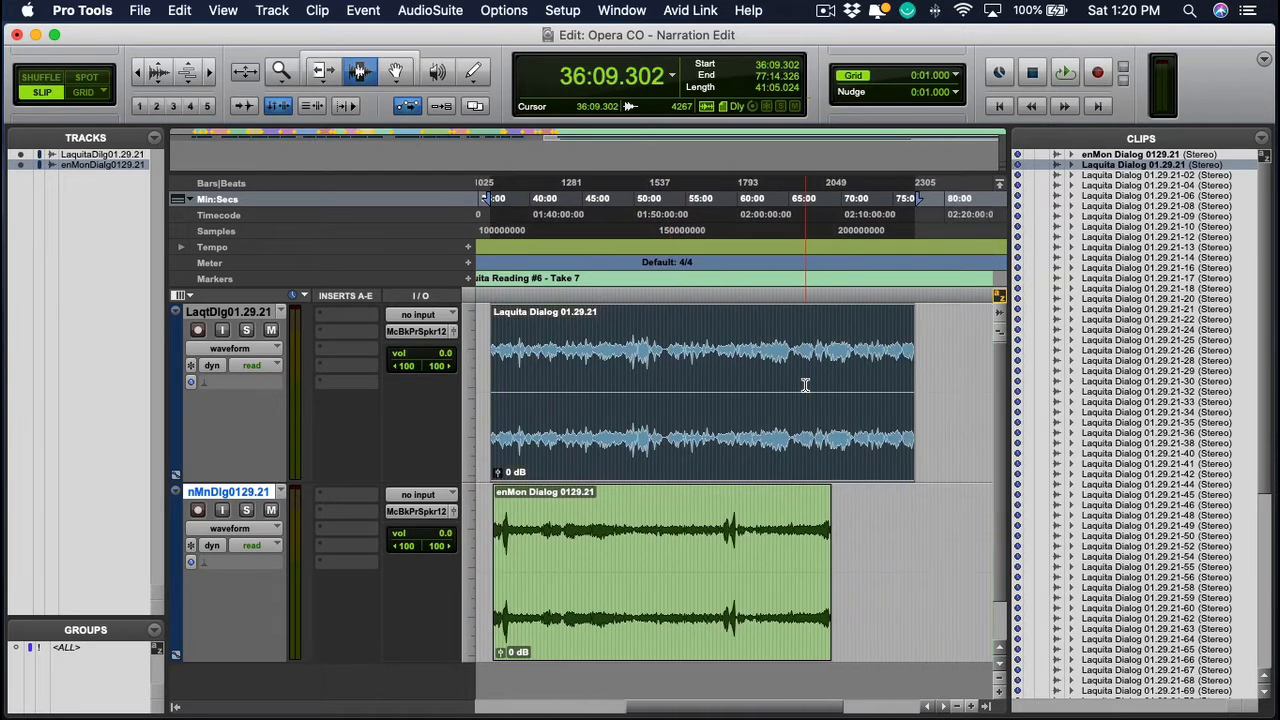
pyautogui.hscroll(-12, 922, 350)
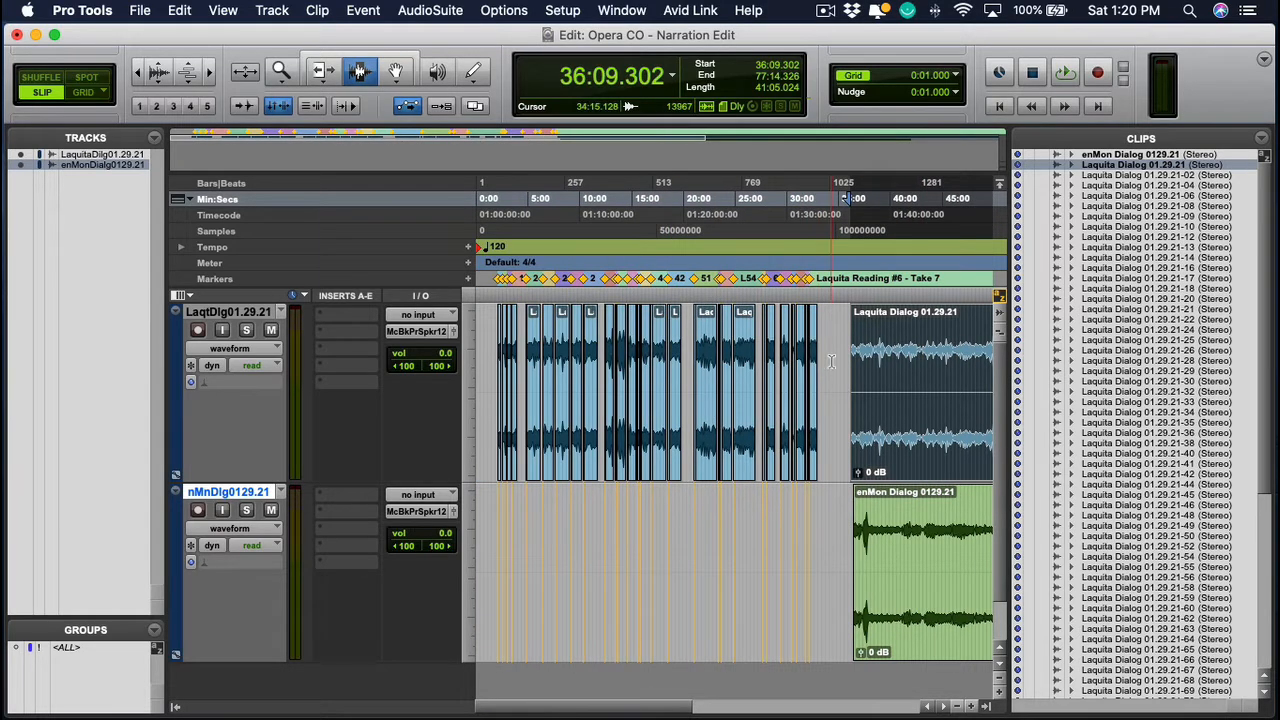
pyautogui.hscroll(15, 800, 364)
# Undo the placement of the full-length recording and bring the split-up clips back into view
pyautogui.press('super+z')
pyautogui.click(813, 361)
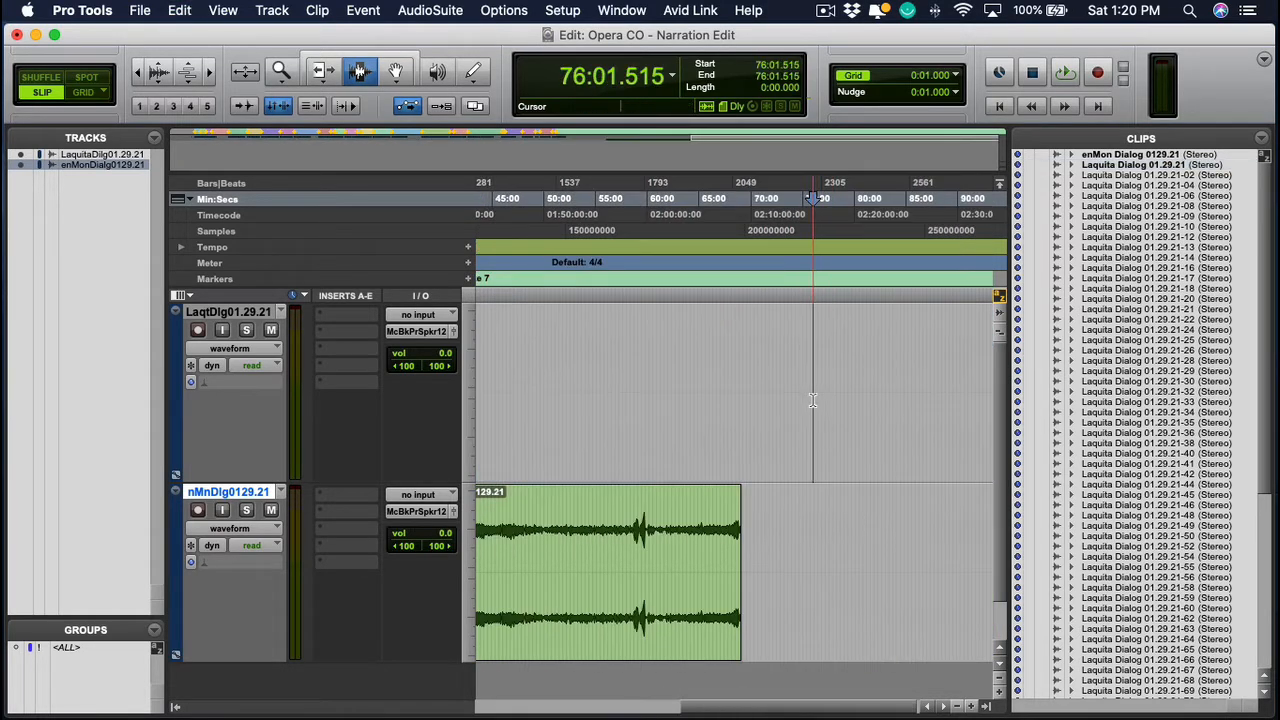
pyautogui.hscroll(-15, 900, 380)
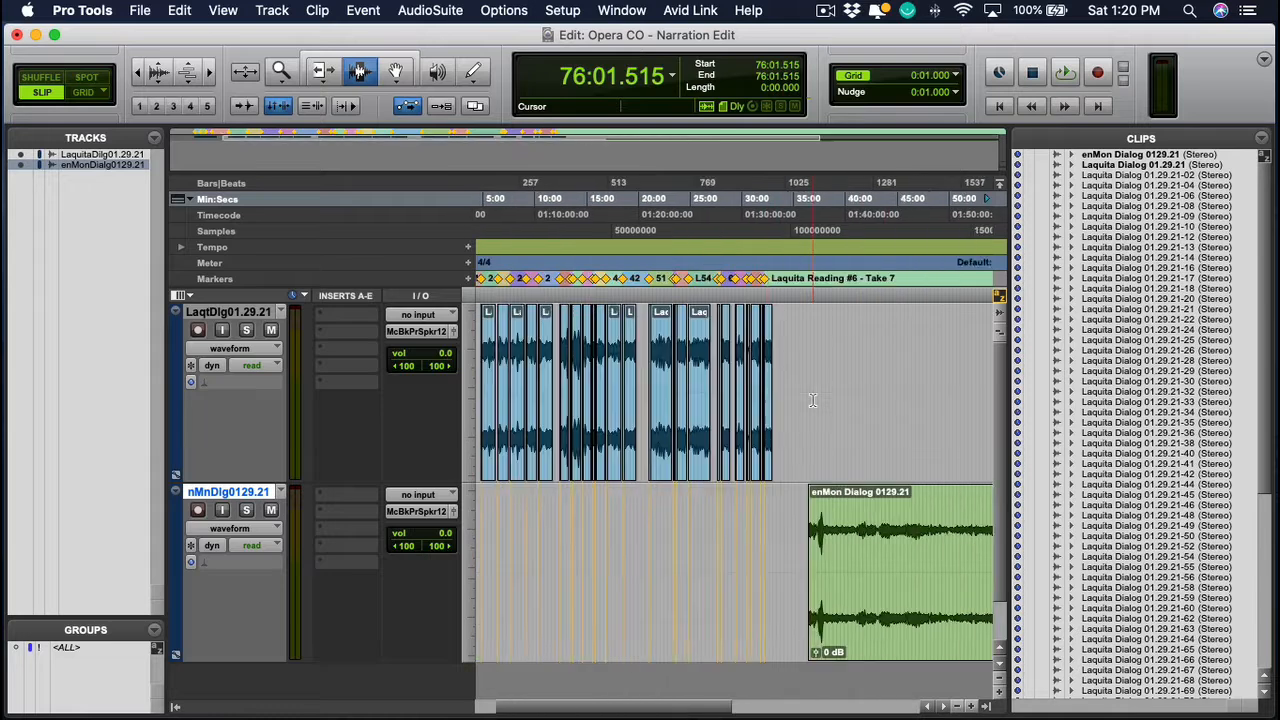
# Select the enMon Dialog 0129.21 entry and the upper track's clips 29 and 30 in the Clips list to locate them in the timeline
pyautogui.click(1123, 166)
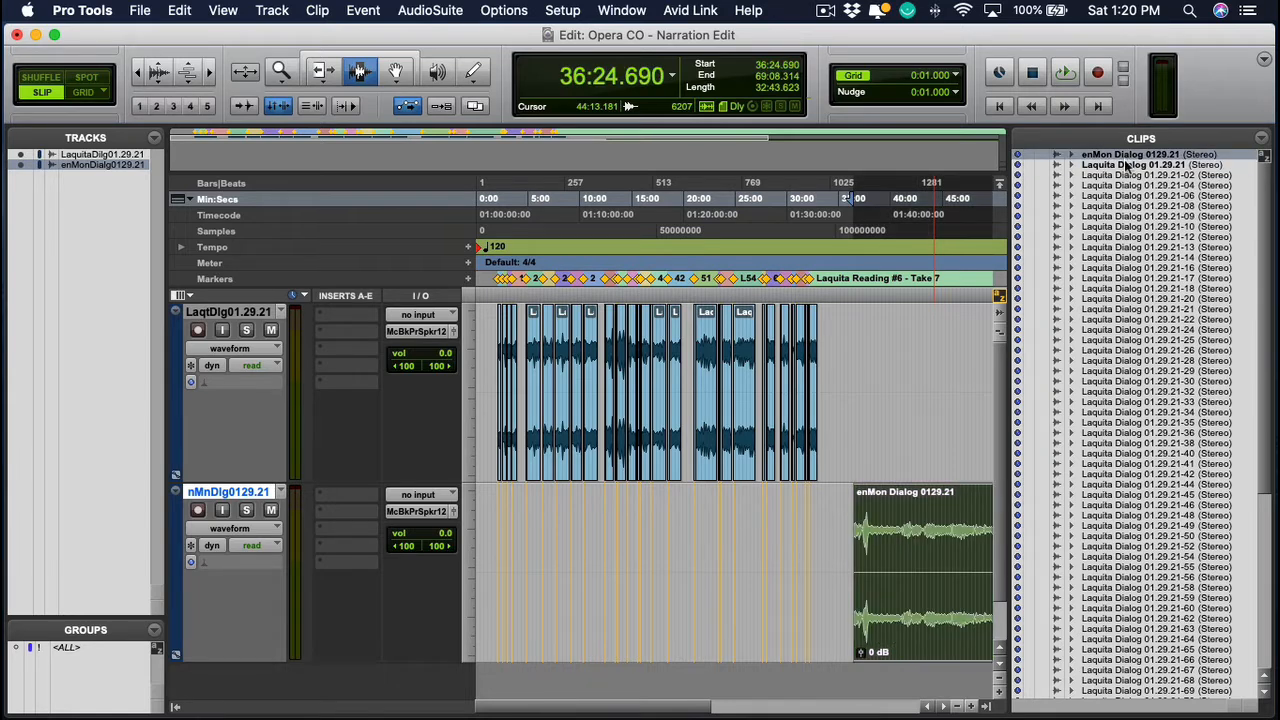
pyautogui.click(848, 507)
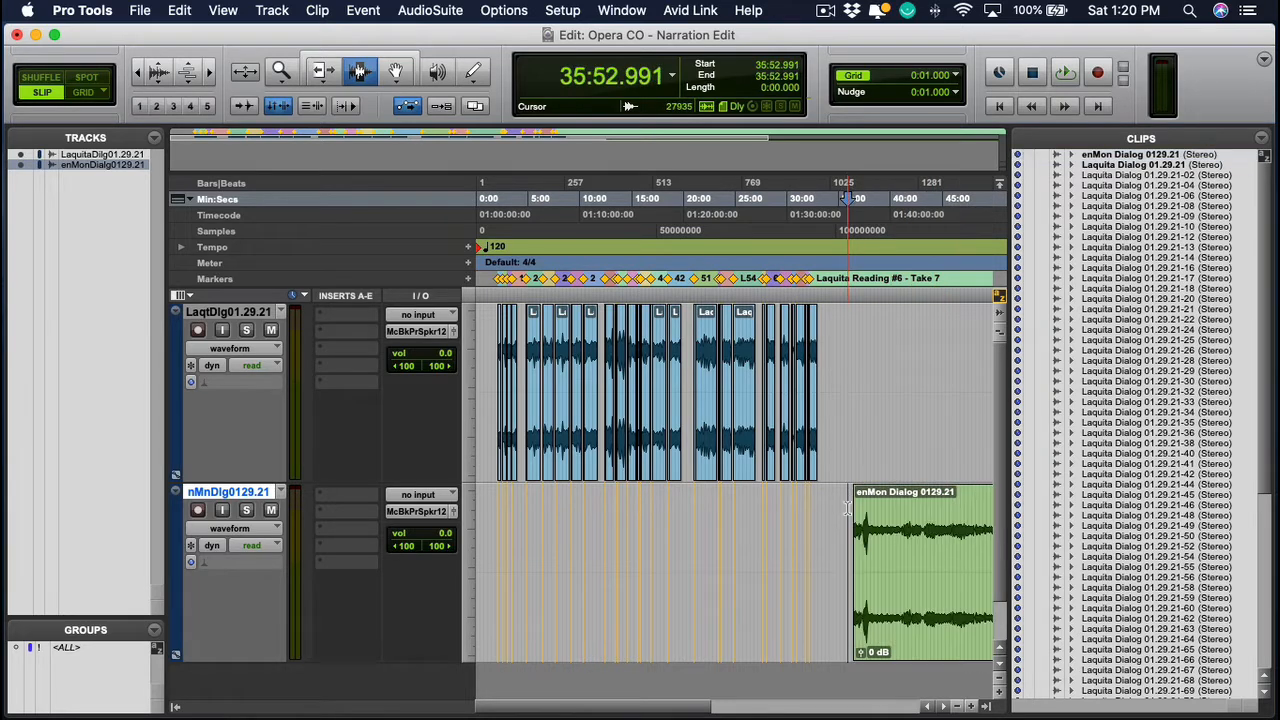
pyautogui.hscroll(2, 848, 507)
pyautogui.hscroll(-2, 848, 507)
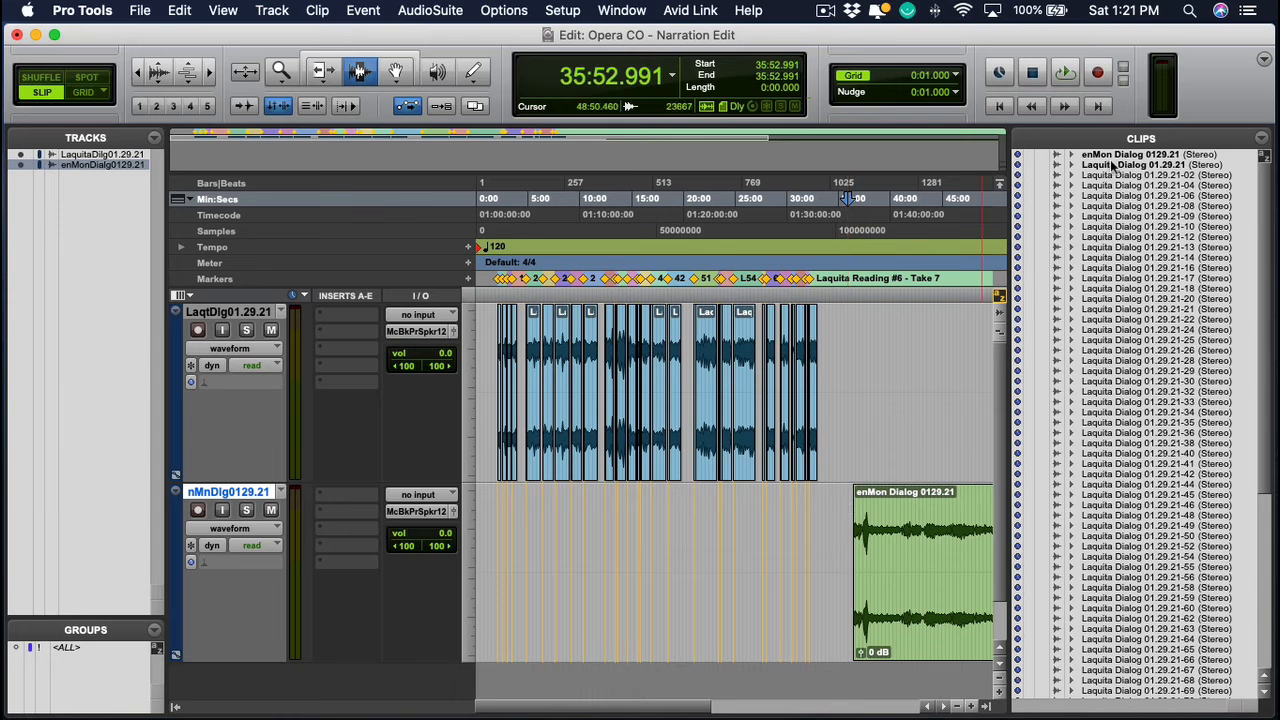
pyautogui.click(837, 536)
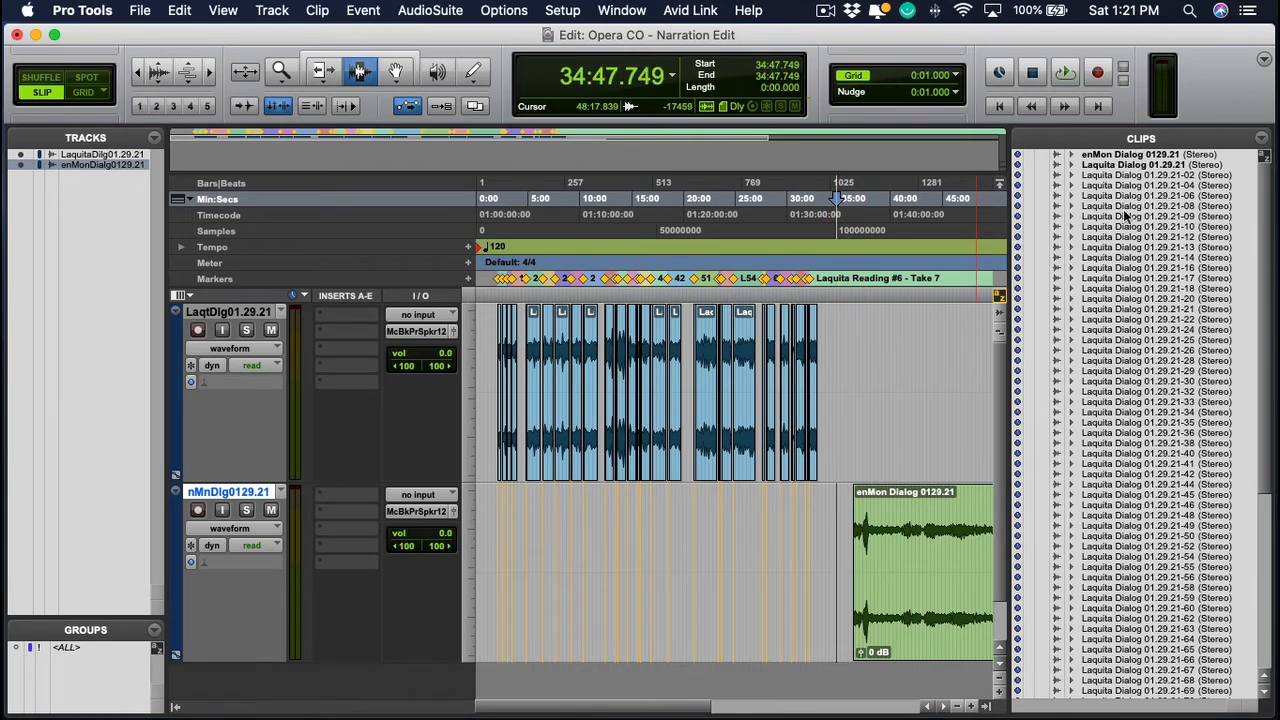
pyautogui.click(1118, 371)
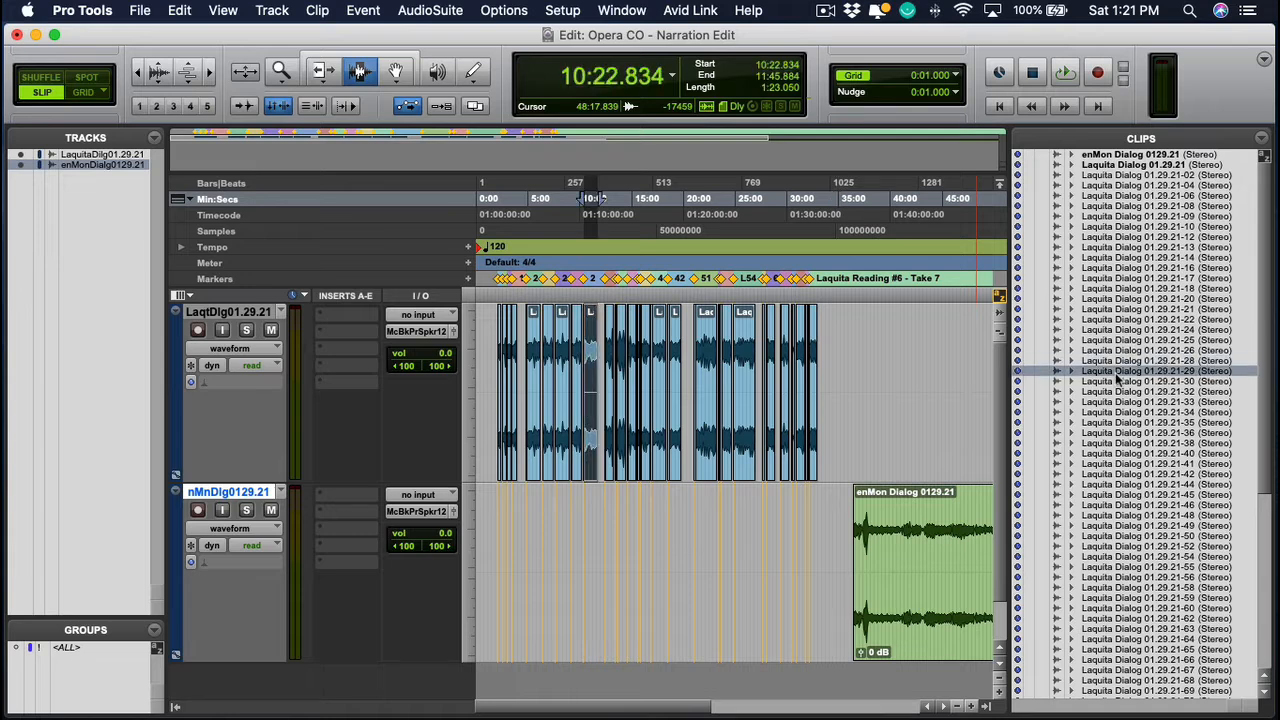
pyautogui.click(1116, 382)
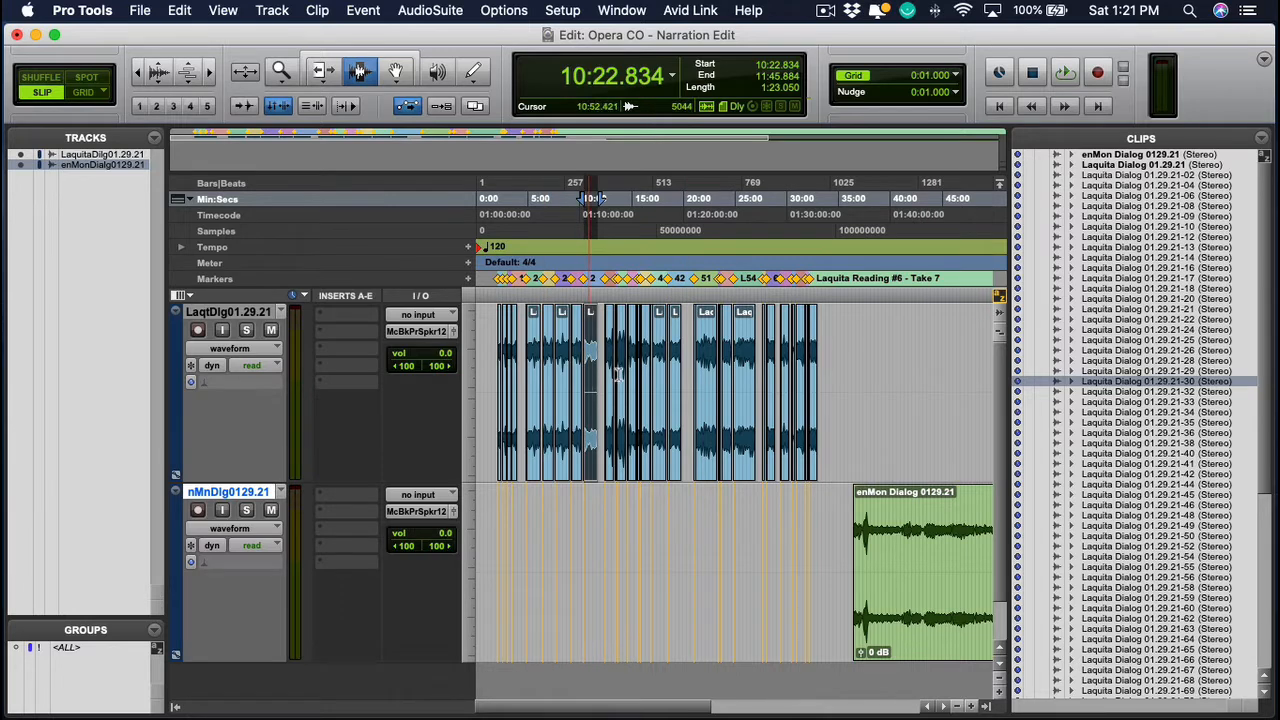
# Separate a section about 1:32 long near the beginning of the enMon Dialog 0129.21 clip, starting at about 38:52
pyautogui.click(1108, 157)
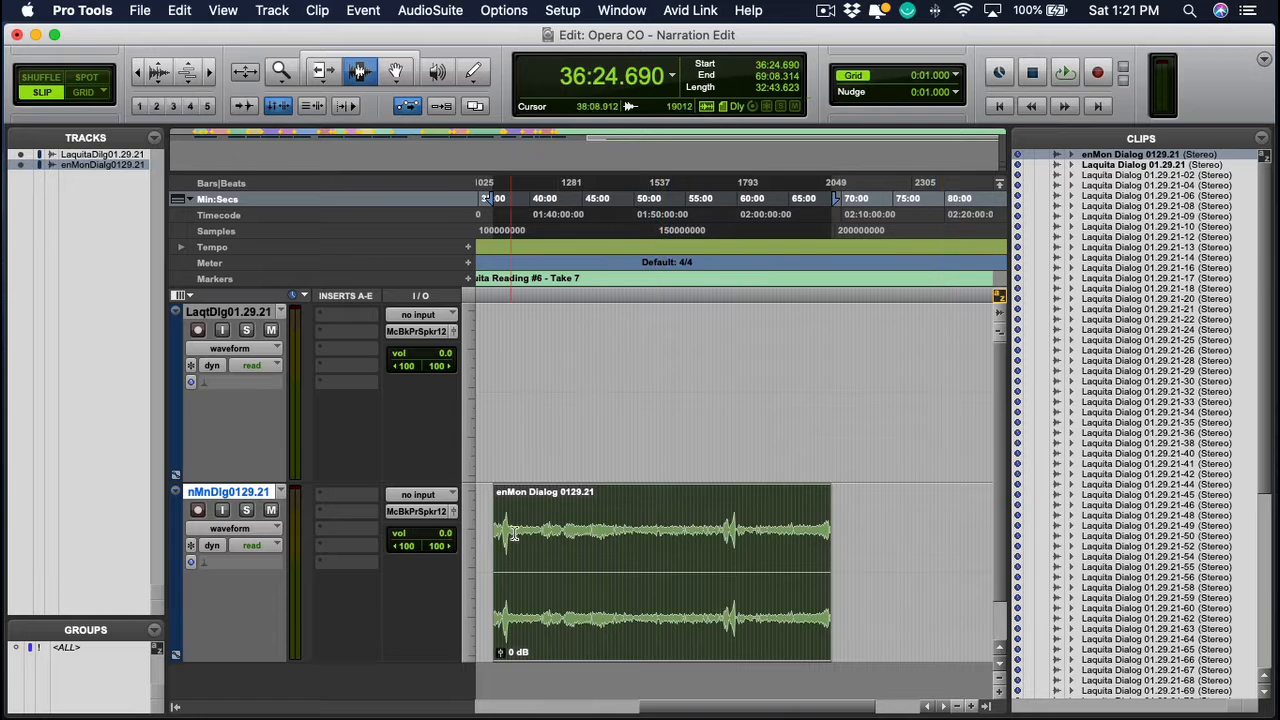
pyautogui.moveTo(517, 534); pyautogui.dragTo(533, 540)
pyautogui.press('super+e')
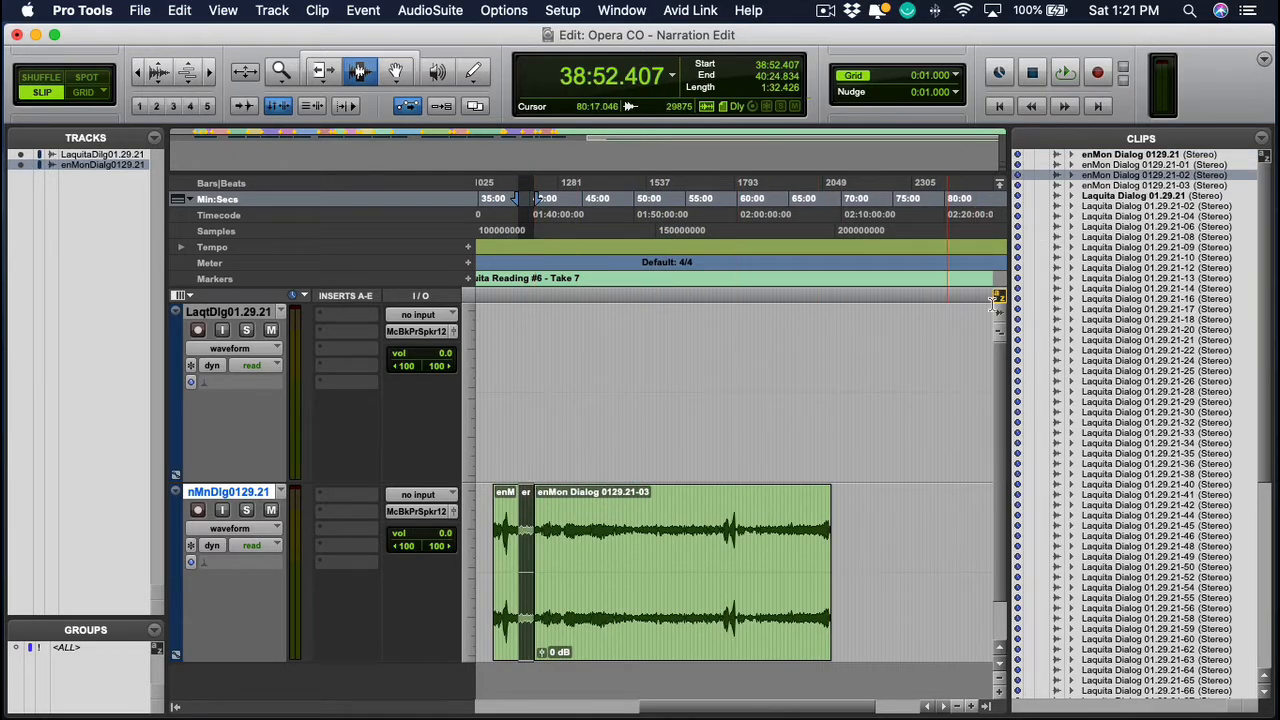
# Select the separated enMon Dialog pieces in the Clips list and on the lower track to match them up
pyautogui.click(1150, 165)
pyautogui.click(1147, 186)
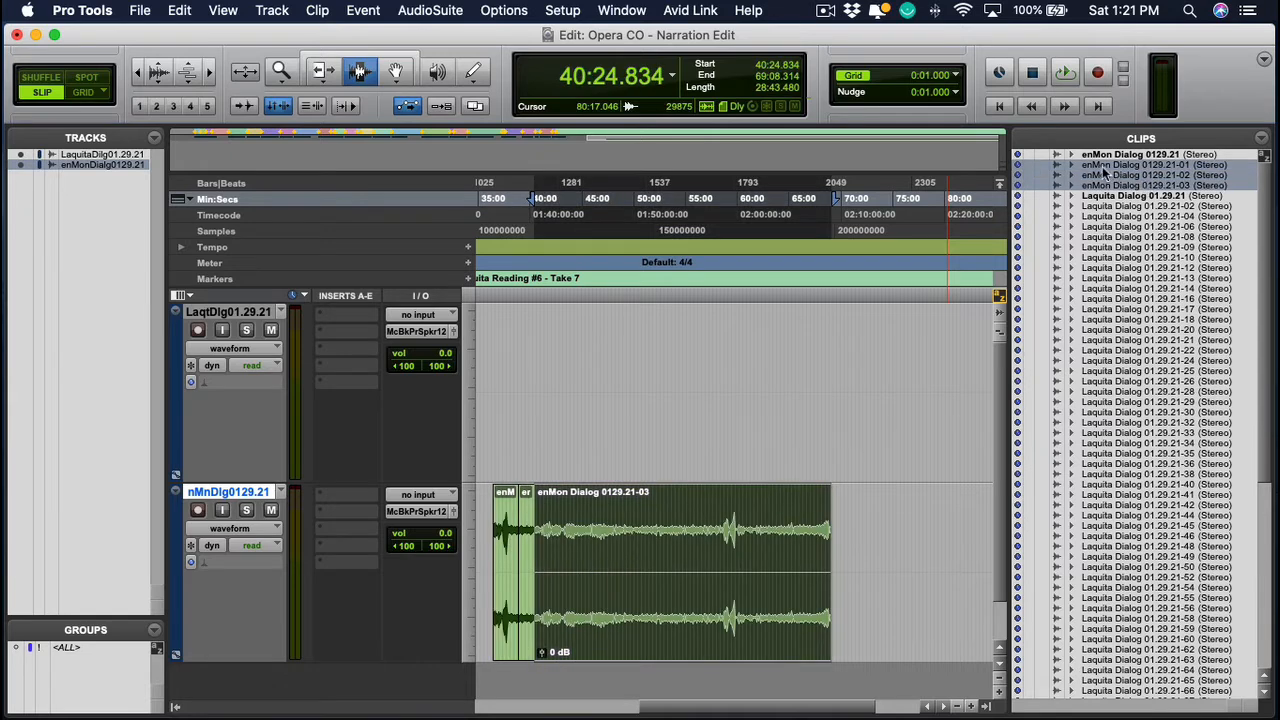
pyautogui.doubleClick(508, 585)
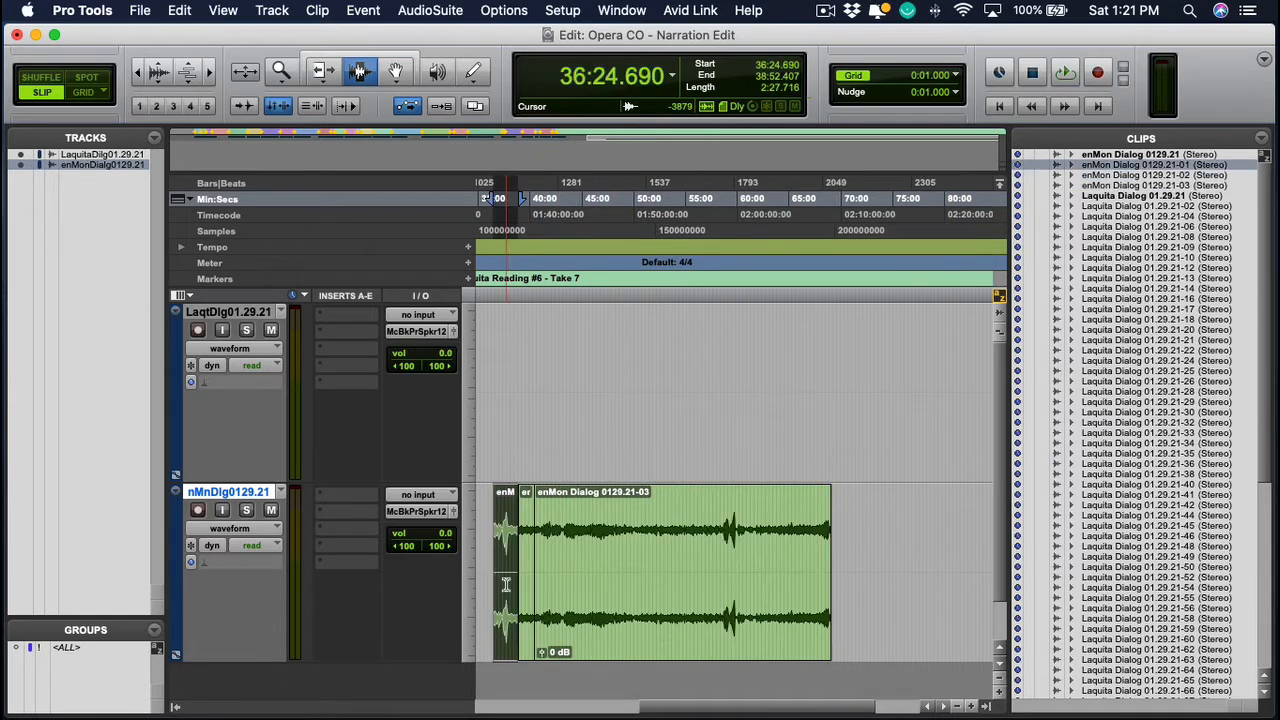
pyautogui.doubleClick(528, 578)
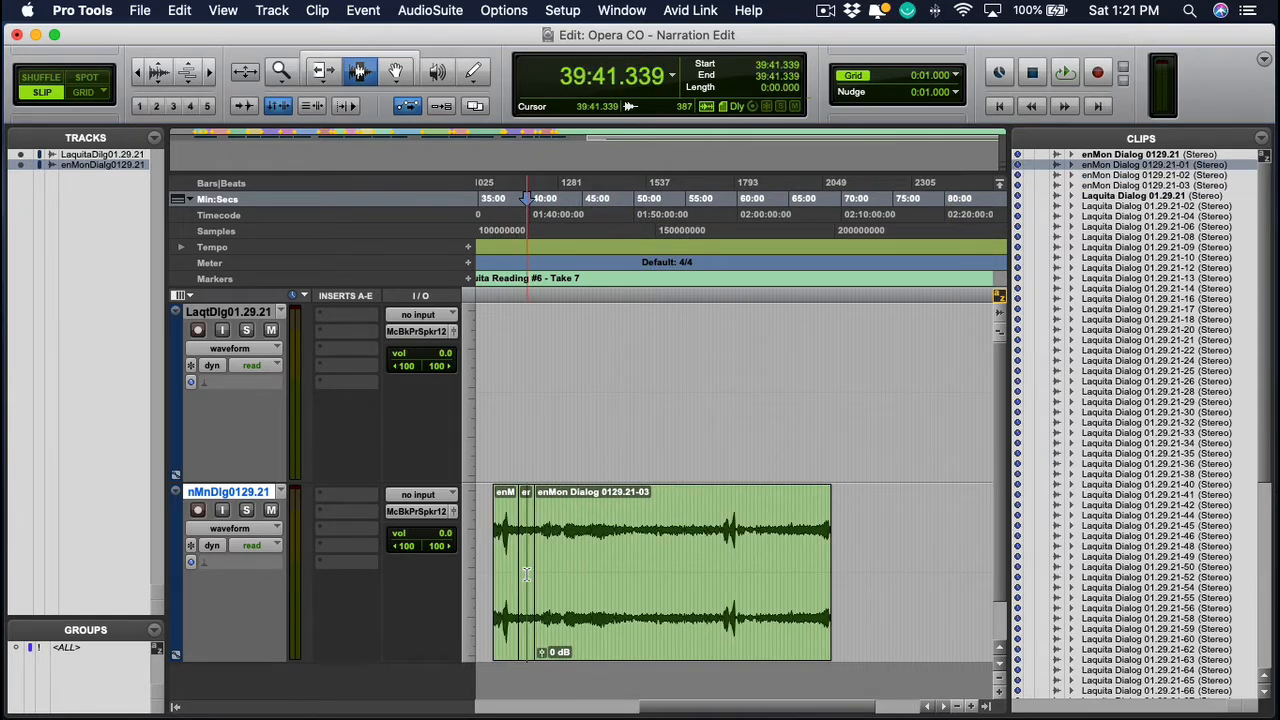
pyautogui.click(577, 578)
pyautogui.doubleClick(577, 578)
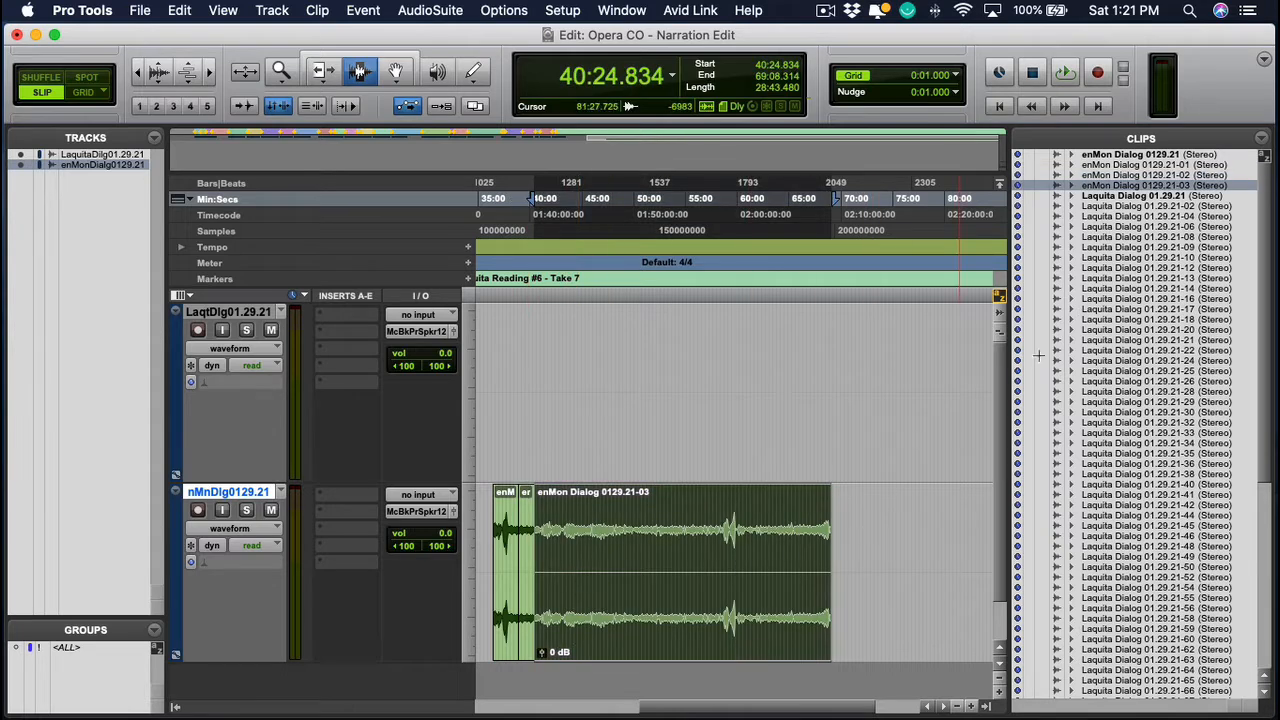
# Select the original enMon Dialog 0129.21 entry and its 01, 02 and 03 clips in turn in the Clips list
pyautogui.click(1109, 156)
pyautogui.click(1106, 165)
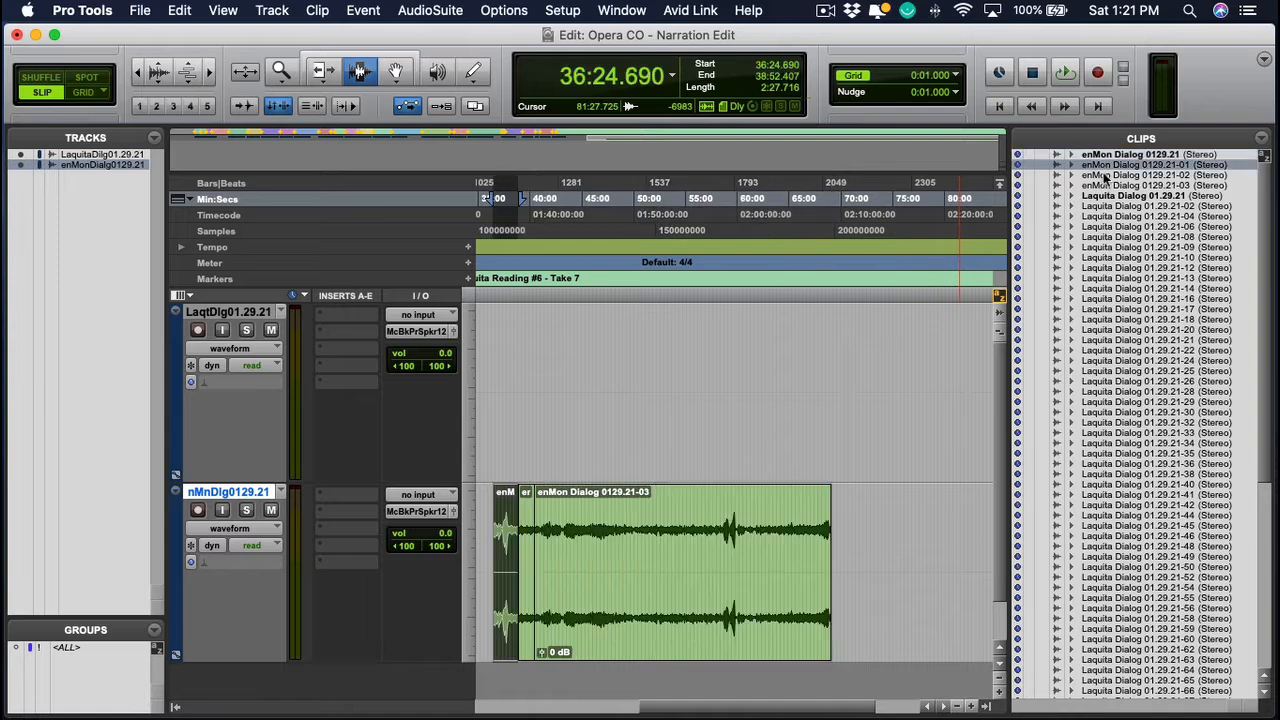
pyautogui.click(1105, 175)
pyautogui.click(1103, 185)
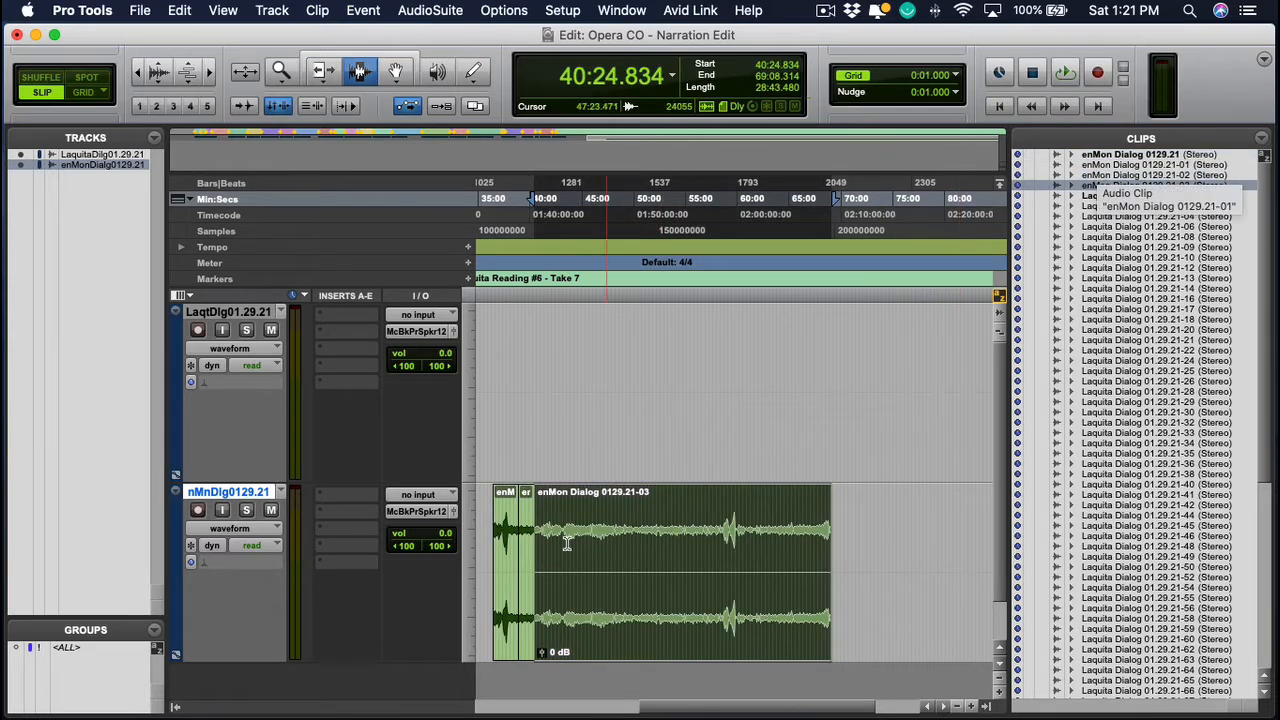
# Undo the separation of the enMon Dialog clip and select its original entry in the Clips list
pyautogui.press('super+z')
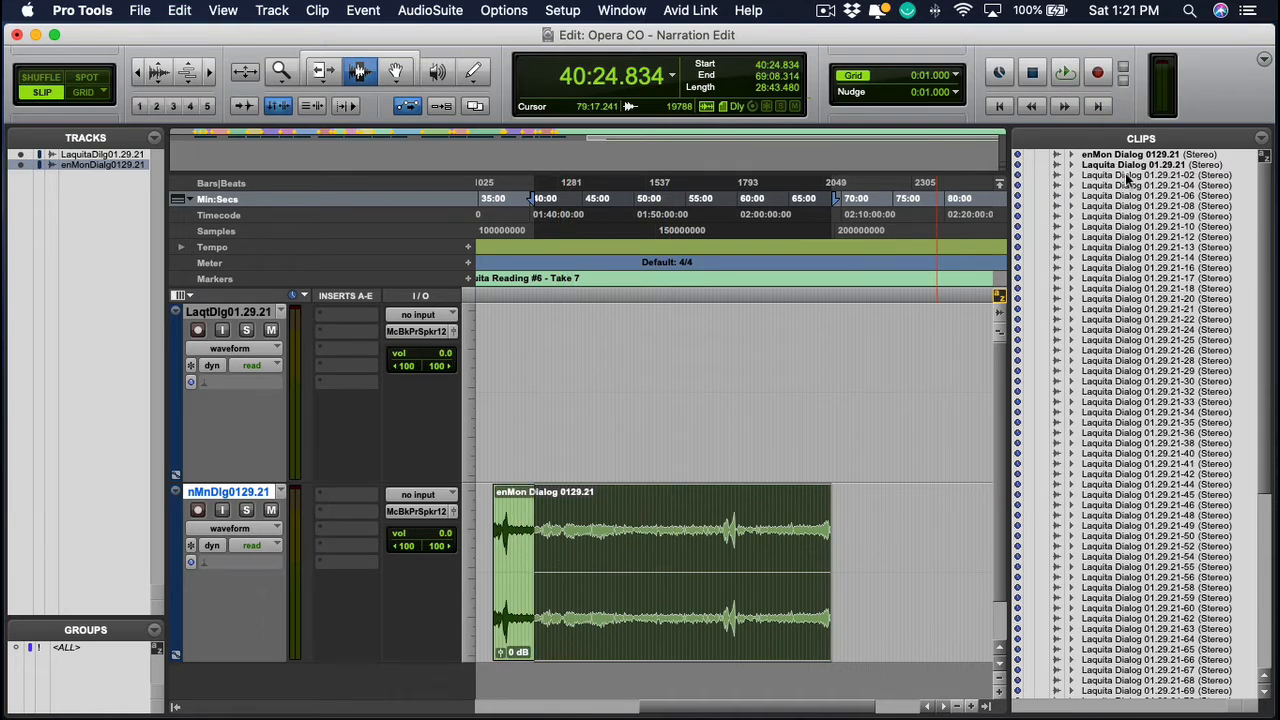
pyautogui.click(1116, 157)
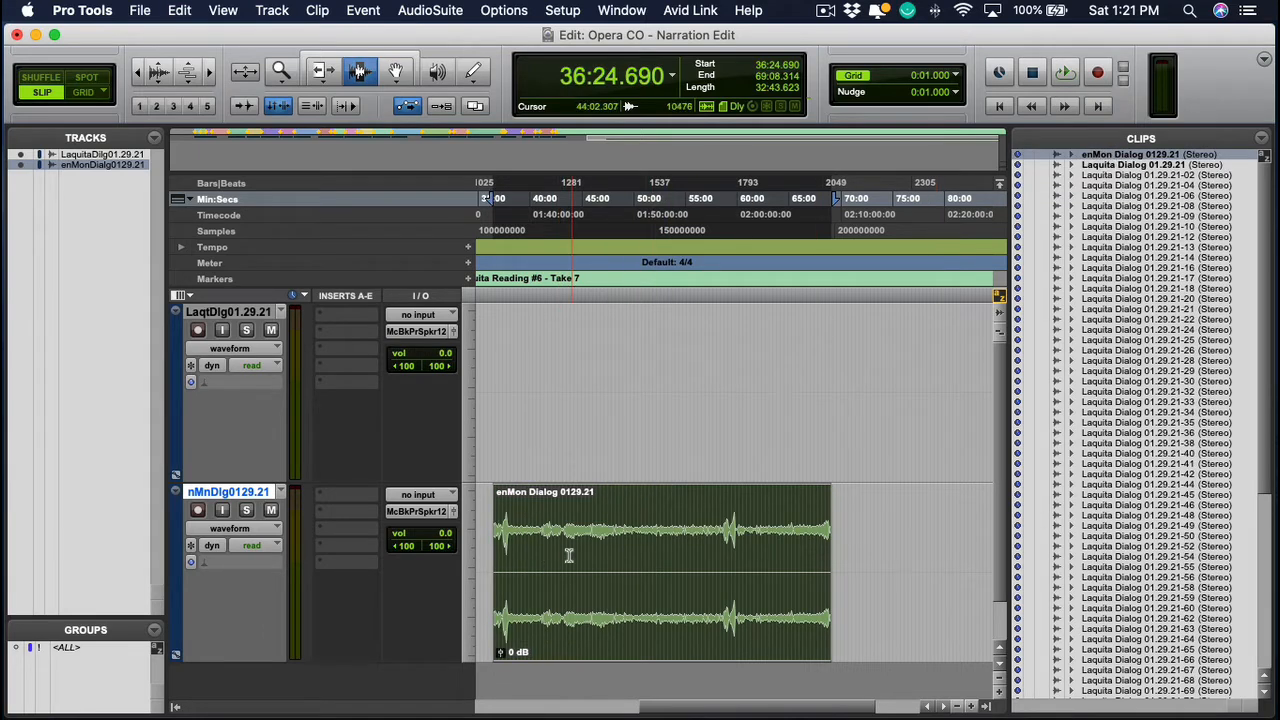
# Hide the Clips list and place the cursor just before the start of the enMon Dialog clip, at about 35:53
pyautogui.click(987, 709)
pyautogui.click(748, 533)
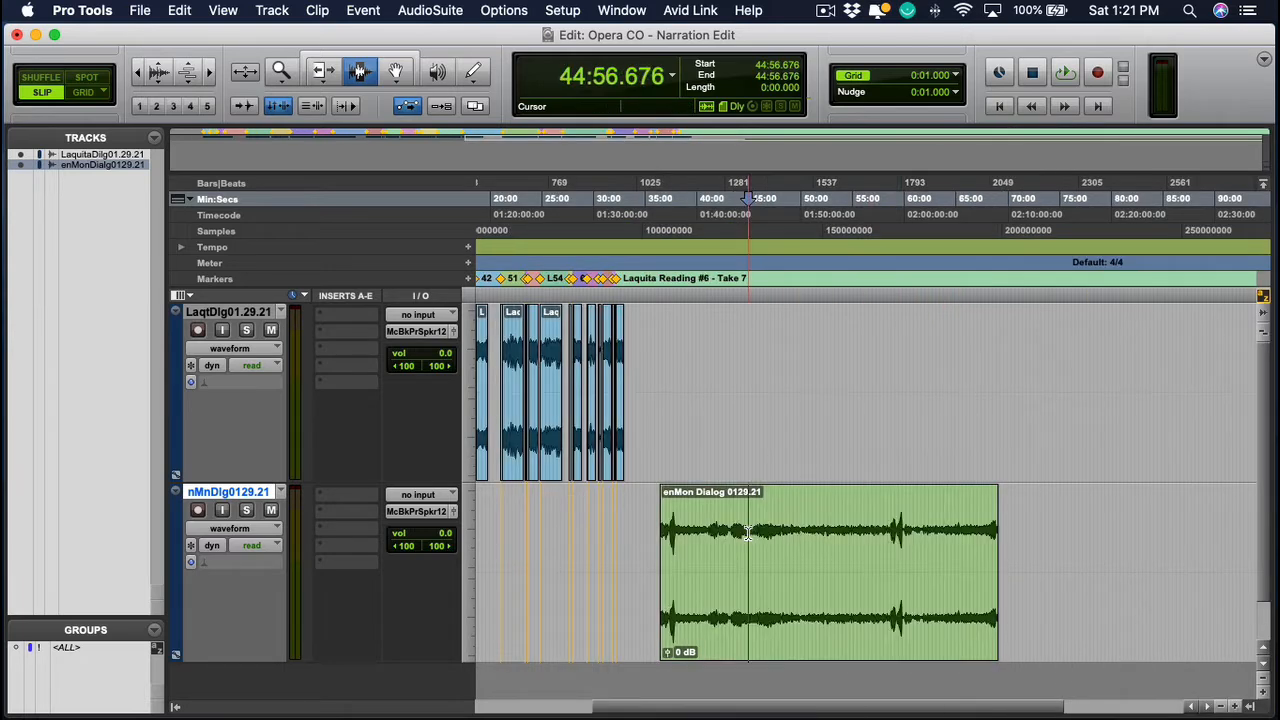
pyautogui.scroll(2, 708, 554)
pyautogui.click(708, 554)
pyautogui.scroll(-1, 708, 554)
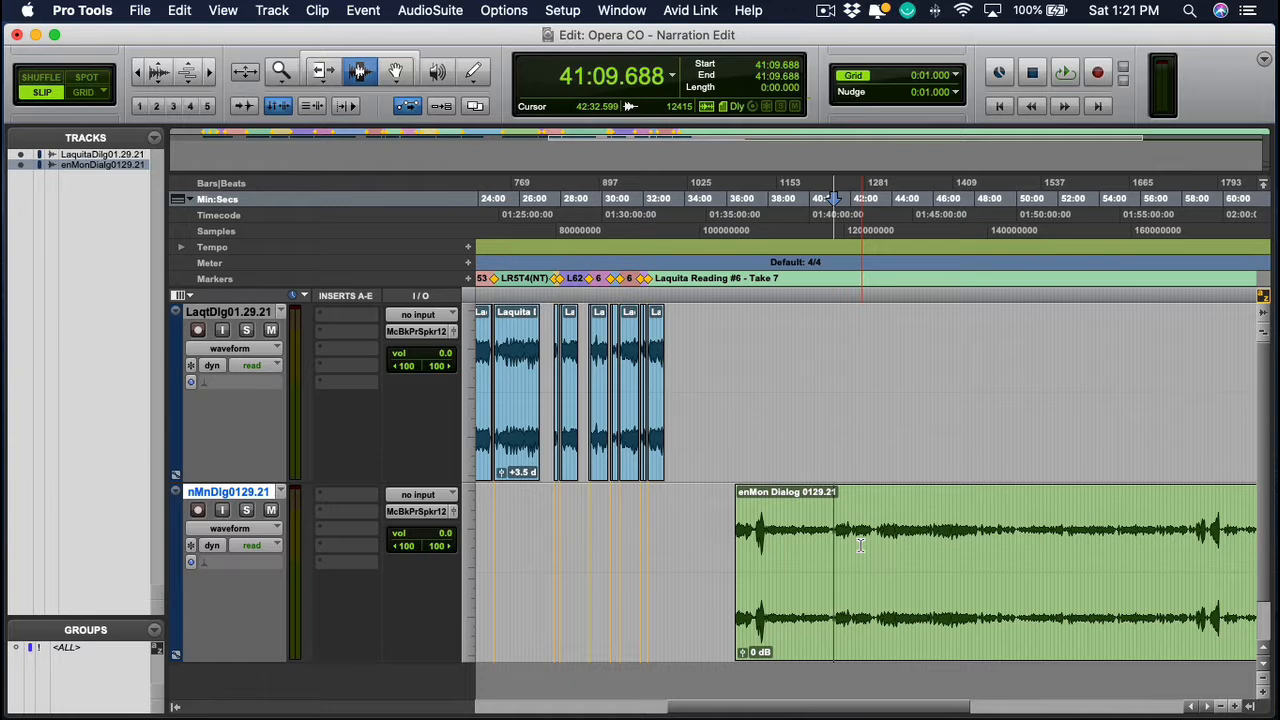
pyautogui.click(725, 540)
pyautogui.hscroll(4, 740, 550)
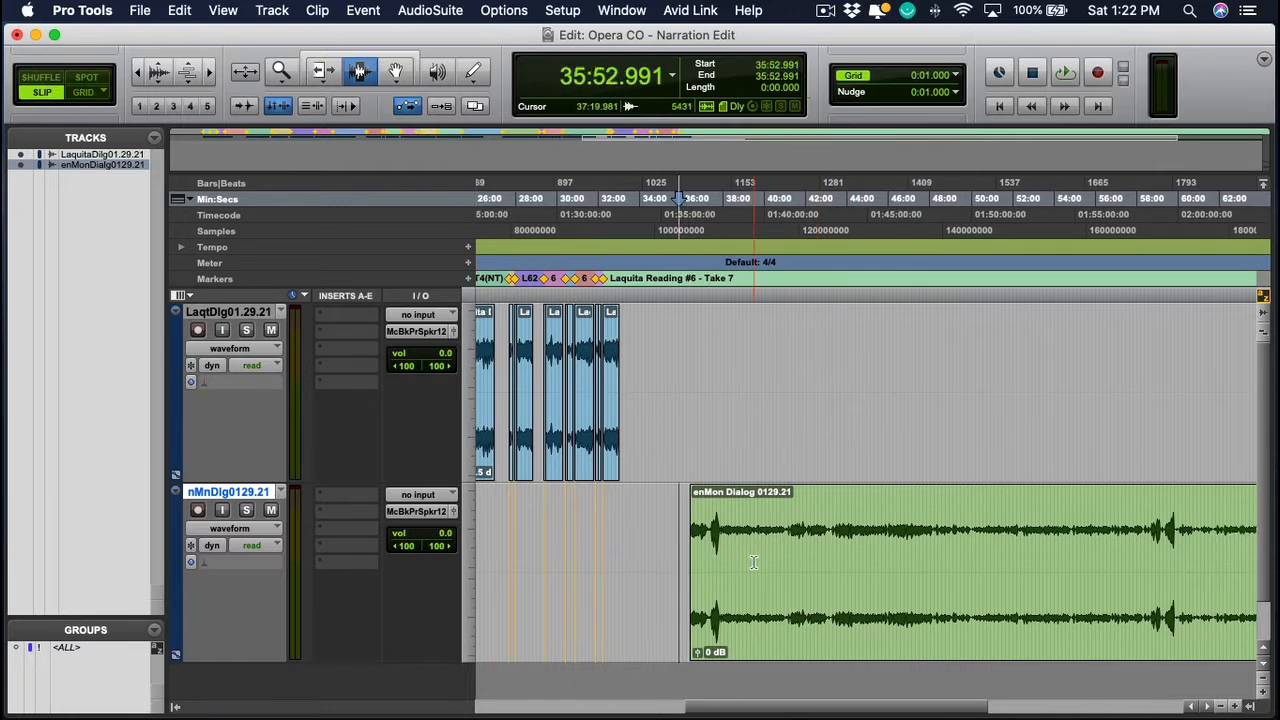
pyautogui.hscroll(1, 753, 563)
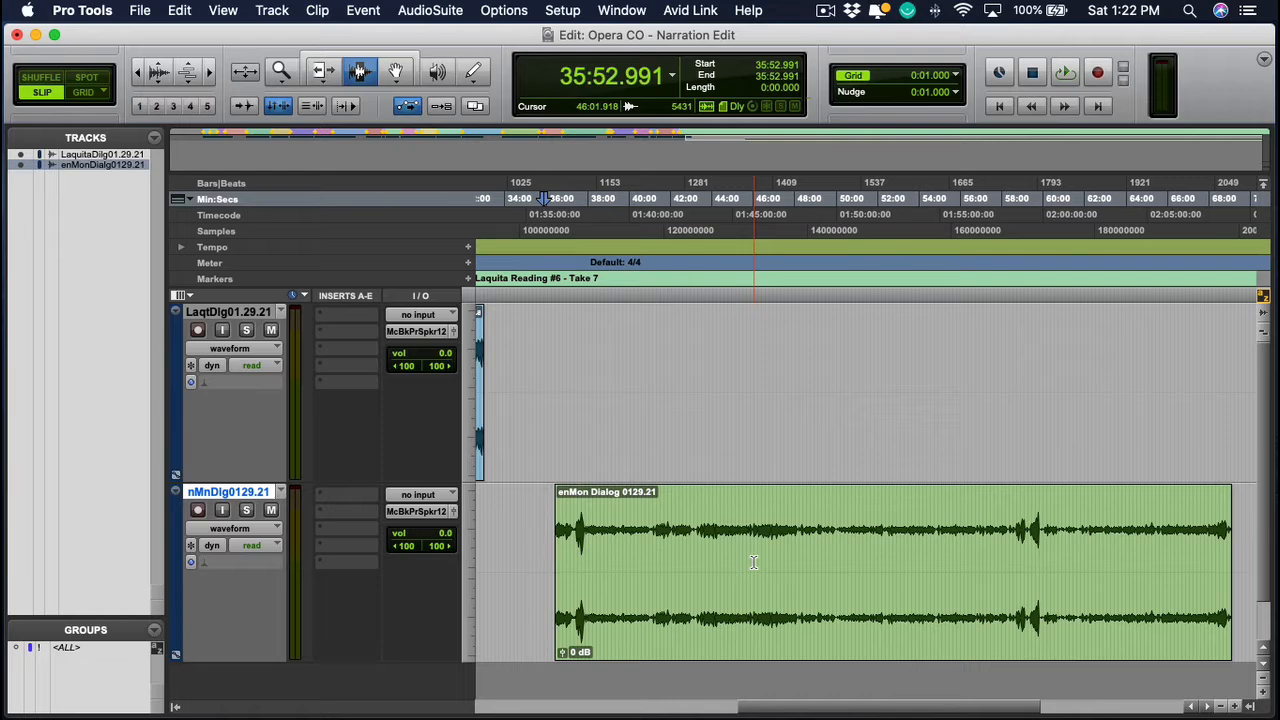
# Switch to Finder and open the Audio Files folder of the Opera CO - Narration Edit session on the Desktop
pyautogui.press('super+Tab')
pyautogui.press('super+Tab')
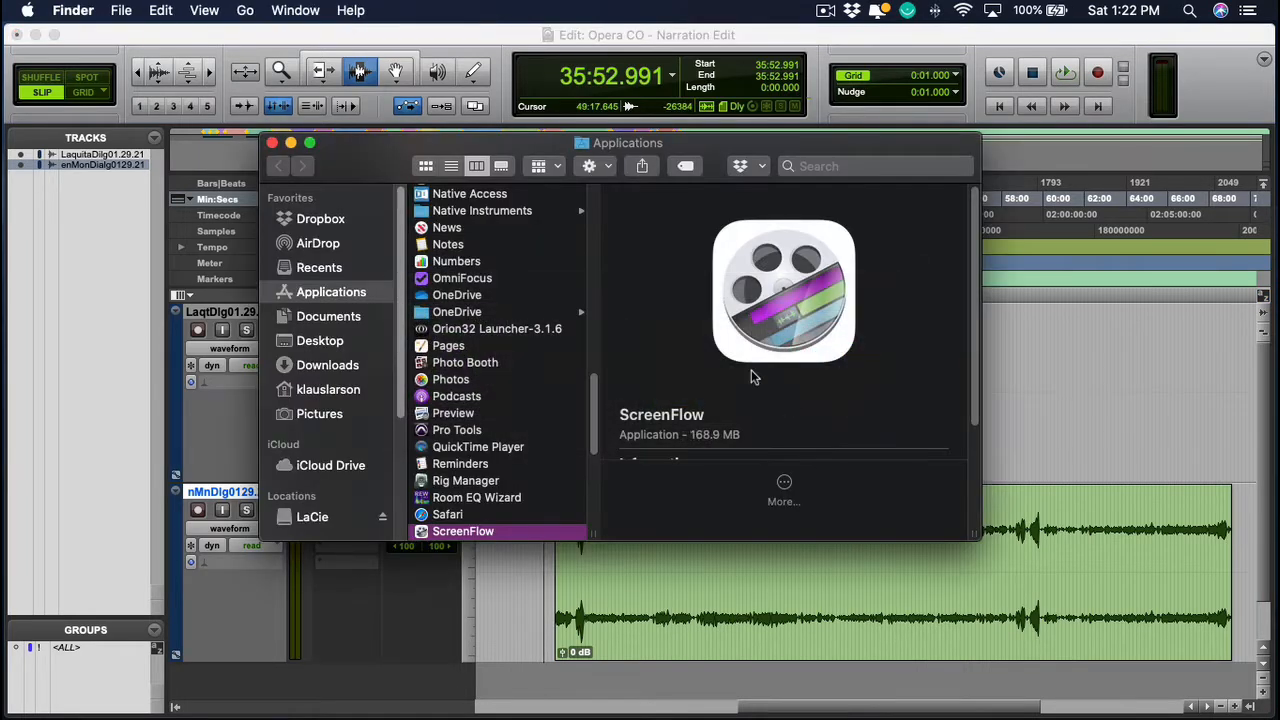
pyautogui.click(312, 341)
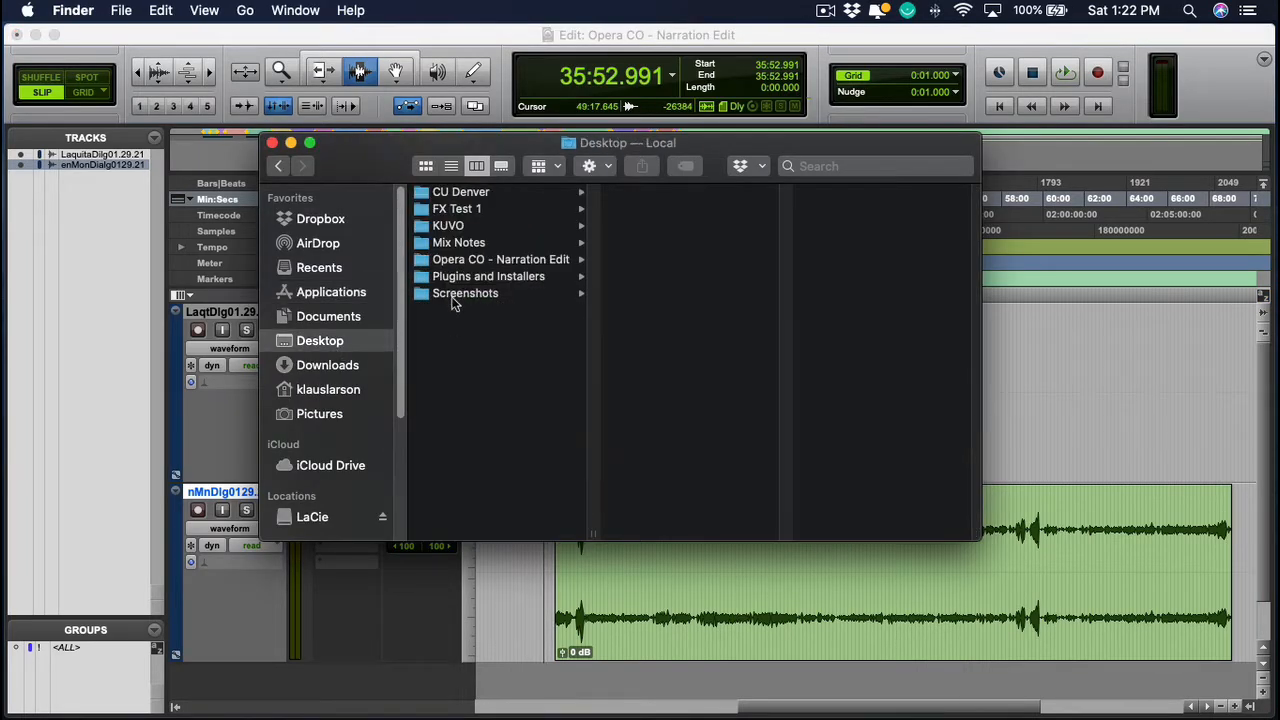
pyautogui.click(463, 260)
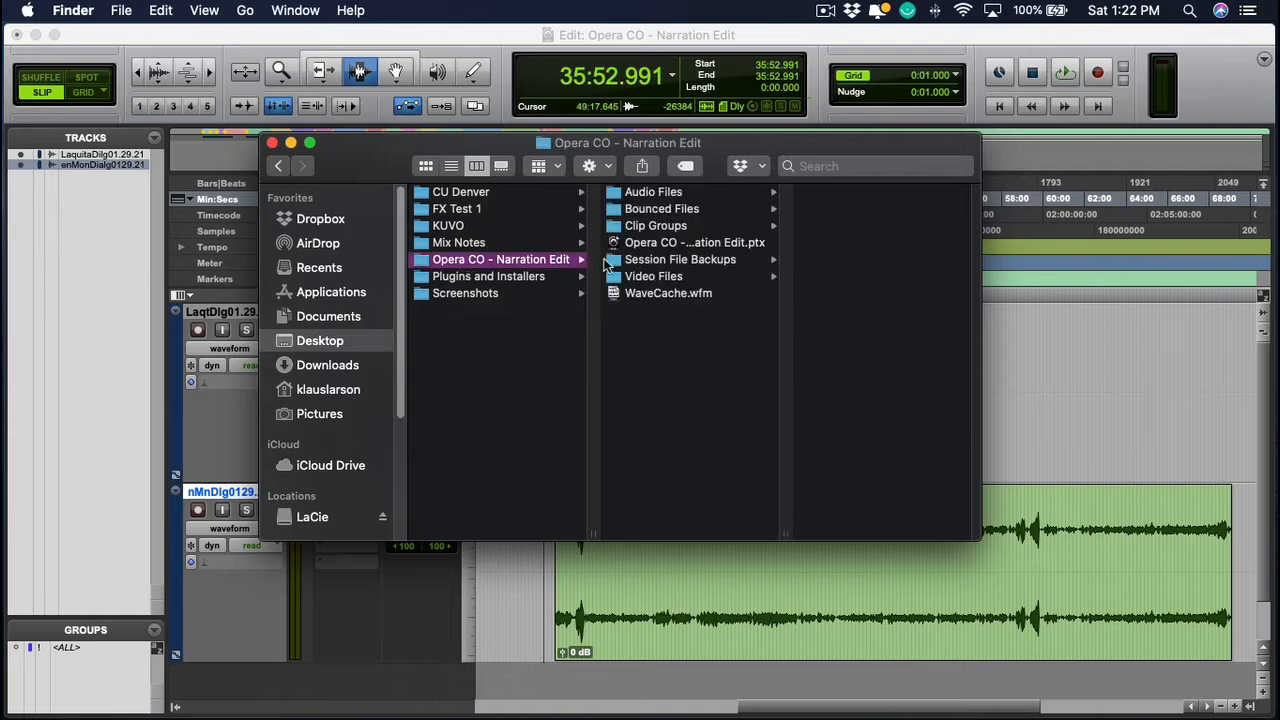
pyautogui.click(650, 192)
pyautogui.moveTo(745, 145); pyautogui.dragTo(682, 152)
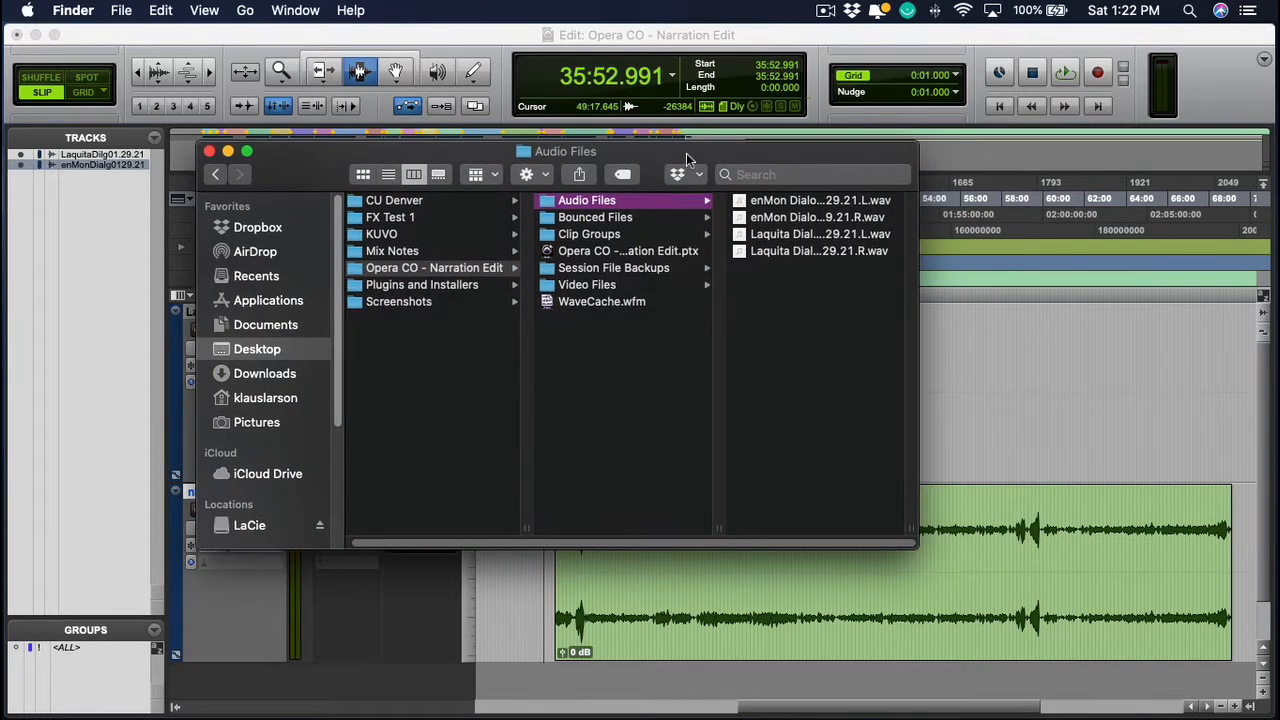
# Select the upper track's left and right WAV files in the Audio Files folder to view their details
pyautogui.click(838, 234)
pyautogui.keyDown('shift'); pyautogui.click(651, 250); pyautogui.keyUp('shift')
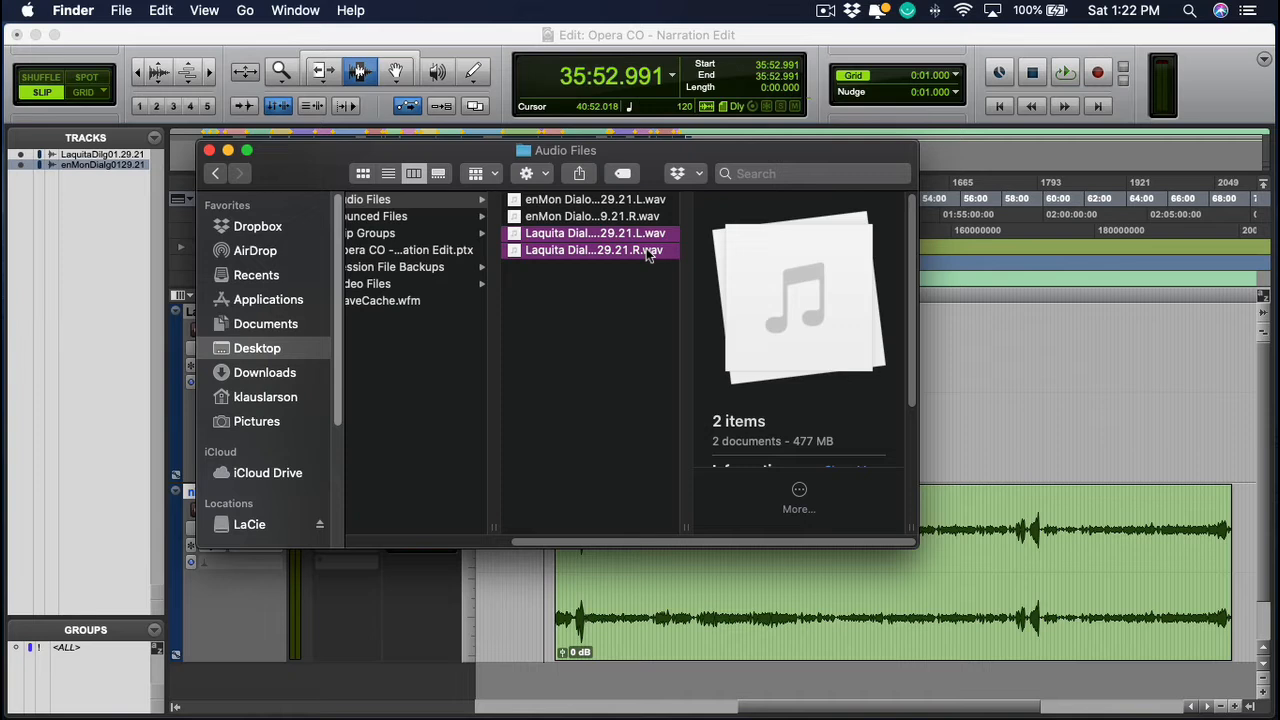
# Select the two enMon Dialog WAV files to view their details, and minimise the Finder window to return to Pro Tools
pyautogui.click(567, 217)
pyautogui.keyDown('shift'); pyautogui.click(567, 200); pyautogui.keyUp('shift')
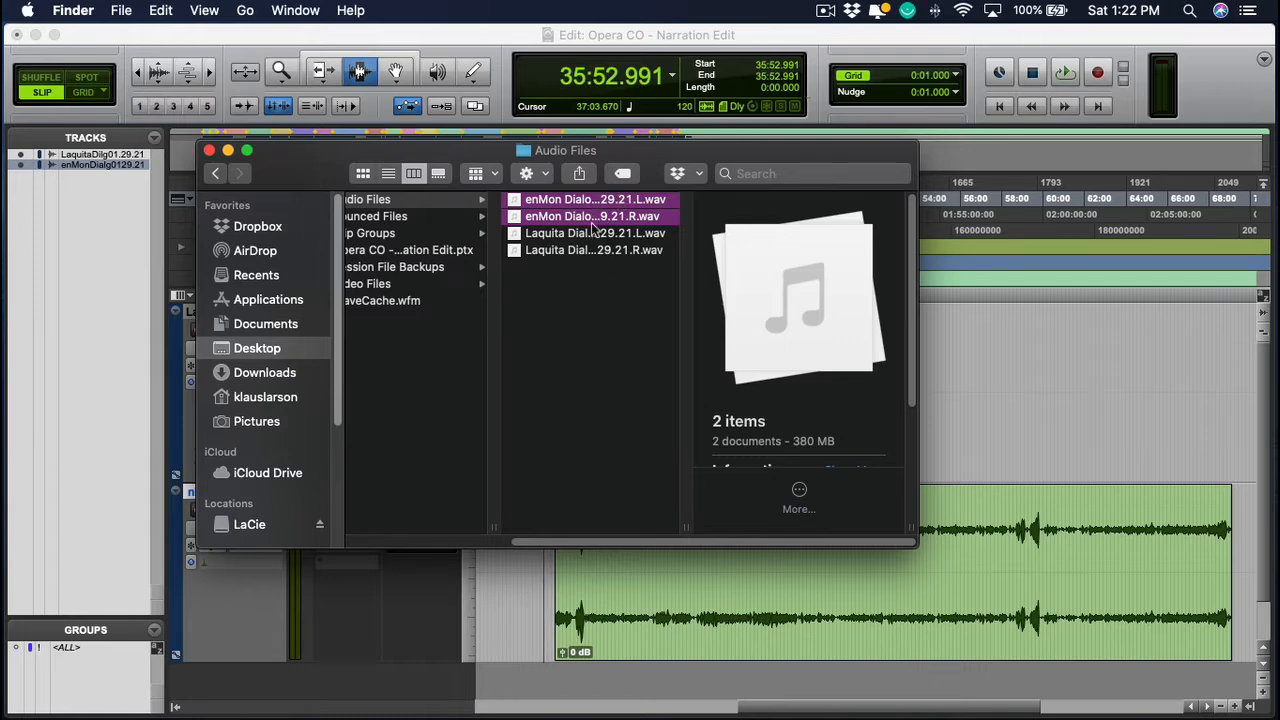
pyautogui.doubleClick(652, 151)
# Compare the split clips ending the upper track with the unsplit enMon Dialog clip, leaving the cursor at about 33:24 after the last split clip
pyautogui.hscroll(-5, 700, 387)
pyautogui.doubleClick(703, 384)
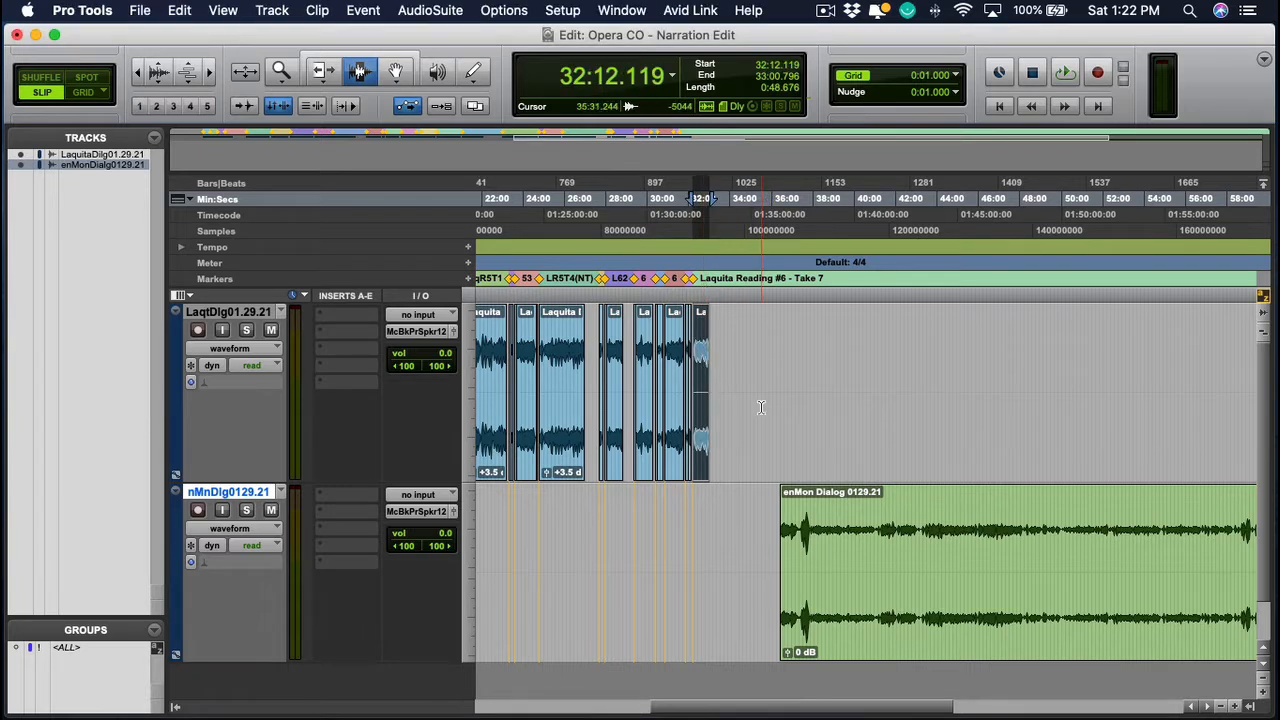
pyautogui.click(880, 400)
pyautogui.scroll(-2, 865, 460)
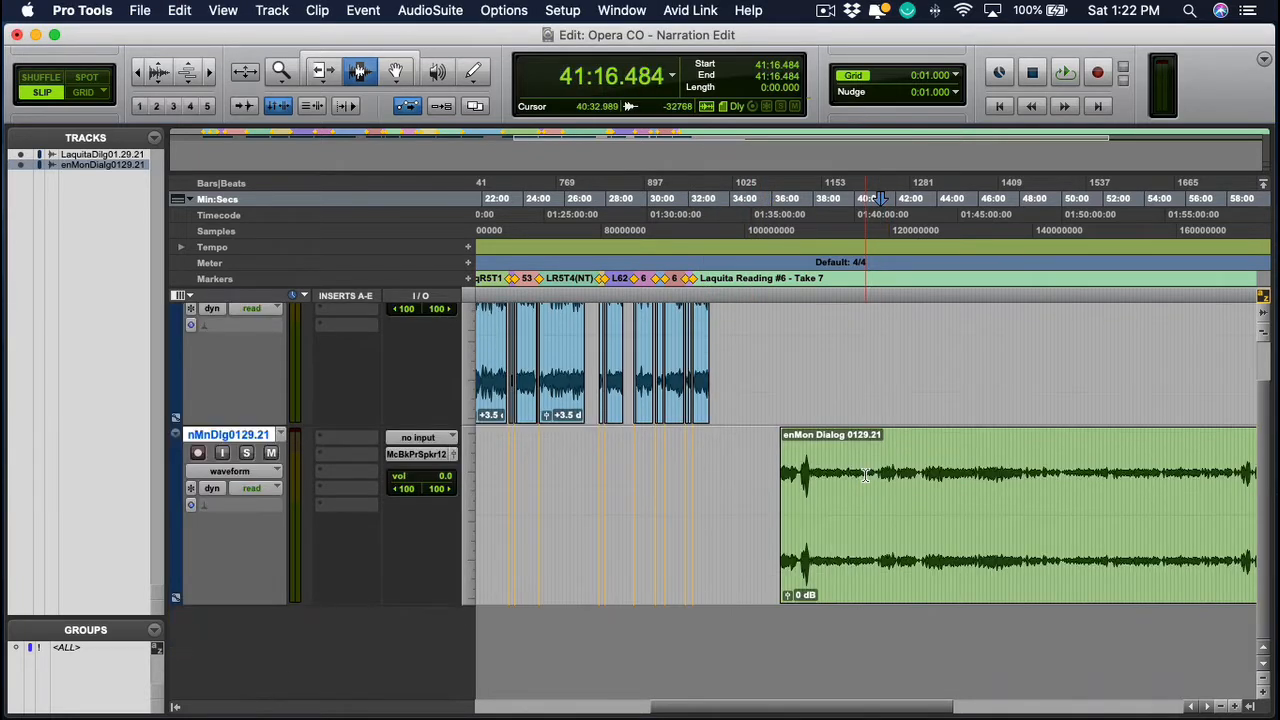
pyautogui.hscroll(2, 865, 475)
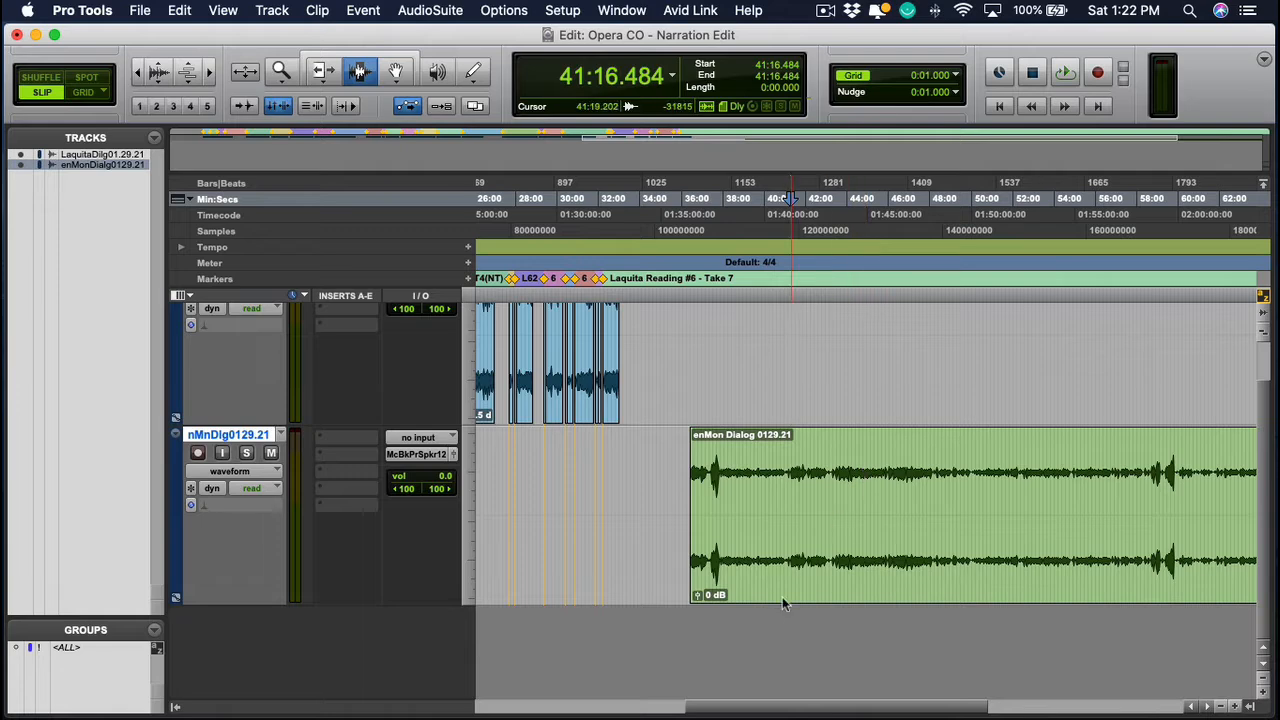
pyautogui.hscroll(2, 808, 478)
pyautogui.hscroll(-1, 808, 478)
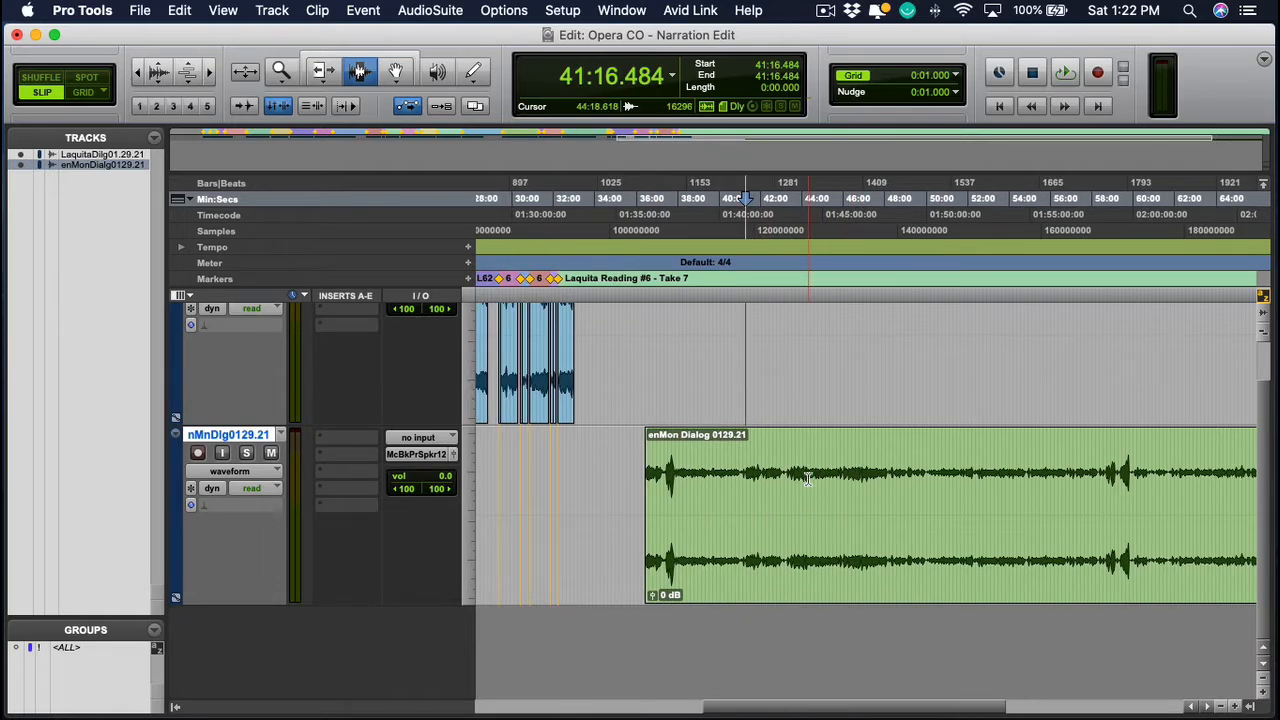
pyautogui.scroll(-1, 808, 478)
pyautogui.scroll(1, 740, 362)
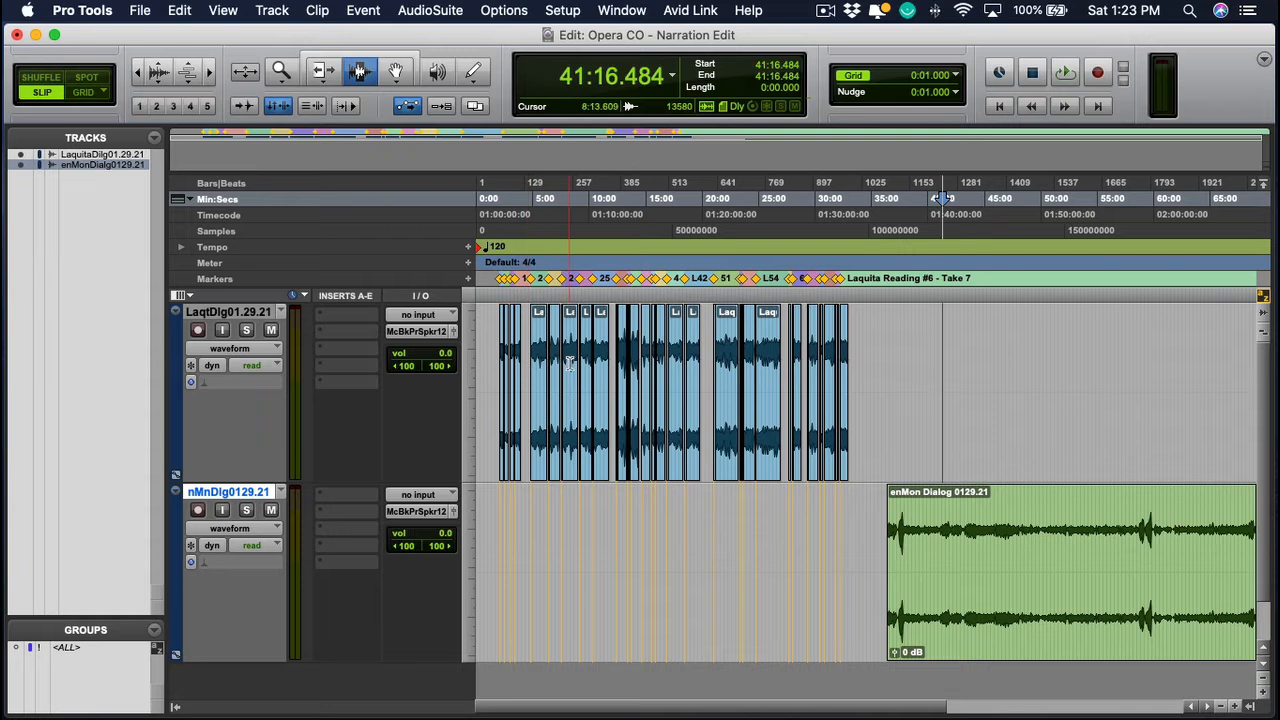
pyautogui.click(853, 375)
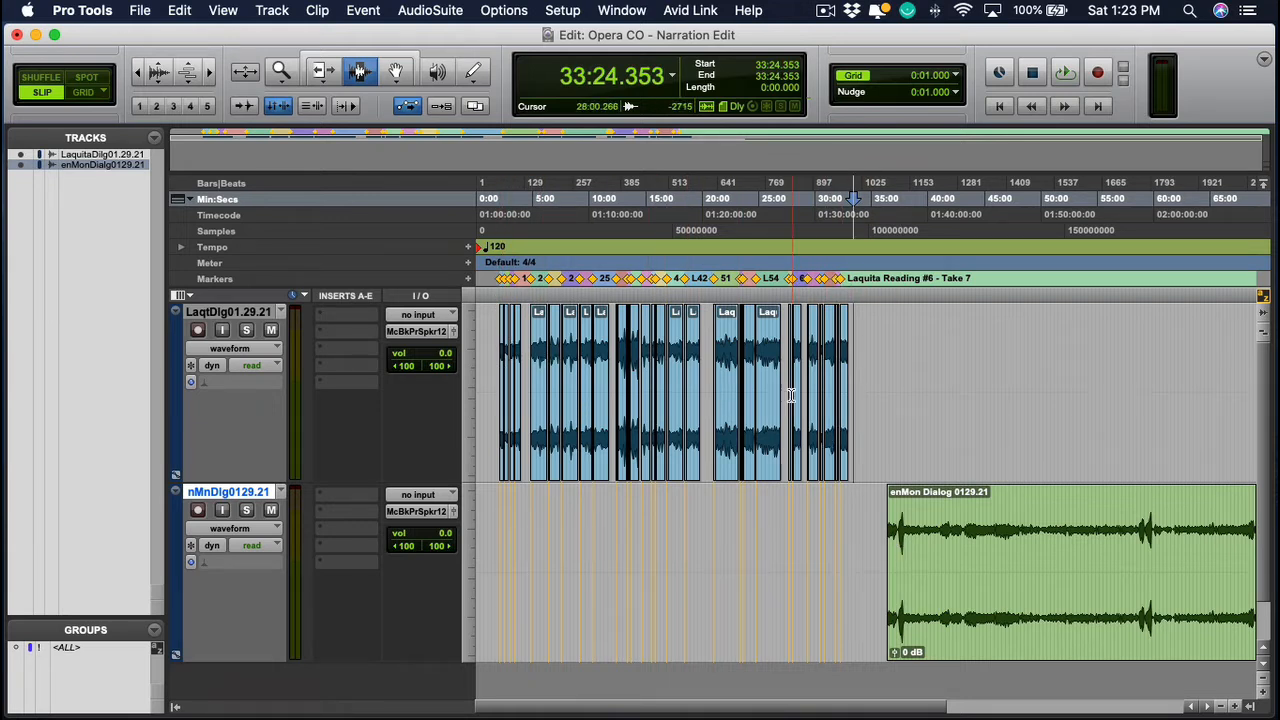
# Place the cursor at about 6:59 on the upper track and examine the Reading #2 take clips and markers up close
pyautogui.click(567, 342)
pyautogui.press('super+]')
pyautogui.press('super+]')
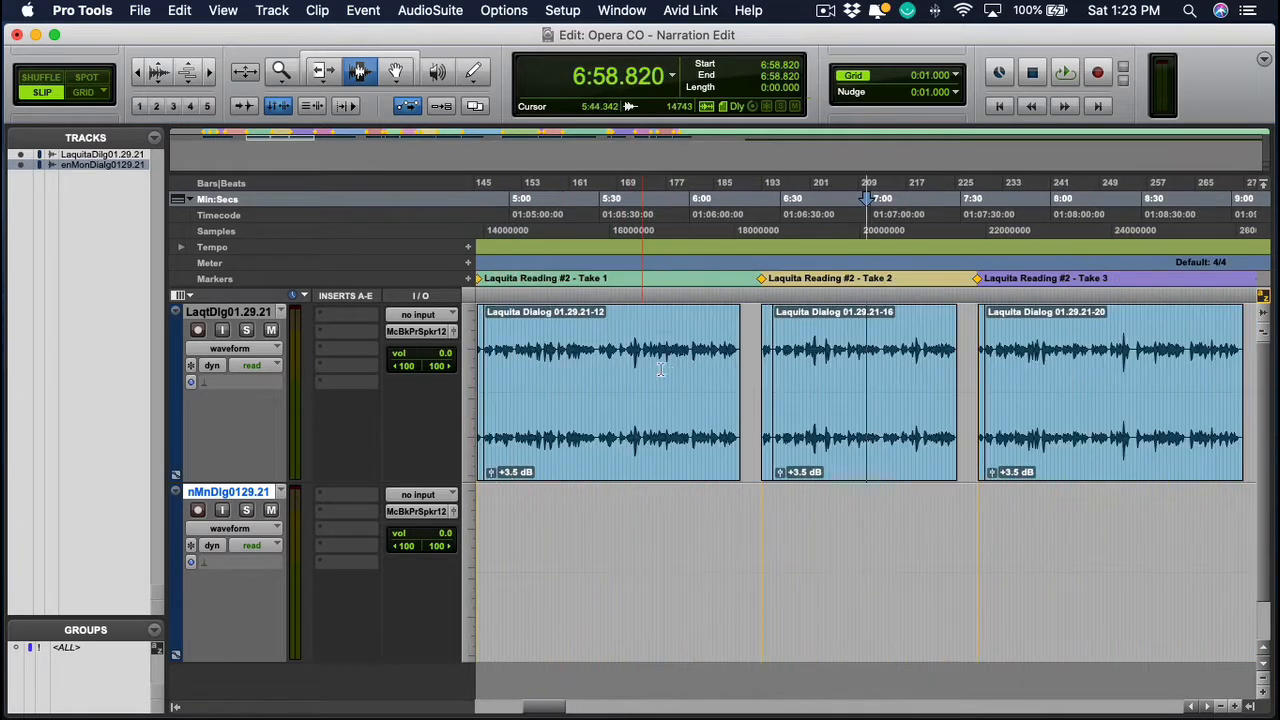
pyautogui.hscroll(-1, 614, 275)
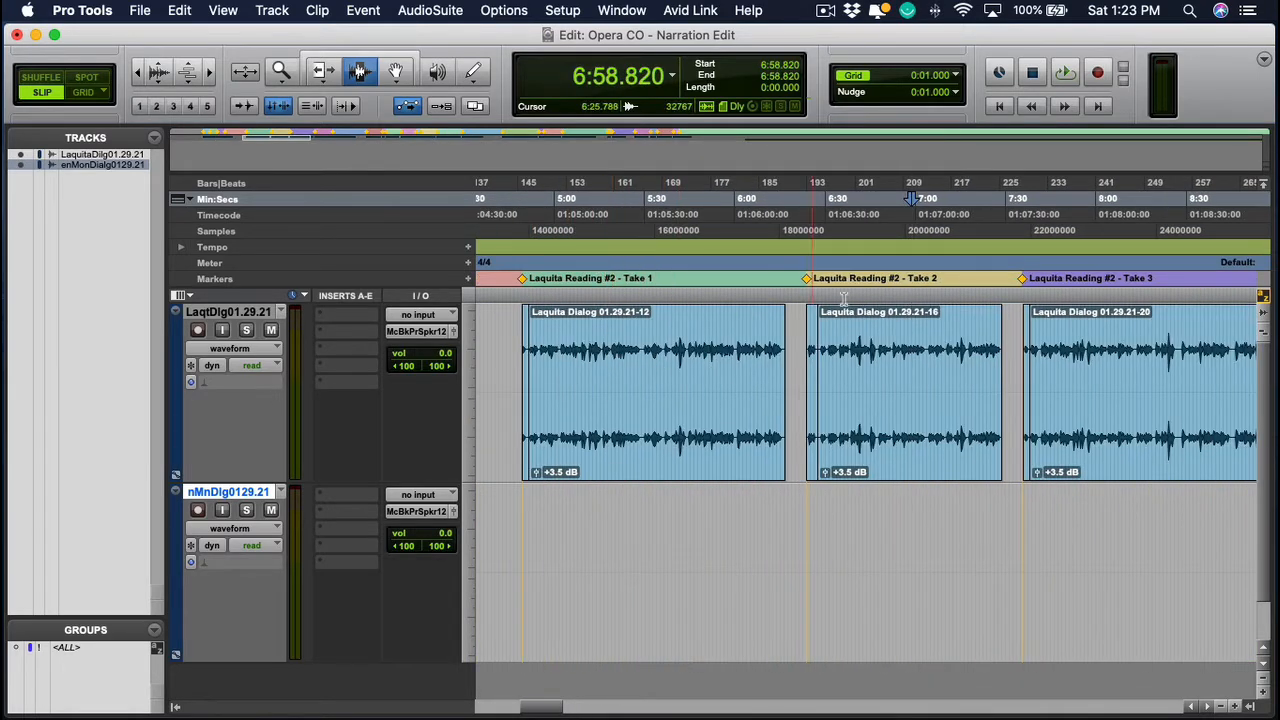
pyautogui.hscroll(2, 968, 326)
pyautogui.hscroll(5, 976, 306)
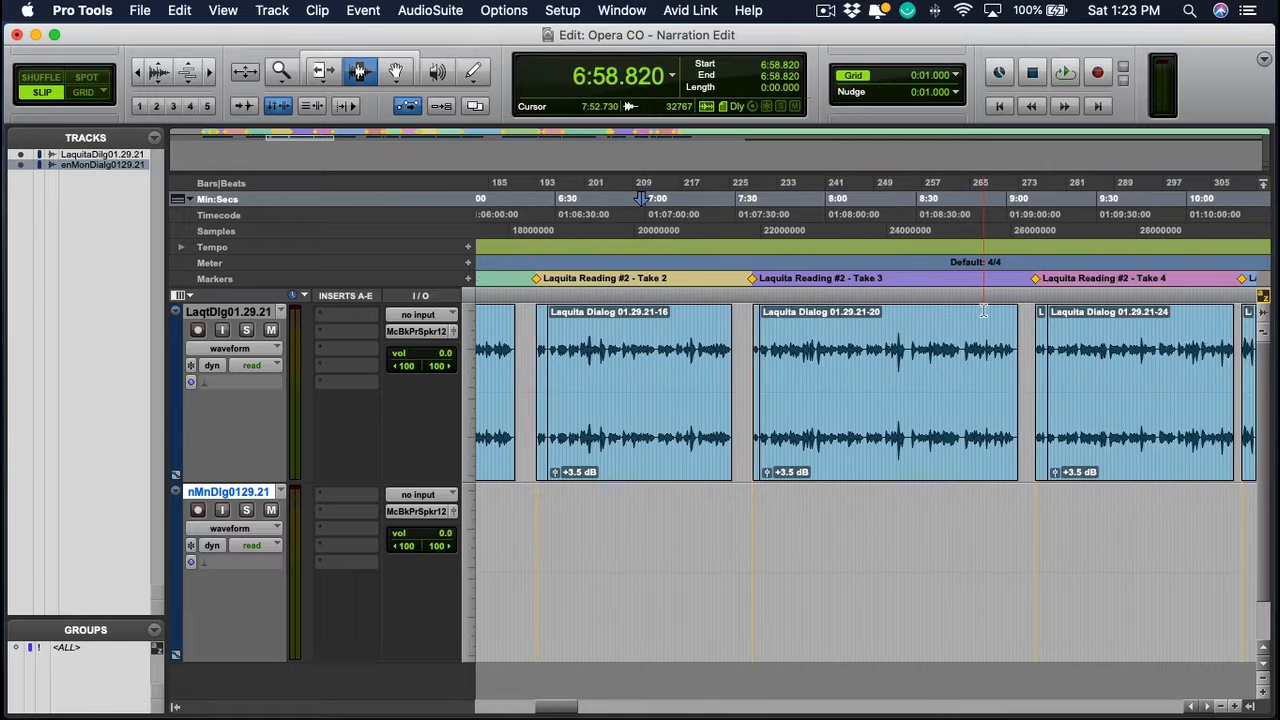
# Open the Reading #2 - Take 4 memory location, inspect its comments, and close it without saving changes
pyautogui.doubleClick(991, 279)
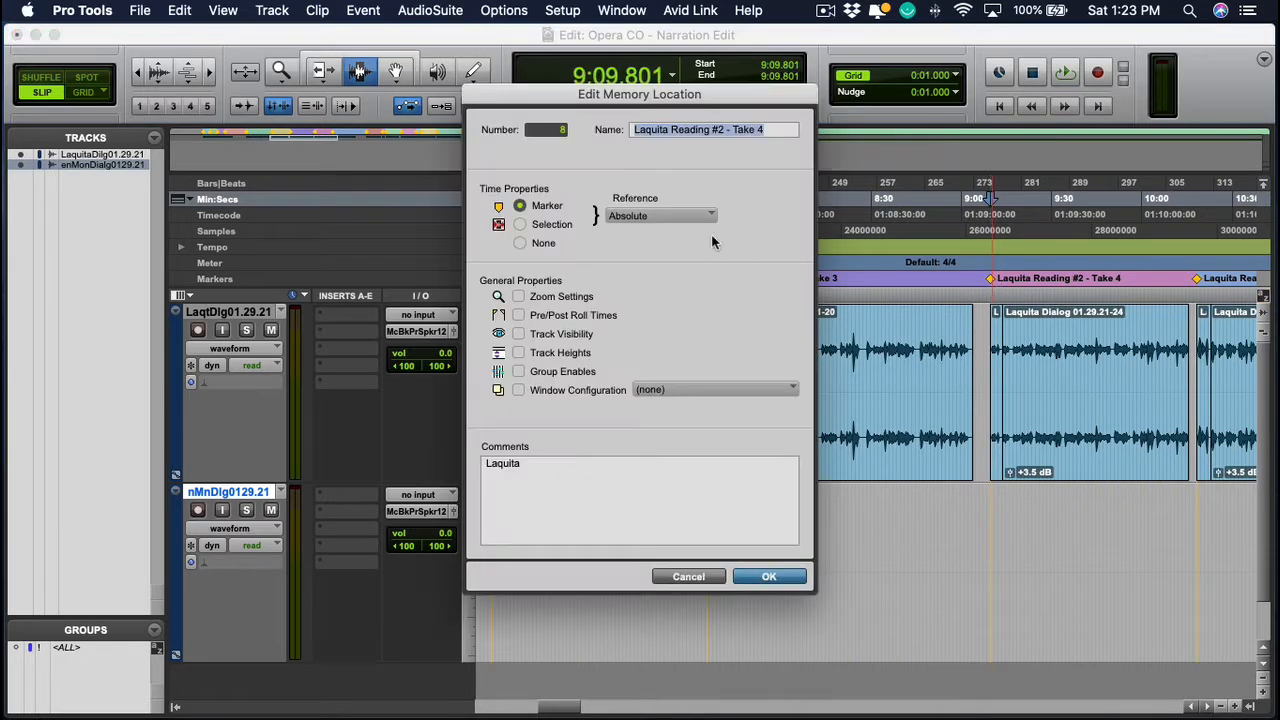
pyautogui.click(592, 481)
pyautogui.moveTo(525, 468); pyautogui.dragTo(461, 467)
pyautogui.click(535, 483)
pyautogui.click(535, 501)
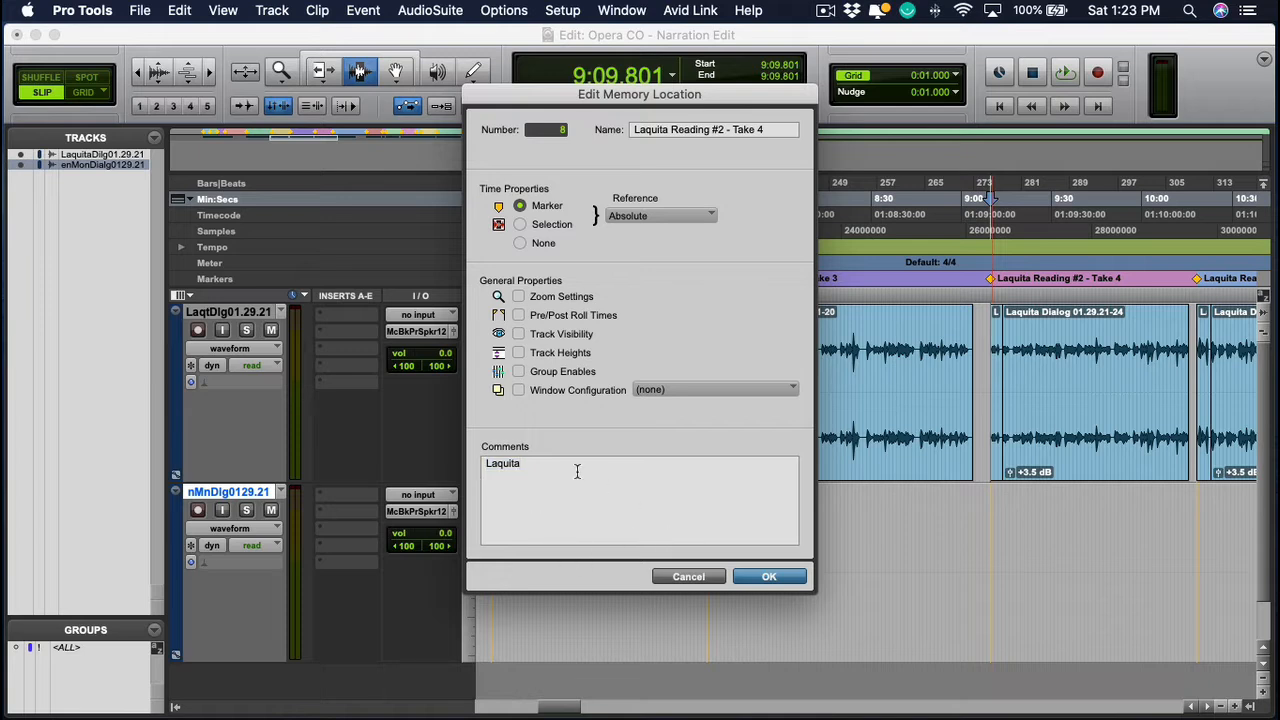
pyautogui.moveTo(564, 468); pyautogui.dragTo(472, 452)
pyautogui.click(521, 495)
pyautogui.click(703, 576)
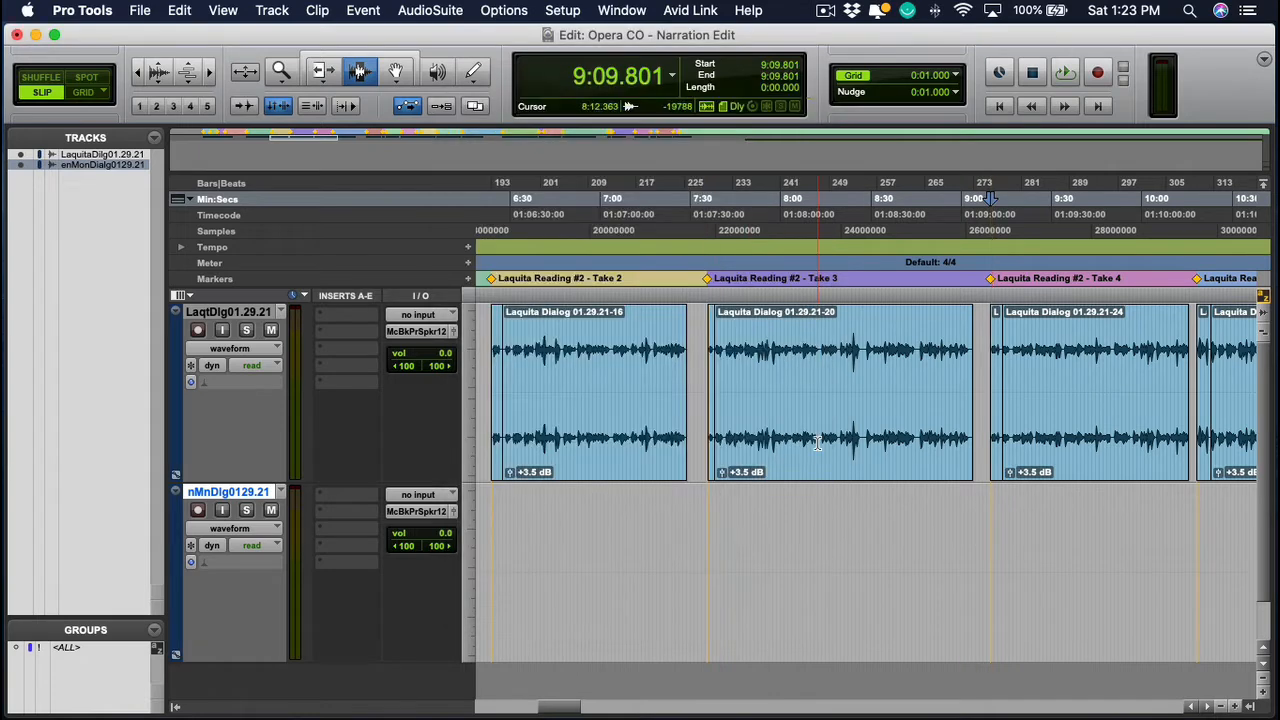
# Examine the take markers and split clips along the whole upper track up to the enMon Dialog clip
pyautogui.press('super+bracketleft')
pyautogui.press('super+bracketleft')
pyautogui.press('super+bracketleft')
pyautogui.press('super+bracketleft')
pyautogui.hscroll(3, 811, 441)
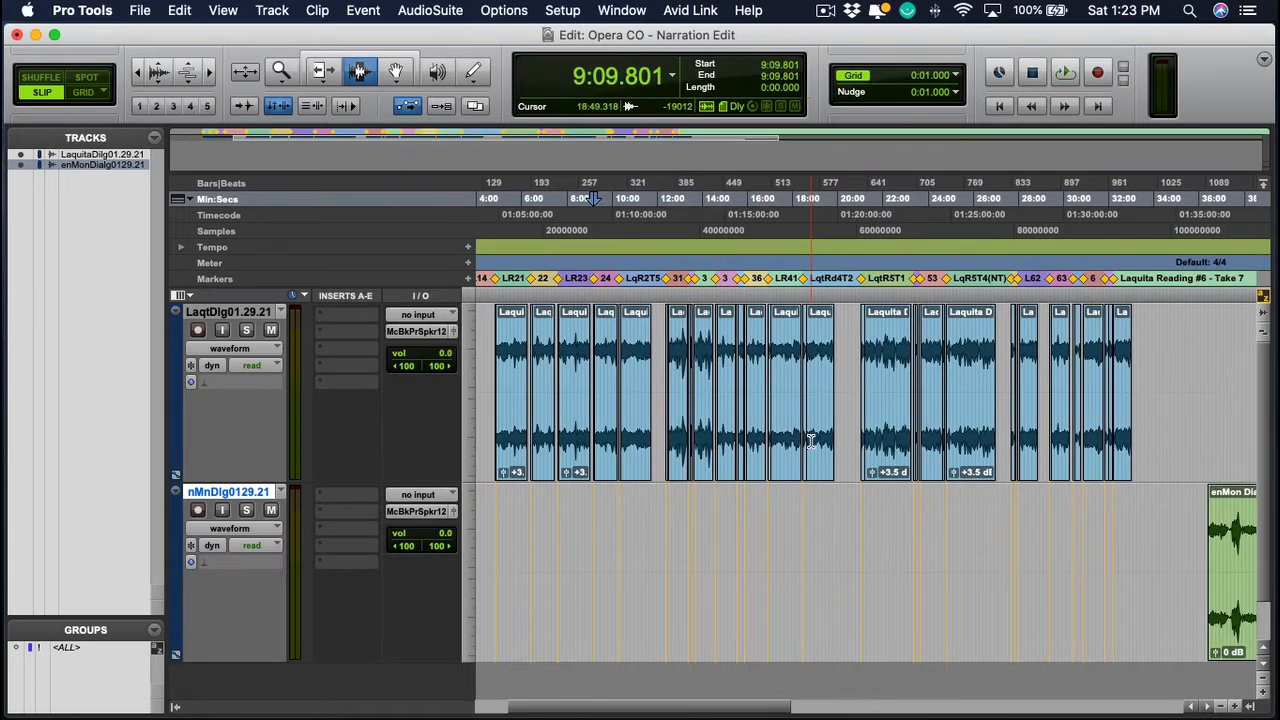
pyautogui.hscroll(2, 811, 441)
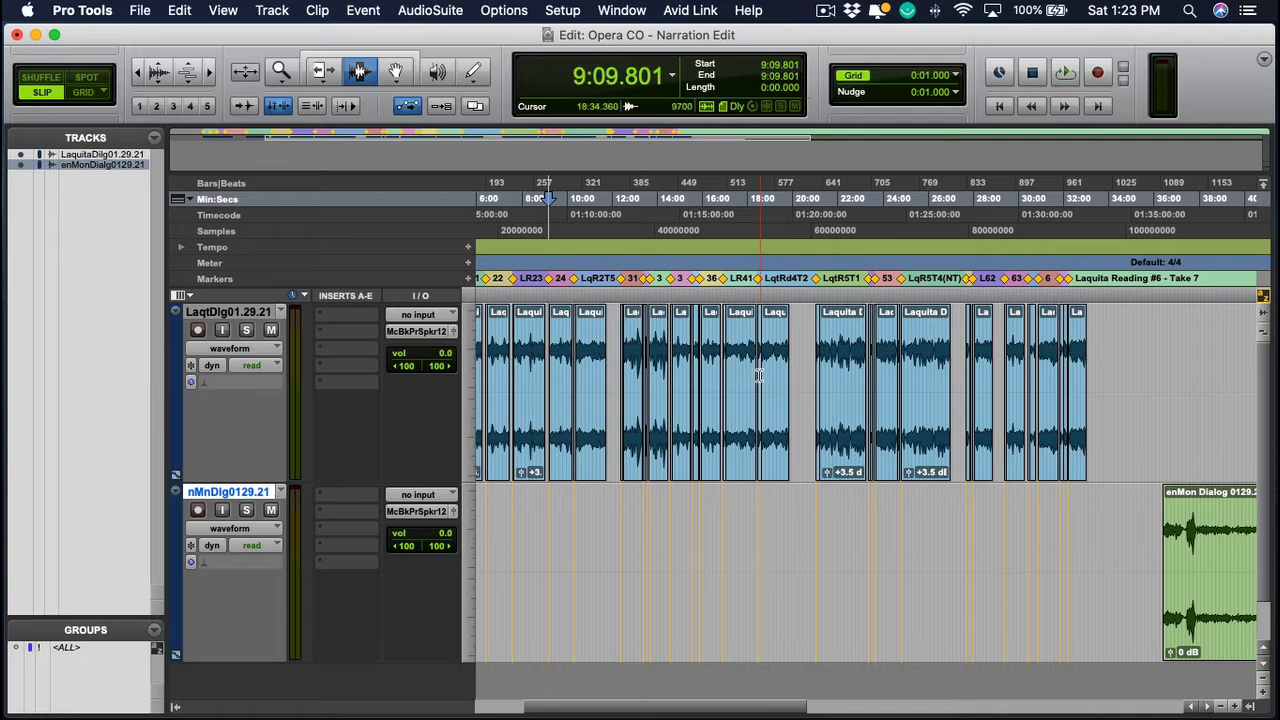
pyautogui.hscroll(-5, 755, 401)
pyautogui.hscroll(2, 755, 401)
pyautogui.hscroll(-2, 755, 401)
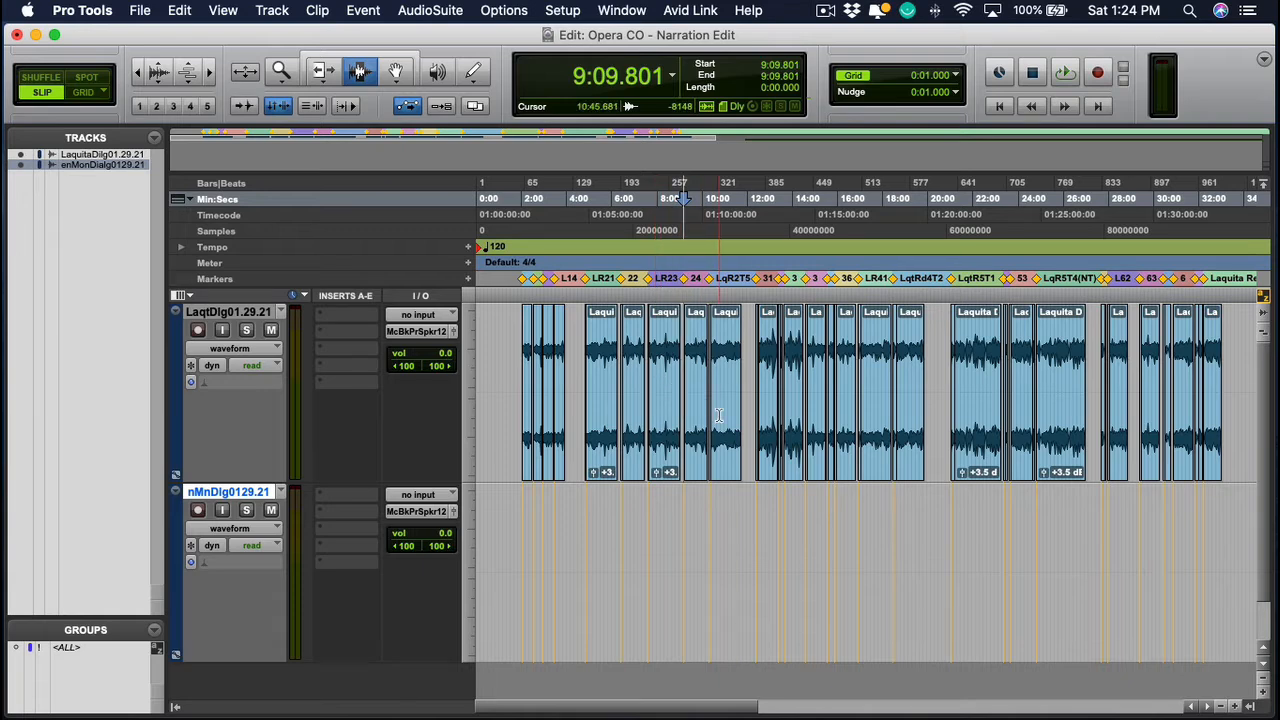
pyautogui.hscroll(3, 797, 428)
pyautogui.hscroll(15, 797, 428)
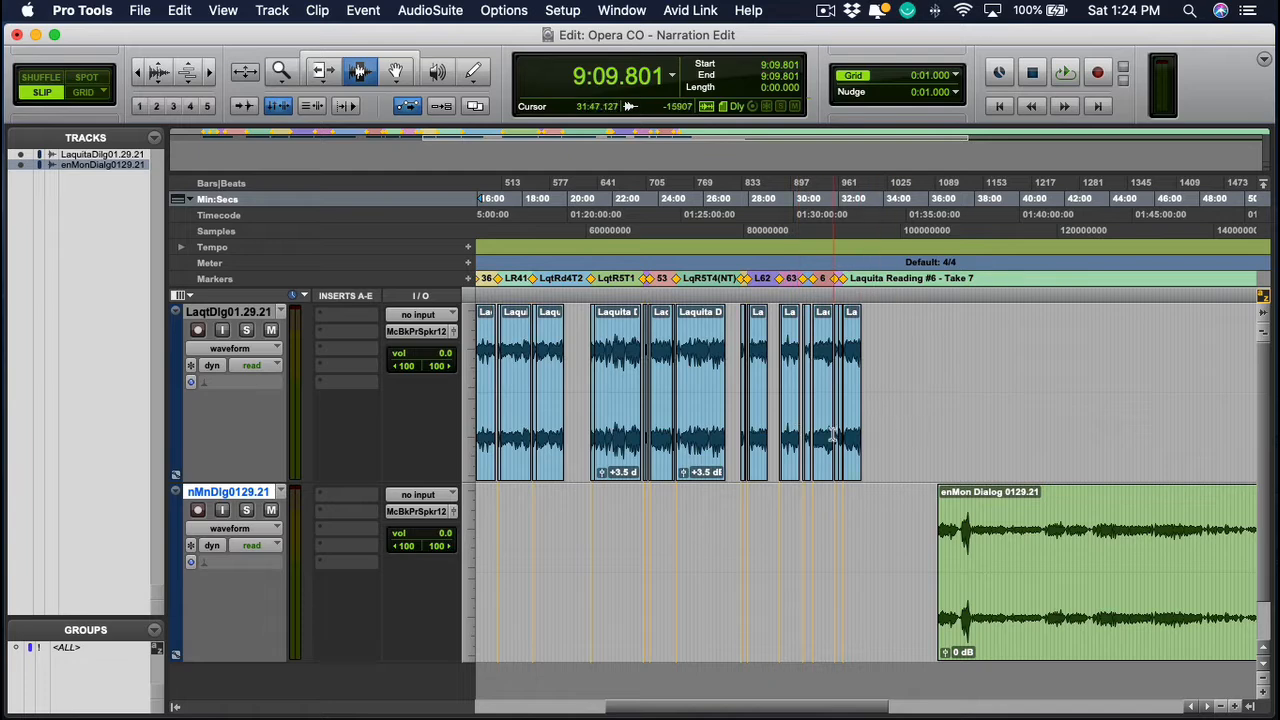
pyautogui.hscroll(-17, 797, 428)
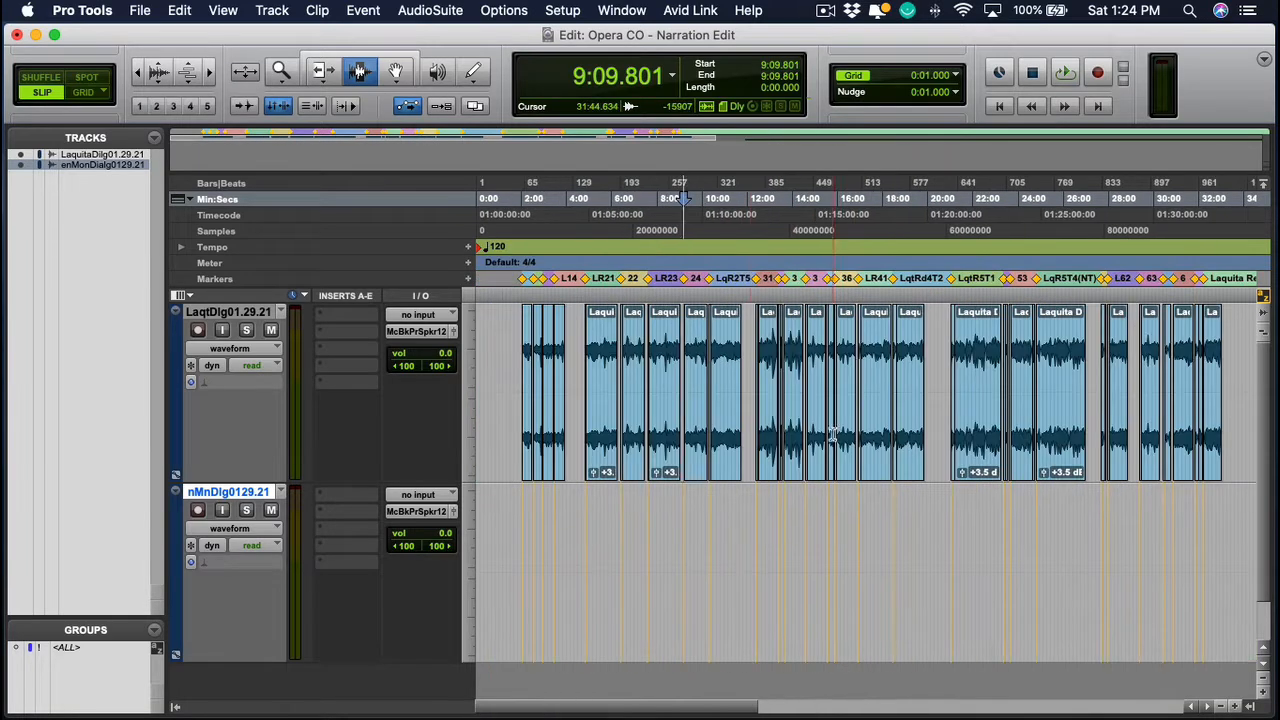
# Open the Reading #1 - Take 1 memory location, review its microphone and preamp comments, and confirm the dialog
pyautogui.doubleClick(522, 279)
pyautogui.click(555, 463)
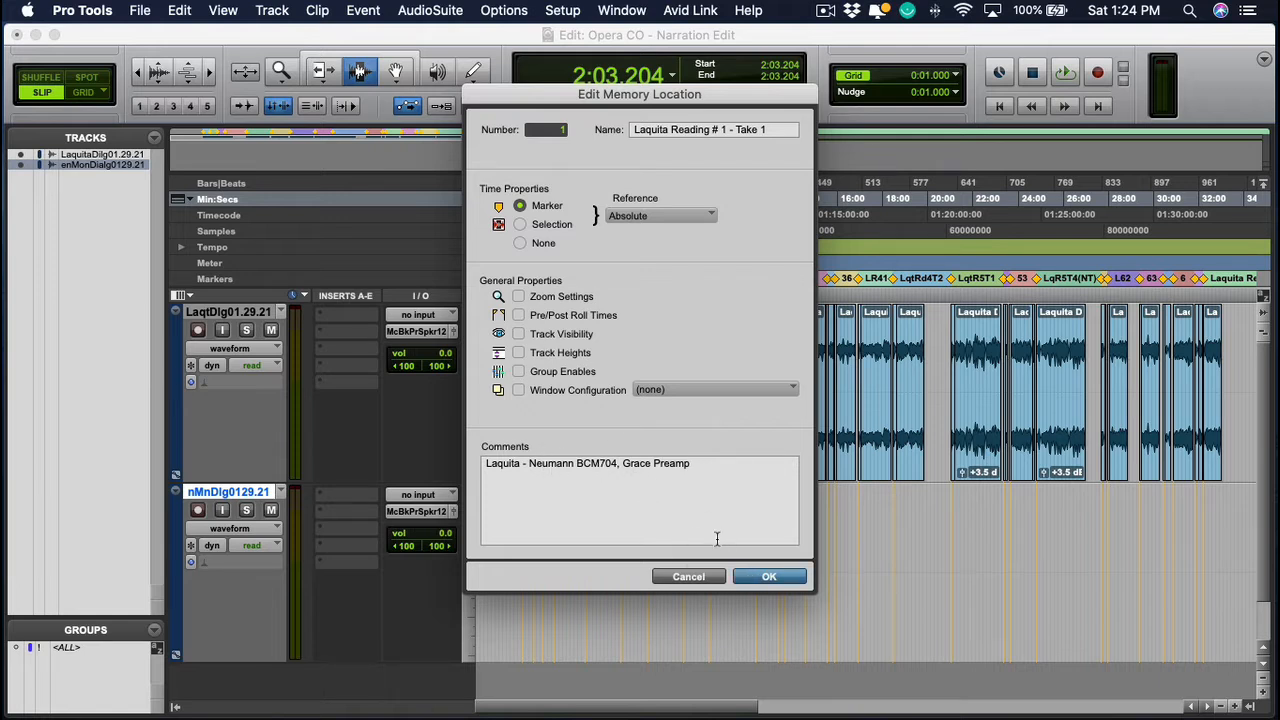
pyautogui.click(768, 577)
# Place the cursor shortly before the enMon Dialog clip, at about 35:51, and select the upper track
pyautogui.hscroll(5, 827, 473)
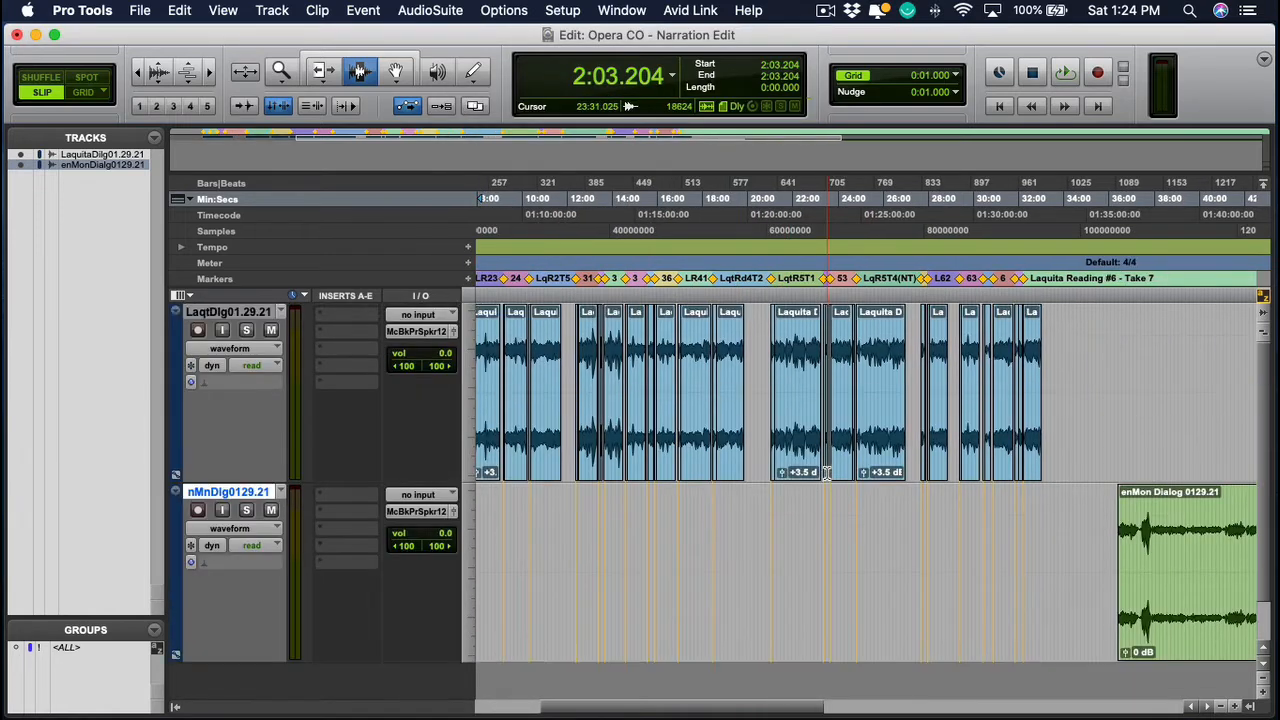
pyautogui.hscroll(9, 827, 473)
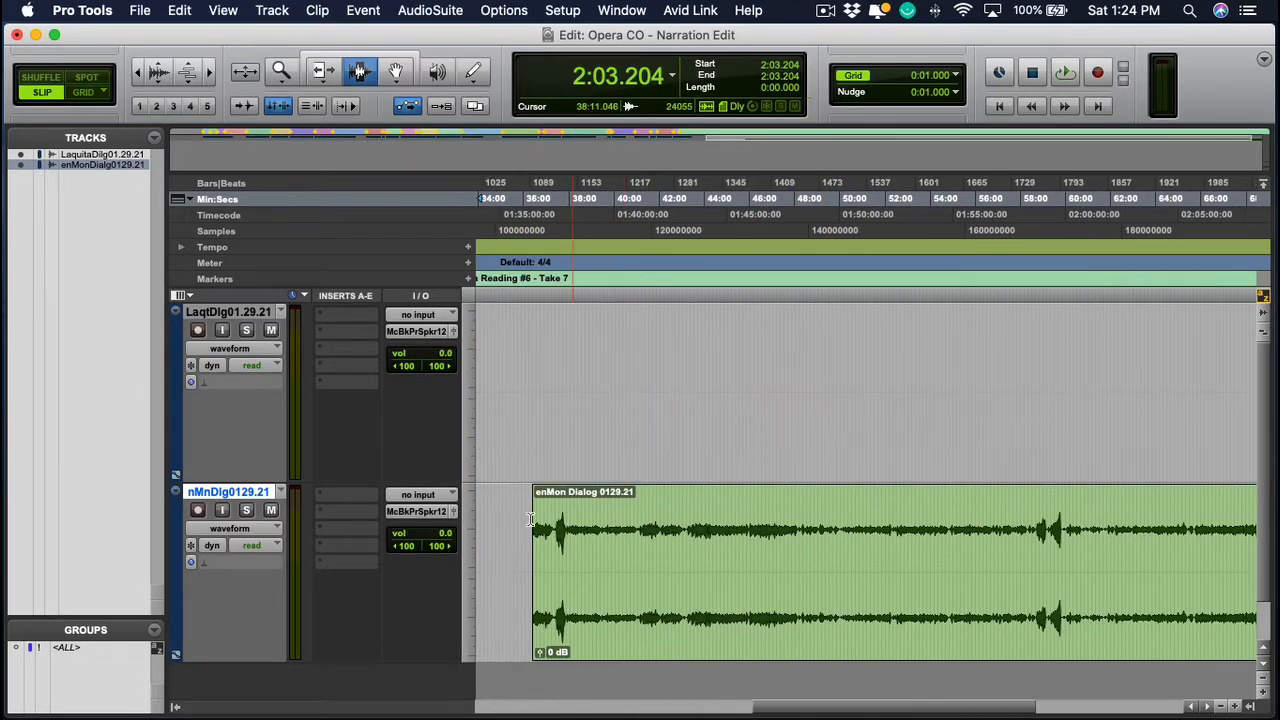
pyautogui.click(520, 527)
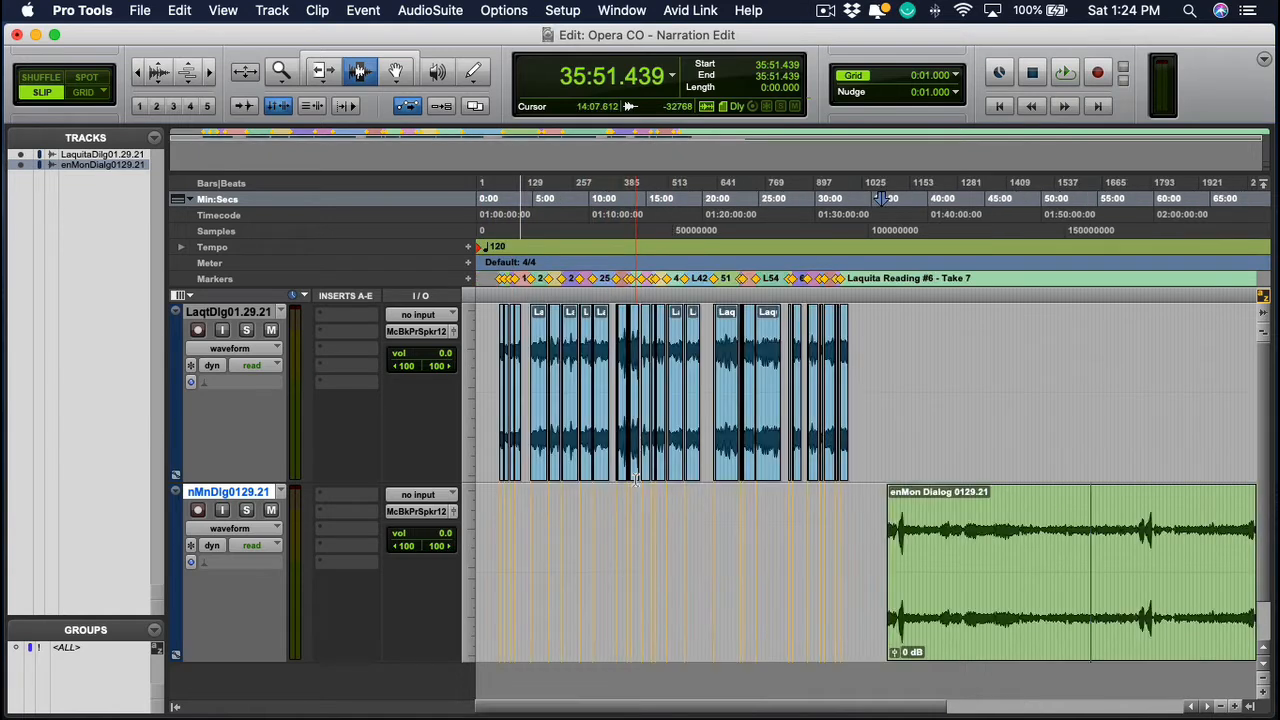
pyautogui.press('r')
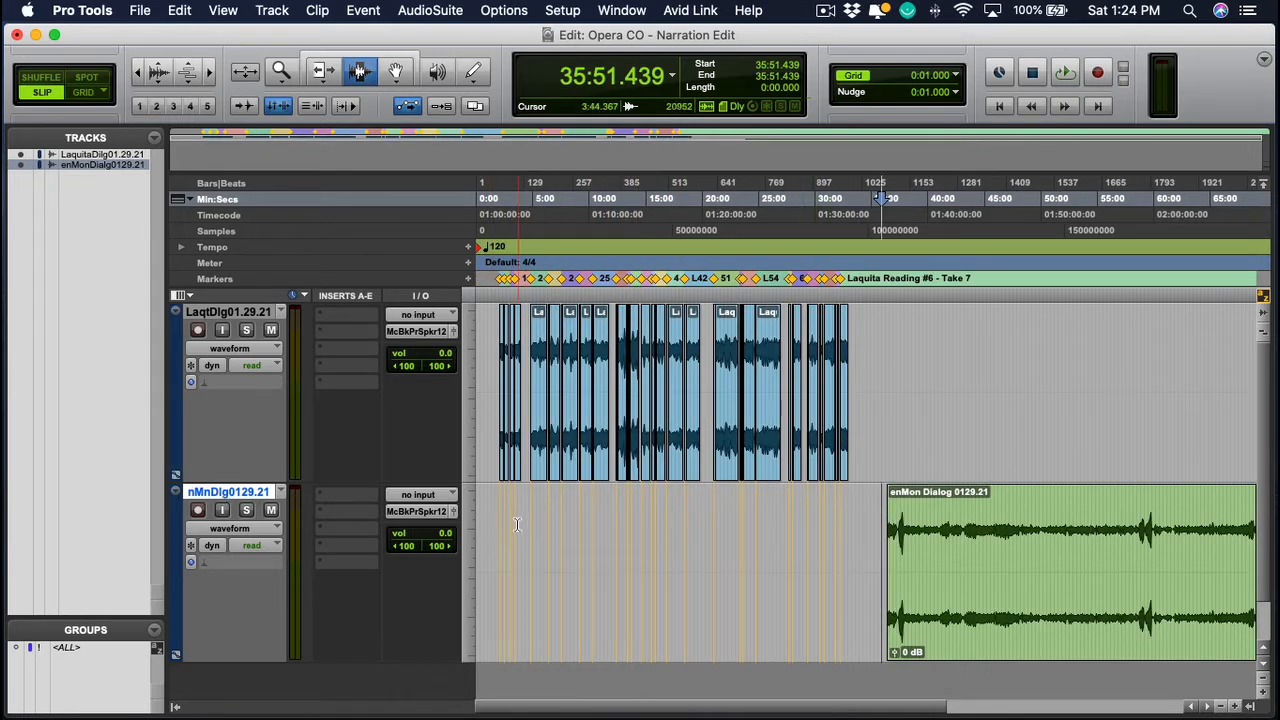
pyautogui.click(228, 312)
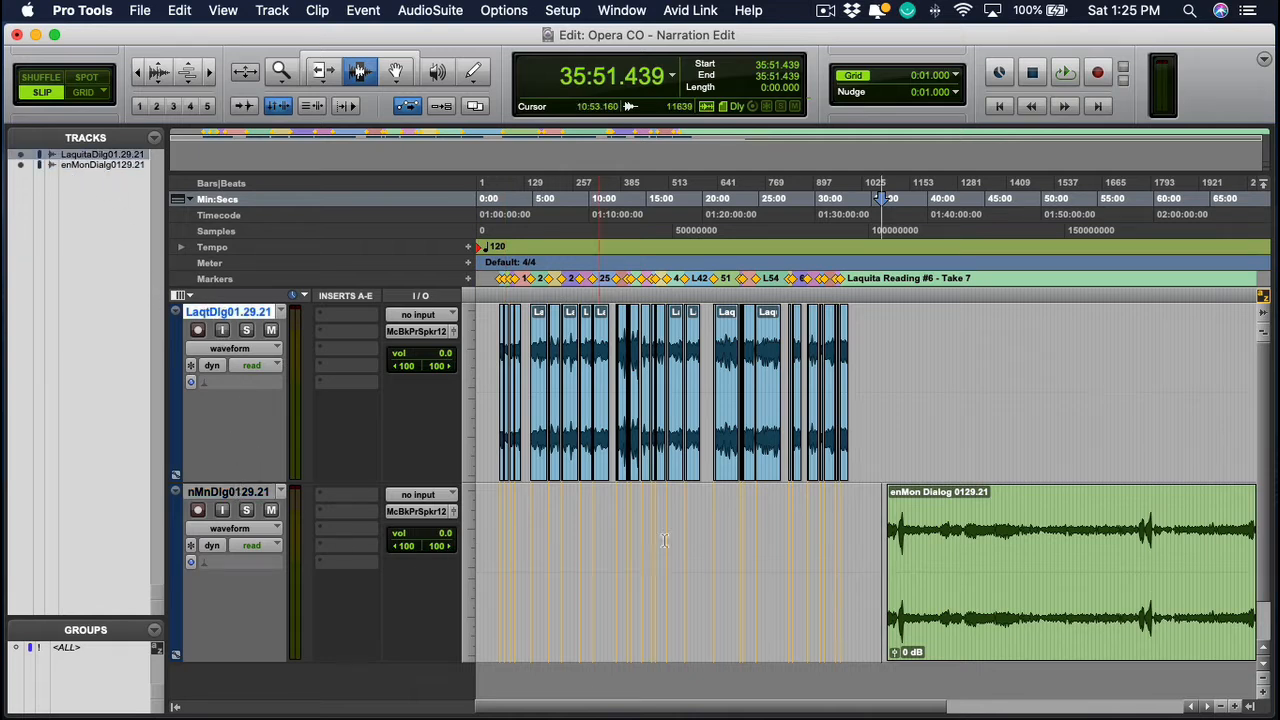
# Place the cursor just before the enMon Dialog clip, at about 36:18, and examine the clip's opening waveform up close
pyautogui.click(879, 521)
pyautogui.press('super+bracketleft')
pyautogui.press('super+bracketleft')
pyautogui.press('super+bracketleft')
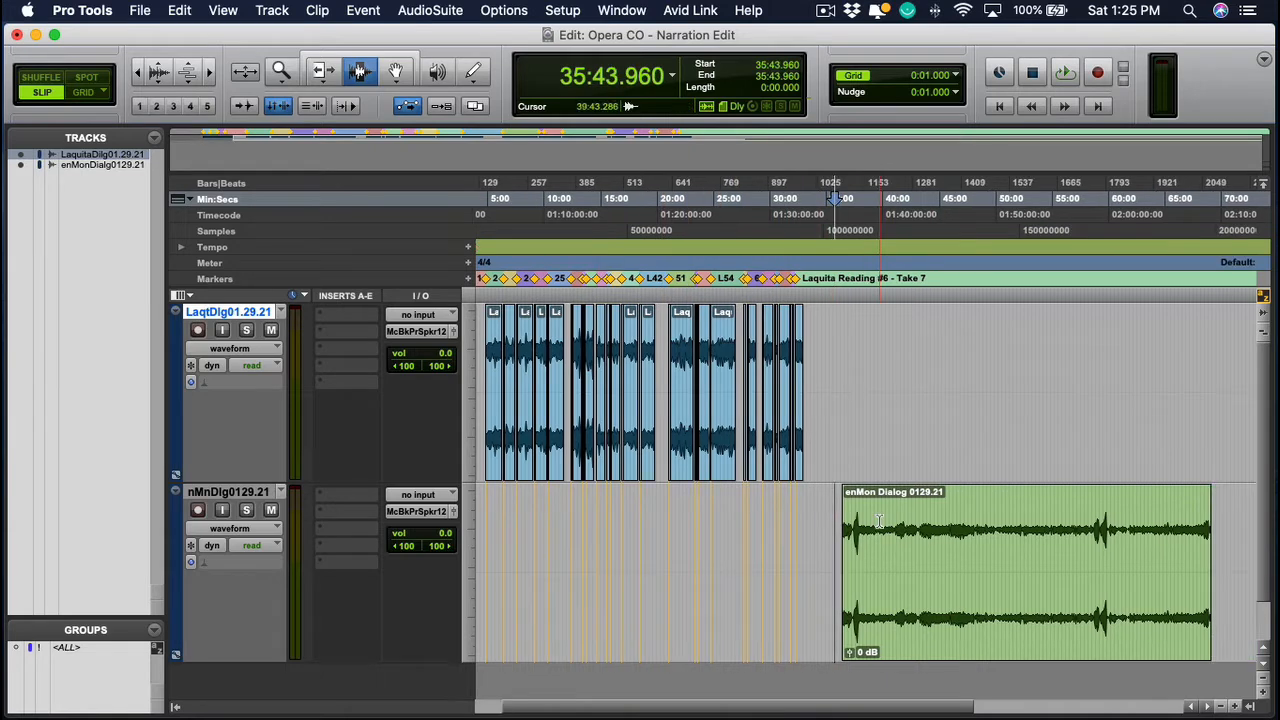
pyautogui.press('super+bracketright')
pyautogui.press('super+bracketright')
pyautogui.press('super+bracketright')
pyautogui.press('super+bracketright')
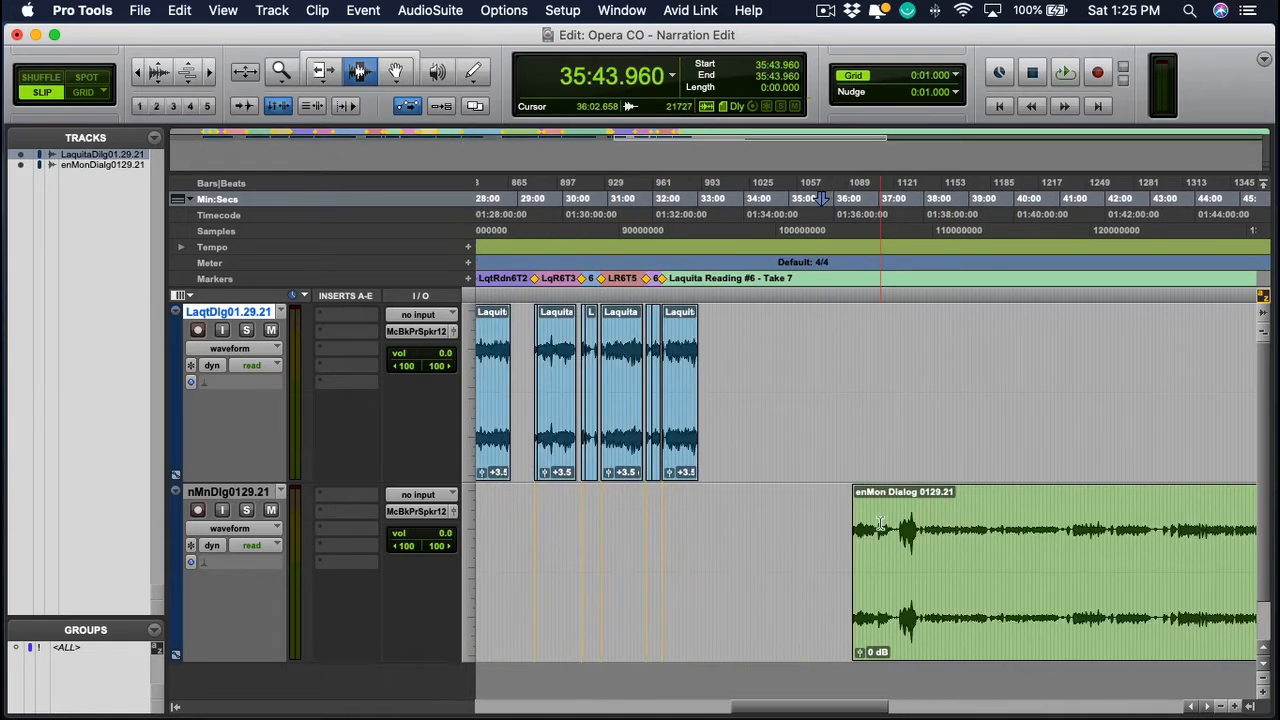
pyautogui.click(846, 535)
pyautogui.press('super+bracketright')
pyautogui.press('super+bracketright')
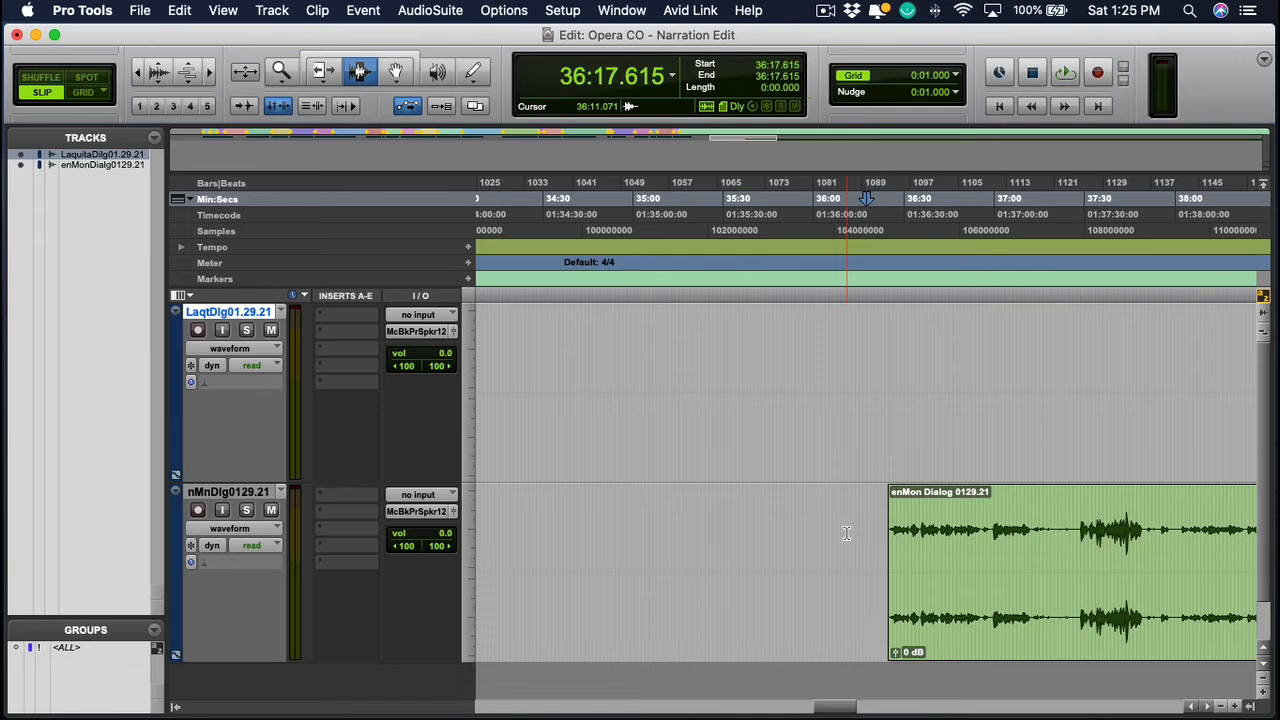
pyautogui.hscroll(5, 846, 533)
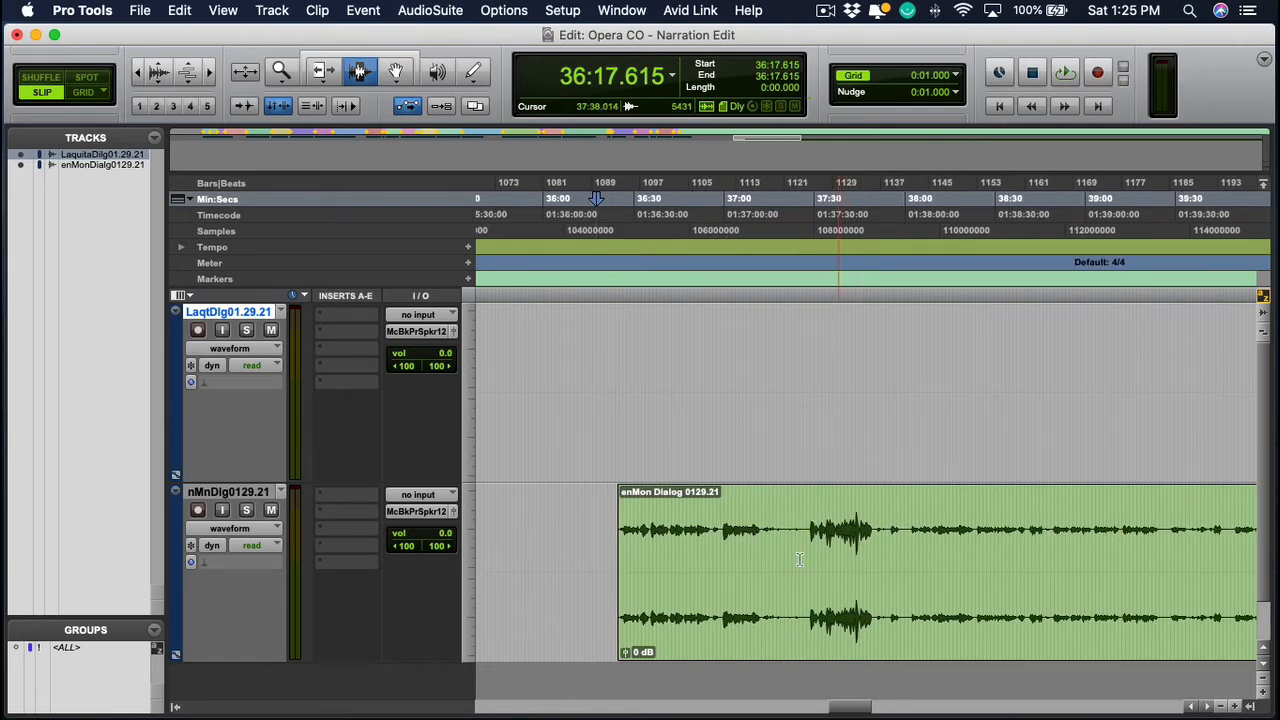
pyautogui.hscroll(1, 799, 559)
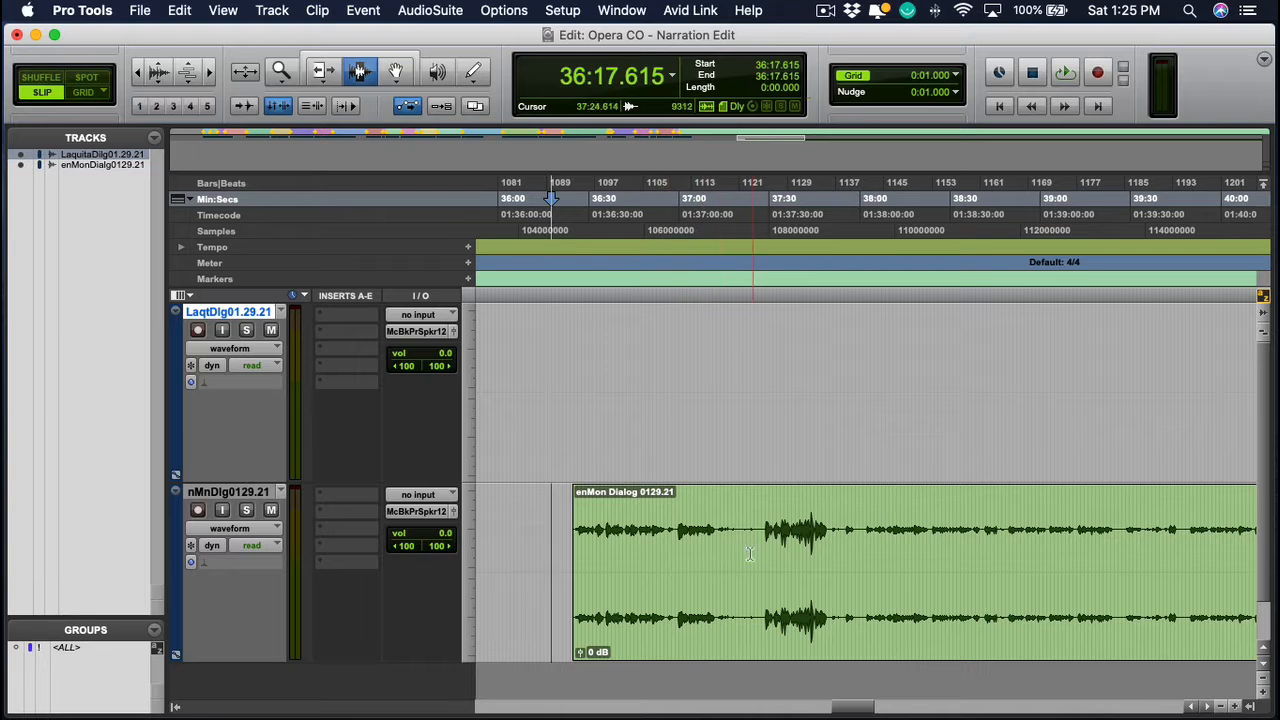
# Audition the start of the enMon Dialog clip from about 36:27 and again from about 36:52
pyautogui.click(578, 540)
pyautogui.press('space')
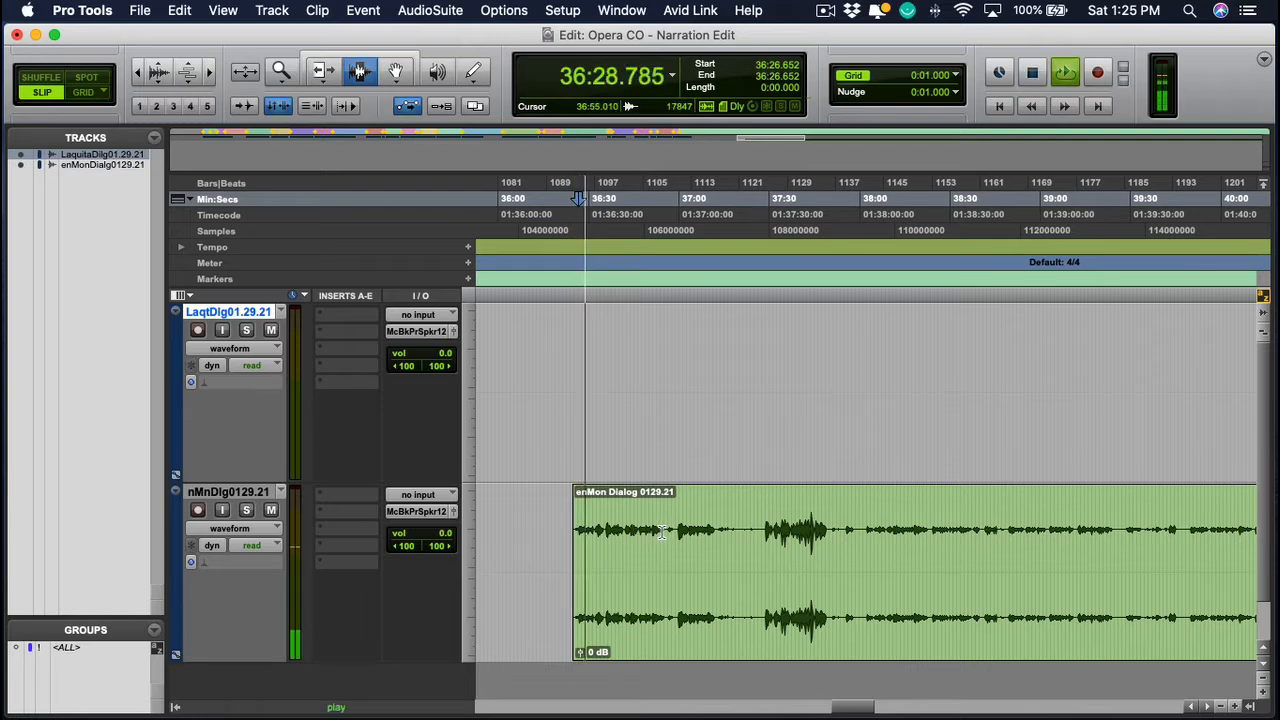
pyautogui.press('space')
pyautogui.click(655, 537)
pyautogui.press('space')
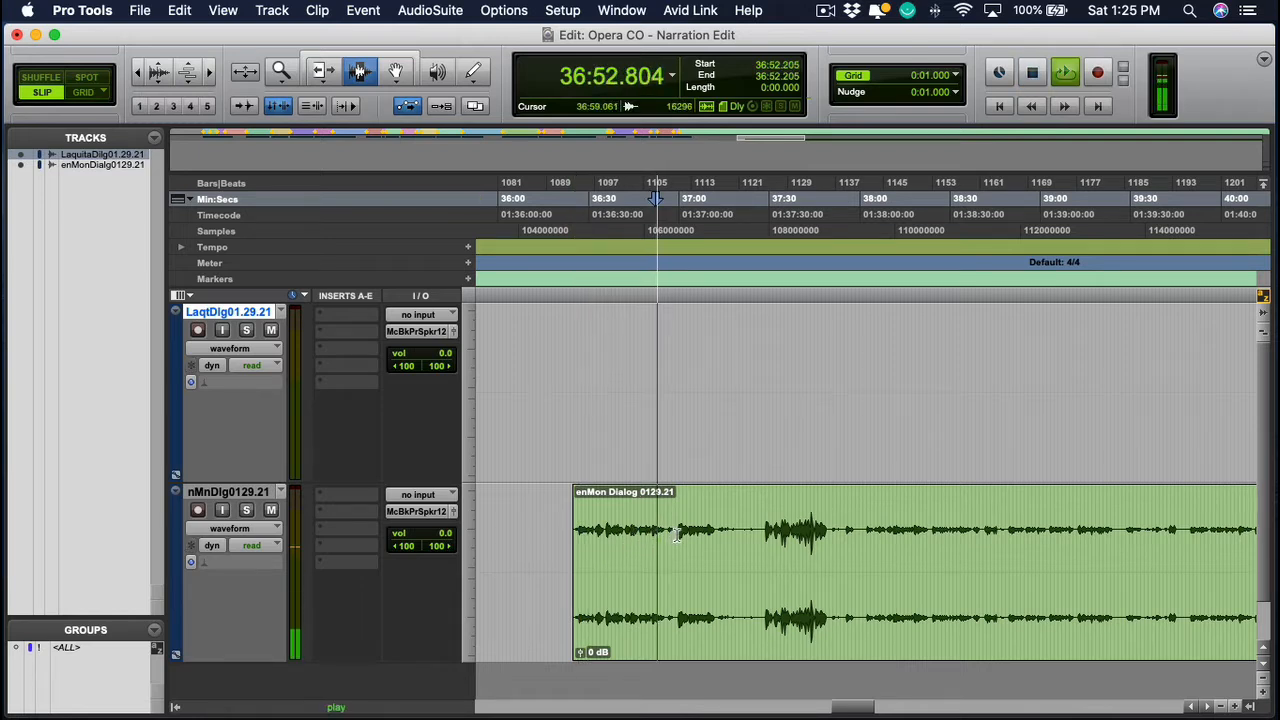
pyautogui.hscroll(3, 670, 540)
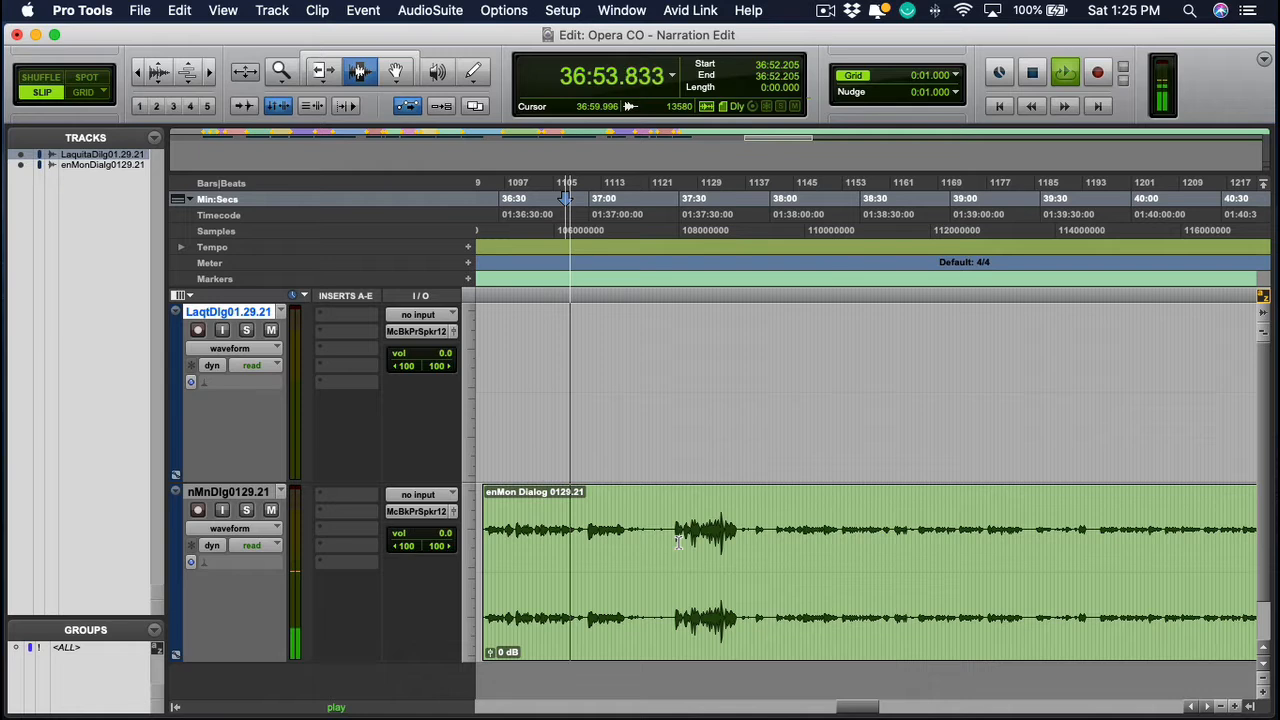
pyautogui.press('space')
# Audition the next sections of the enMon Dialog clip from about 36:58 and about 37:28
pyautogui.click(583, 545)
pyautogui.press('space')
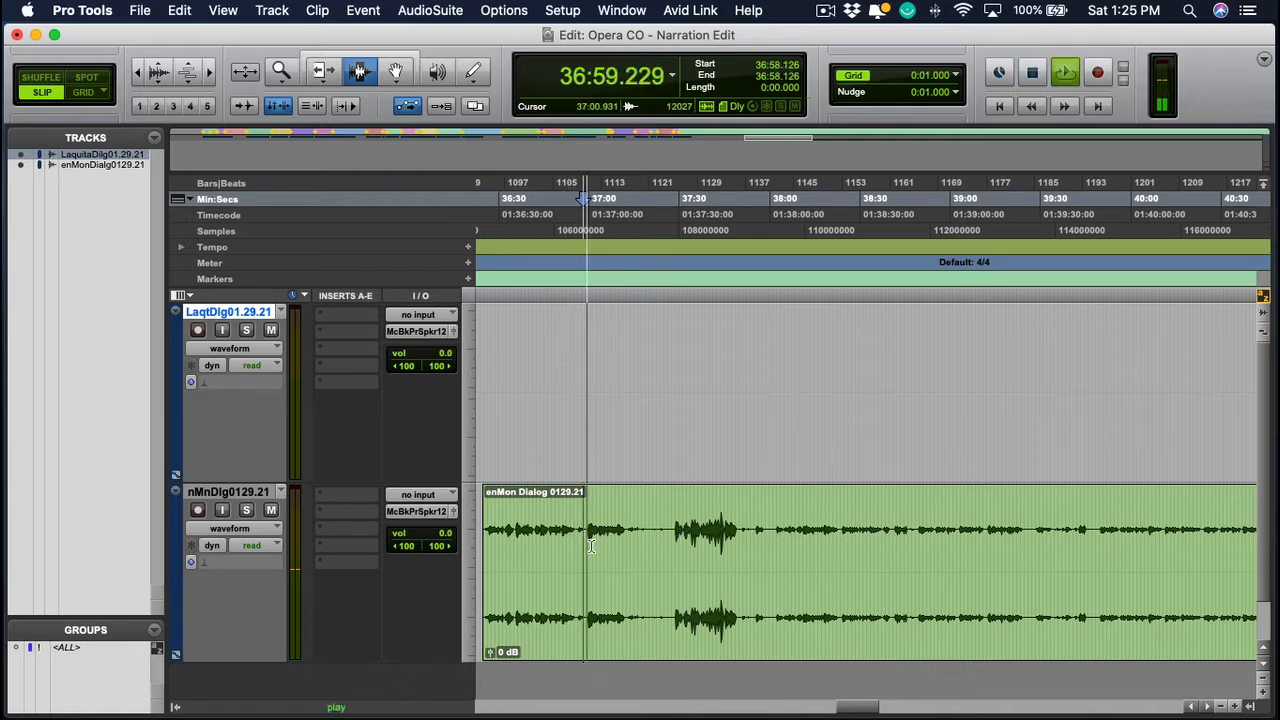
pyautogui.press('space')
pyautogui.click(673, 543)
pyautogui.press('space')
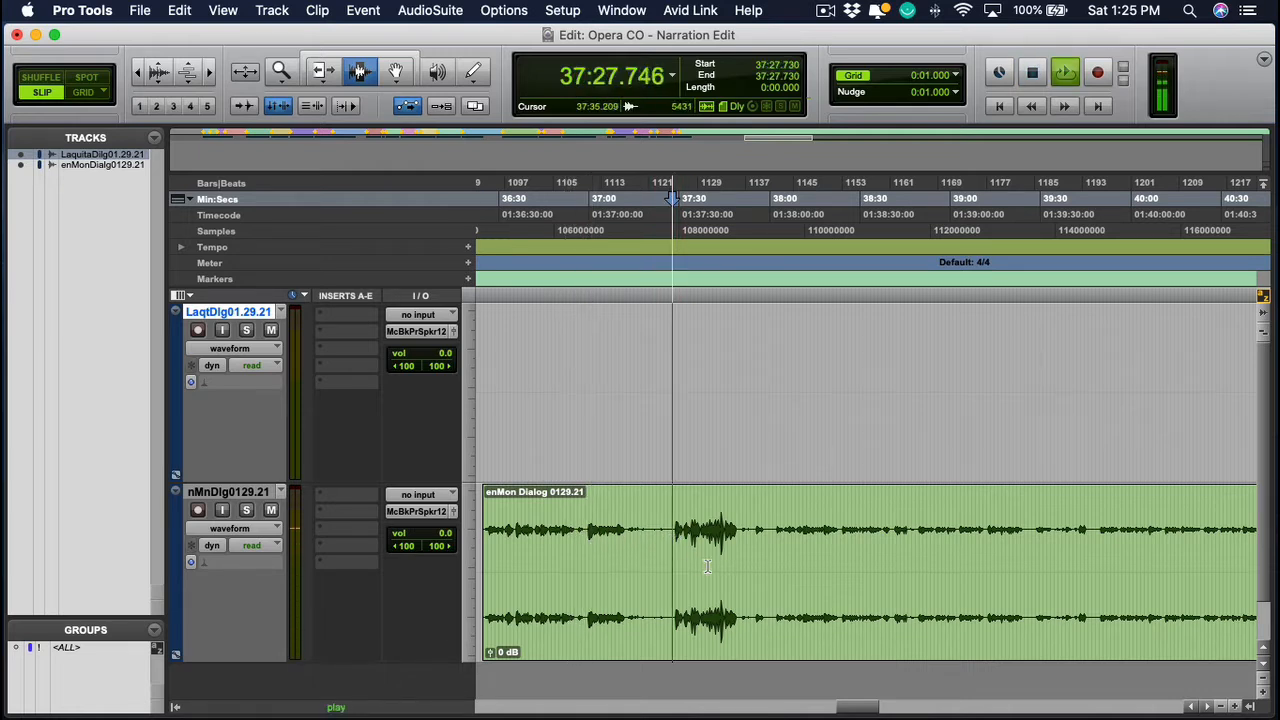
pyautogui.hscroll(2, 685, 550)
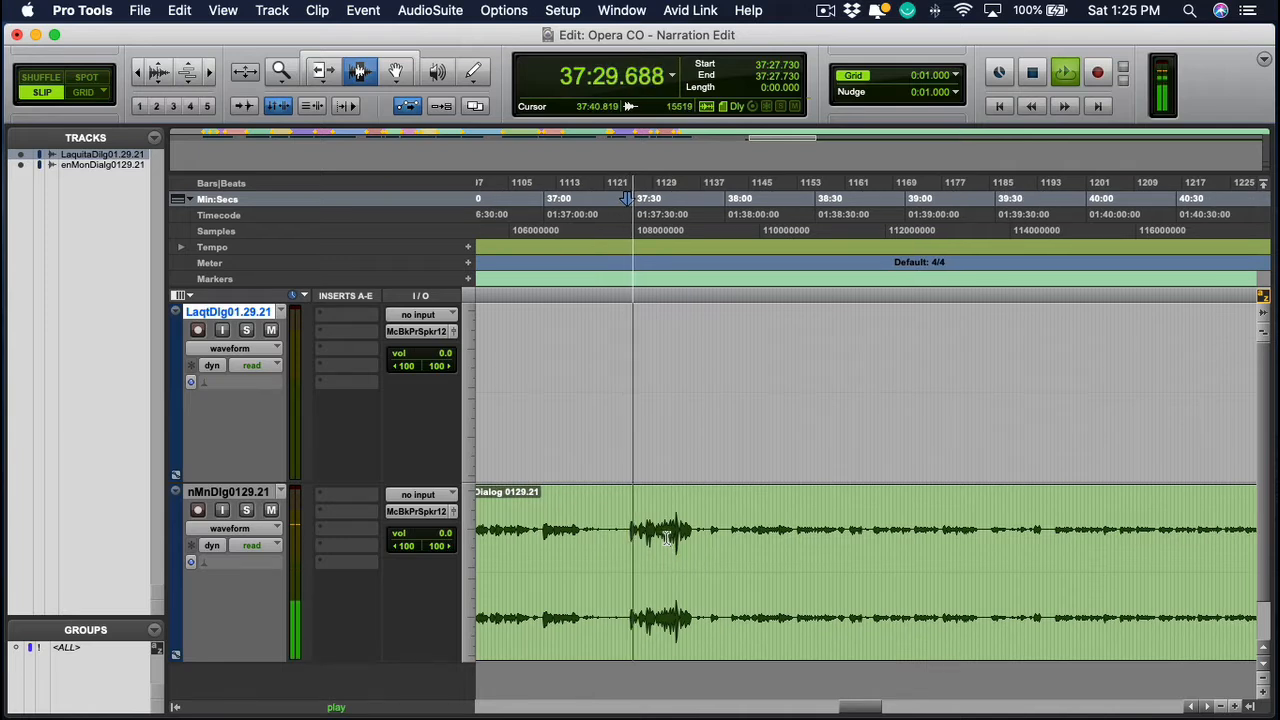
# Audition the enMon Dialog clip from about 37:41 and again from about 37:51
pyautogui.press('space')
pyautogui.click(667, 538)
pyautogui.press('space')
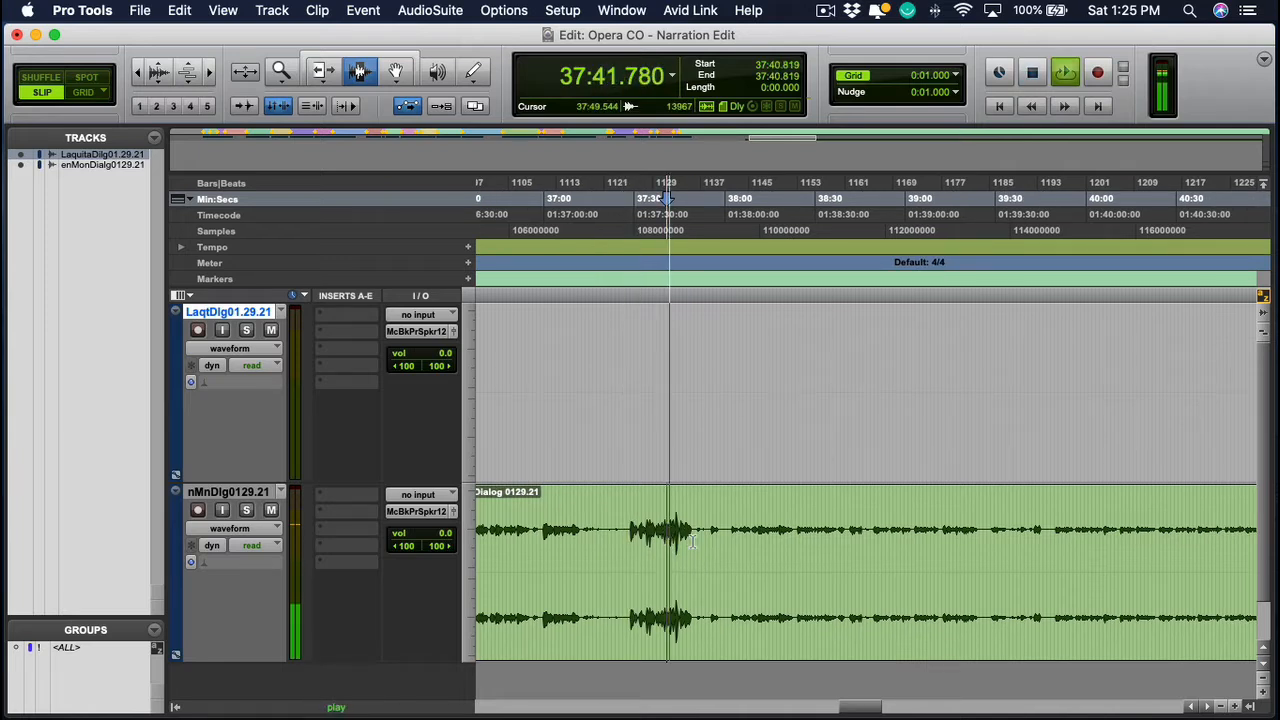
pyautogui.press('space')
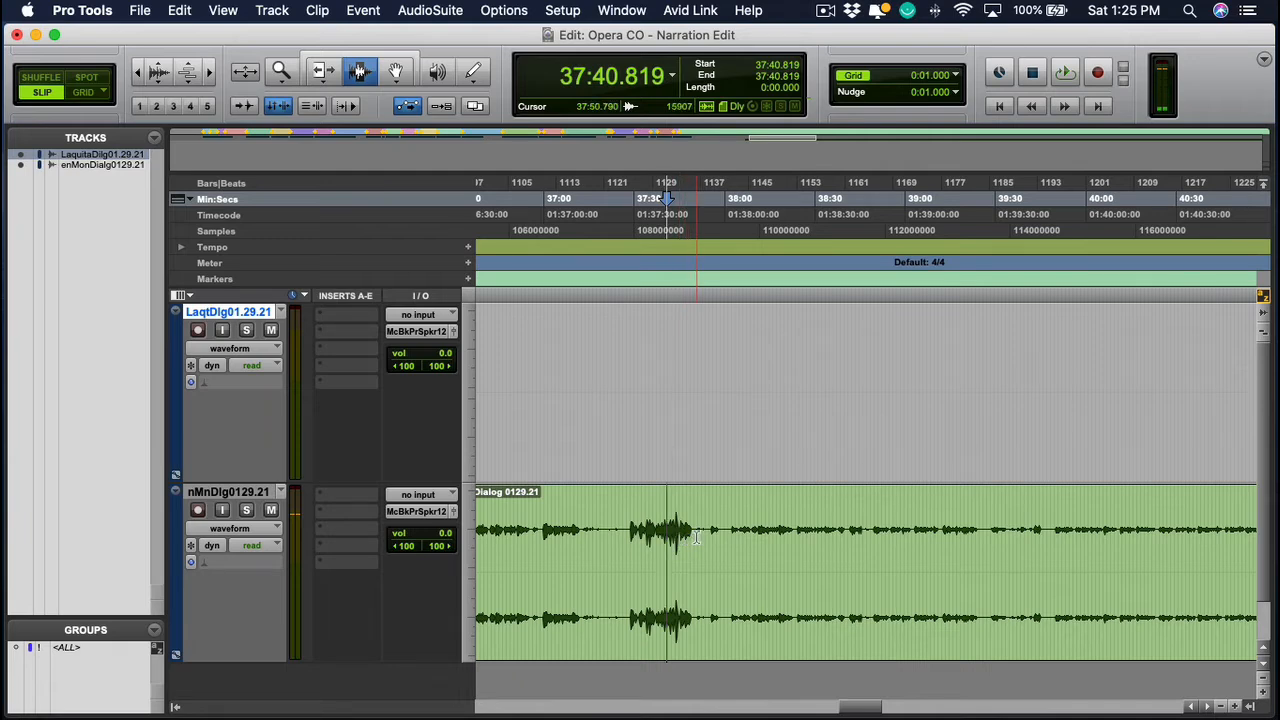
pyautogui.click(697, 560)
pyautogui.press('space')
pyautogui.press('super+bracketright')
pyautogui.press('super+bracketright')
pyautogui.press('super+bracketright')
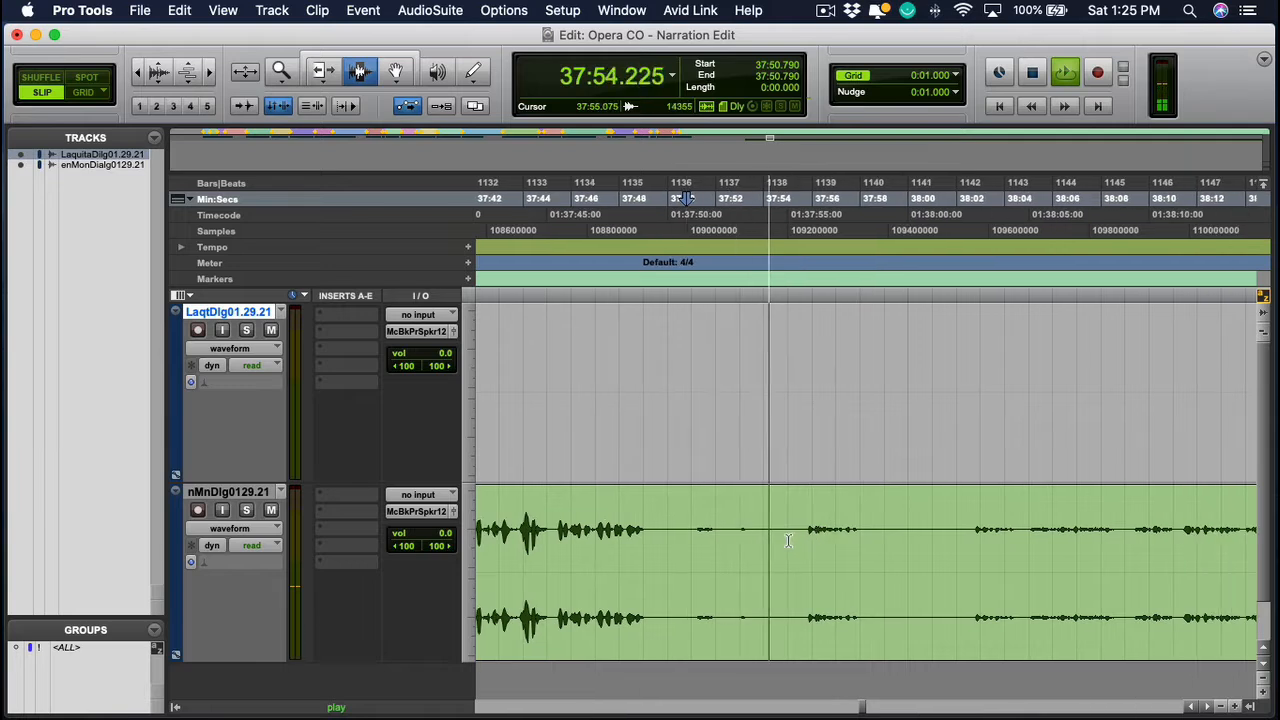
pyautogui.press('space')
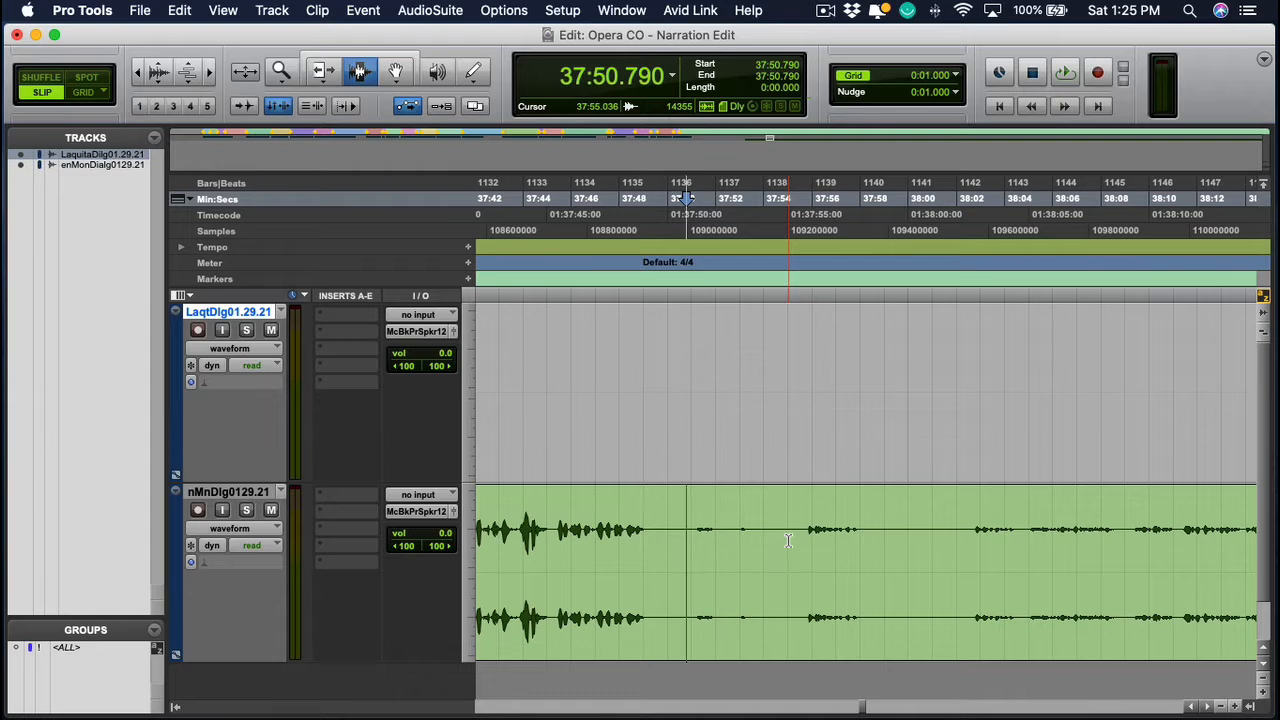
# Audition the enMon Dialog clip from about 37:54 to find where the first take begins
pyautogui.click(788, 540)
pyautogui.press('space')
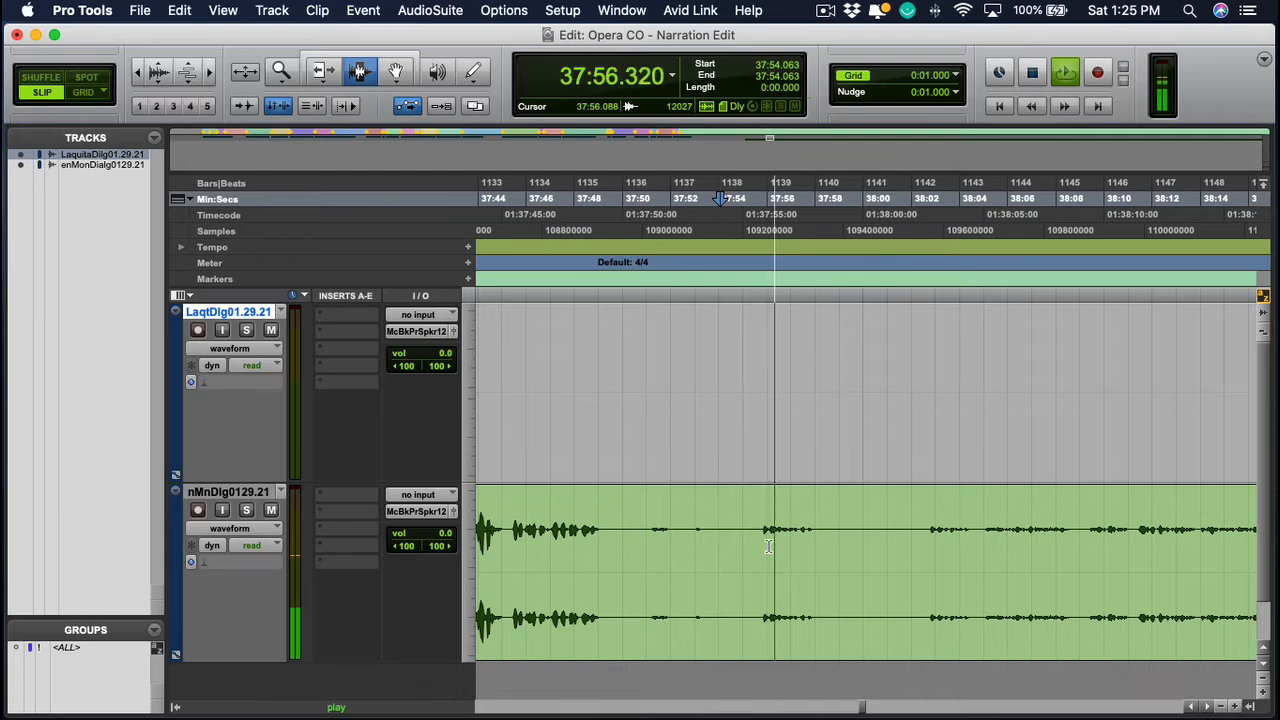
pyautogui.press('space')
# Raise the enMon Dialog clip's gain to +3.5 dB and audition the clip from about 37:54
pyautogui.press('r')
pyautogui.press('r')
pyautogui.press('r')
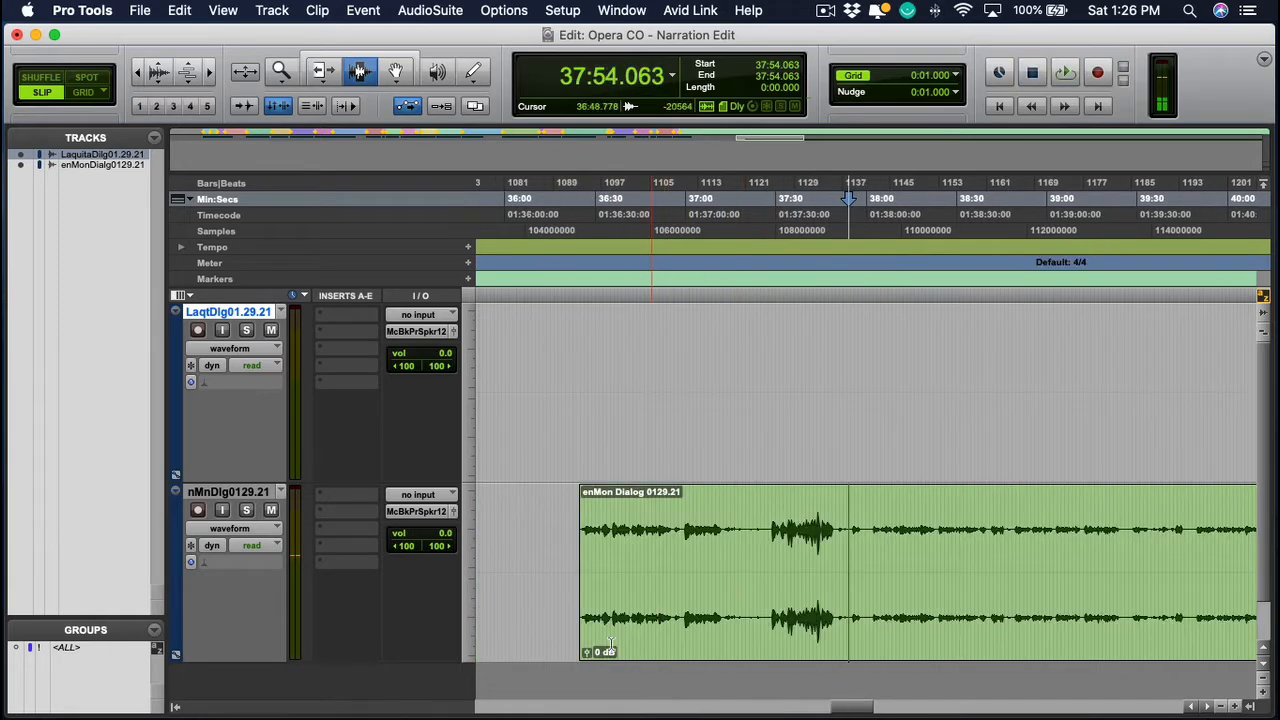
pyautogui.moveTo(586, 651); pyautogui.dragTo(586, 655)
pyautogui.press('space')
pyautogui.press('t')
pyautogui.press('t')
pyautogui.press('t')
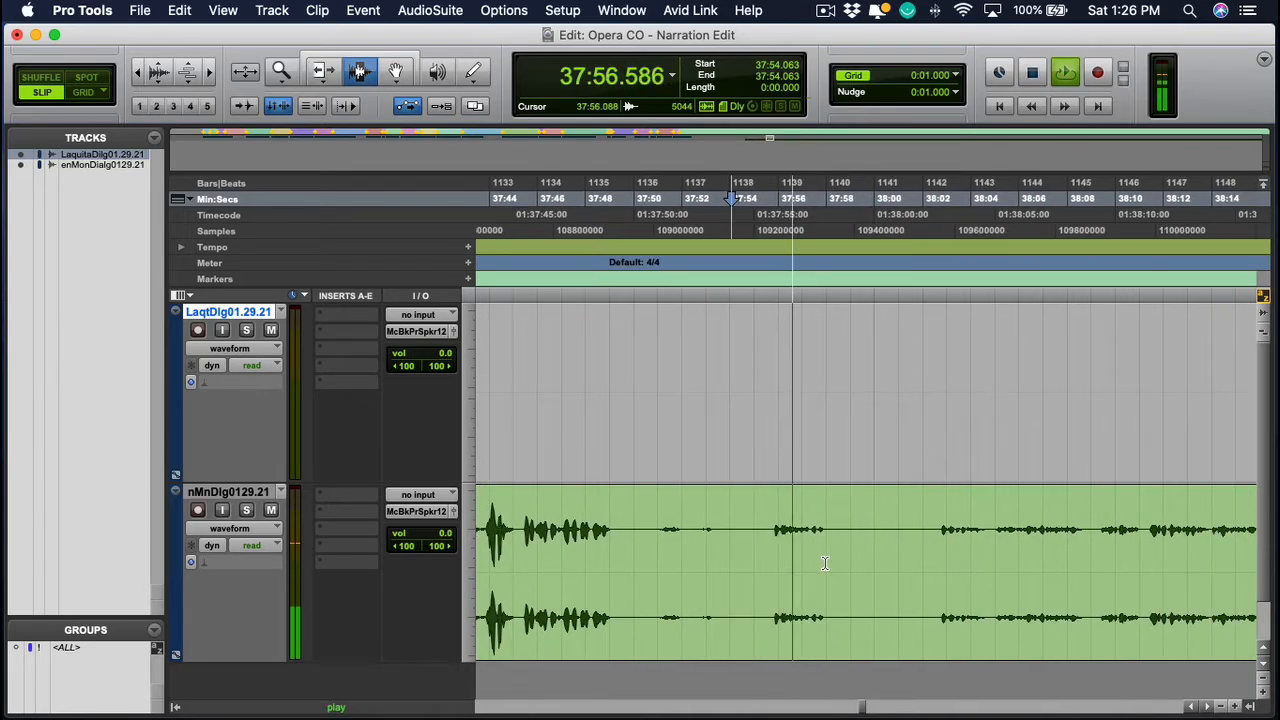
pyautogui.press('space')
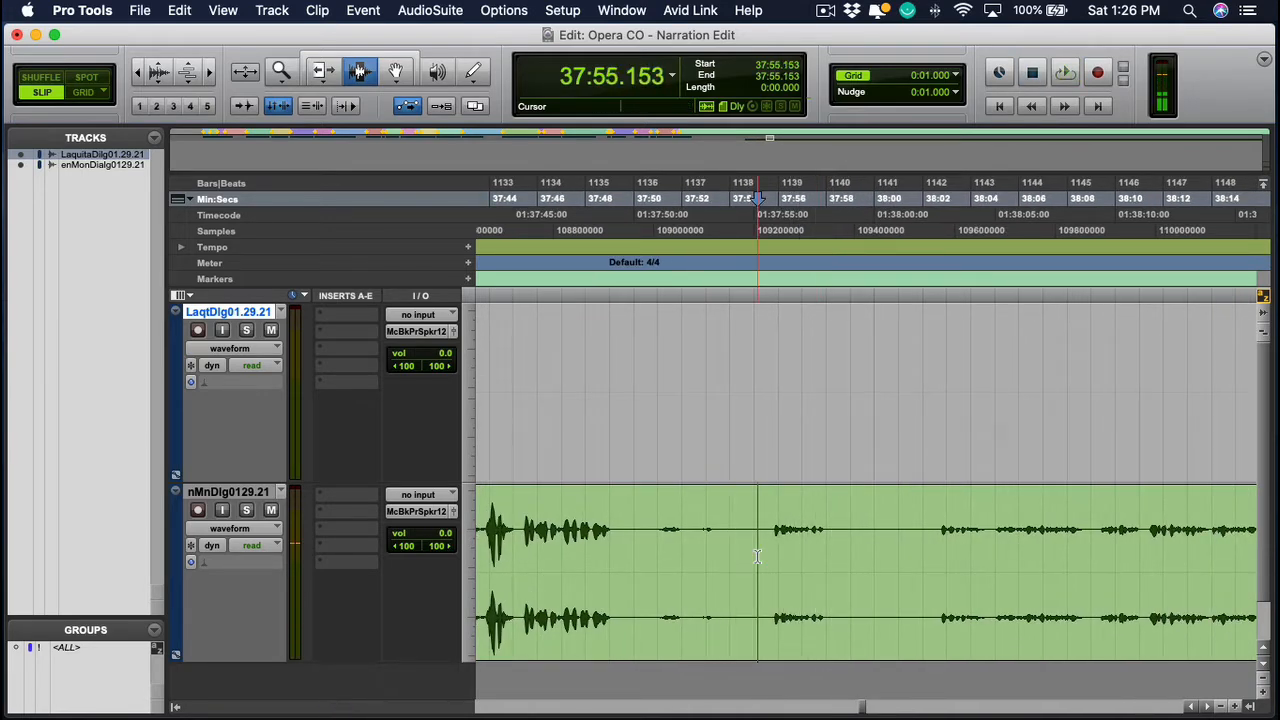
# Trim the start of the enMon Dialog clip to 37:55.153, undo the trim and apply it again
pyautogui.press('r')
pyautogui.press('r')
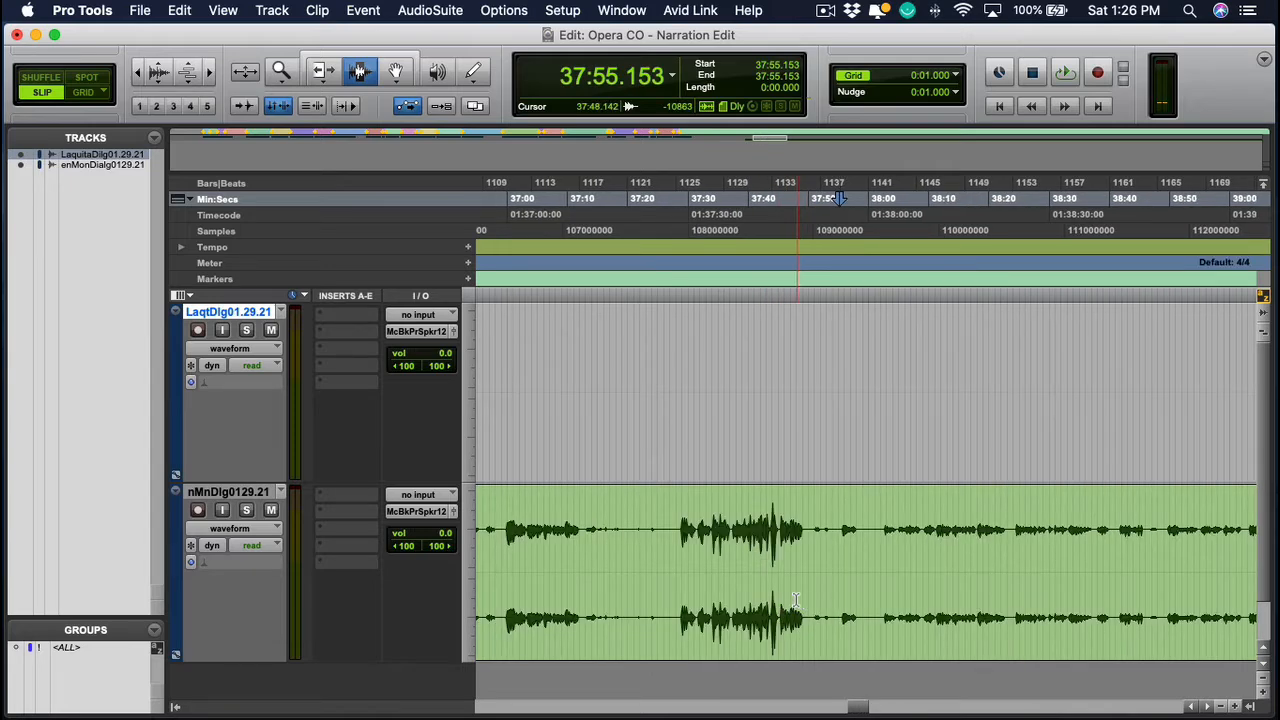
pyautogui.press('a')
pyautogui.hscroll(-2, 796, 600)
pyautogui.press('super+z')
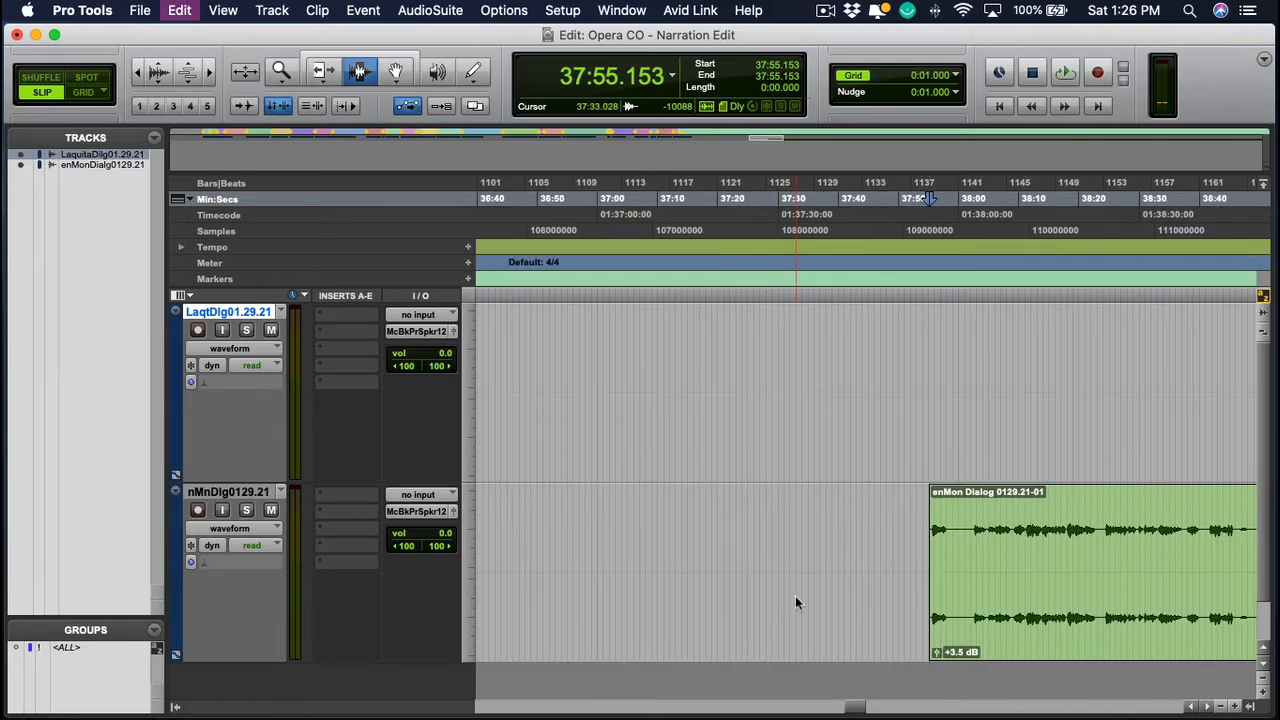
pyautogui.hscroll(-2, 796, 600)
pyautogui.press('a')
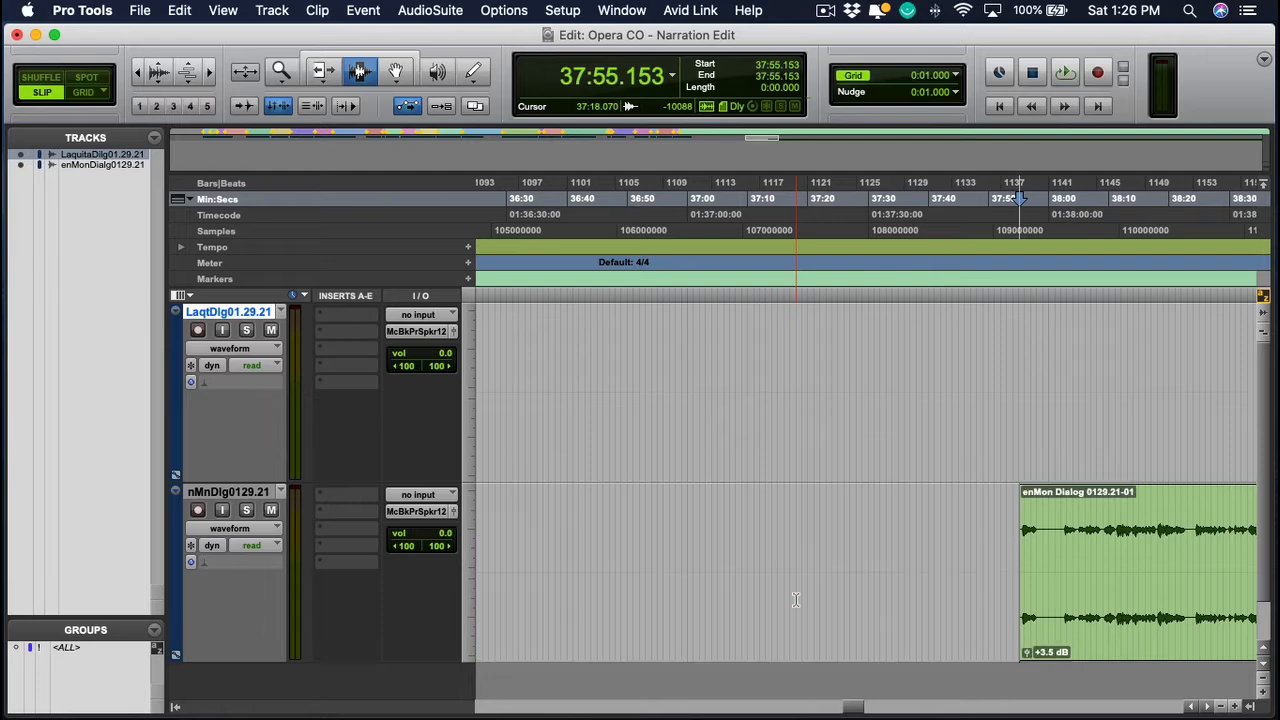
# Place the cursor just before the trimmed clip, at about 37:53.8, and audition the clip's opening
pyautogui.hscroll(1, 796, 595)
pyautogui.click(966, 538)
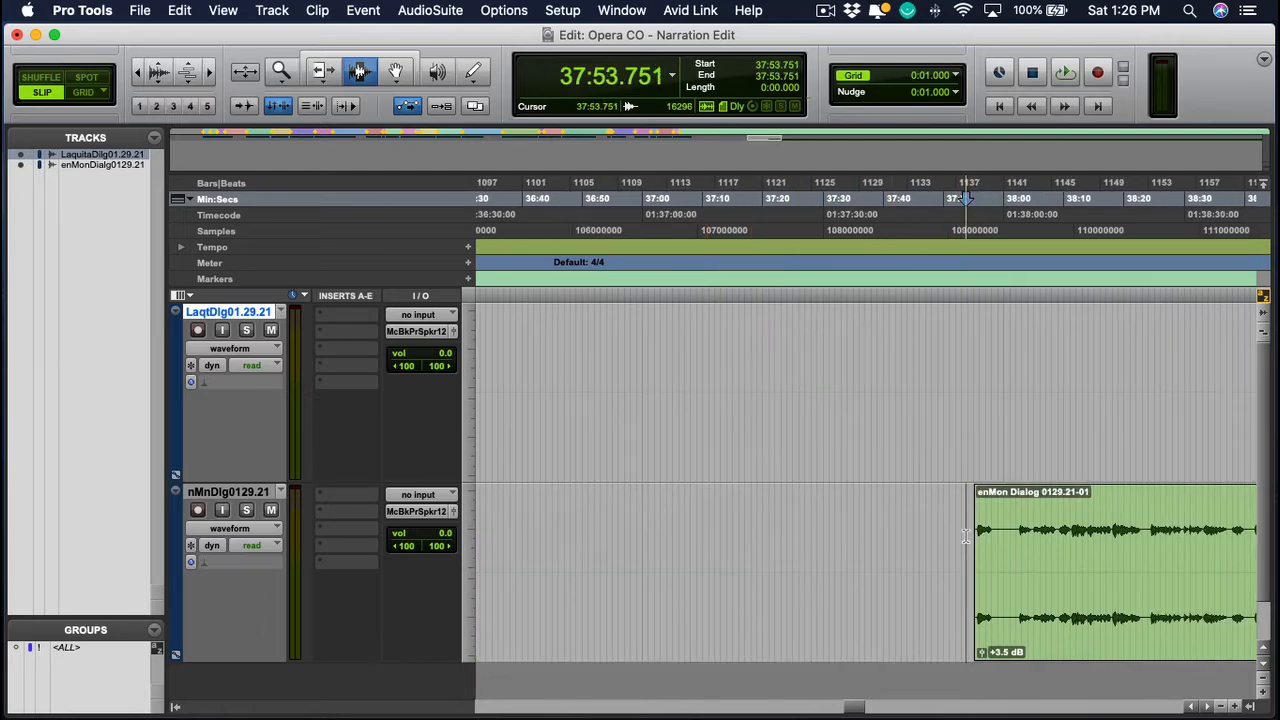
pyautogui.press('space')
pyautogui.press('t')
pyautogui.press('t')
pyautogui.hscroll(4, 966, 537)
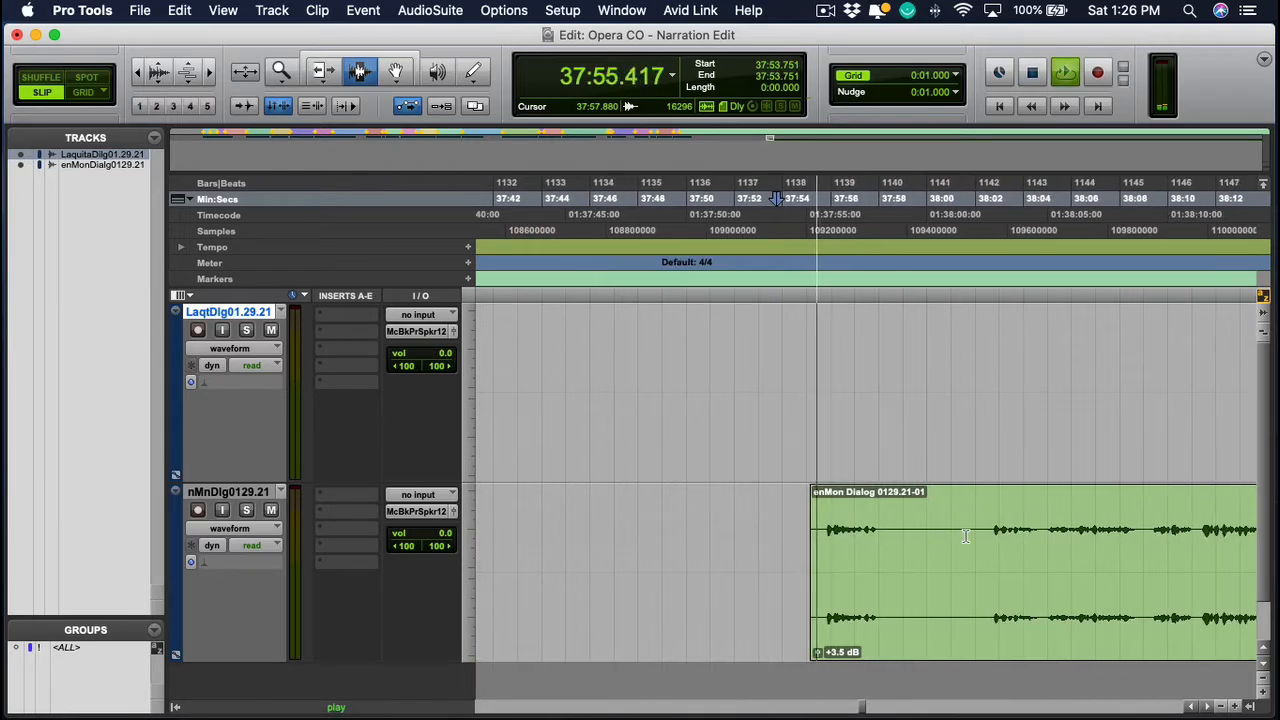
pyautogui.hscroll(1, 788, 541)
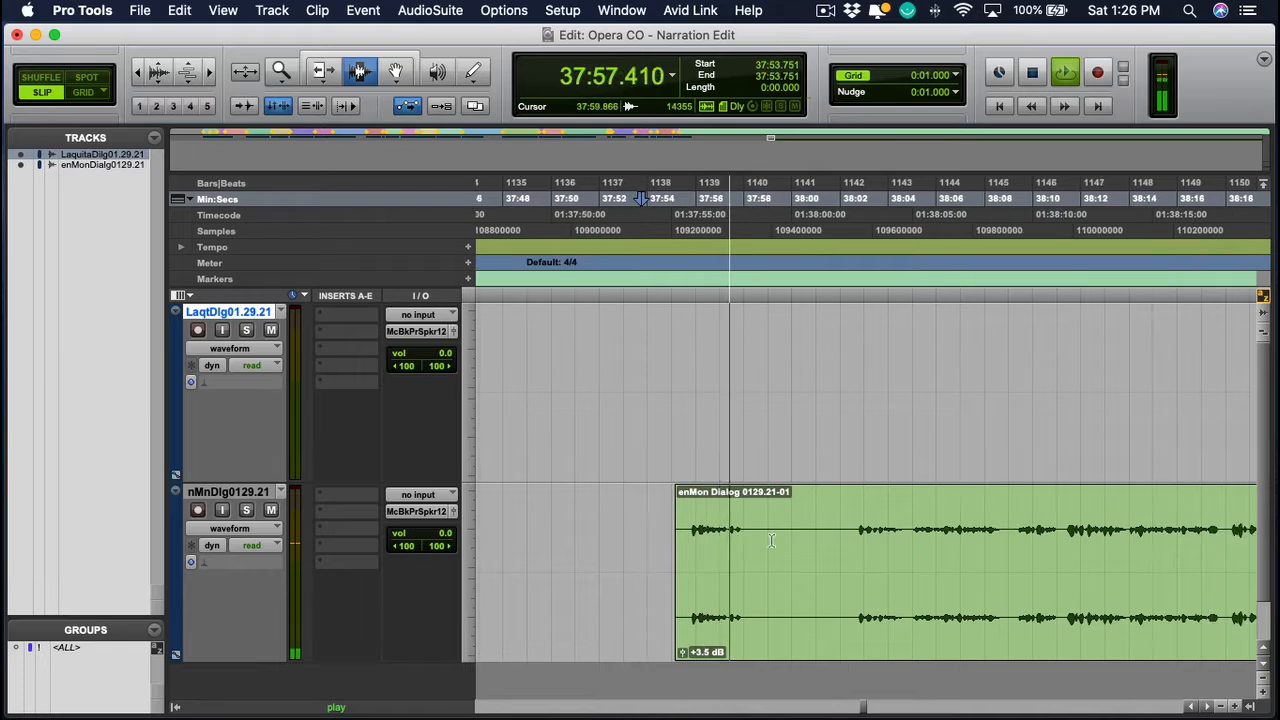
pyautogui.press('space')
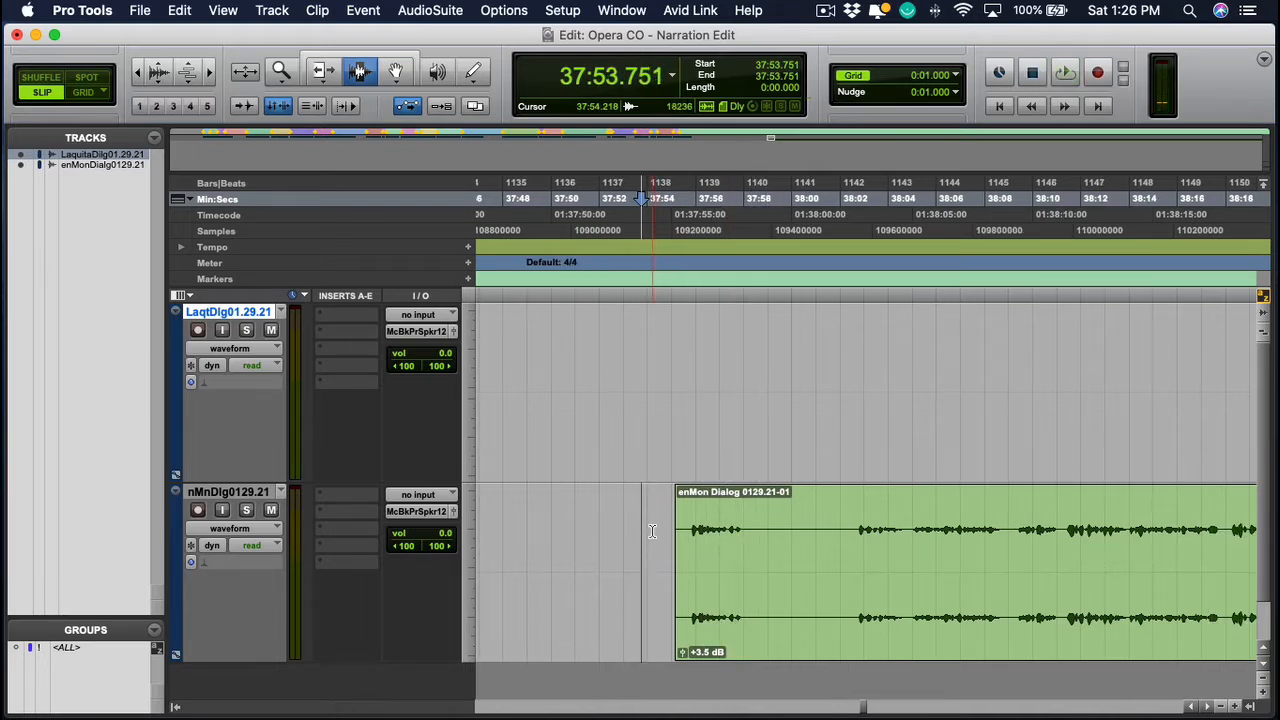
# Jump the cursor from the empty space to the trimmed clip's start, then open a new memory location there and cancel it
pyautogui.press('Tab')
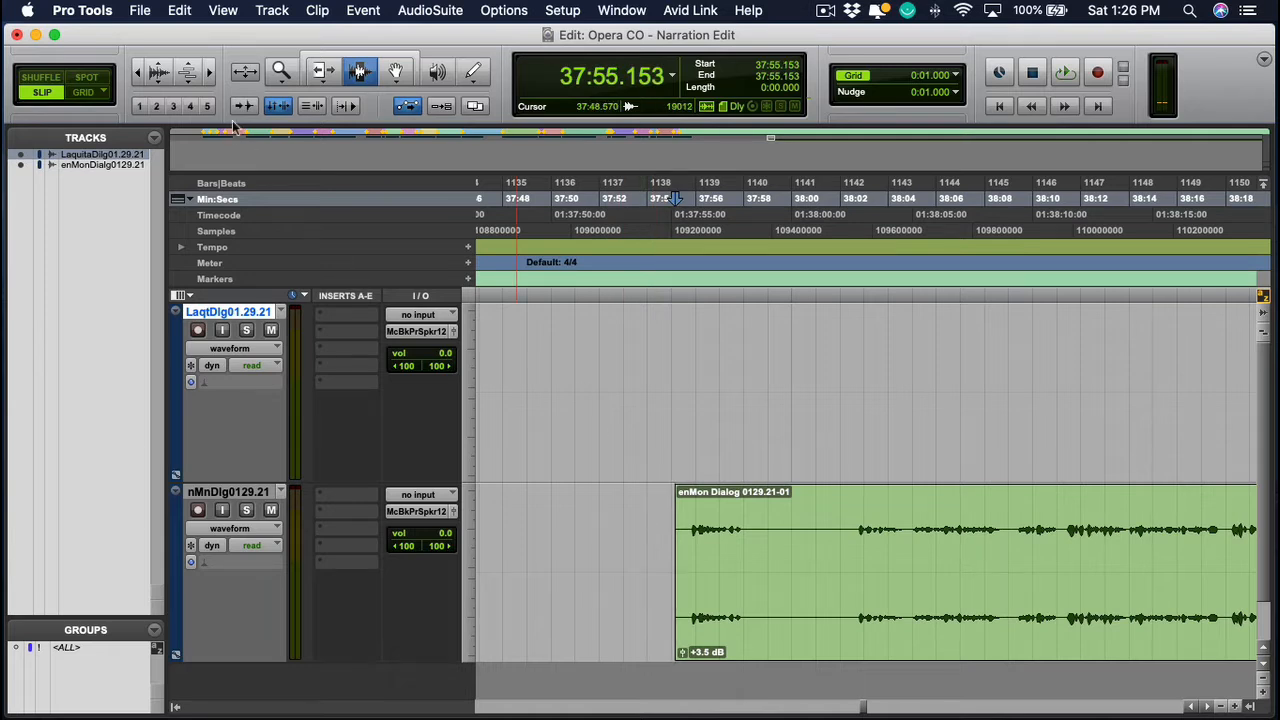
pyautogui.scroll(-1, 410, 349)
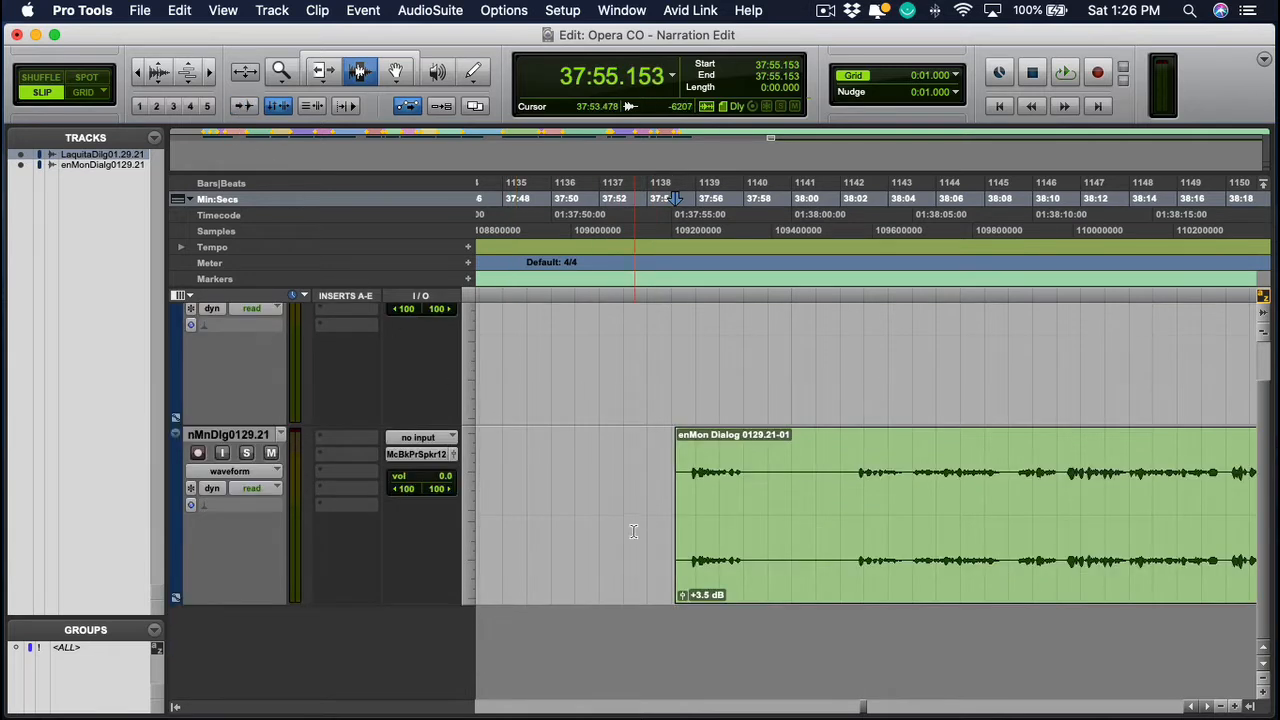
pyautogui.click(642, 479)
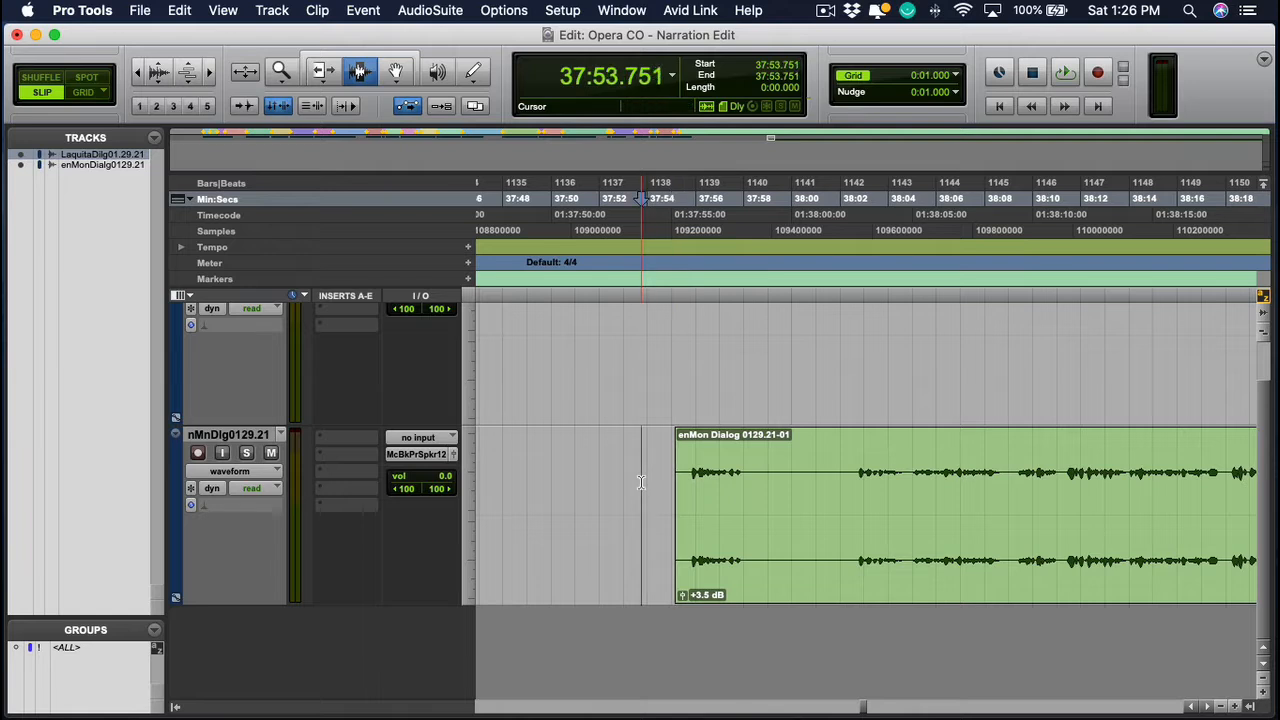
pyautogui.click(574, 478)
pyautogui.press('Tab')
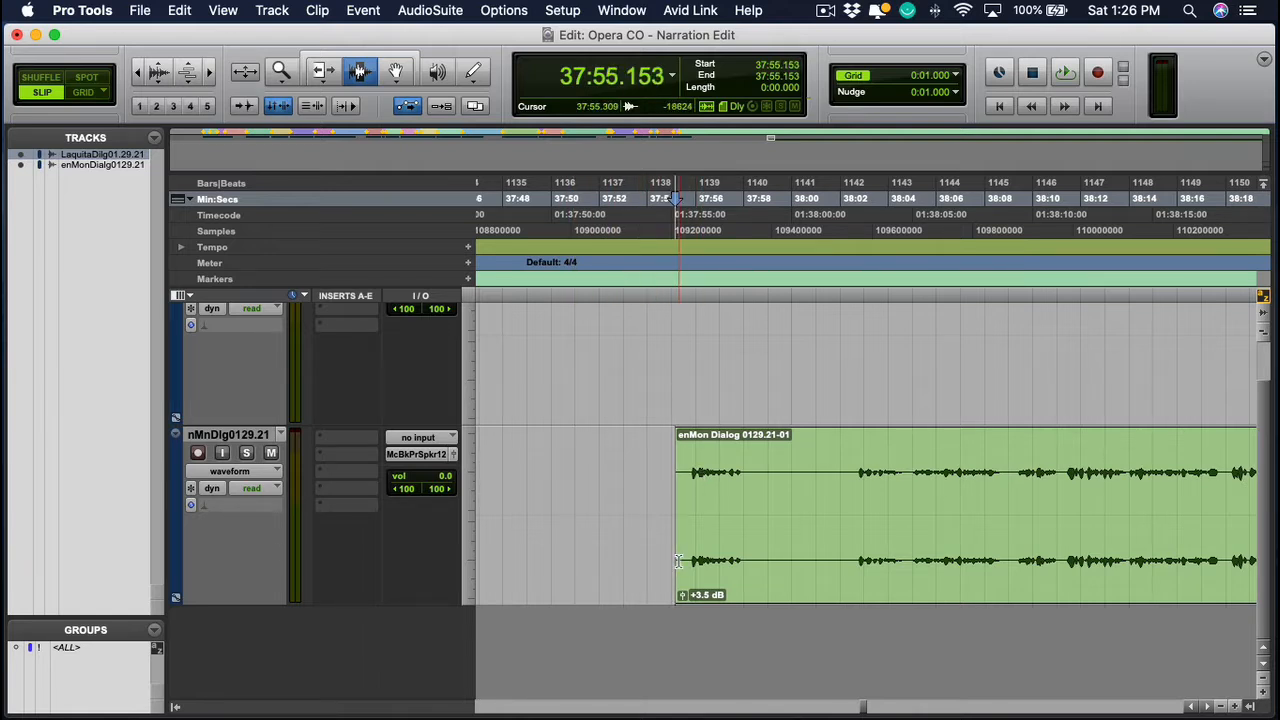
pyautogui.press('KP_Enter')
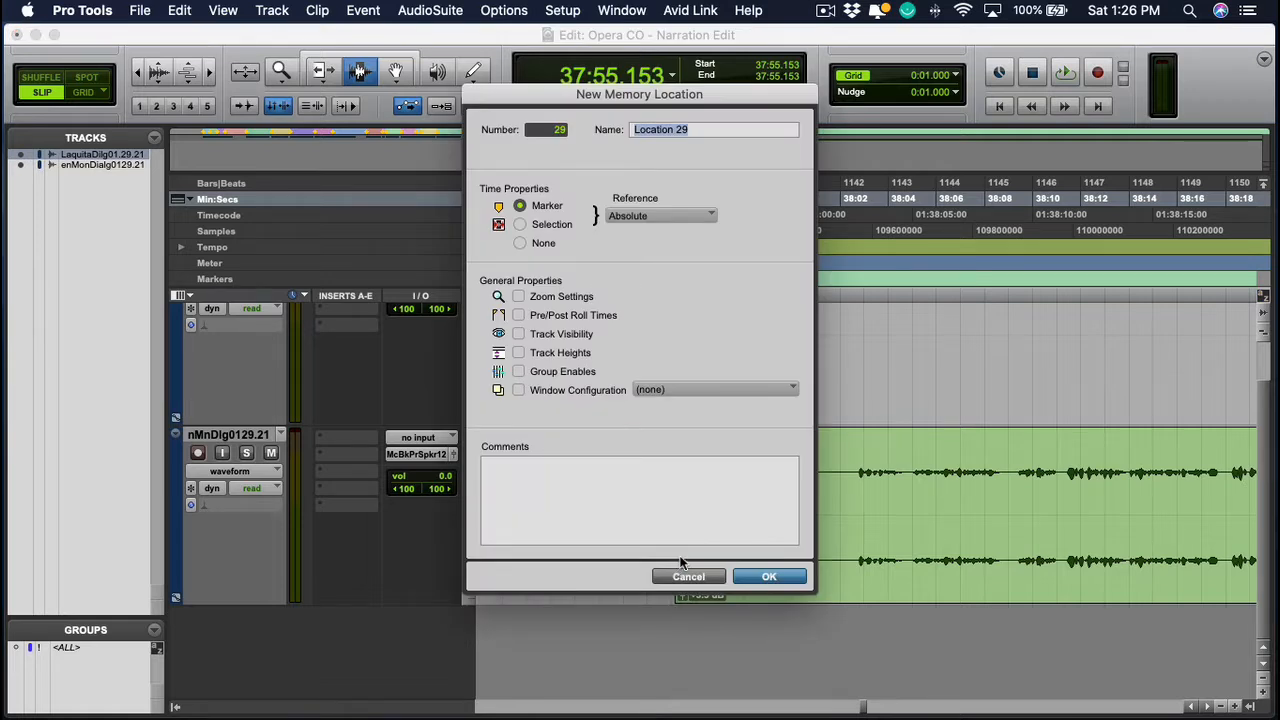
pyautogui.click(686, 575)
# Audition the trimmed clip's opening words from about 37:55.6
pyautogui.click(690, 496)
pyautogui.press('space')
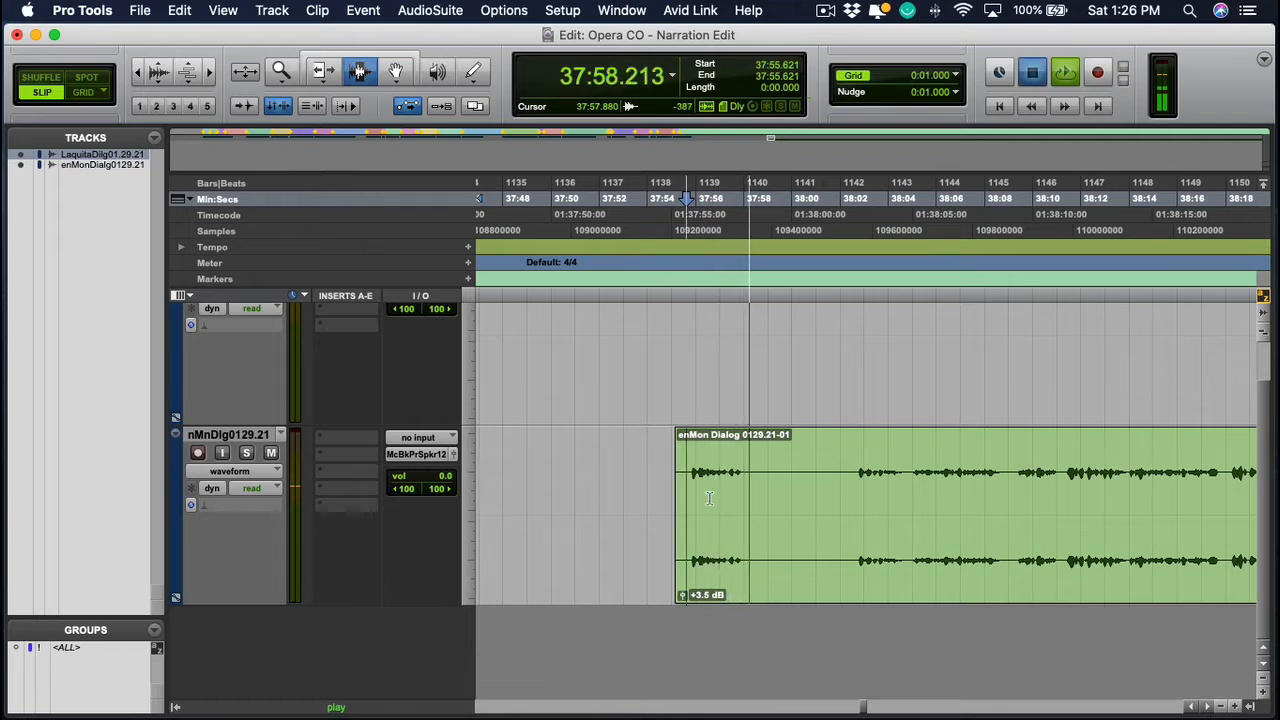
pyautogui.press('space')
# Create a marker named "As Late as 1800 - Take 1" at about 37:54.4, with the narrator's name as its comment
pyautogui.click(657, 476)
pyautogui.press('KP_Enter')
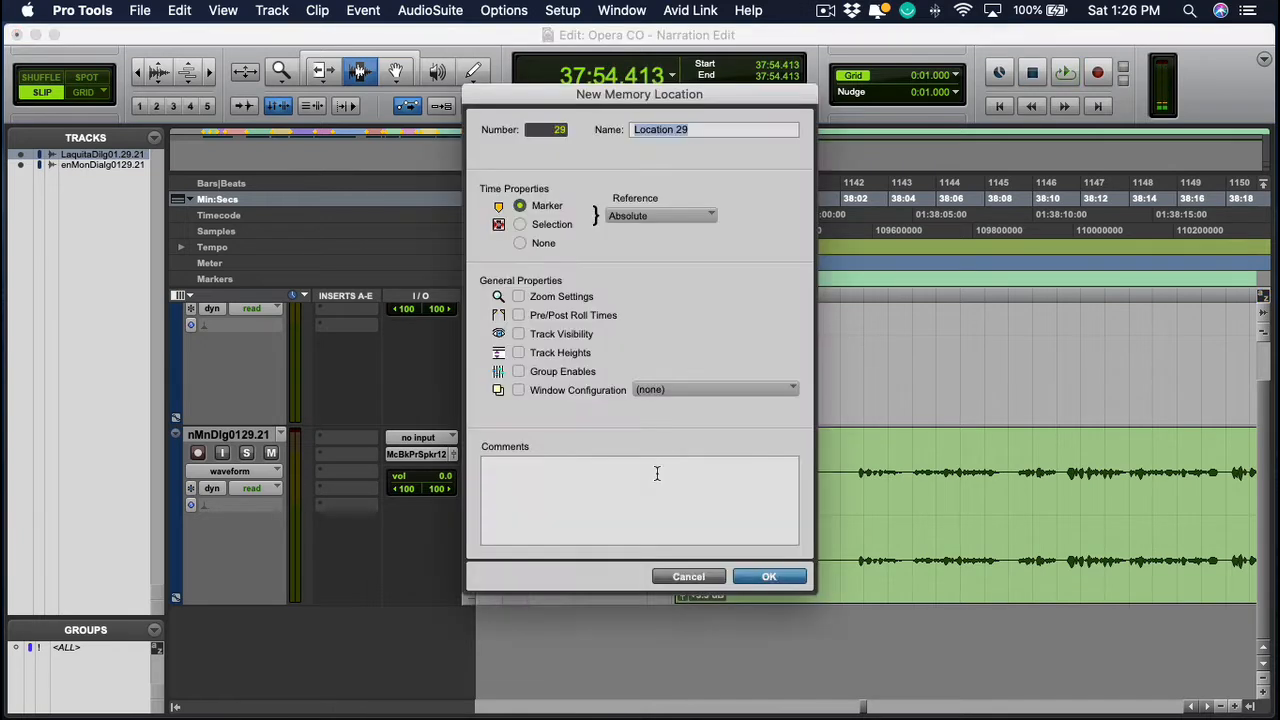
pyautogui.write('As Late as 1800 - Take 1')
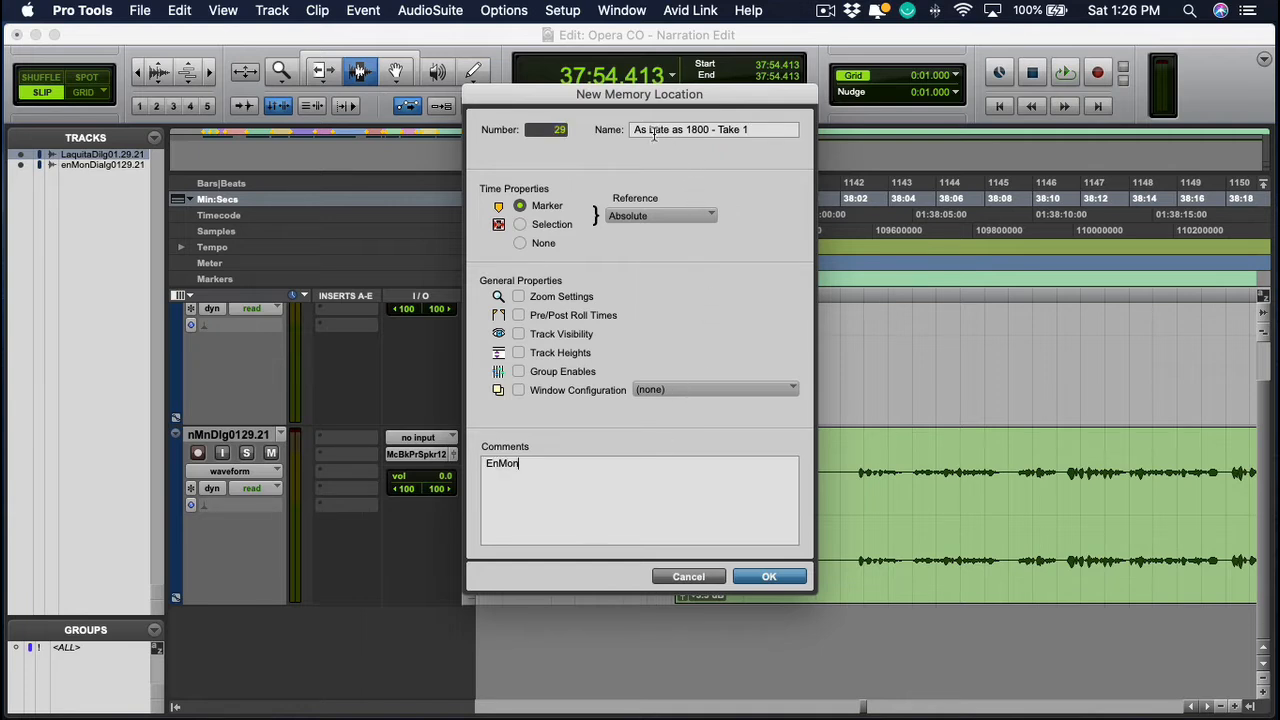
pyautogui.moveTo(634, 131); pyautogui.dragTo(740, 129)
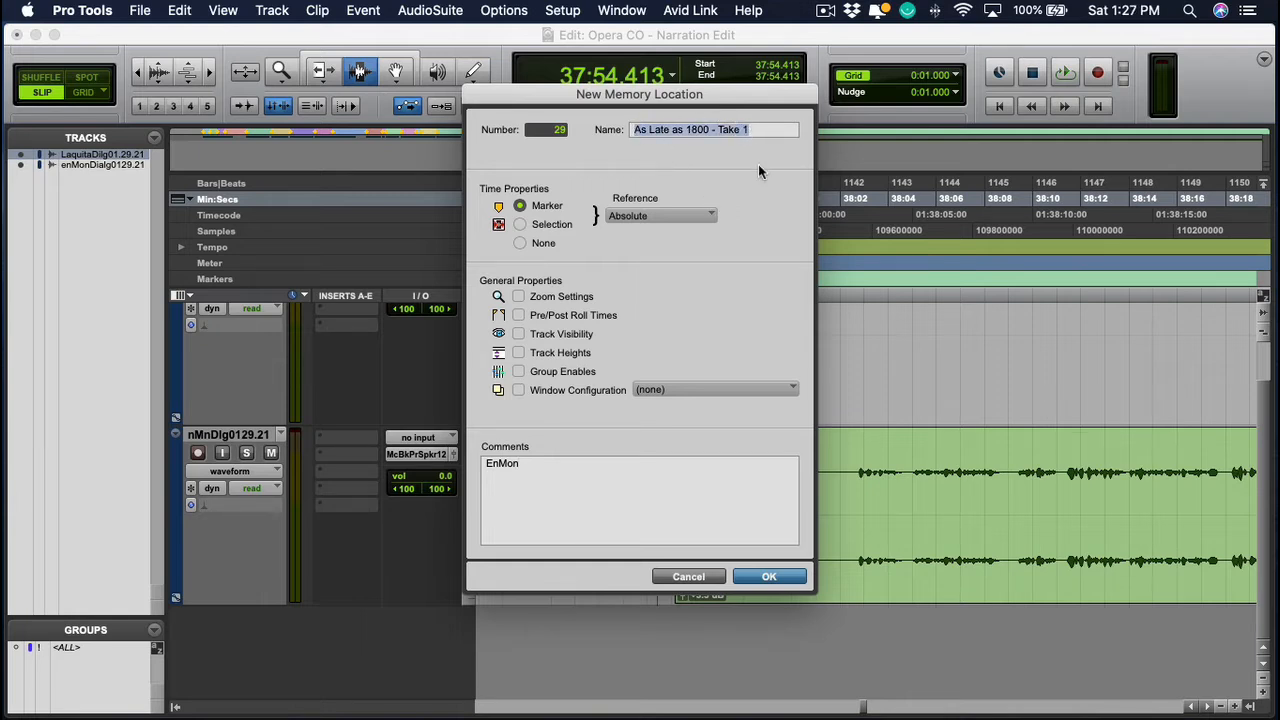
pyautogui.click(764, 577)
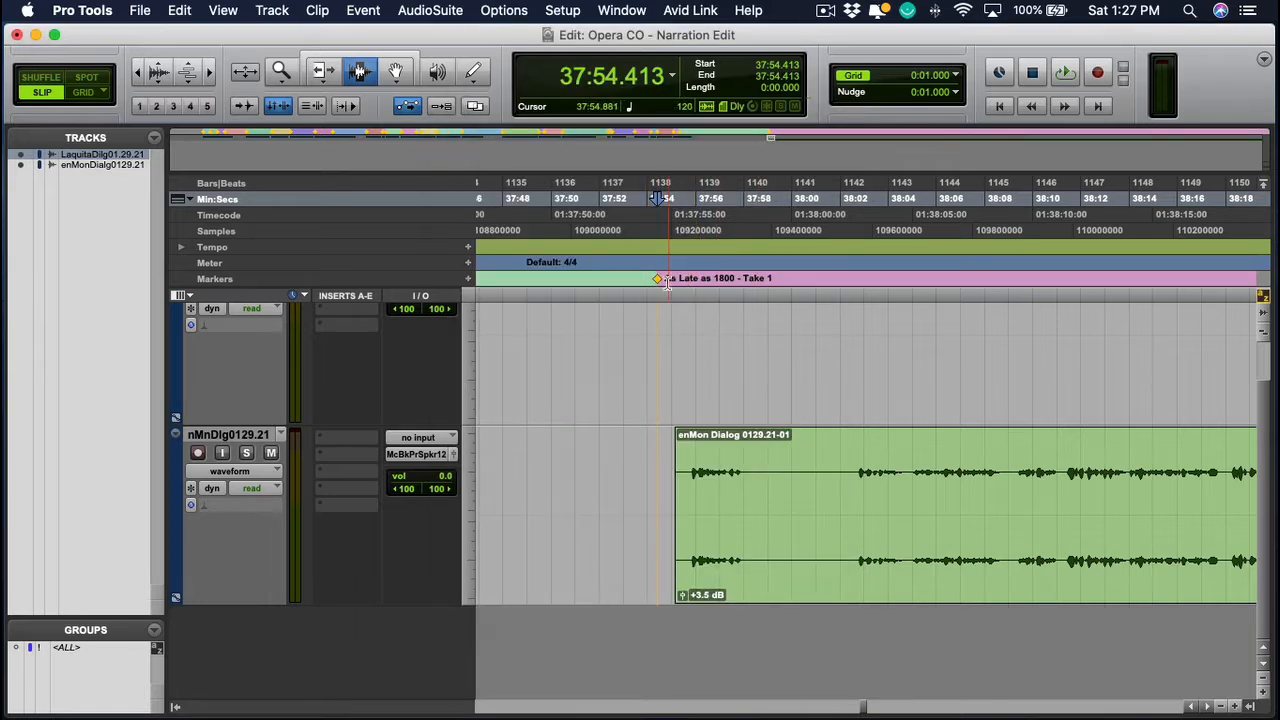
# Move the "As Late as 1800 - Take 1" marker to the trimmed clip's start at 37:55.153 and recall it
pyautogui.moveTo(660, 283); pyautogui.dragTo(676, 283)
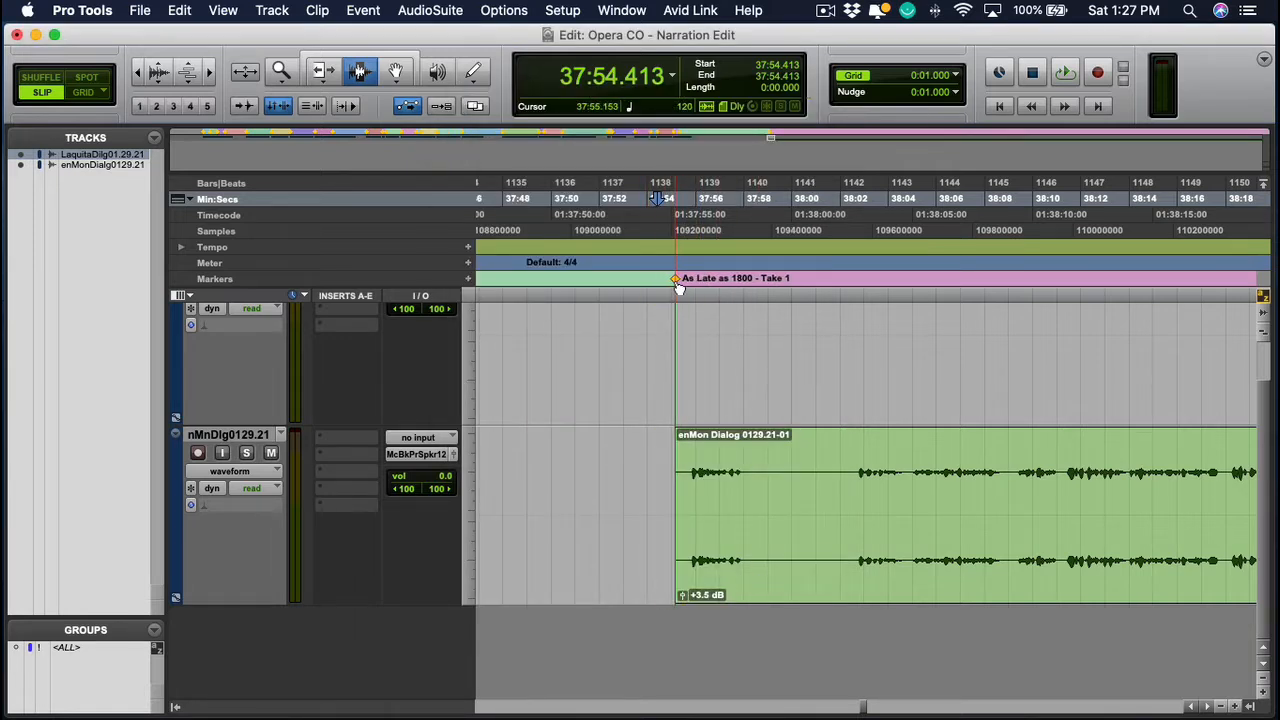
pyautogui.click(672, 443)
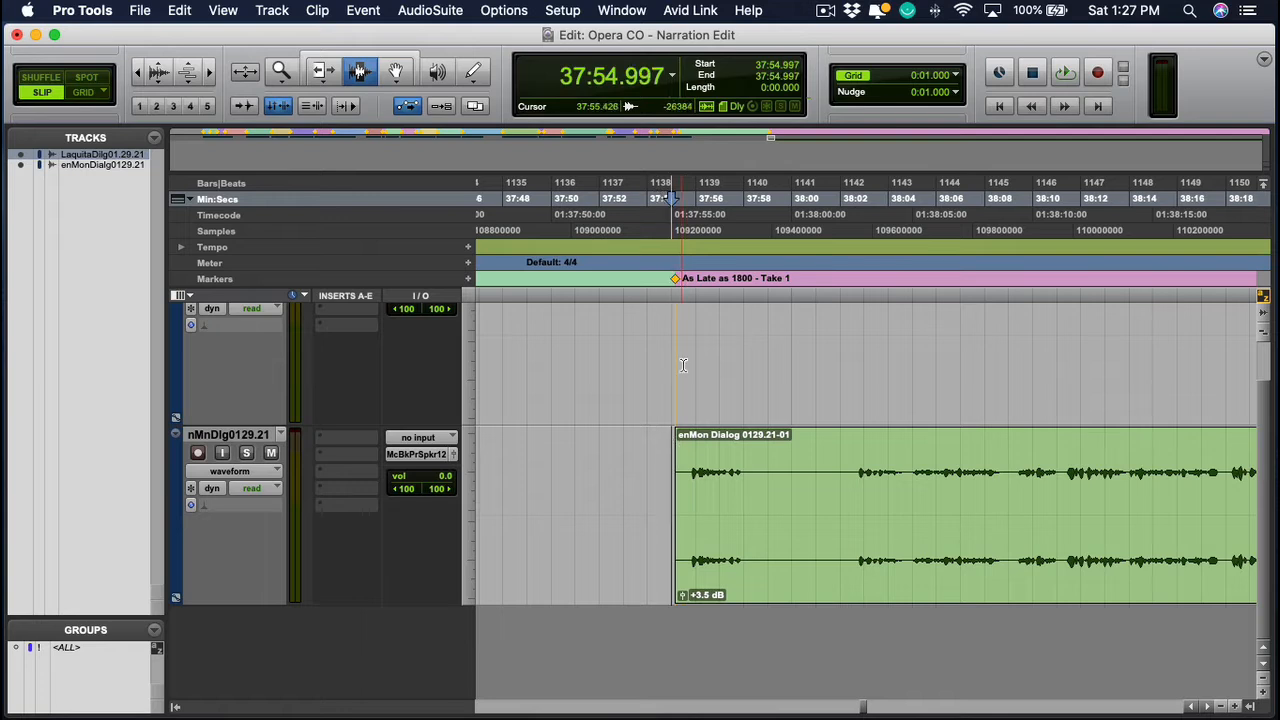
pyautogui.click(681, 284)
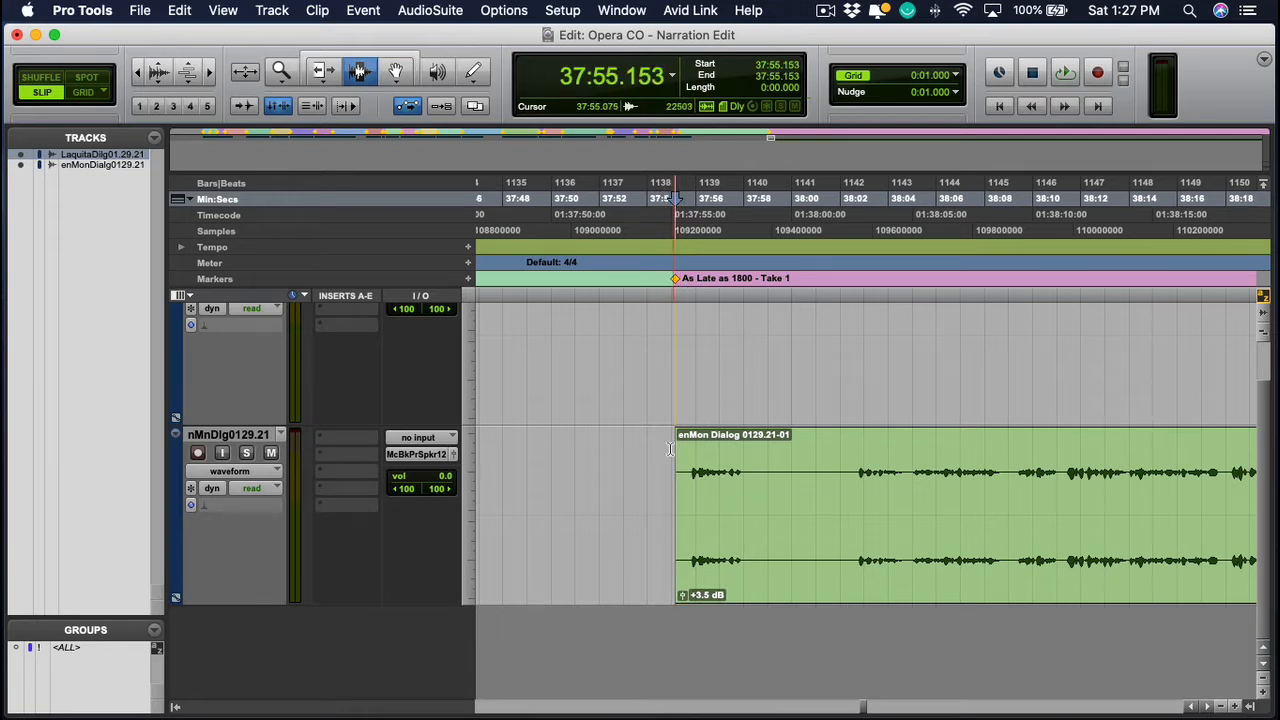
# Audition the take from its marker, then place the cursor at about 37:58.9 in the silence after the opening words
pyautogui.press('space')
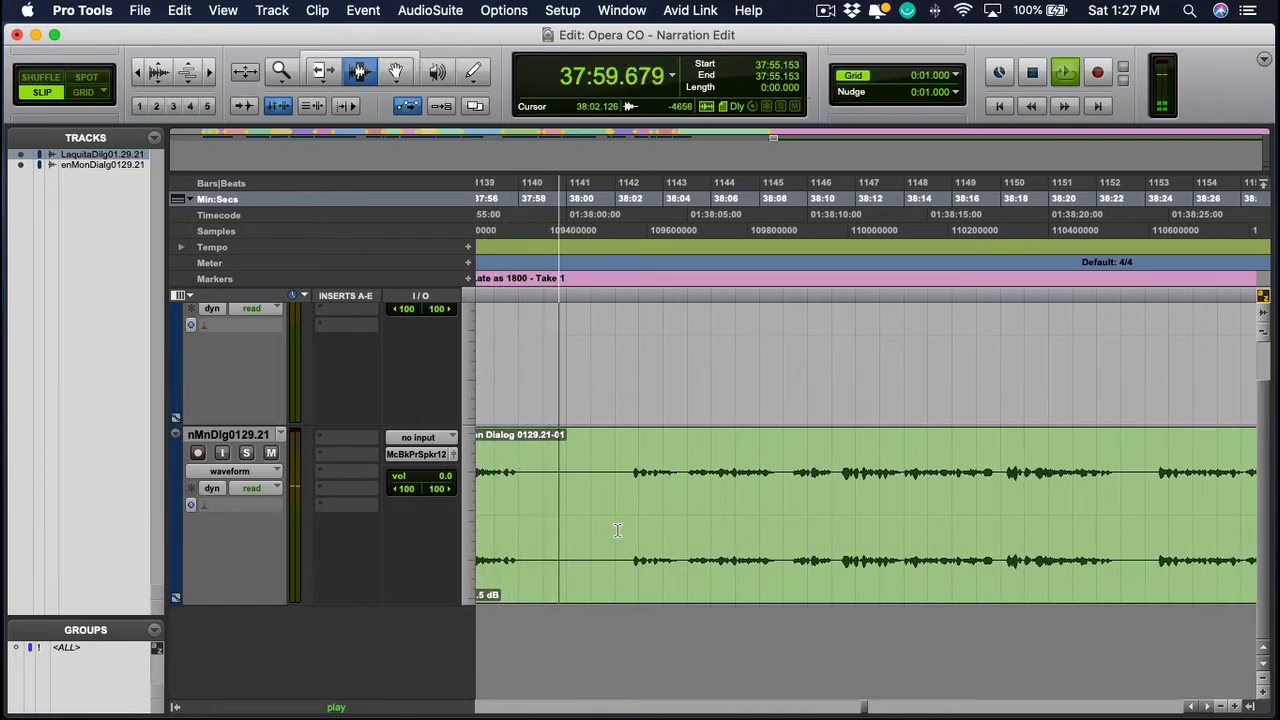
pyautogui.press('space')
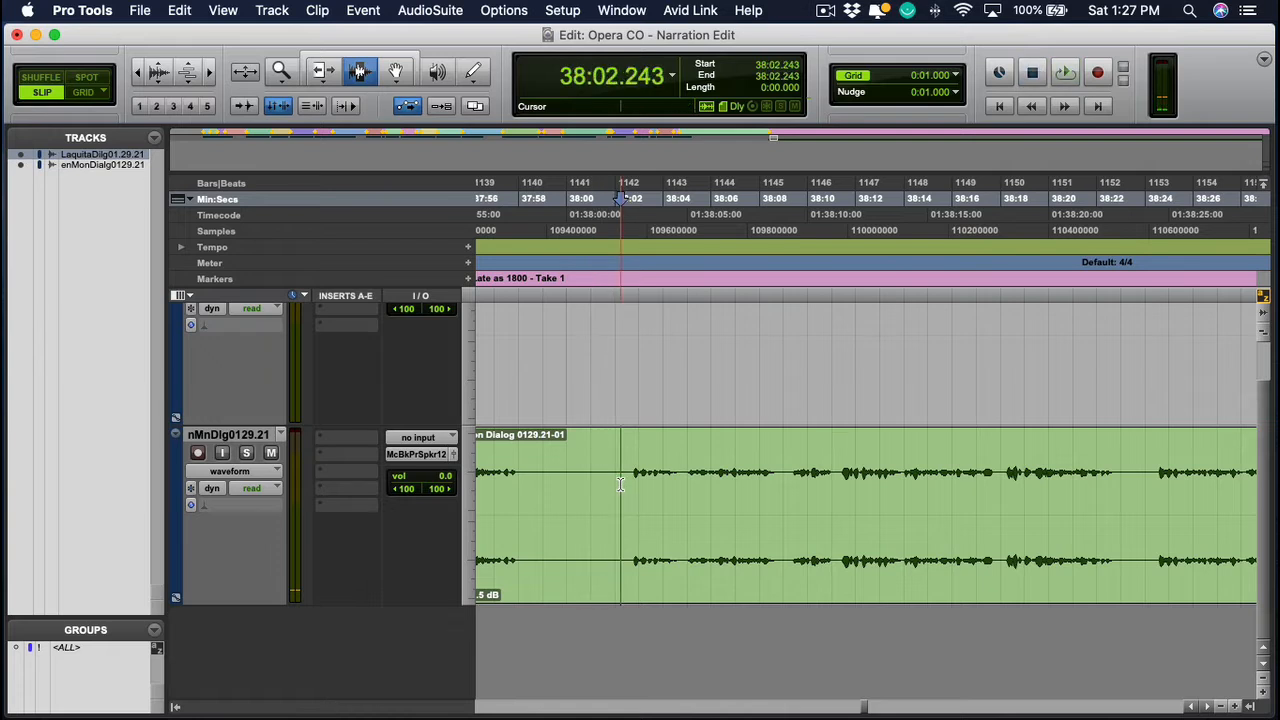
pyautogui.moveTo(541, 486); pyautogui.dragTo(615, 486)
pyautogui.click(620, 486)
pyautogui.hscroll(-2, 614, 494)
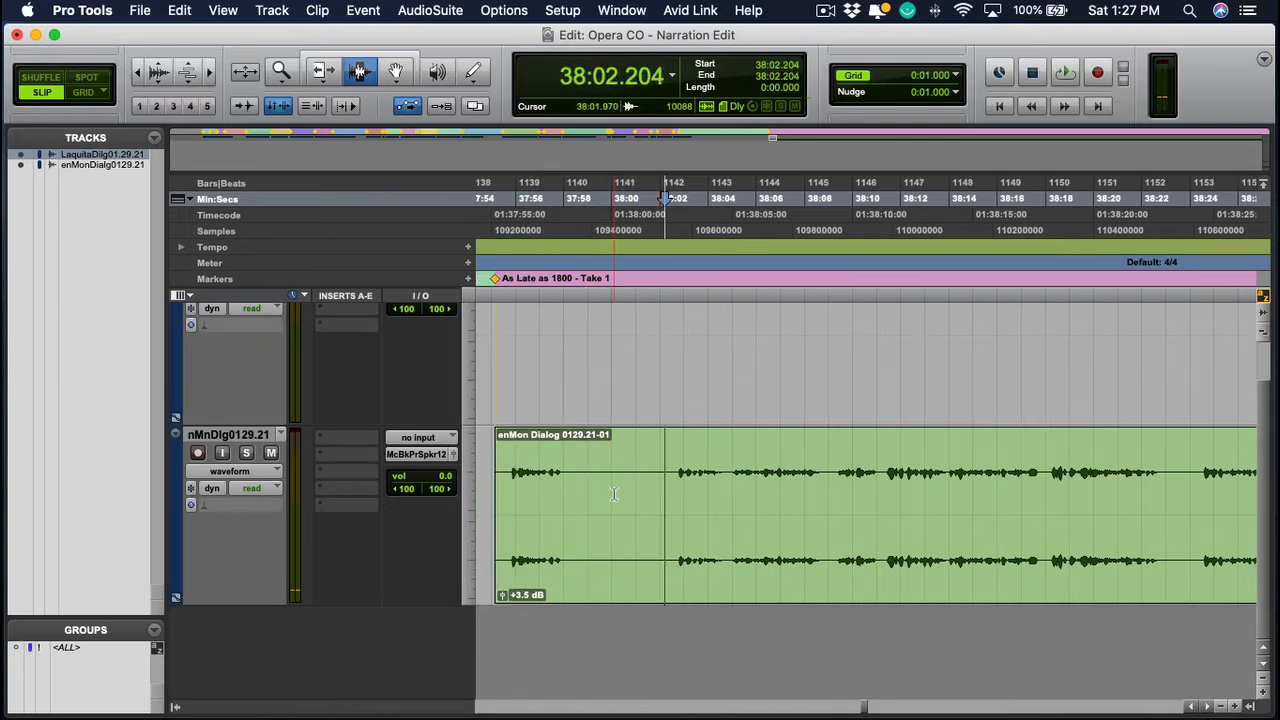
pyautogui.click(584, 488)
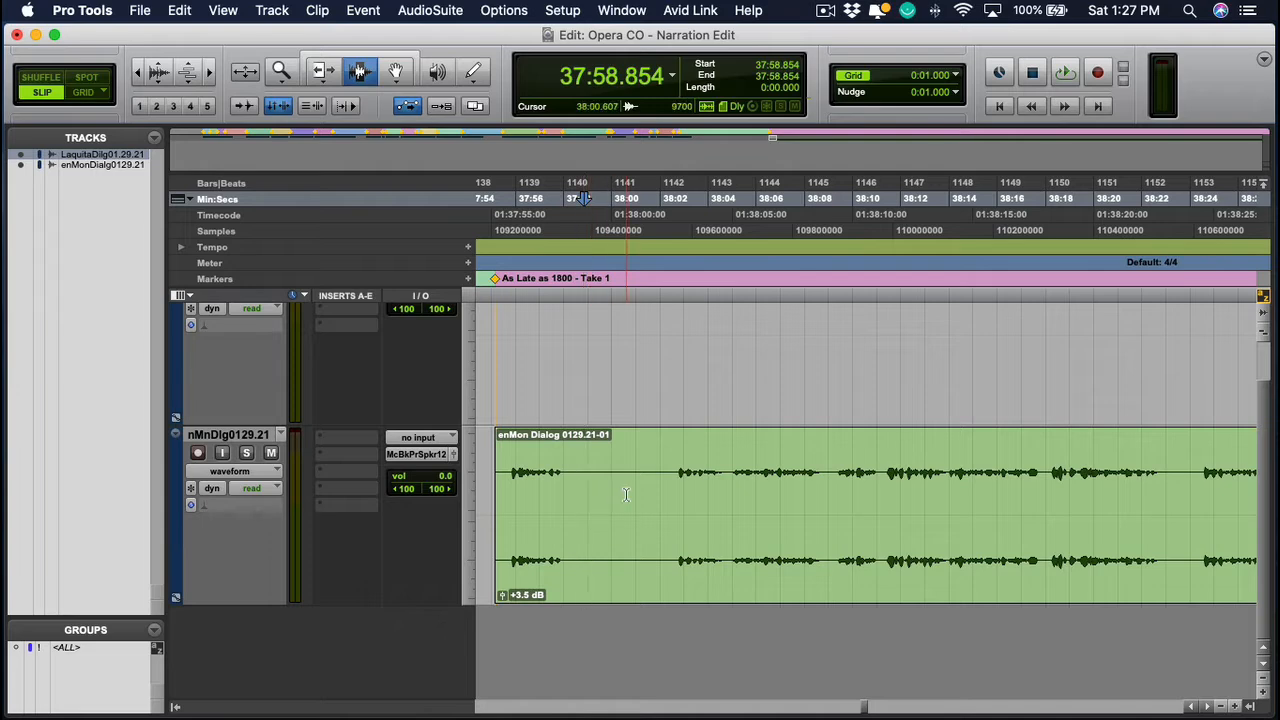
# Examine the overall waveform of the trimmed enMon Dialog clip following the "As Late as 1800 - Take 1" marker
pyautogui.press('super+bracketleft')
pyautogui.hscroll(2, 682, 505)
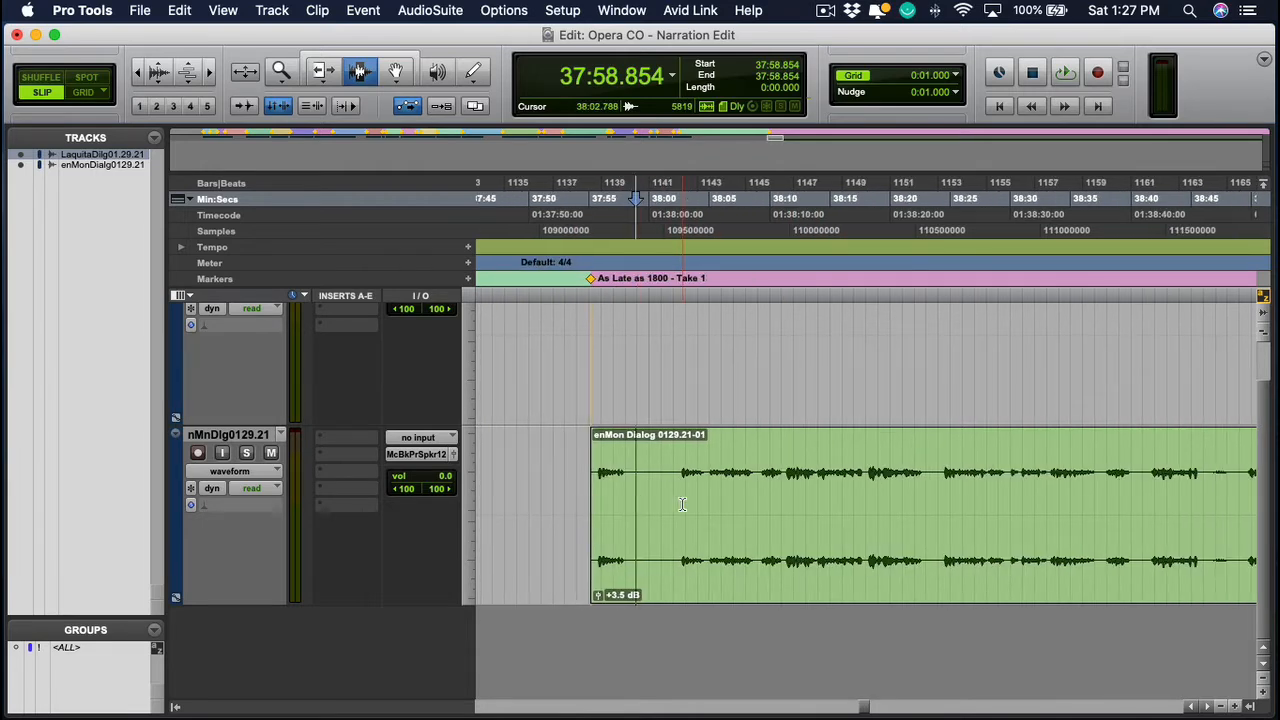
pyautogui.press('super+bracketleft')
pyautogui.hscroll(1, 682, 505)
pyautogui.scroll(-1, 682, 505)
pyautogui.hscroll(1, 682, 505)
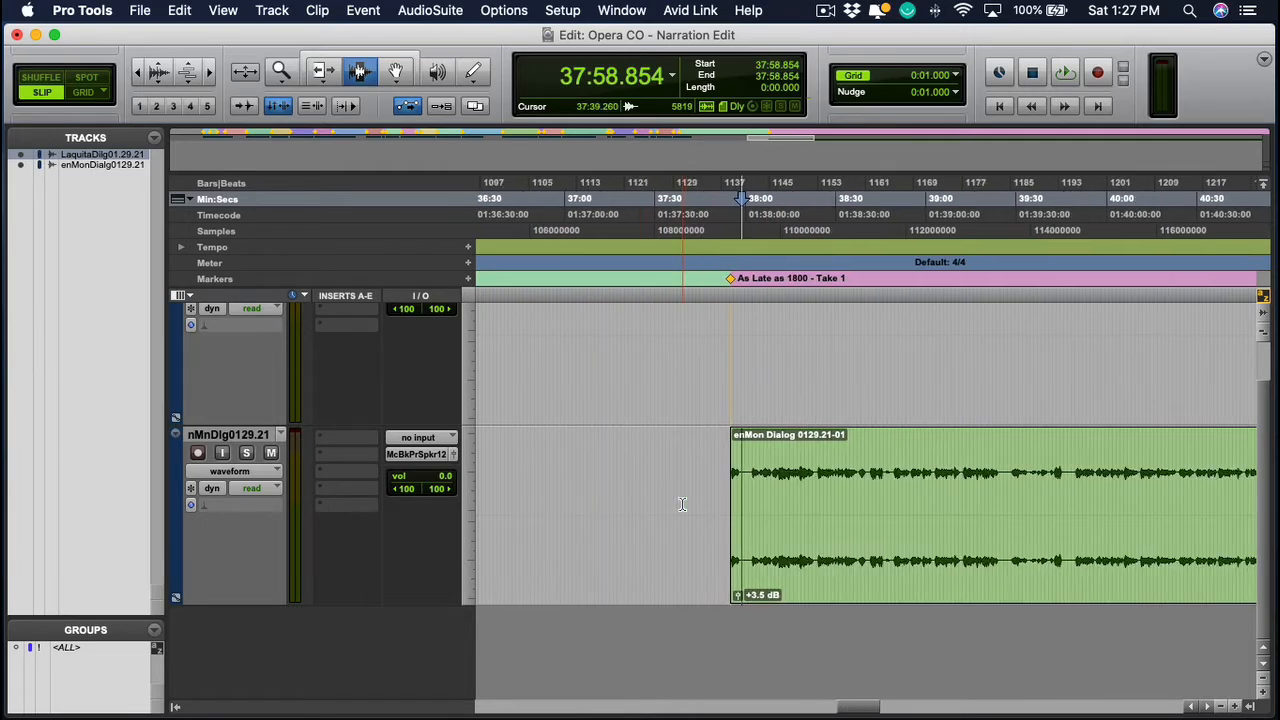
pyautogui.scroll(-1, 682, 505)
pyautogui.hscroll(2, 682, 505)
pyautogui.scroll(-1, 682, 505)
pyautogui.hscroll(10, 682, 504)
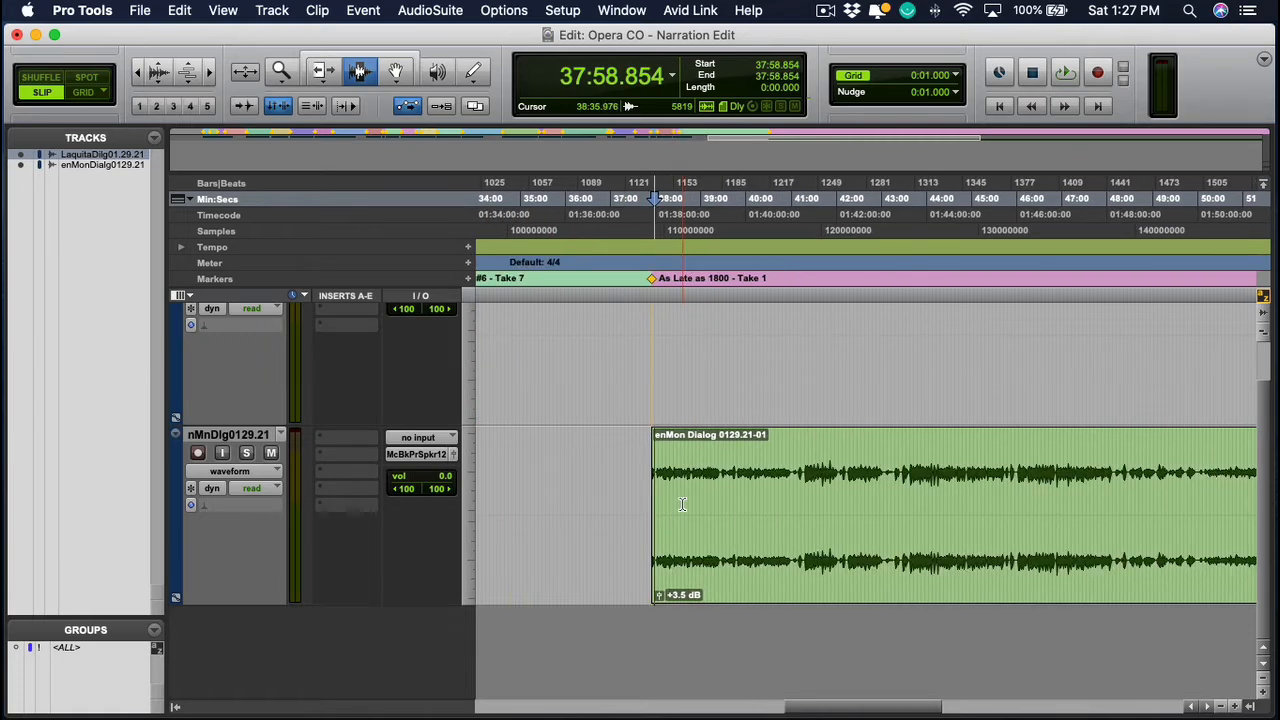
# In Shuffle mode, delete the silence from about 37:58.7 to 38:02.2 after the opening words of the enMon Dialog clip
pyautogui.hscroll(-8, 682, 504)
pyautogui.click(661, 490)
pyautogui.scroll(5, 661, 490)
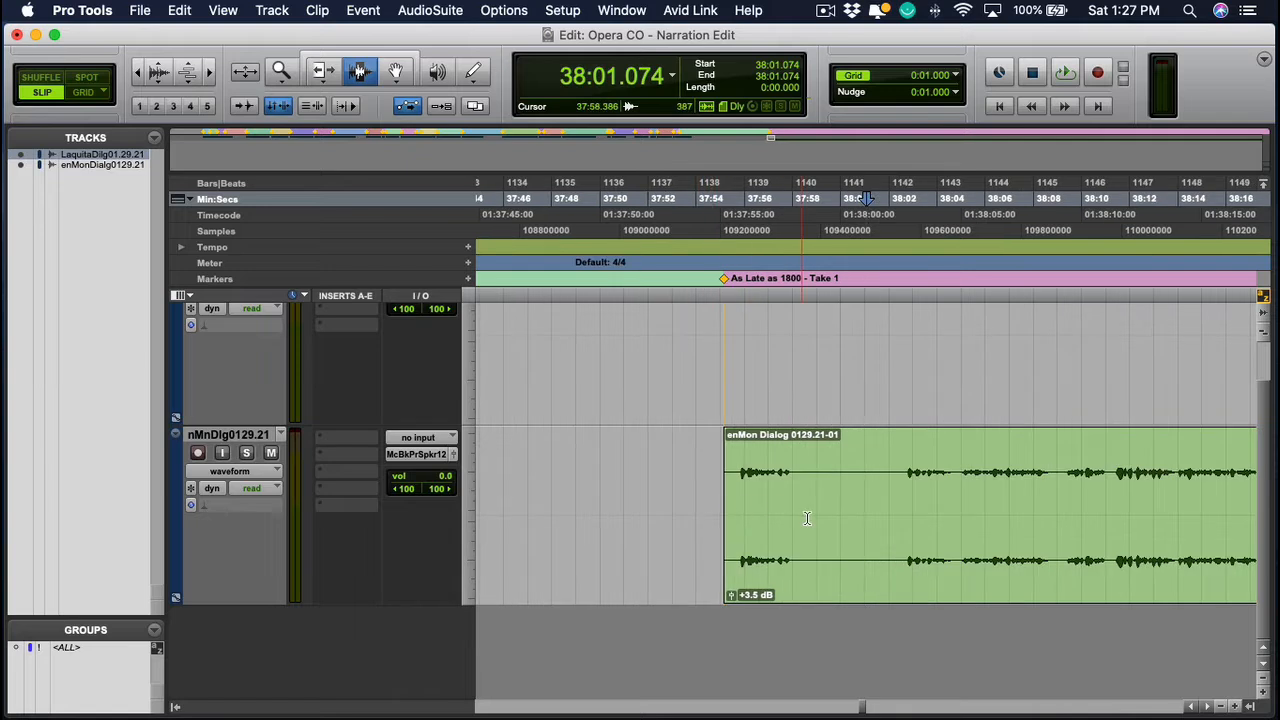
pyautogui.hscroll(2, 807, 518)
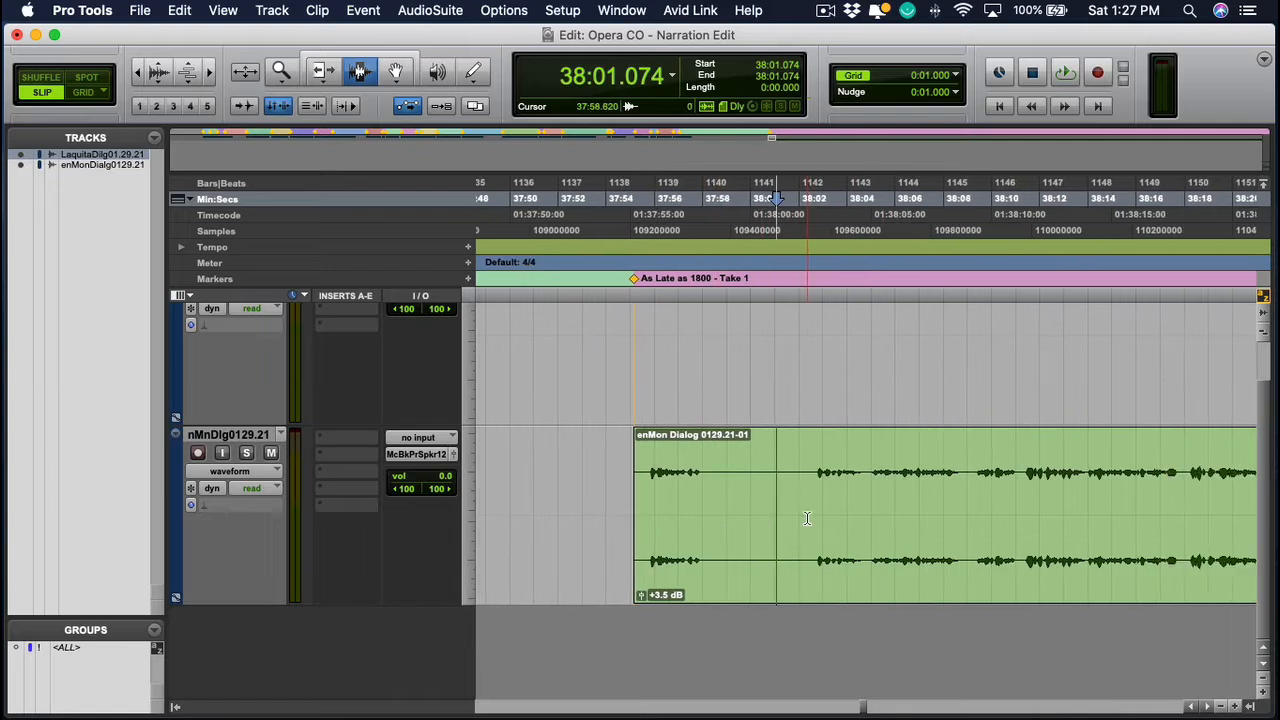
pyautogui.click(725, 491)
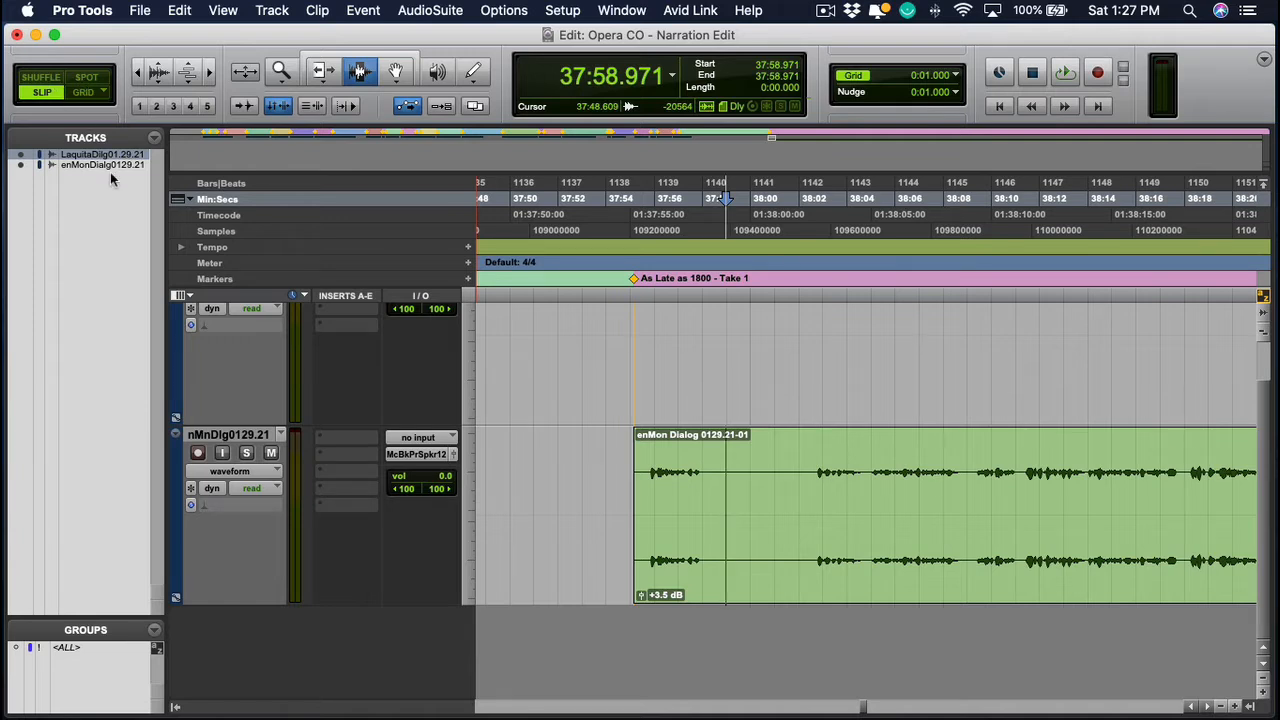
pyautogui.press('F4')
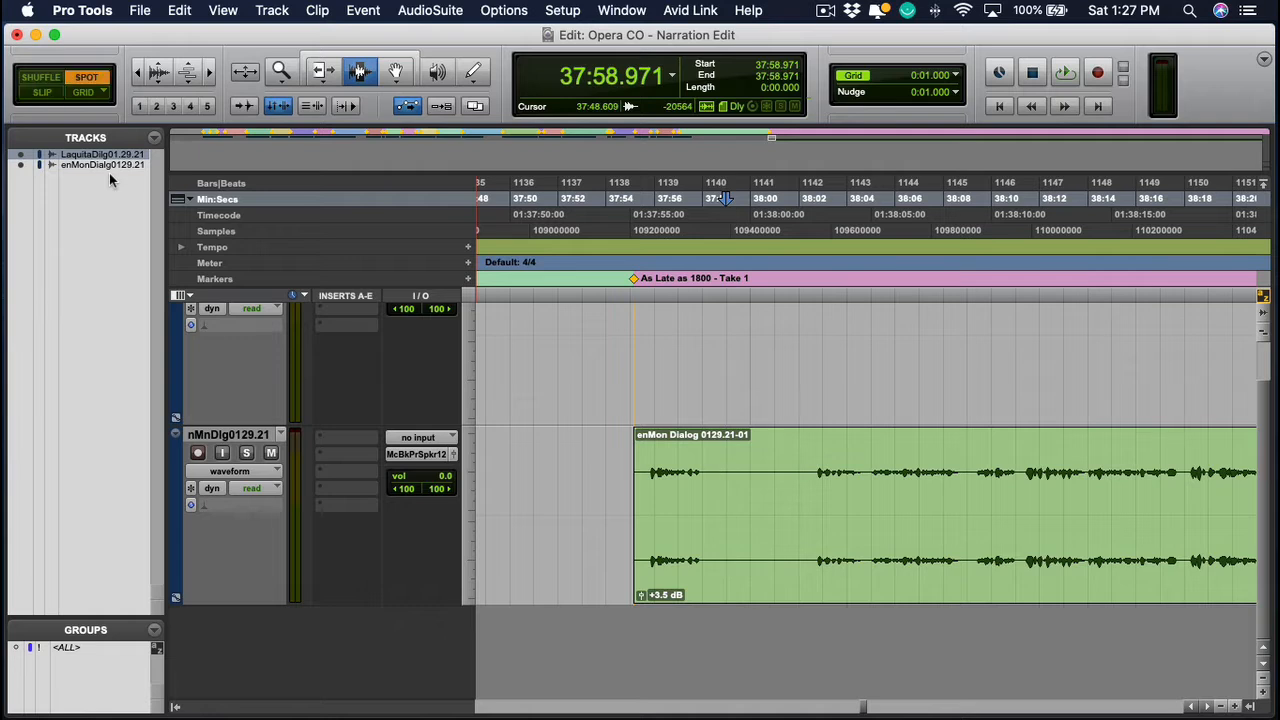
pyautogui.press('F1')
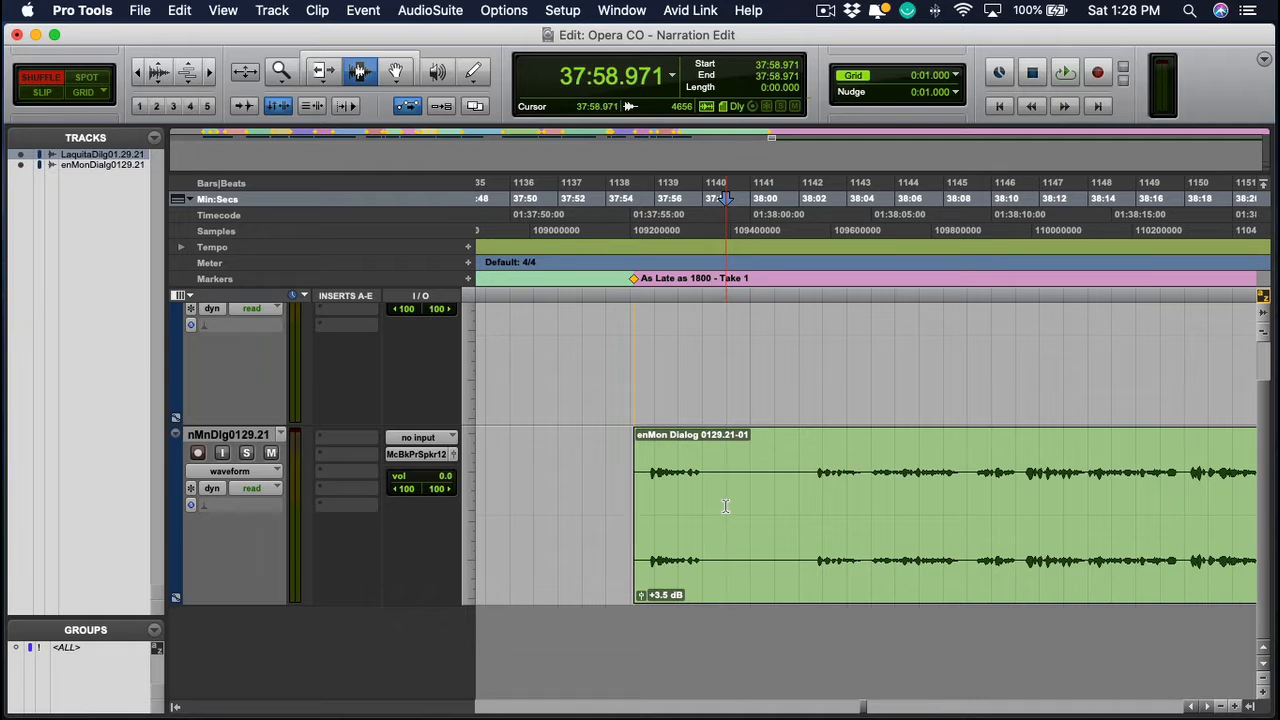
pyautogui.moveTo(726, 507); pyautogui.dragTo(803, 499)
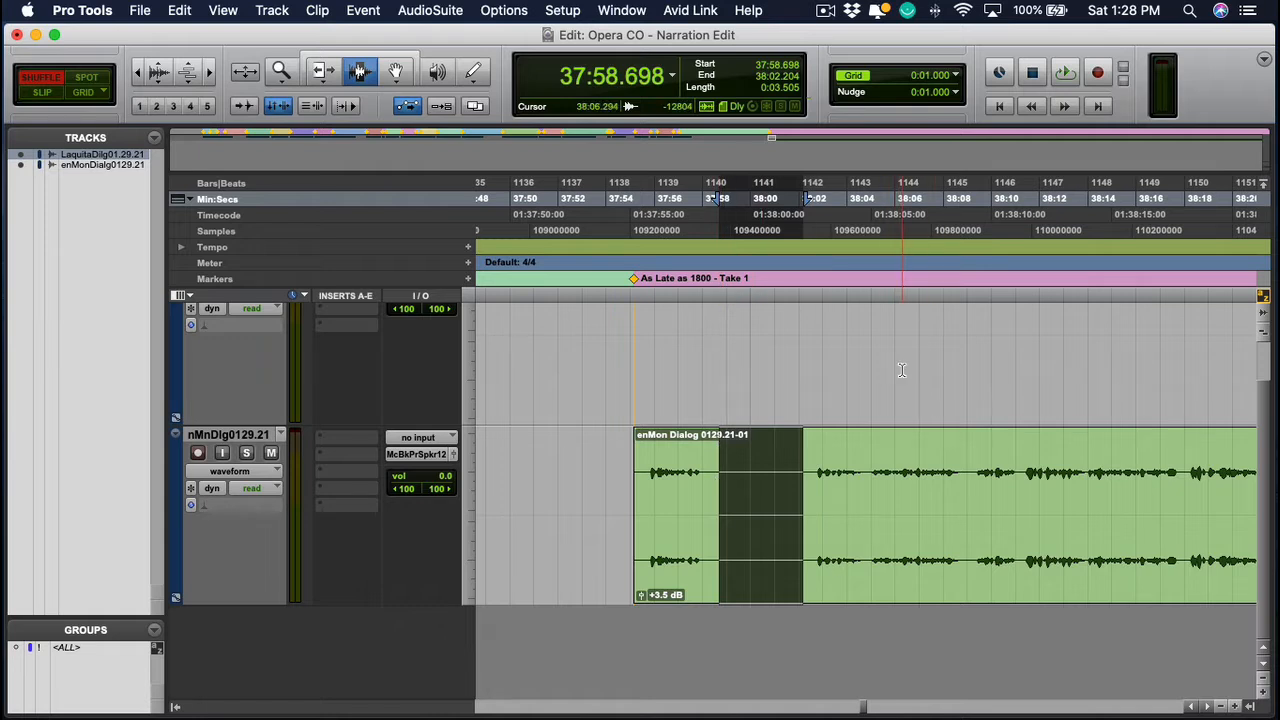
pyautogui.press('BackSpace')
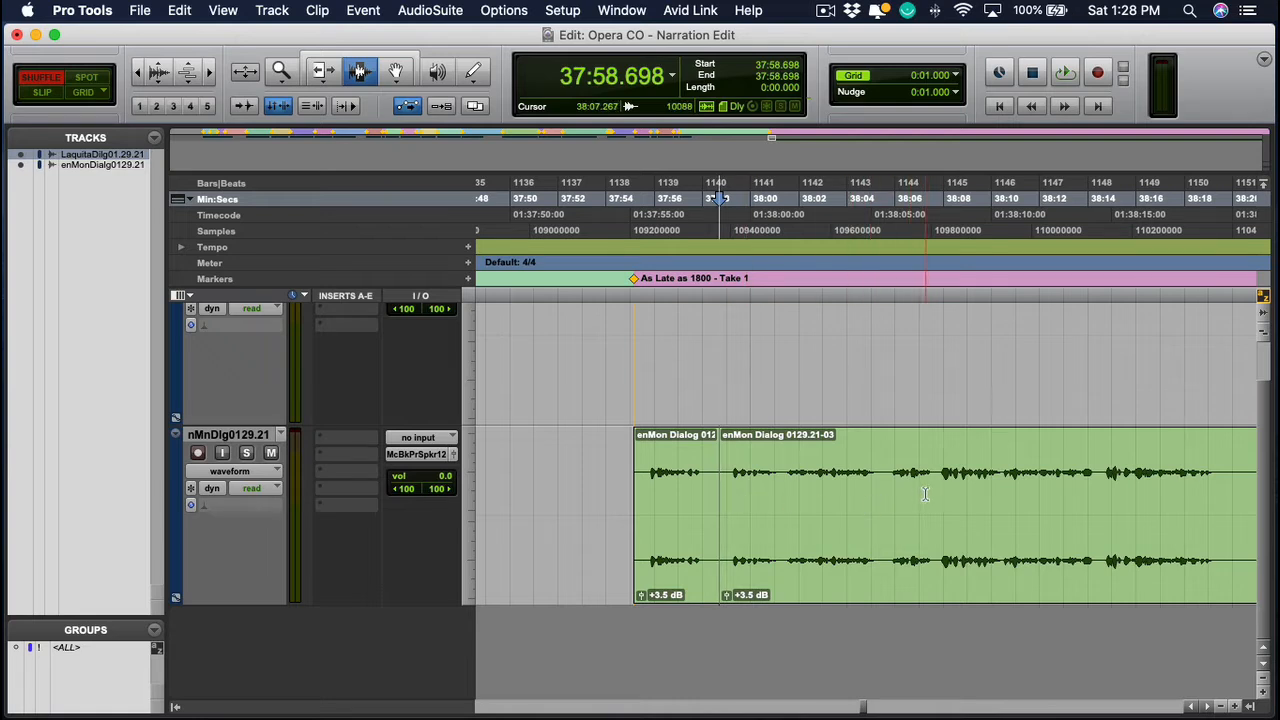
# Audition the closed-up edit from about 37:55.5, near the start of the "As Late as 1800 - Take 1" clip
pyautogui.click(643, 484)
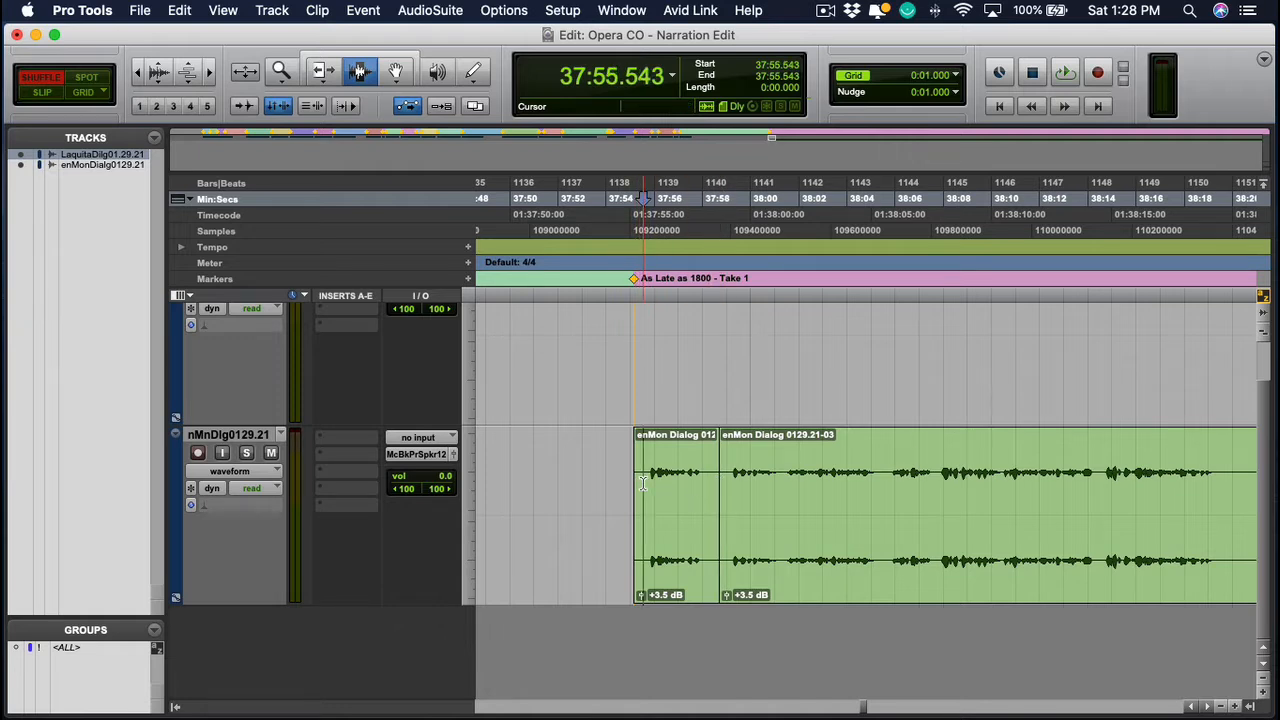
pyautogui.press('space')
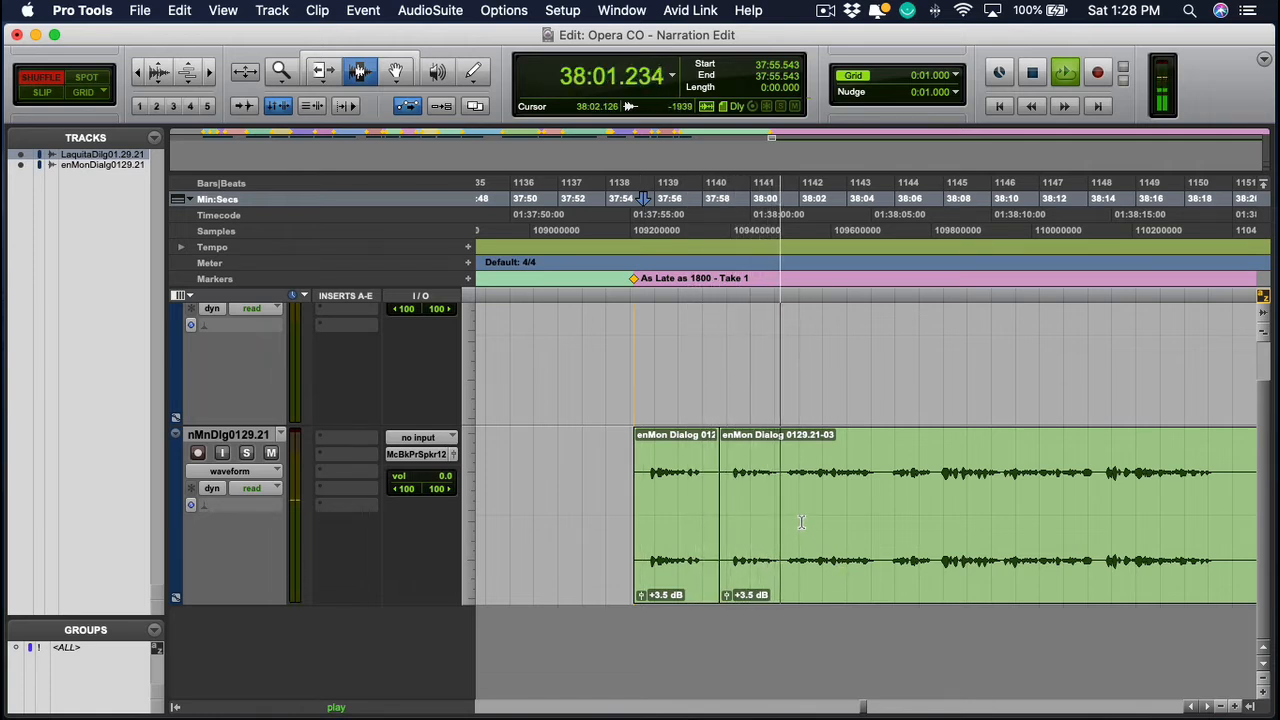
pyautogui.hscroll(2, 804, 520)
pyautogui.hscroll(1, 804, 520)
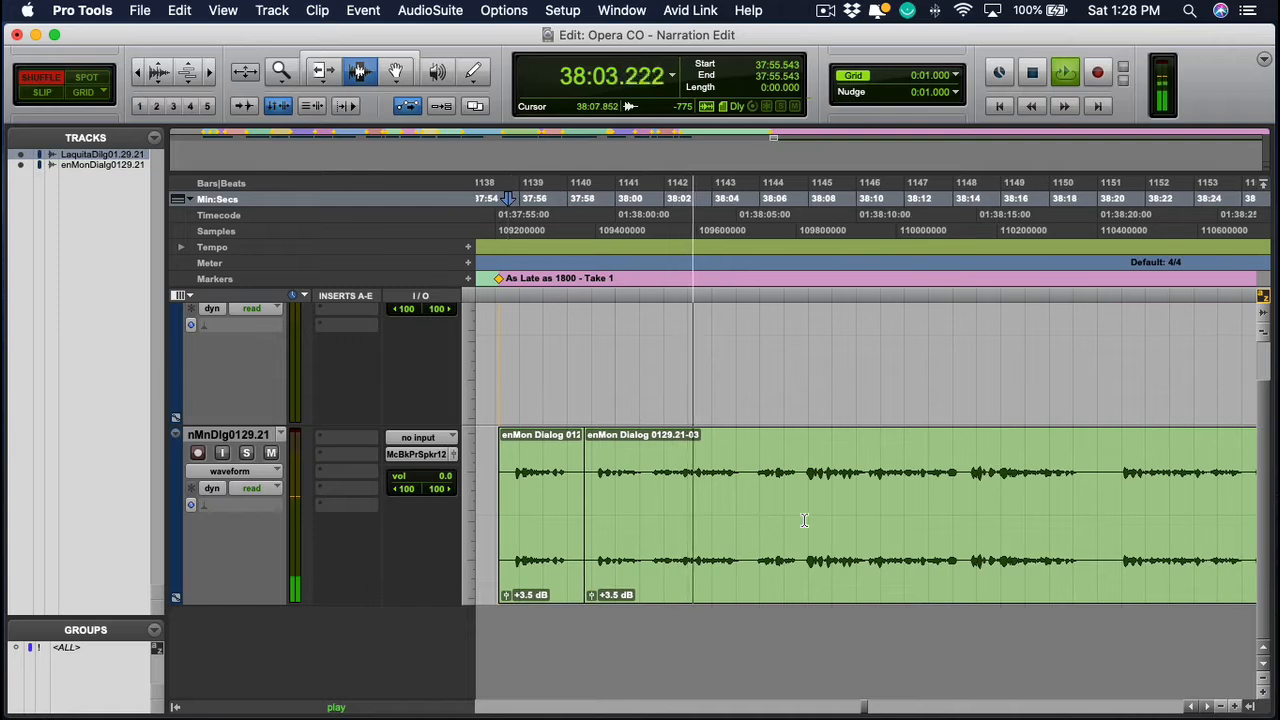
pyautogui.press('r')
pyautogui.hscroll(1, 804, 520)
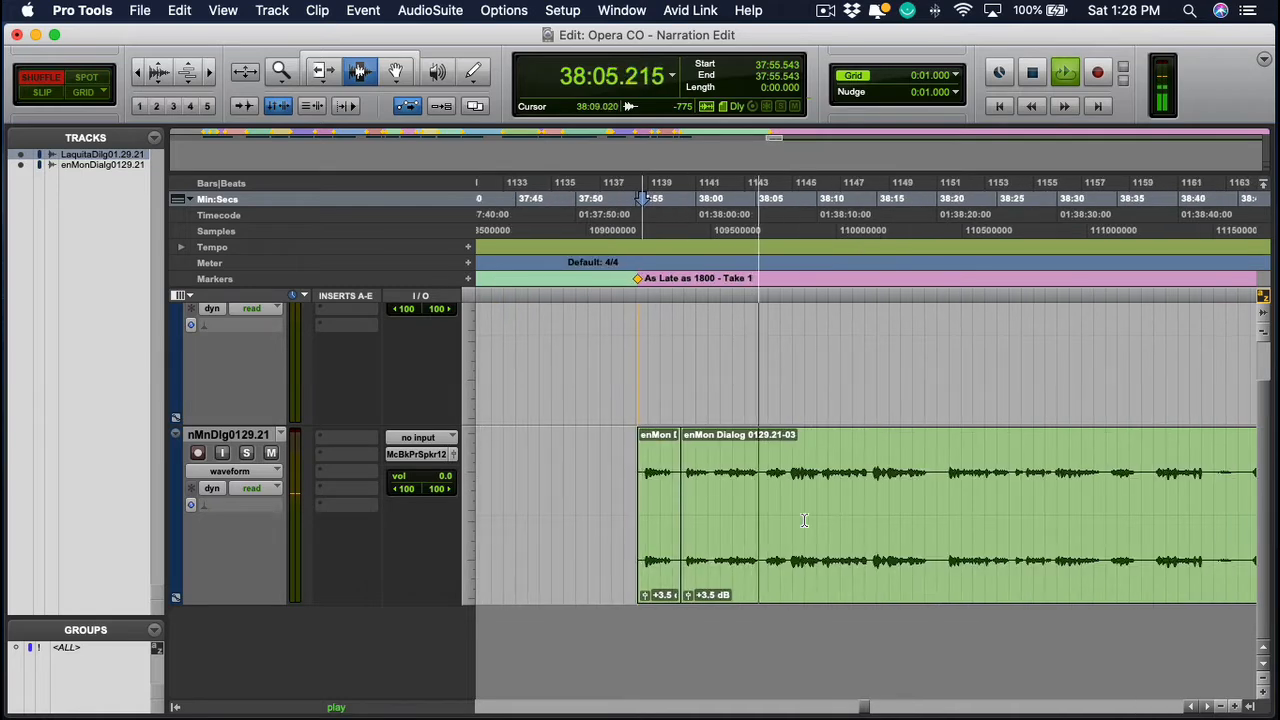
pyautogui.scroll(2, 810, 510)
pyautogui.press('t')
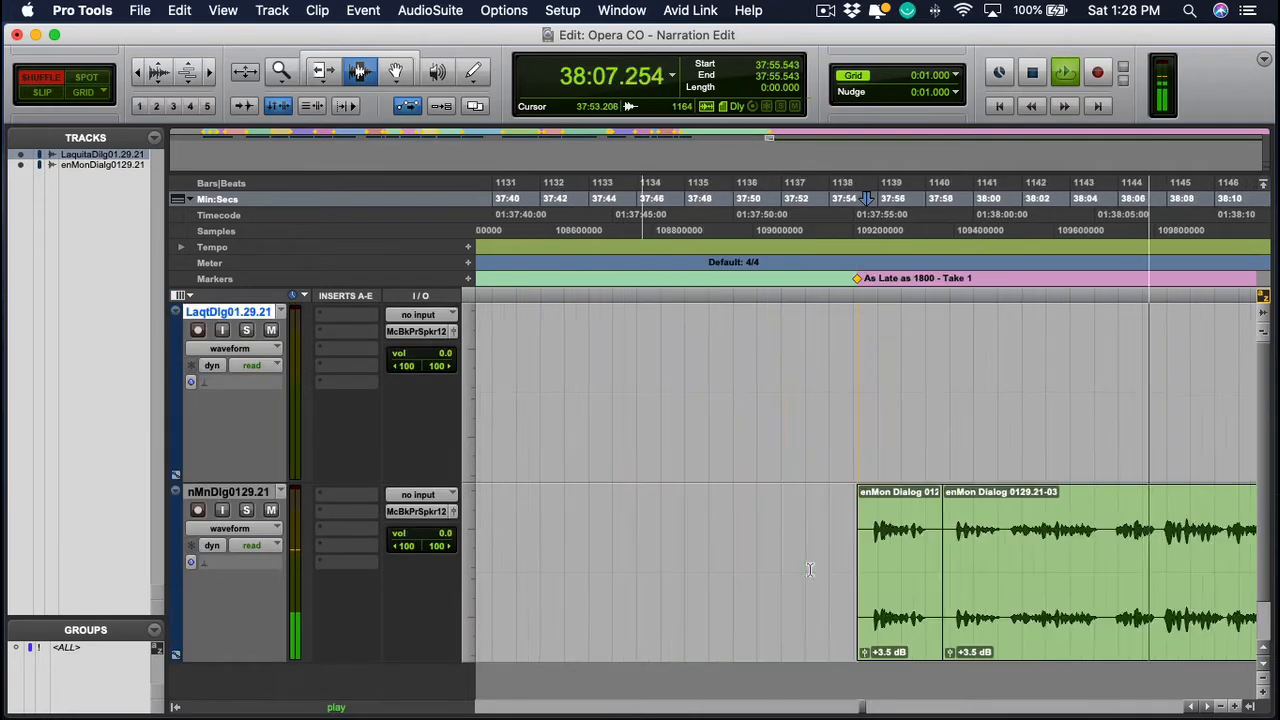
pyautogui.hscroll(4, 811, 563)
pyautogui.scroll(-2, 811, 565)
pyautogui.hscroll(2, 811, 570)
pyautogui.hscroll(3, 811, 570)
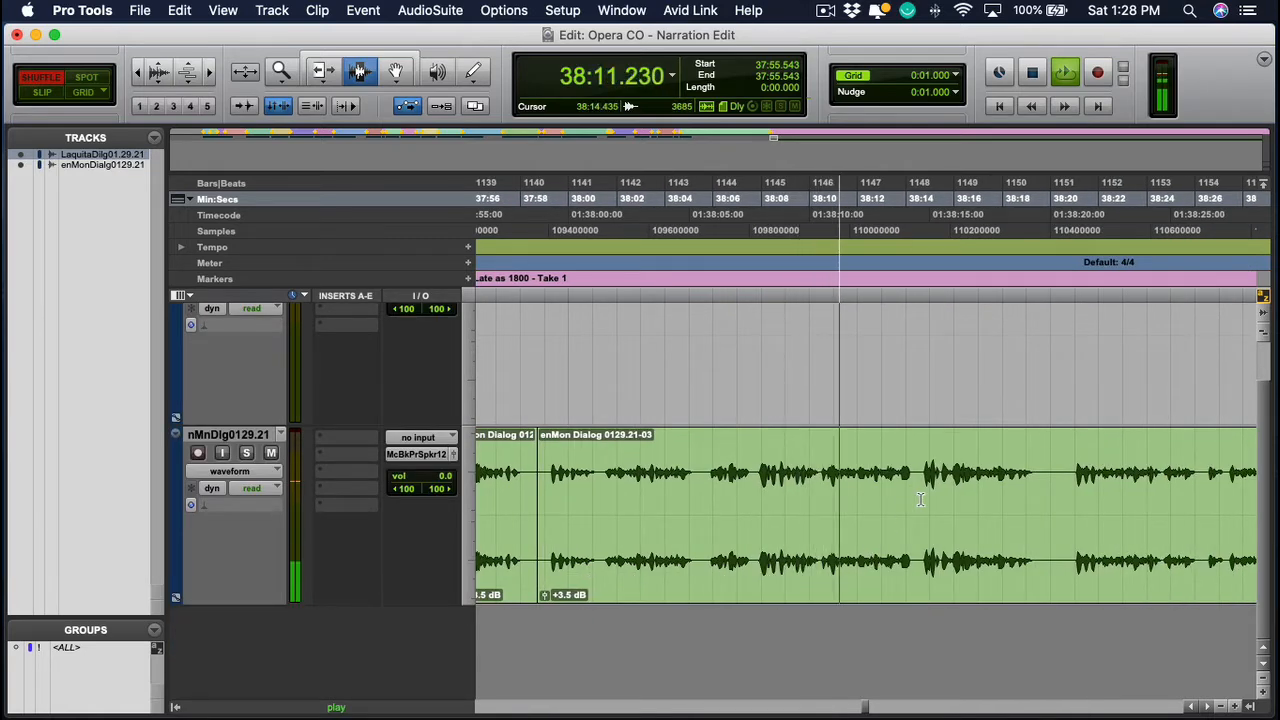
pyautogui.press('space')
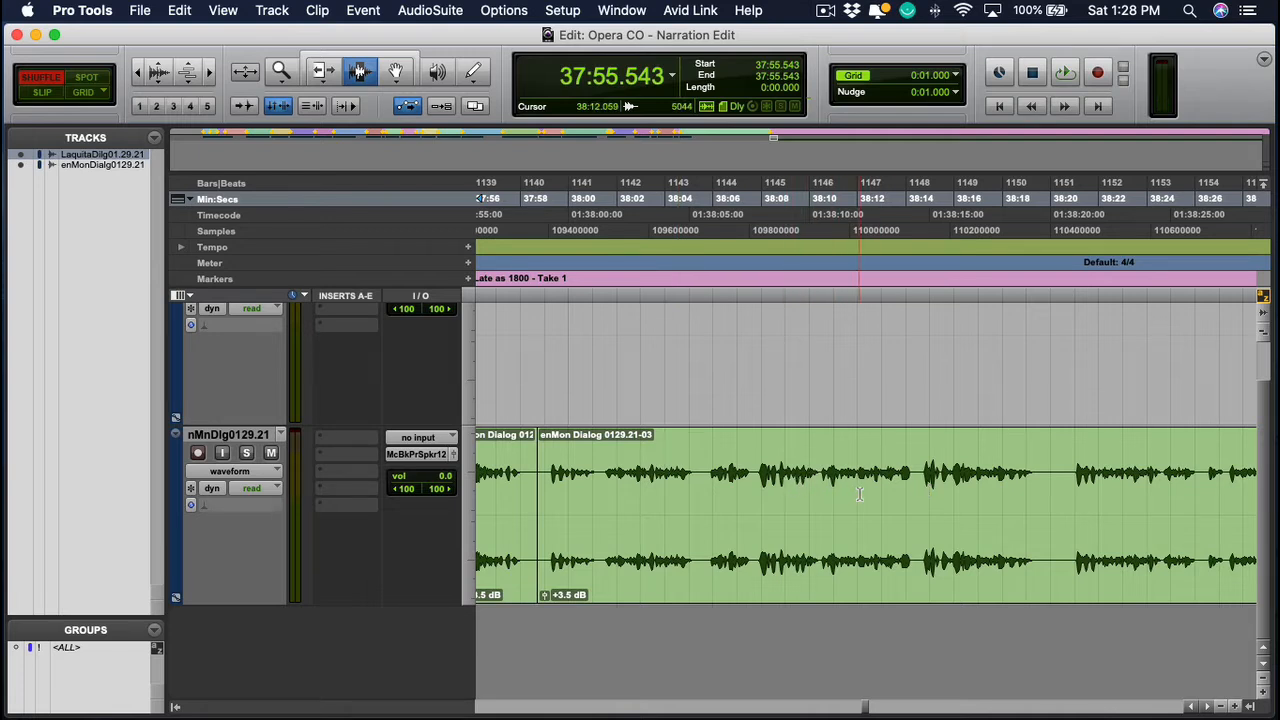
# Audition the take from about 38:14.7, skipping ahead to the phrases at about 38:18.0 and 38:20.9
pyautogui.hscroll(2, 859, 493)
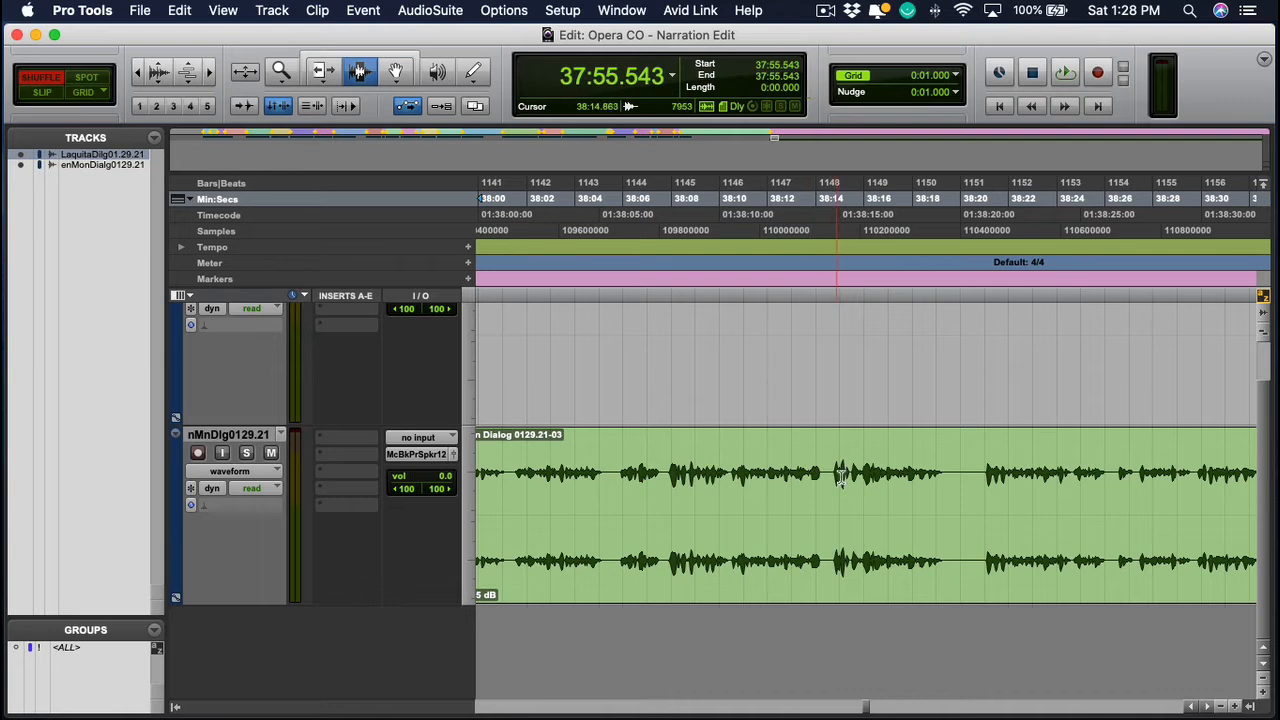
pyautogui.click(845, 480)
pyautogui.click(836, 482)
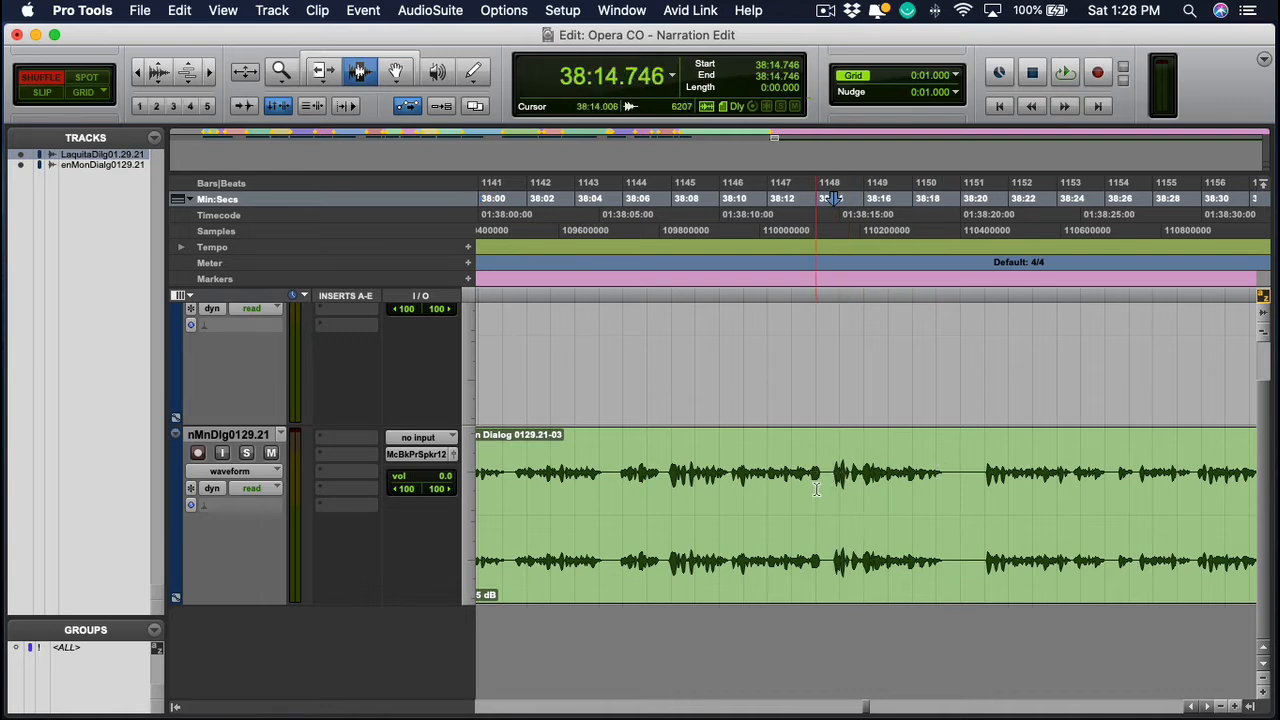
pyautogui.hscroll(1, 818, 489)
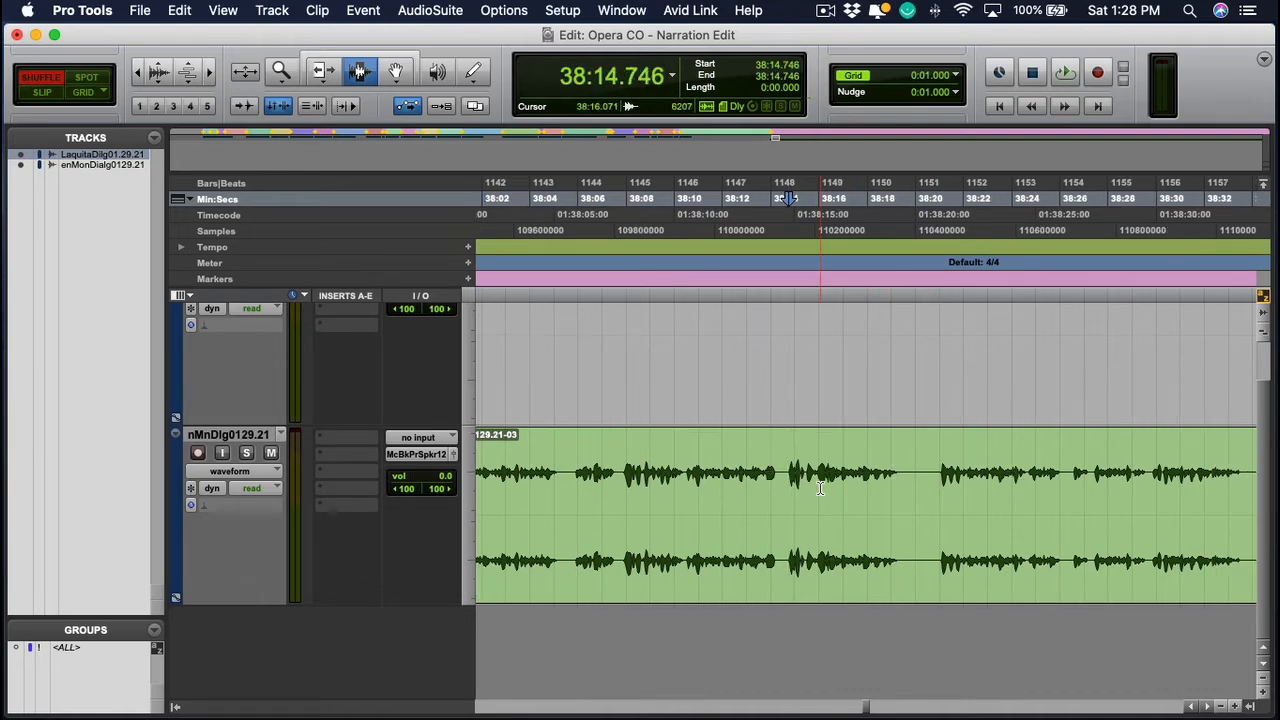
pyautogui.press('space')
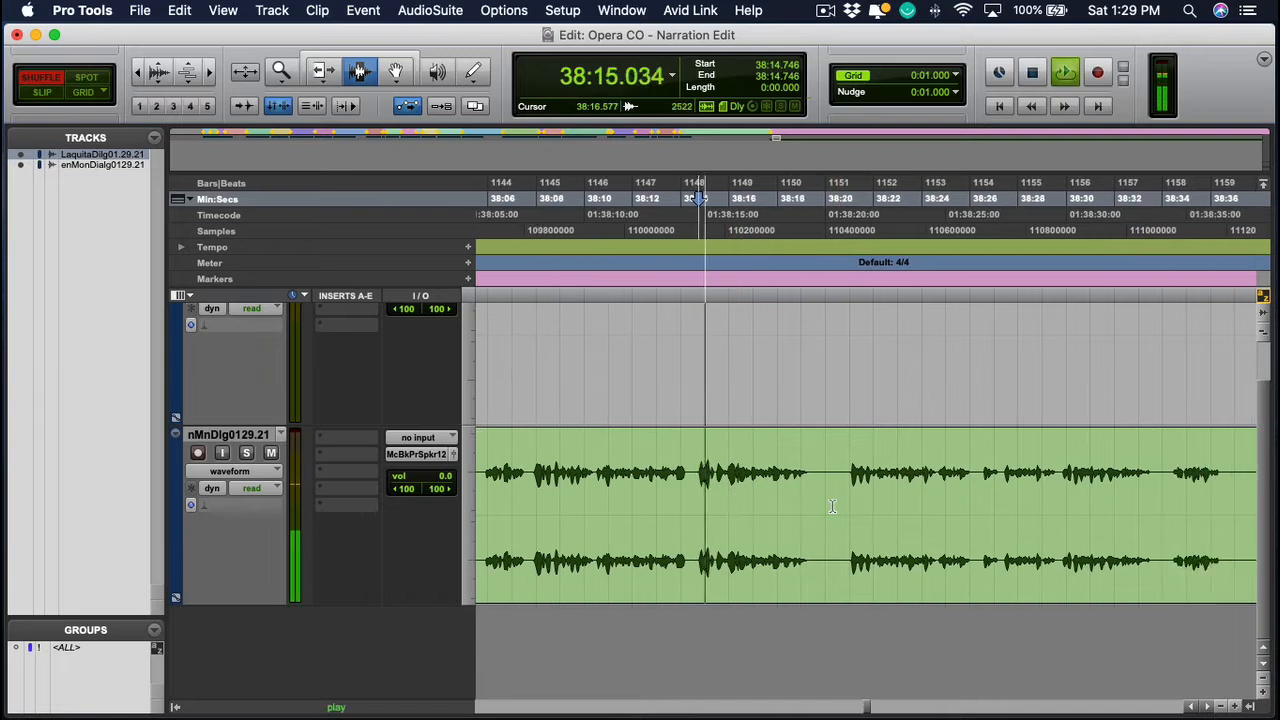
pyautogui.click(777, 483)
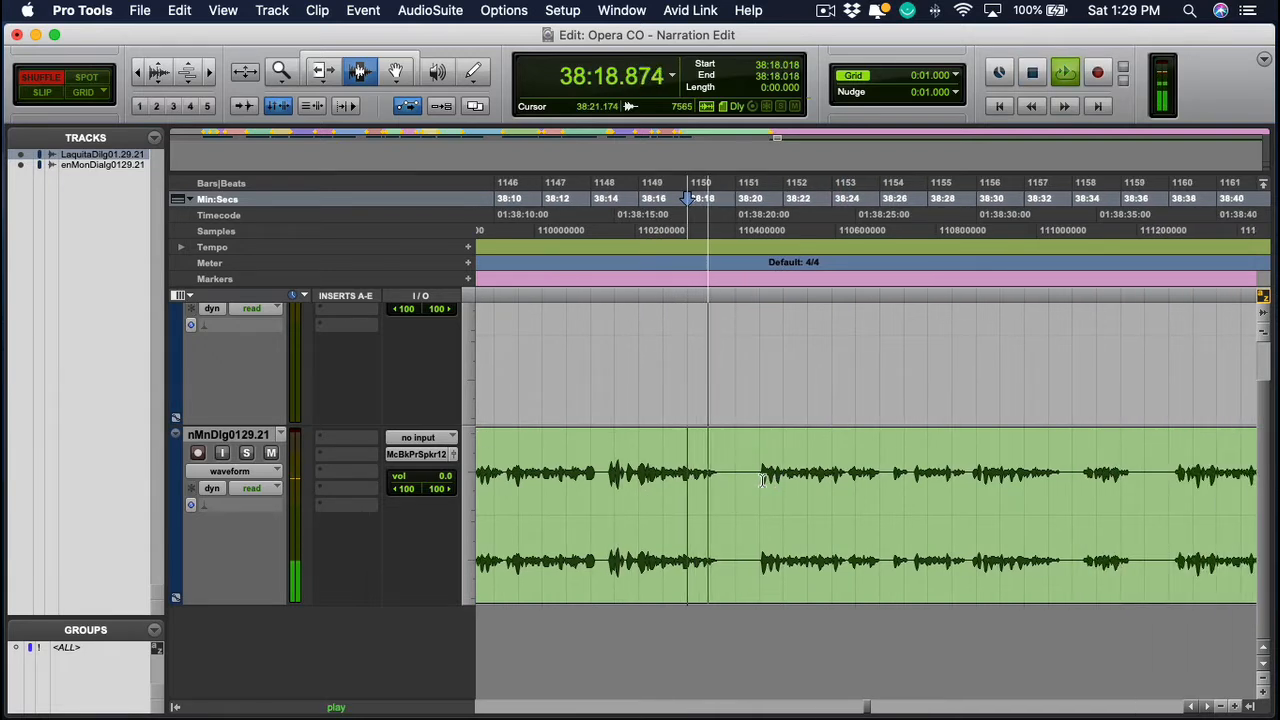
pyautogui.click(759, 481)
pyautogui.hscroll(1, 755, 480)
pyautogui.hscroll(1, 755, 480)
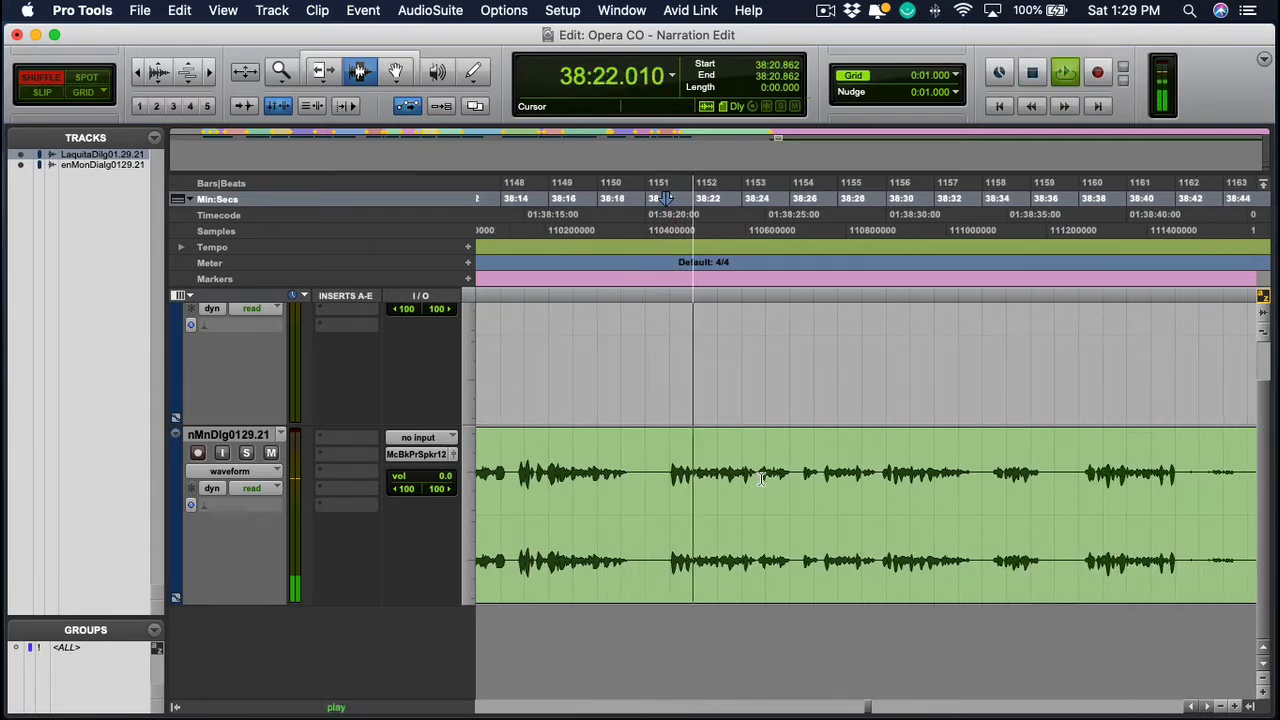
# Spot-check the phrases at about 38:30.3, 38:34.7 and 38:38.4 during playback
pyautogui.click(893, 473)
pyautogui.hscroll(2, 892, 473)
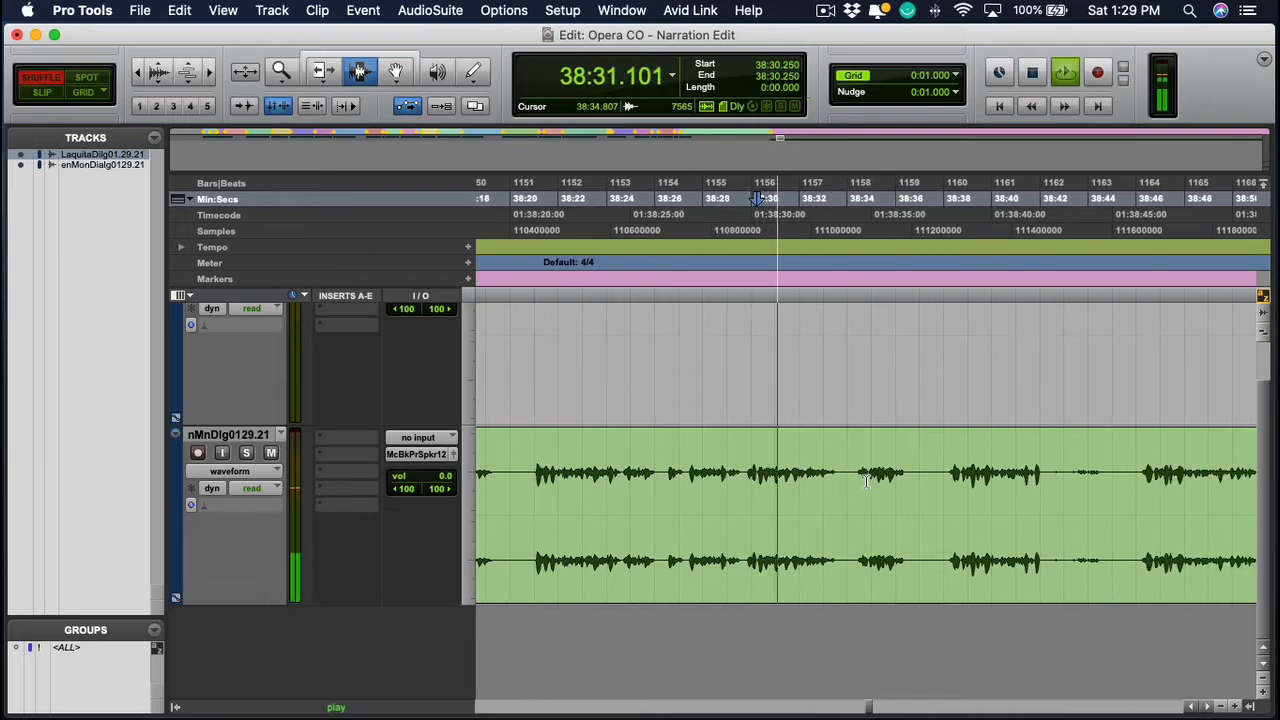
pyautogui.click(878, 475)
pyautogui.hscroll(2, 862, 477)
pyautogui.hscroll(1, 862, 477)
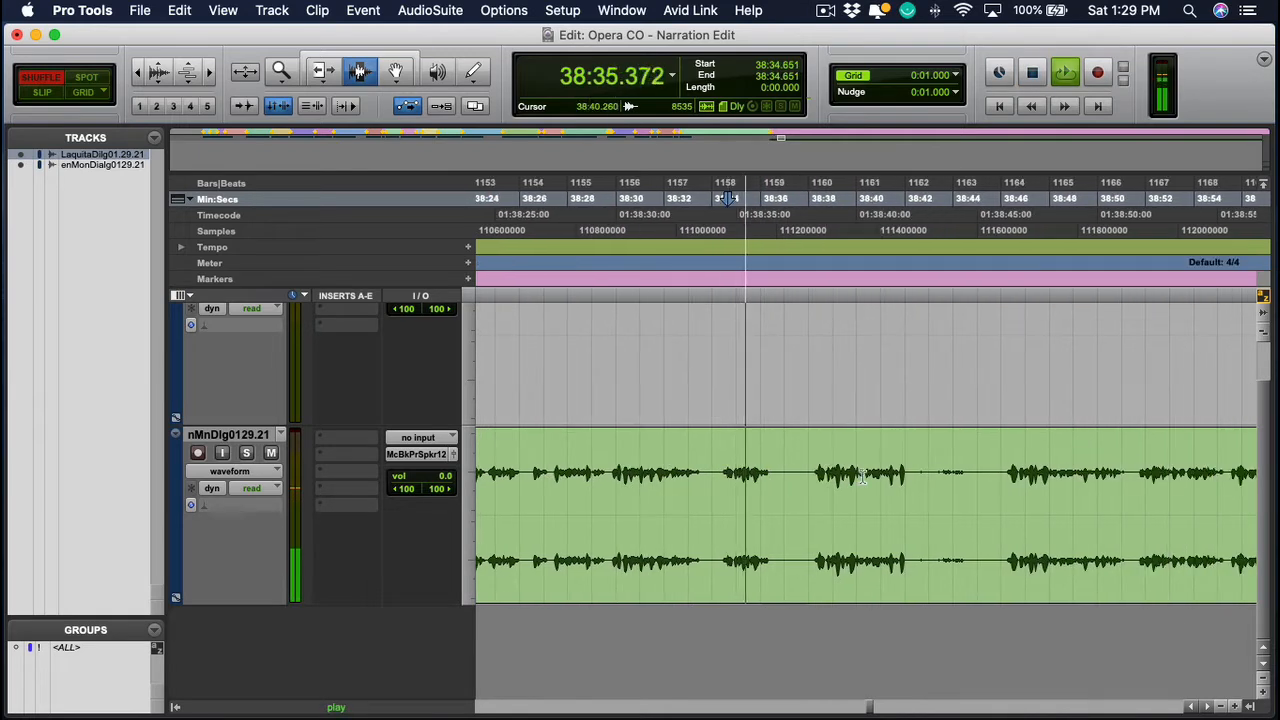
pyautogui.click(818, 475)
pyautogui.hscroll(2, 816, 475)
pyautogui.hscroll(2, 816, 475)
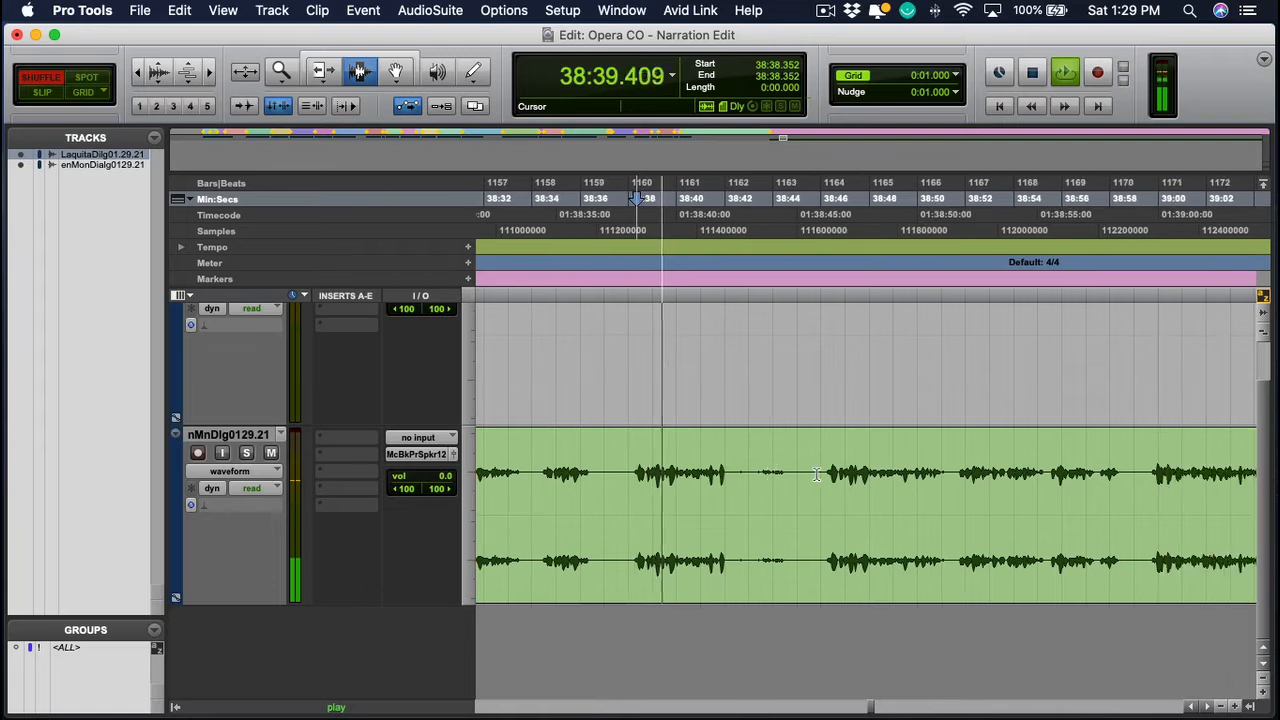
# Listen to the quiet section at about 38:43.4 and the phrases starting near 38:46.1 and 38:51.7
pyautogui.click(760, 480)
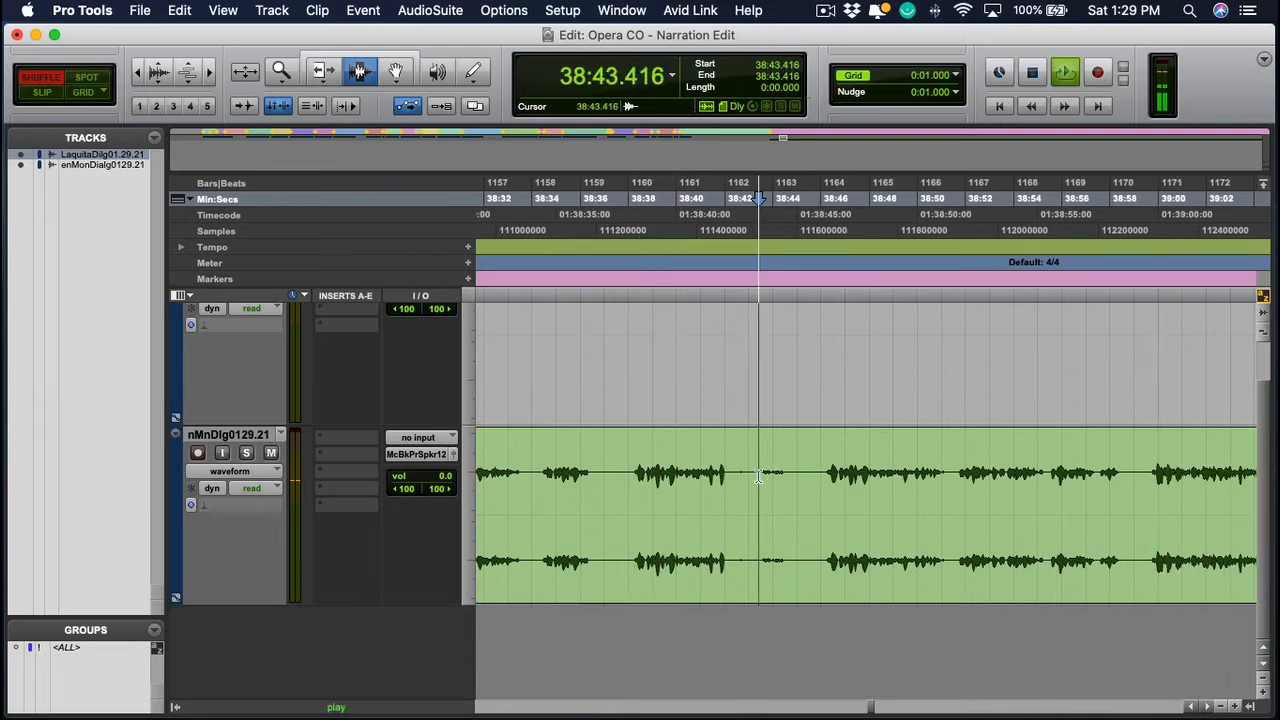
pyautogui.click(822, 485)
pyautogui.hscroll(1, 822, 485)
pyautogui.hscroll(4, 810, 485)
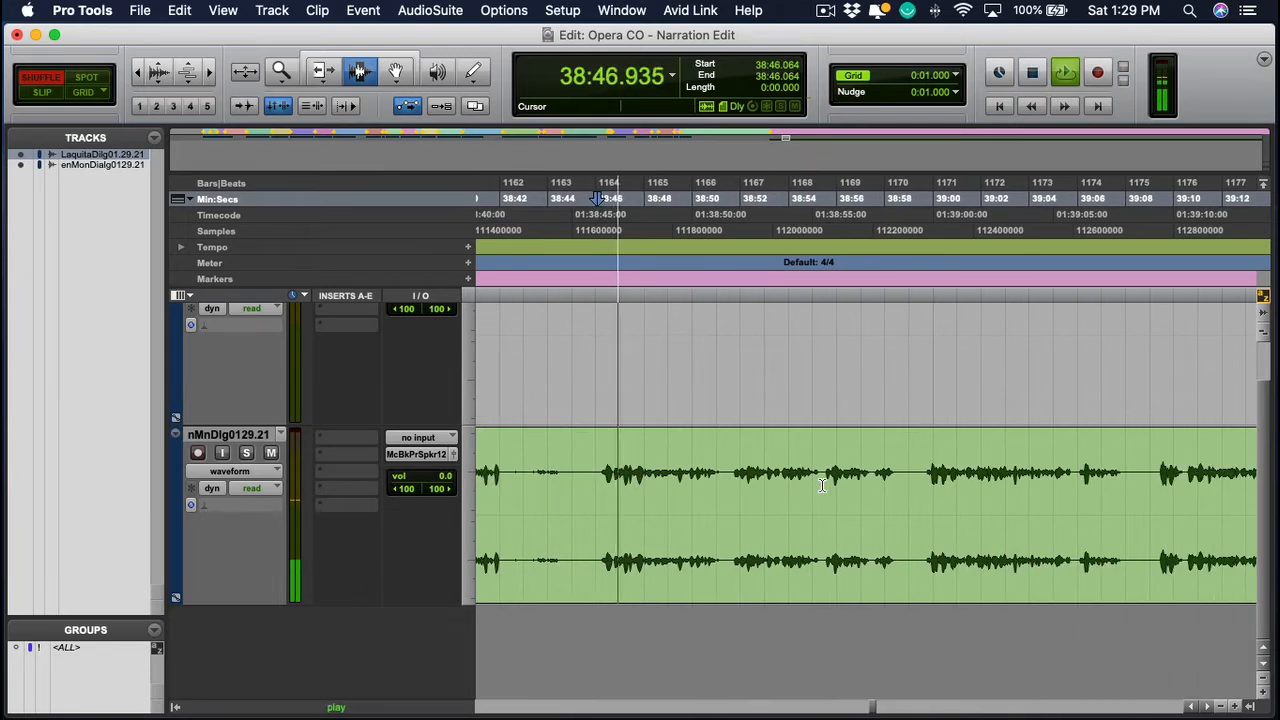
pyautogui.click(731, 484)
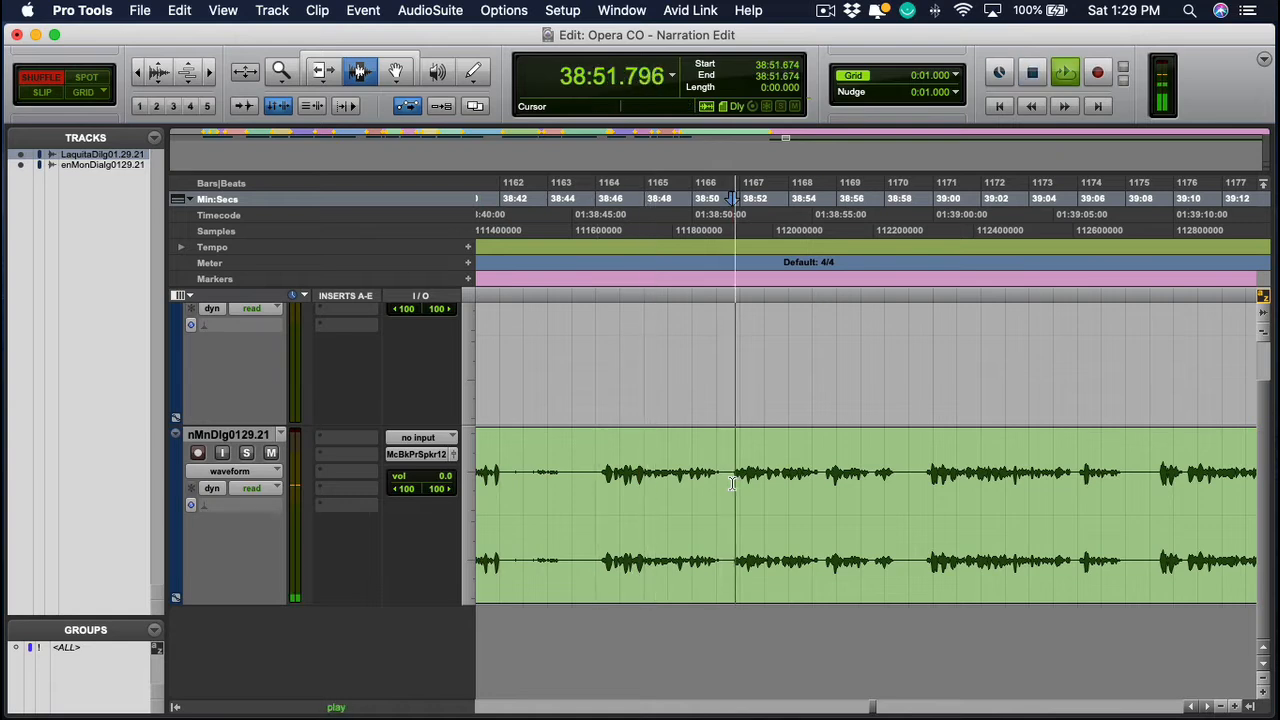
pyautogui.hscroll(2, 731, 484)
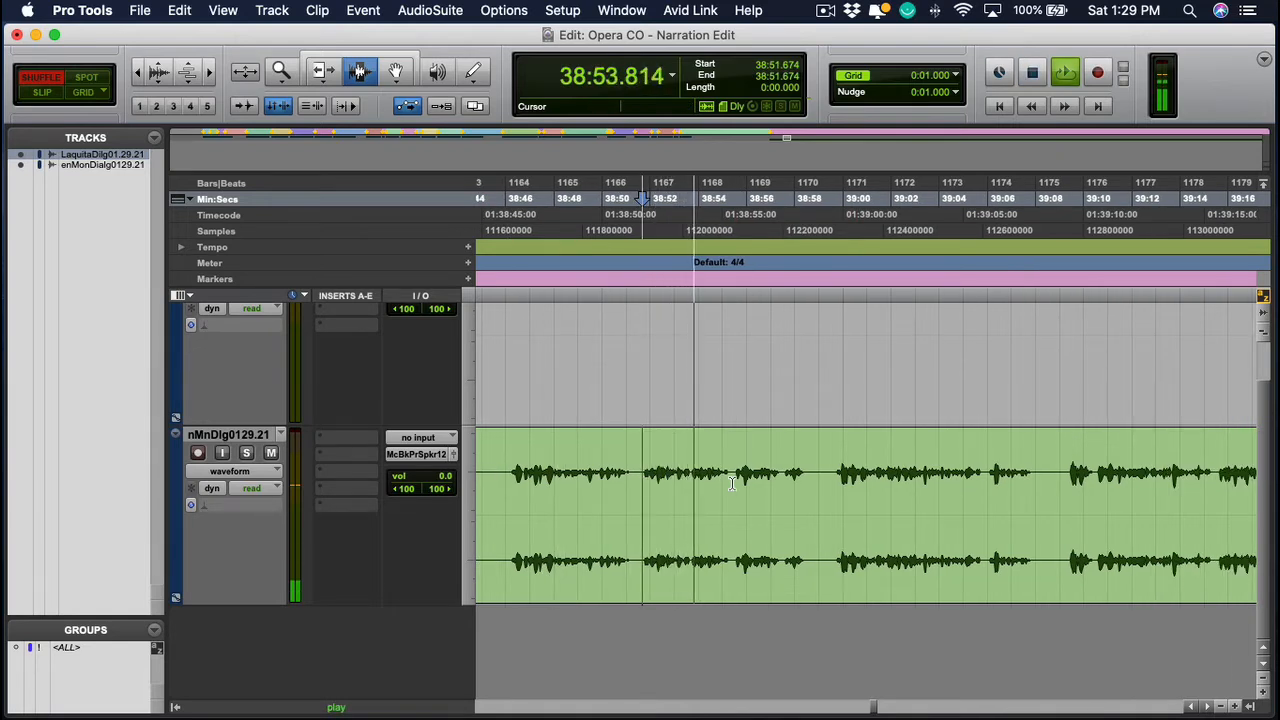
# Continue auditioning the recording from about 38:59.7, 39:06.2 and 39:09.4
pyautogui.hscroll(2, 735, 483)
pyautogui.click(745, 480)
pyautogui.hscroll(3, 744, 480)
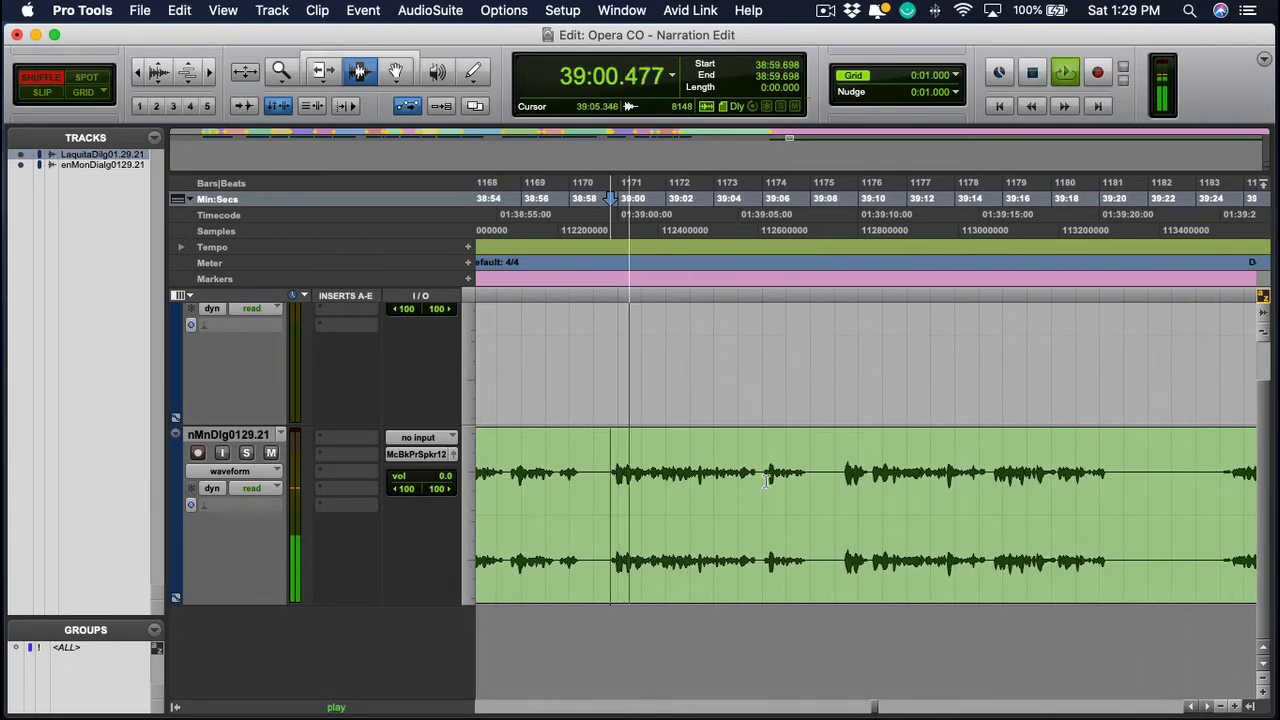
pyautogui.click(768, 480)
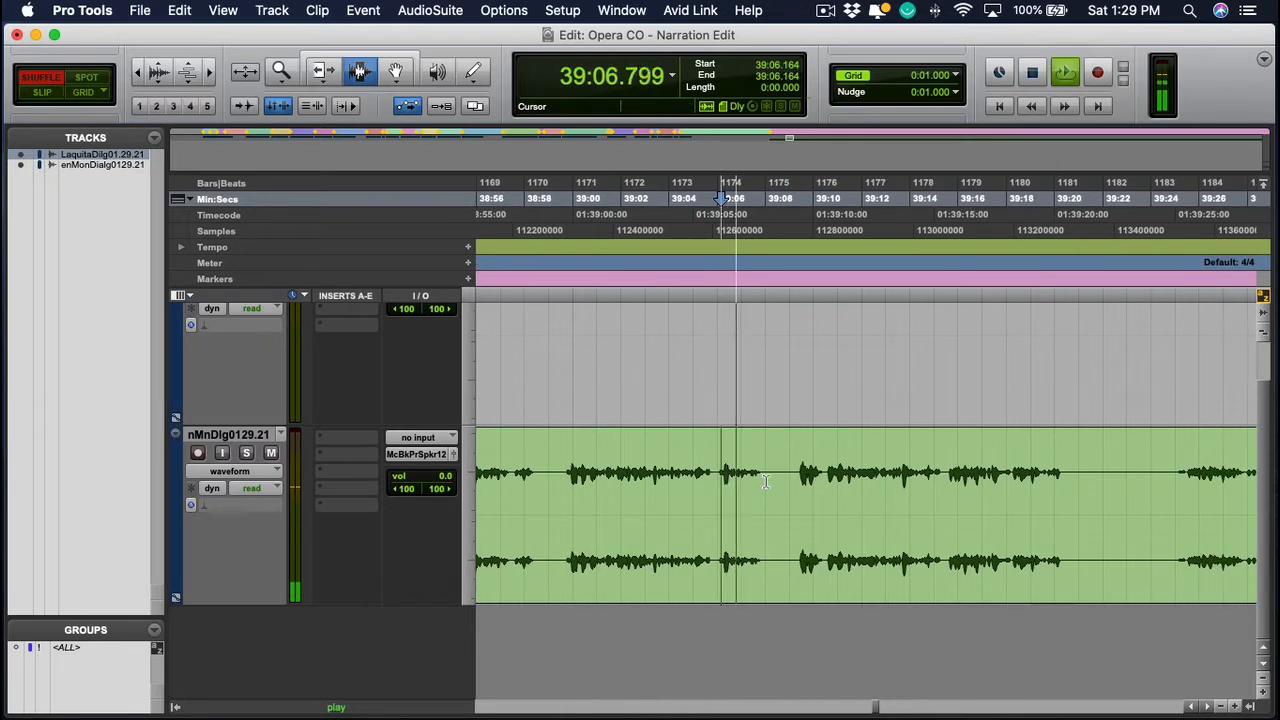
pyautogui.hscroll(3, 750, 480)
pyautogui.press('space')
pyautogui.click(709, 480)
pyautogui.press('space')
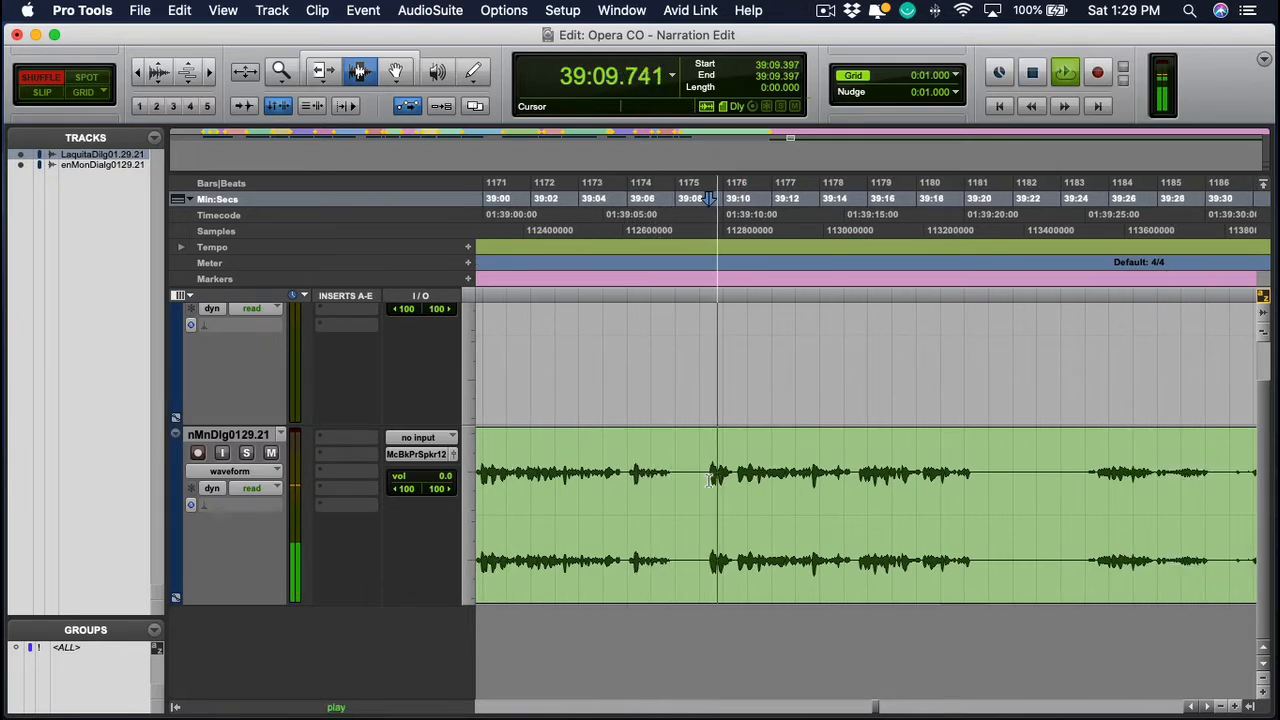
# Listen from about 39:15.4 and place the cursor at about 39:25.3, where speech resumes after the long silence
pyautogui.click(856, 489)
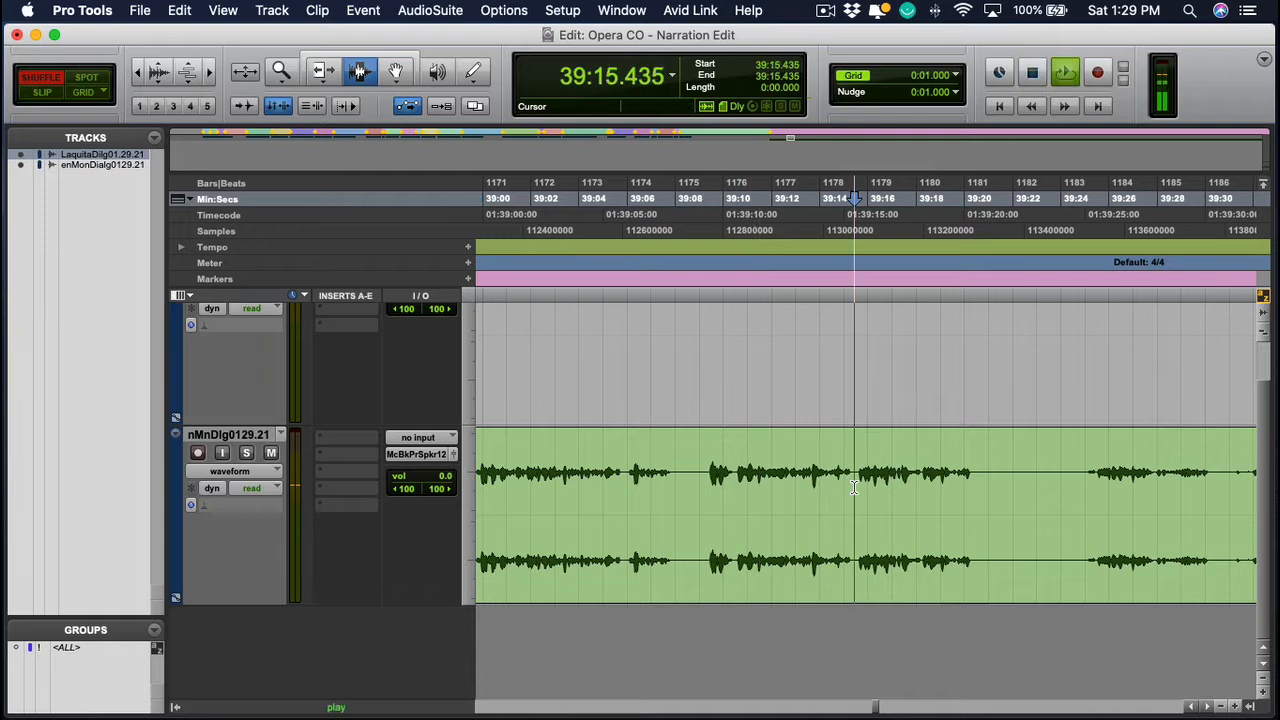
pyautogui.hscroll(2, 880, 485)
pyautogui.moveTo(891, 480); pyautogui.dragTo(996, 479)
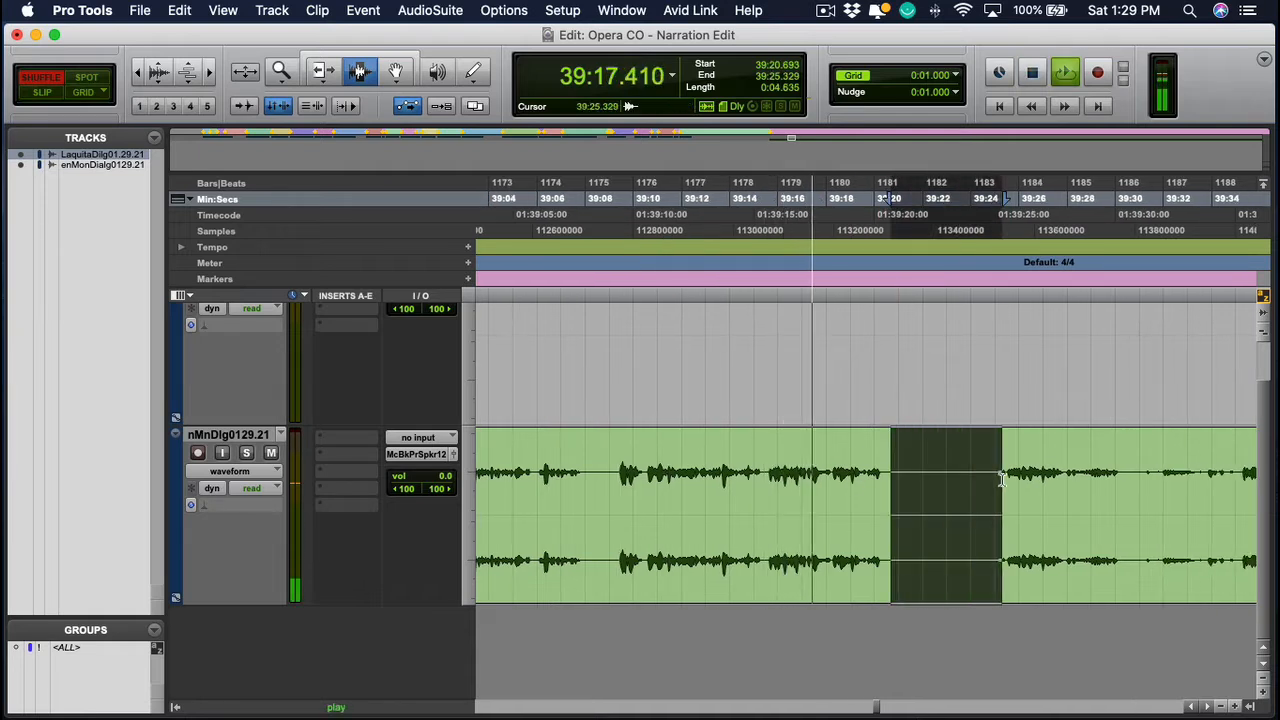
pyautogui.click(1003, 480)
pyautogui.hscroll(2, 920, 489)
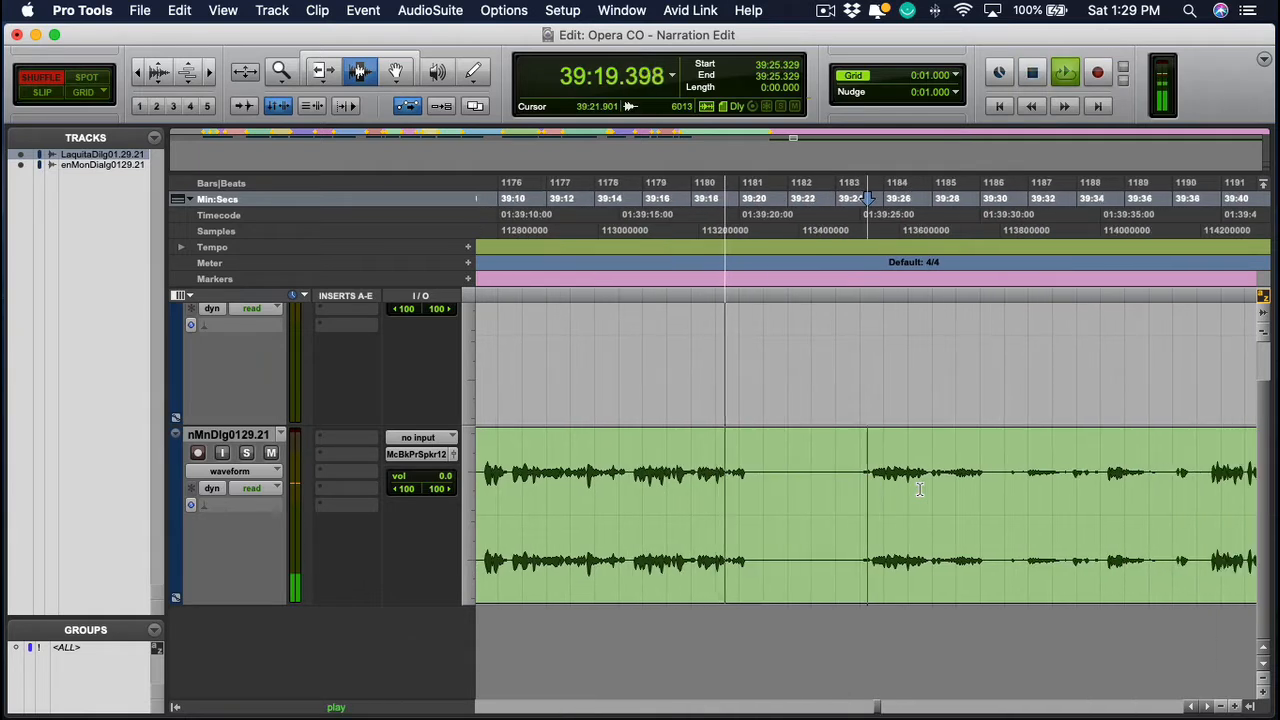
# Listen to the phrase after the long silence, starting playback from about 39:24.9
pyautogui.click(857, 475)
pyautogui.press('space')
pyautogui.press('space')
pyautogui.hscroll(2, 857, 476)
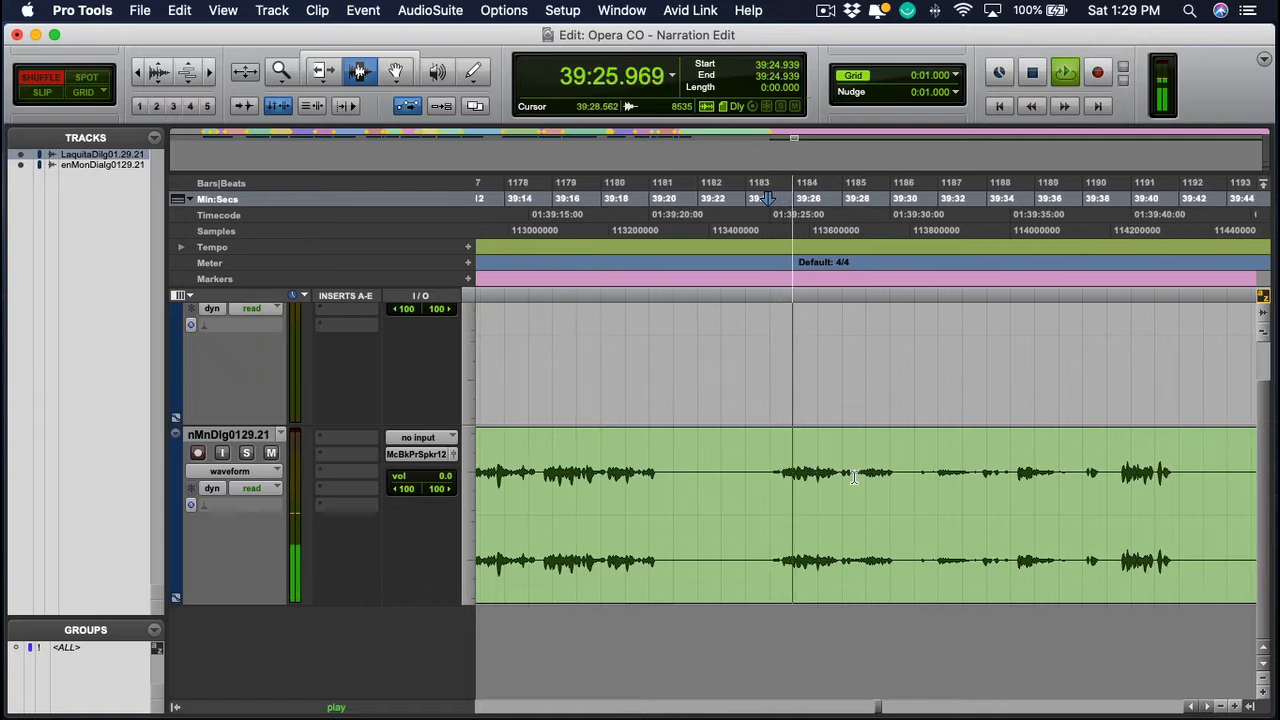
pyautogui.hscroll(2, 840, 483)
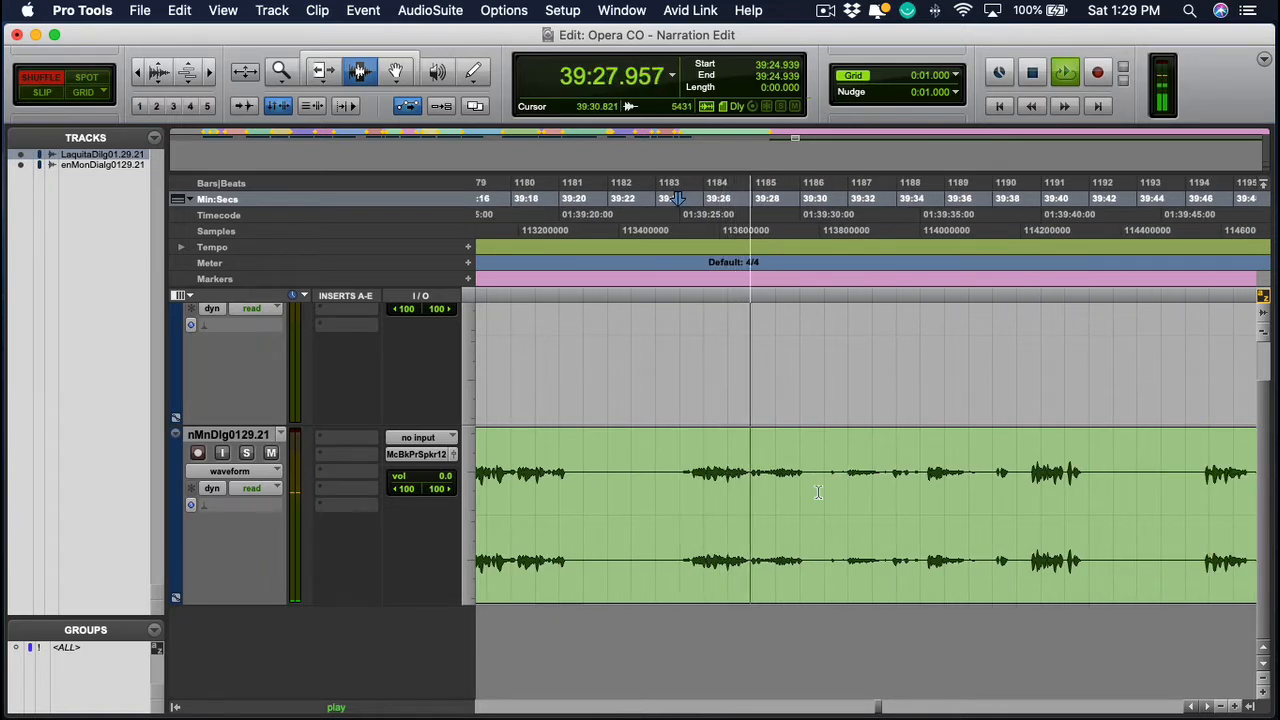
pyautogui.press('space')
# Switch to Slip mode and split the enMon Dialog clip in the silence at about 39:22.7
pyautogui.click(635, 498)
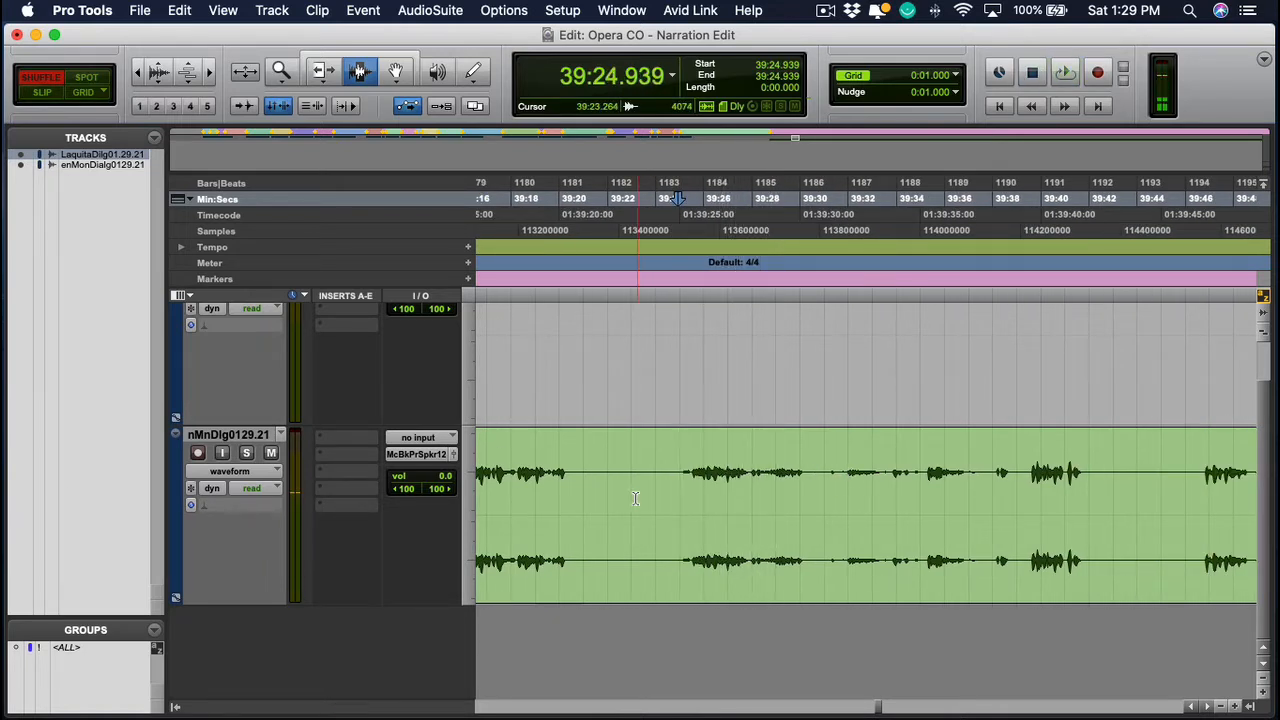
pyautogui.press('super+e')
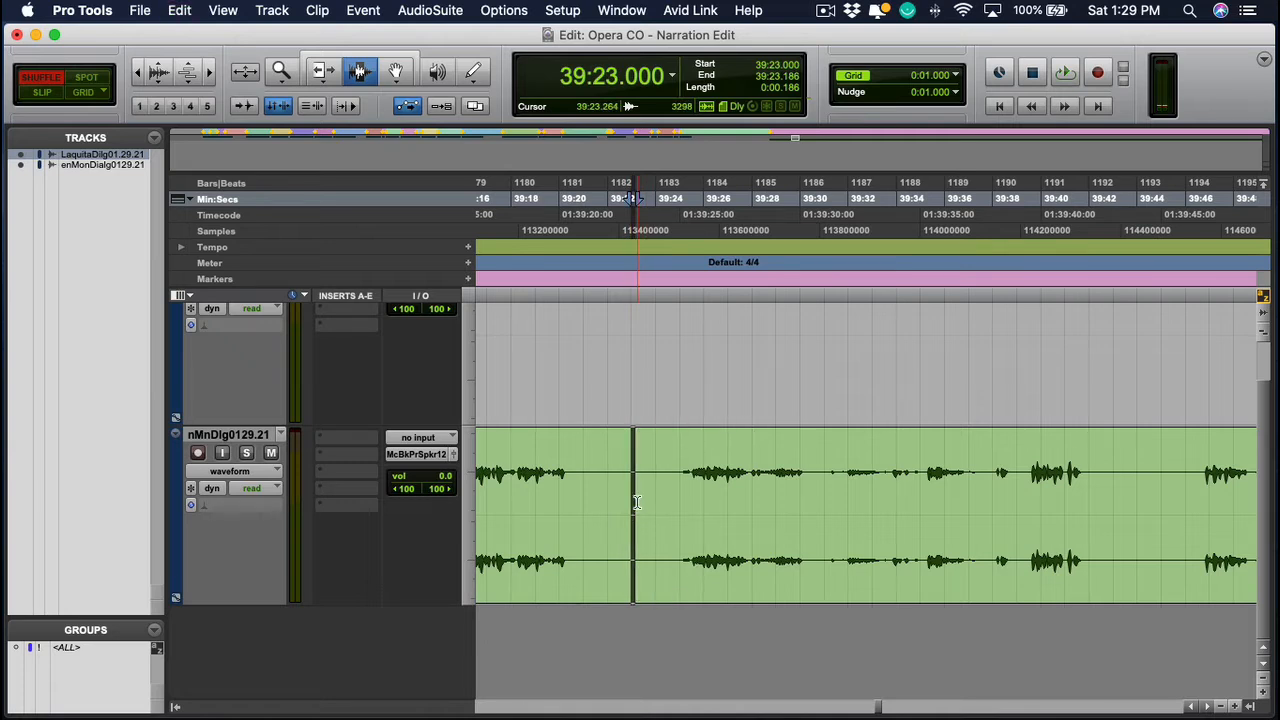
pyautogui.press('F2')
pyautogui.click(635, 500)
pyautogui.click(623, 497)
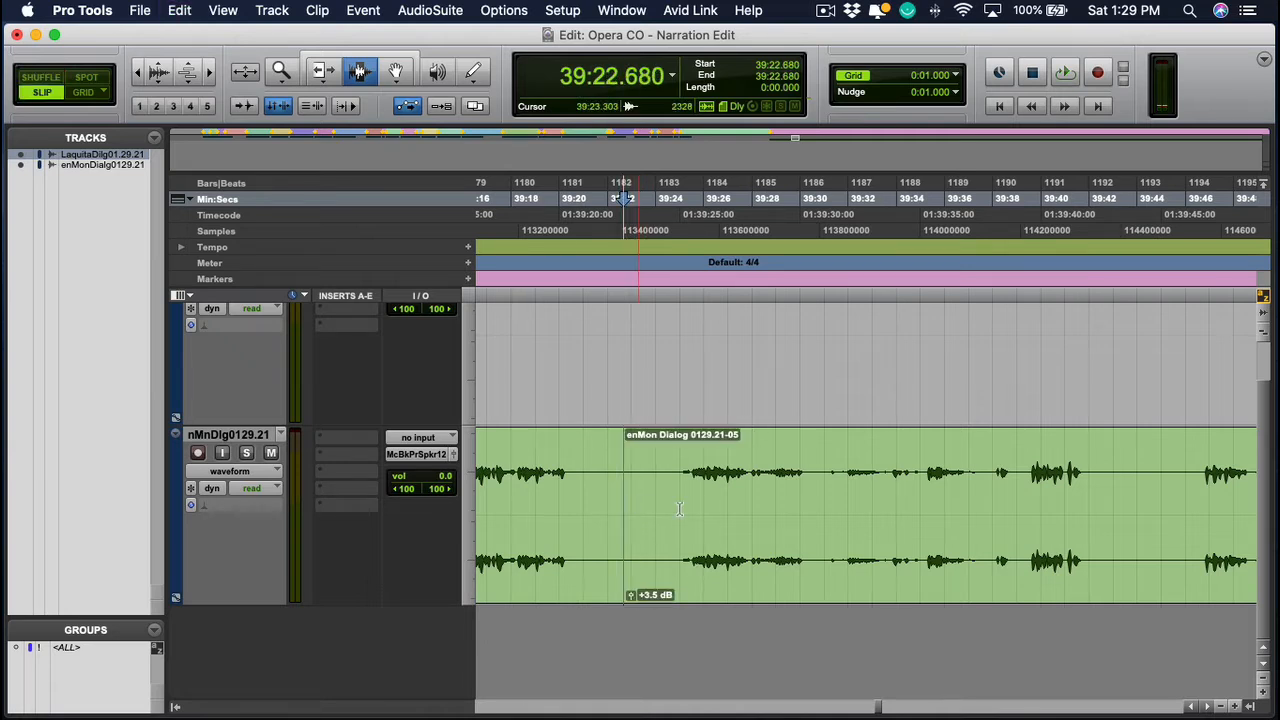
# Audition speech from about 39:25.8 and 39:39.6, and trim the start of the newly split clip to 39:39.196
pyautogui.hscroll(2, 709, 498)
pyautogui.click(653, 502)
pyautogui.press('space')
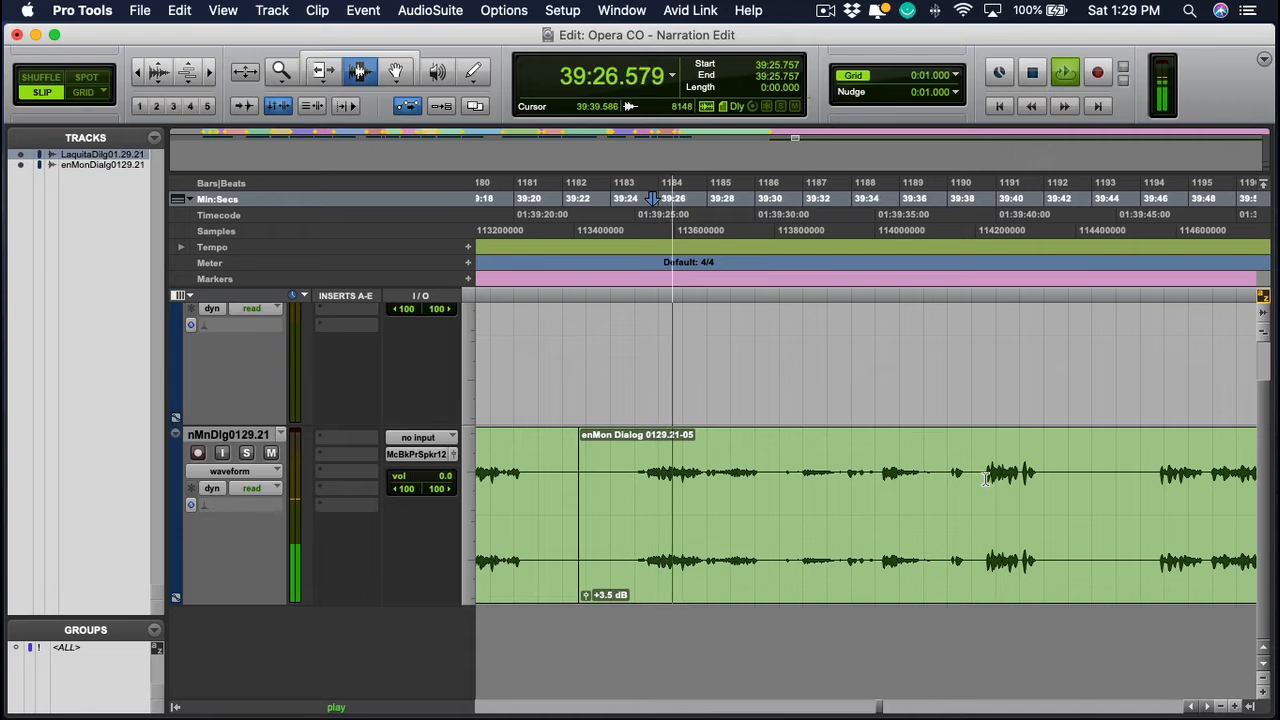
pyautogui.click(996, 477)
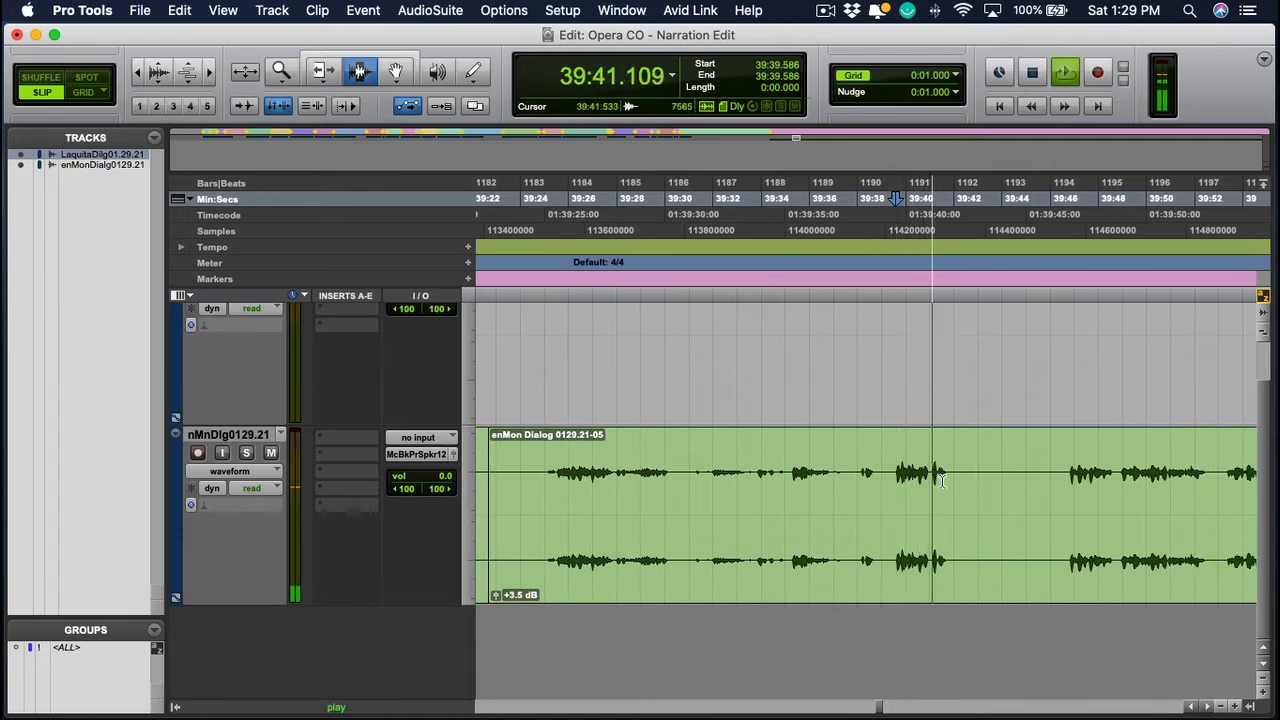
pyautogui.press('space')
pyautogui.click(886, 515)
pyautogui.press('a')
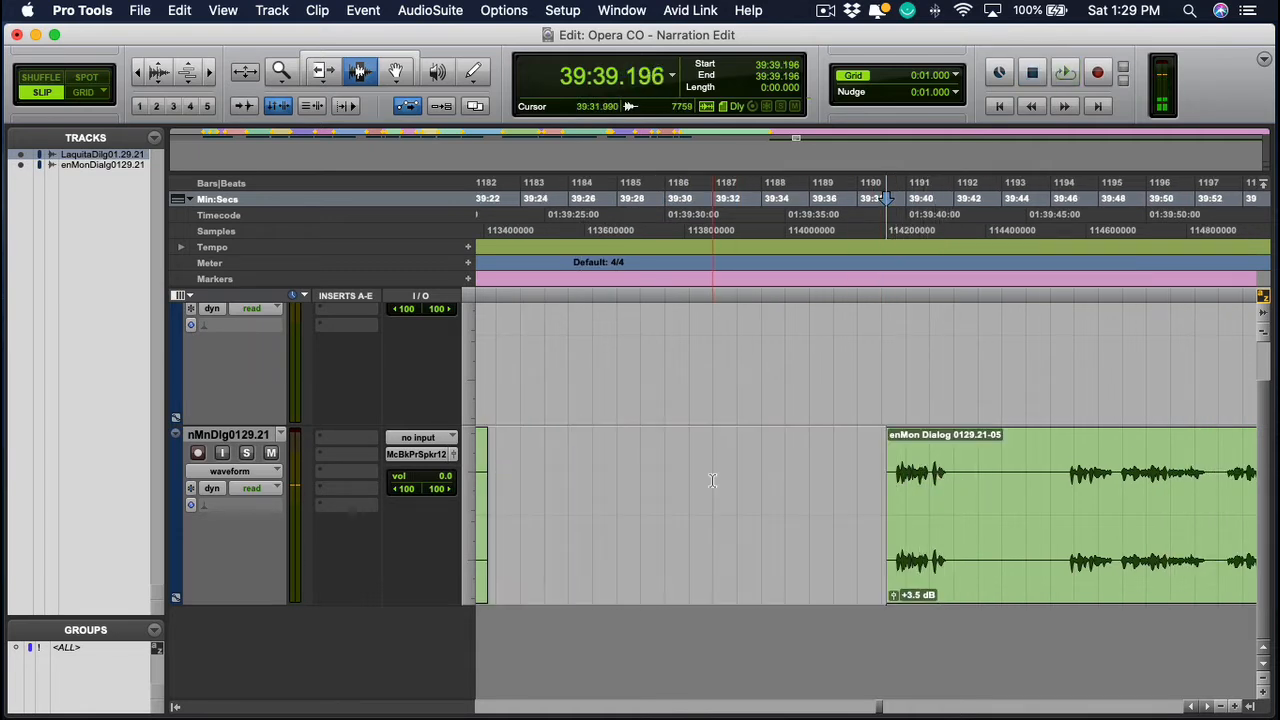
# Trim the end of the preceding enMon Dialog clip to 39:21.862, just after its last phrase
pyautogui.press('r')
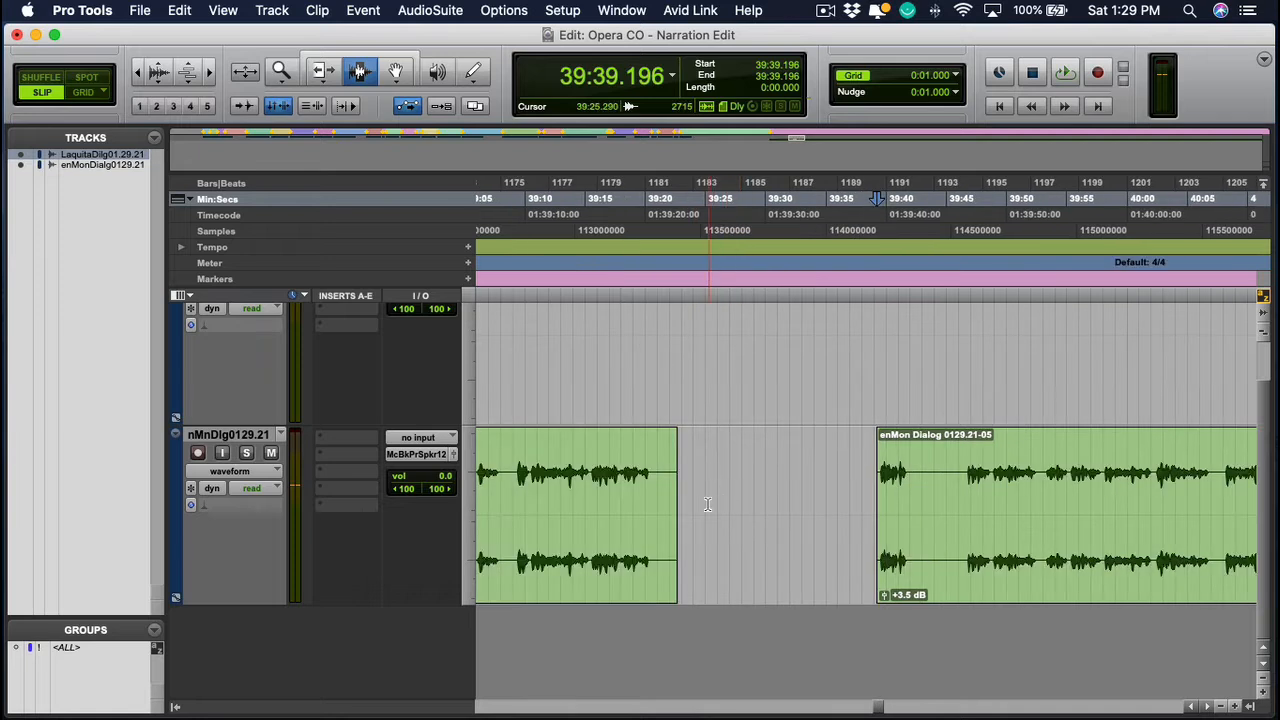
pyautogui.click(668, 490)
pyautogui.press('s')
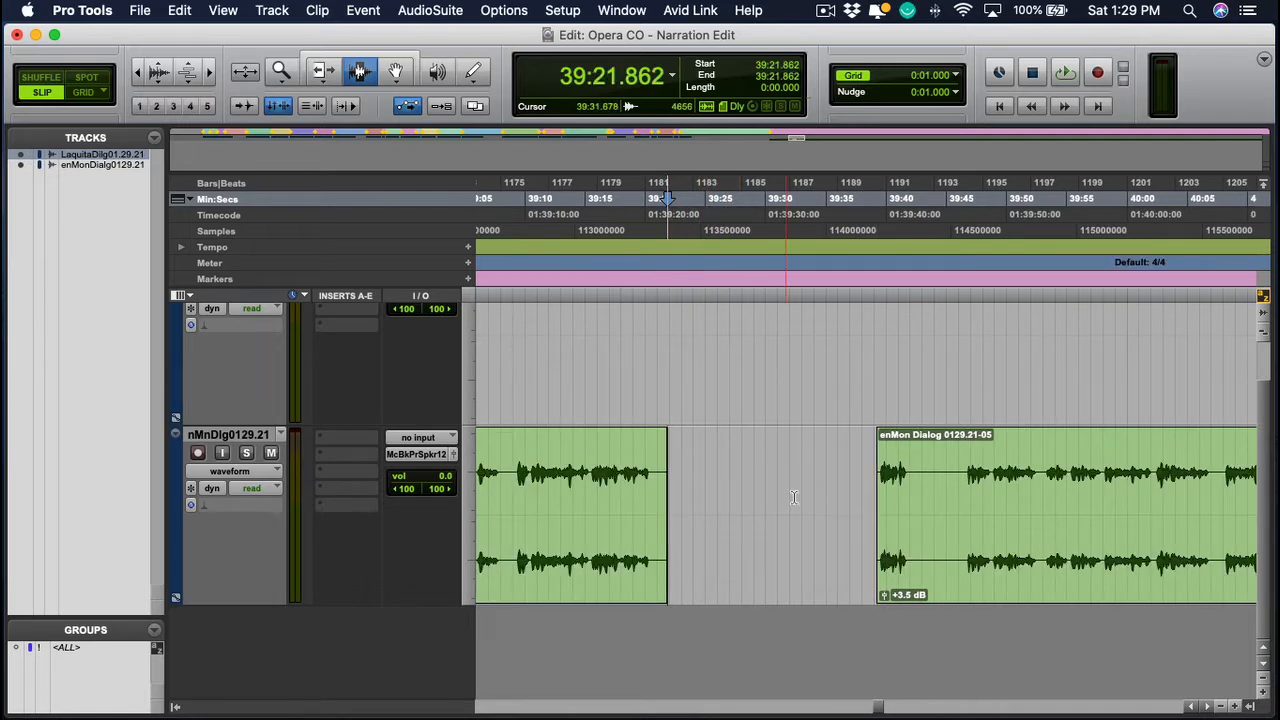
# Examine the full extent of the "As Late as 1800 - Take 1" clips, marking the span from about 37:50.5 to 39:29.9
pyautogui.hscroll(-3, 807, 507)
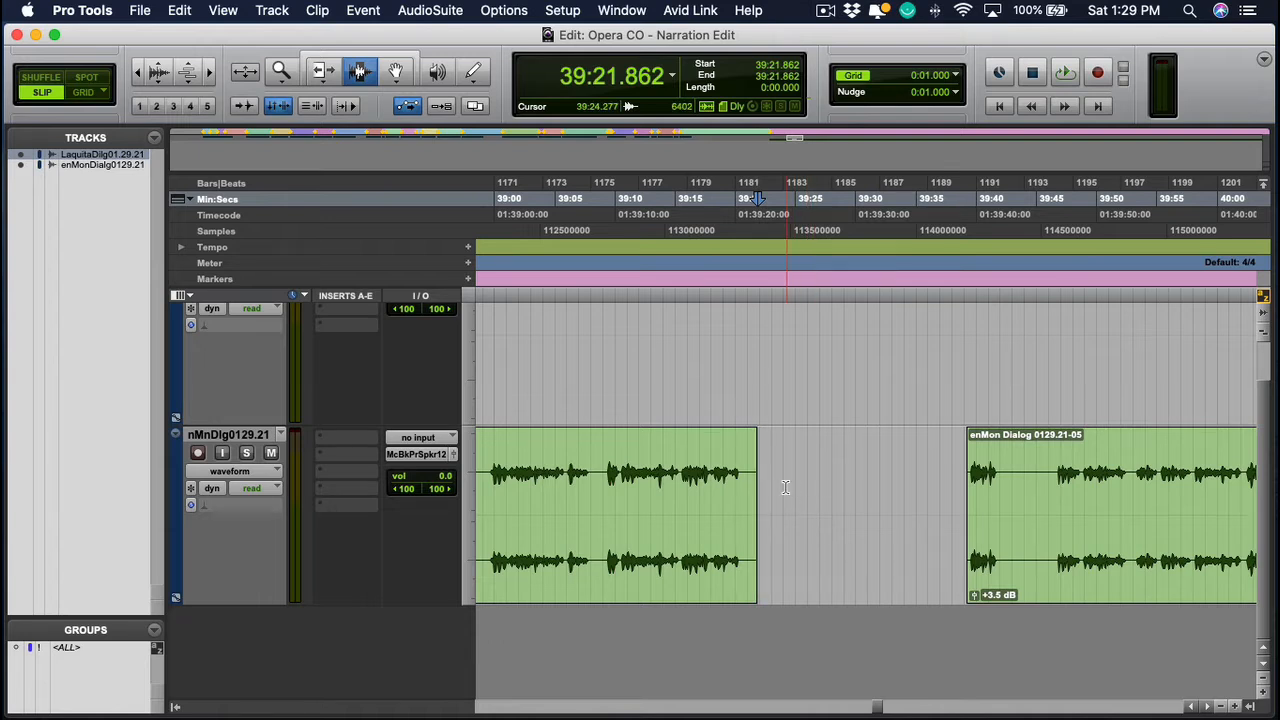
pyautogui.hscroll(-6, 777, 491)
pyautogui.click(777, 491)
pyautogui.press('r')
pyautogui.press('r')
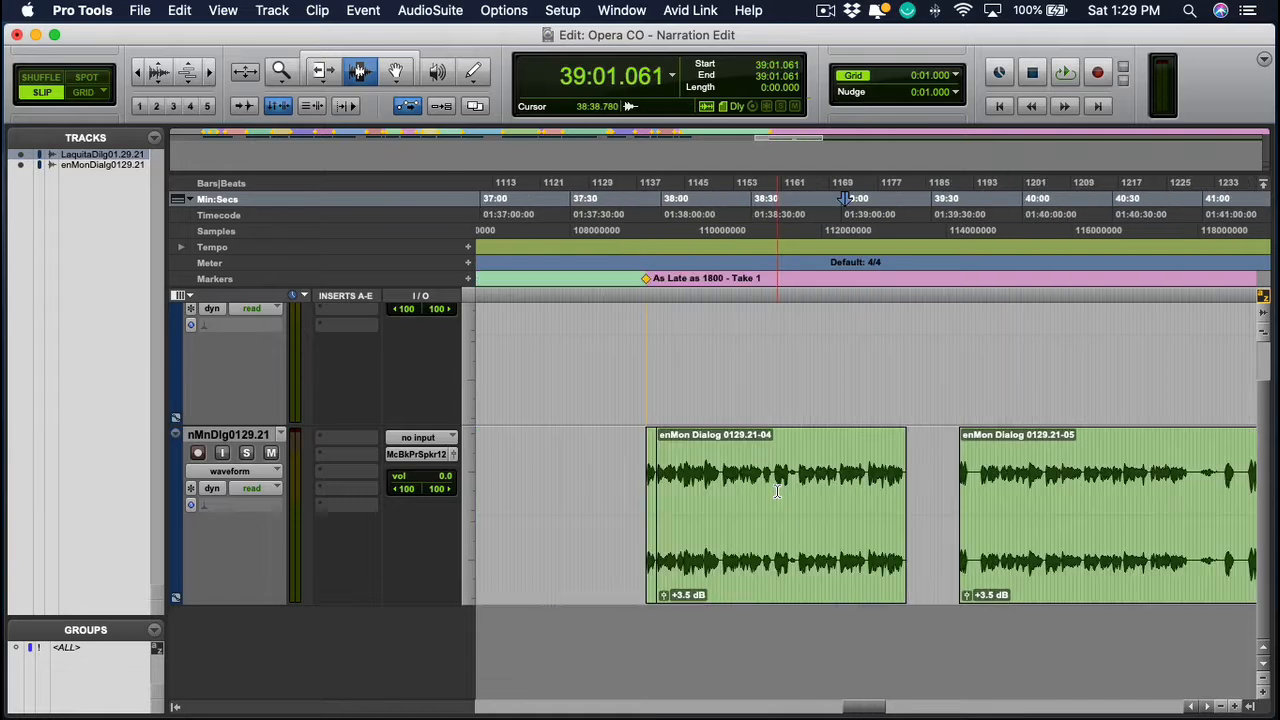
pyautogui.hscroll(-2, 773, 491)
pyautogui.click(676, 483)
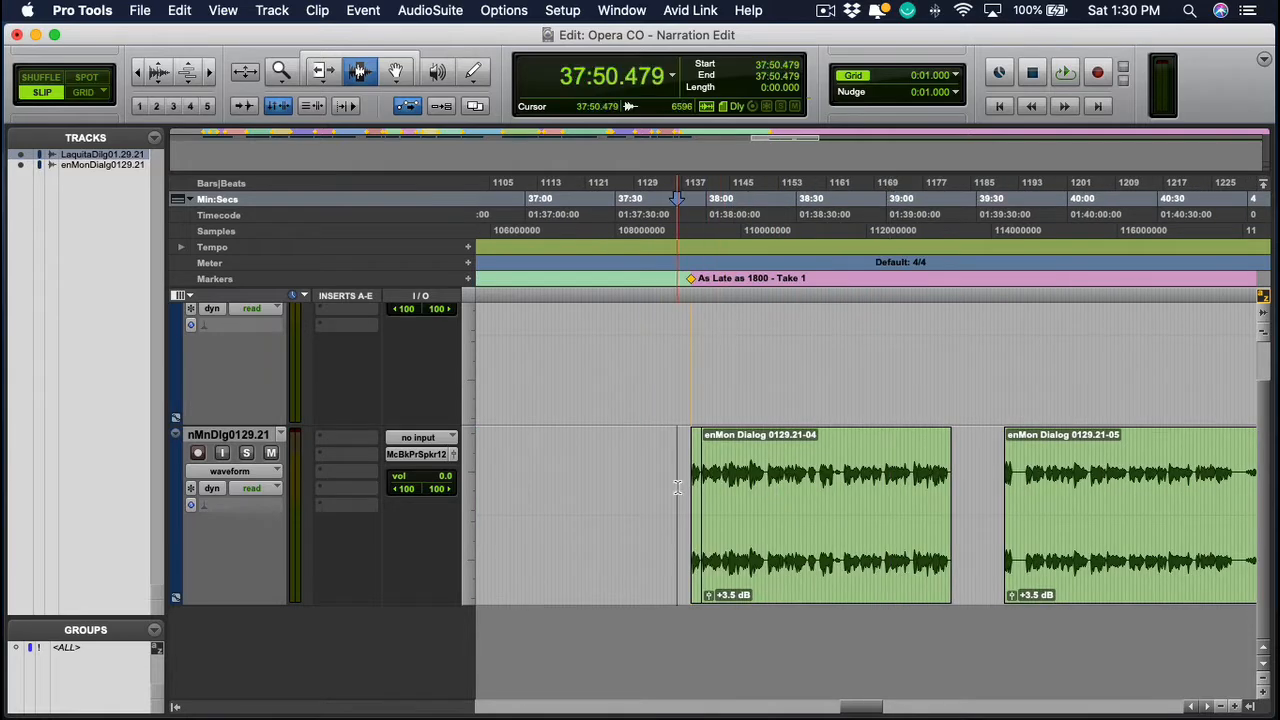
pyautogui.moveTo(677, 487); pyautogui.dragTo(978, 487)
pyautogui.click(976, 487)
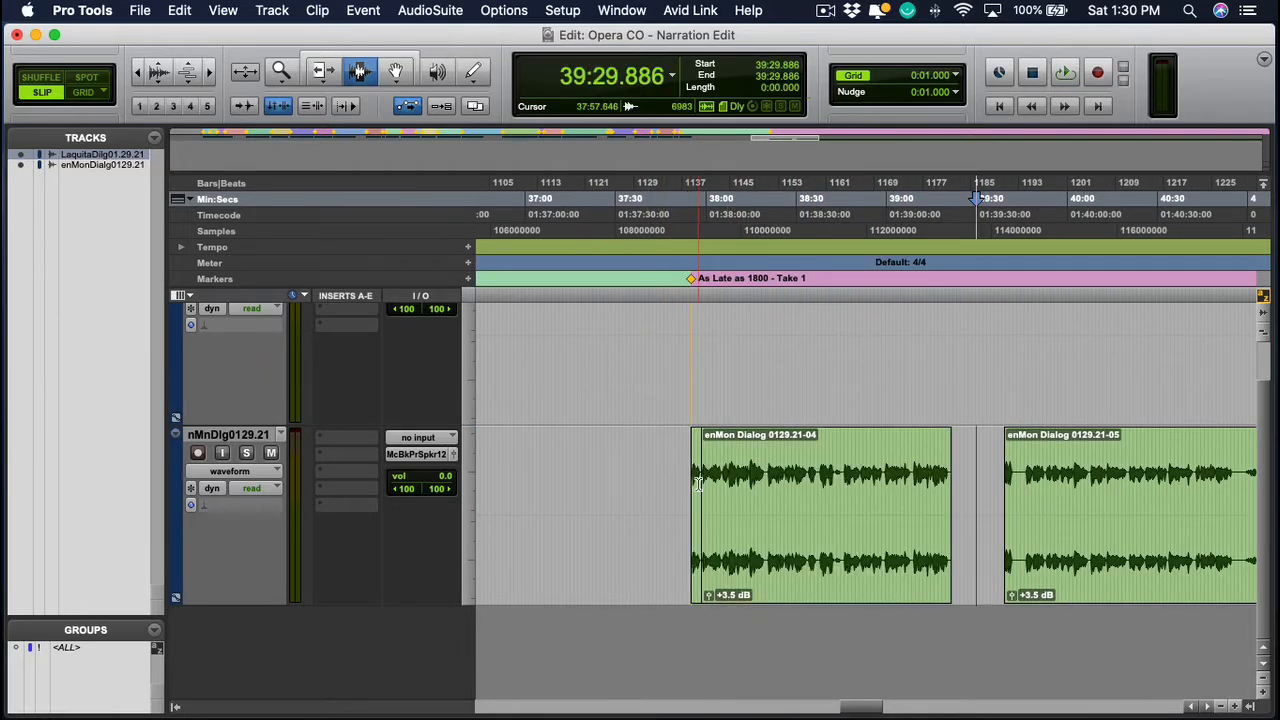
# Examine the short clip at the start of Take 1 and place the cursor at about 37:54.8
pyautogui.moveTo(702, 484); pyautogui.dragTo(689, 484)
pyautogui.press('space')
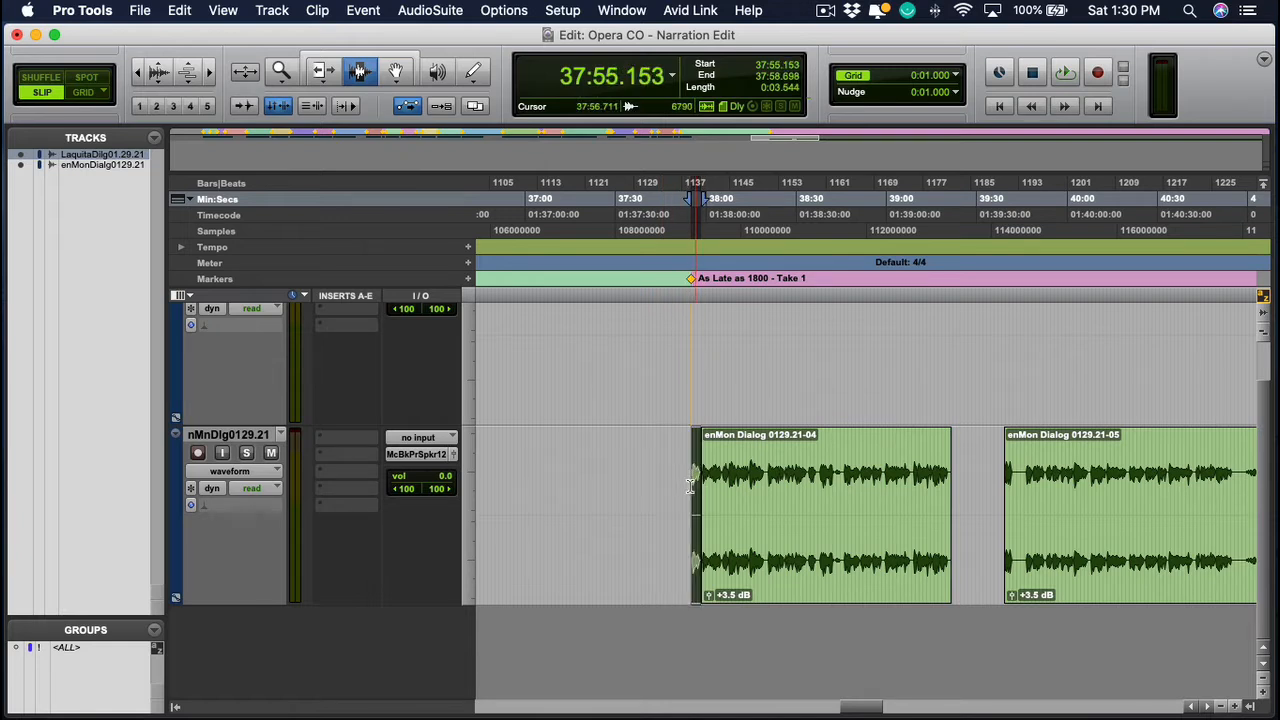
pyautogui.click(686, 487)
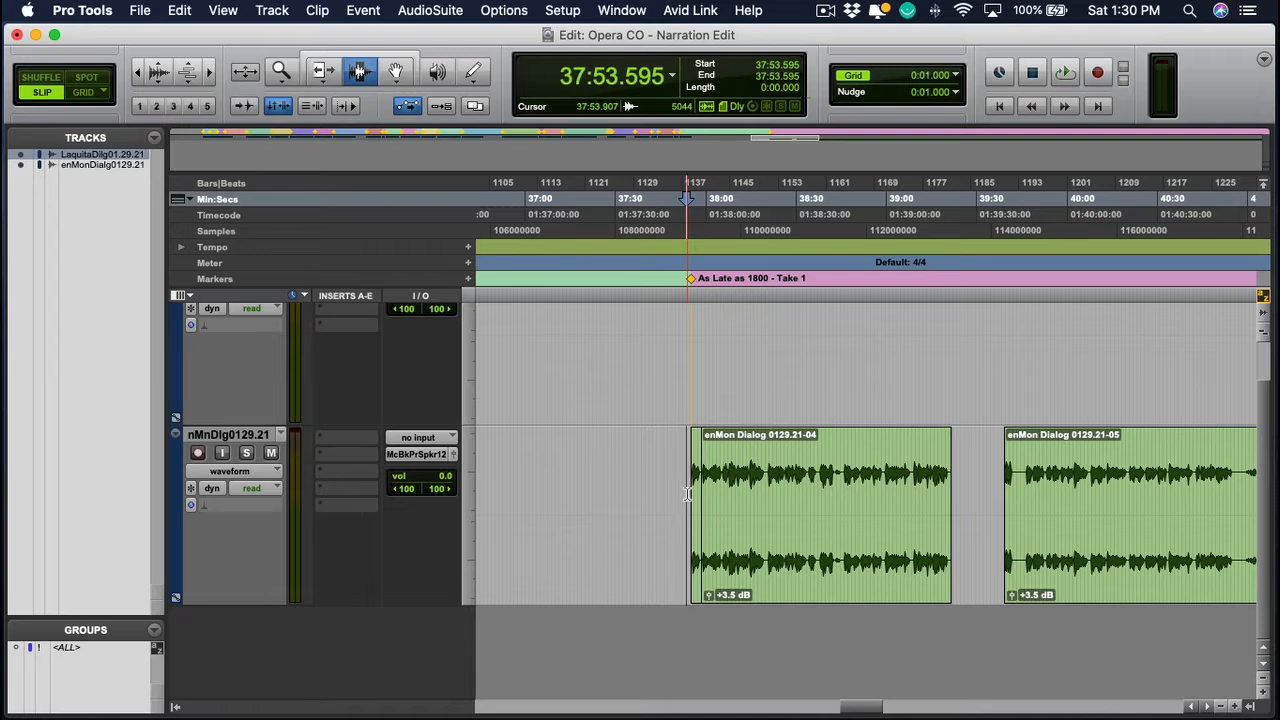
pyautogui.click(689, 490)
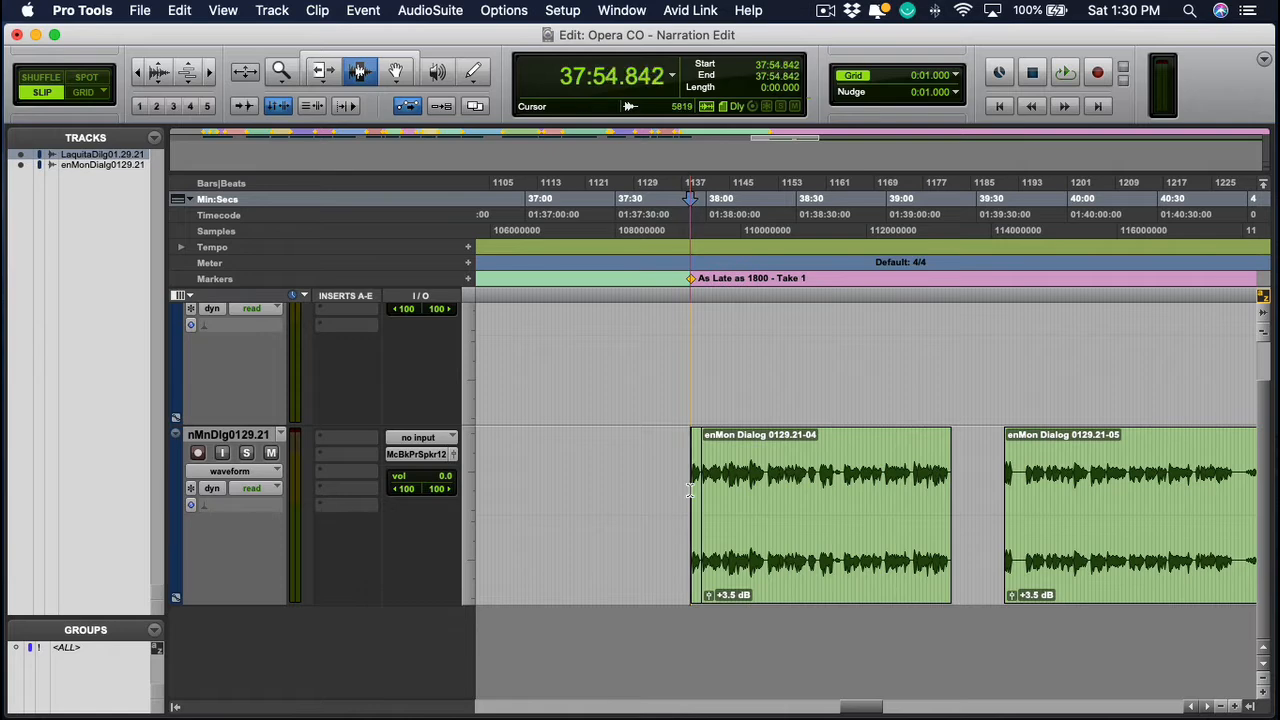
pyautogui.hscroll(-3, 775, 511)
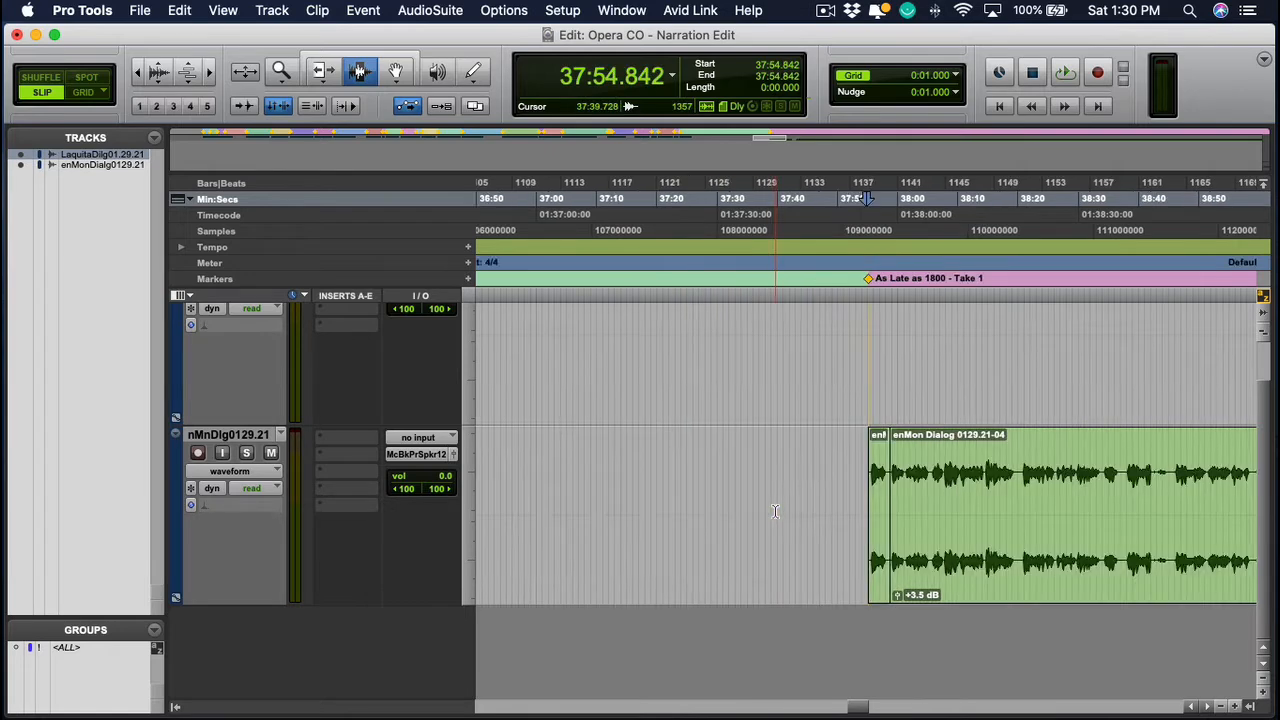
# Listen to the start of the second take from about 39:38.8
pyautogui.hscroll(8, 780, 505)
pyautogui.click(702, 473)
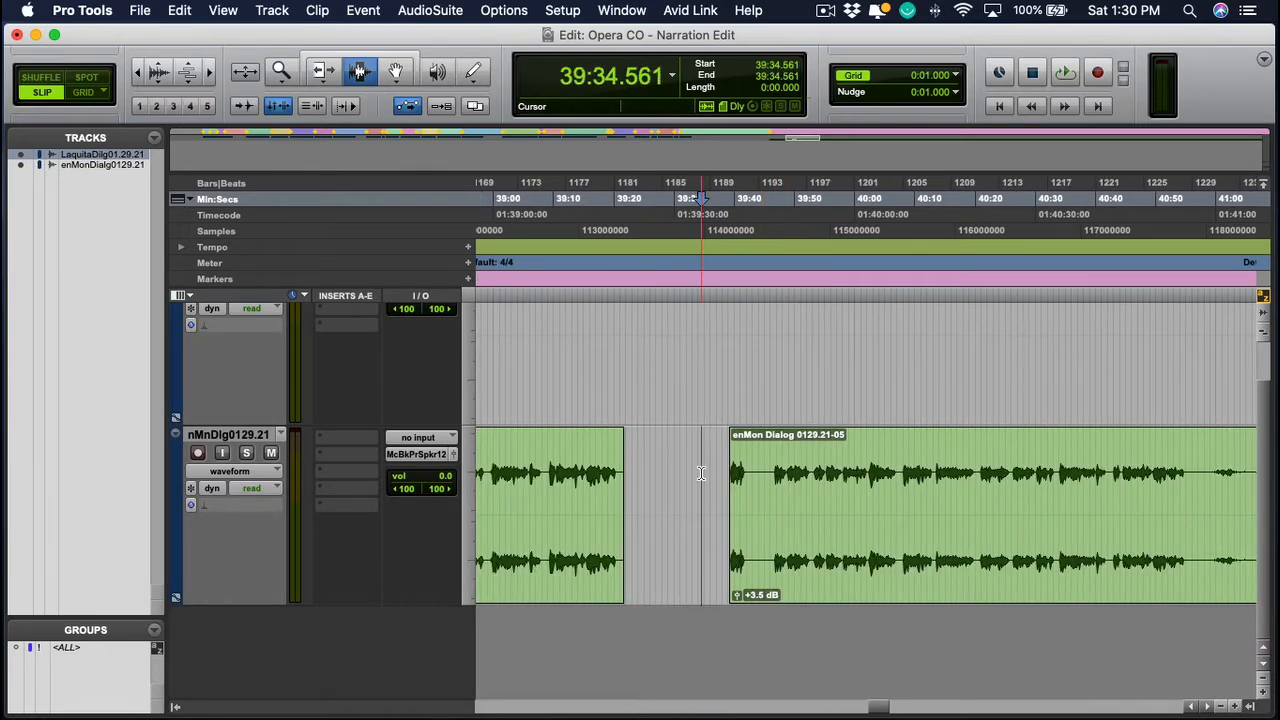
pyautogui.press('space')
pyautogui.click(727, 478)
pyautogui.press('space')
pyautogui.press('space')
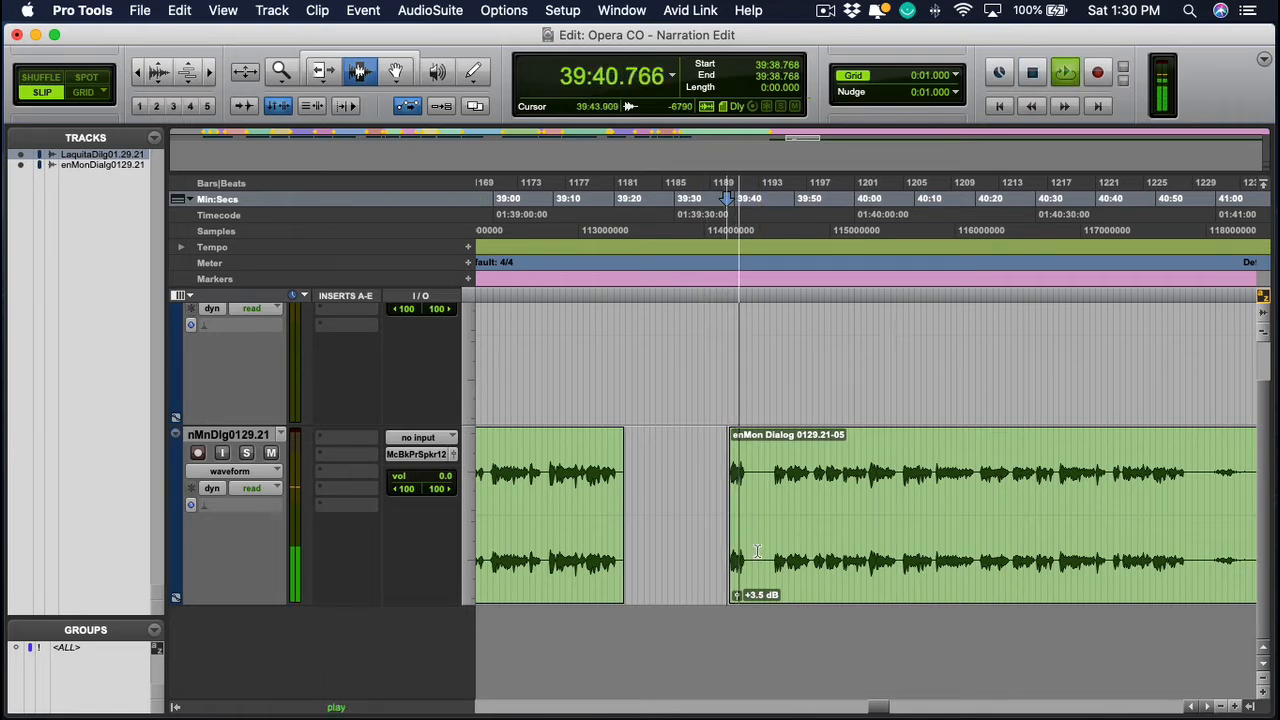
pyautogui.press('space')
# Copy the name "As Late as 1800 - Take 1" from that marker's memory location settings
pyautogui.hscroll(-4, 738, 506)
pyautogui.scroll(1, 738, 506)
pyautogui.hscroll(-6, 737, 505)
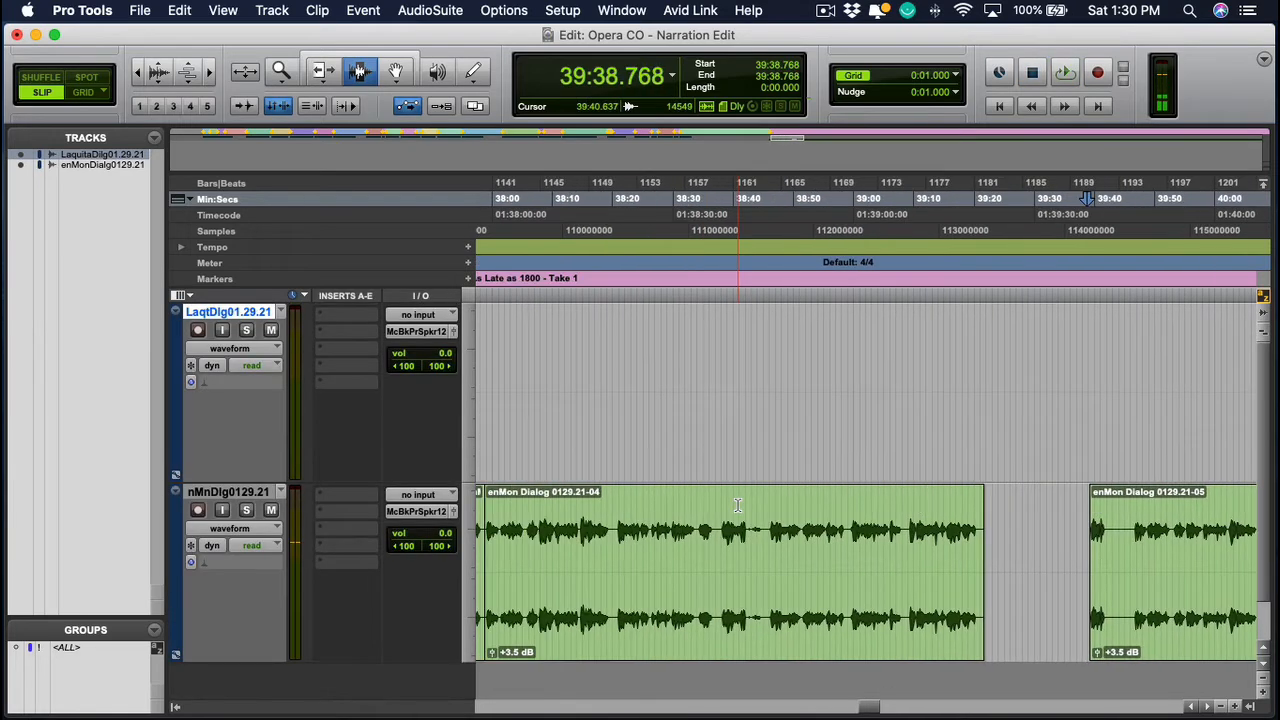
pyautogui.click(561, 284)
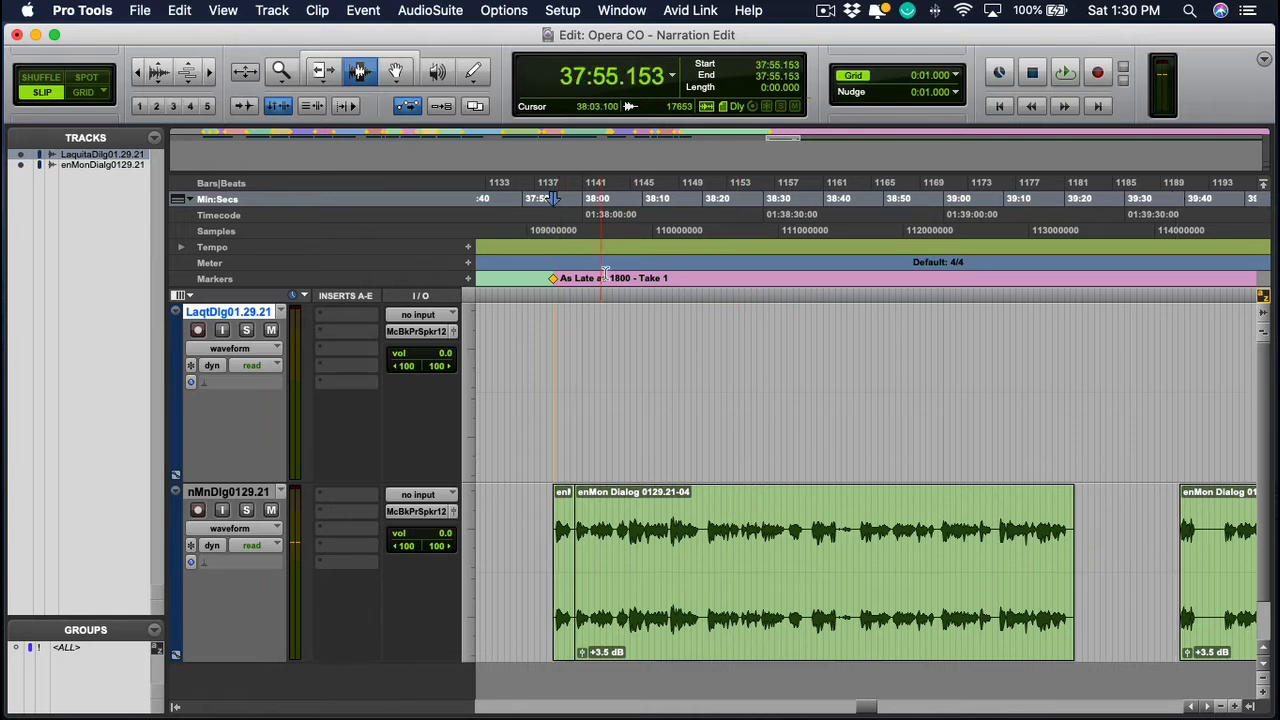
pyautogui.doubleClick(561, 284)
pyautogui.press('super+c')
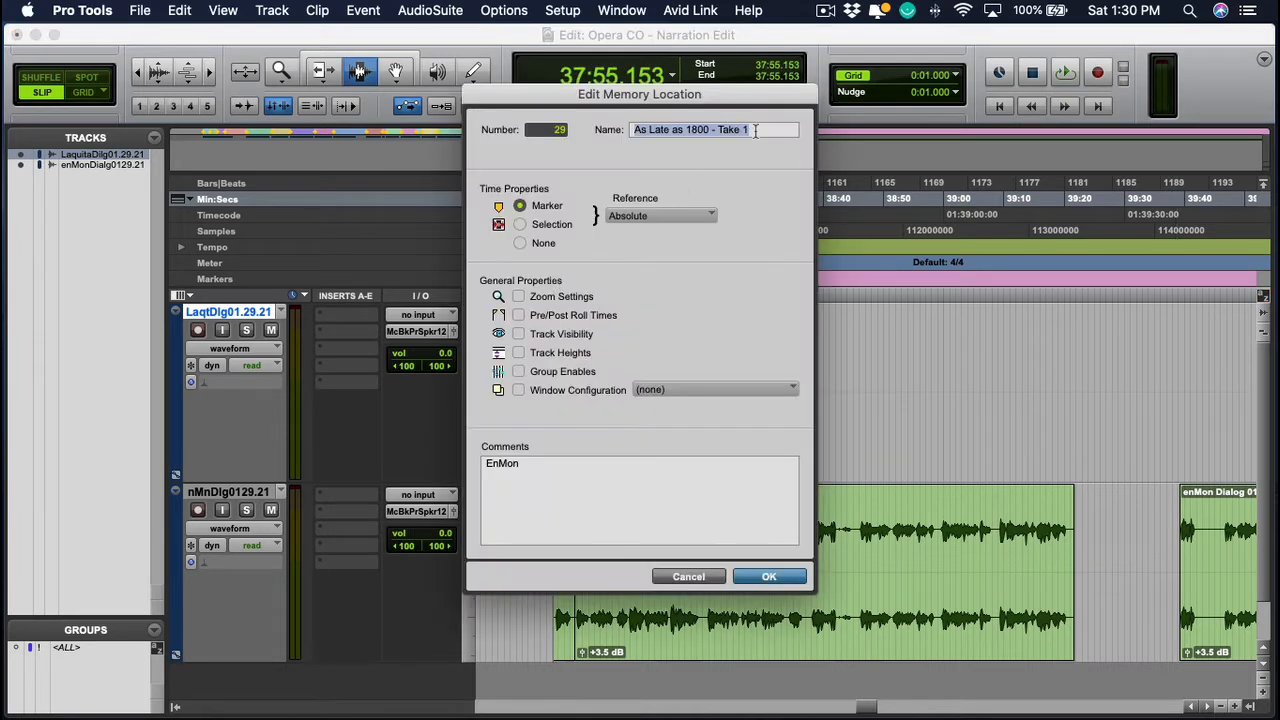
pyautogui.click(755, 578)
# Create a marker at 39:39.196 named "As Late as 1800 - Take 2" with the comment "EnMon"
pyautogui.click(1129, 520)
pyautogui.hscroll(2, 1129, 520)
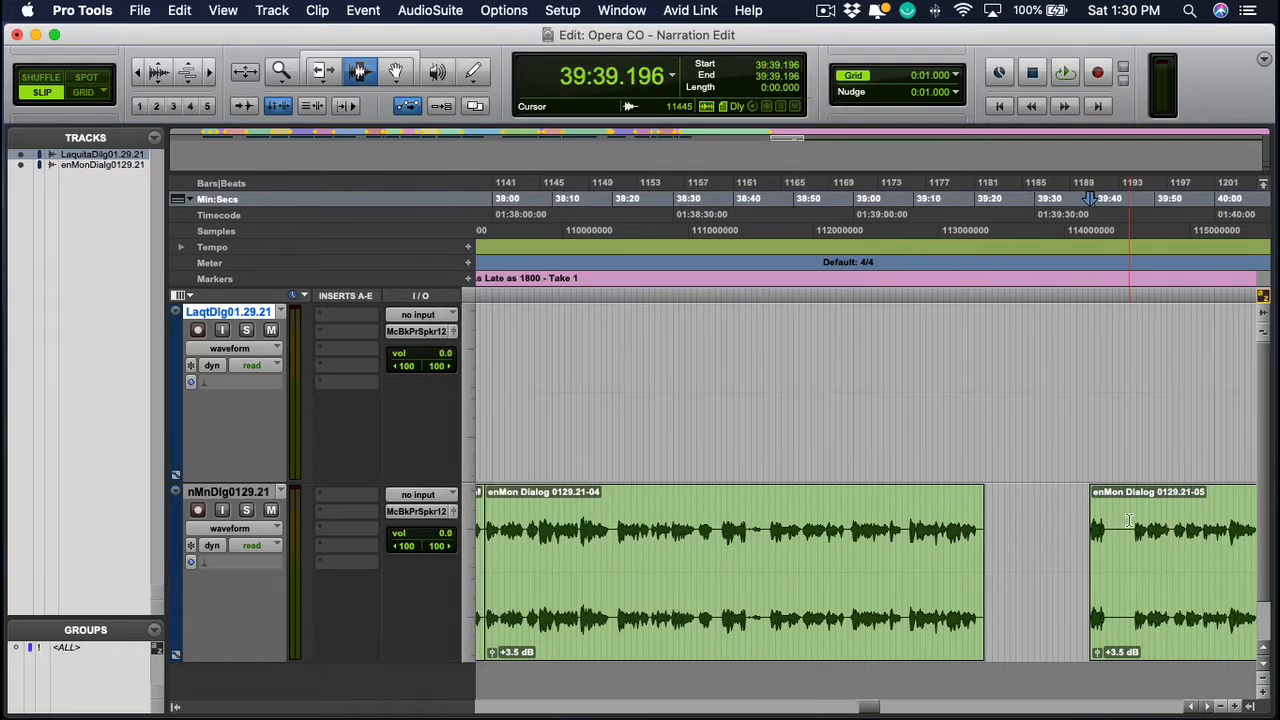
pyautogui.hscroll(1, 1129, 520)
pyautogui.press('KP_Enter')
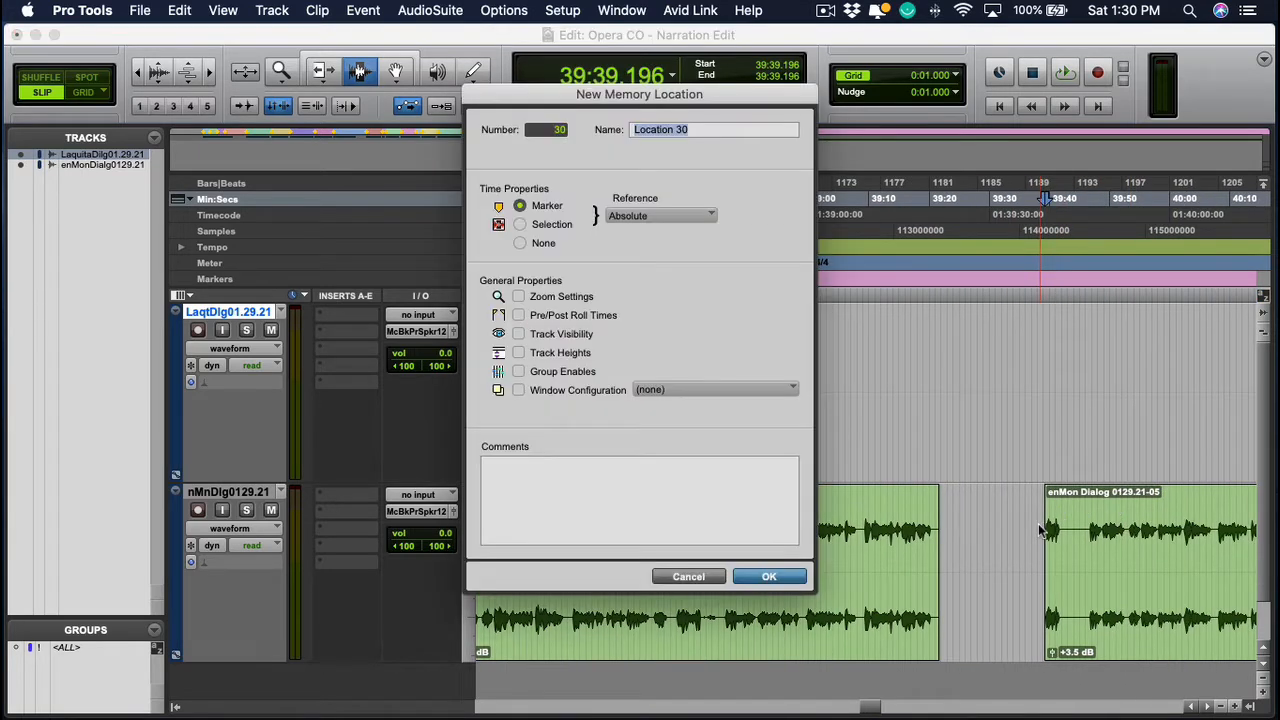
pyautogui.press('super+v')
pyautogui.press('BackSpace')
pyautogui.write('2')
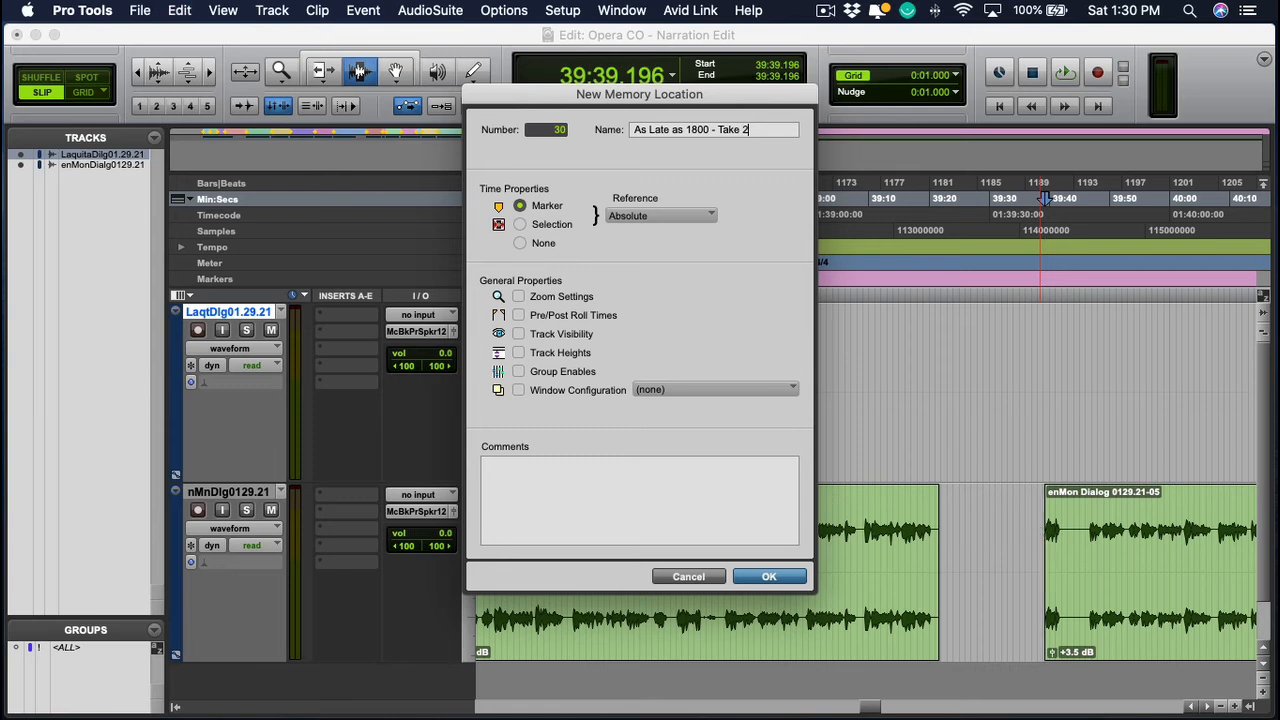
pyautogui.press('Tab')
pyautogui.press('Tab')
pyautogui.write('EnMon')
pyautogui.press('Return')
# Audition the start of Take 2 and delete the silence from 39:43.169 to 39:45.779 in Shuffle mode
pyautogui.hscroll(3, 1000, 530)
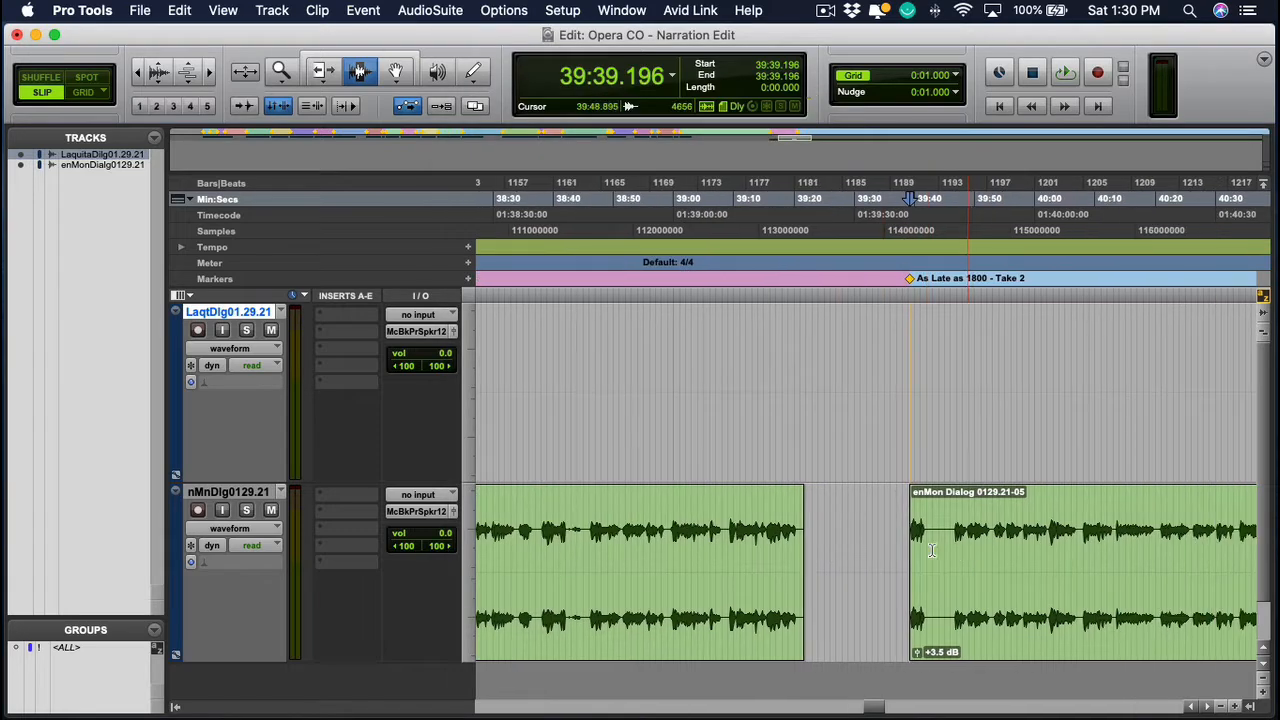
pyautogui.click(906, 537)
pyautogui.press('space')
pyautogui.press('super+bracketright')
pyautogui.press('super+bracketright')
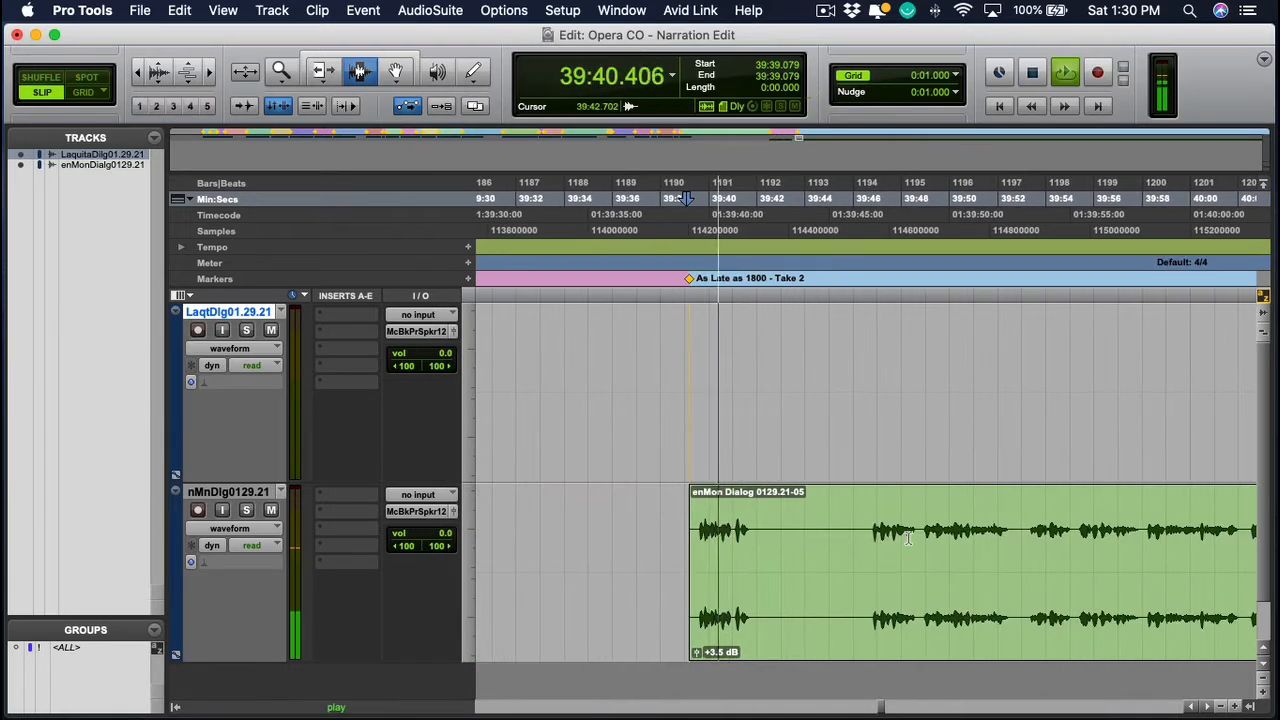
pyautogui.press('space')
pyautogui.moveTo(786, 551); pyautogui.dragTo(847, 552)
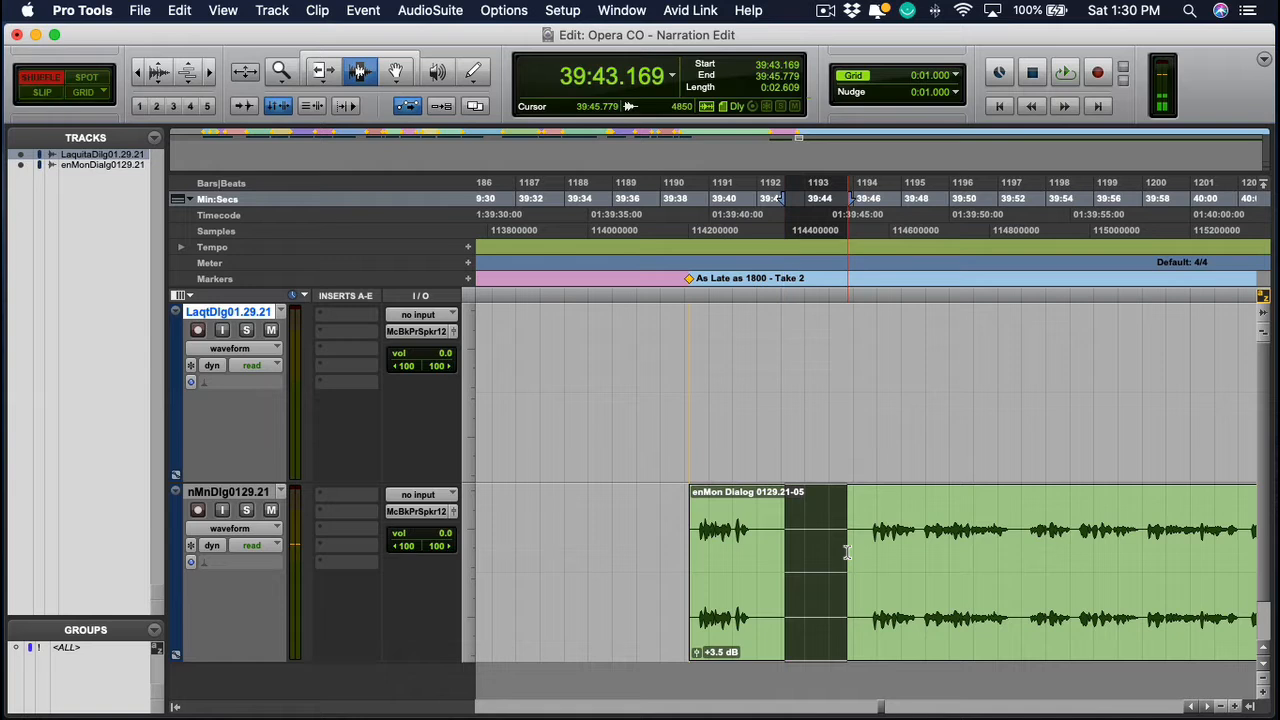
pyautogui.press('Delete')
# Listen to the tightened opening of Take 2 from about 39:38.6
pyautogui.click(742, 548)
pyautogui.click(690, 548)
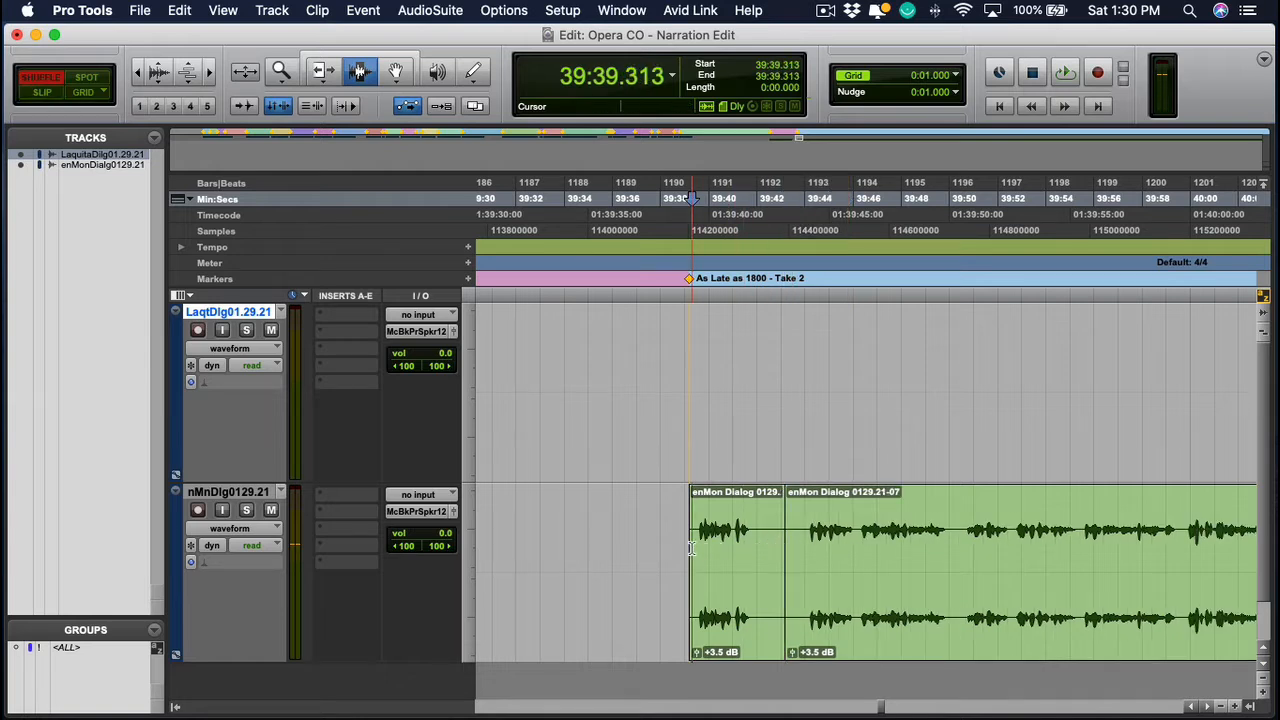
pyautogui.click(673, 548)
pyautogui.press('space')
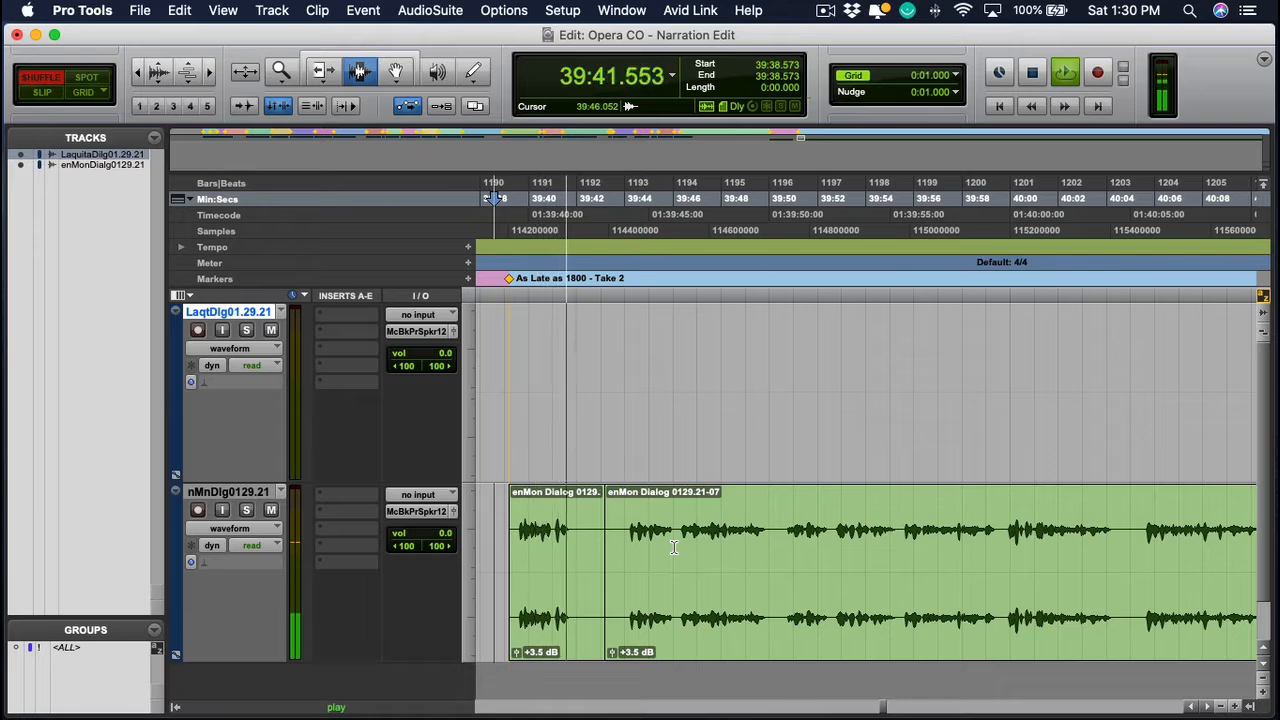
pyautogui.press('space')
pyautogui.press('super+bracketleft')
pyautogui.press('super+bracketleft')
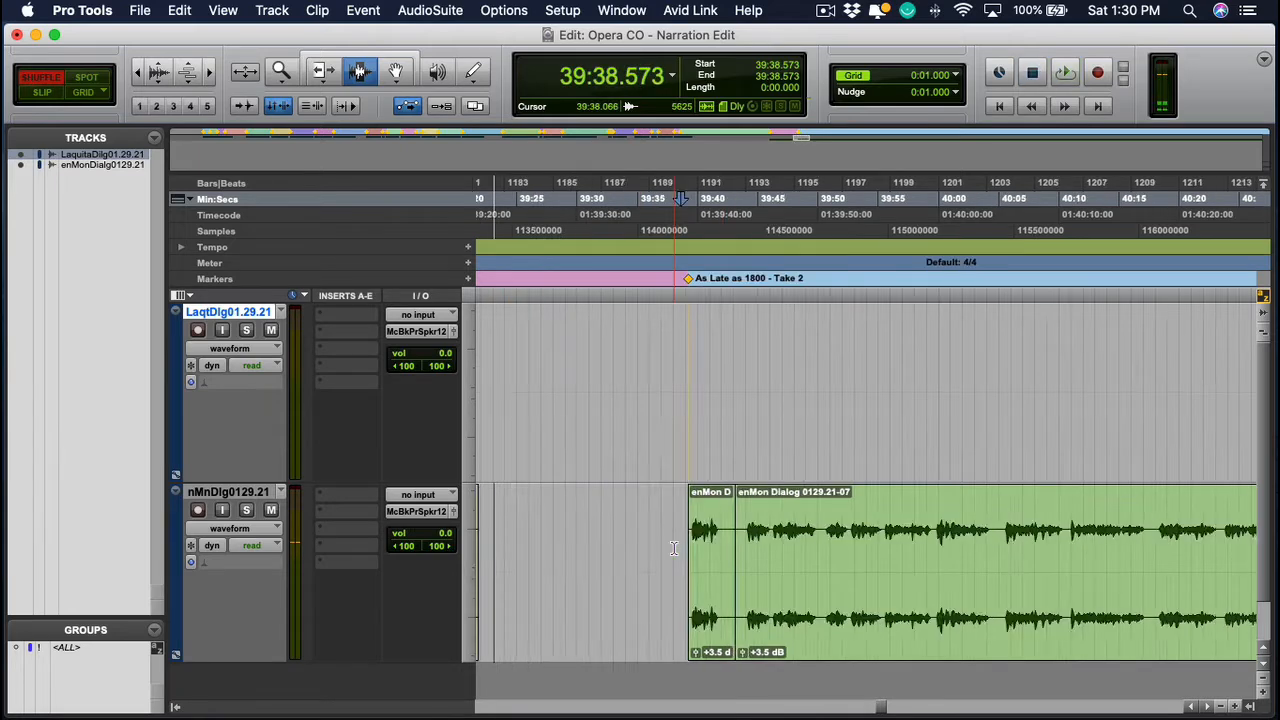
# In Slip mode, move the Take 2 clips earlier to start at 39:27.043 and realign the "As Late as 1800 - Take 2" marker with them
pyautogui.click(788, 539)
pyautogui.press('F8')
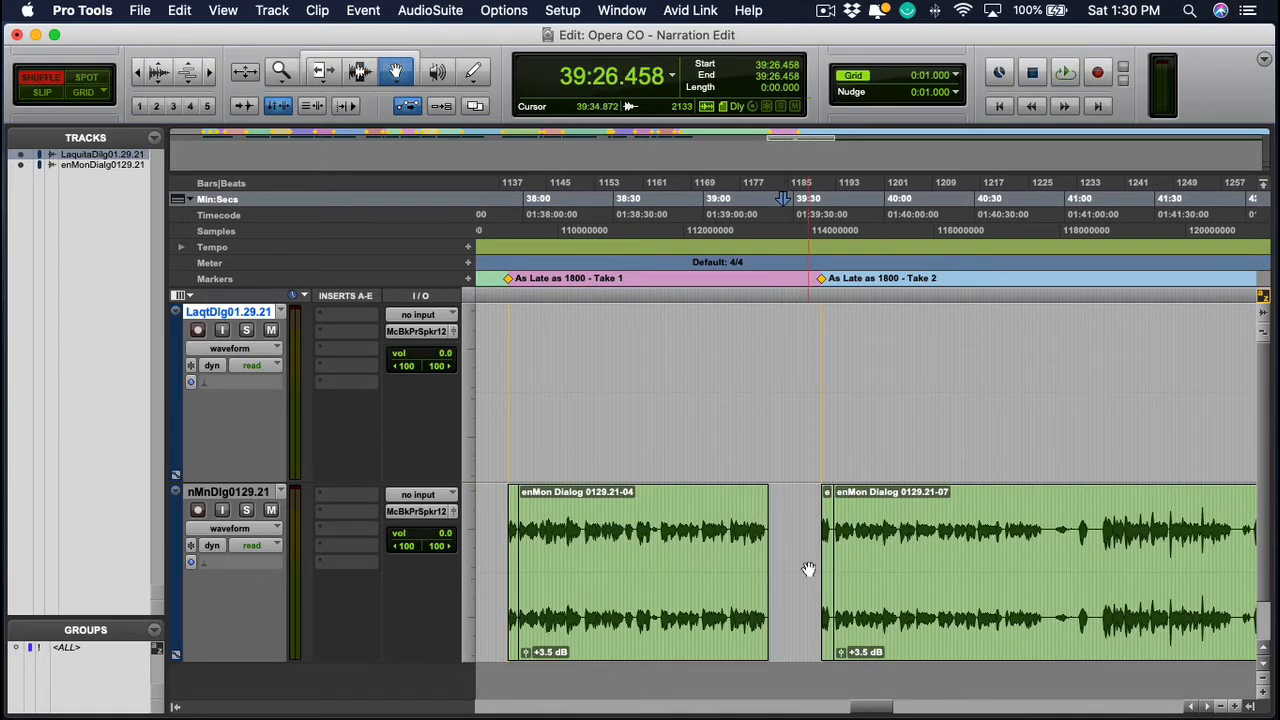
pyautogui.click(823, 556)
pyautogui.hscroll(2, 944, 555)
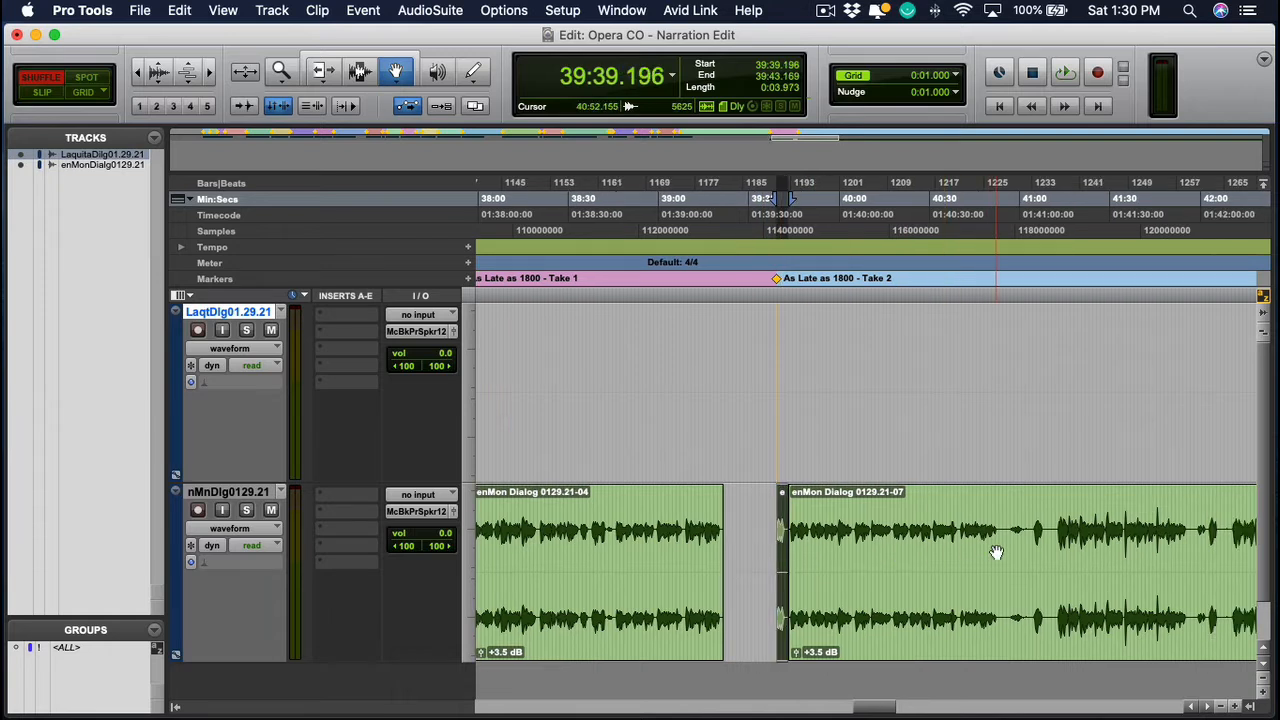
pyautogui.click(827, 553)
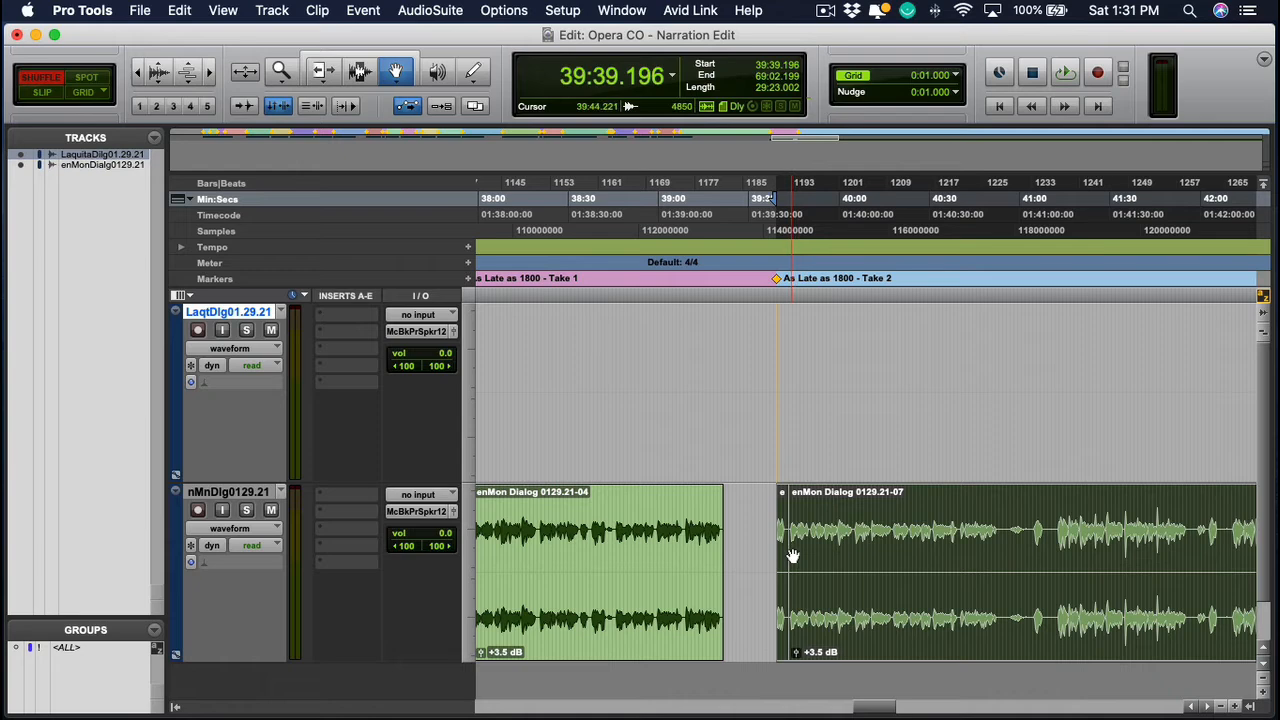
pyautogui.press('F2')
pyautogui.moveTo(866, 557); pyautogui.dragTo(831, 560)
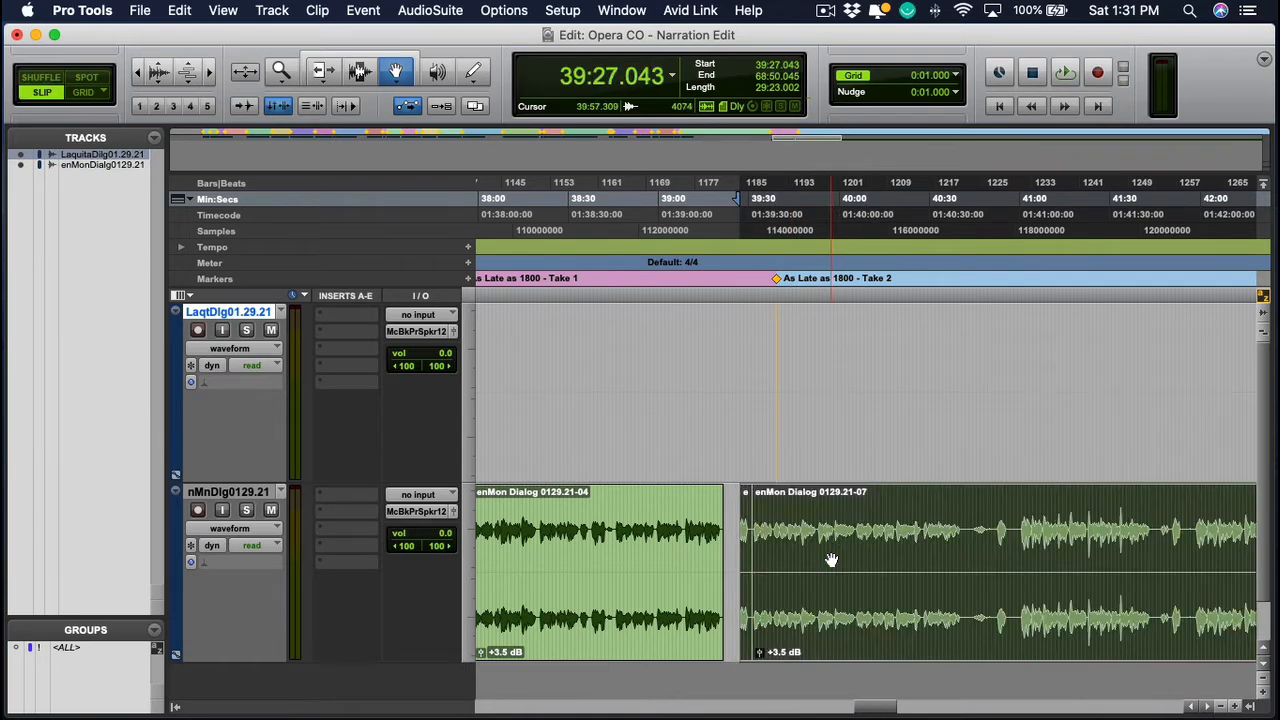
pyautogui.moveTo(777, 279); pyautogui.dragTo(739, 290)
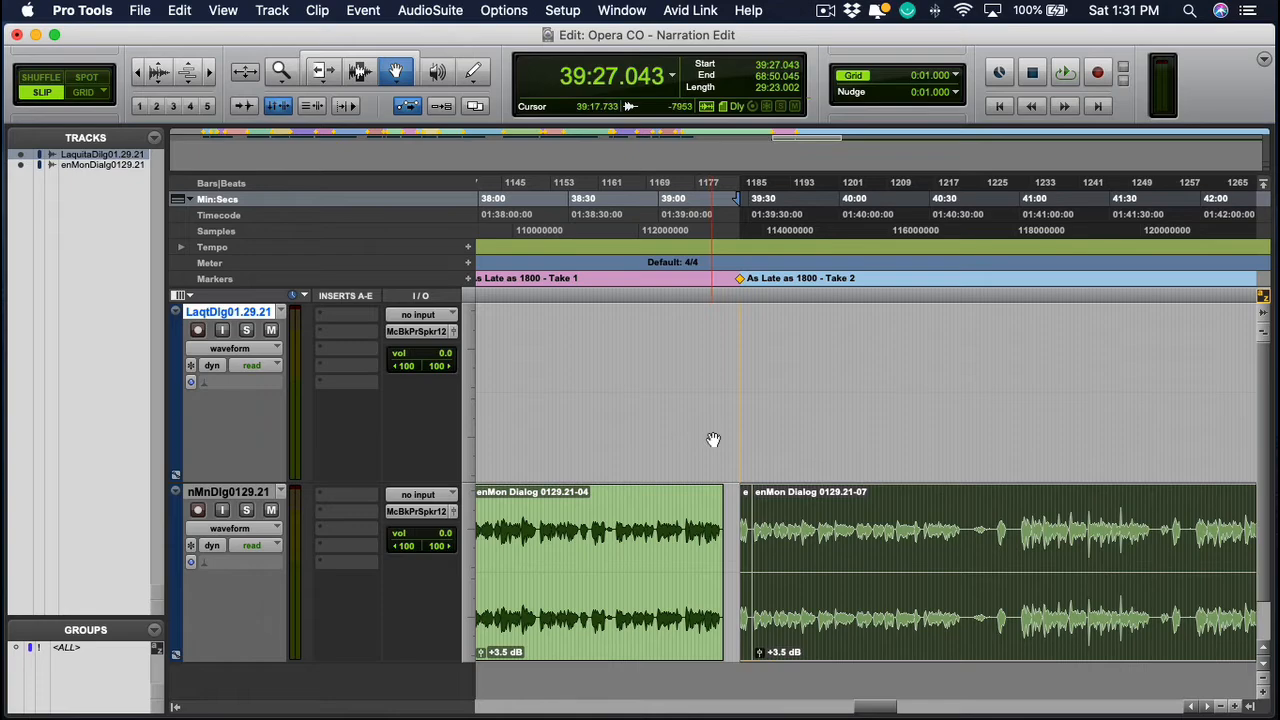
# Review the labelled takes along the Laquita dialog track from the start of the session through Reading #5
pyautogui.hscroll(-20, 713, 440)
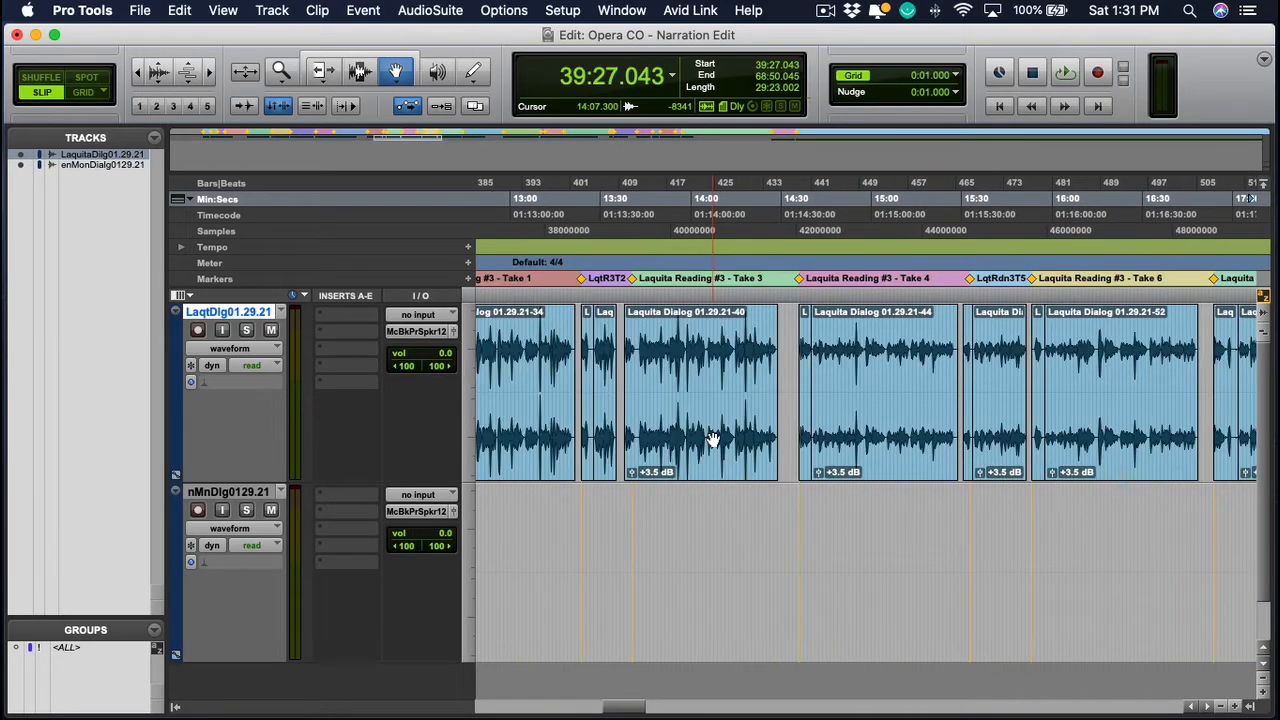
pyautogui.press('r')
pyautogui.press('r')
pyautogui.hscroll(-10, 713, 440)
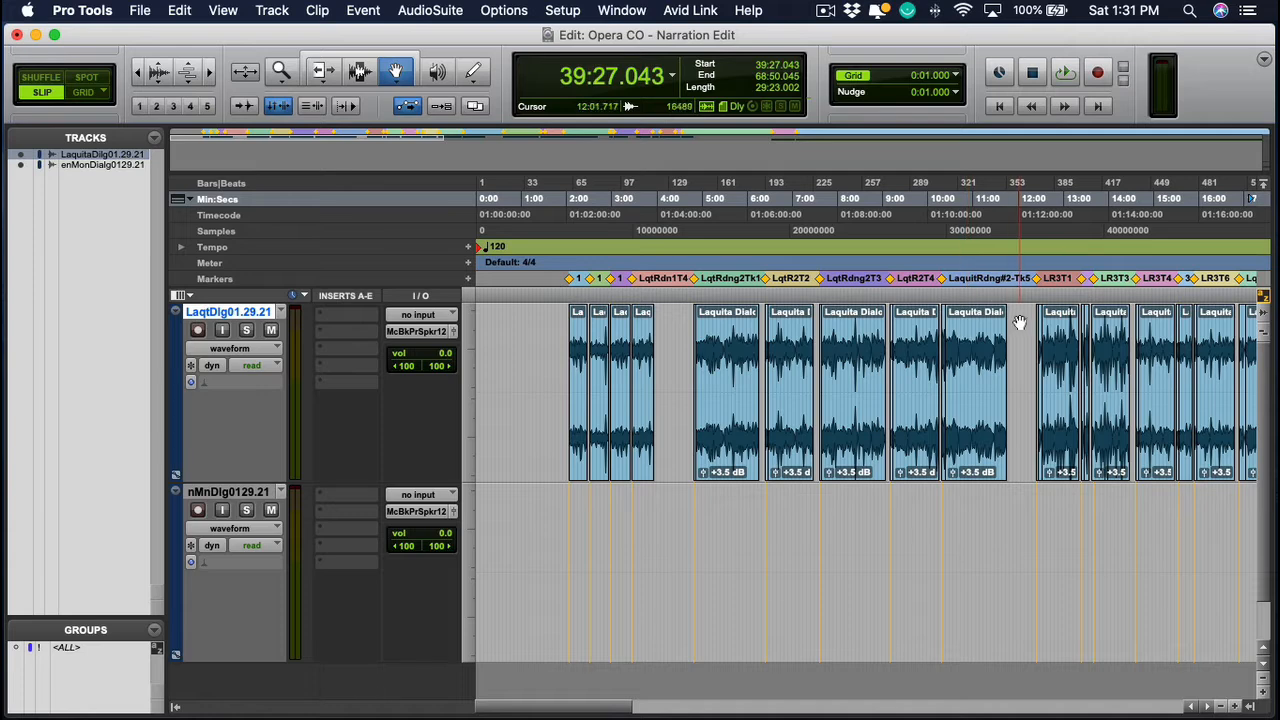
pyautogui.hscroll(4, 1034, 337)
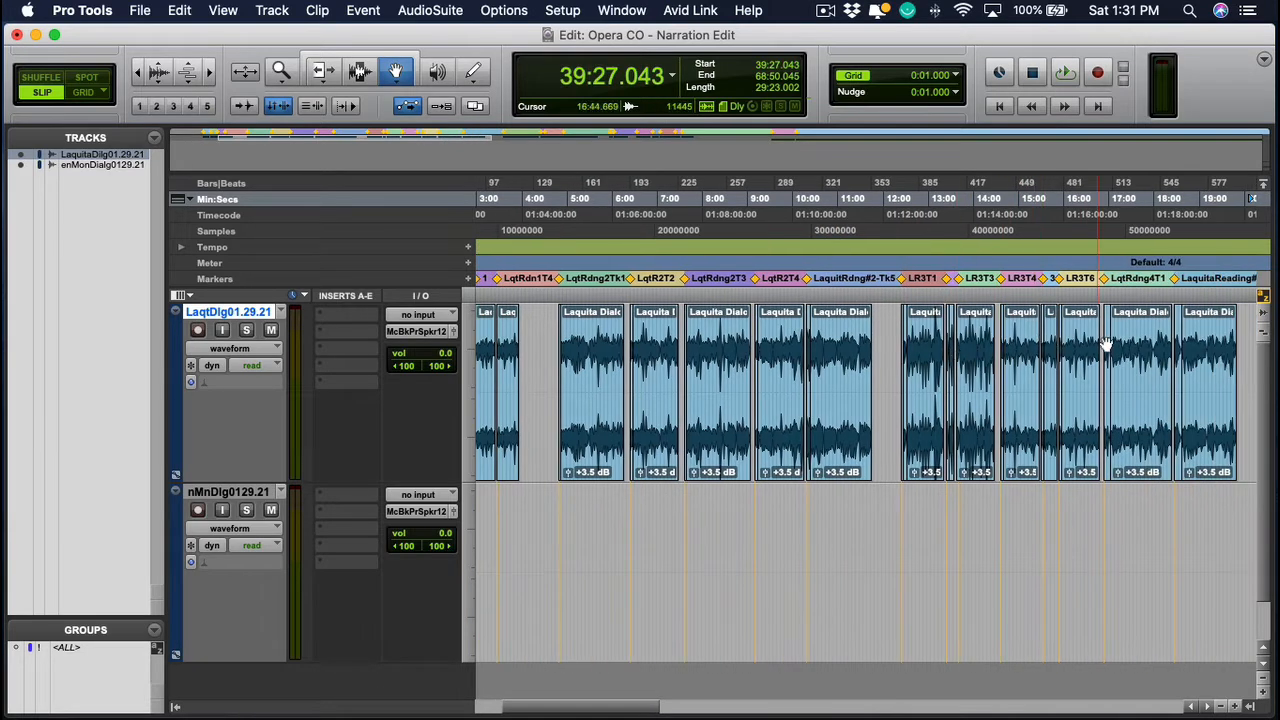
pyautogui.hscroll(5, 1172, 337)
pyautogui.hscroll(2, 985, 334)
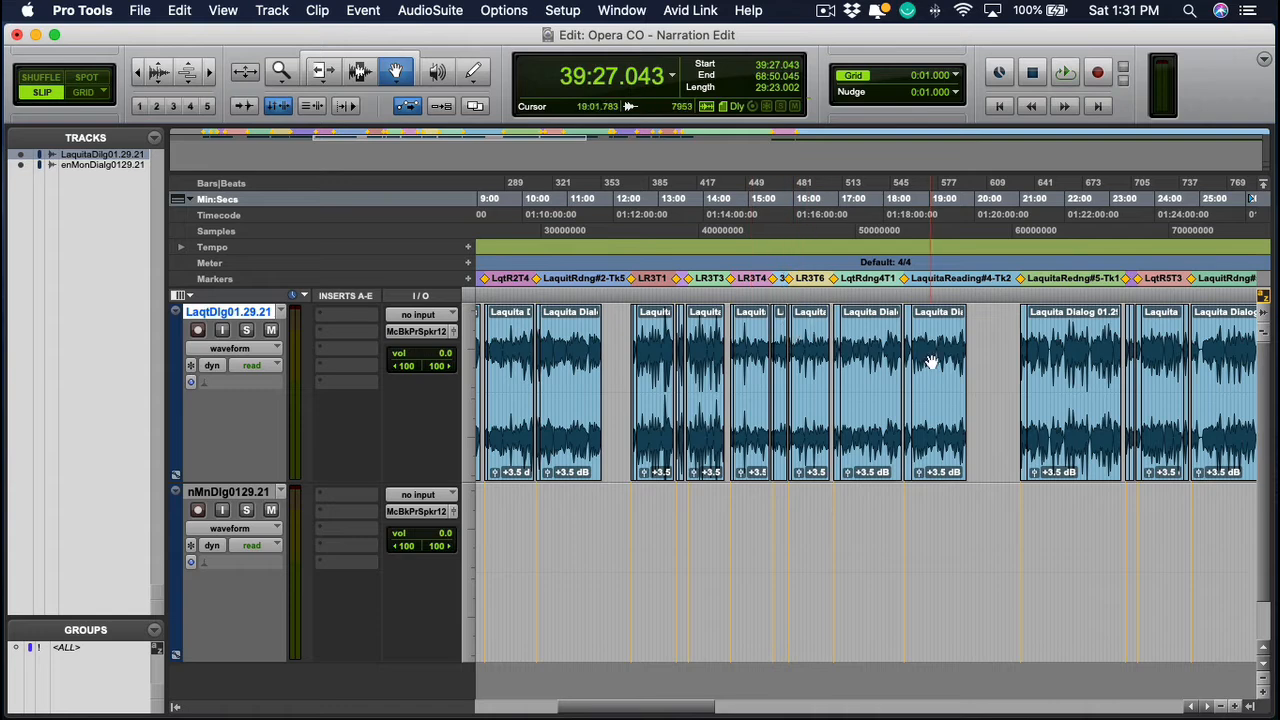
pyautogui.hscroll(4, 928, 360)
# Select all Laquita Reading #5 clips as one group, select the Reading #6 clips the same way, and view the whole session
pyautogui.click(843, 343)
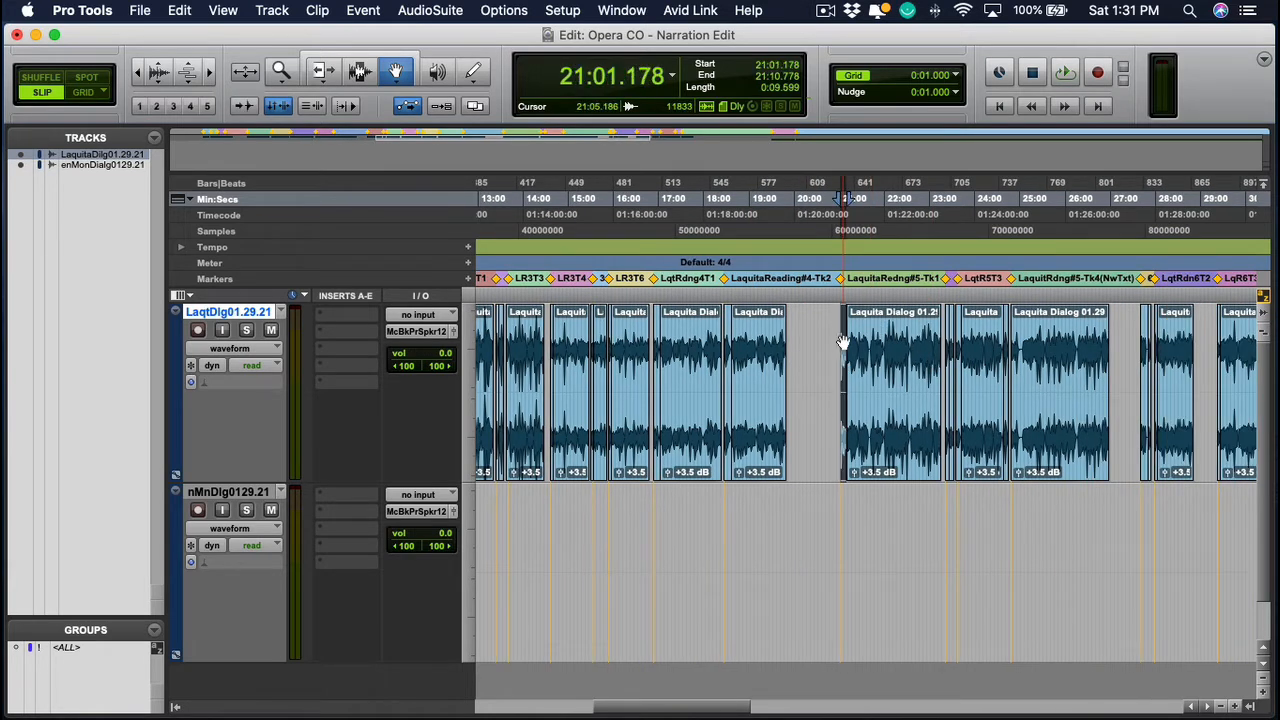
pyautogui.keyDown('shift'); pyautogui.click(1068, 334); pyautogui.keyUp('shift')
pyautogui.hscroll(5, 1066, 345)
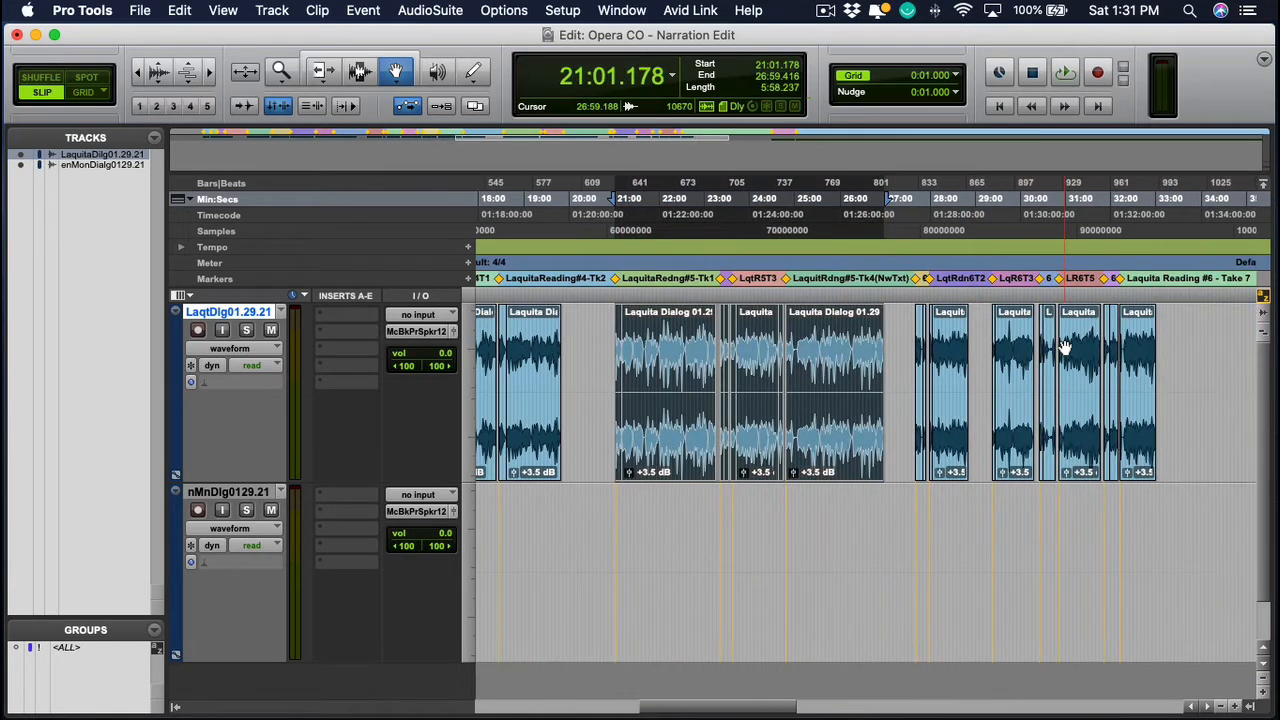
pyautogui.click(918, 339)
pyautogui.keyDown('shift'); pyautogui.click(1141, 333); pyautogui.keyUp('shift')
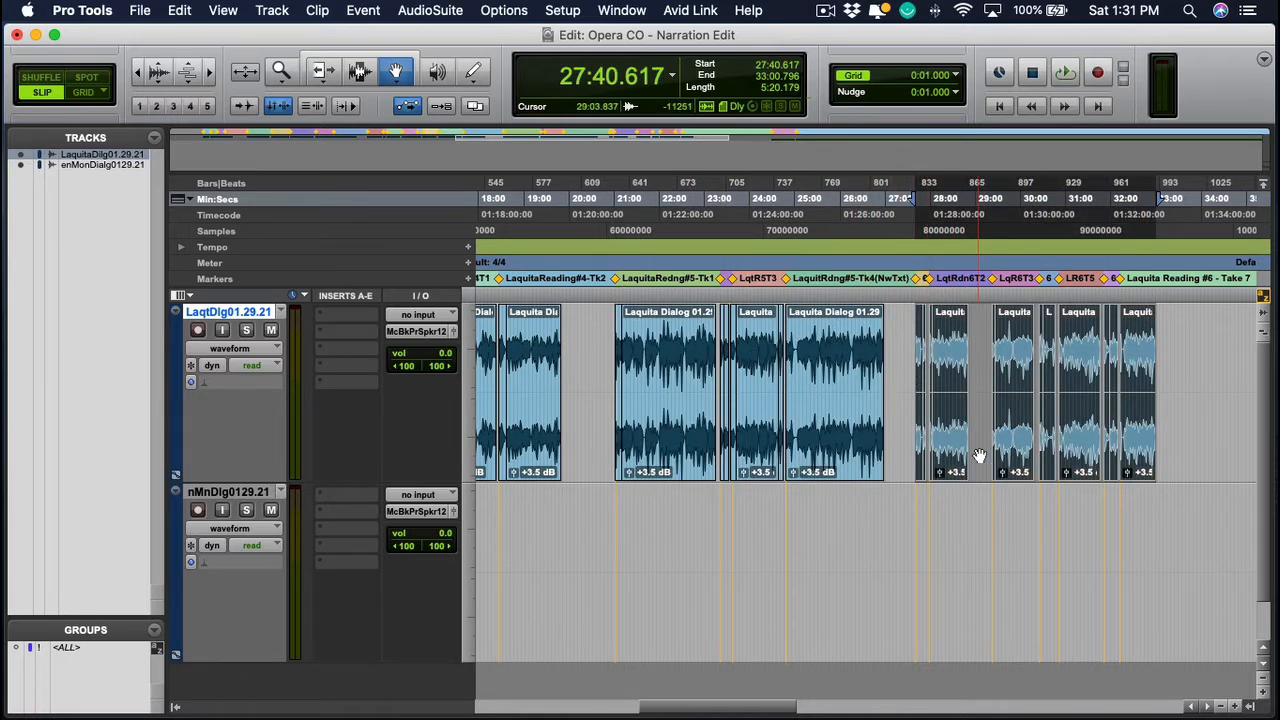
pyautogui.press('r')
pyautogui.press('r')
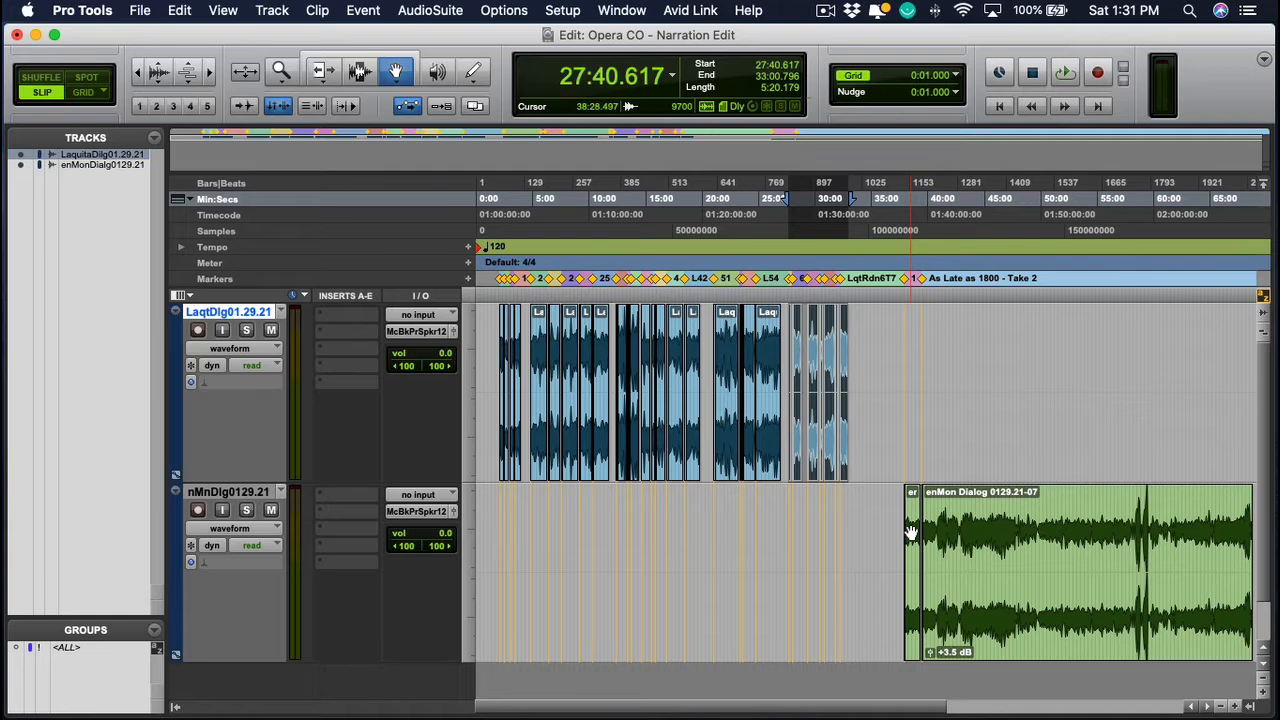
# Place the edit cursor at 38:28.497 on the enMon track and examine both "As Late as 1800" takes with their markers
pyautogui.press('F7')
pyautogui.click(910, 532)
pyautogui.press('t')
pyautogui.press('t')
pyautogui.press('t')
pyautogui.press('t')
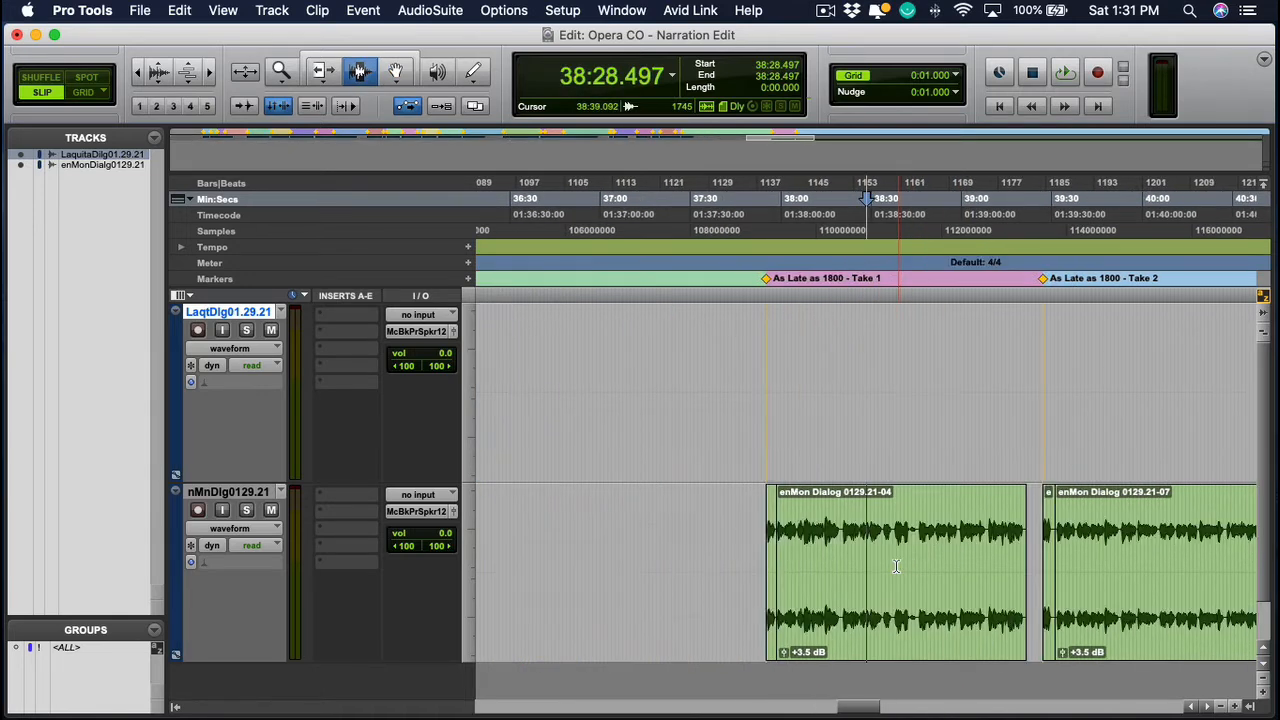
pyautogui.scroll(-2, 900, 565)
pyautogui.hscroll(5, 900, 565)
pyautogui.hscroll(-5, 735, 397)
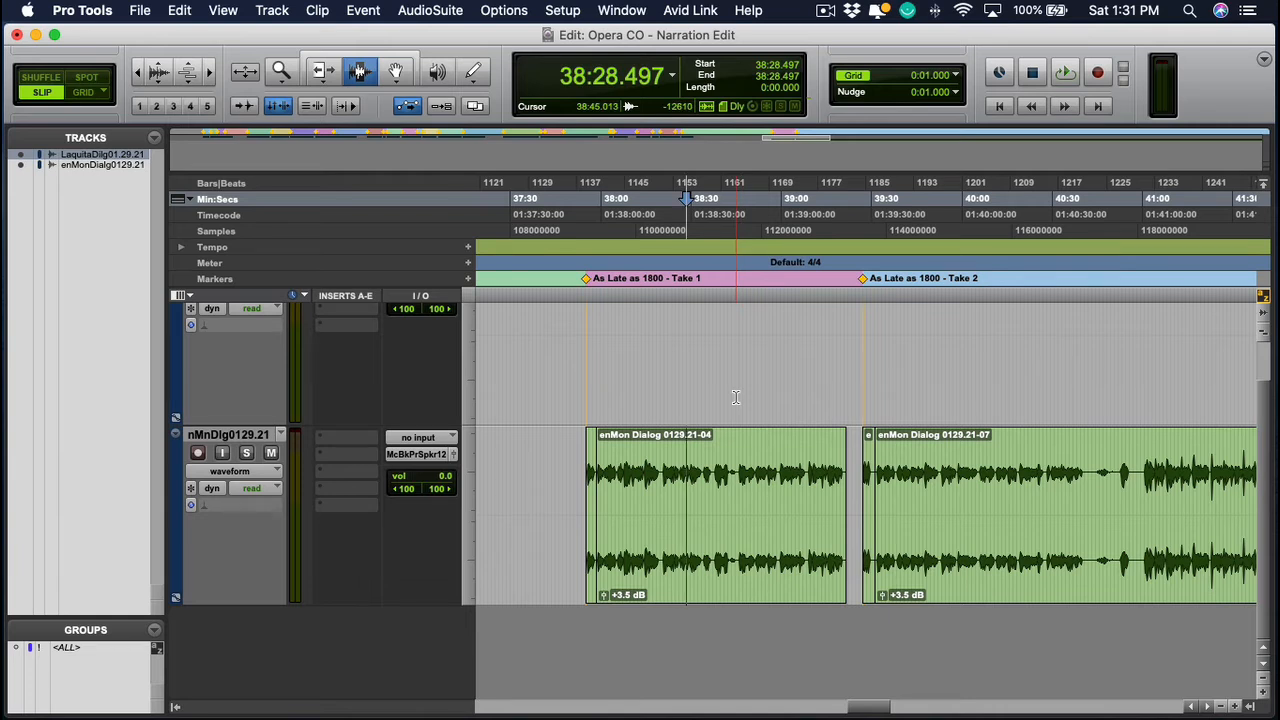
pyautogui.press('KP_Enter')
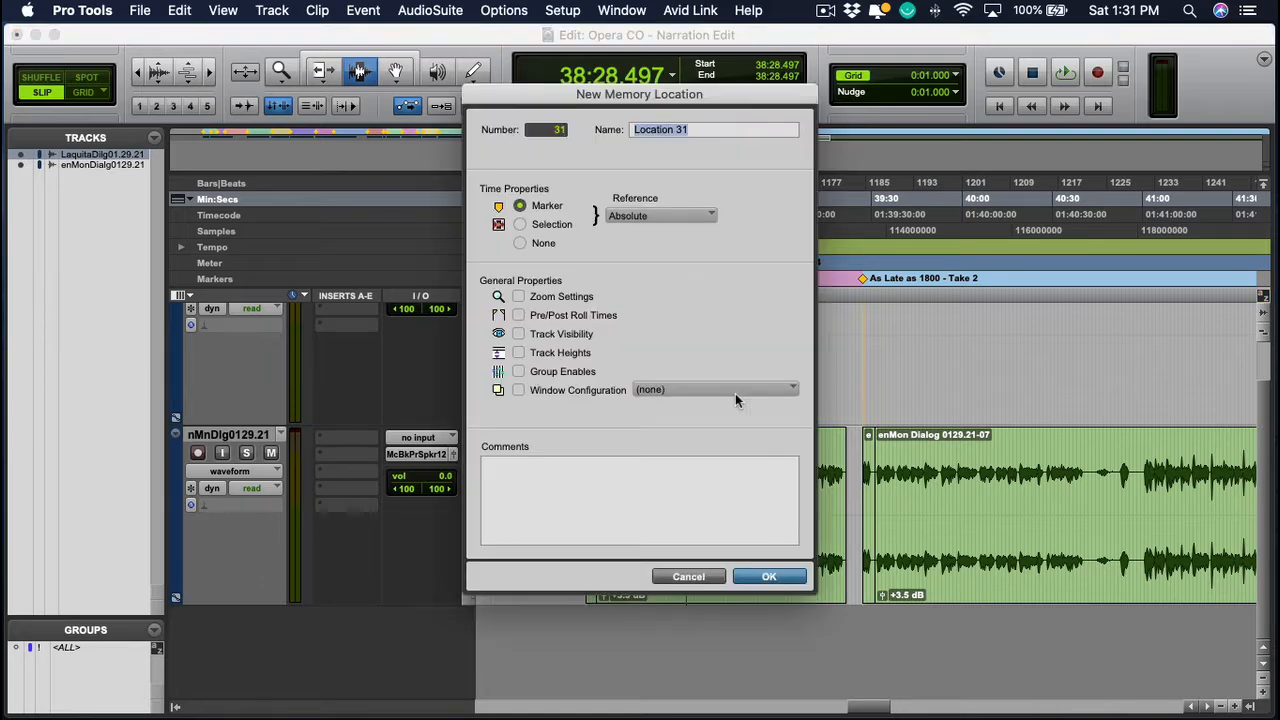
pyautogui.press('Escape')
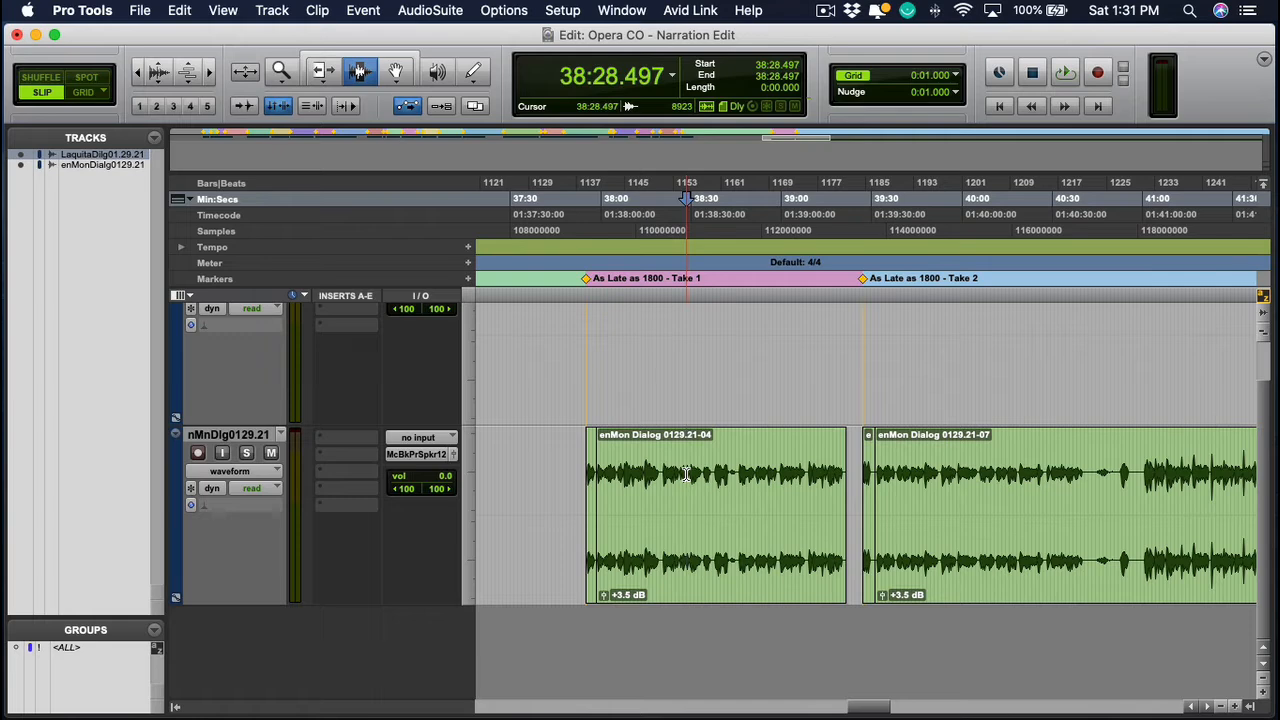
pyautogui.press('KP_Enter')
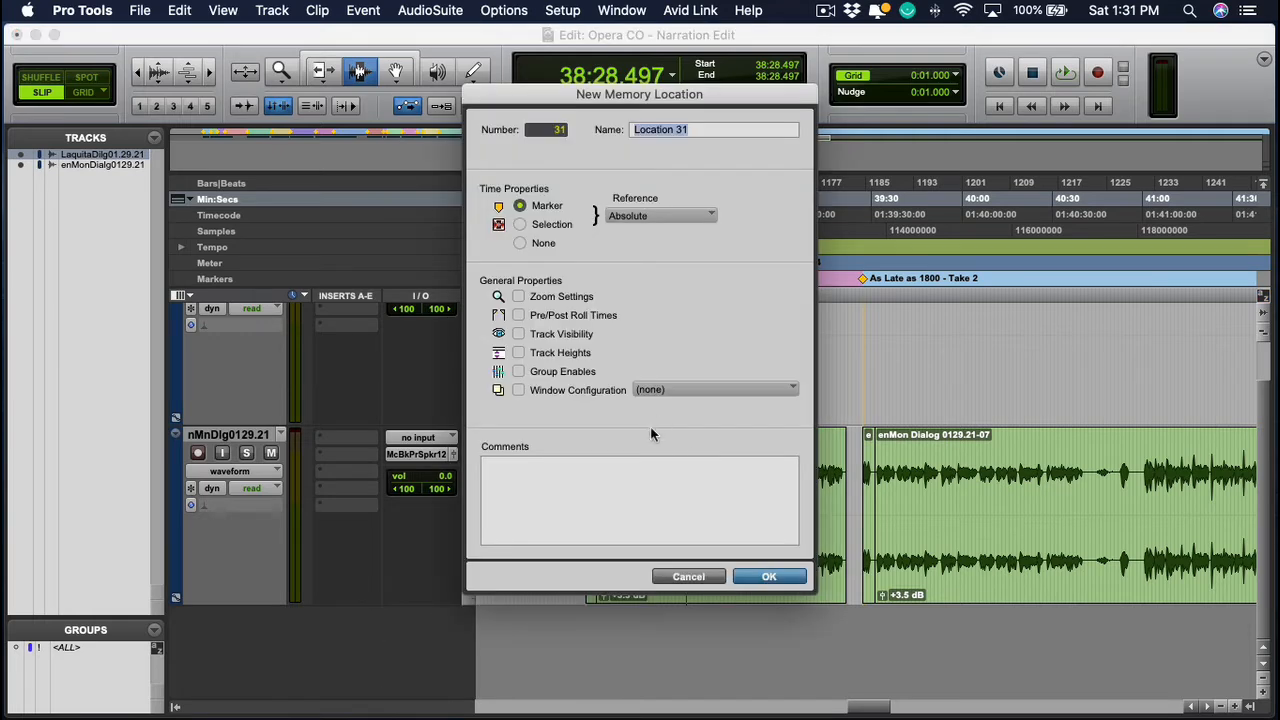
pyautogui.click(690, 577)
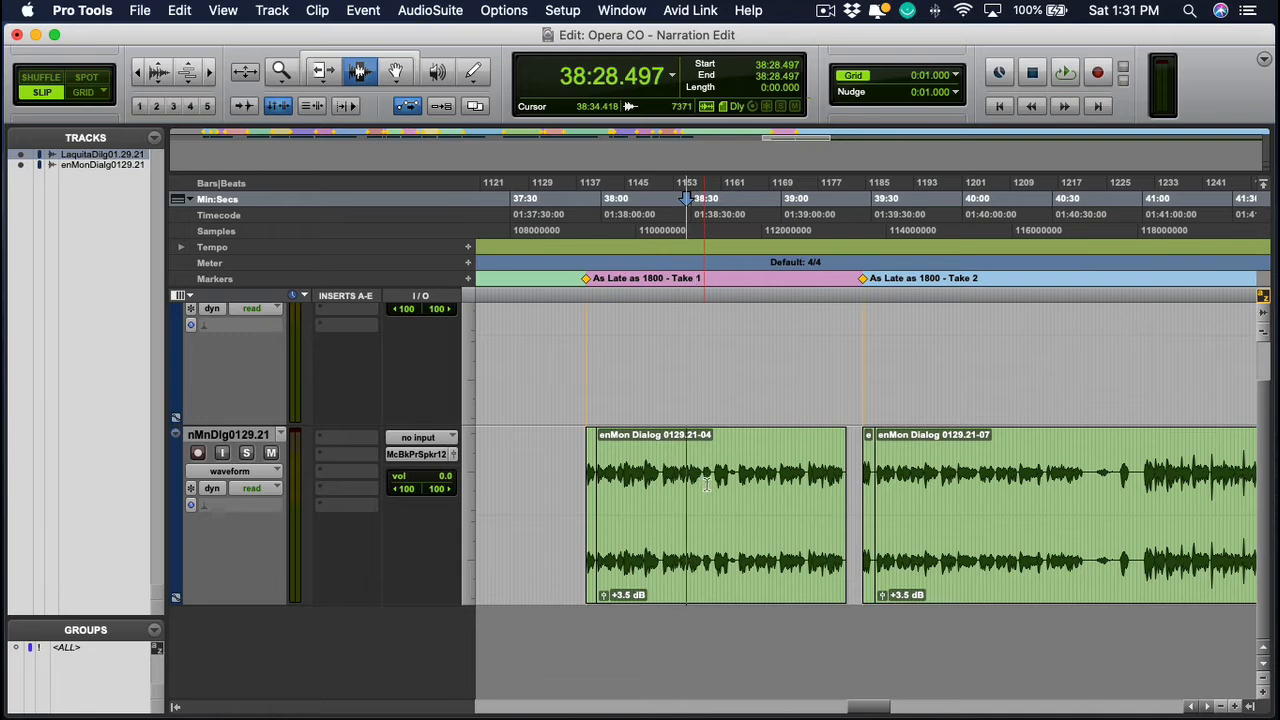
# Open the Memory Locations window, look through its marker list and reposition the window clear of the Take 1 clip
pyautogui.press('super+5')
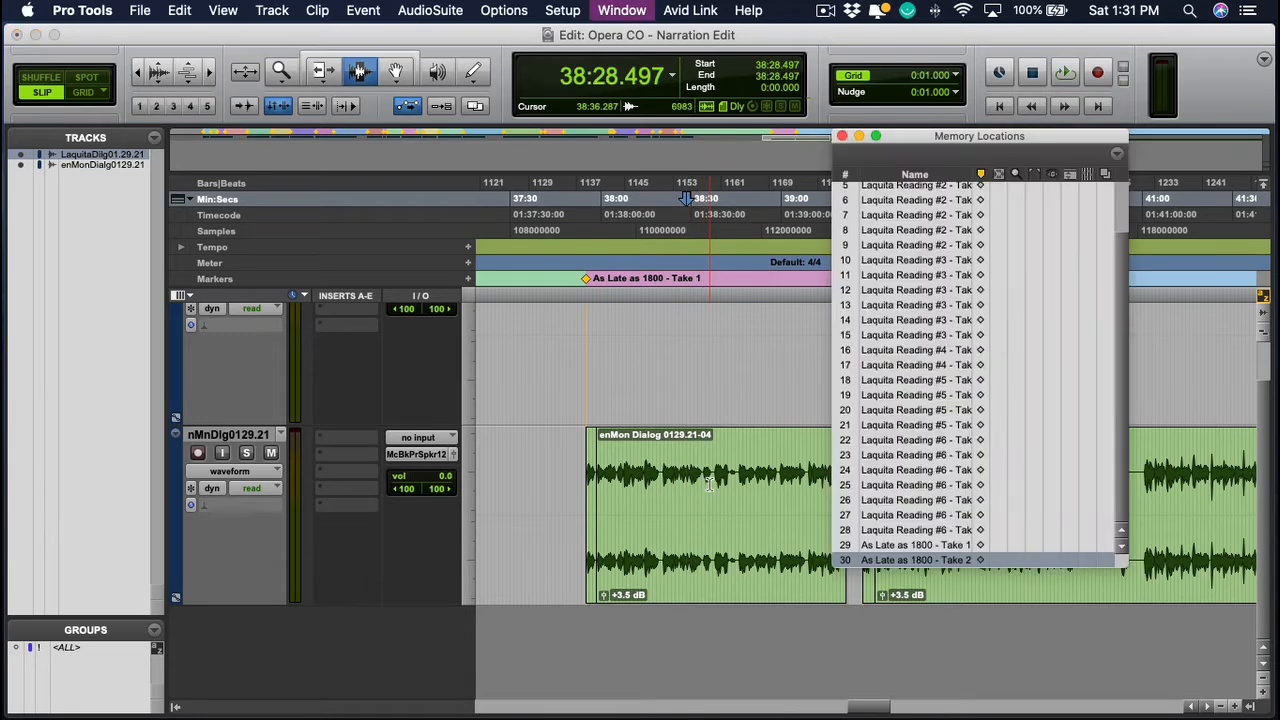
pyautogui.scroll(2, 911, 284)
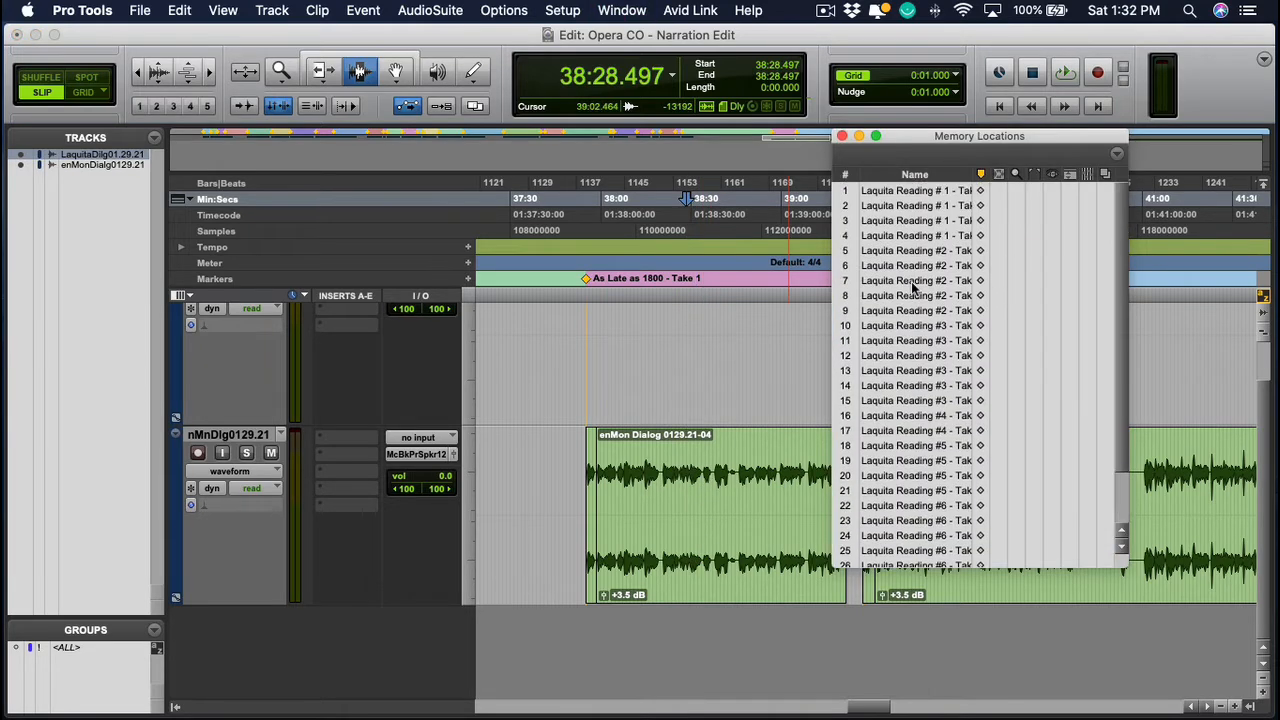
pyautogui.moveTo(919, 138); pyautogui.dragTo(927, 90)
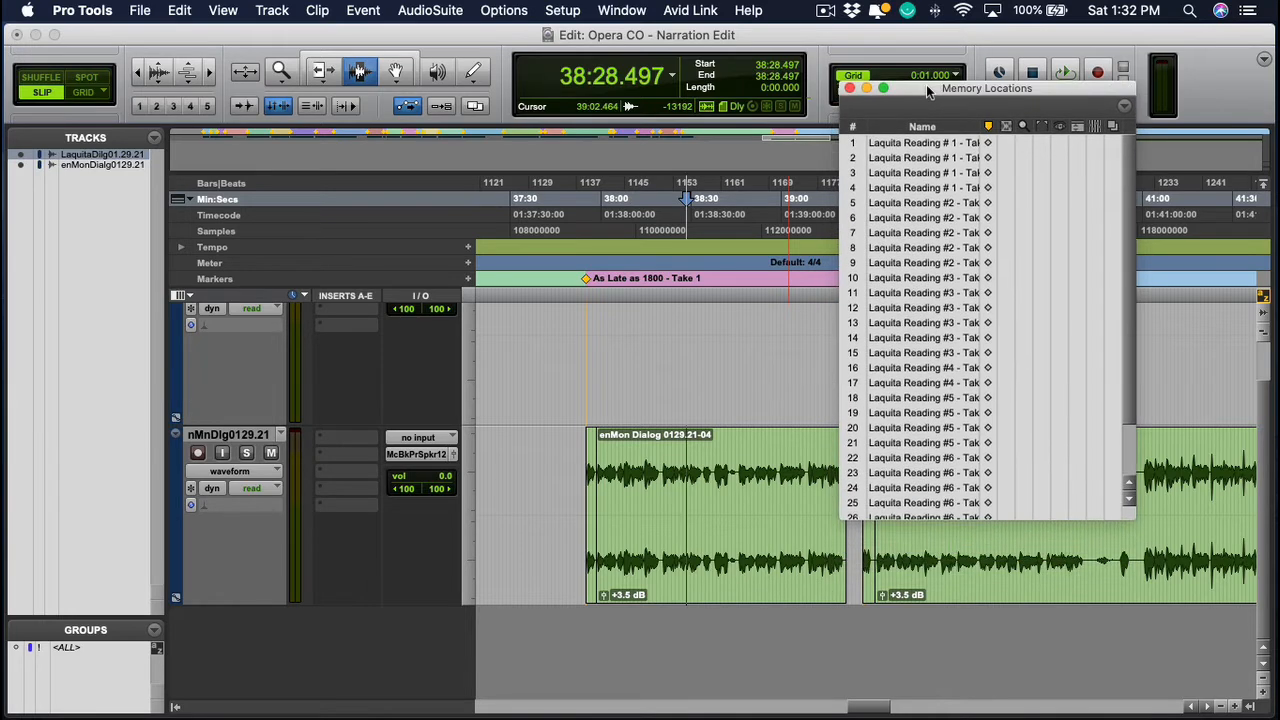
pyautogui.scroll(-3, 856, 268)
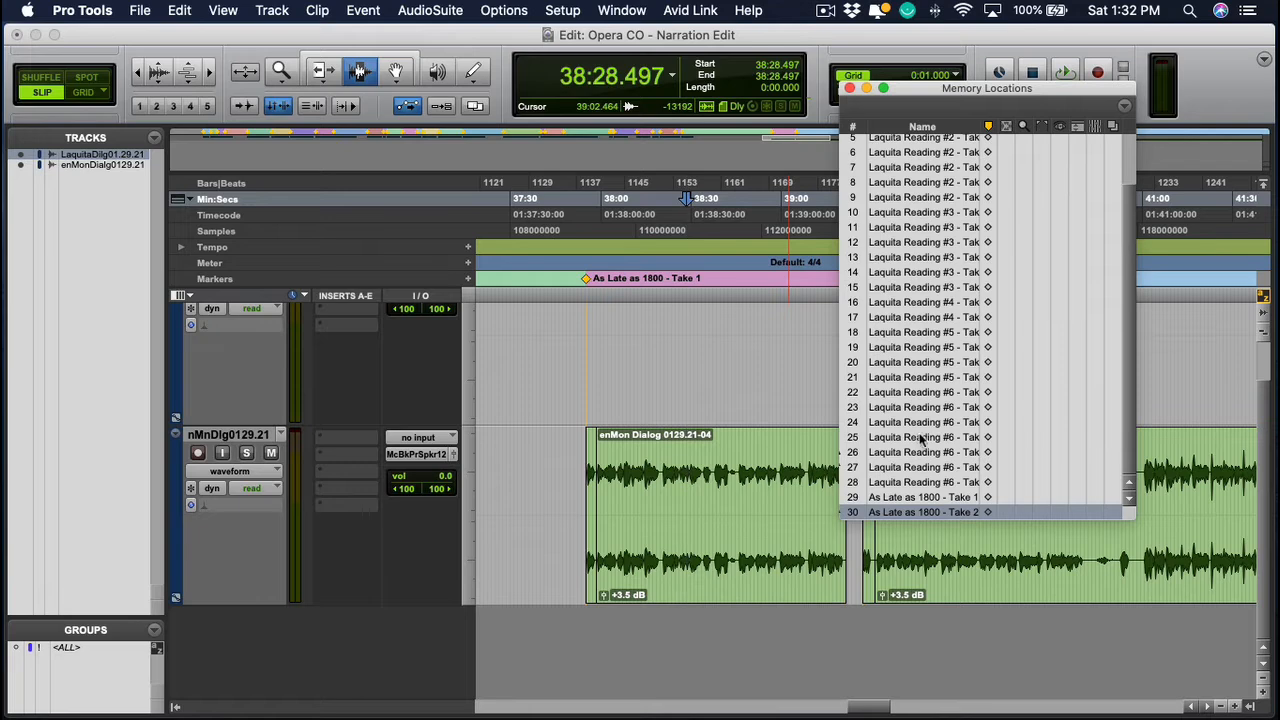
pyautogui.moveTo(921, 93); pyautogui.dragTo(1030, 72)
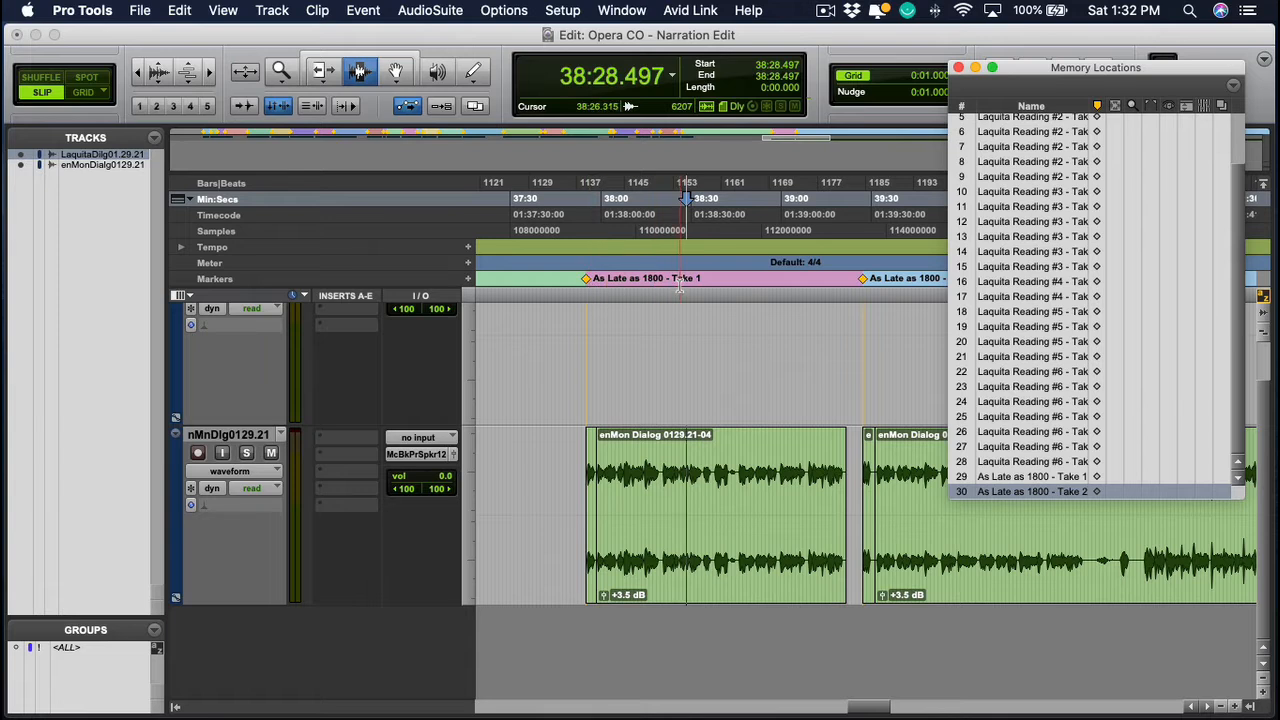
# Jump between the "As Late as 1800" Take 1 and Take 2 markers in the memory locations list, ending on location 19
pyautogui.click(992, 478)
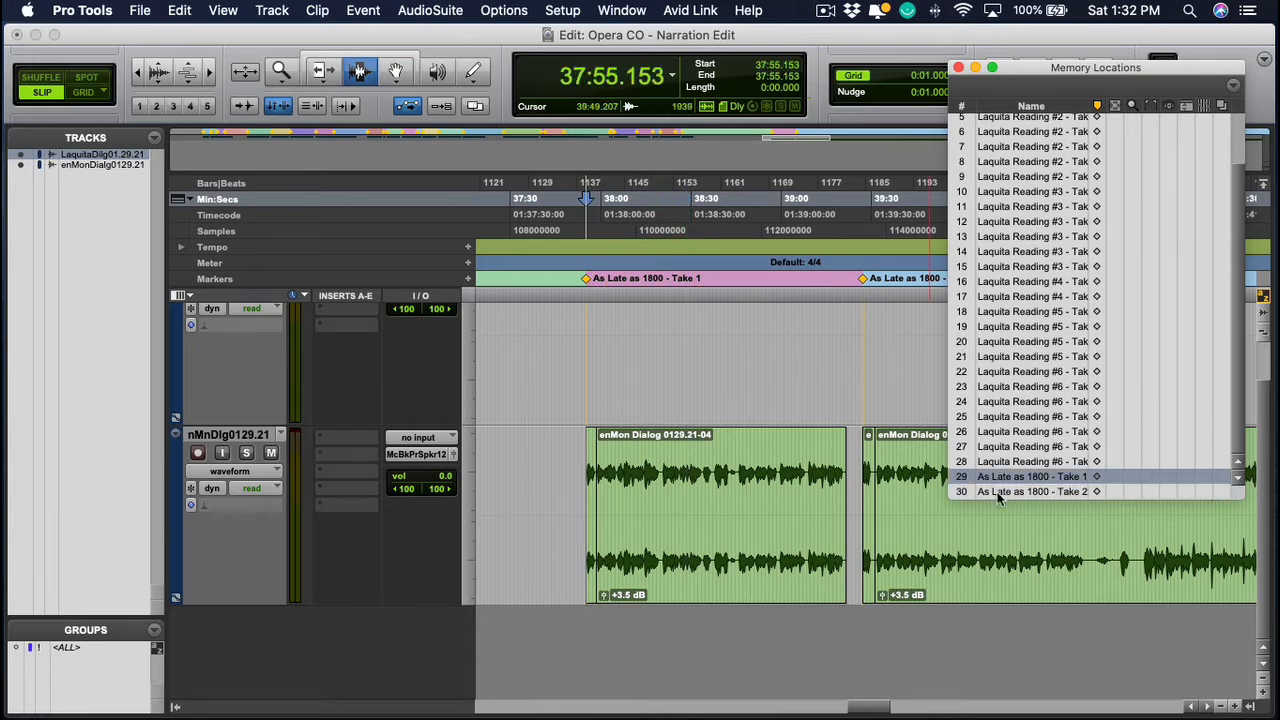
pyautogui.click(1000, 491)
pyautogui.click(1003, 478)
pyautogui.click(1000, 491)
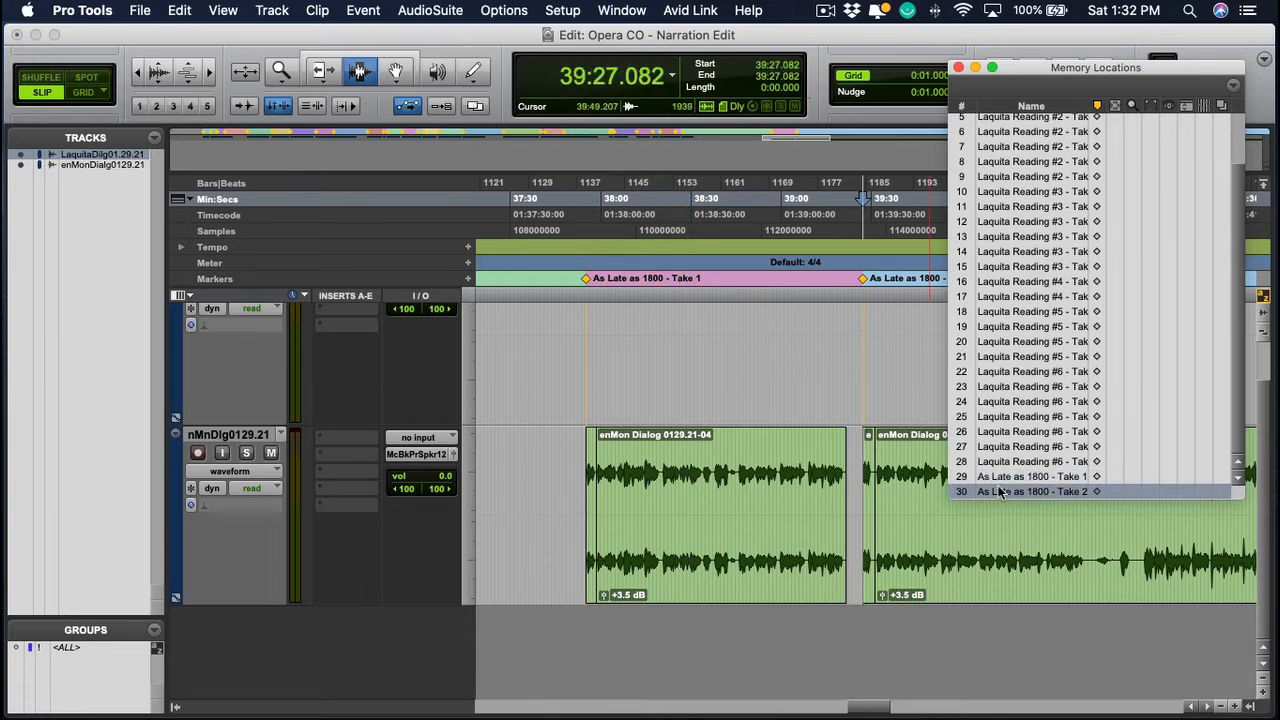
pyautogui.click(1008, 327)
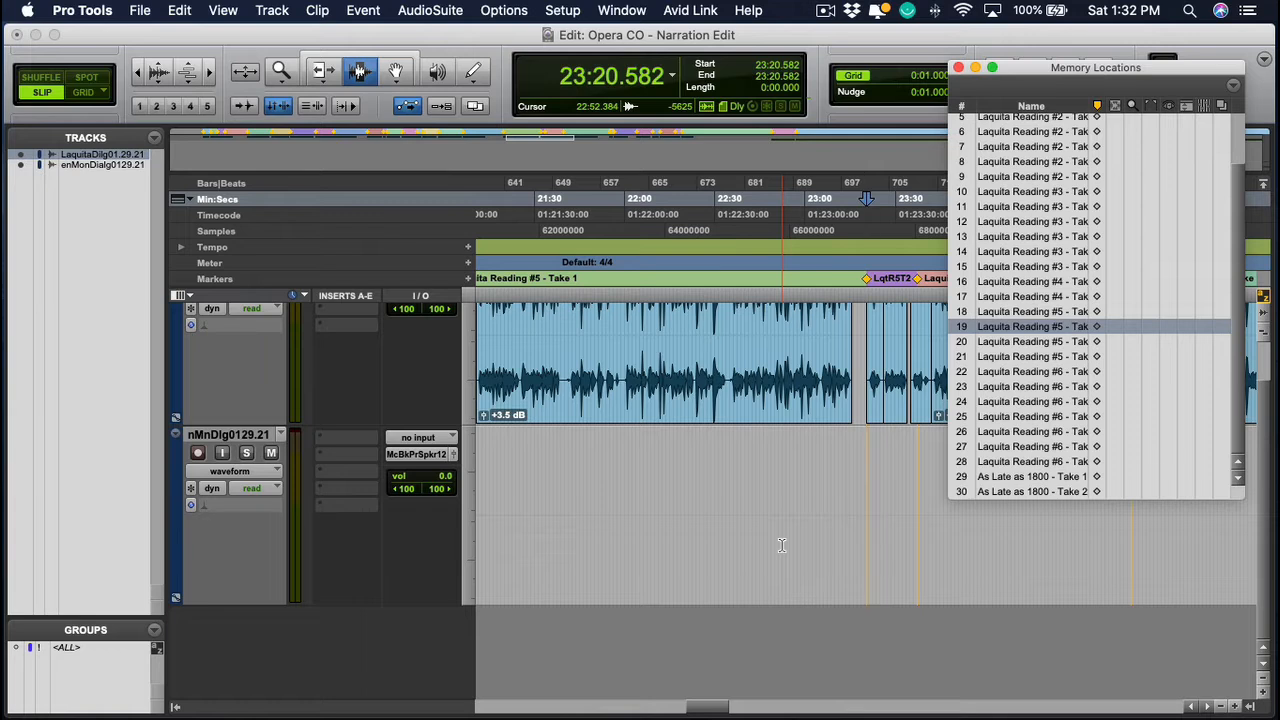
# Recall memory locations 29, 30 and 4 by their numbers
pyautogui.press('KP_Decimal')
pyautogui.press('KP_2')
pyautogui.press('KP_9')
pyautogui.press('KP_Decimal')
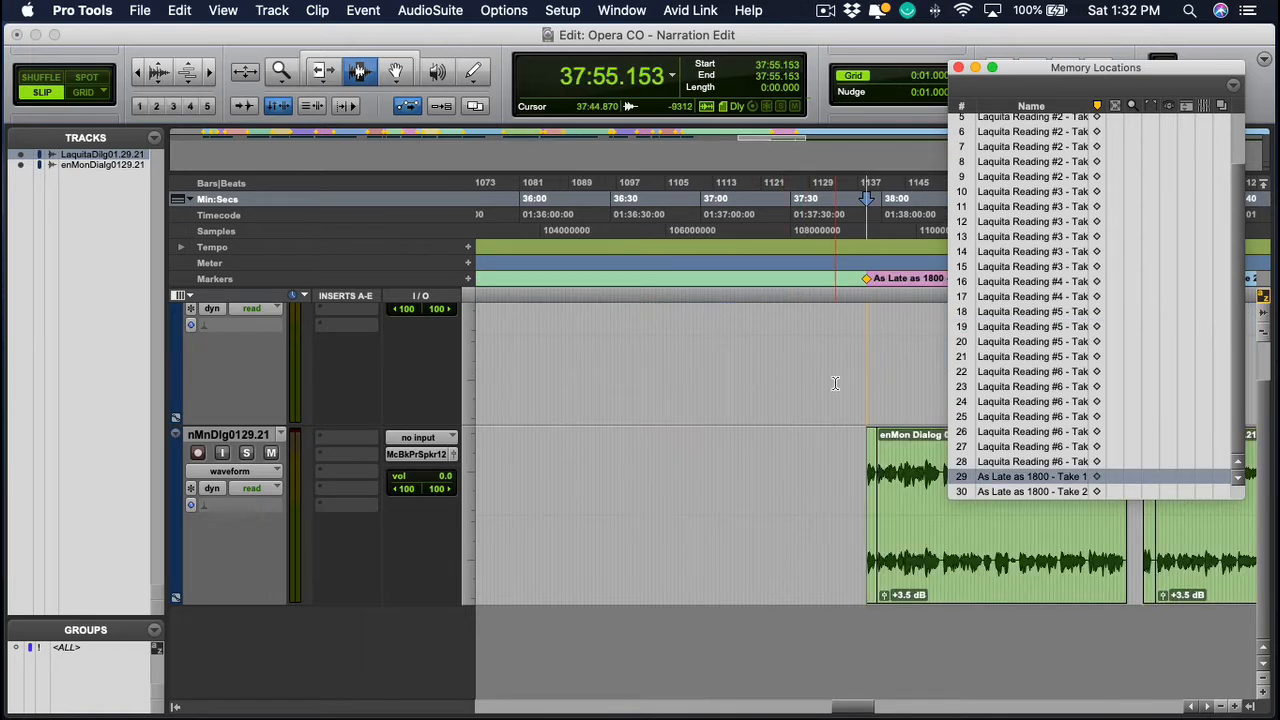
pyautogui.press('KP_Decimal')
pyautogui.press('KP_3')
pyautogui.press('KP_0')
pyautogui.press('KP_Decimal')
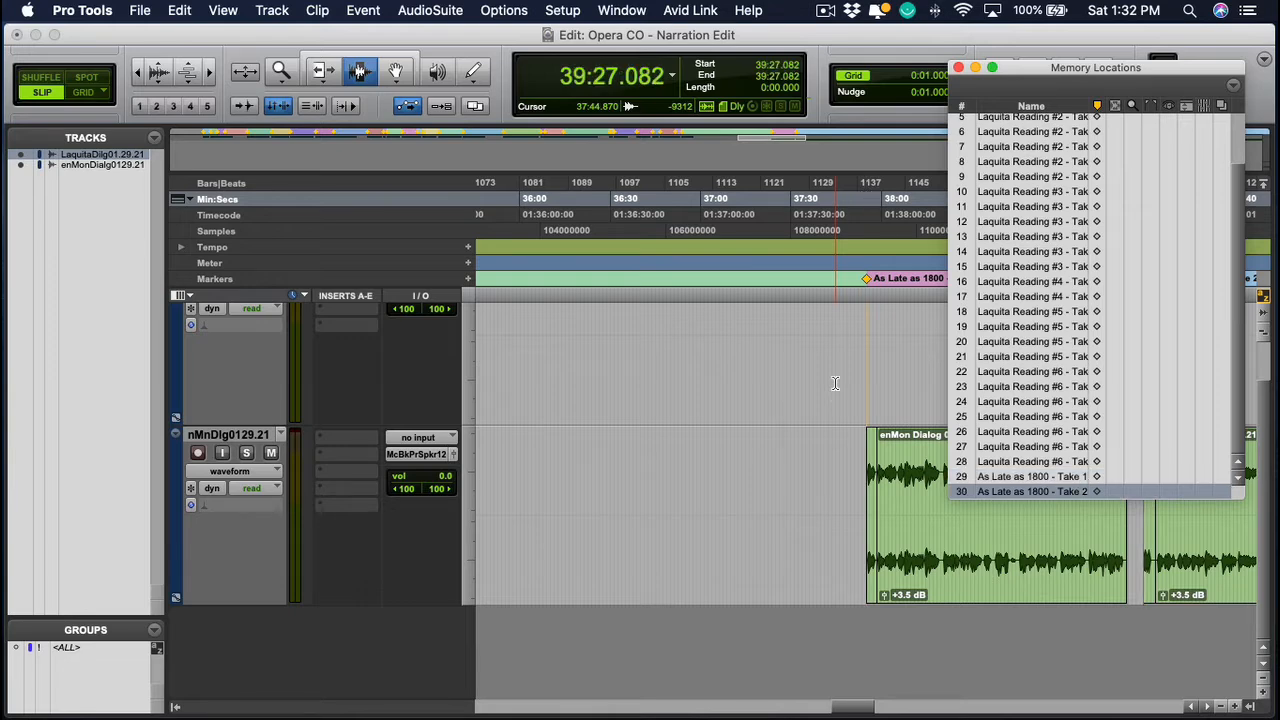
pyautogui.press('KP_Decimal')
pyautogui.press('KP_4')
pyautogui.press('KP_Decimal')
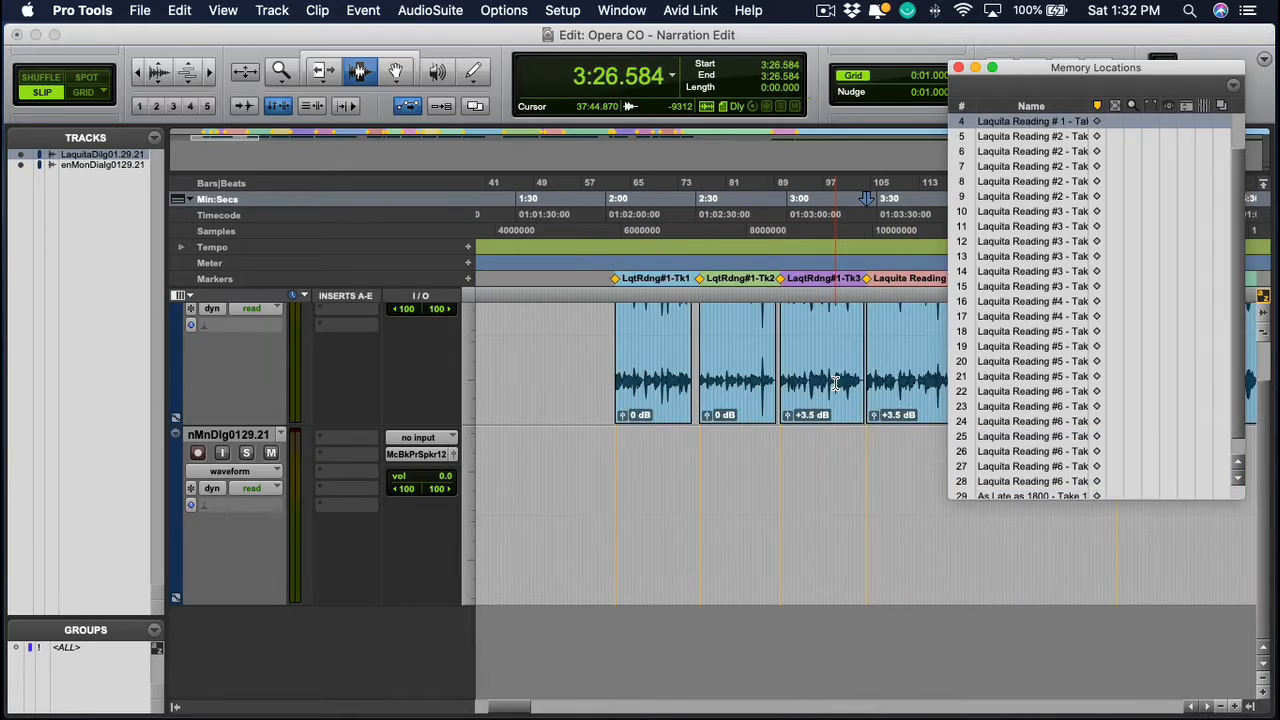
# Recall memory location 29 and view its take, ending with location 30 recalled and Take 2 in view
pyautogui.press('KP_Decimal')
pyautogui.press('KP_2')
pyautogui.press('KP_9')
pyautogui.press('KP_Decimal')
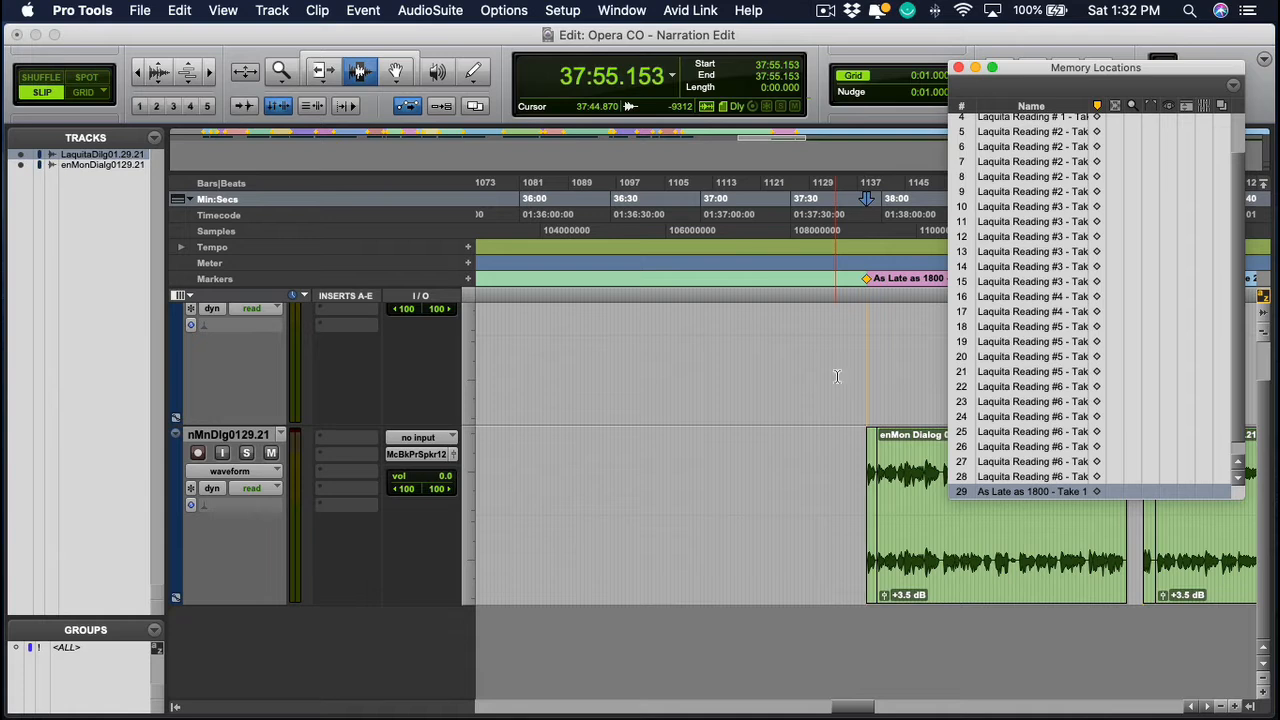
pyautogui.hscroll(3, 866, 355)
pyautogui.hscroll(2, 866, 355)
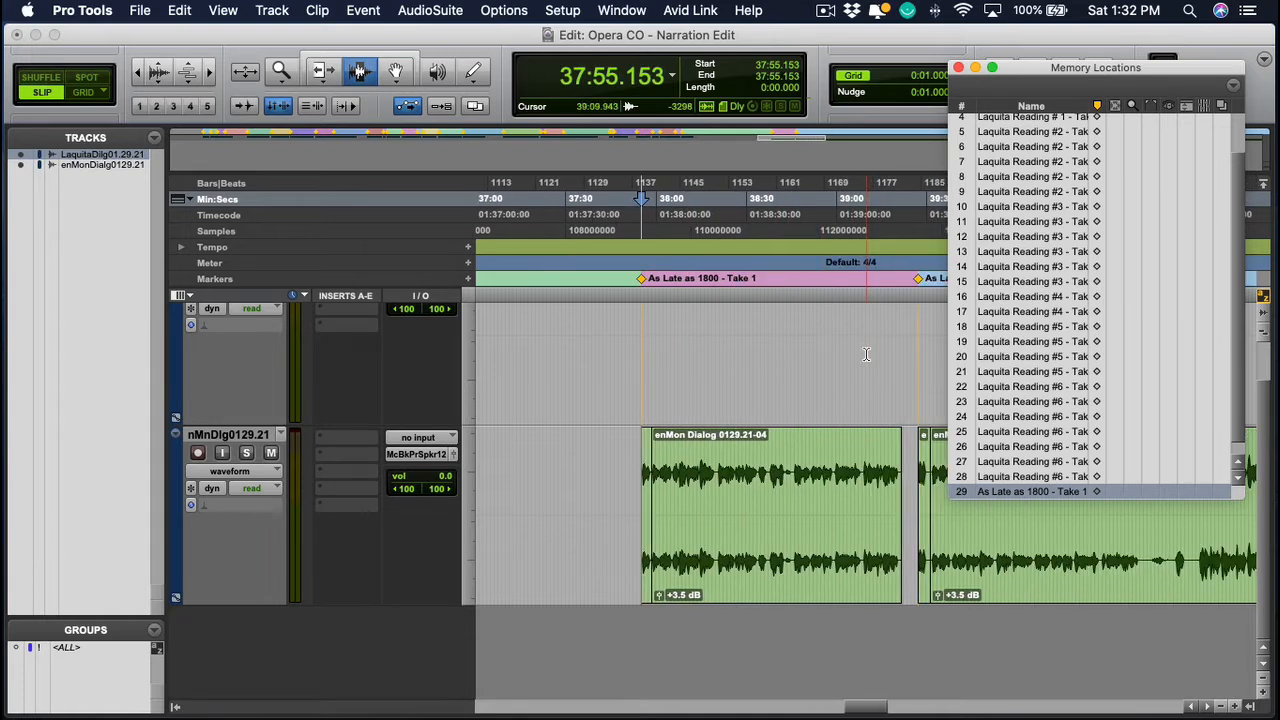
pyautogui.press('KP_Decimal')
pyautogui.press('KP_3')
pyautogui.press('KP_0')
pyautogui.press('KP_Decimal')
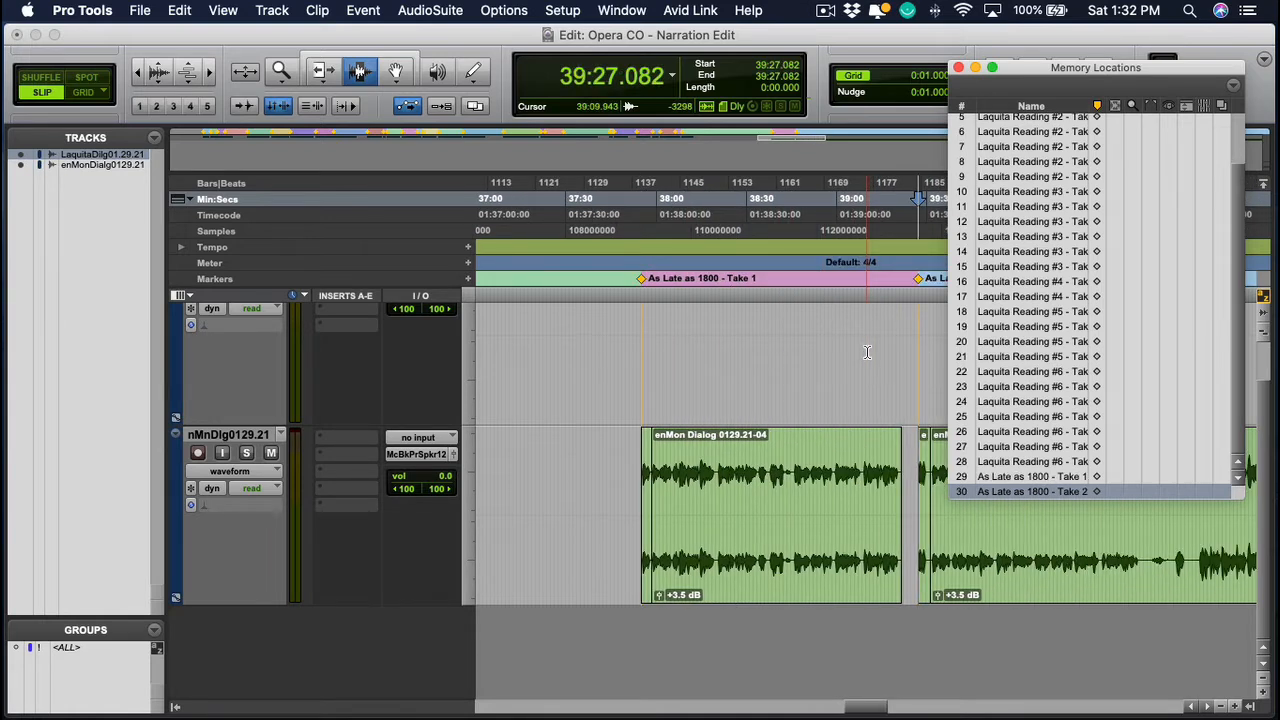
pyautogui.hscroll(2, 869, 335)
pyautogui.hscroll(2, 870, 330)
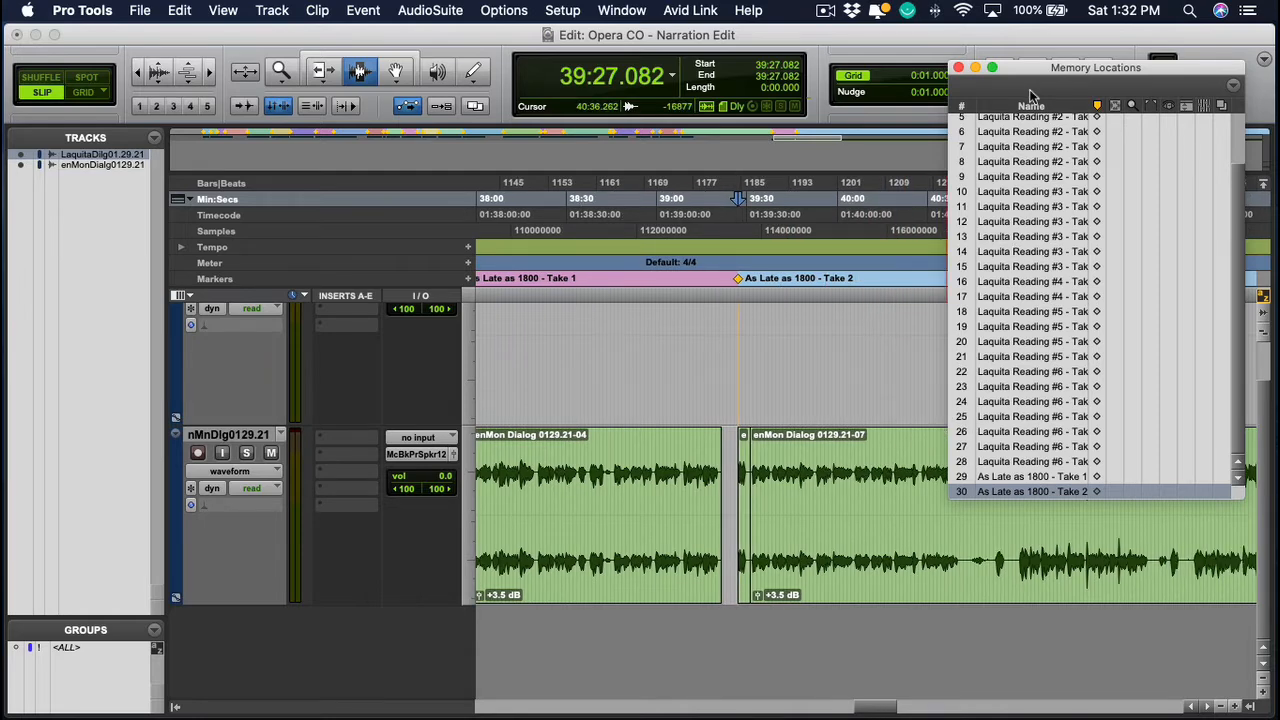
# Move the Memory Locations window aside, look back at the start of its marker list and close the window
pyautogui.moveTo(1031, 69); pyautogui.dragTo(931, 121)
pyautogui.scroll(3, 918, 339)
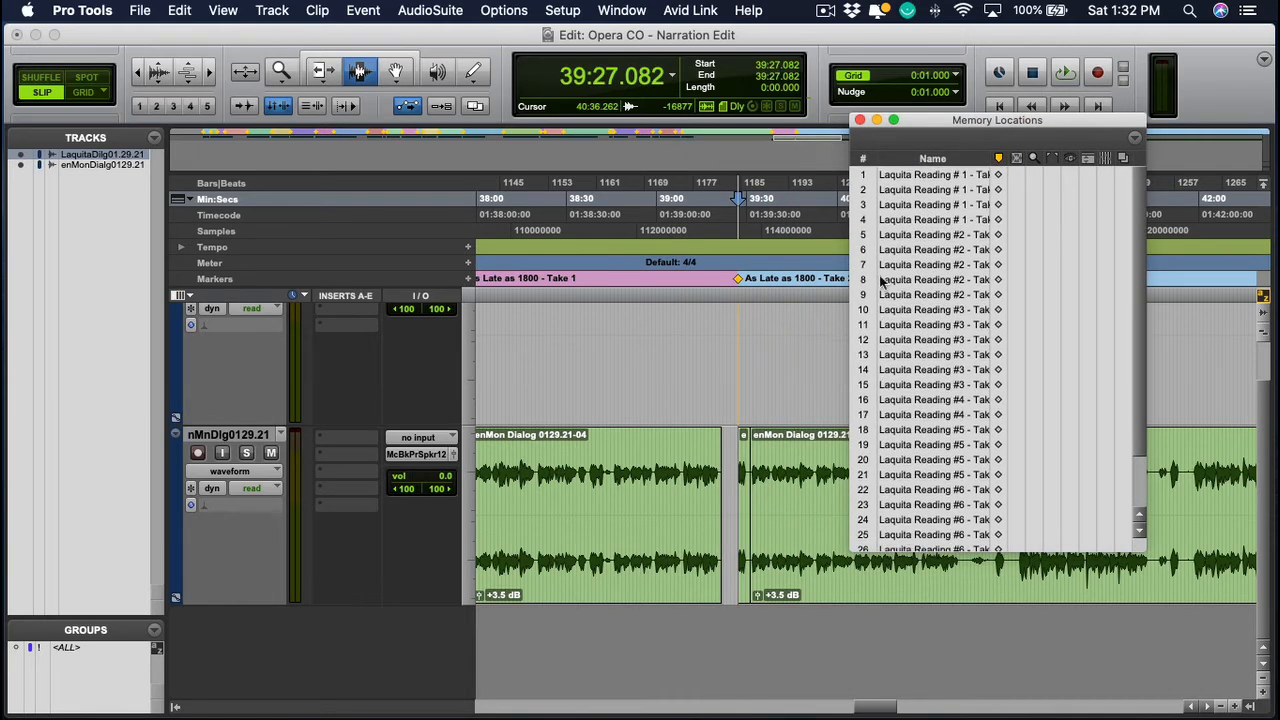
pyautogui.click(860, 120)
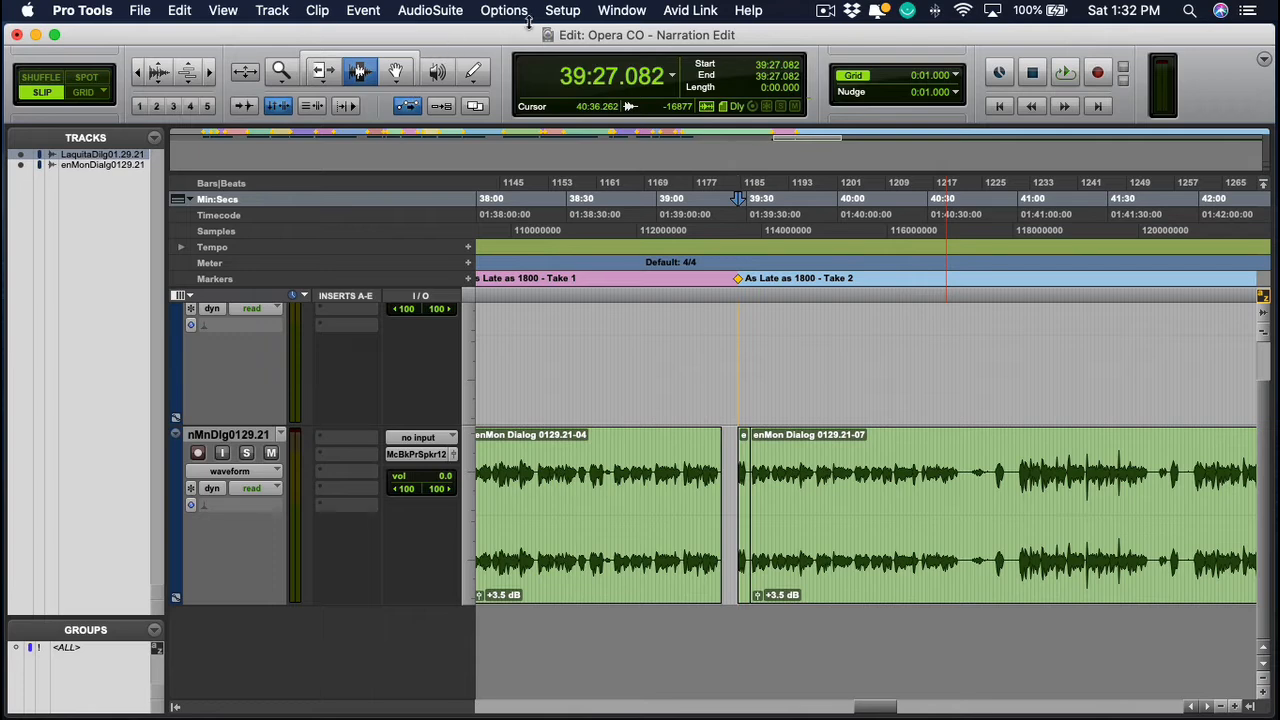
# Open the Pro Tools preferences, look over the color coding options on the Display page and close the dialog
pyautogui.click(562, 10)
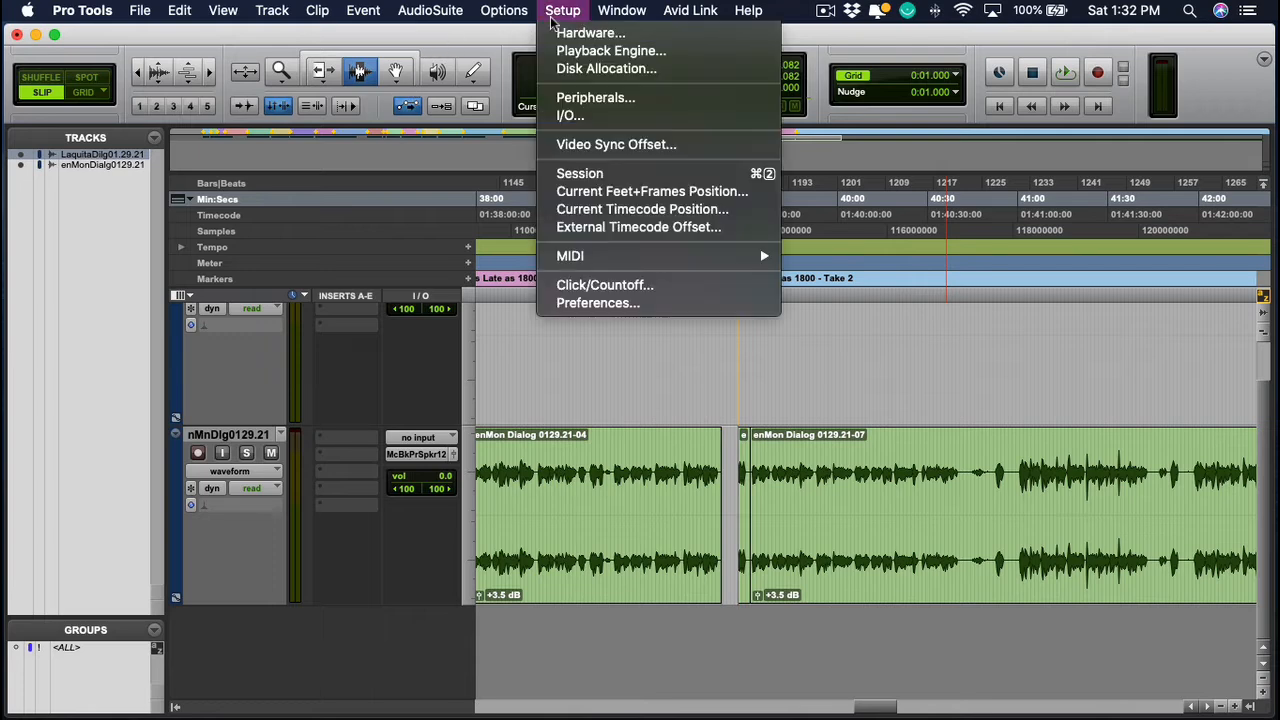
pyautogui.click(597, 302)
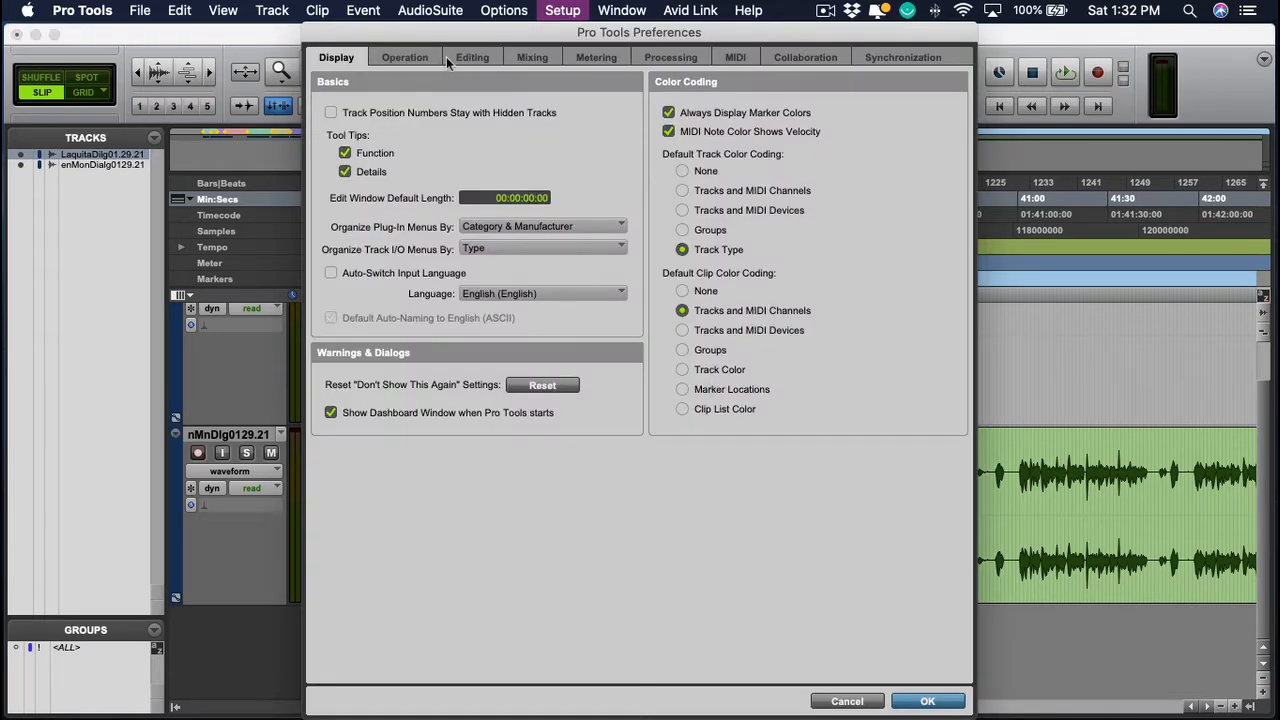
pyautogui.moveTo(463, 30); pyautogui.dragTo(479, 30)
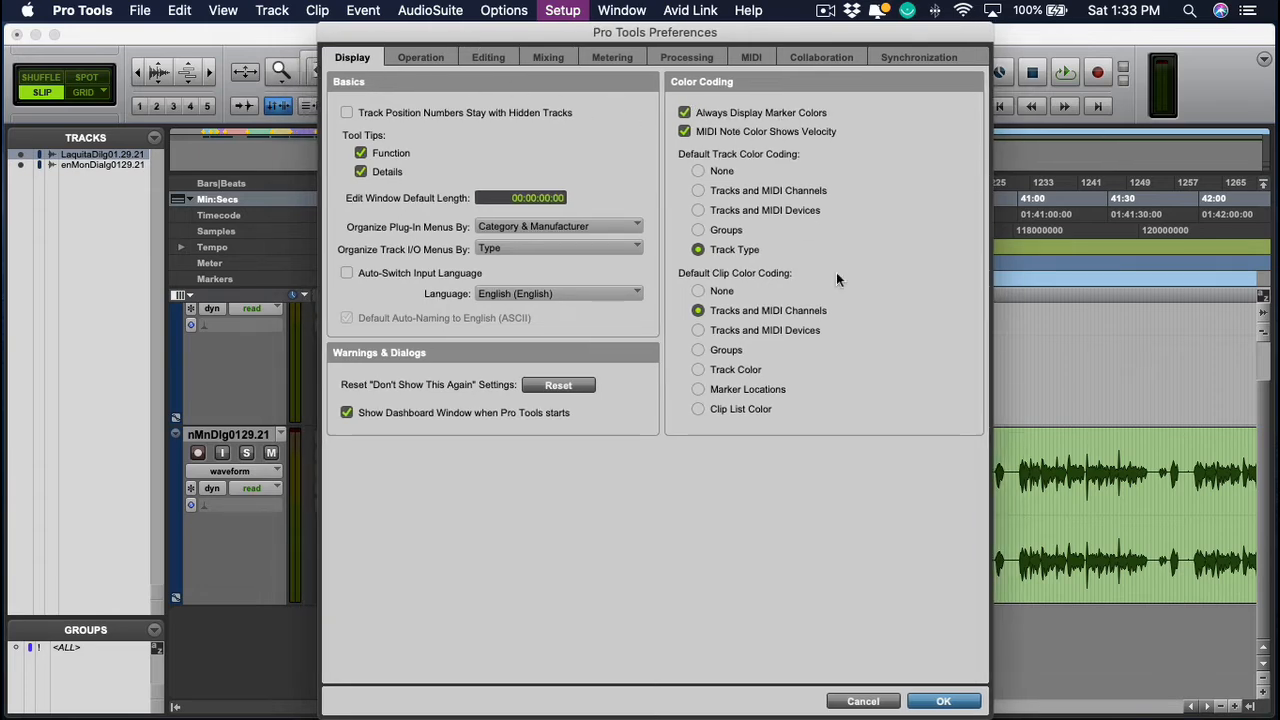
pyautogui.click(966, 705)
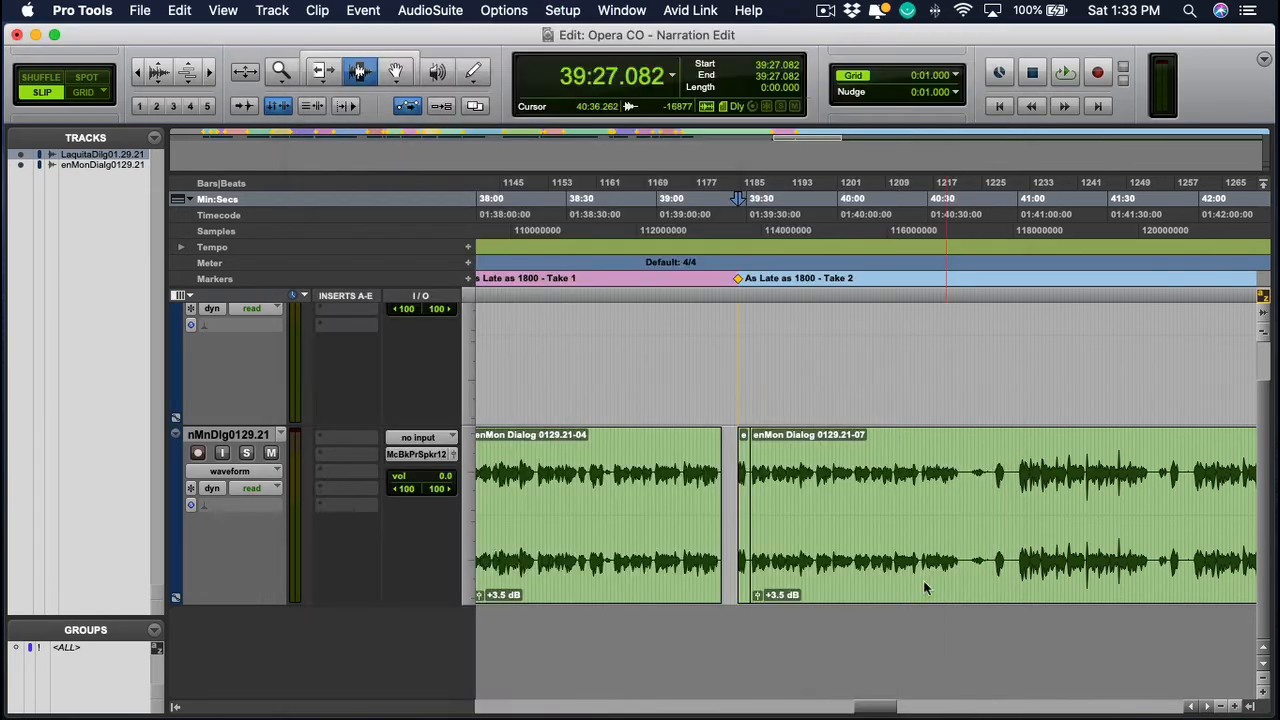
# Examine the marker colors along the timeline, from the "As Late as 1800" takes back to the Laquita Reading #5 takes
pyautogui.press('r')
pyautogui.press('r')
pyautogui.press('r')
pyautogui.press('r')
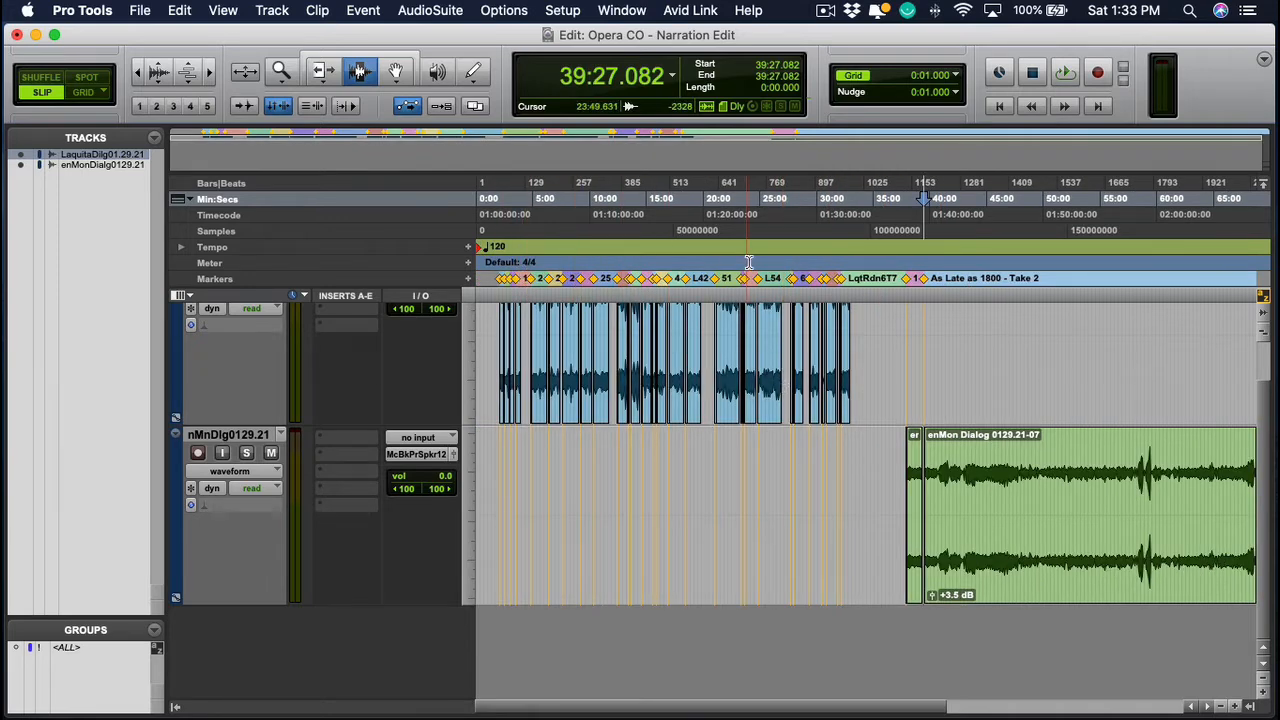
pyautogui.press('t')
pyautogui.press('t')
pyautogui.press('t')
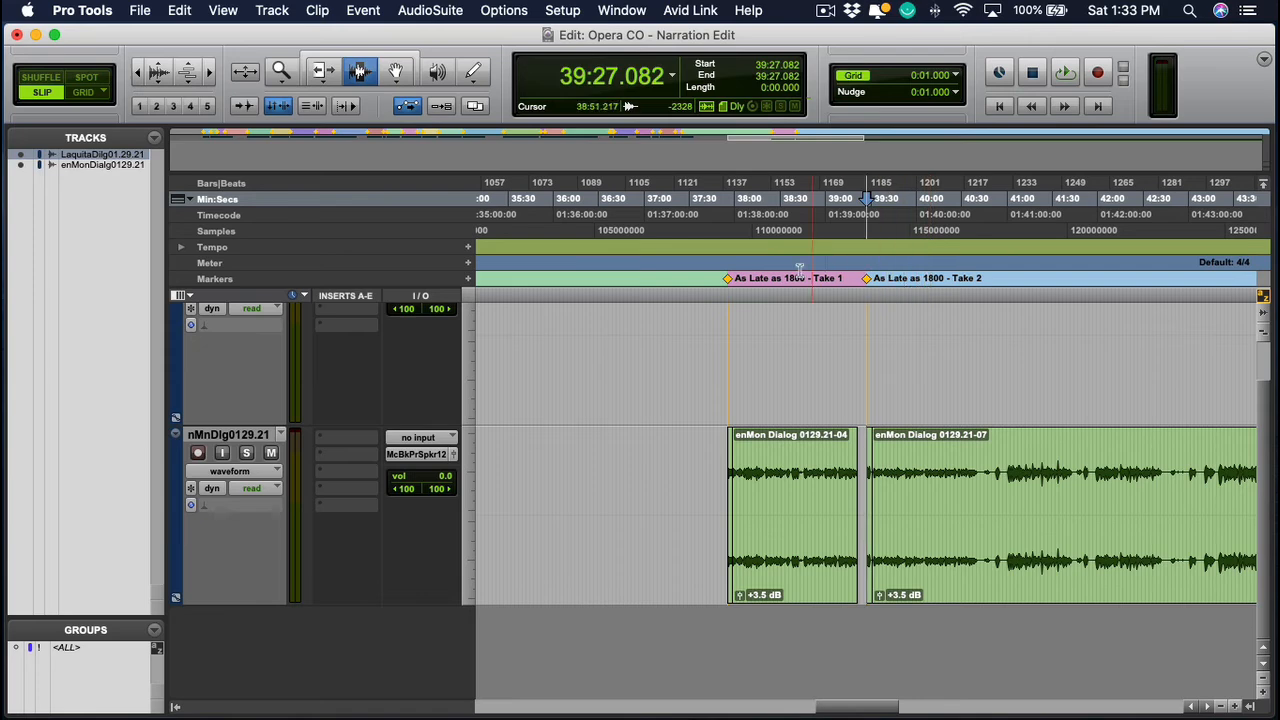
pyautogui.press('r')
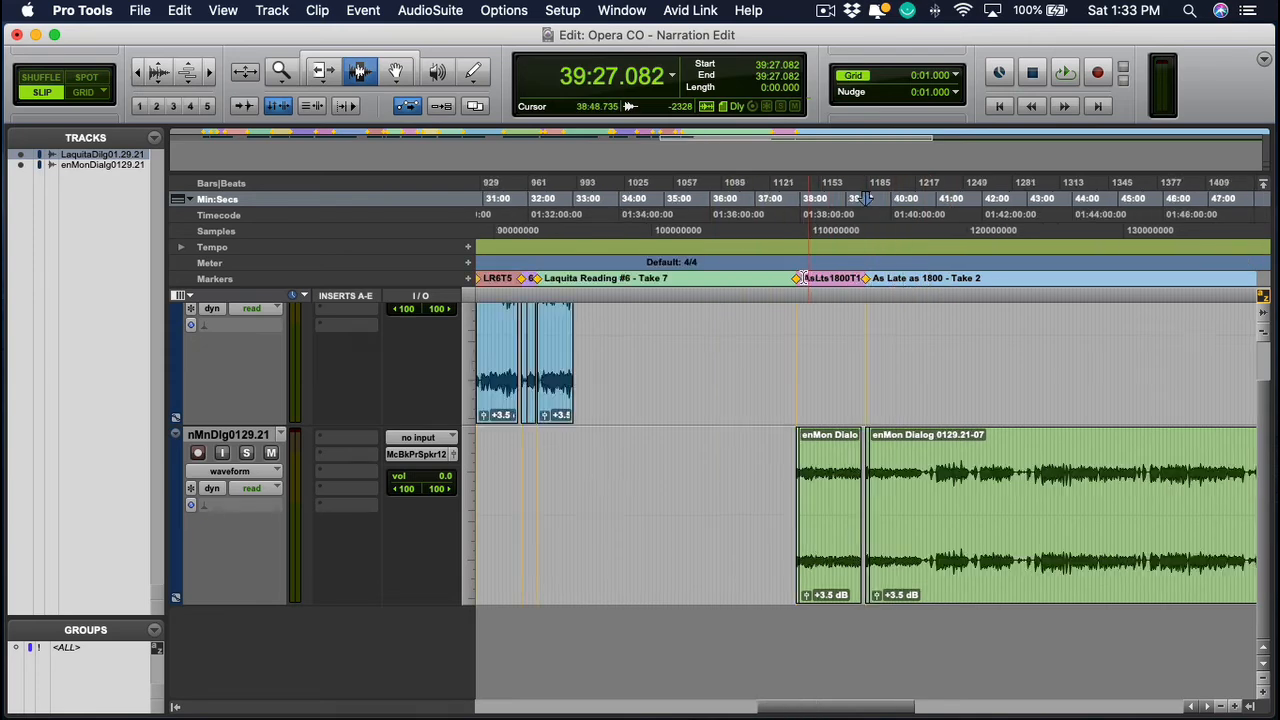
pyautogui.hscroll(-6, 676, 287)
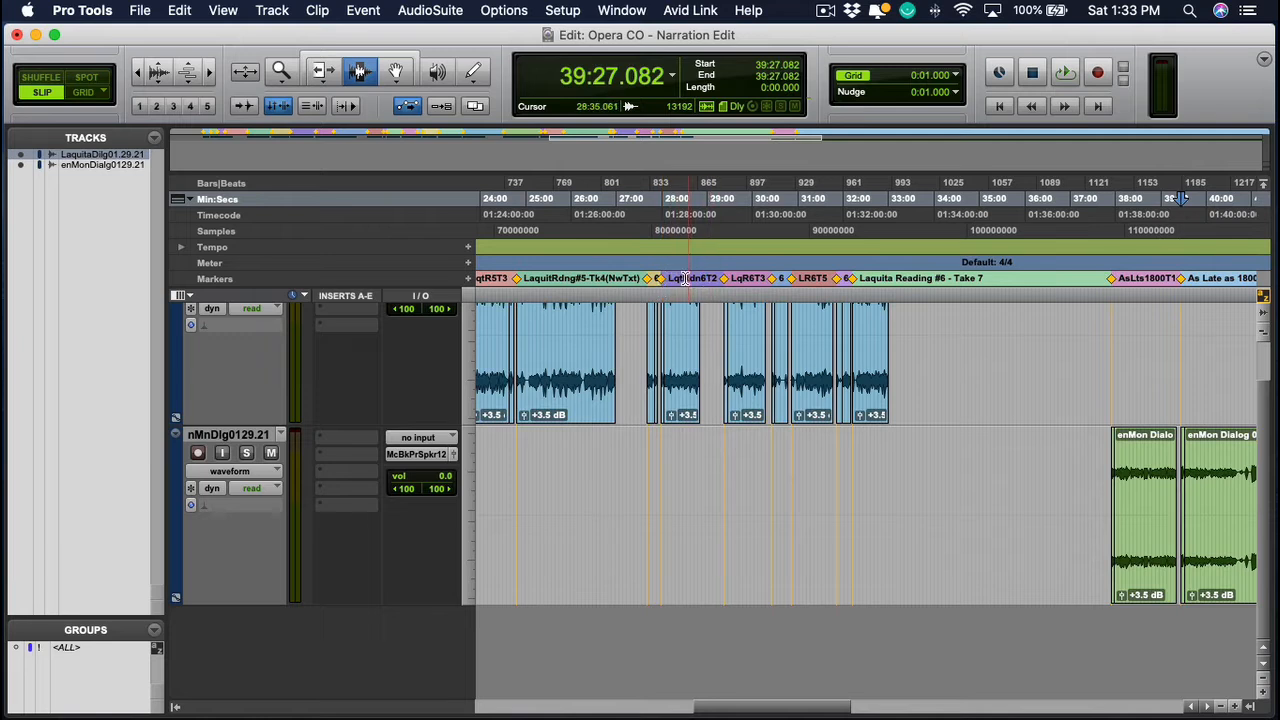
pyautogui.hscroll(-2, 692, 285)
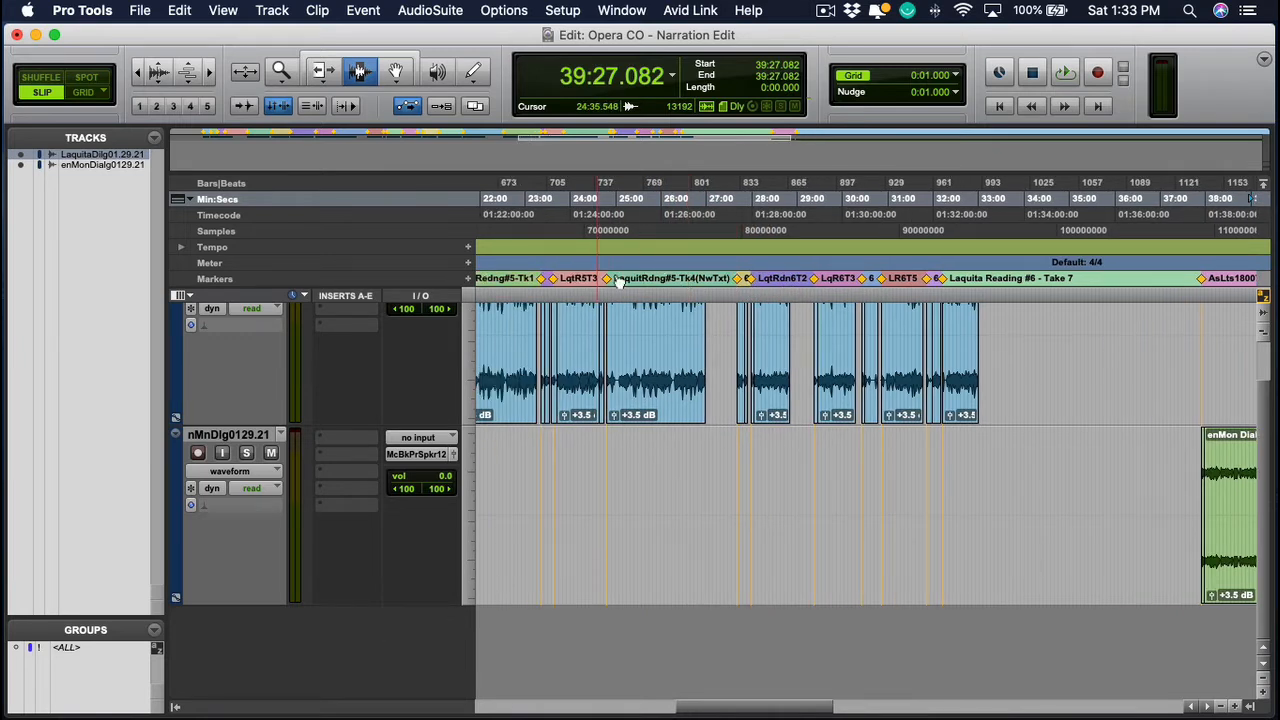
pyautogui.hscroll(-2, 703, 289)
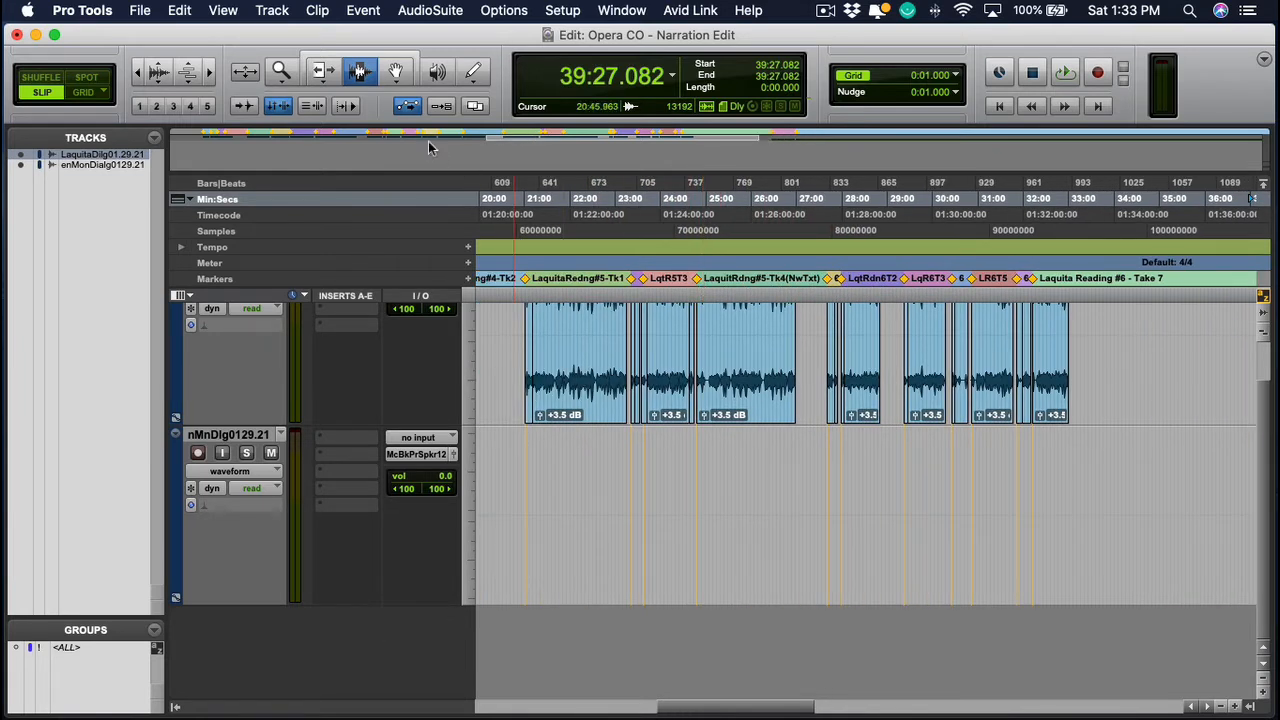
# Reopen the Pro Tools preferences at the Display page's marker color setting
pyautogui.click(527, 12)
pyautogui.moveTo(560, 10)
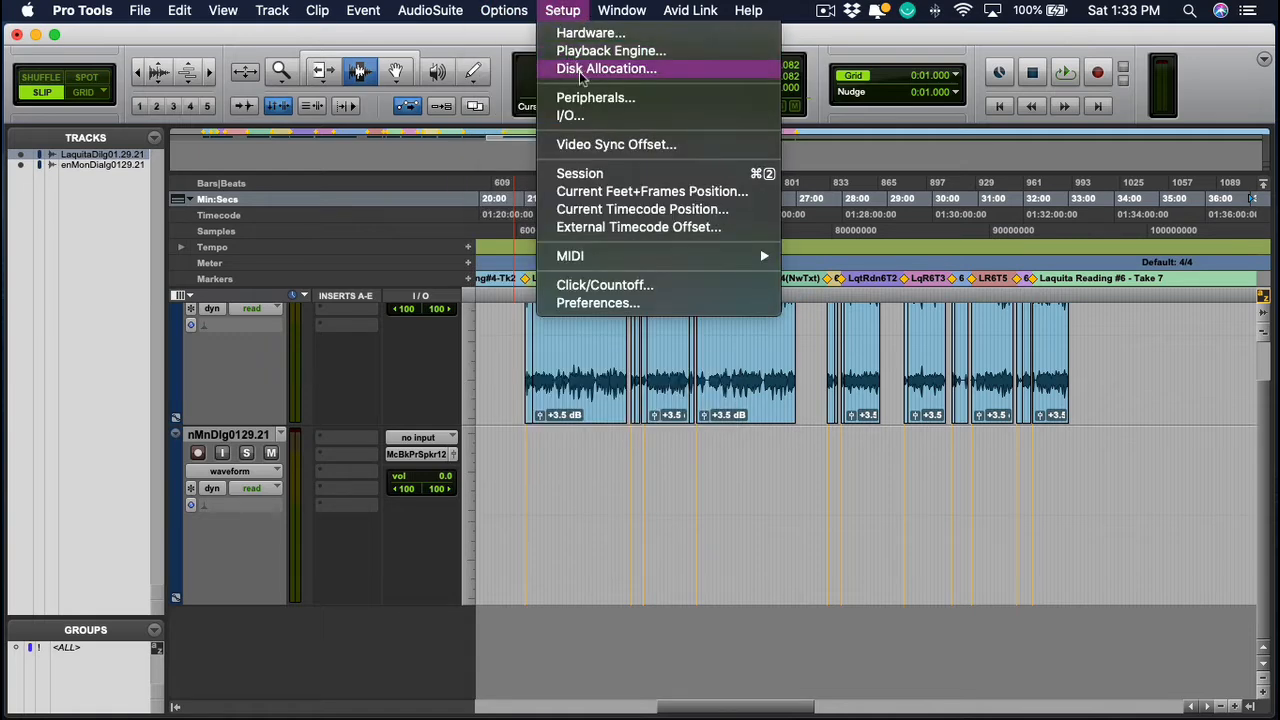
pyautogui.click(597, 302)
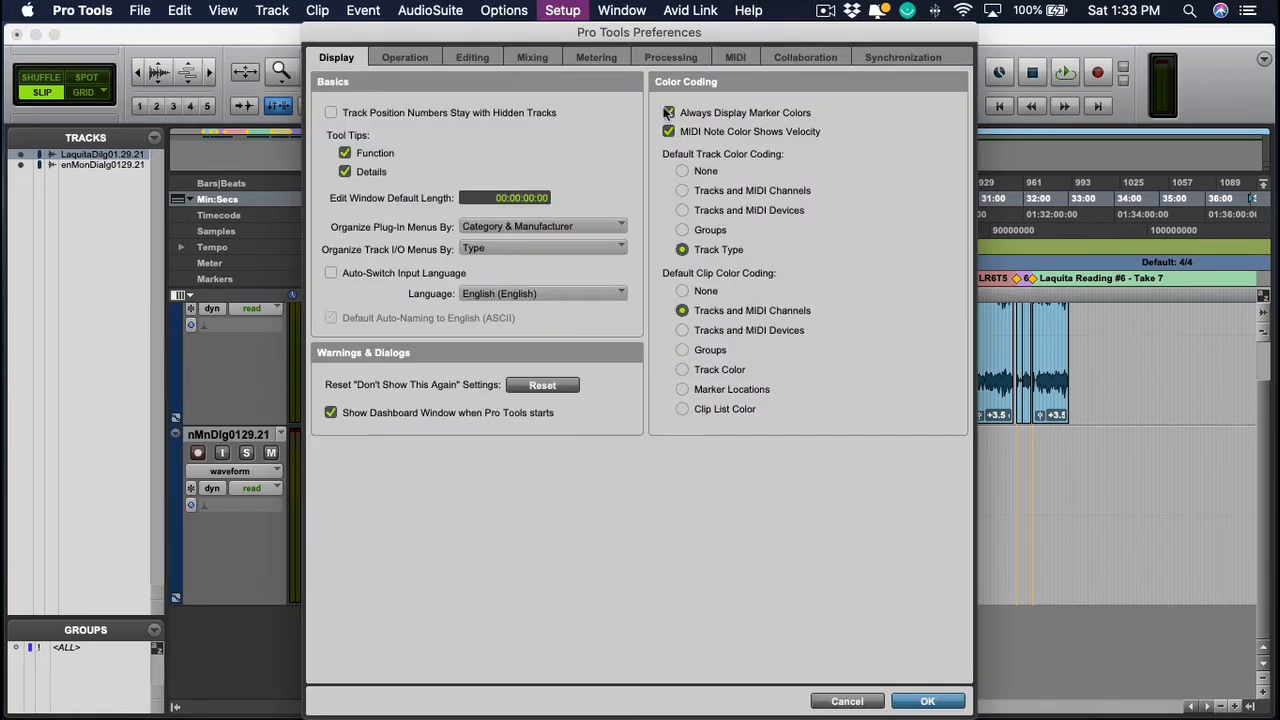
# Turn off the Always Display Marker Colors preference
pyautogui.click(925, 700)
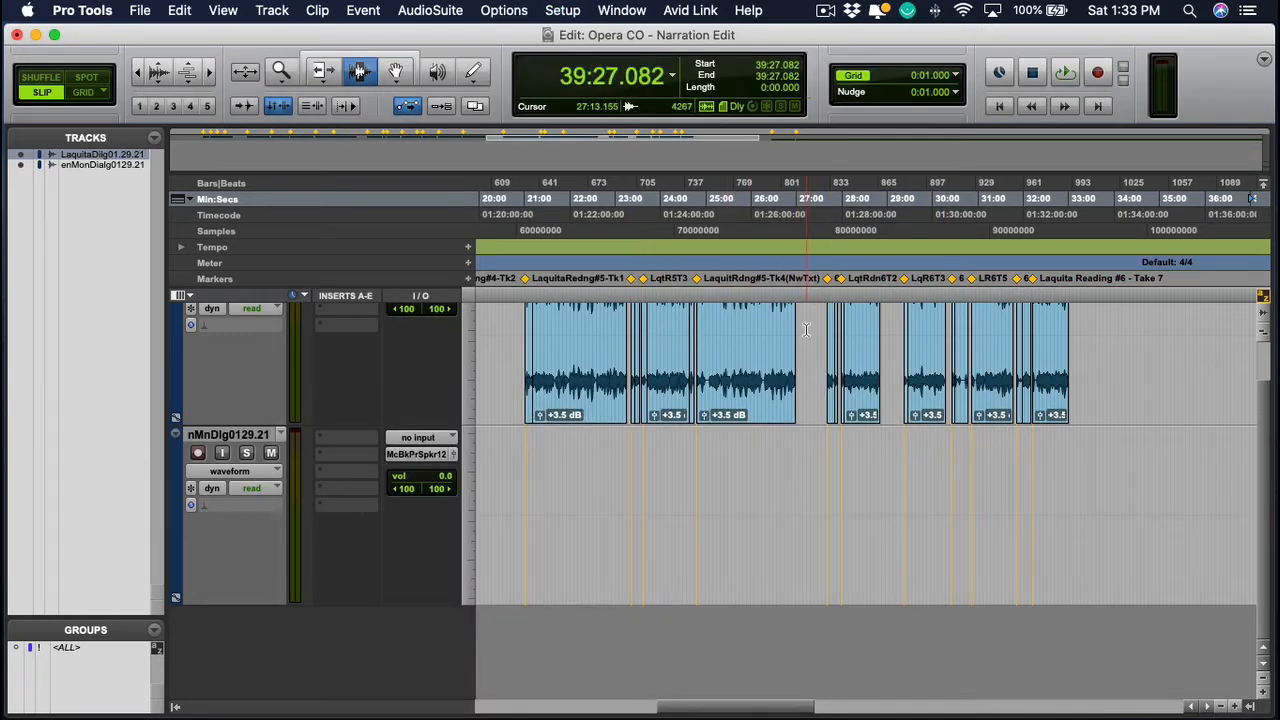
pyautogui.press('super+bracketleft')
pyautogui.press('super+bracketleft')
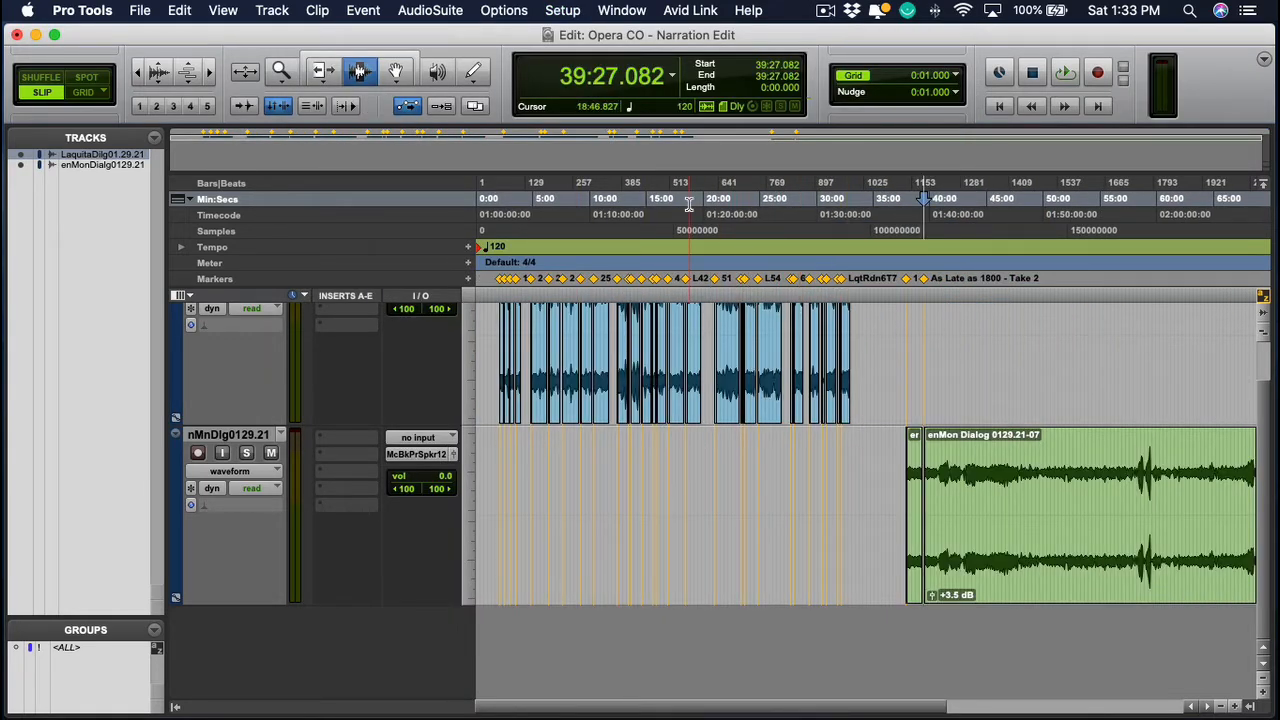
# Enable Always Display Marker Colors in the display preferences
pyautogui.click(566, 10)
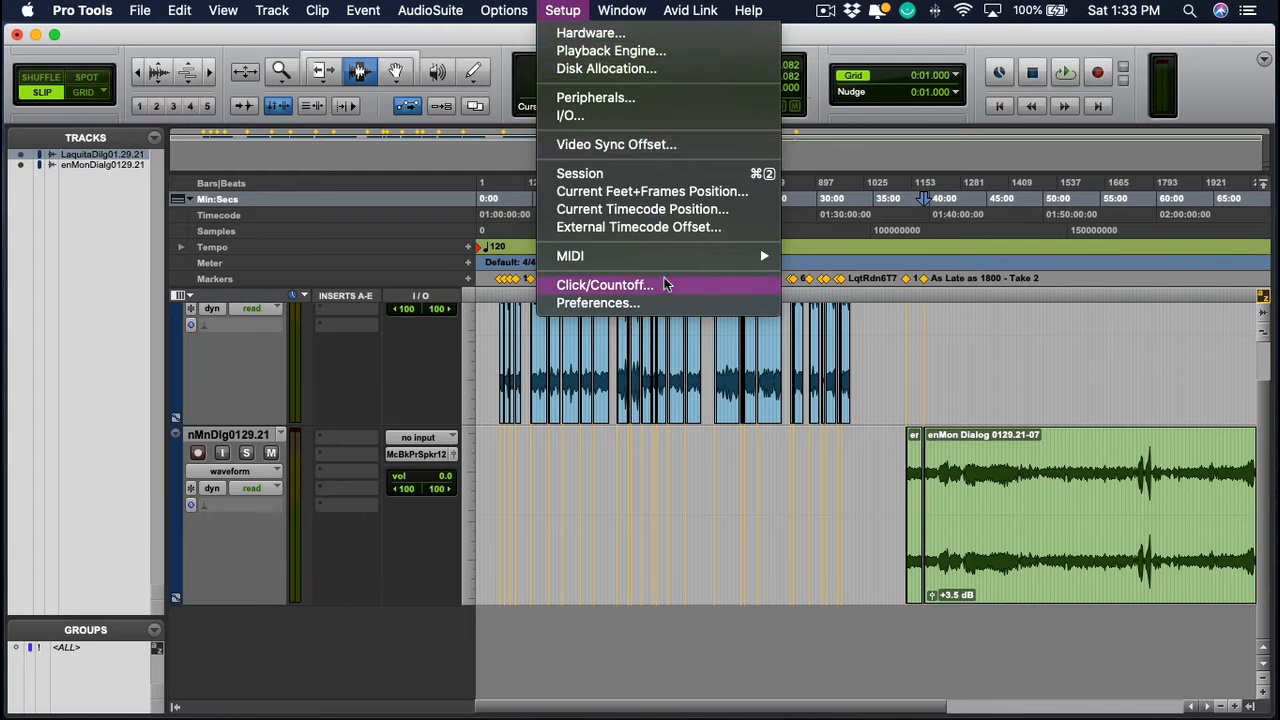
pyautogui.click(665, 302)
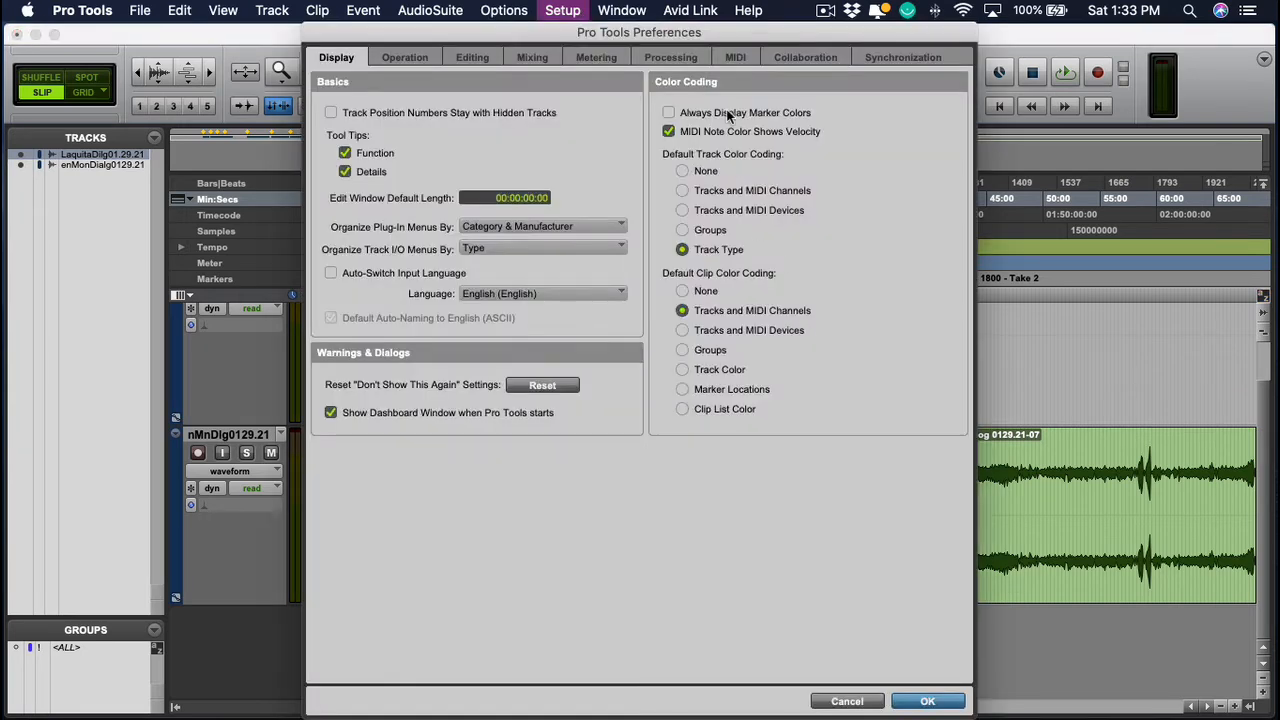
pyautogui.click(929, 701)
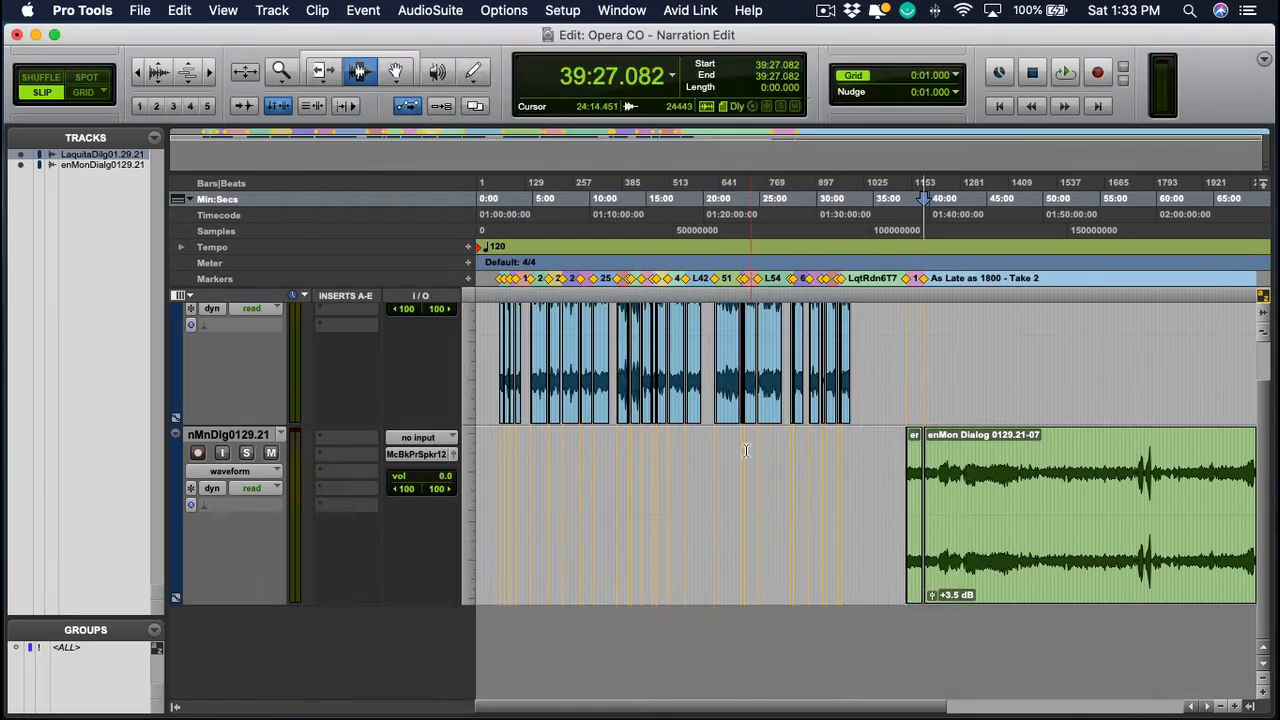
# Audition the As Late as 1800 - Take 2 recording on the lower dialog track to find where the take ends
pyautogui.click(938, 380)
pyautogui.press('super+bracketright')
pyautogui.press('super+bracketright')
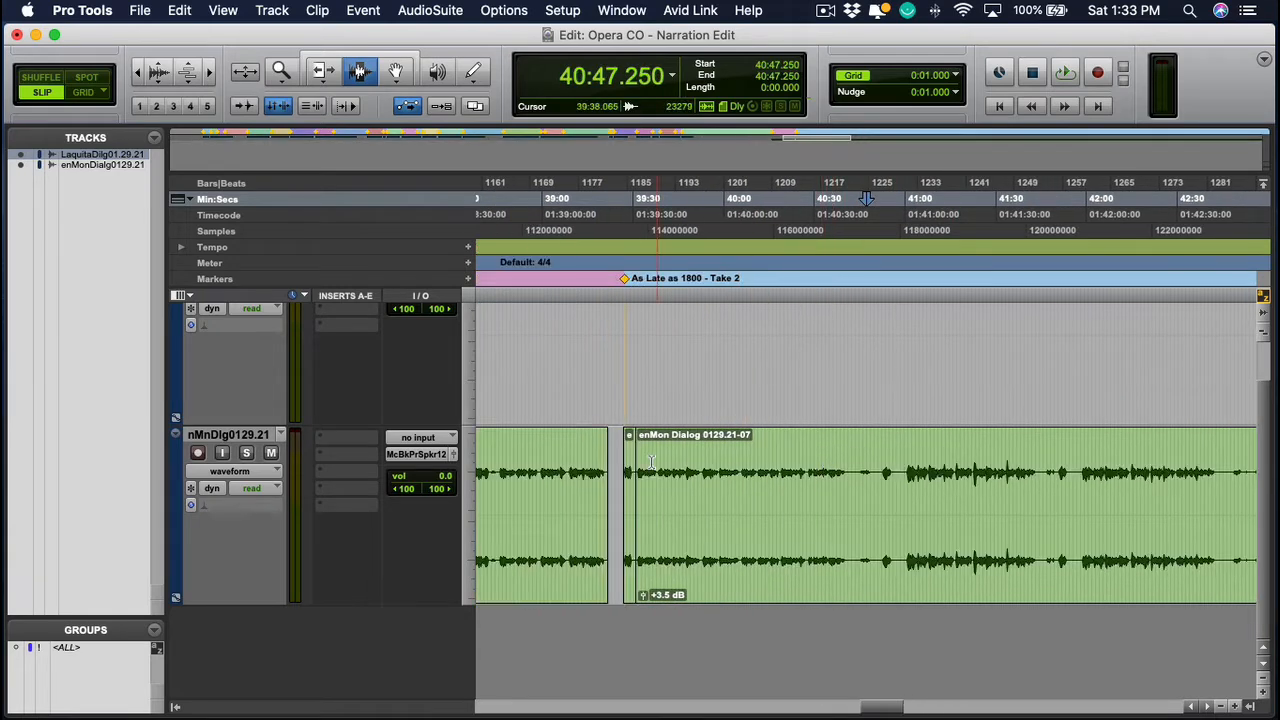
pyautogui.click(667, 494)
pyautogui.press('space')
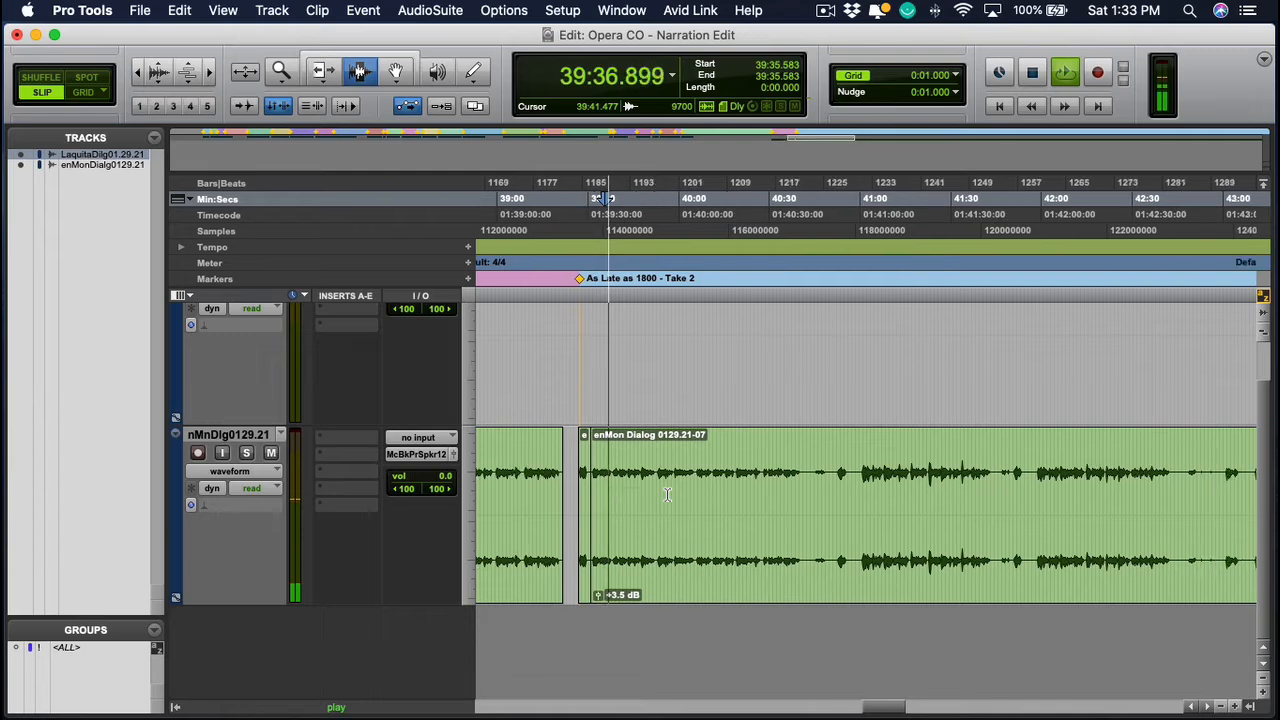
pyautogui.press('space')
pyautogui.click(769, 500)
pyautogui.press('space')
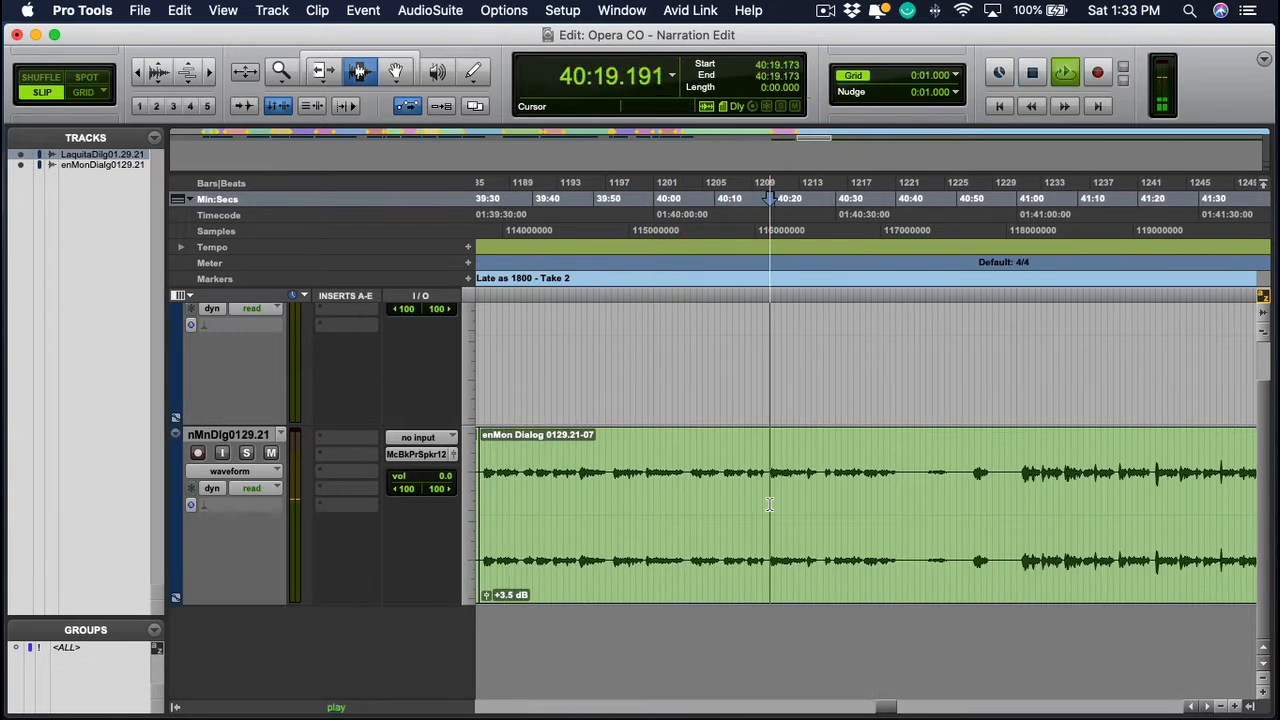
pyautogui.click(786, 488)
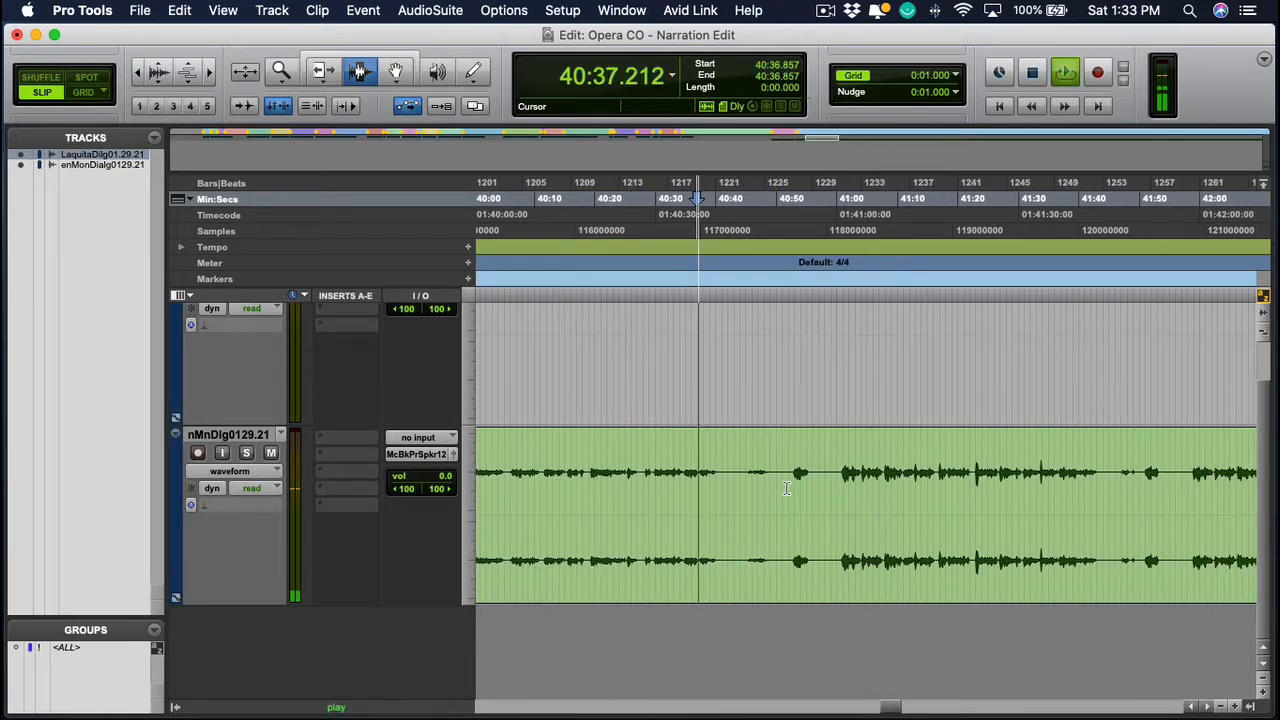
pyautogui.click(742, 481)
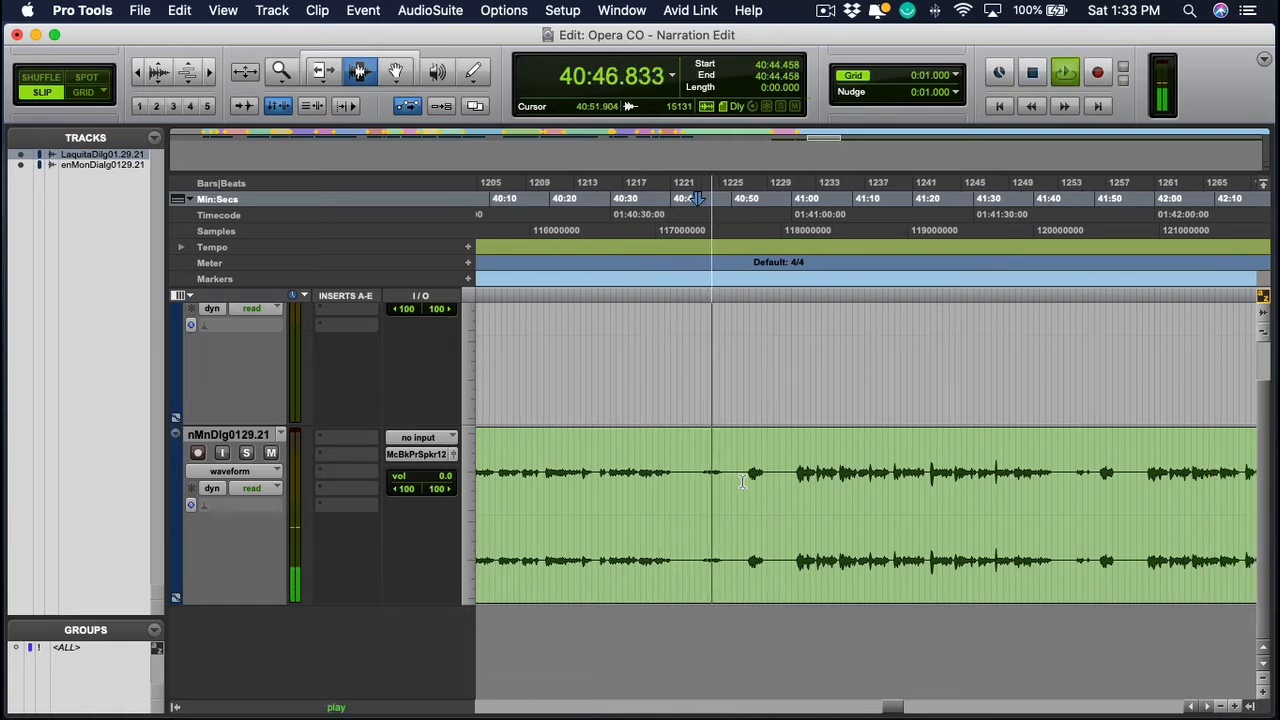
# Delete the roughly 9.5-second section from about 40:41.8 to 40:51.3 on the lower dialog track
pyautogui.moveTo(742, 481); pyautogui.dragTo(681, 485)
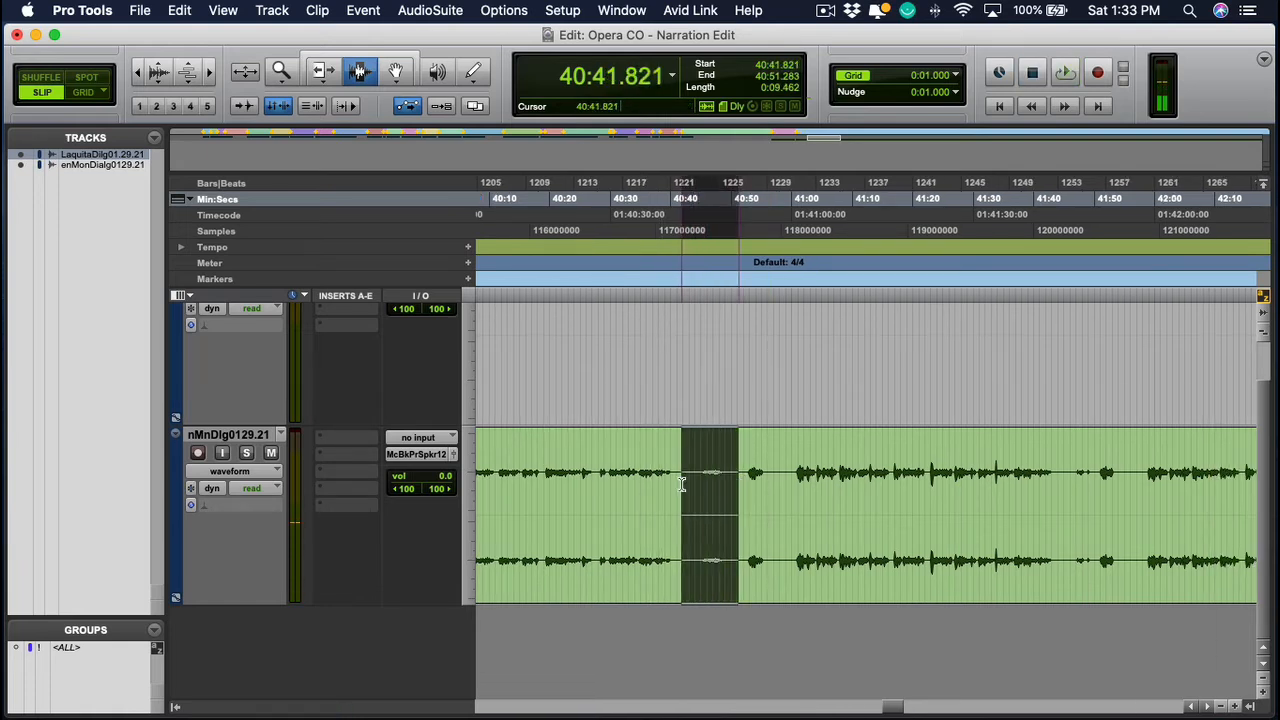
pyautogui.press('Delete')
pyautogui.click(682, 487)
# Audition the opening of the clip following the gap and trim its start to 40:52.486, just before the speech
pyautogui.click(746, 500)
pyautogui.press('space')
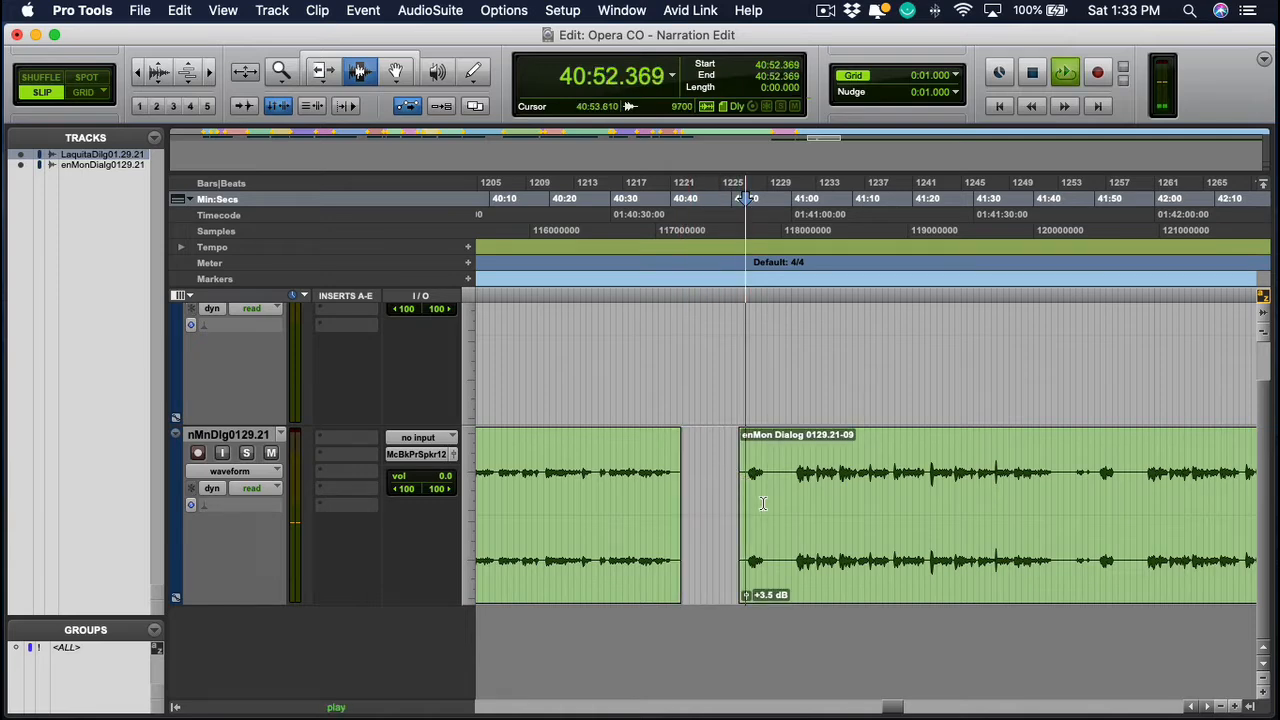
pyautogui.press('t')
pyautogui.press('t')
pyautogui.hscroll(1, 786, 512)
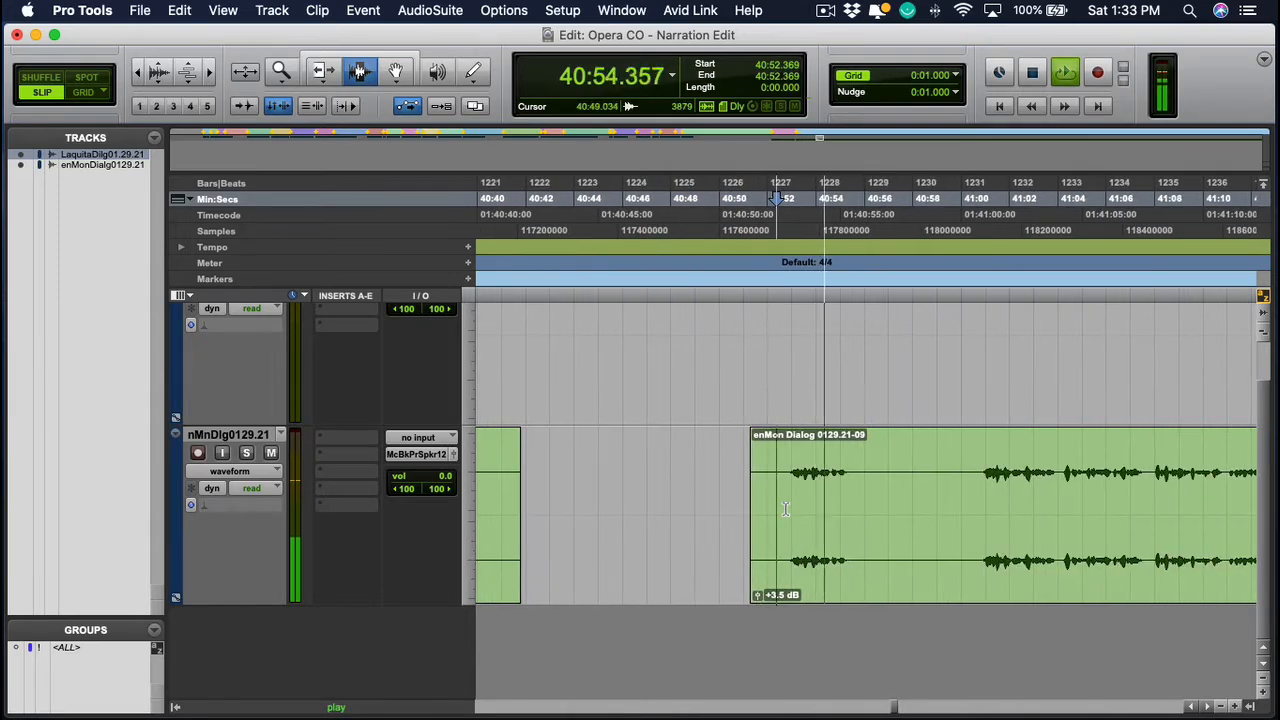
pyautogui.press('space')
pyautogui.click(778, 505)
pyautogui.press('a')
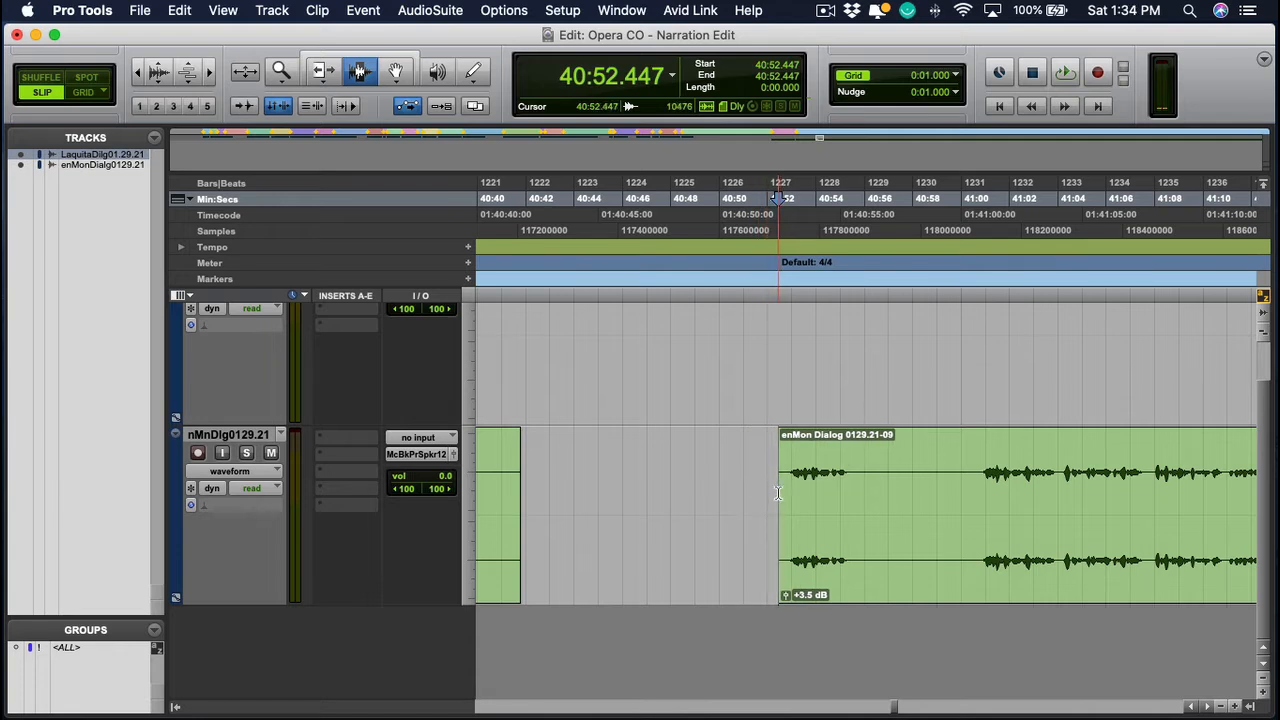
pyautogui.click(779, 486)
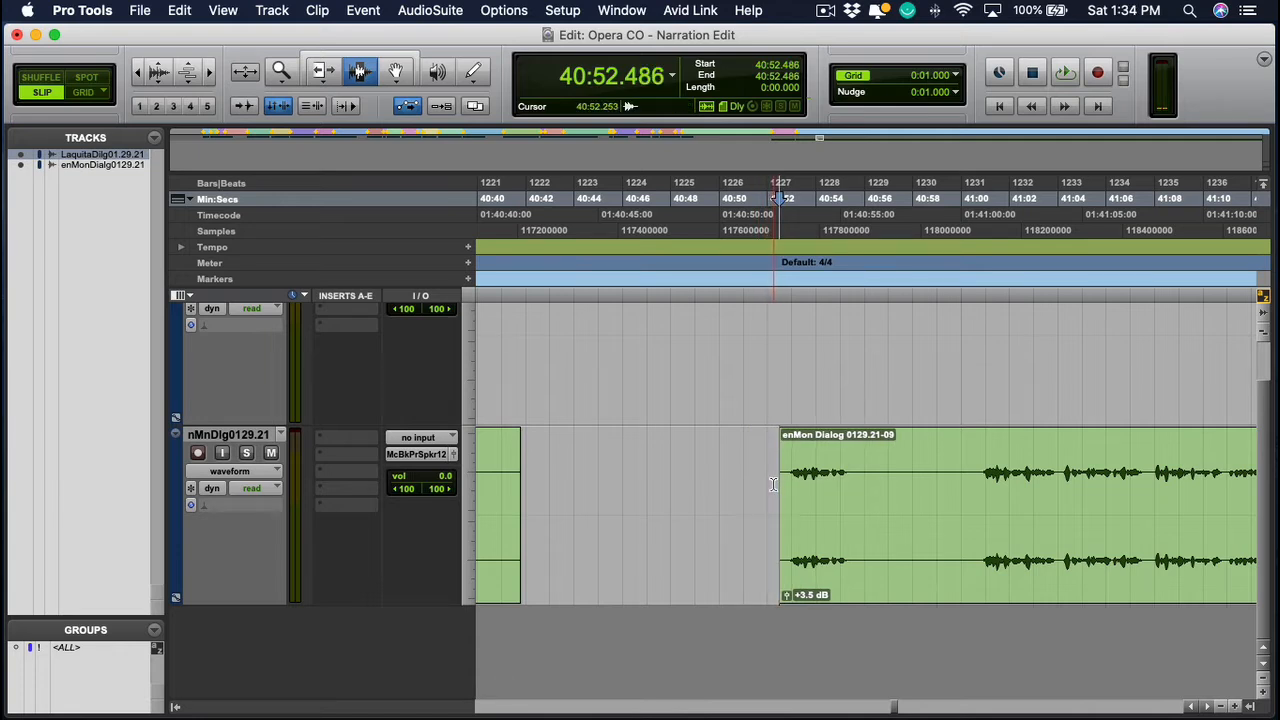
pyautogui.press('KP_Enter')
pyautogui.press('Escape')
pyautogui.press('r')
pyautogui.press('r')
pyautogui.press('r')
pyautogui.press('r')
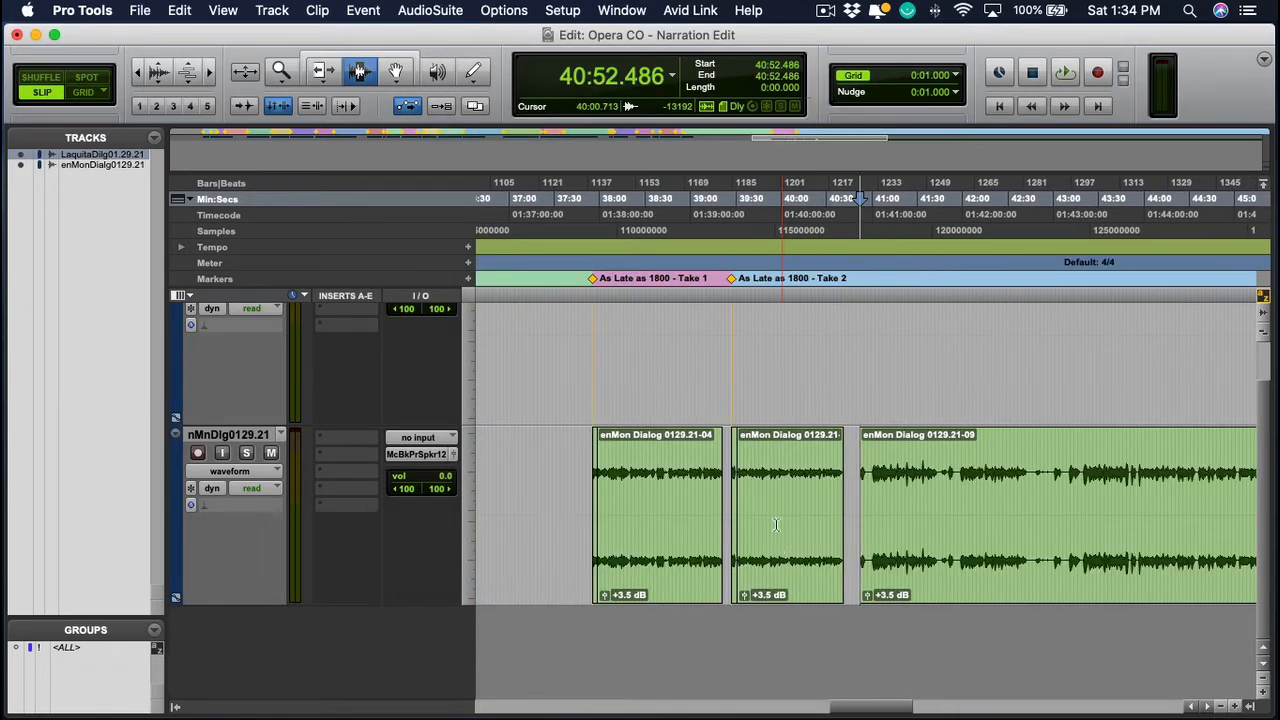
# Move the long last clip on the lower dialog track later in time so that it starts at 41:37.162
pyautogui.click(856, 505)
pyautogui.press('F9')
pyautogui.press('F8')
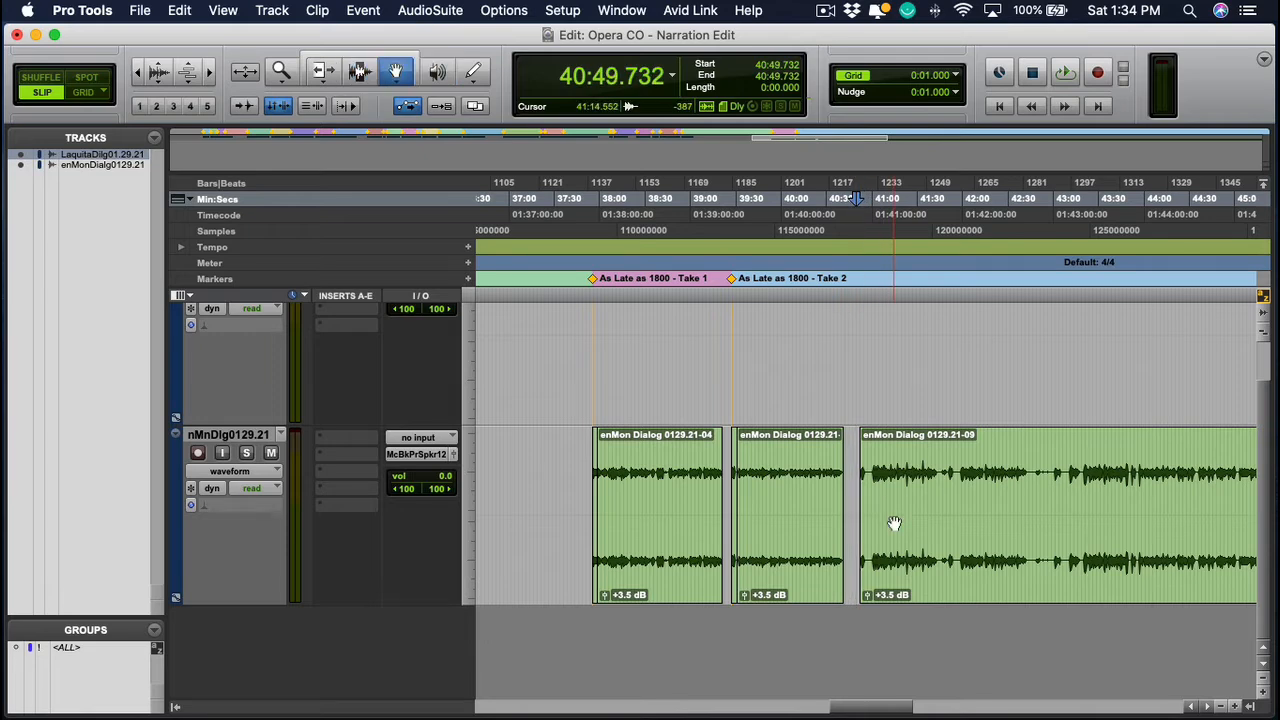
pyautogui.click(896, 523)
pyautogui.press('r')
pyautogui.press('r')
pyautogui.press('r')
pyautogui.hscroll(3, 998, 531)
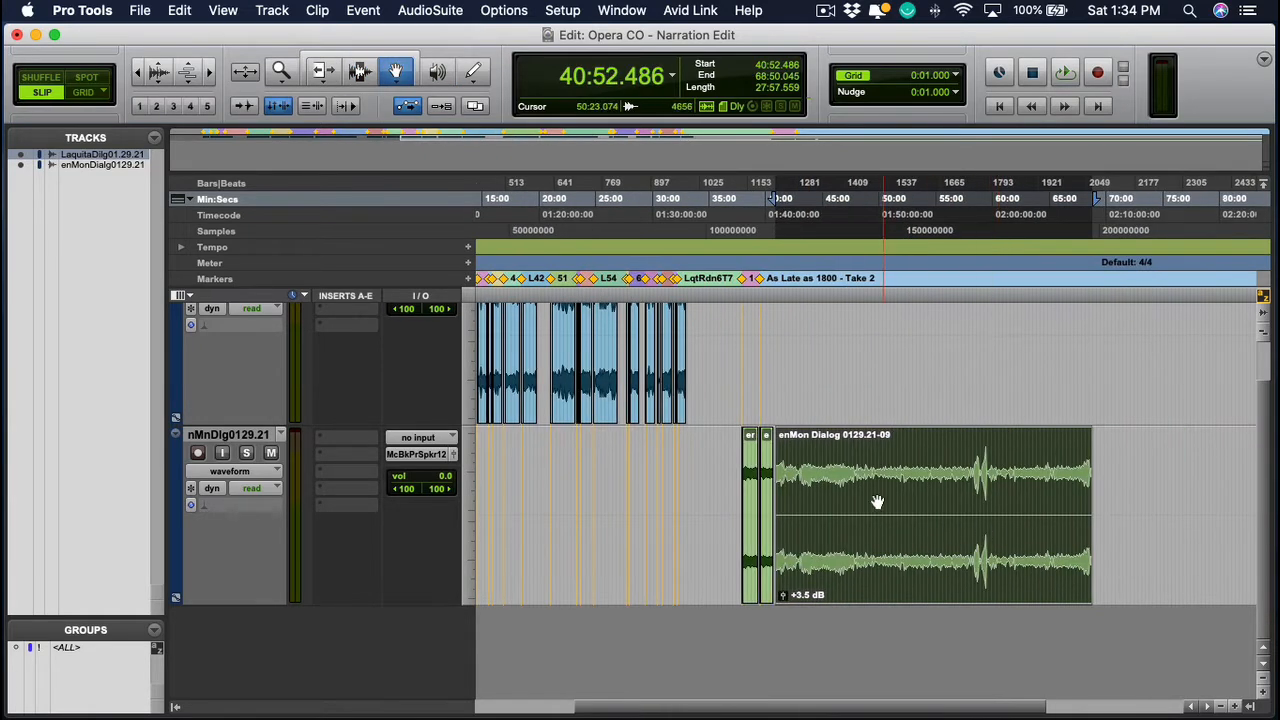
pyautogui.moveTo(875, 503); pyautogui.dragTo(883, 500)
# Place the edit cursor exactly at the start of the moved clip and play its opening words
pyautogui.press('t')
pyautogui.press('t')
pyautogui.press('t')
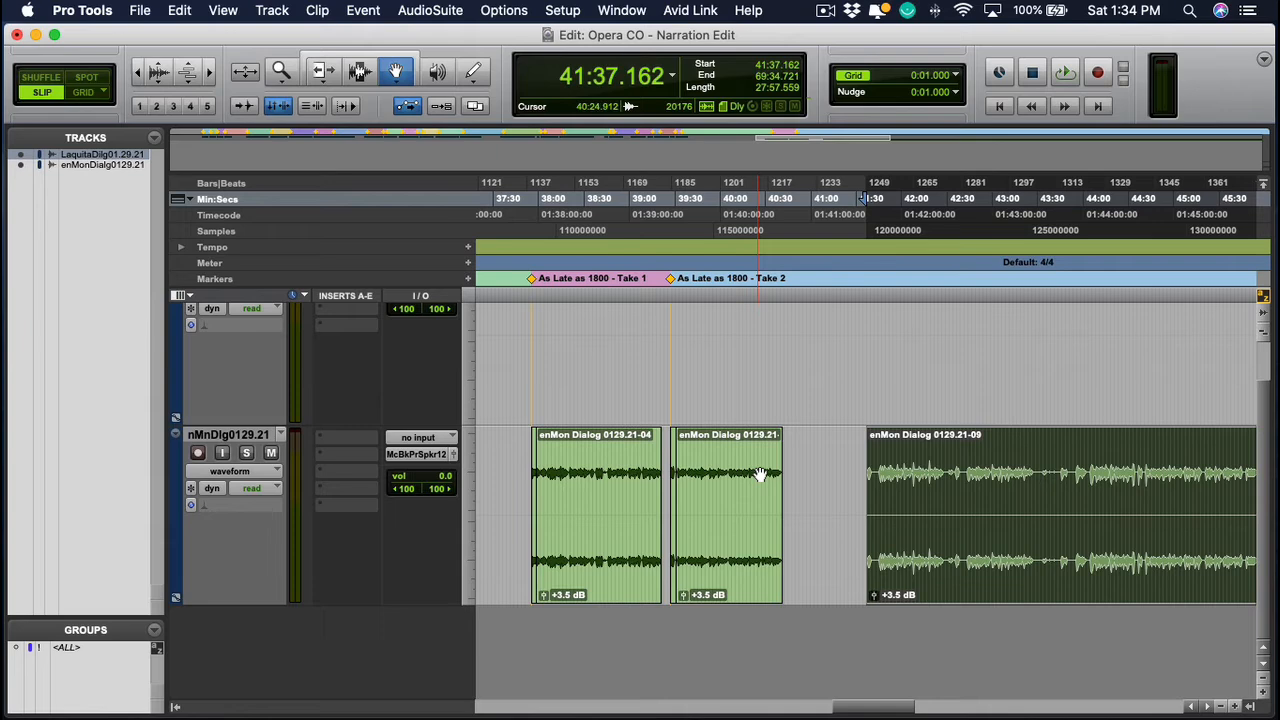
pyautogui.press('F7')
pyautogui.click(858, 491)
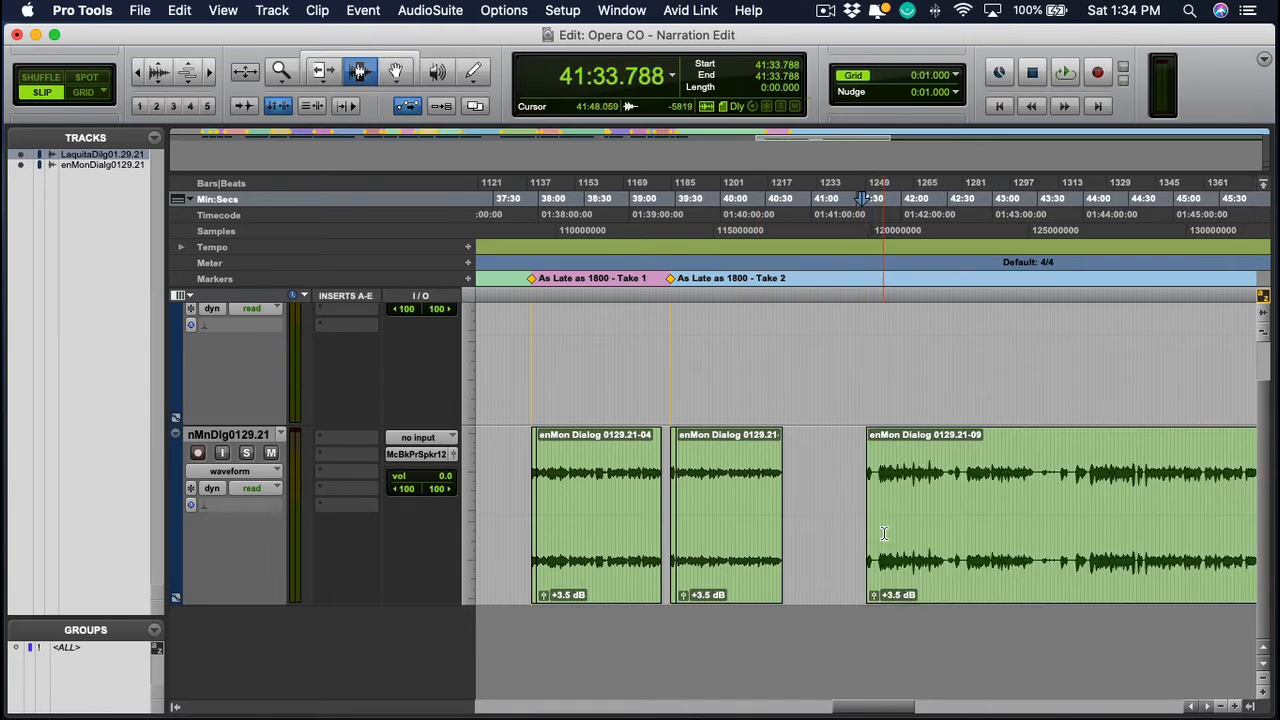
pyautogui.press('t')
pyautogui.press('t')
pyautogui.click(868, 489)
pyautogui.press('Tab')
pyautogui.press('space')
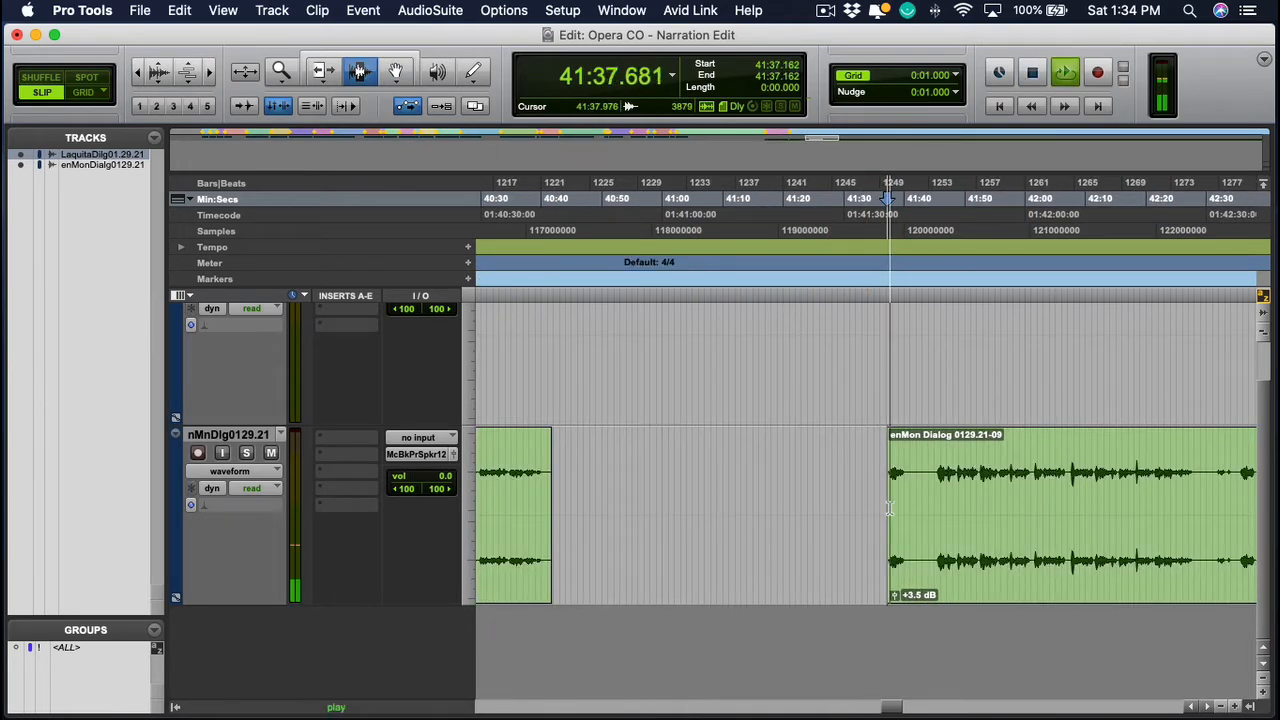
pyautogui.press('space')
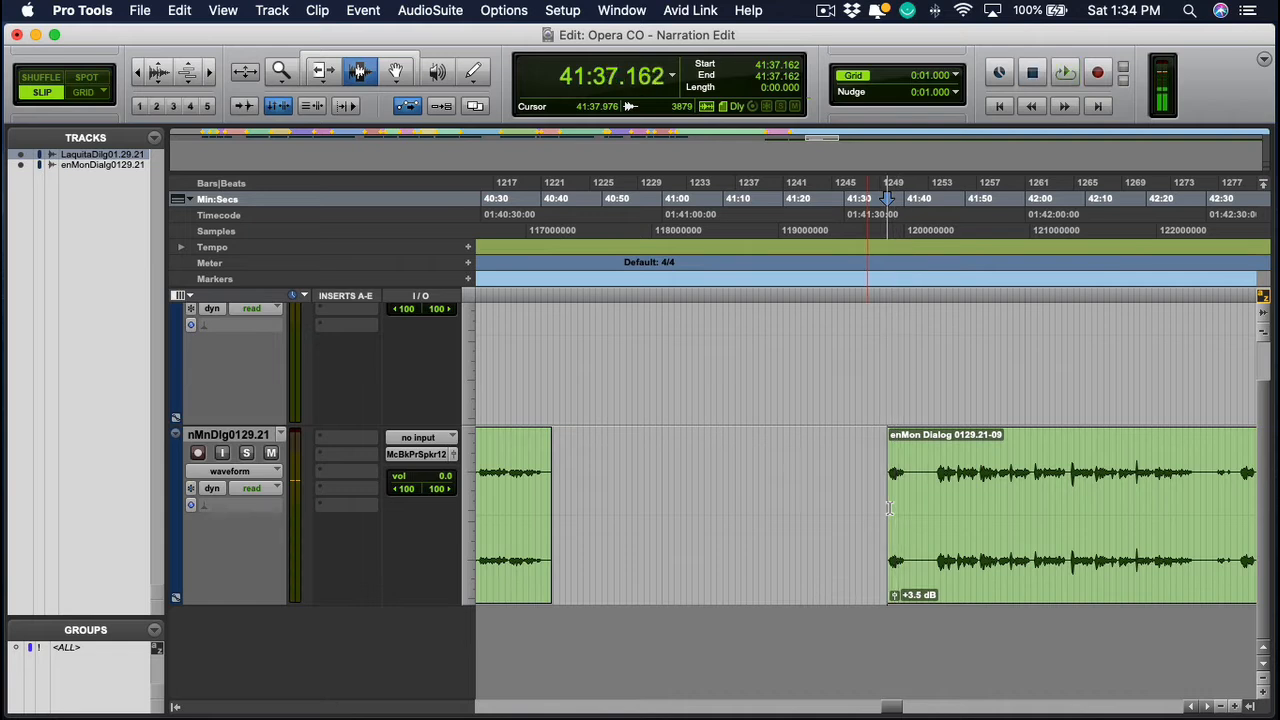
# Create a marker at the clip's start named "During the Ante - Take 1", with the speaker's name as its comment
pyautogui.press('KP_Enter')
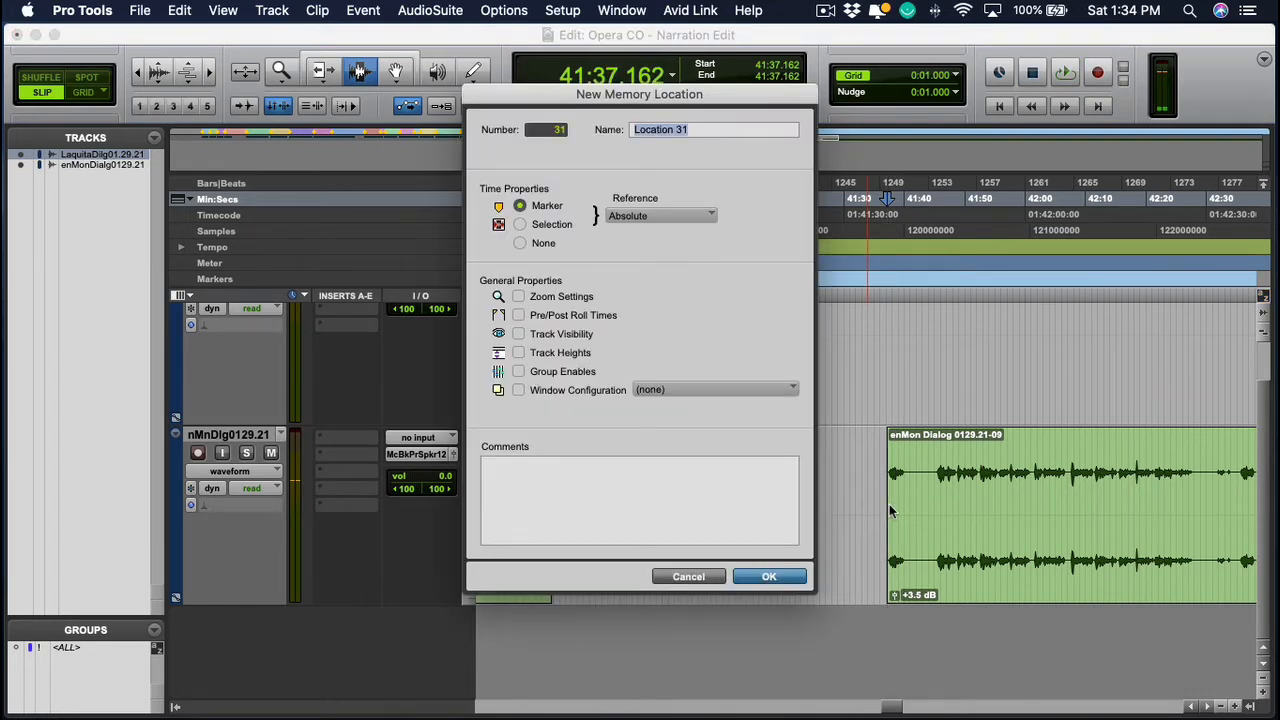
pyautogui.write('Dr')
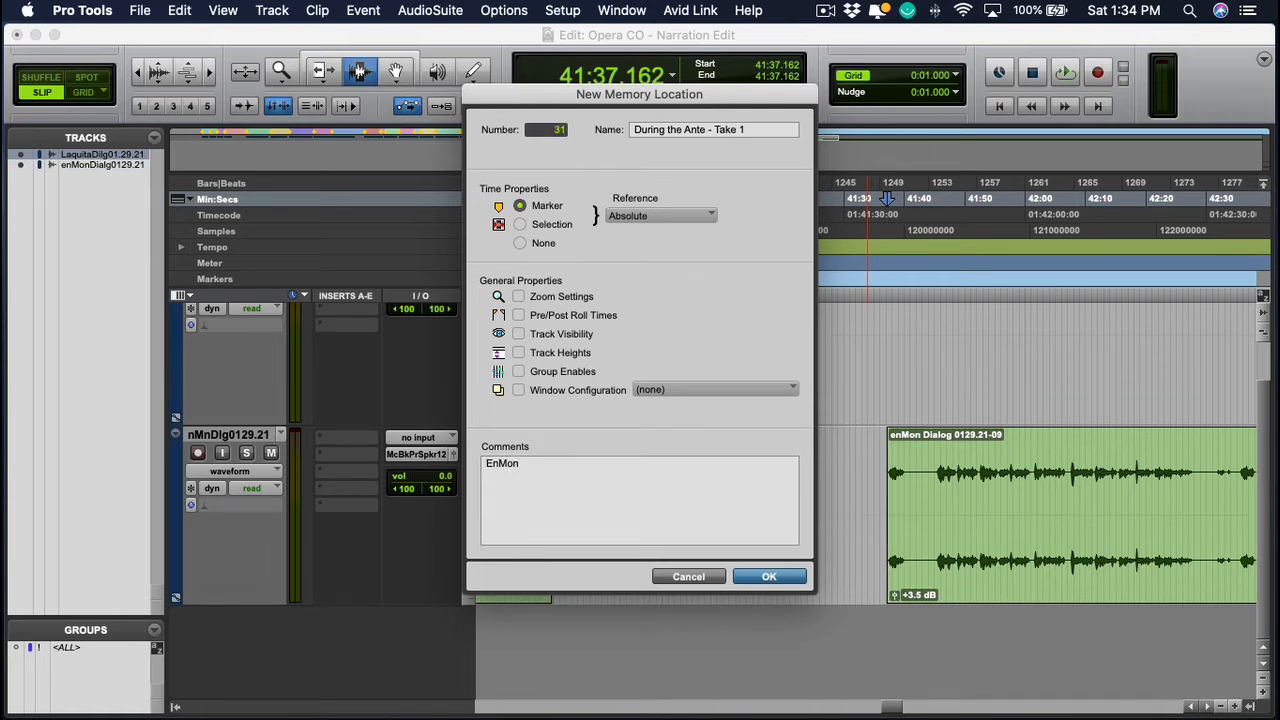
pyautogui.press('Return')
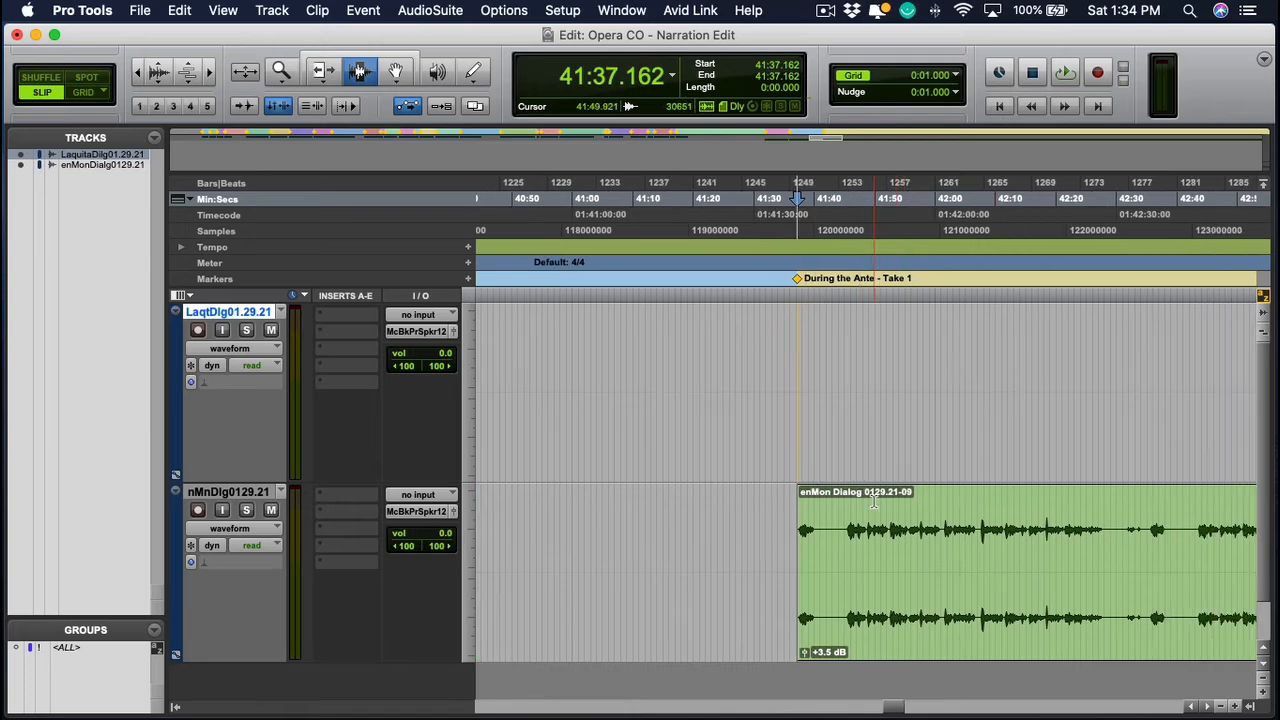
# Remove about 1.9 seconds of silence after the clip's opening words in Shuffle mode, closing the gap
pyautogui.click(803, 535)
pyautogui.press('super+bracketright')
pyautogui.press('super+bracketright')
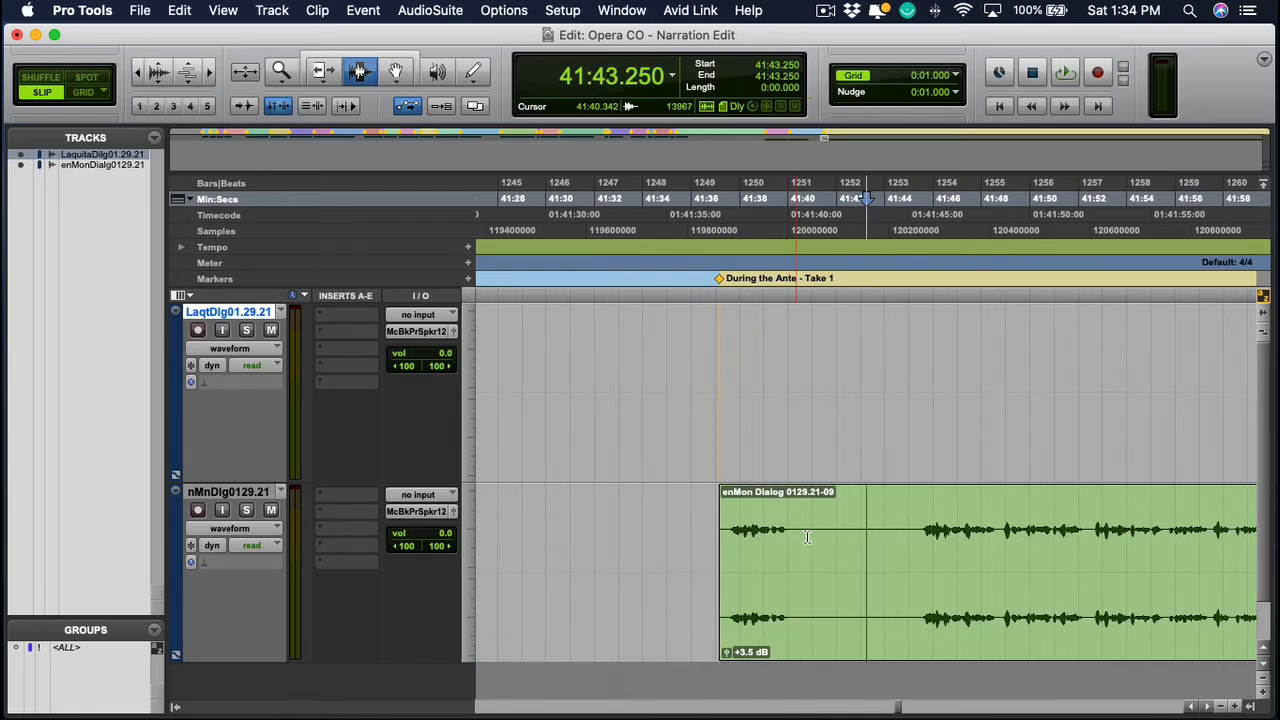
pyautogui.press('space')
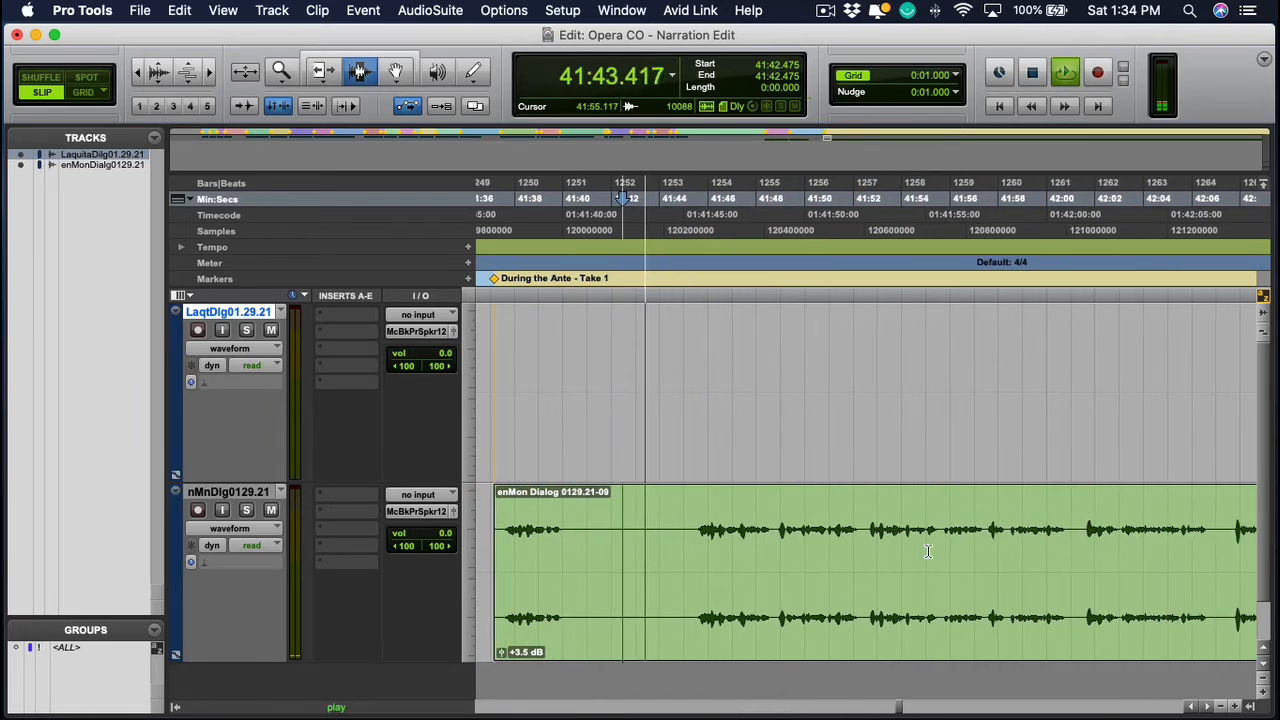
pyautogui.press('super+bracketleft')
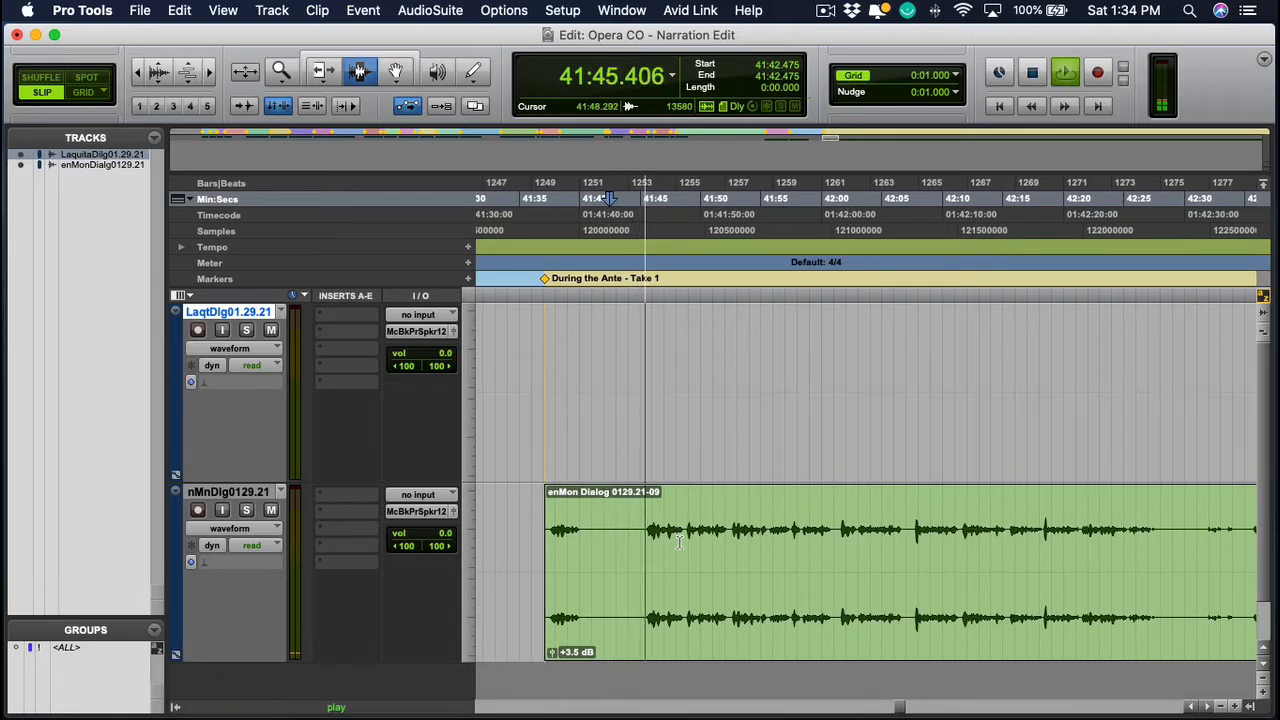
pyautogui.press('space')
pyautogui.moveTo(602, 540); pyautogui.dragTo(625, 540)
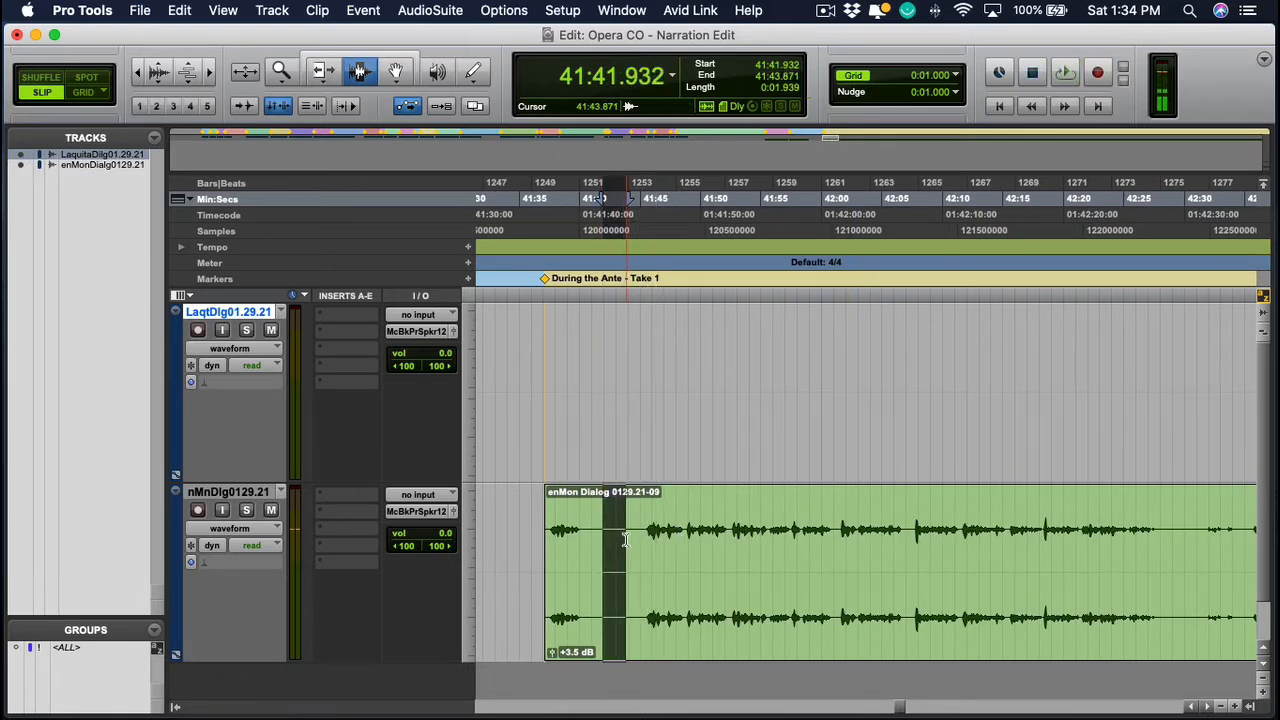
pyautogui.press('F1')
pyautogui.press('Delete')
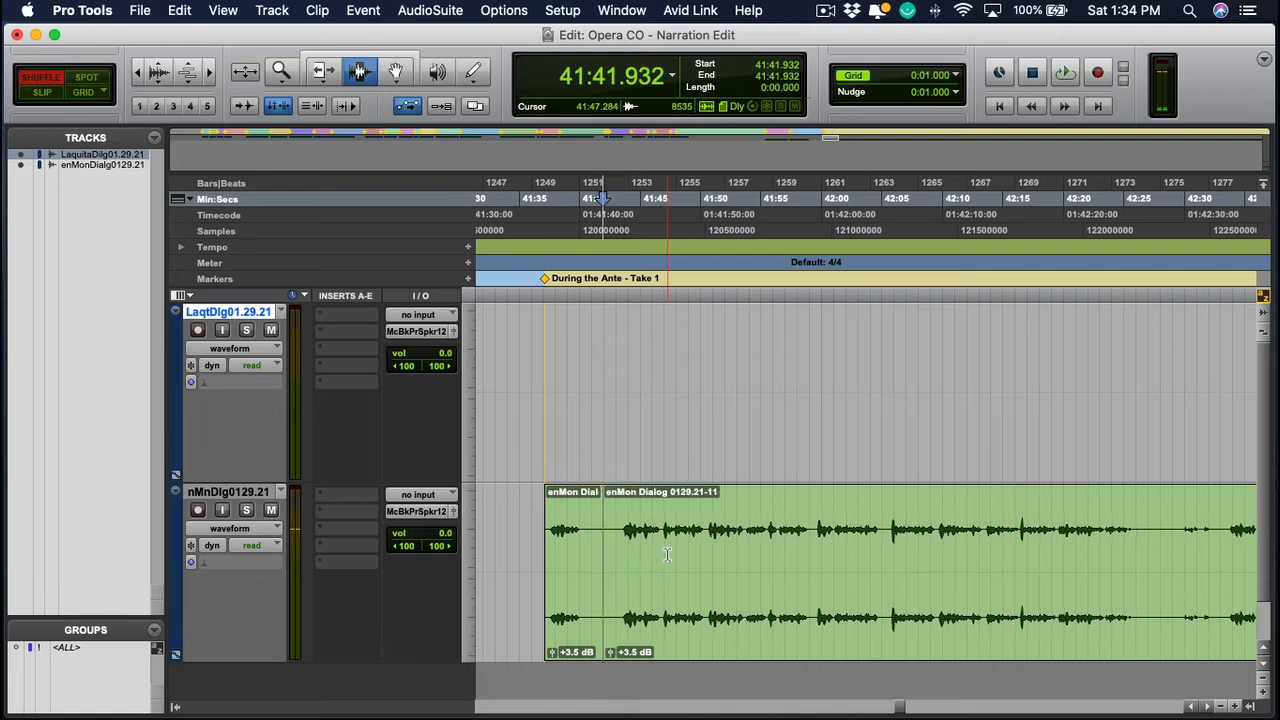
# Play across the new edit point and return to Slip mode
pyautogui.click(599, 538)
pyautogui.press('space')
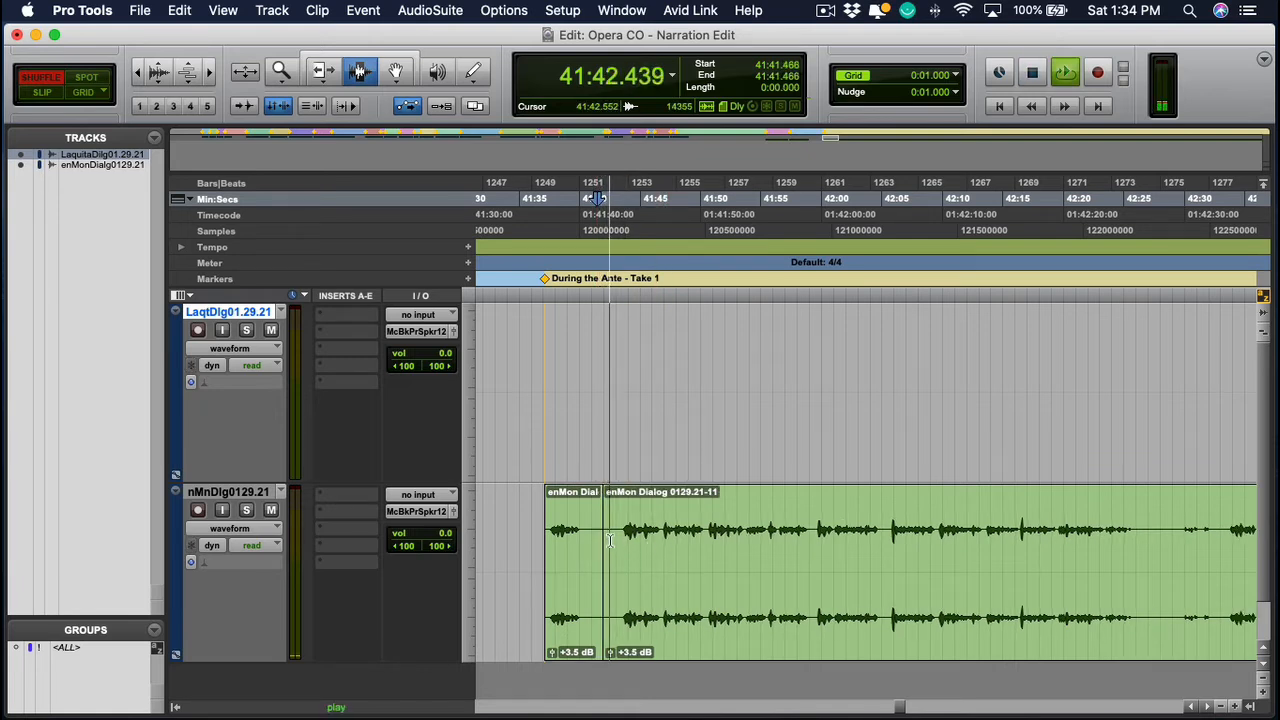
pyautogui.press('F2')
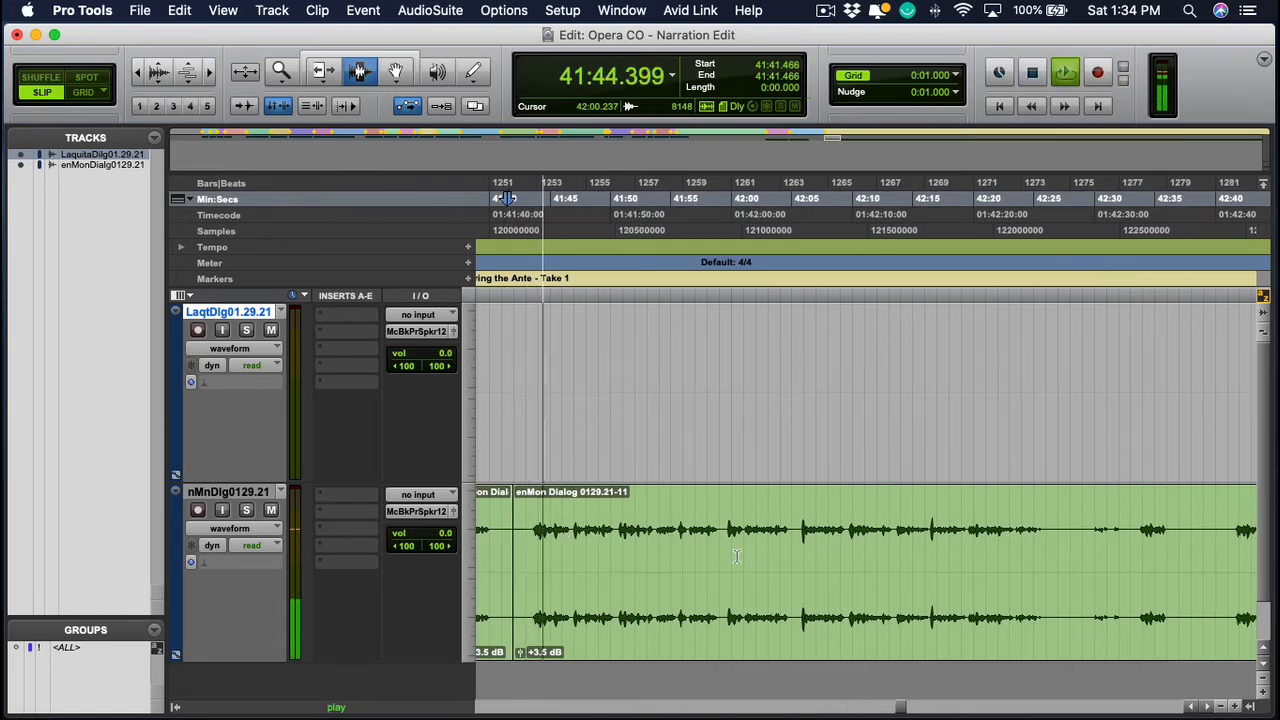
pyautogui.press('space')
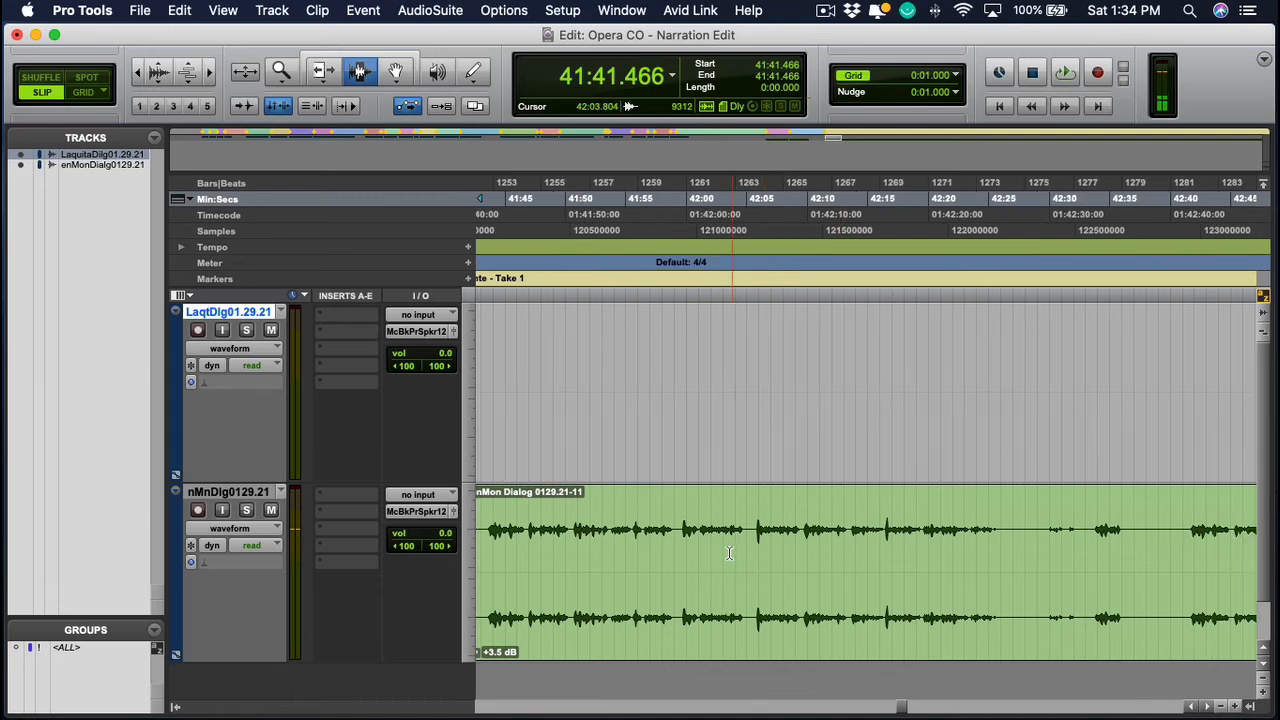
# Locate the end of the first take by playback and clear the section from about 42:27 to 42:33, leaving a gap
pyautogui.scroll(-2, 777, 567)
pyautogui.hscroll(1, 777, 567)
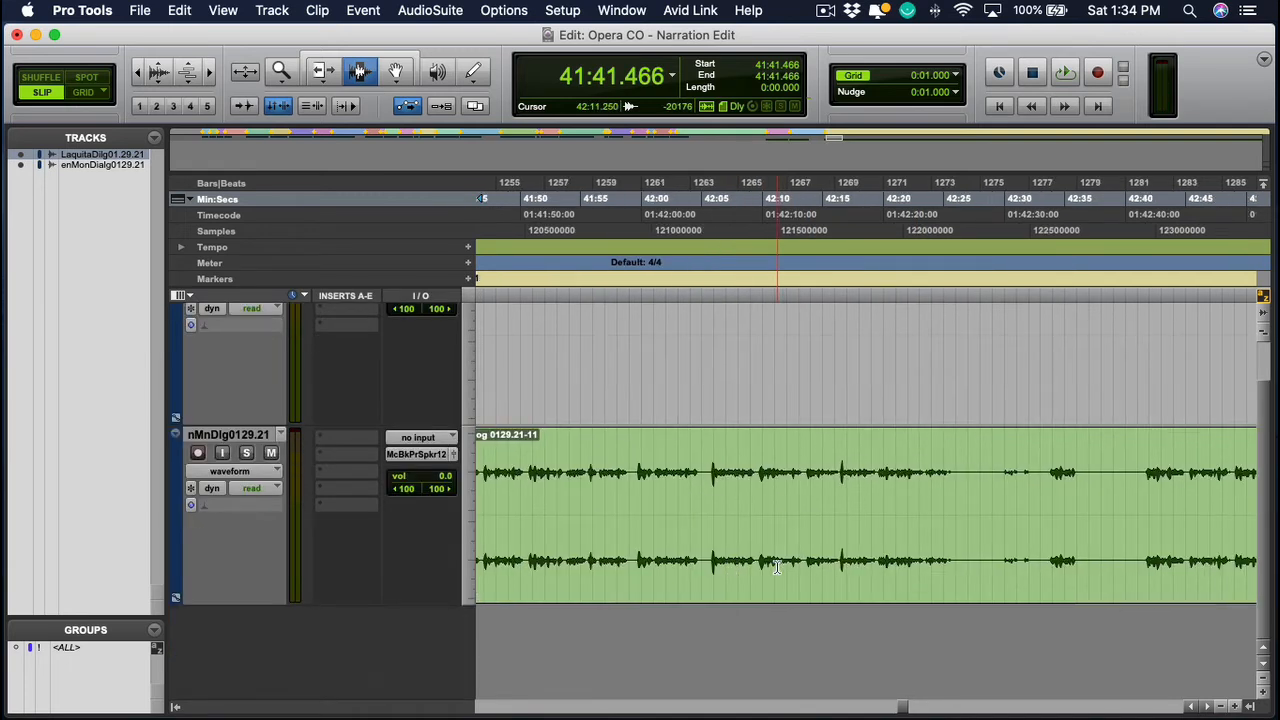
pyautogui.click(883, 507)
pyautogui.press('space')
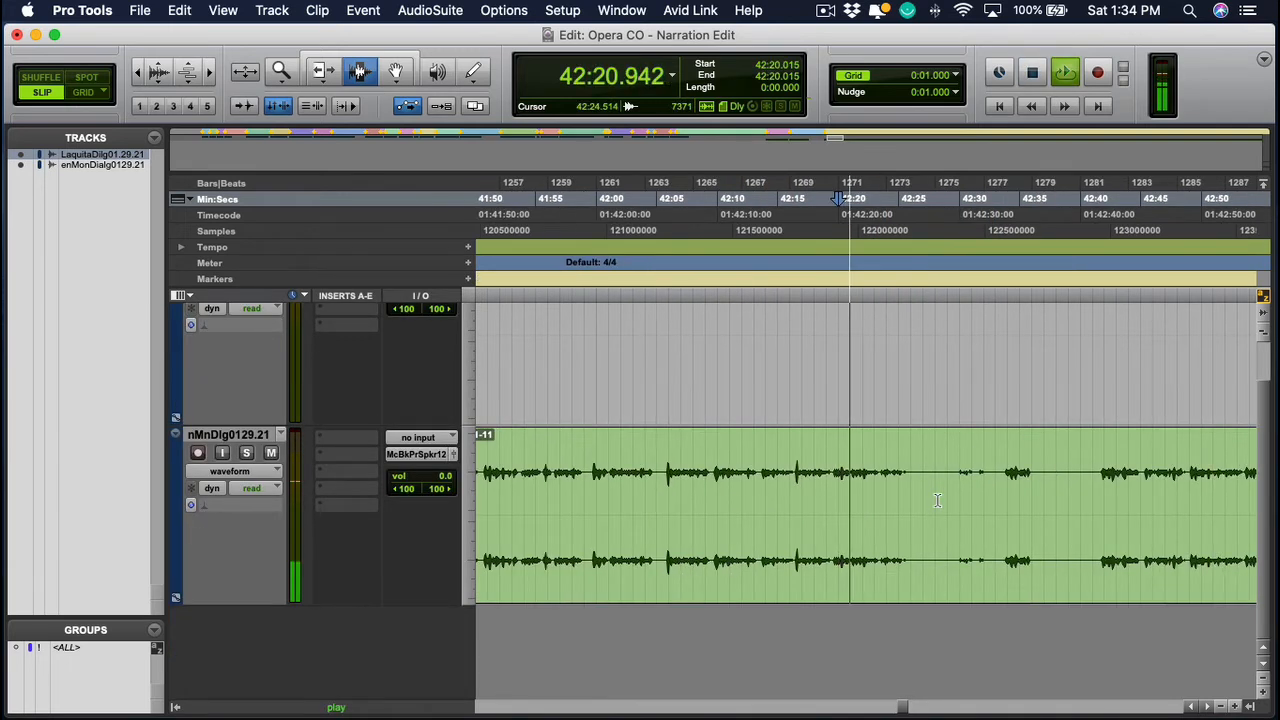
pyautogui.click(886, 487)
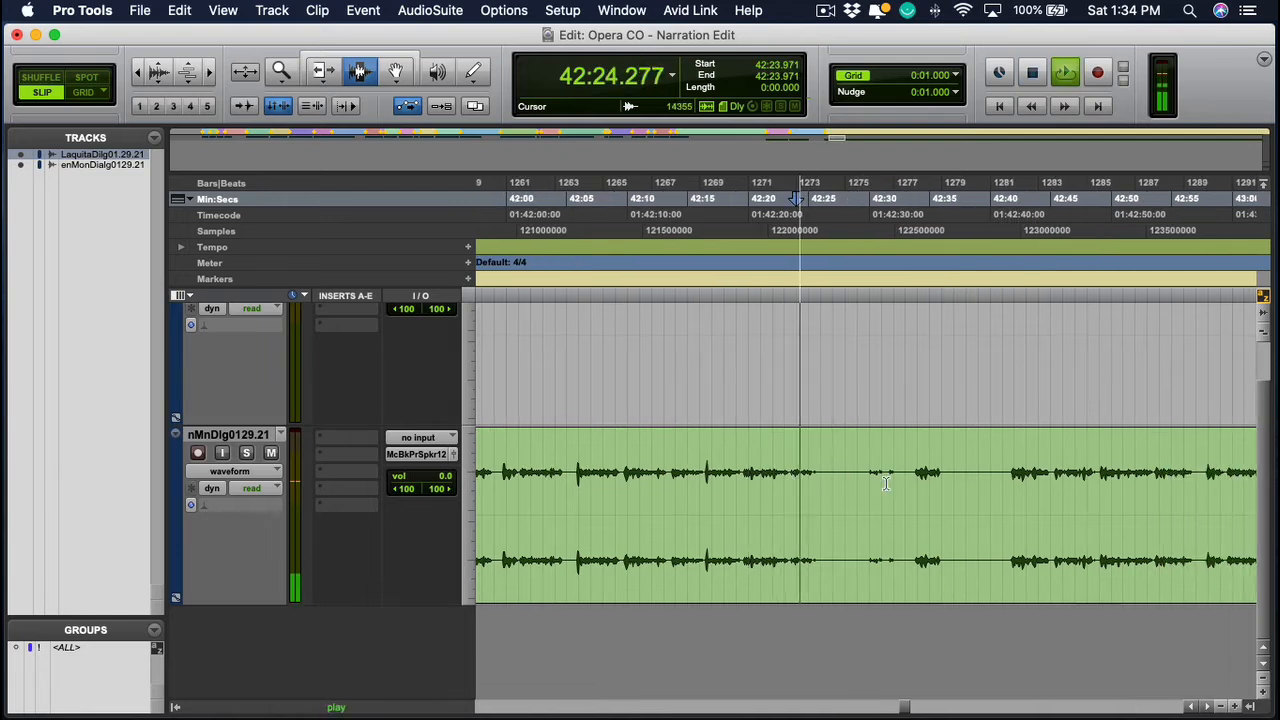
pyautogui.click(861, 482)
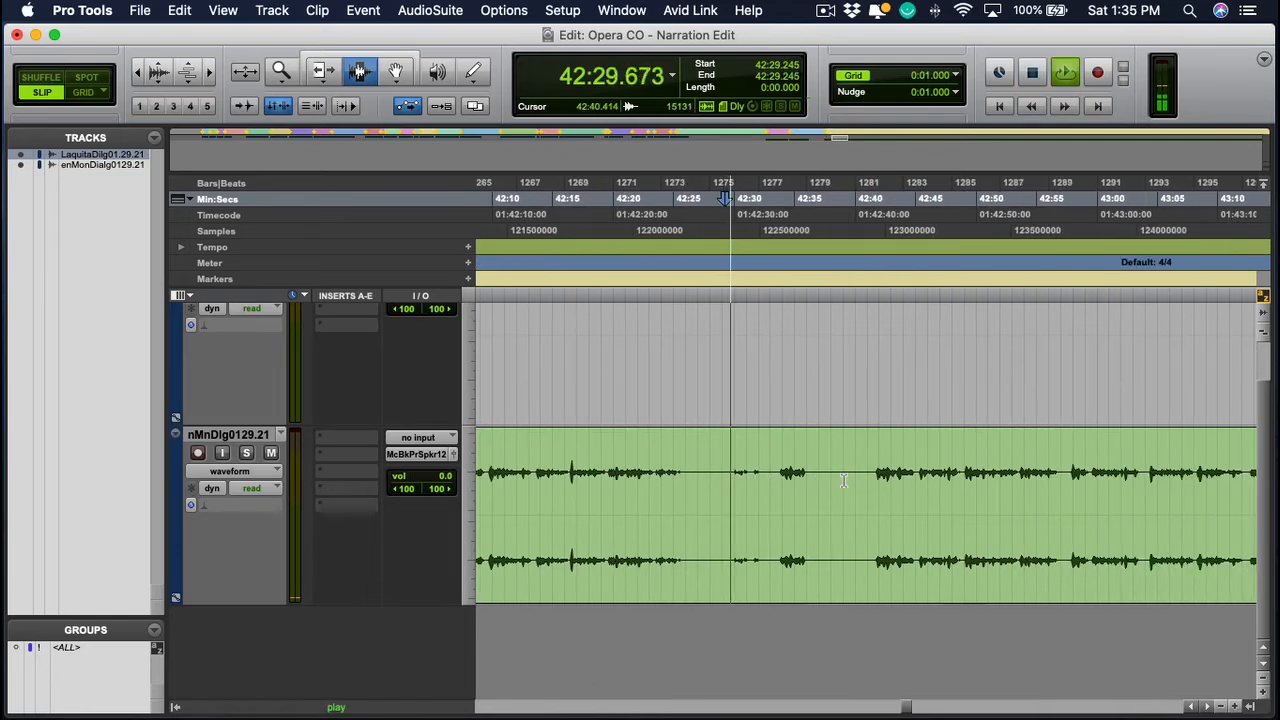
pyautogui.press('space')
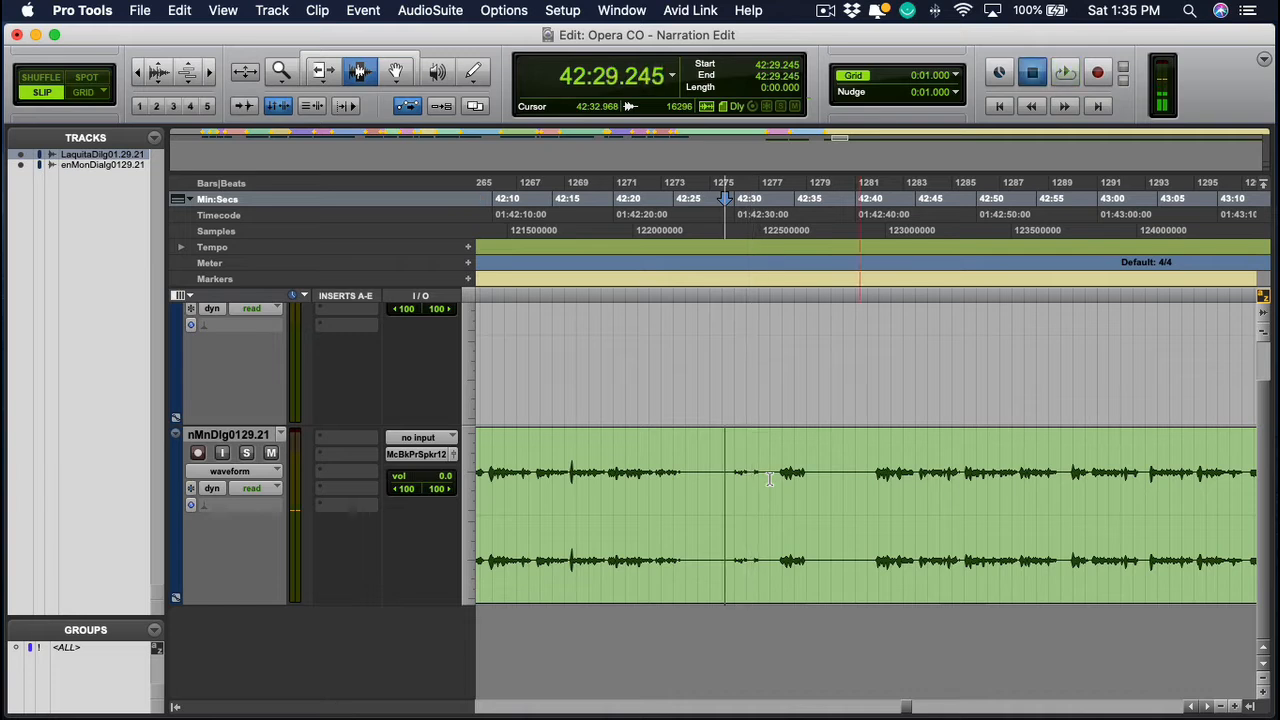
pyautogui.moveTo(769, 478); pyautogui.dragTo(694, 480)
pyautogui.press('Delete')
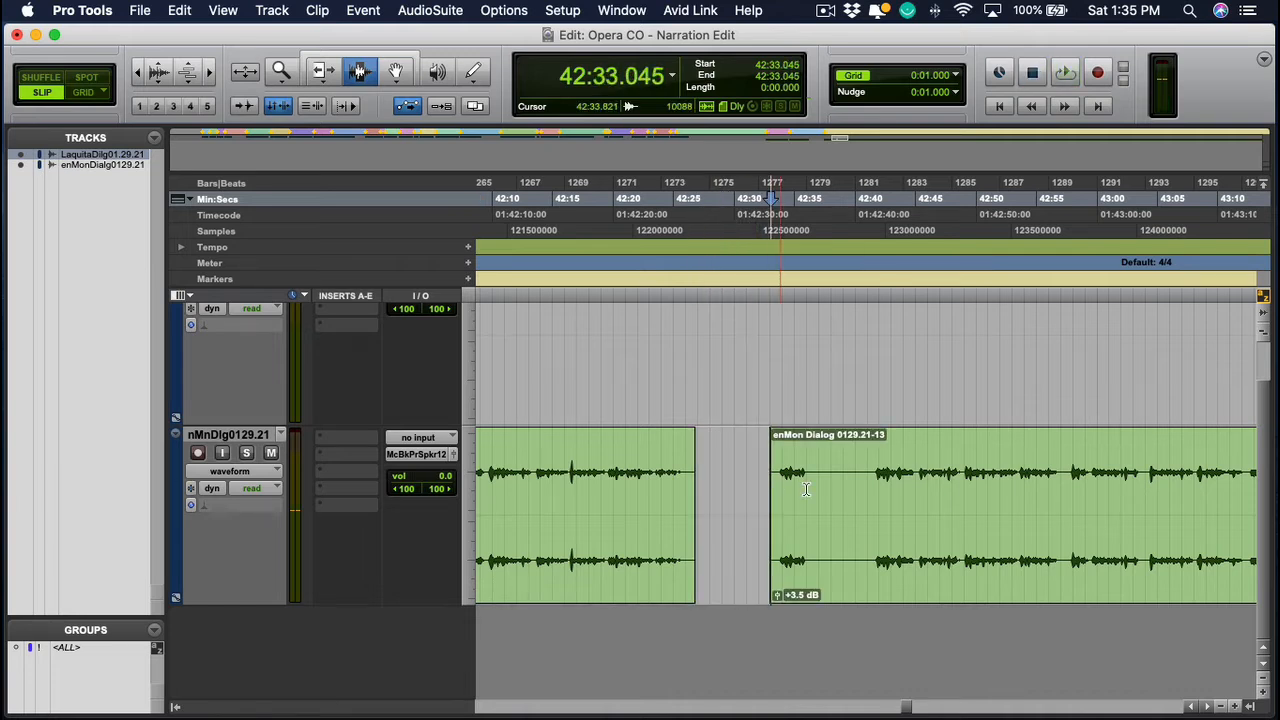
# Remove about 2 seconds of silence after the second take's opening words in Shuffle mode, closing the gap
pyautogui.moveTo(831, 485); pyautogui.dragTo(857, 486)
pyautogui.press('F1')
pyautogui.press('Delete')
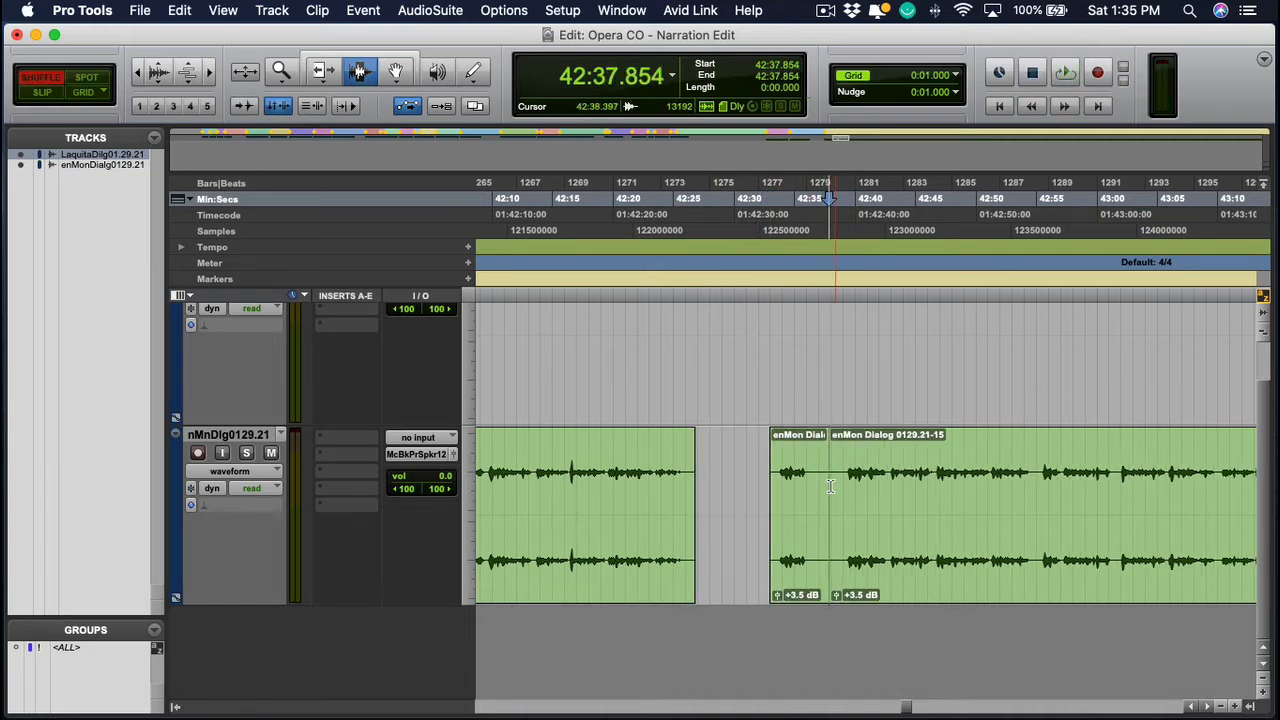
# Open the "During the Ante - Take 1" marker's settings and review its name and comment
pyautogui.click(821, 487)
pyautogui.hotkey('alt', 'Tab')
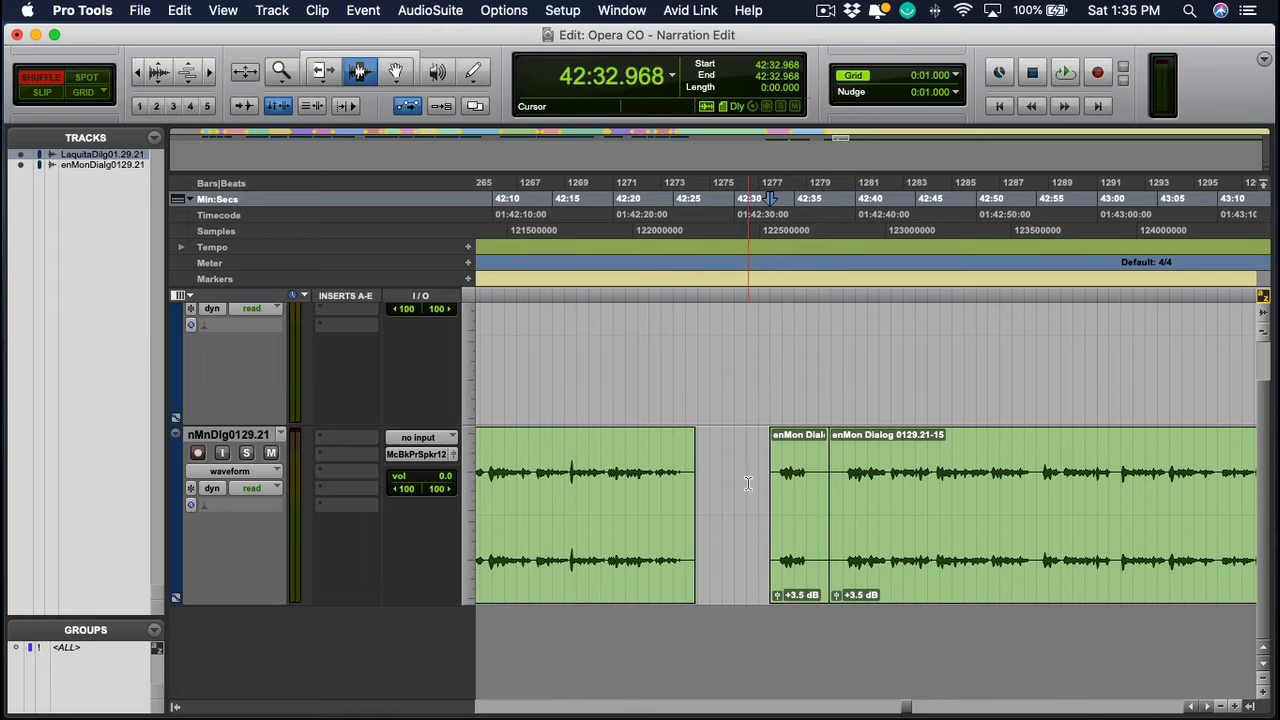
pyautogui.press('KP_Enter')
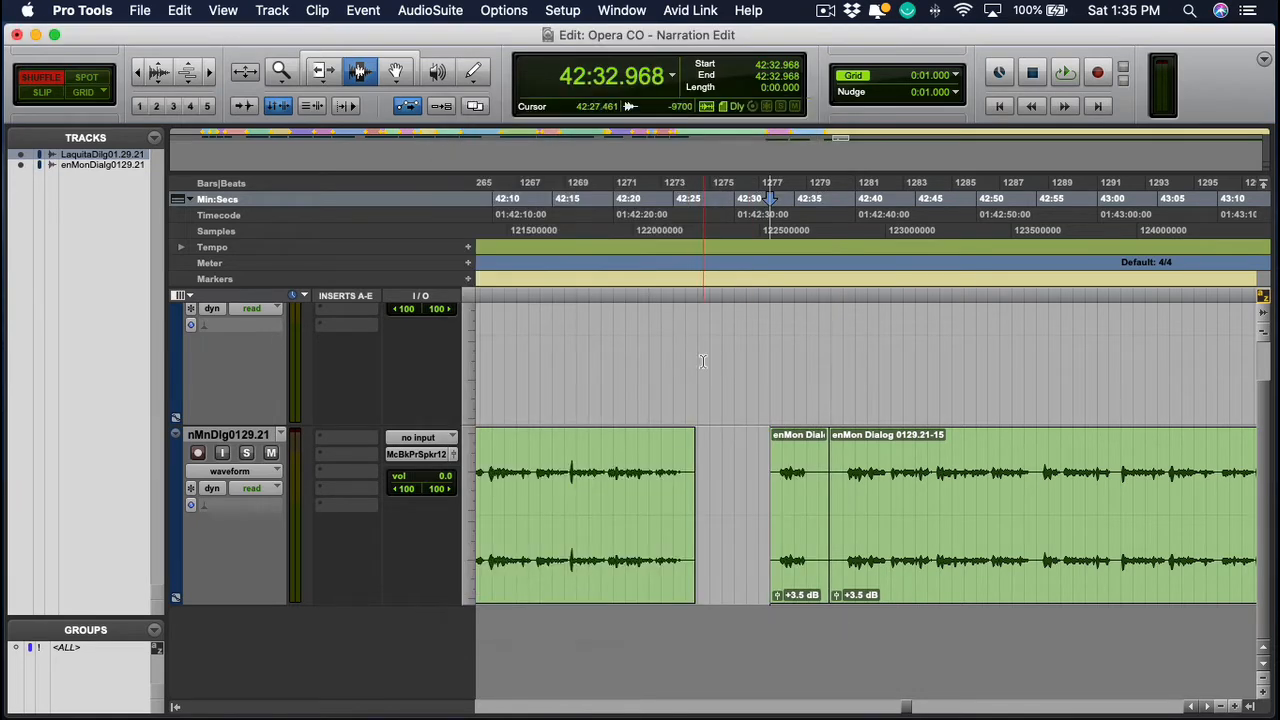
pyautogui.doubleClick(680, 279)
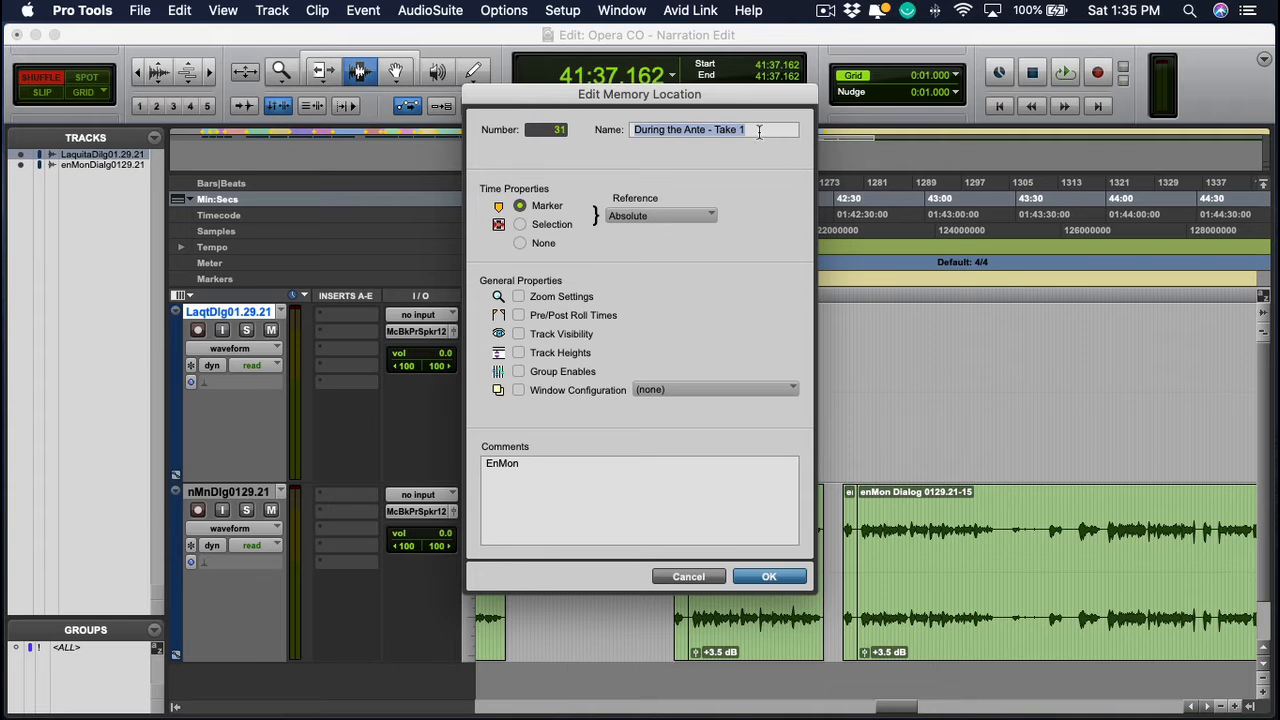
pyautogui.press('Return')
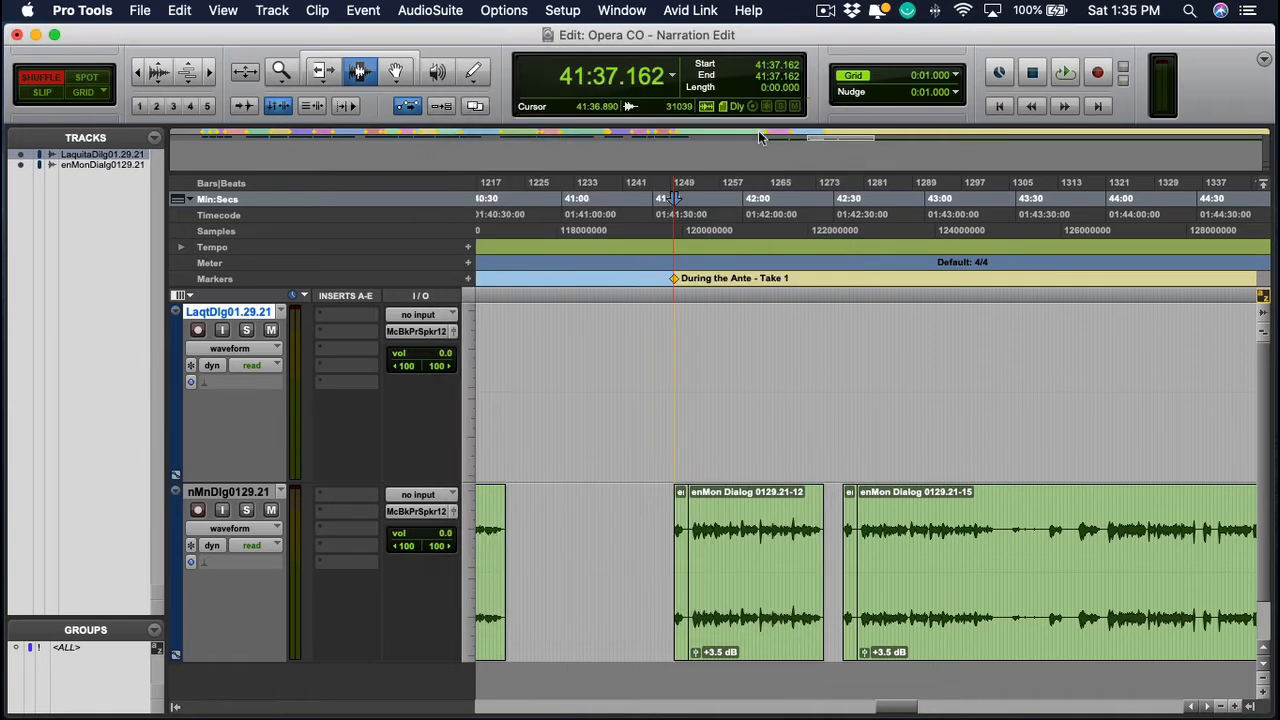
# Create a marker at the start of the second take named "During the Ante - Take 2", with the speaker's name as its comment
pyautogui.press('Tab')
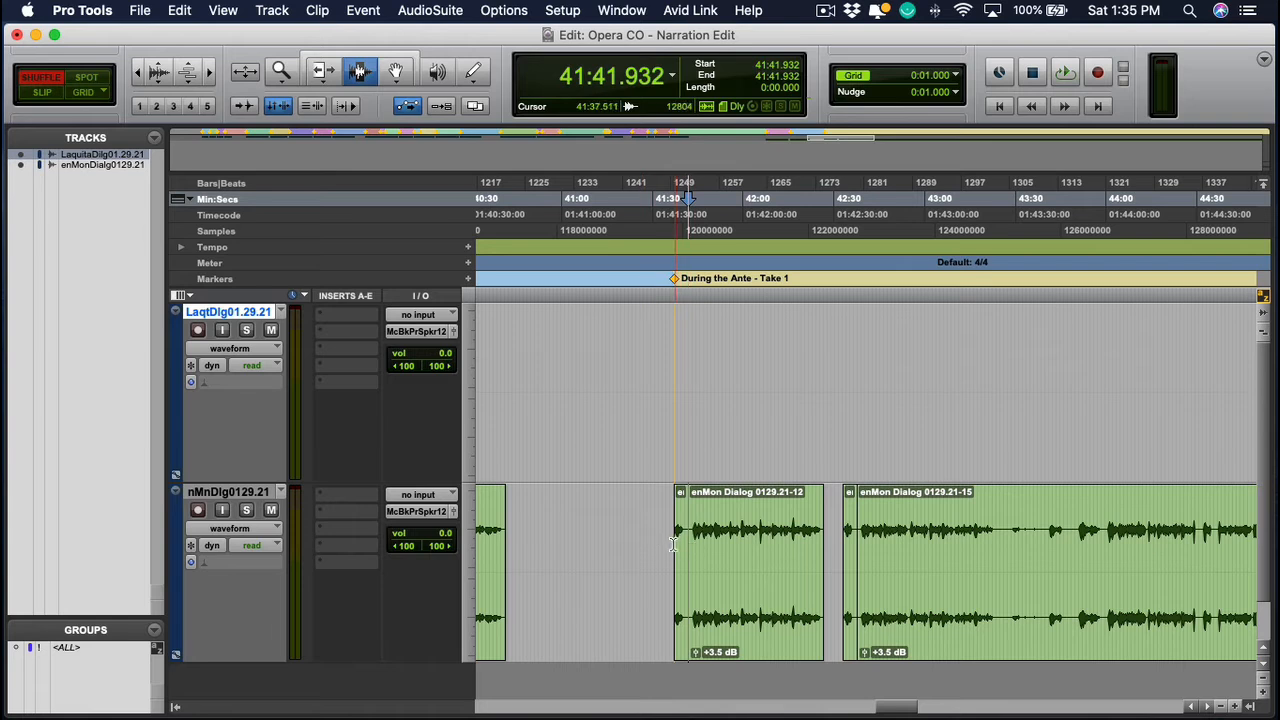
pyautogui.press('Tab')
pyautogui.press('Tab')
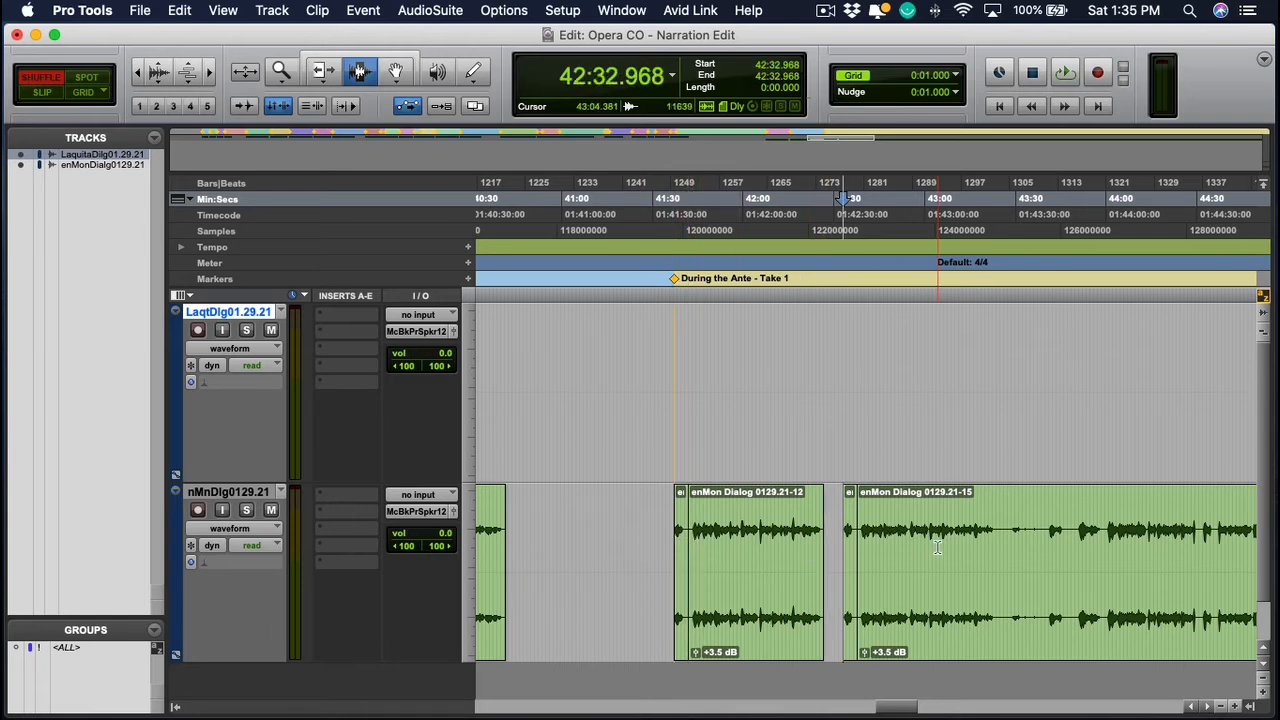
pyautogui.press('KP_Enter')
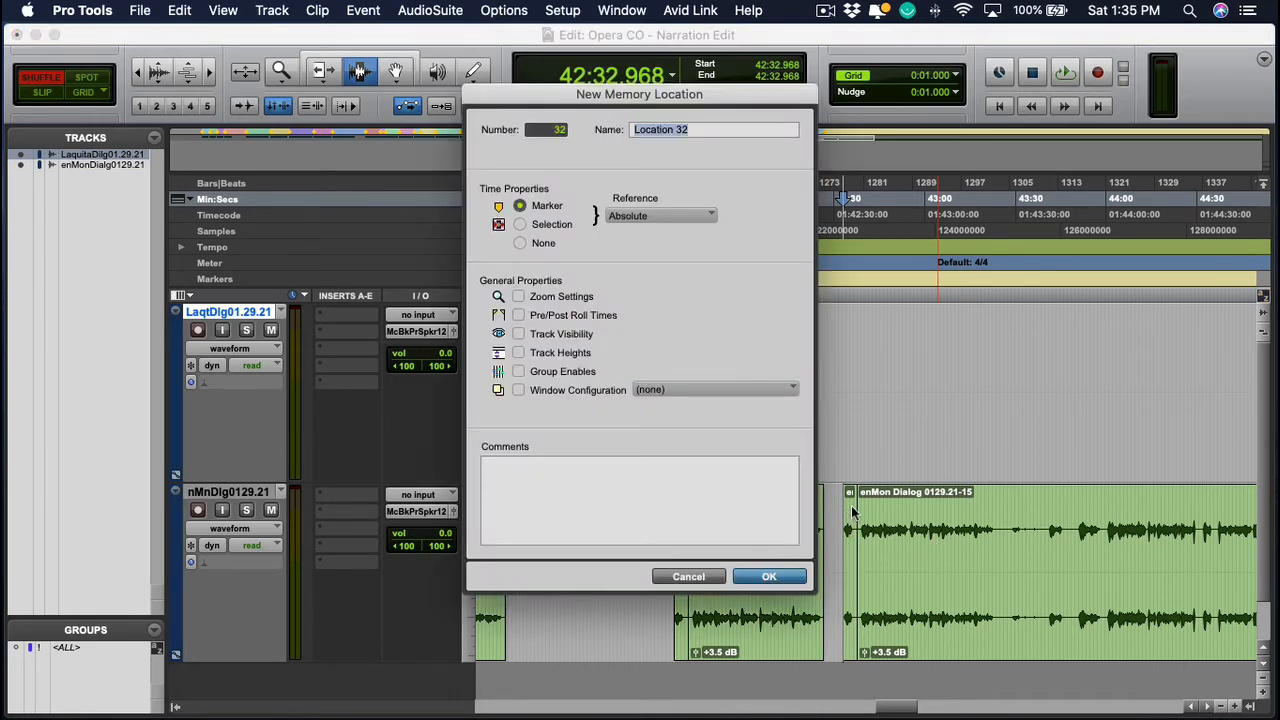
pyautogui.write('During the Ante - Take 1')
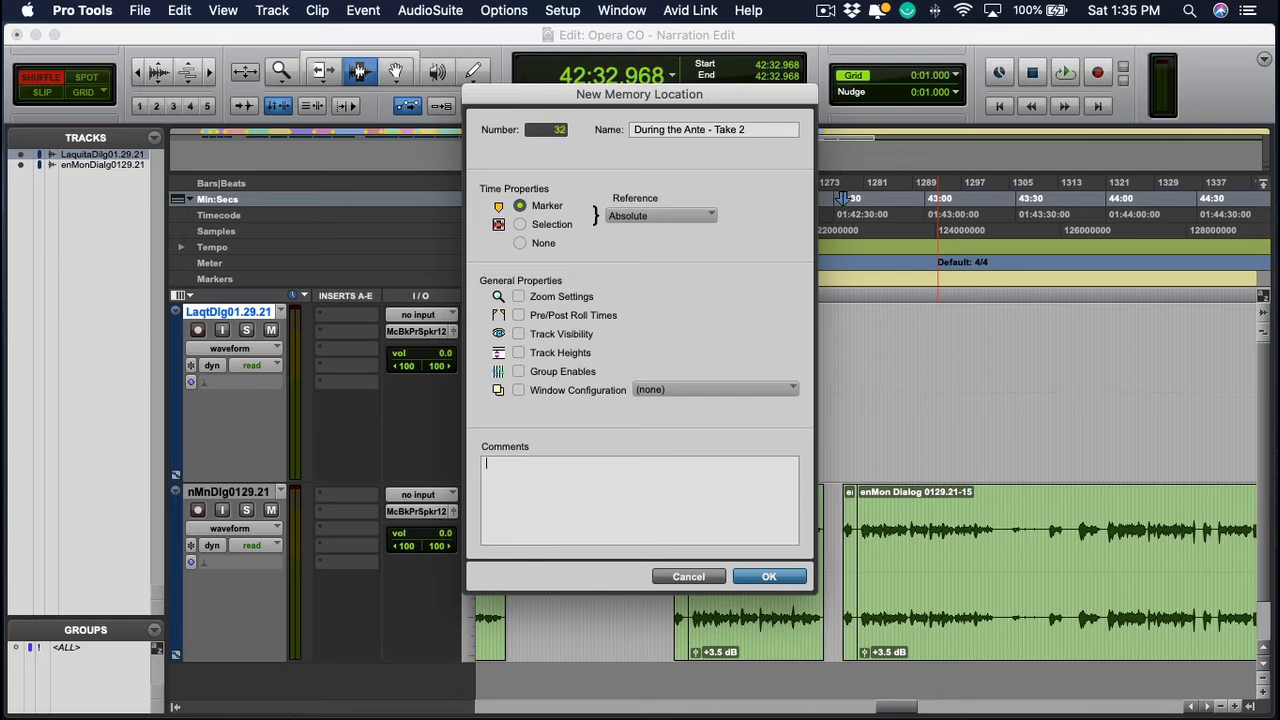
pyautogui.press('Return')
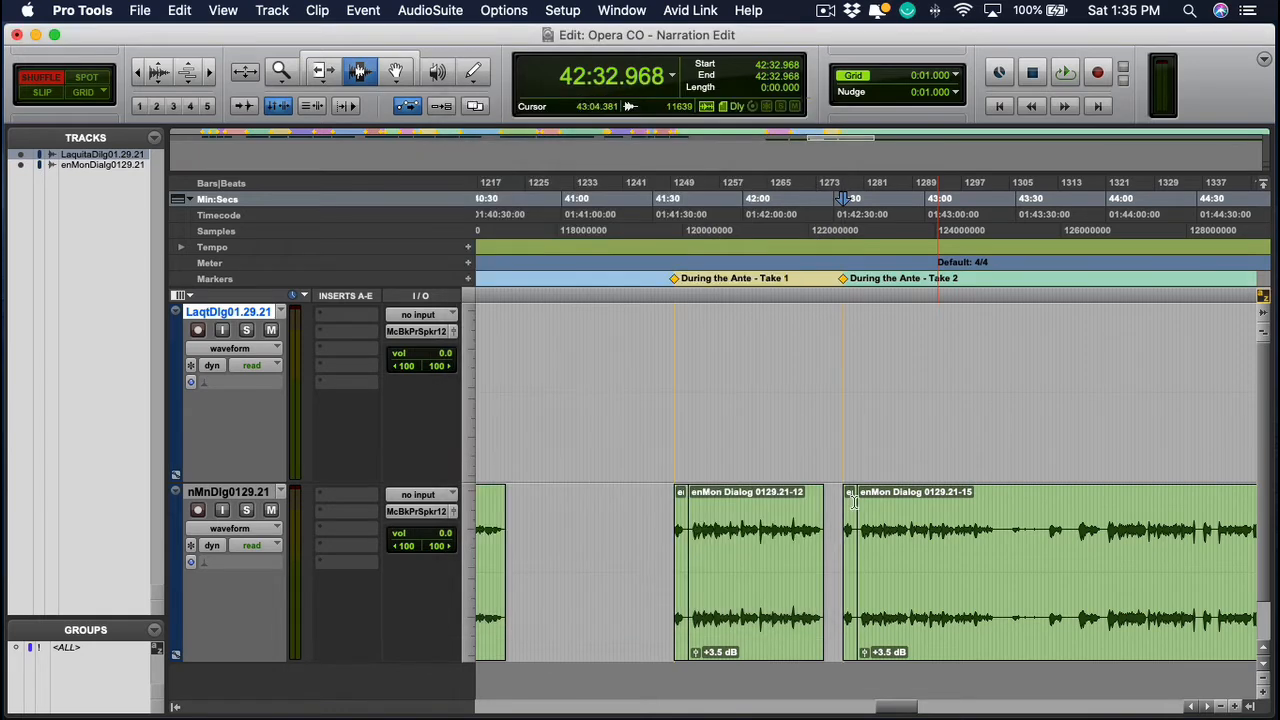
# Play the second take from just before its marker to check the opening words and the edit point
pyautogui.scroll(-3, 848, 484)
pyautogui.press('t')
pyautogui.press('t')
pyautogui.press('t')
pyautogui.press('space')
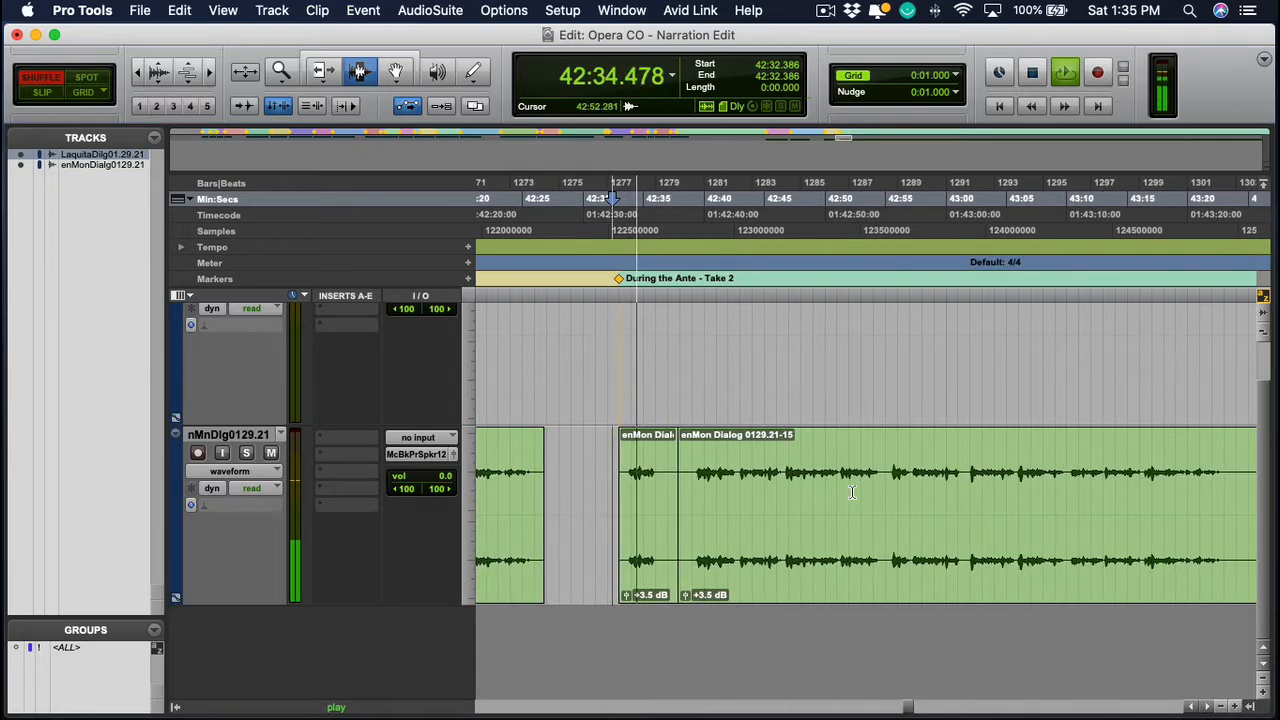
pyautogui.press('r')
pyautogui.press('space')
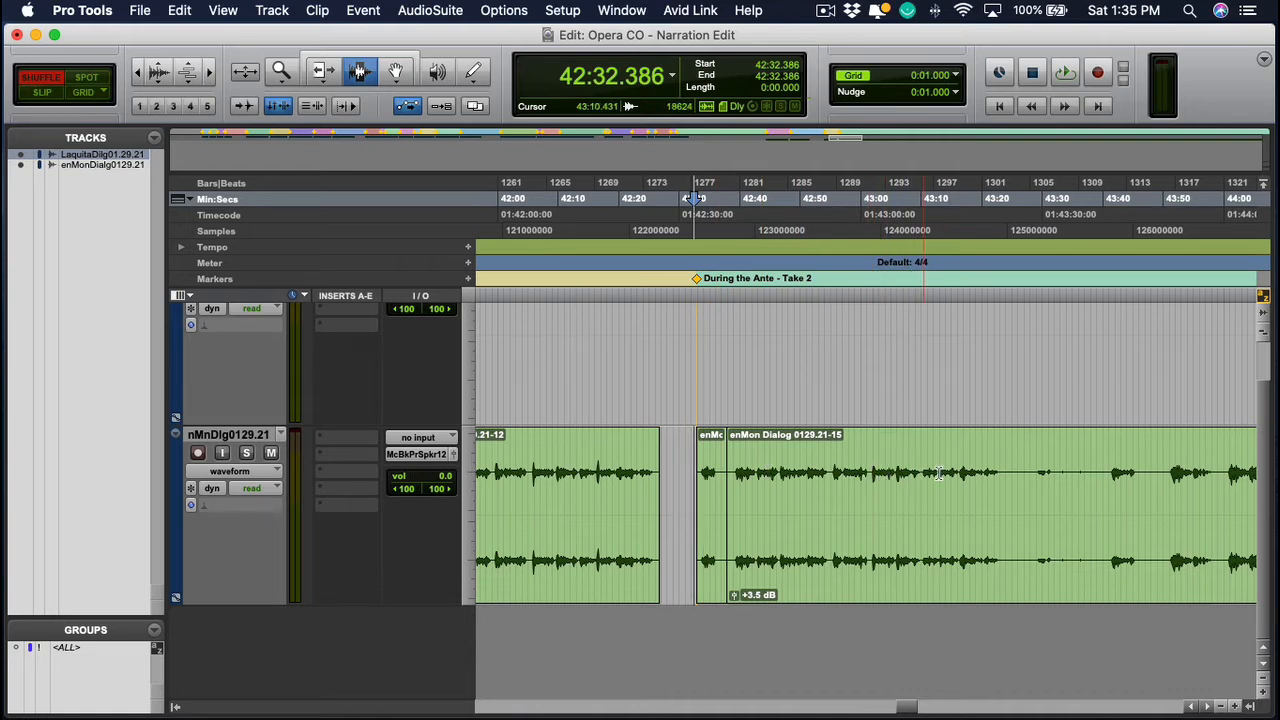
# Open the "During the Ante - Take 2" marker's settings to check its name and comment, and leave them as they are
pyautogui.moveTo(833, 474); pyautogui.dragTo(912, 468)
pyautogui.click(864, 476)
pyautogui.click(910, 470)
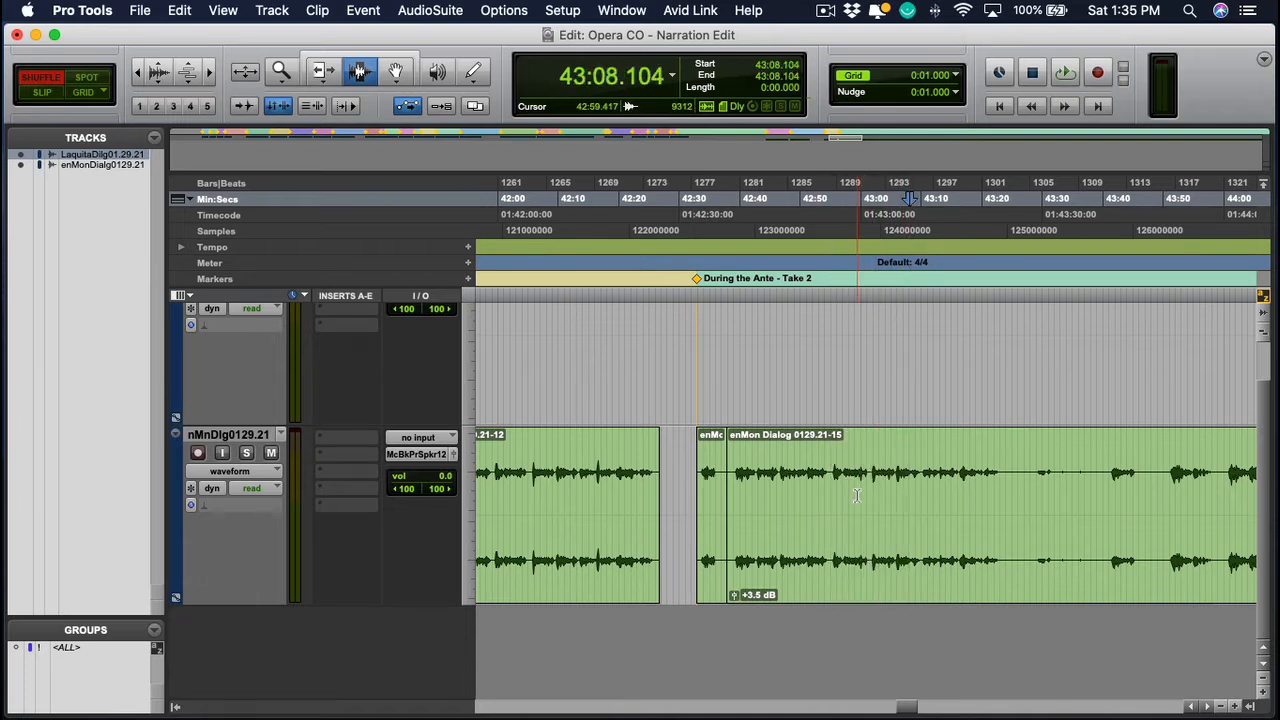
pyautogui.hscroll(2, 856, 495)
pyautogui.doubleClick(660, 284)
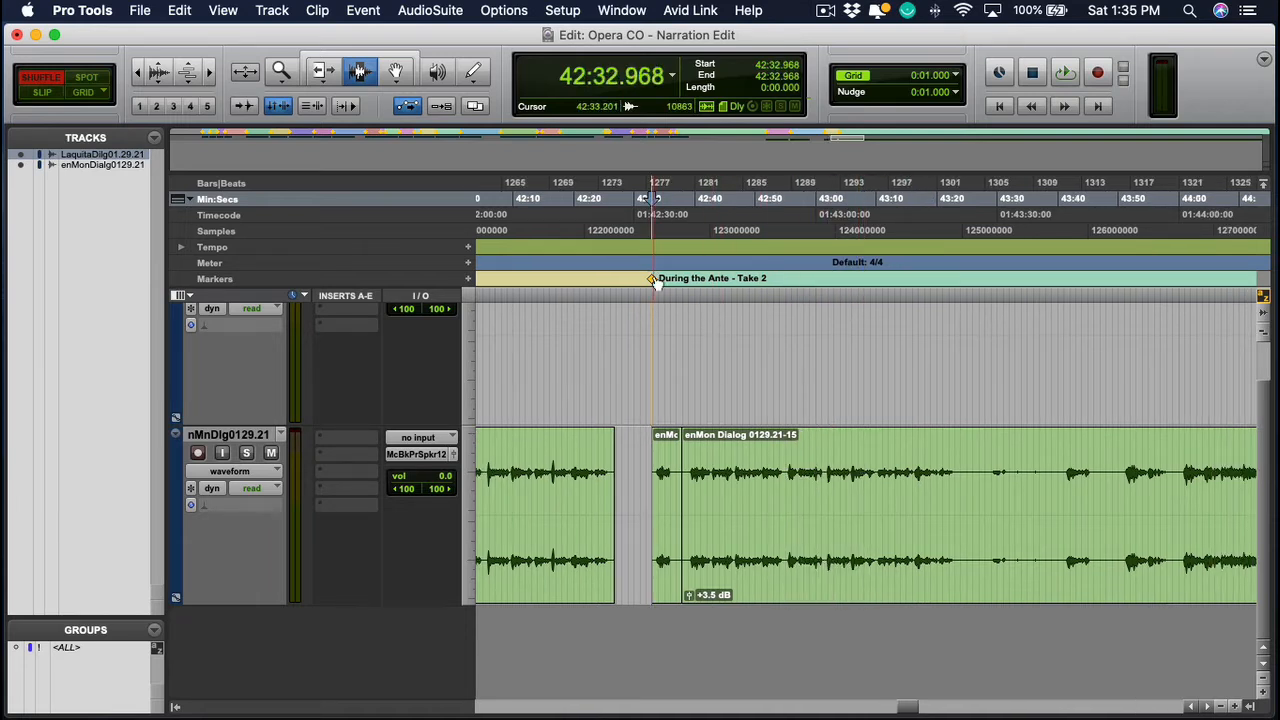
pyautogui.click(596, 489)
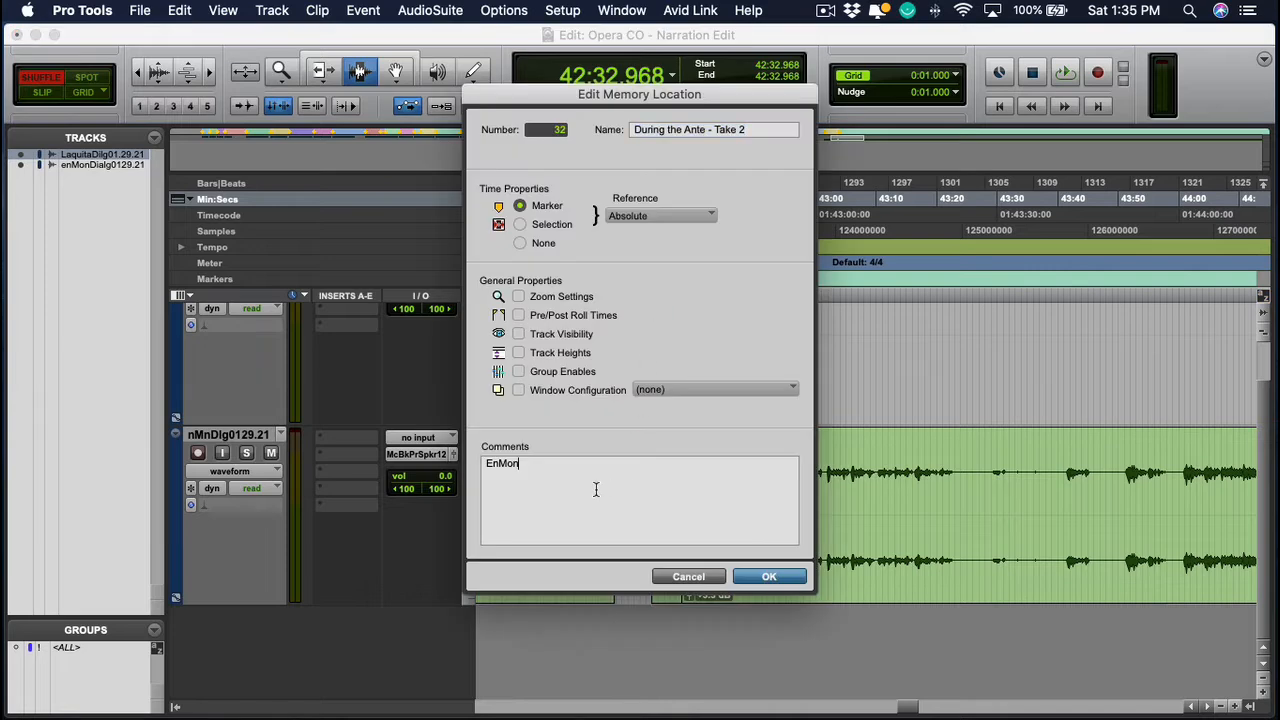
pyautogui.click(707, 577)
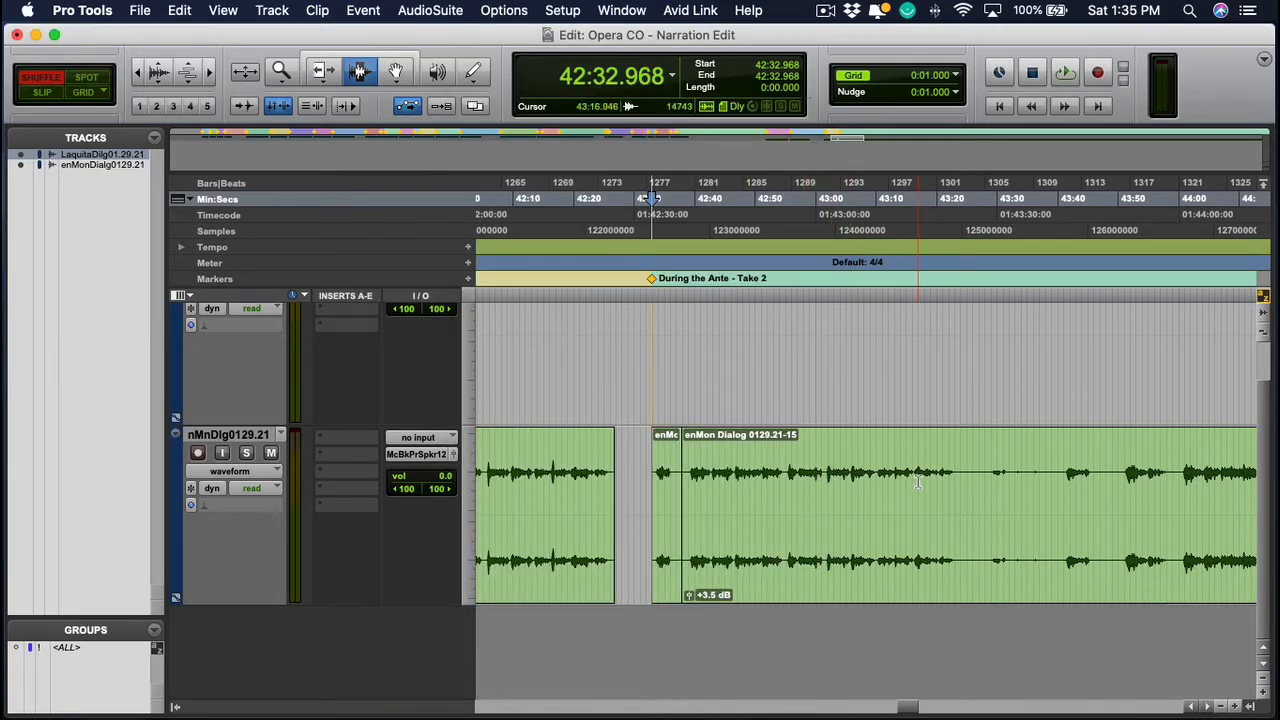
# Play the closing words of the second take and the audio after them to find the cut points
pyautogui.hscroll(2, 900, 478)
pyautogui.click(858, 474)
pyautogui.press('space')
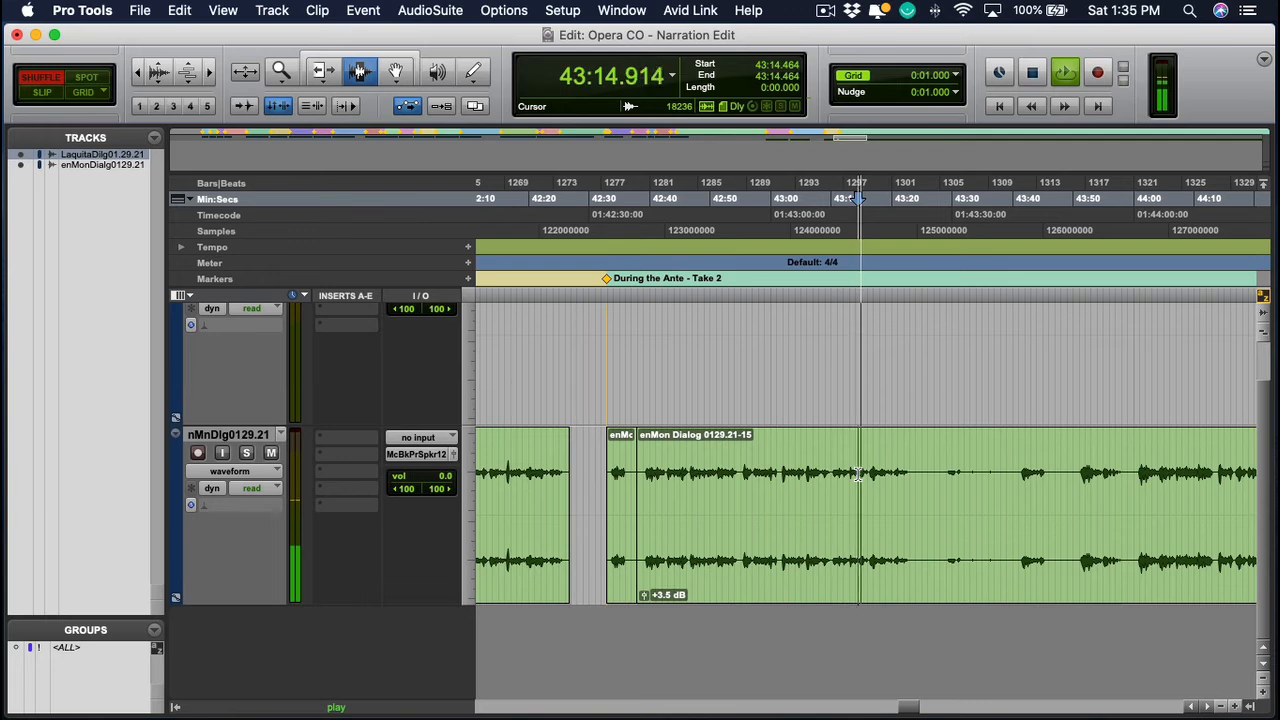
pyautogui.press('space')
pyautogui.click(832, 478)
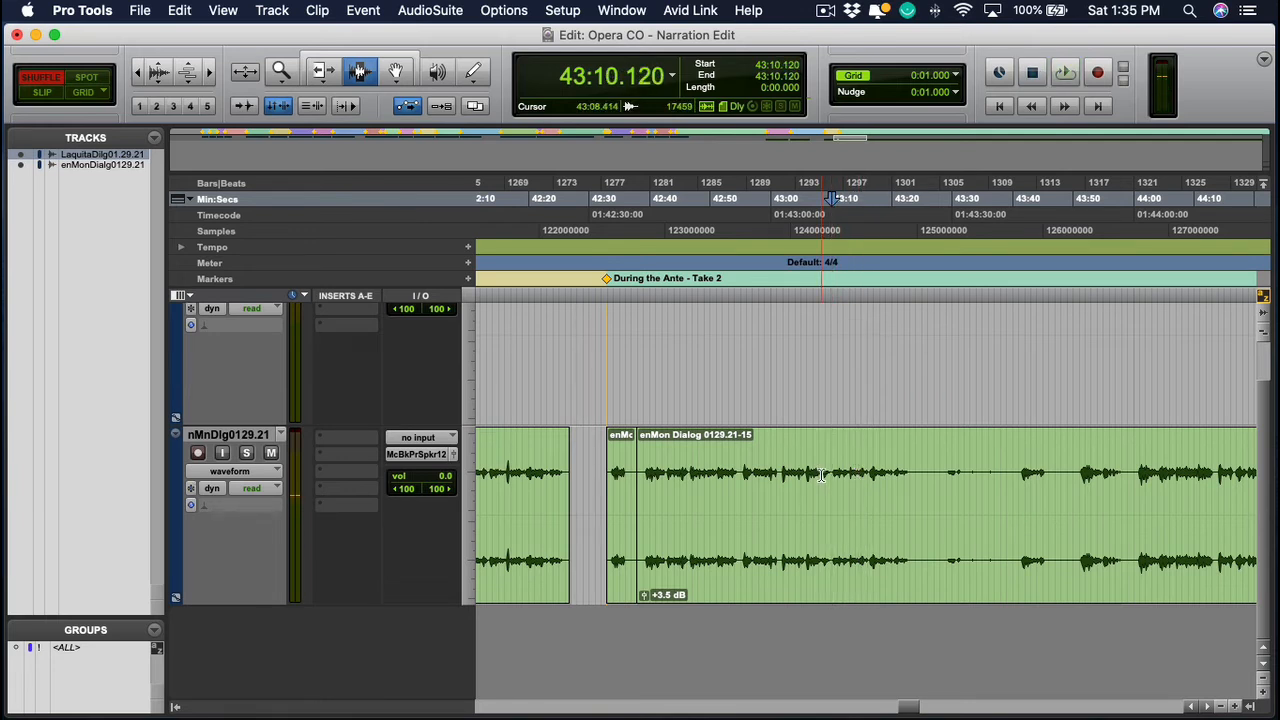
pyautogui.click(891, 481)
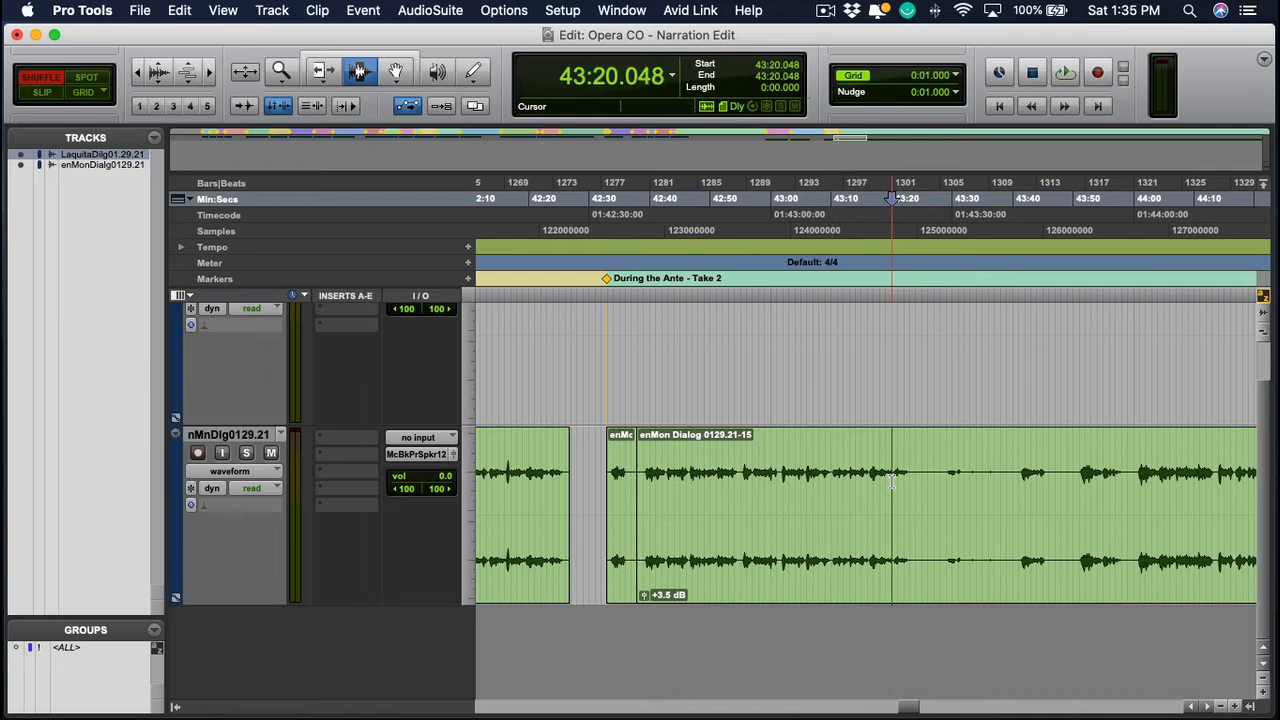
pyautogui.press('space')
pyautogui.press('super+bracketright')
pyautogui.press('super+bracketright')
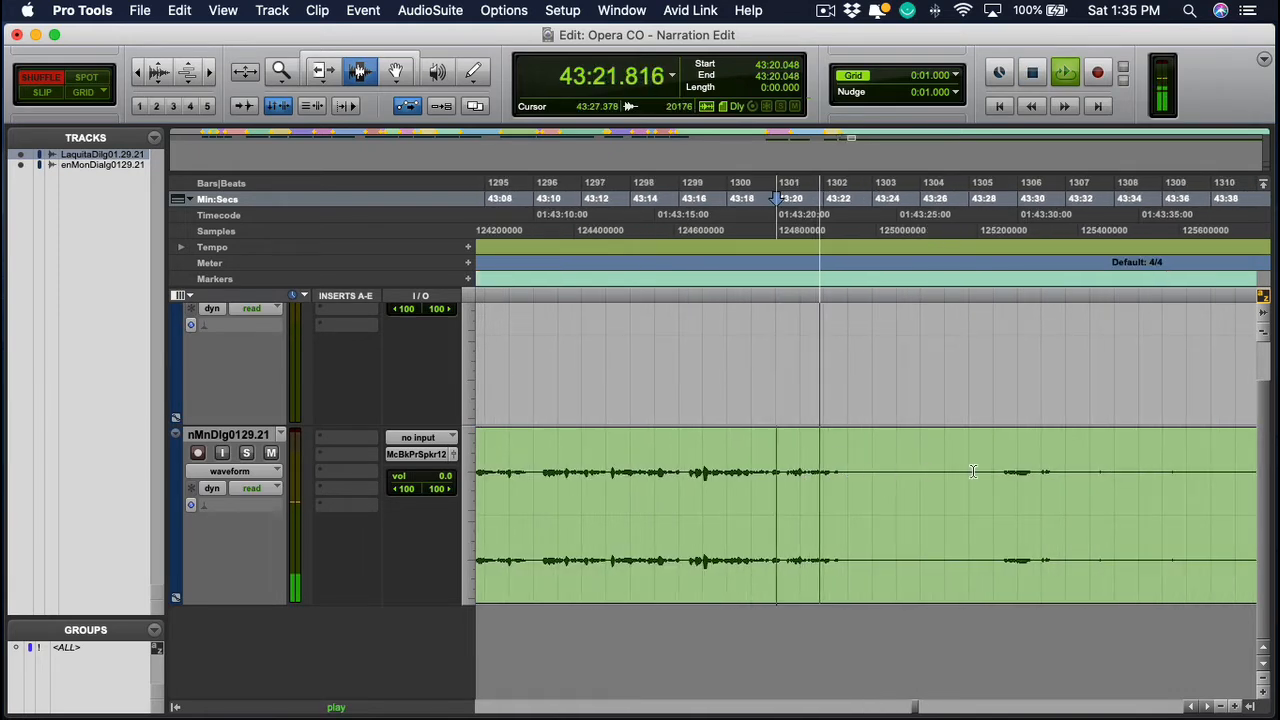
pyautogui.click(903, 492)
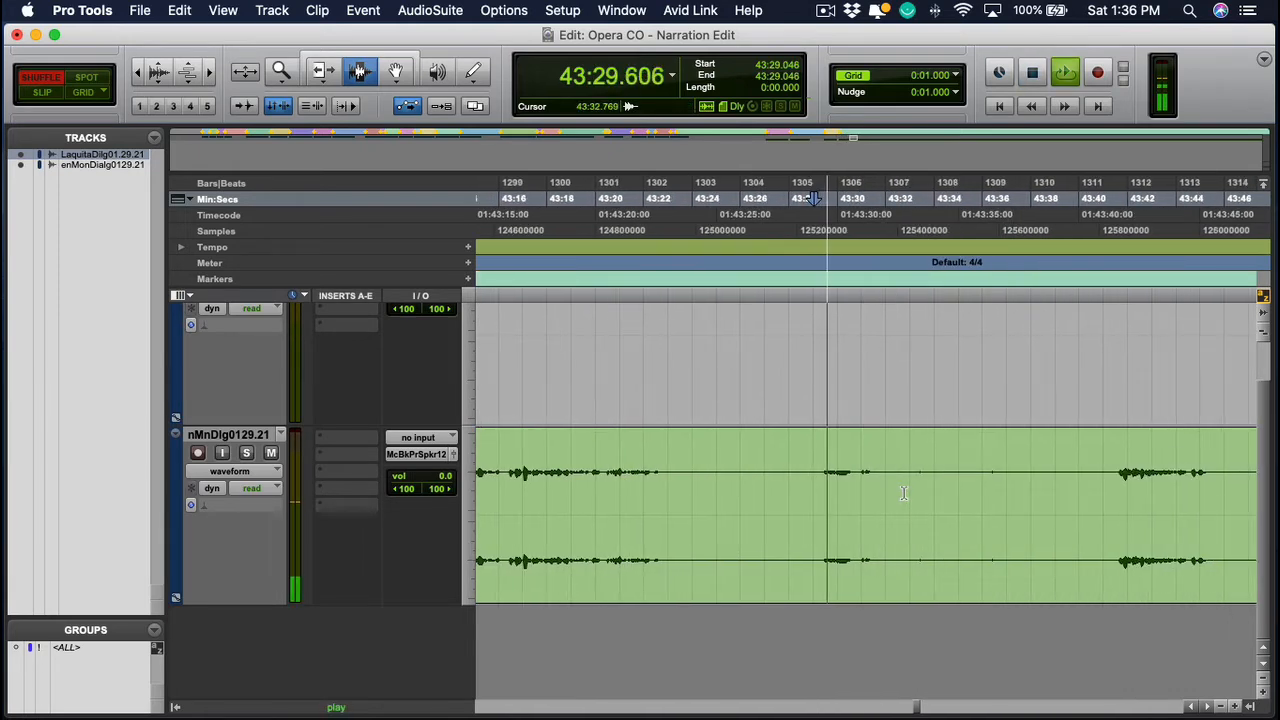
# Undo the Shuffle deletion after the second take and clear 43:24.004 to 43:39.555 in Slip mode, leaving the gap open
pyautogui.moveTo(1068, 480); pyautogui.dragTo(694, 480)
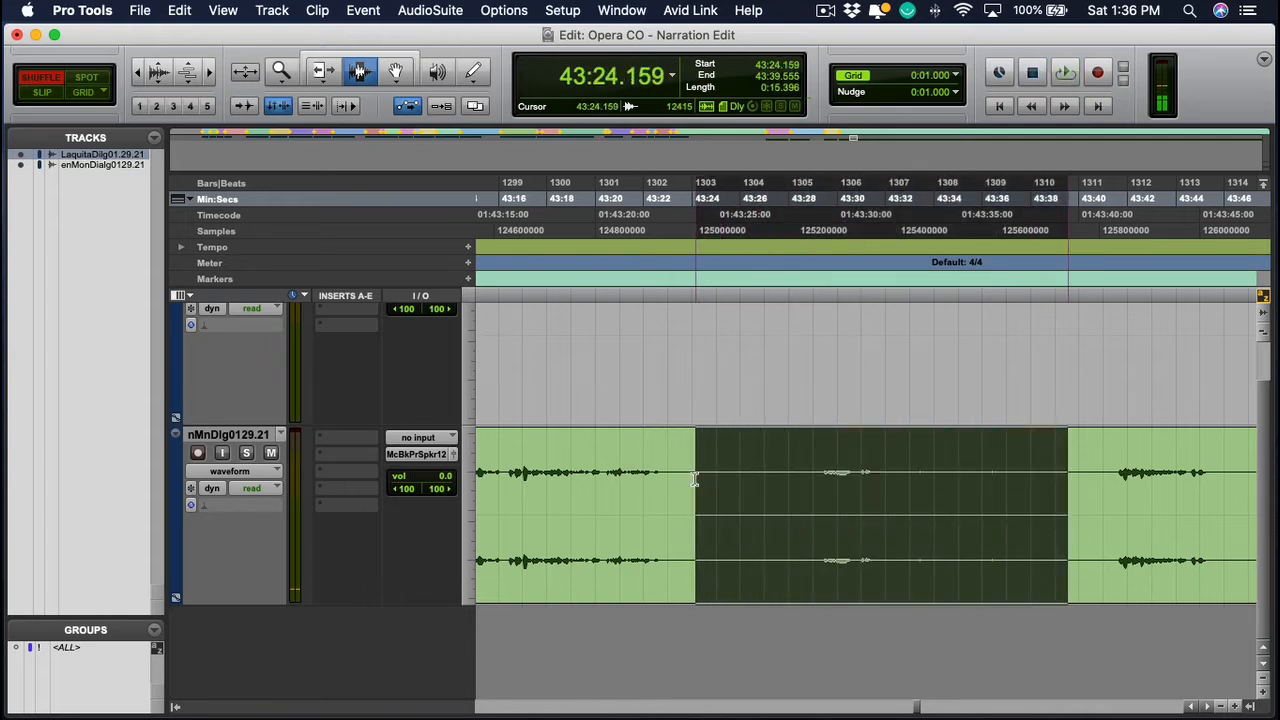
pyautogui.press('Delete')
pyautogui.click(825, 488)
pyautogui.press('super+z')
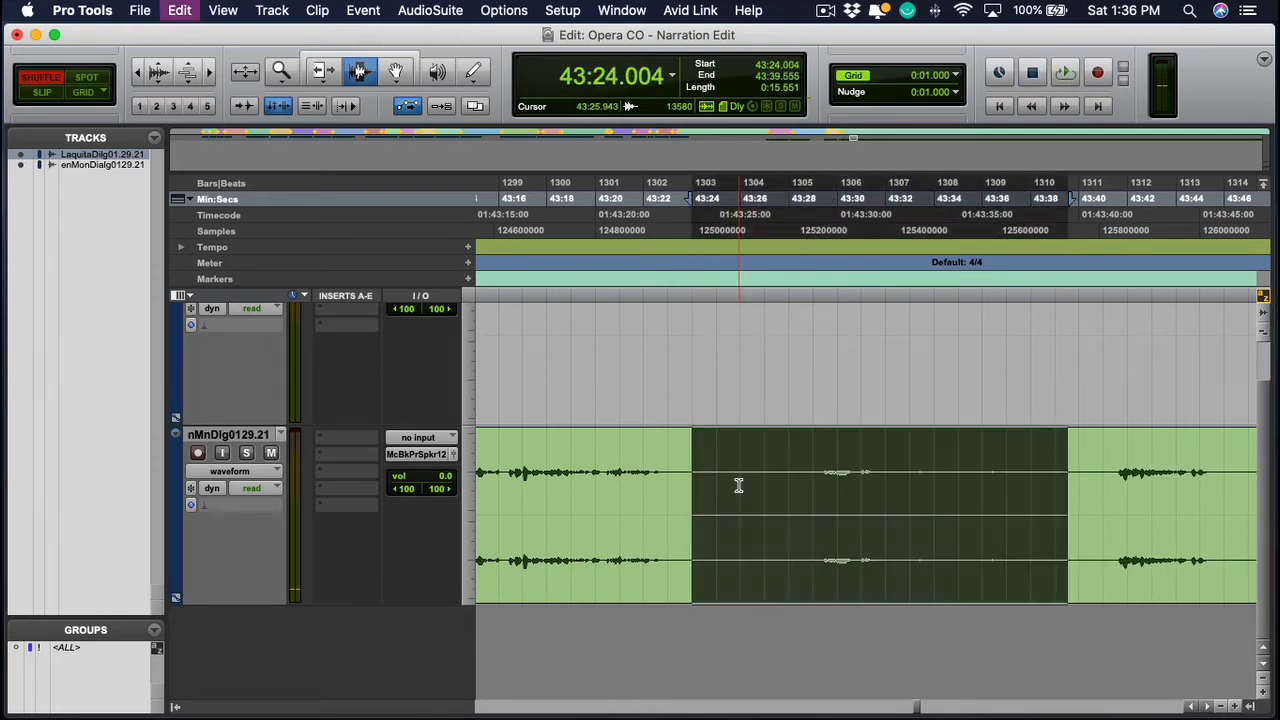
pyautogui.press('F2')
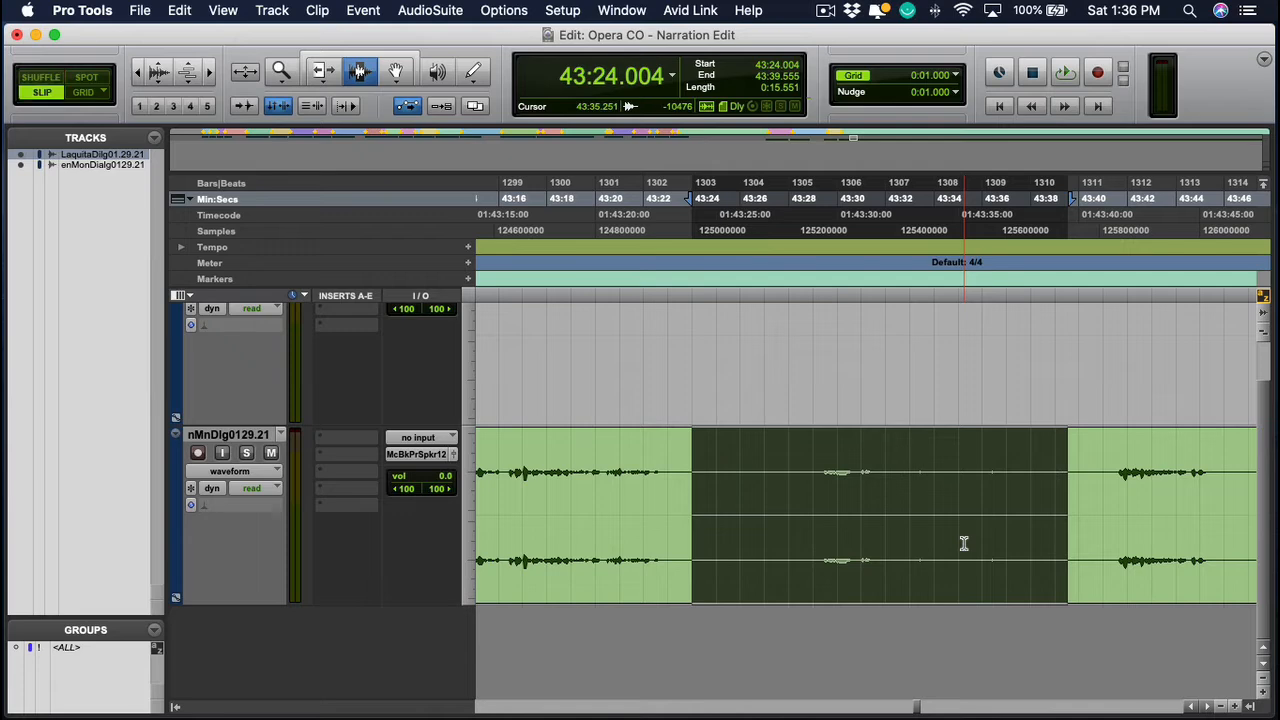
pyautogui.press('Delete')
# Trim the start of the clip following the gap to 43:40.370, just before its first words
pyautogui.click(905, 540)
pyautogui.hscroll(3, 960, 510)
pyautogui.click(953, 487)
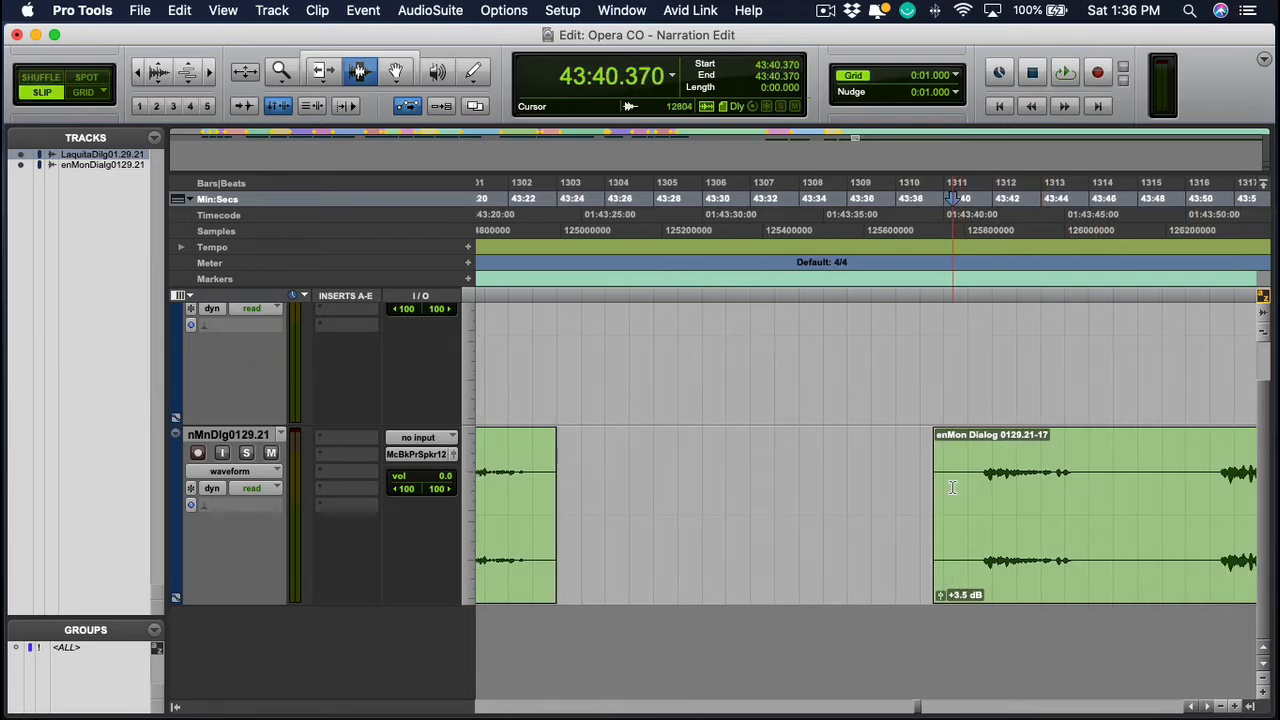
pyautogui.press('a')
pyautogui.click(917, 505)
# Add three markers with default names at 45:35.162, 48:02.841 and 50:15.628 over the long clip that follows the second take
pyautogui.press('r')
pyautogui.press('r')
pyautogui.press('r')
pyautogui.press('r')
pyautogui.press('r')
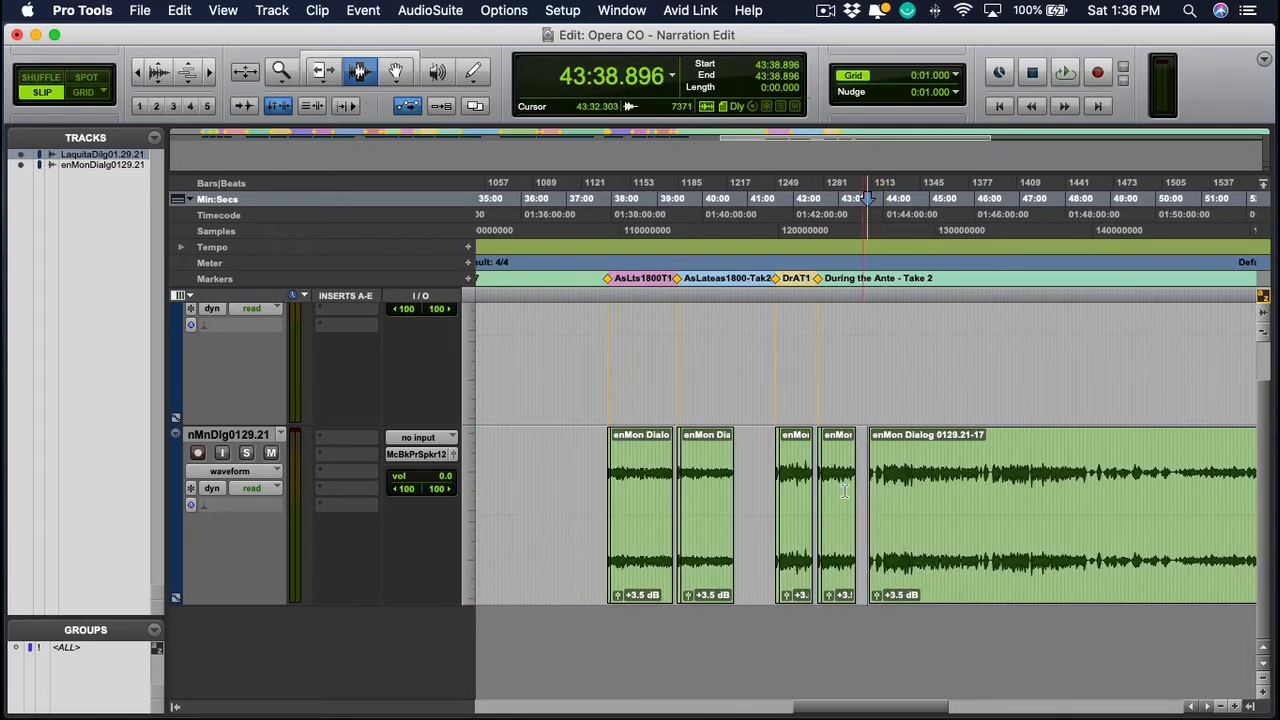
pyautogui.click(955, 467)
pyautogui.press('KP_Enter')
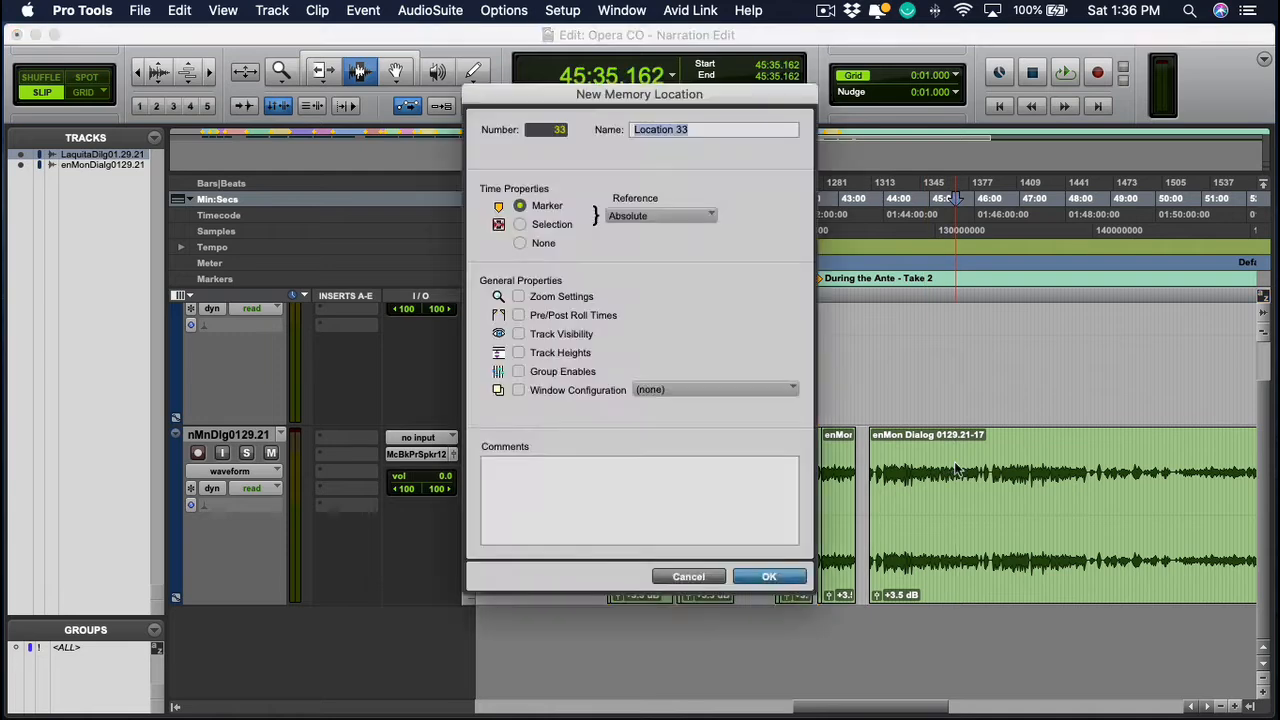
pyautogui.press('Return')
pyautogui.click(1067, 465)
pyautogui.press('KP_Enter')
pyautogui.press('Return')
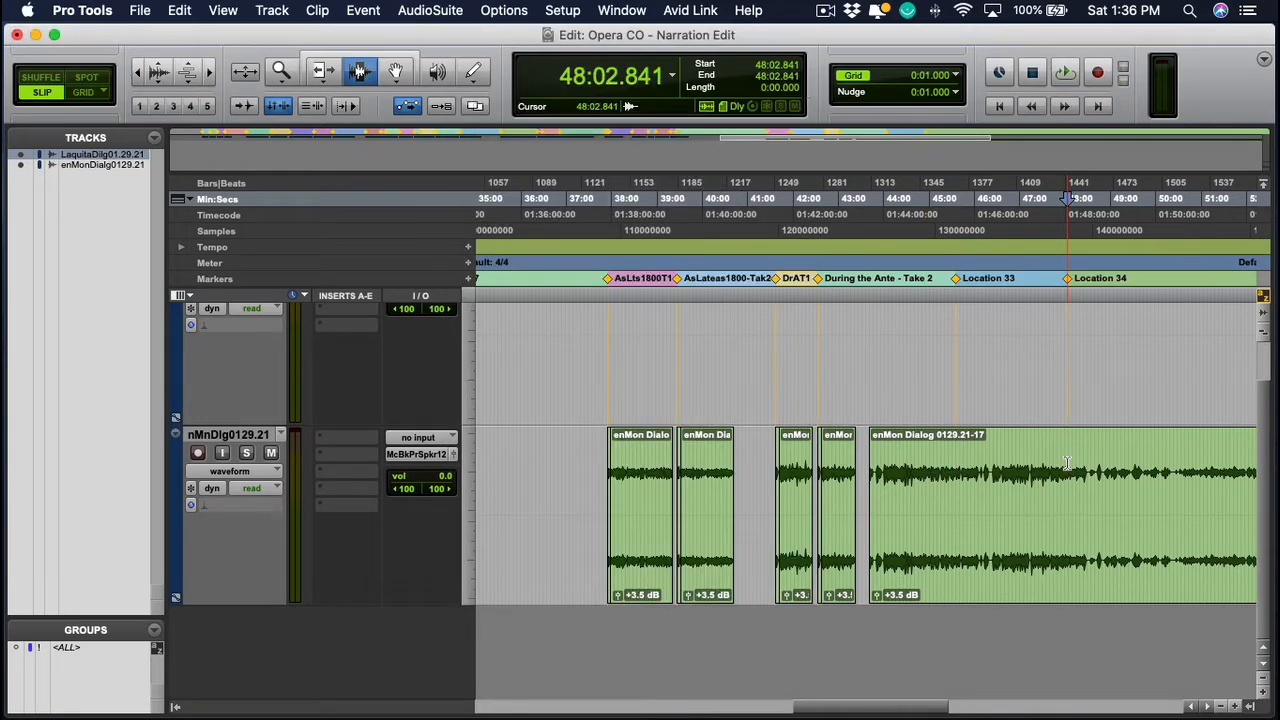
pyautogui.click(1167, 478)
pyautogui.press('KP_Enter')
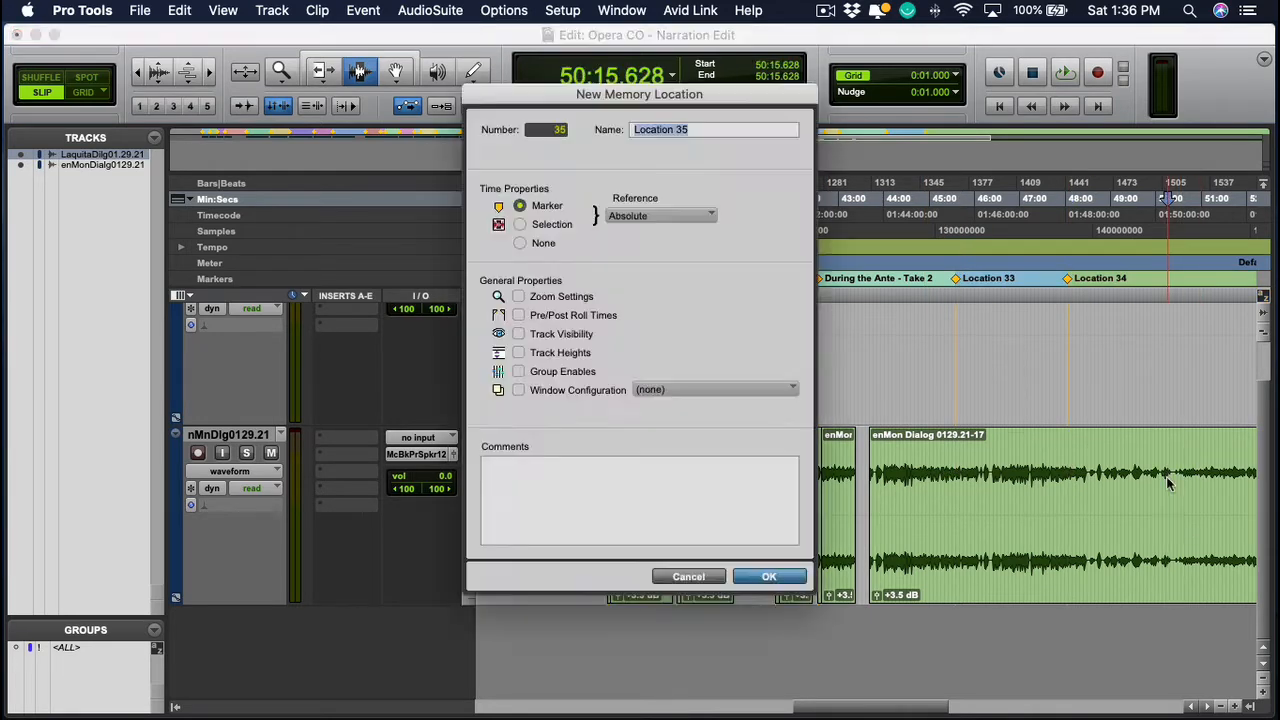
pyautogui.press('Return')
# Switch to Shuffle mode and delete 44:13.256 to 44:30.940 from the long clip, closing the gap
pyautogui.press('F7')
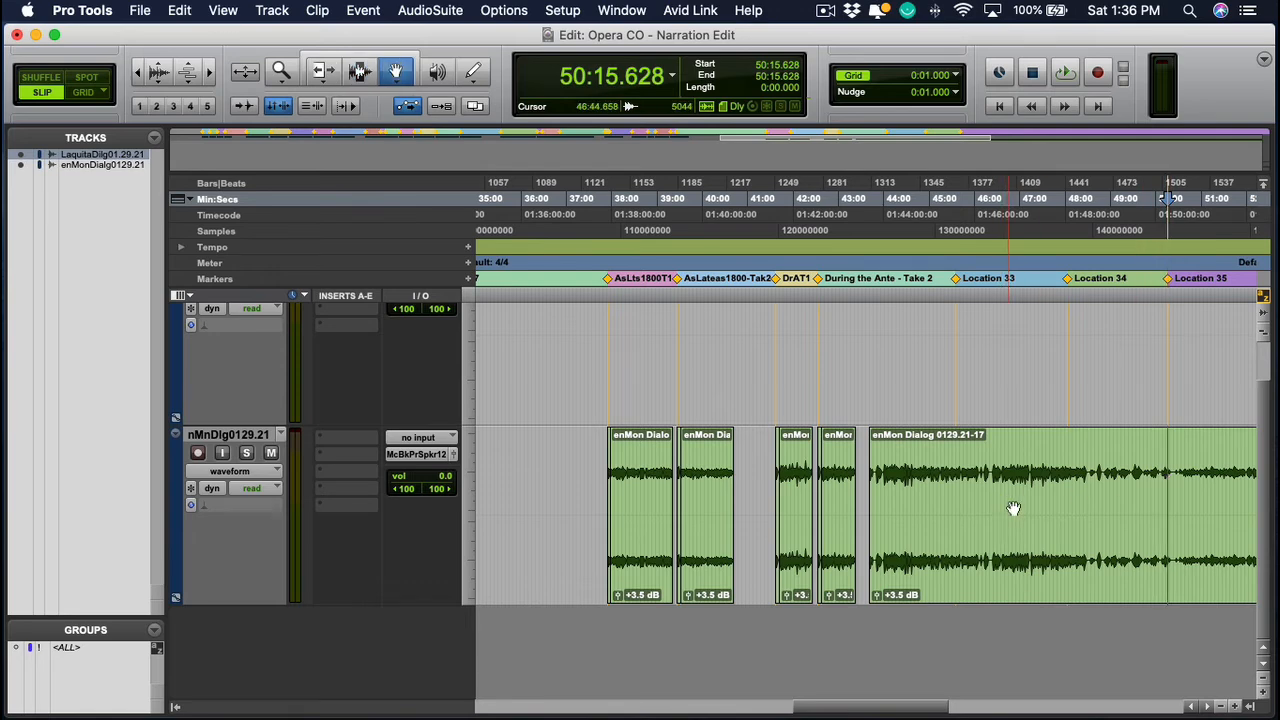
pyautogui.moveTo(1011, 506); pyautogui.dragTo(958, 493)
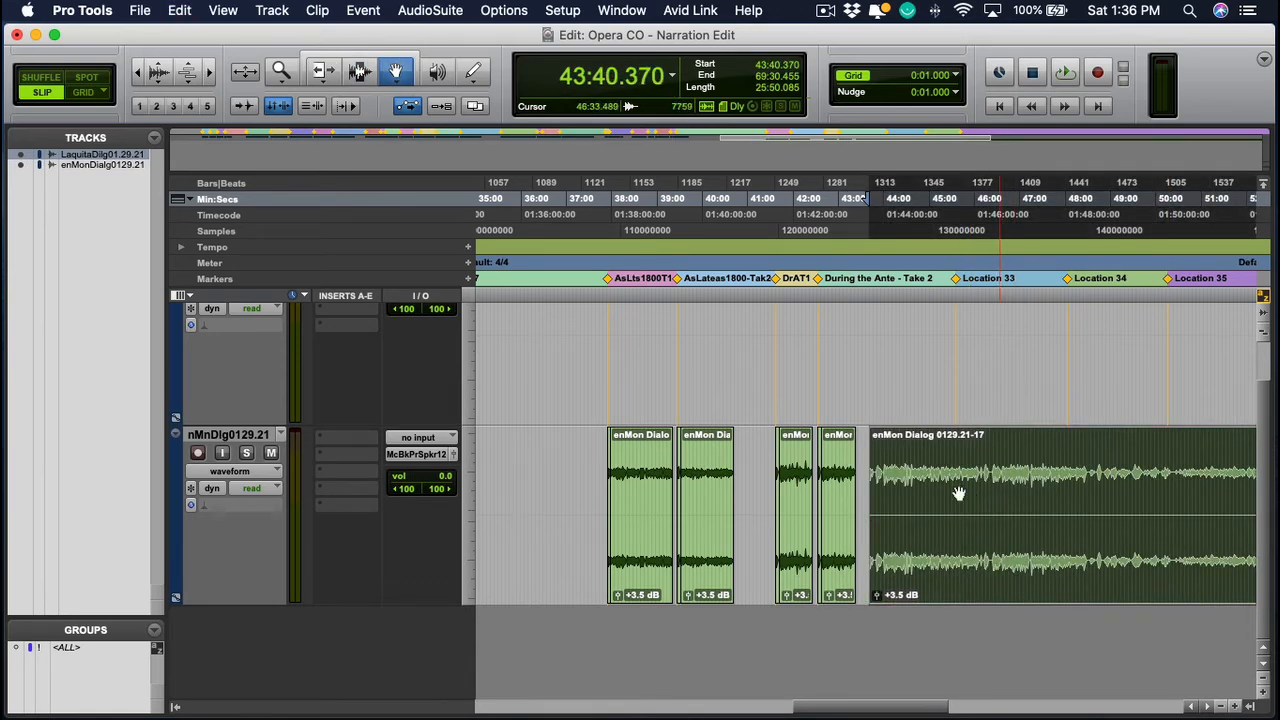
pyautogui.press('F6')
pyautogui.click(903, 490)
pyautogui.press('super+bracketright')
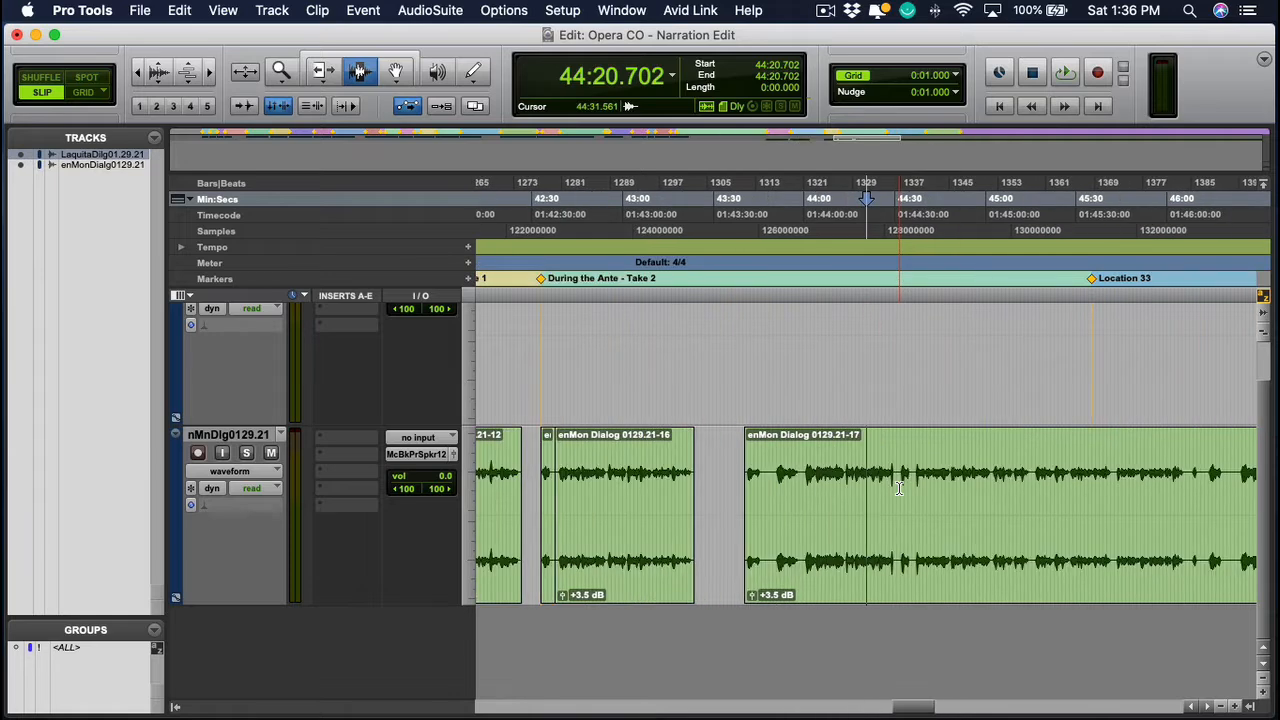
pyautogui.press('super+bracketright')
pyautogui.click(790, 476)
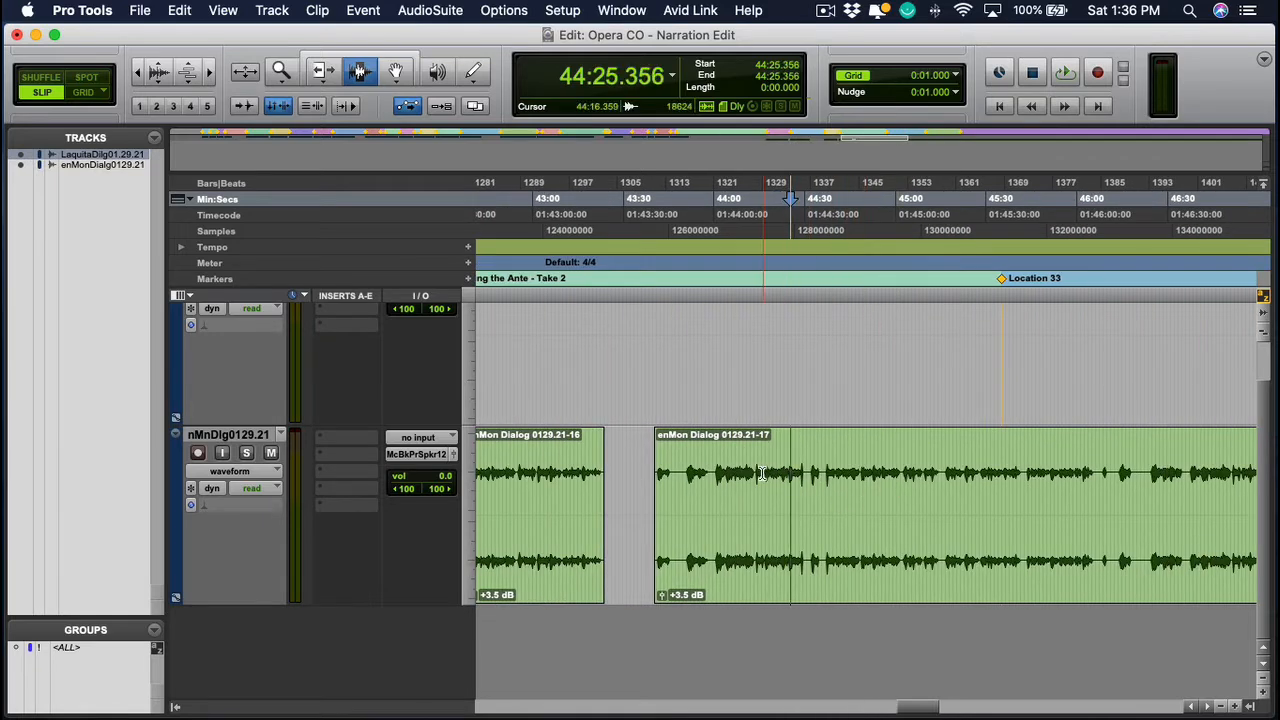
pyautogui.moveTo(755, 476); pyautogui.dragTo(806, 480)
pyautogui.press('F1')
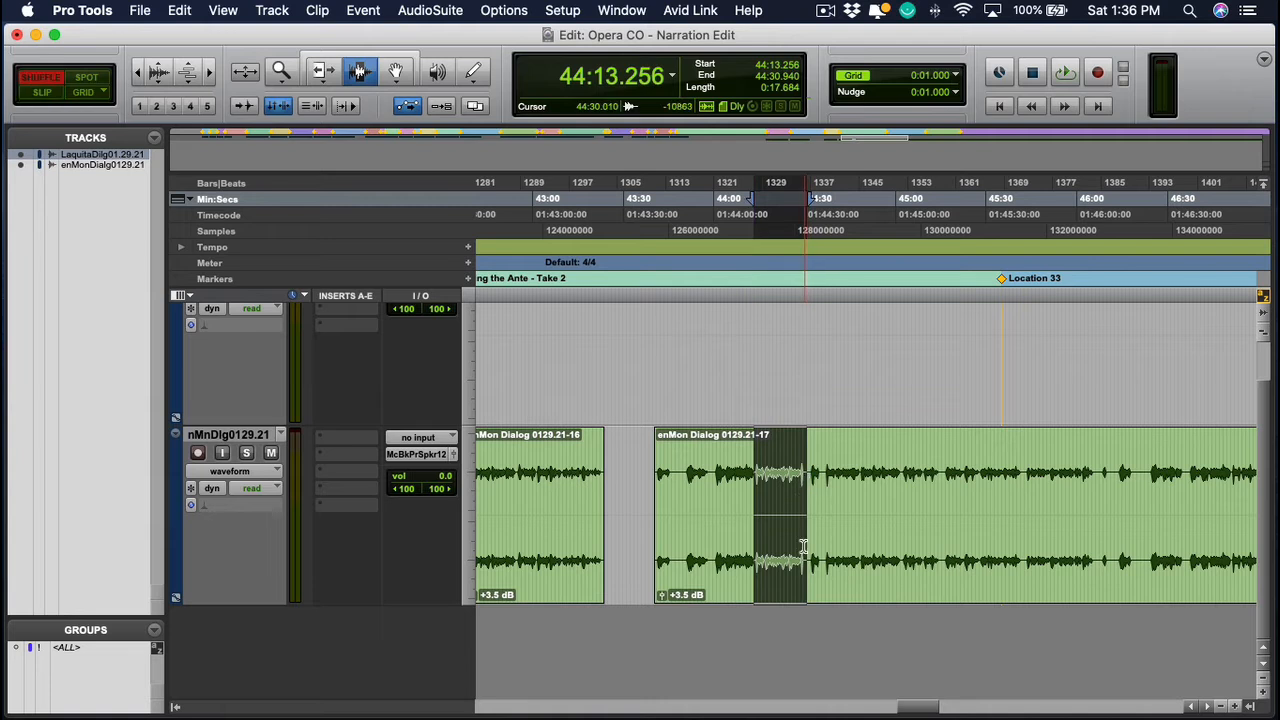
pyautogui.press('Delete')
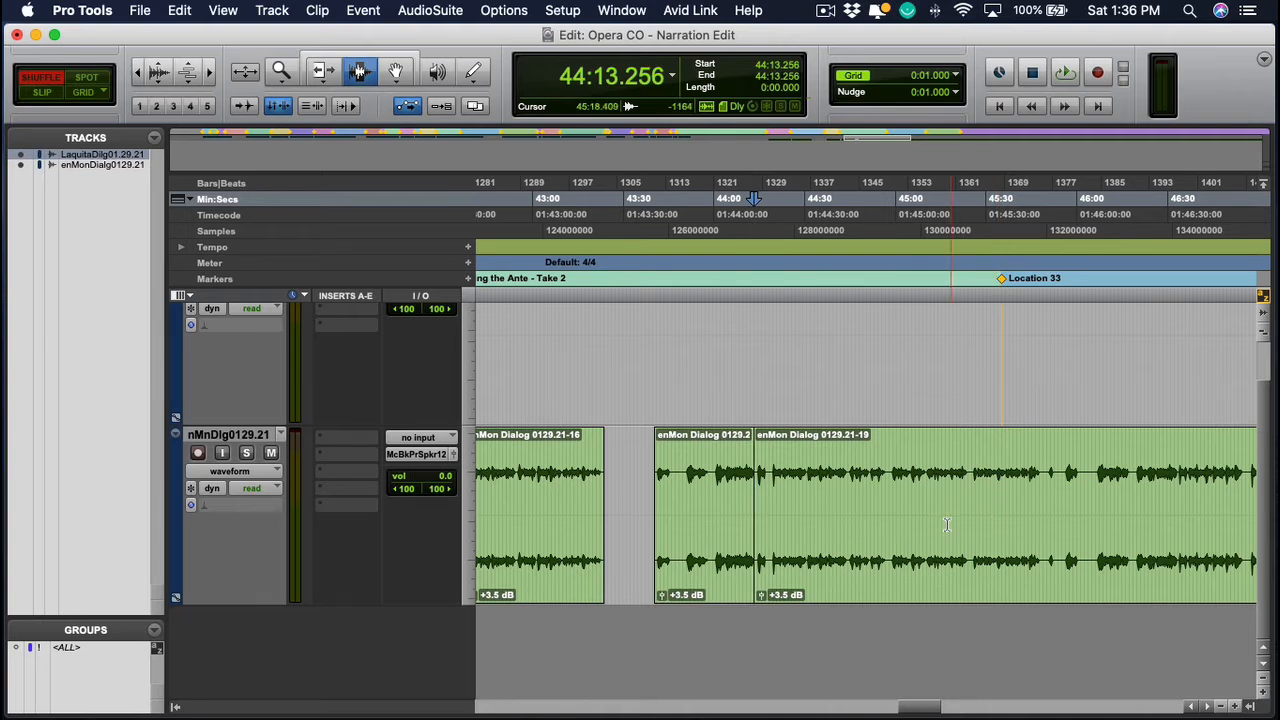
# Examine the clips on both dialog tracks and how the markers line up with the takes and gaps between them
pyautogui.press('r')
pyautogui.press('r')
pyautogui.press('r')
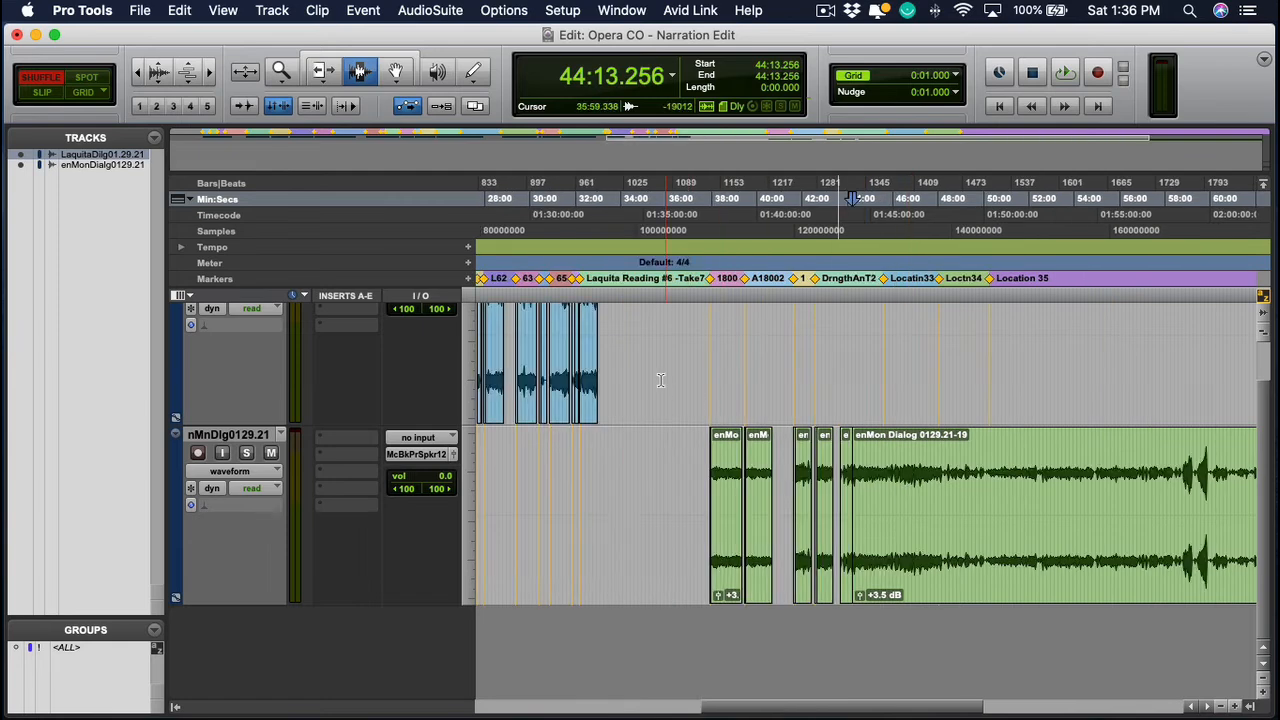
pyautogui.scroll(3, 661, 381)
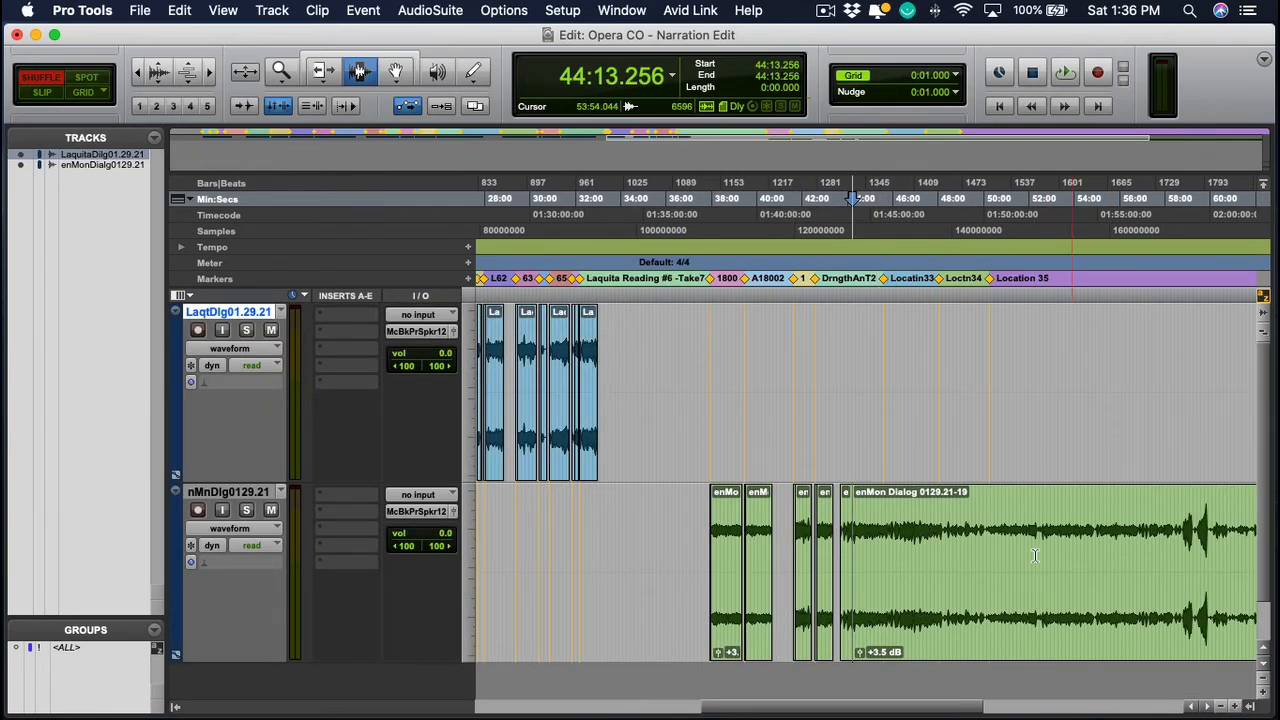
pyautogui.click(795, 545)
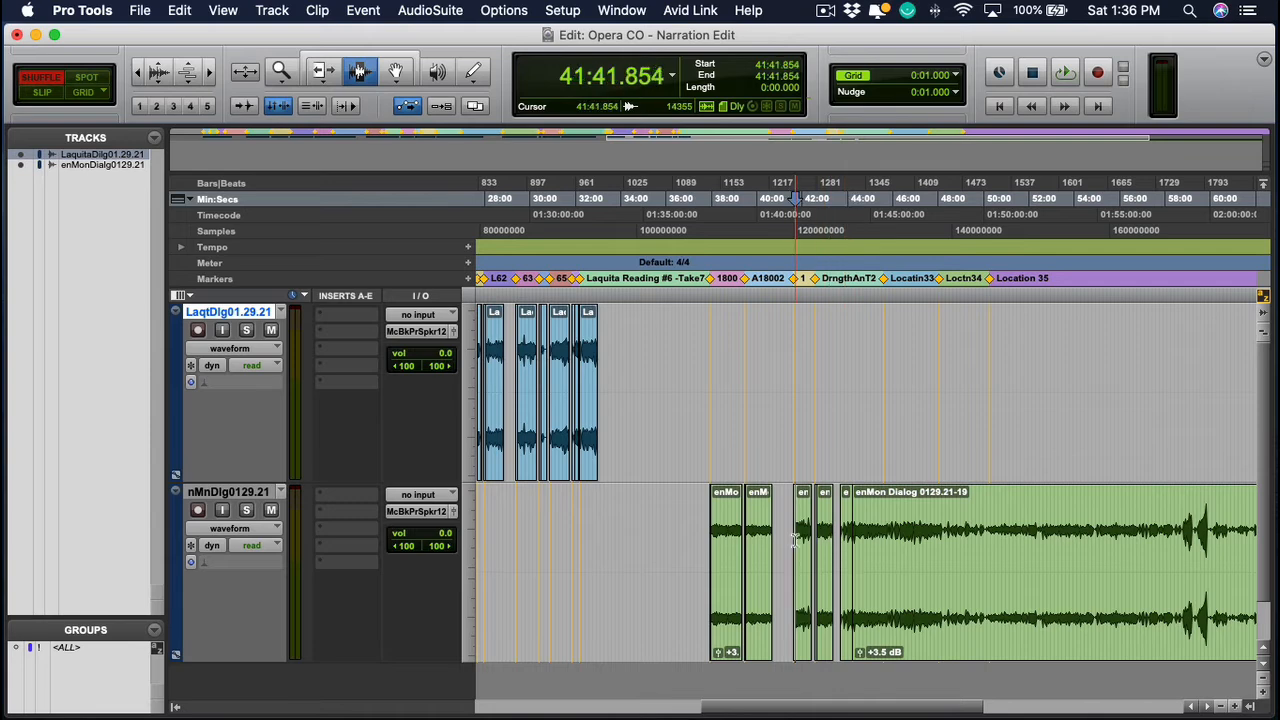
pyautogui.press('t')
pyautogui.press('t')
pyautogui.press('t')
pyautogui.press('t')
pyautogui.click(822, 556)
pyautogui.click(858, 555)
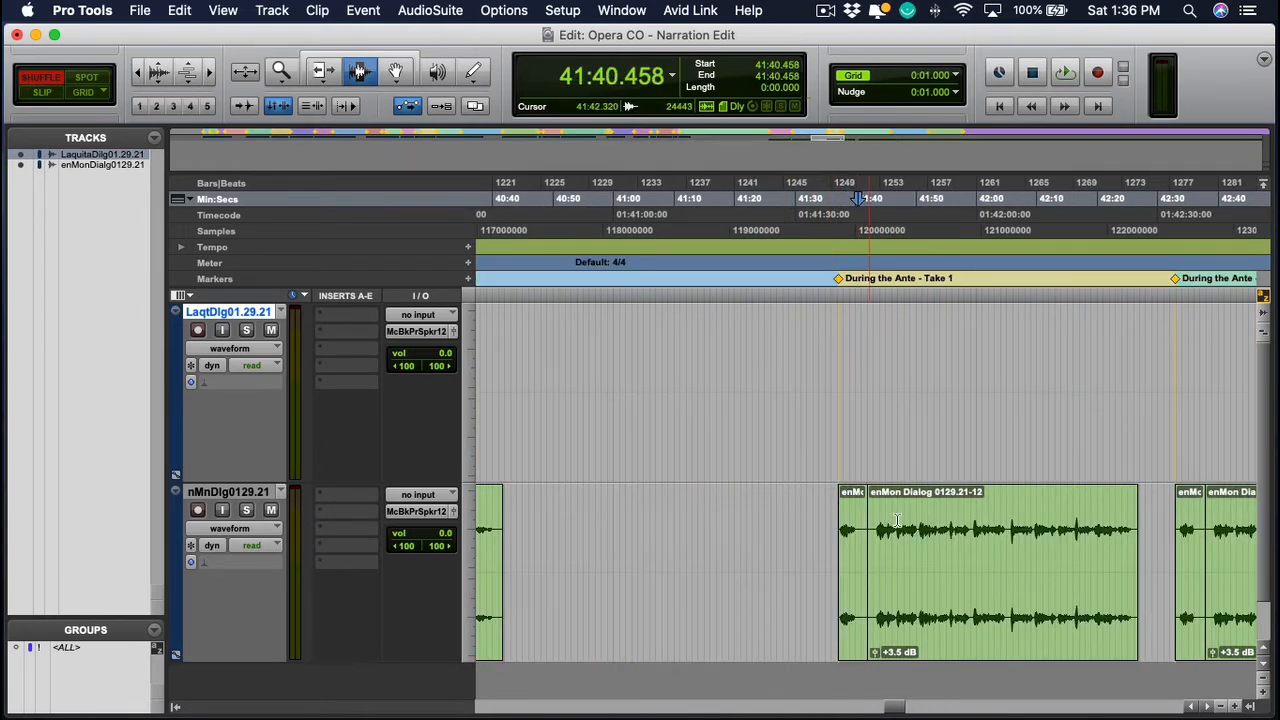
pyautogui.press('r')
pyautogui.press('r')
pyautogui.press('r')
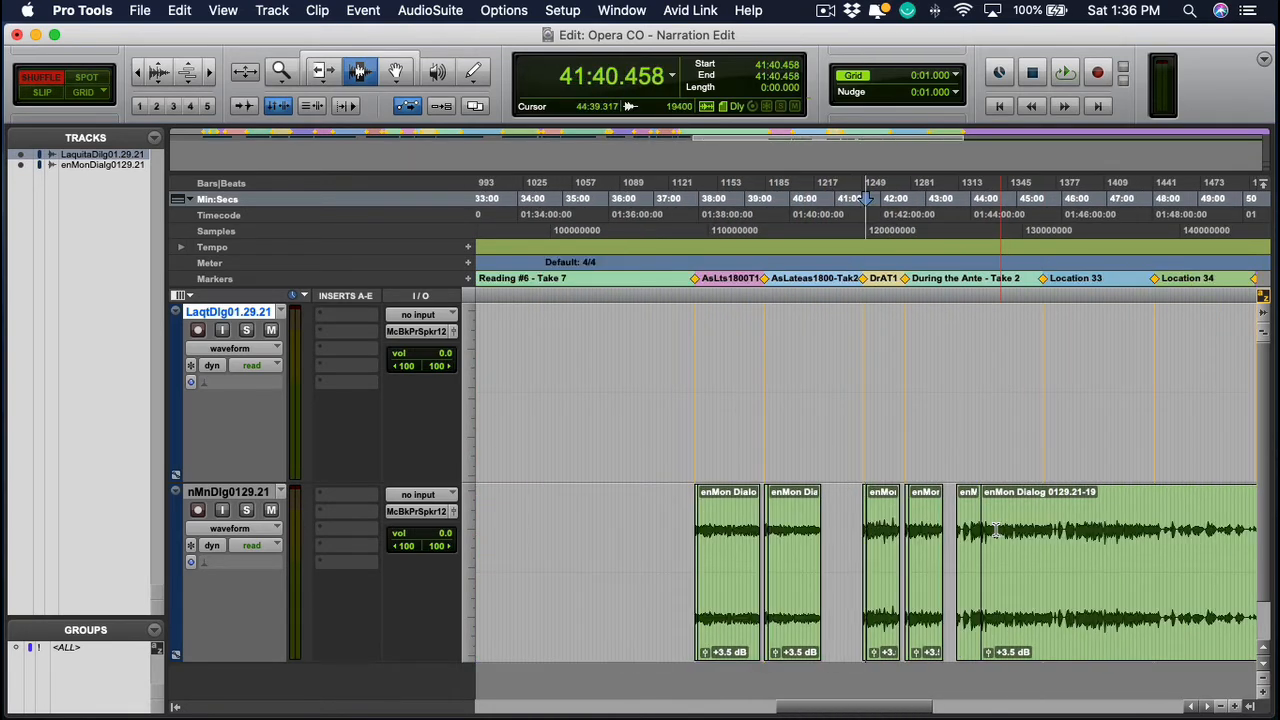
pyautogui.press('t')
pyautogui.press('t')
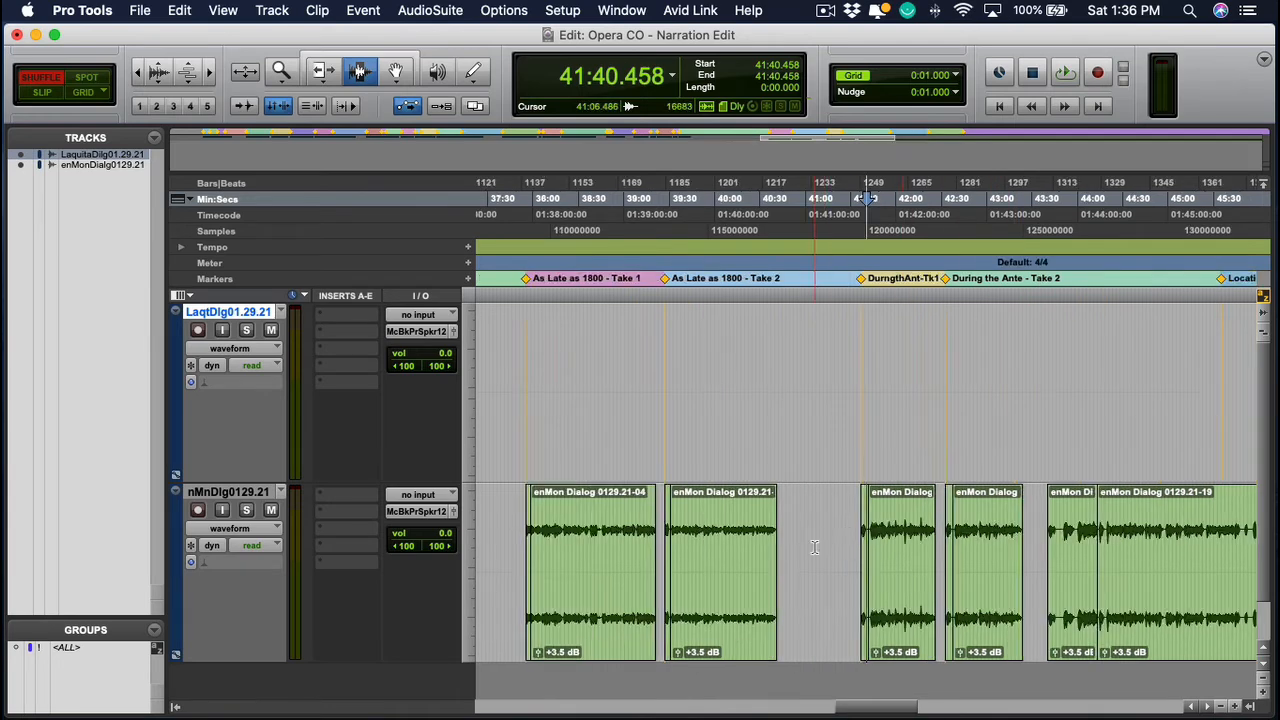
# Select 41:34.718 to 41:40.613 around the start of "During the Ante - Take 1" and play it briefly
pyautogui.click(834, 549)
pyautogui.moveTo(849, 542); pyautogui.dragTo(867, 540)
pyautogui.press('space')
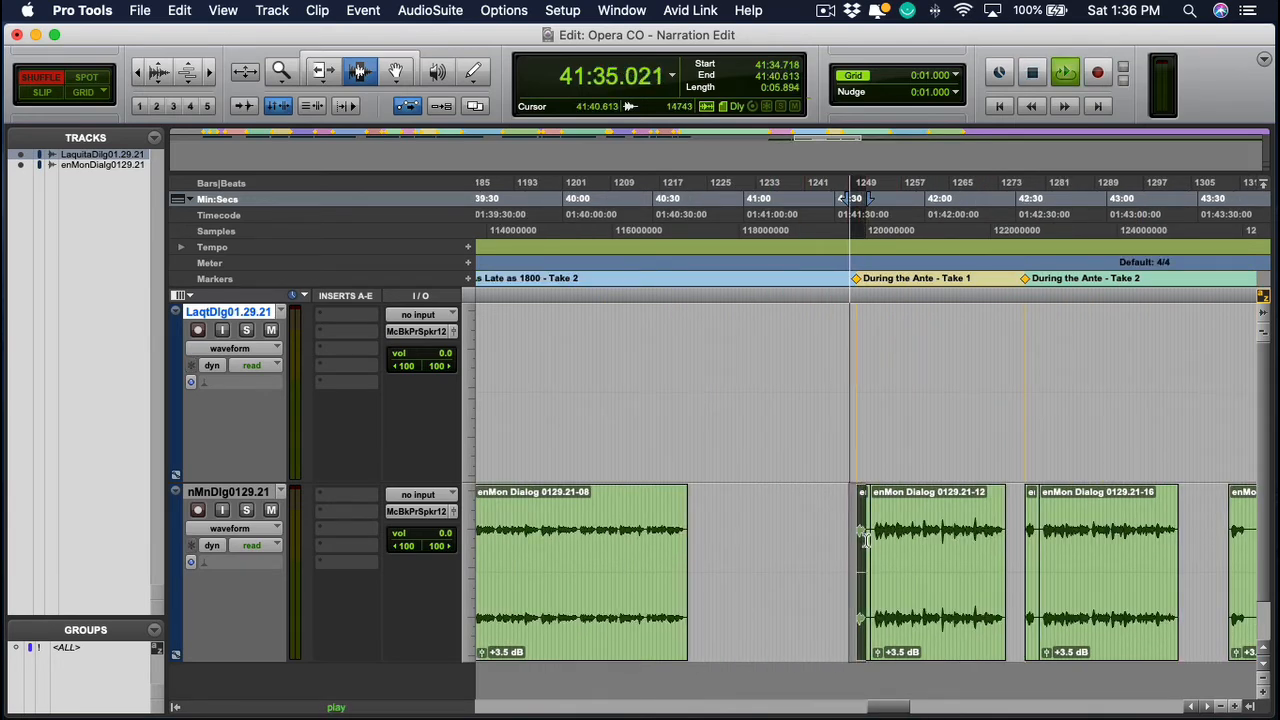
pyautogui.press('space')
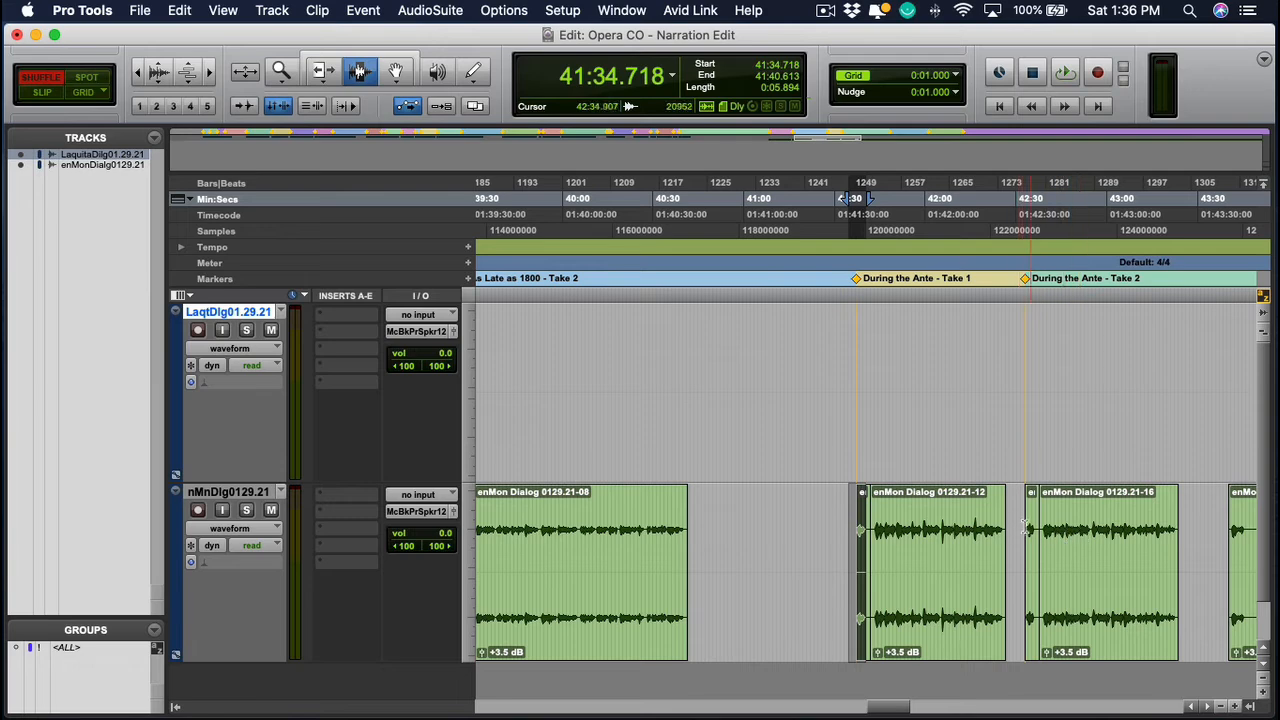
# Check the gap between "During the Ante - Take 2" and the following clip, and save the session
pyautogui.hscroll(10, 1077, 492)
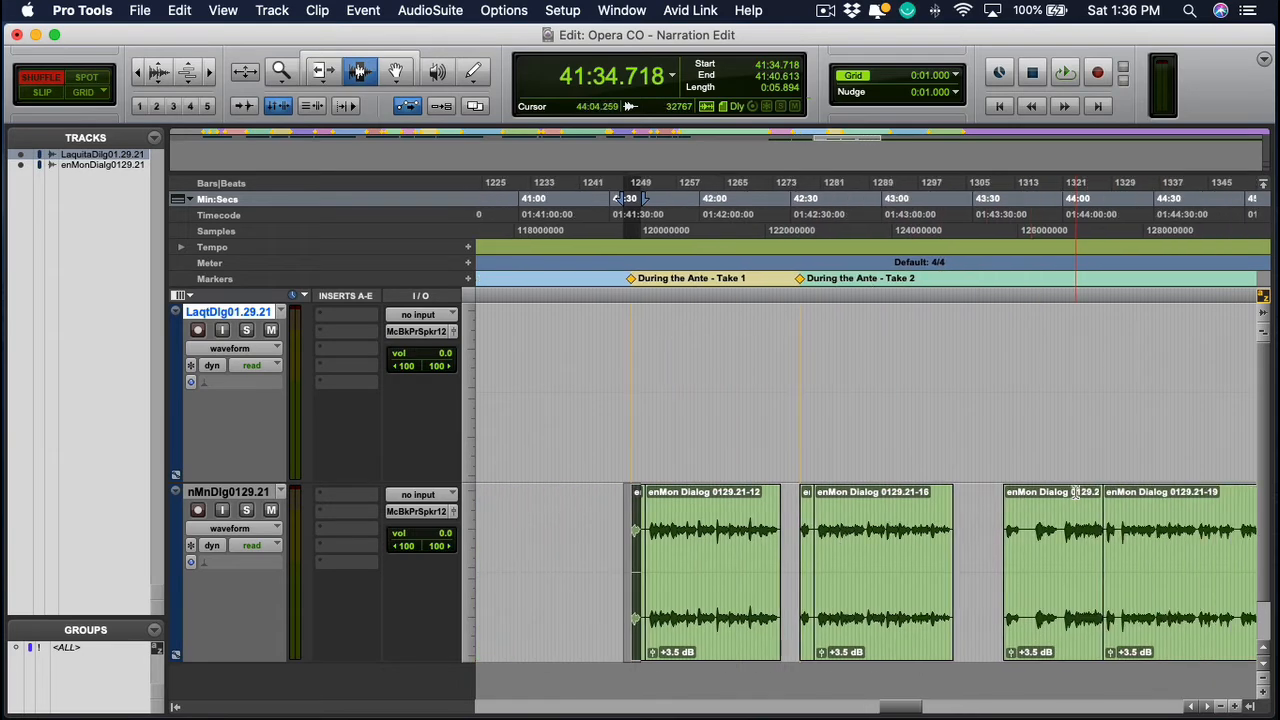
pyautogui.click(912, 562)
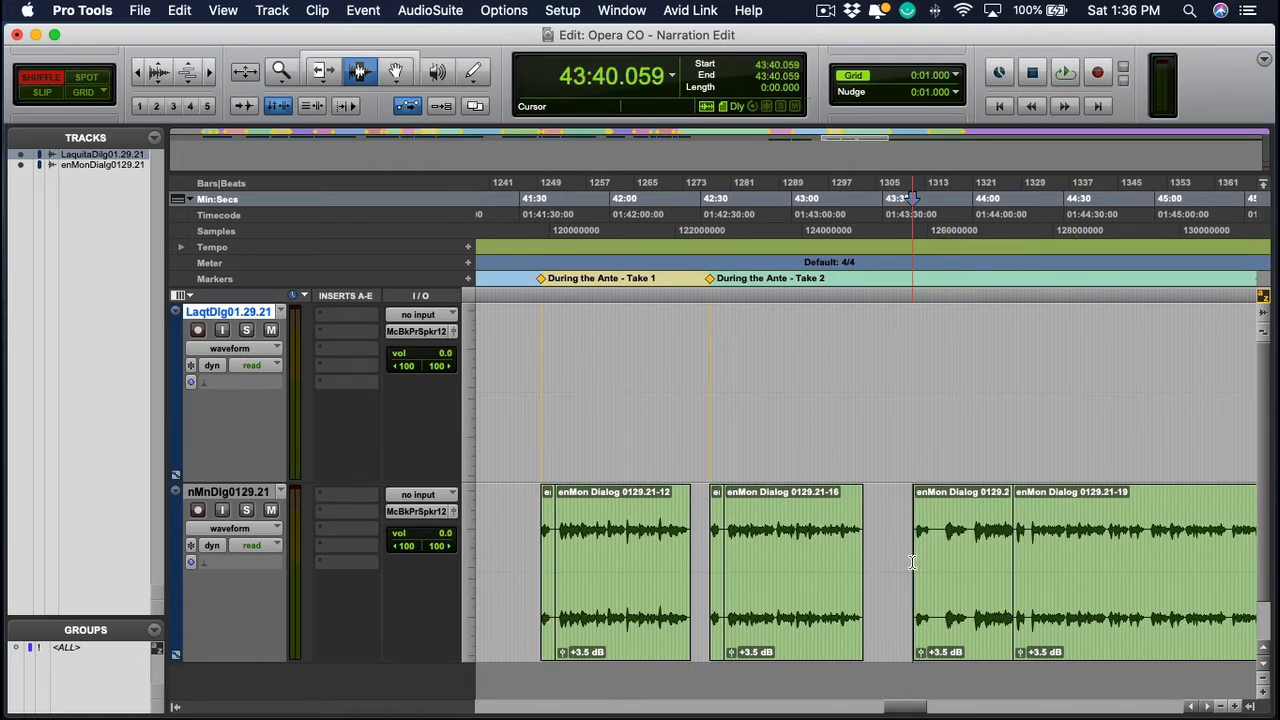
pyautogui.press('super+bracketright')
pyautogui.press('super+bracketright')
pyautogui.click(880, 540)
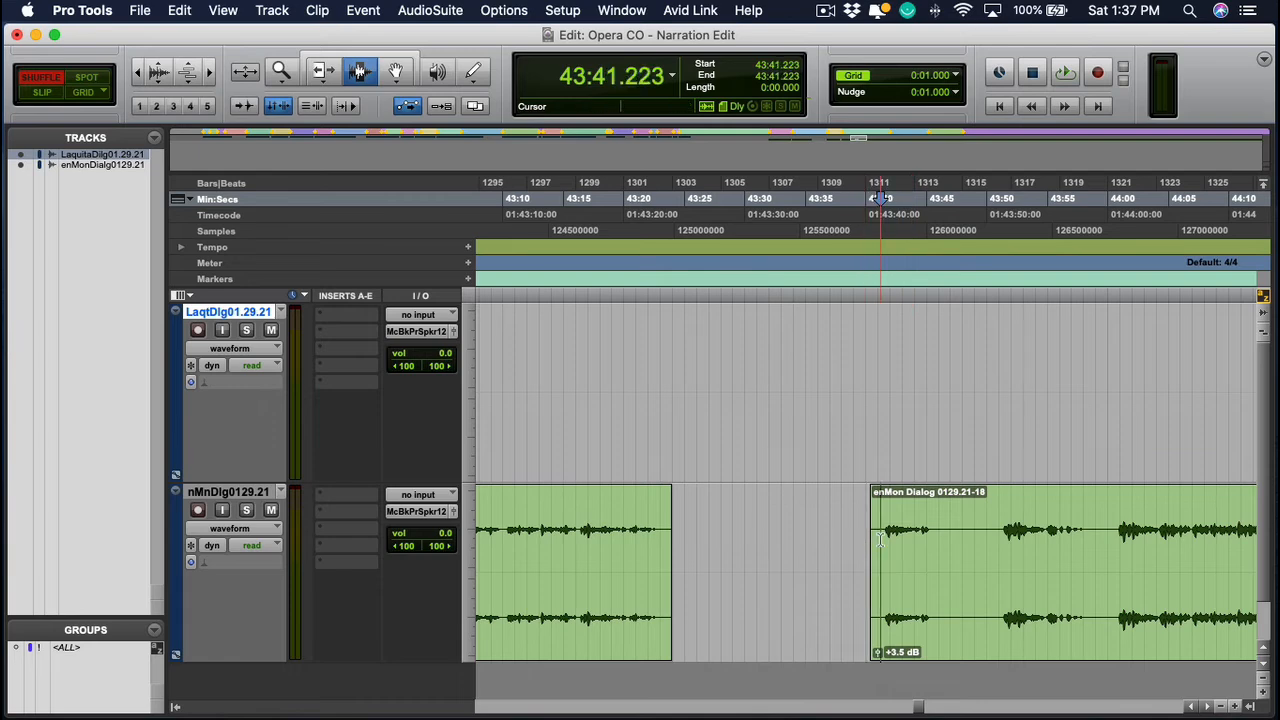
pyautogui.click(839, 537)
pyautogui.press('super+s')
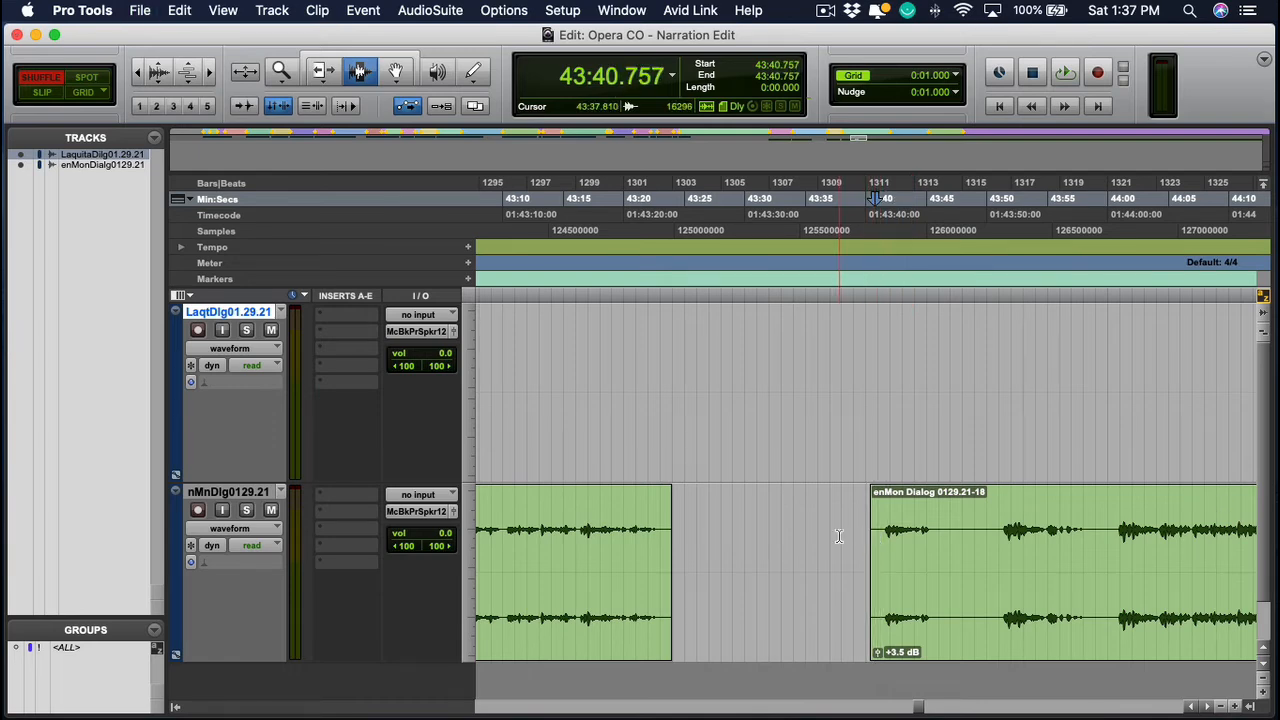
# Undo the Shuffle deletion in the long clip after the second take
pyautogui.click(839, 537)
pyautogui.press('super+bracketleft')
pyautogui.press('super+bracketleft')
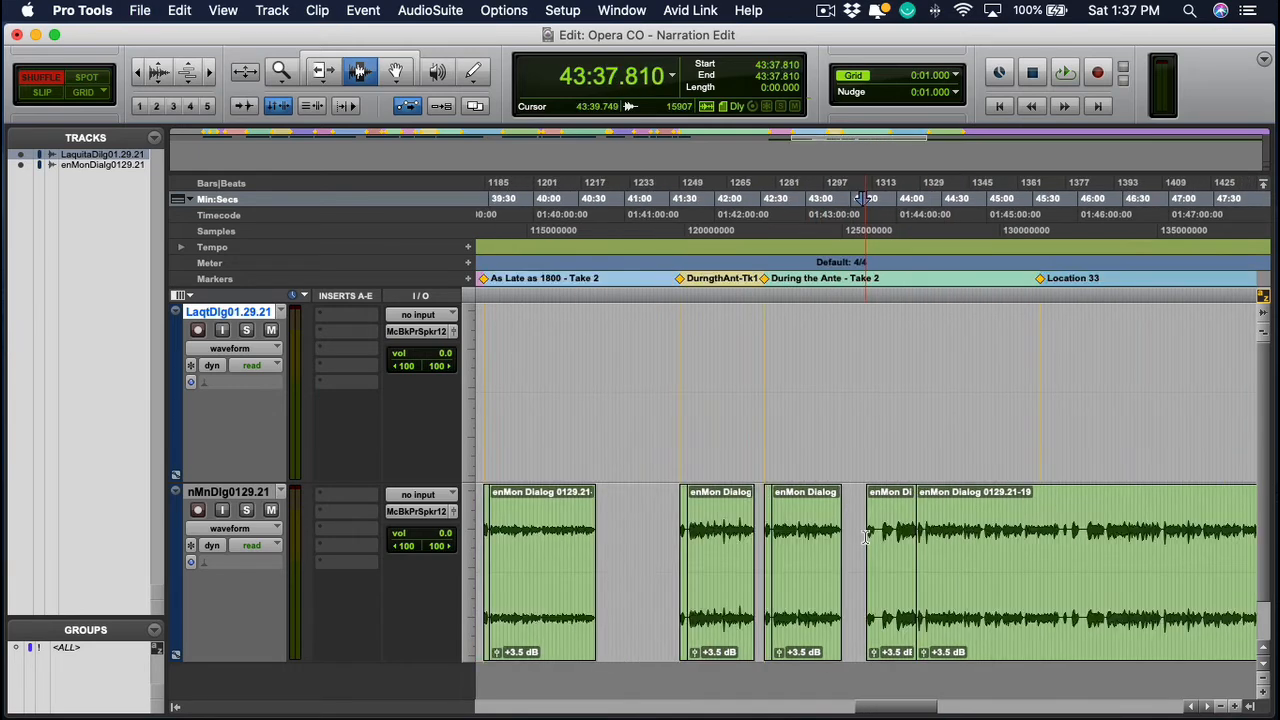
pyautogui.hscroll(3, 865, 538)
pyautogui.press('super+z')
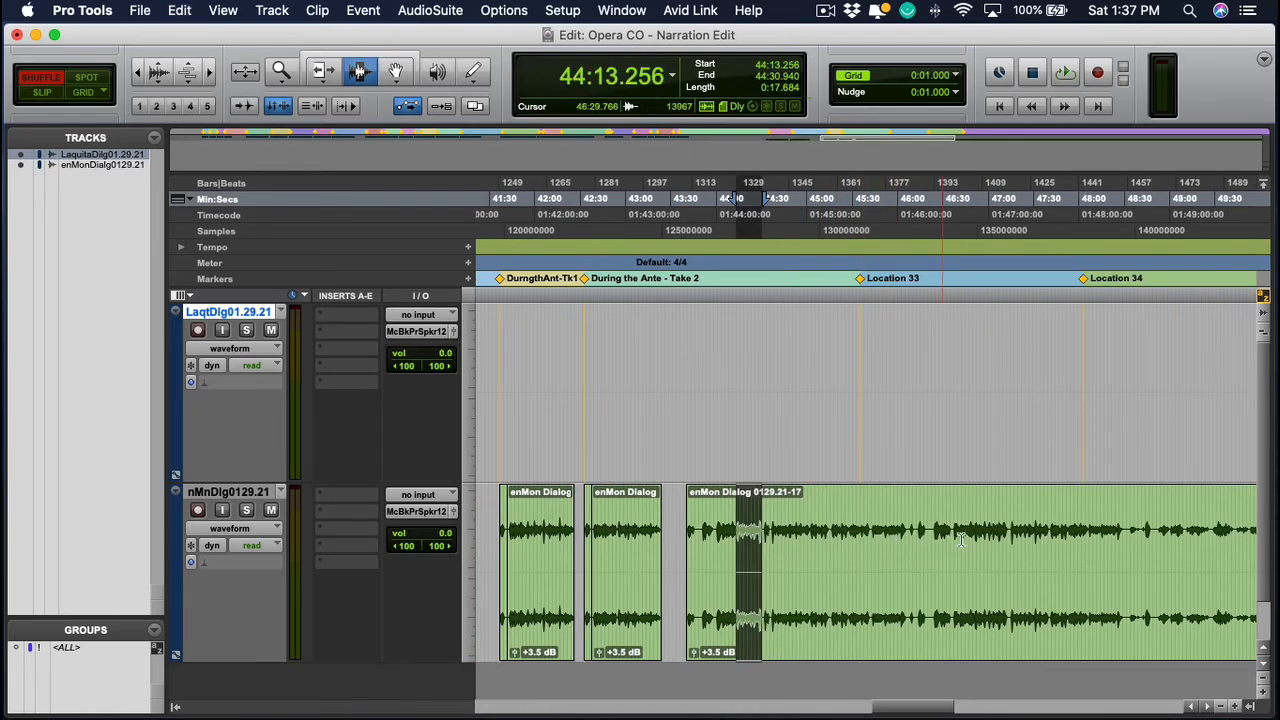
# Play the opening words of the clip after the second take and the next phrase to locate the pause between them
pyautogui.press('super+bracketright')
pyautogui.press('super+bracketright')
pyautogui.click(840, 570)
pyautogui.click(663, 546)
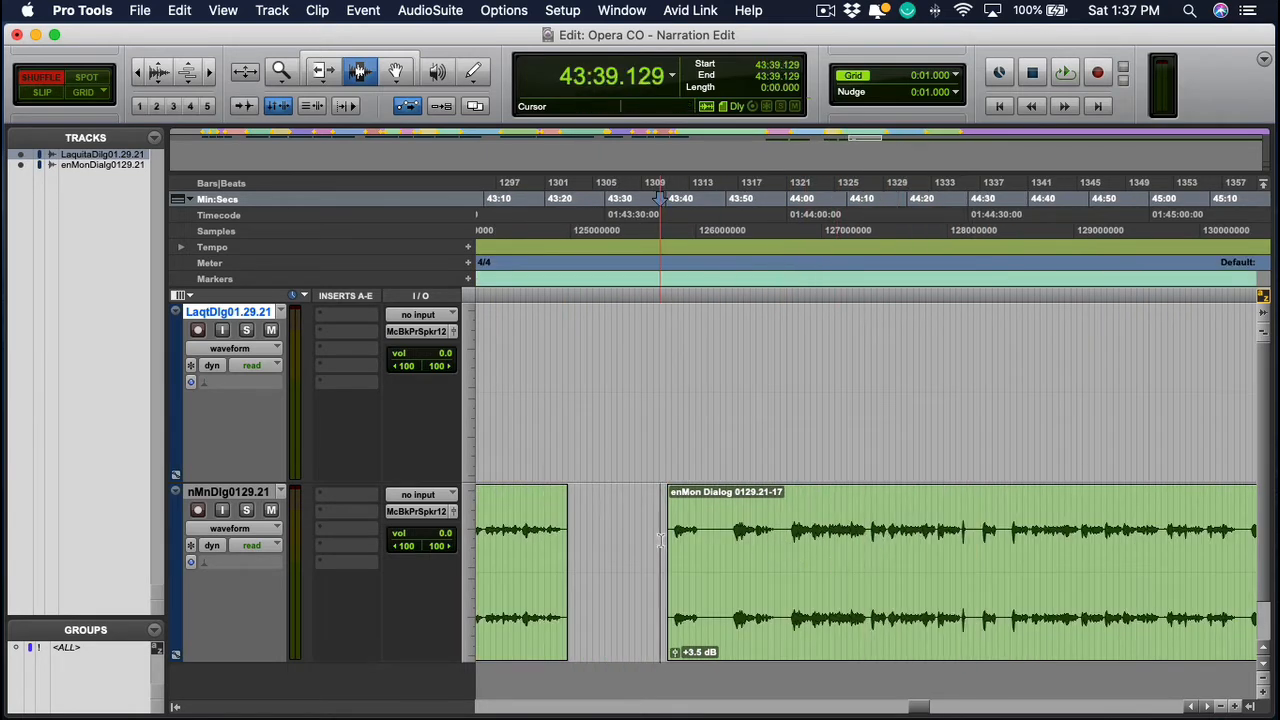
pyautogui.press('space')
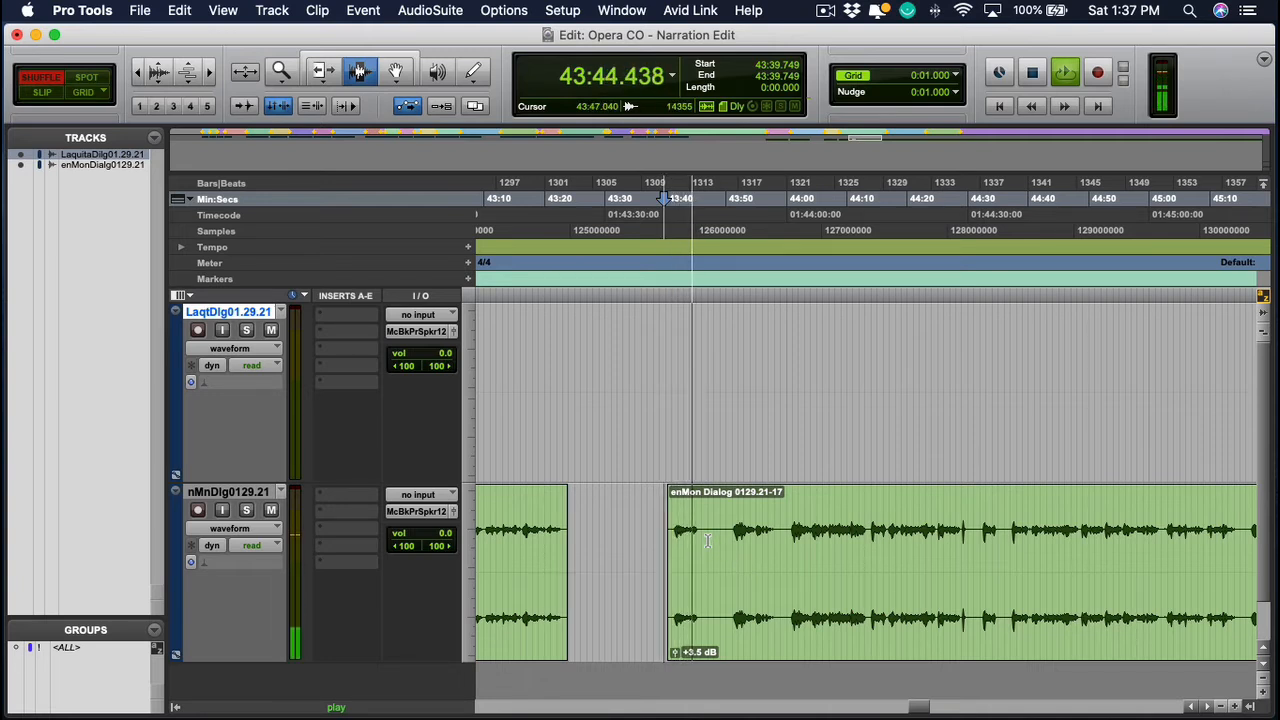
pyautogui.press('space')
pyautogui.click(728, 540)
pyautogui.press('space')
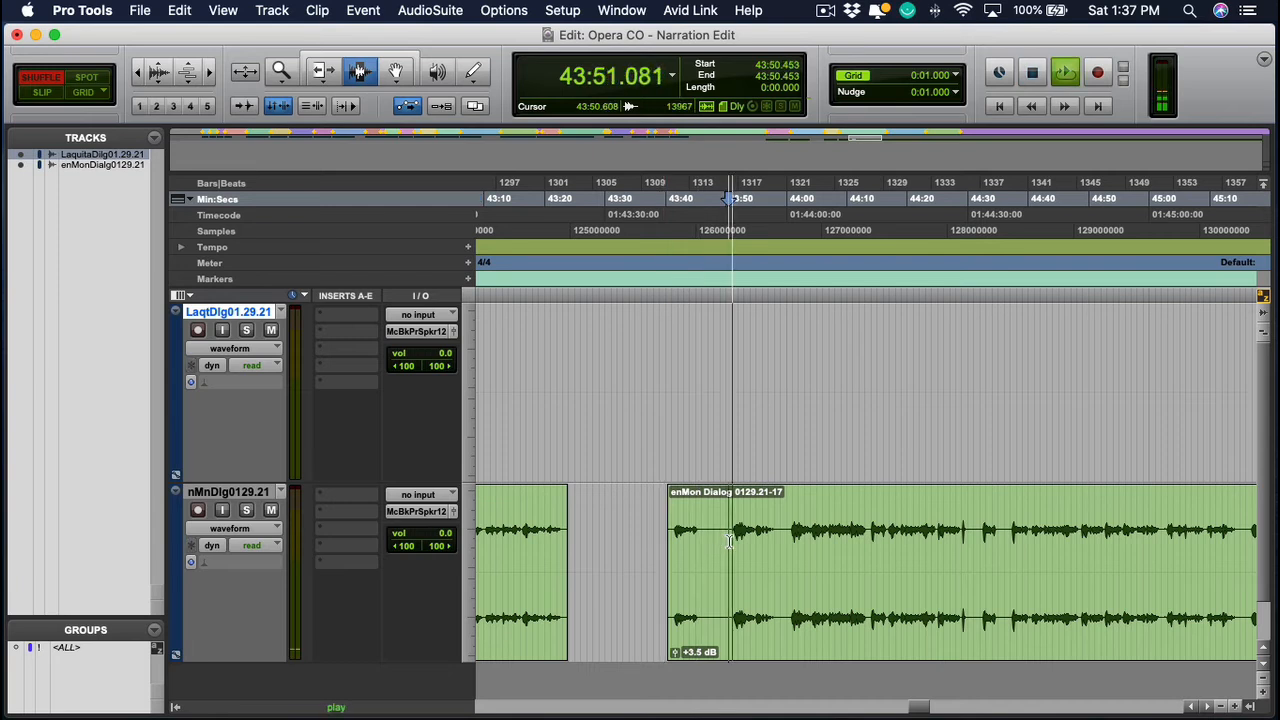
pyautogui.press('space')
# Delete the pause from 43:46.730 to 43:49.677 in Shuffle mode so the following audio closes up
pyautogui.moveTo(726, 541); pyautogui.dragTo(706, 541)
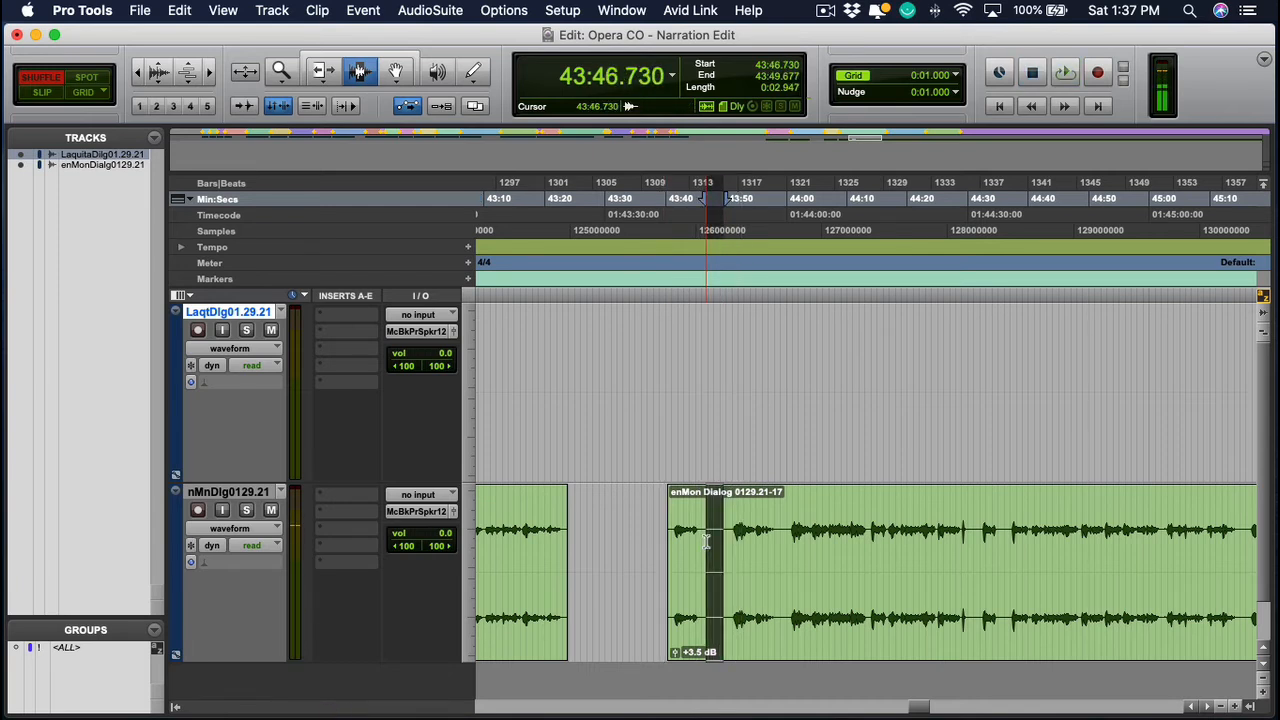
pyautogui.press('Delete')
pyautogui.click(714, 546)
pyautogui.click(711, 549)
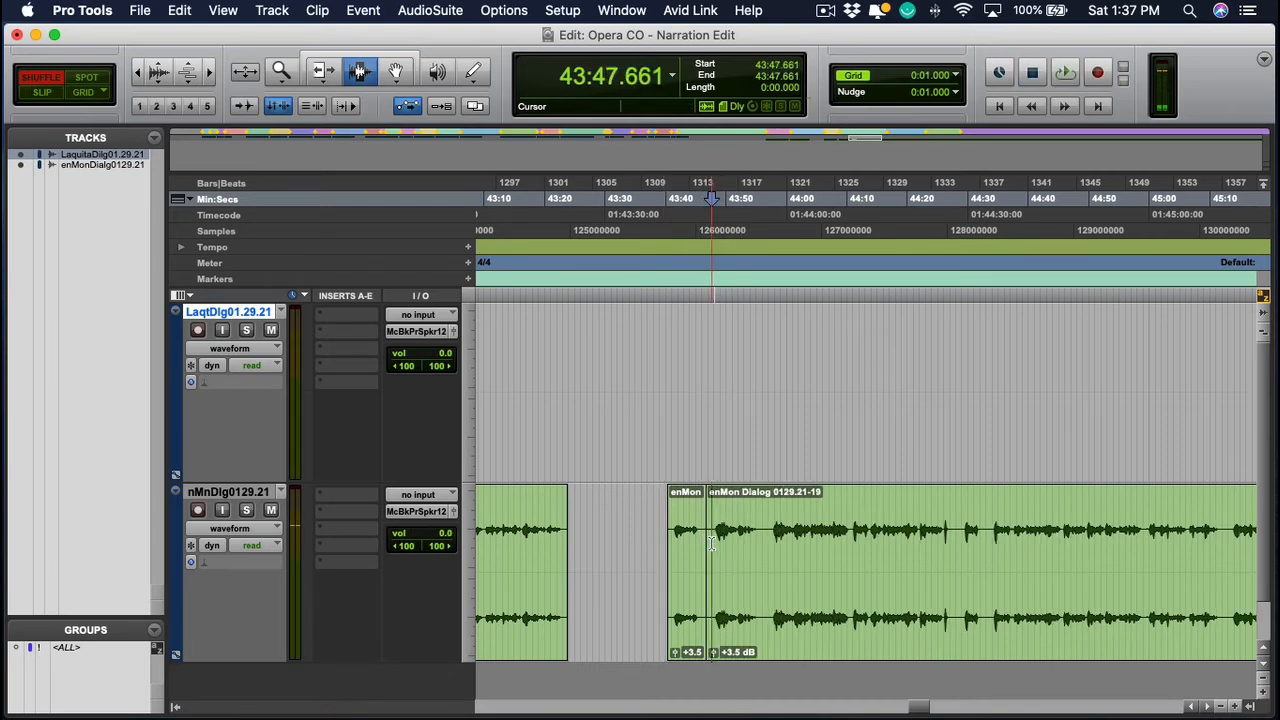
# Play short passages of the narration after the closed-up pause, from 43:57 through 45:13, to find where the take ends
pyautogui.hscroll(2, 740, 562)
pyautogui.hscroll(4, 740, 562)
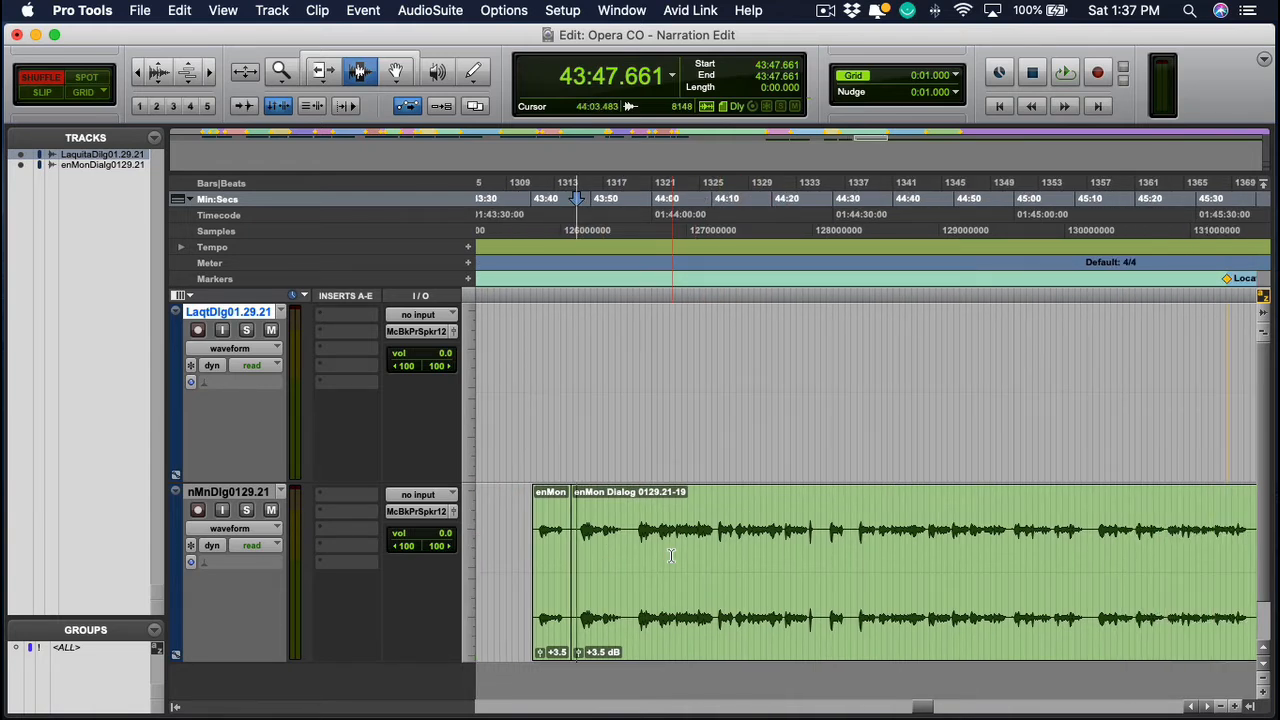
pyautogui.press('space')
pyautogui.click(636, 543)
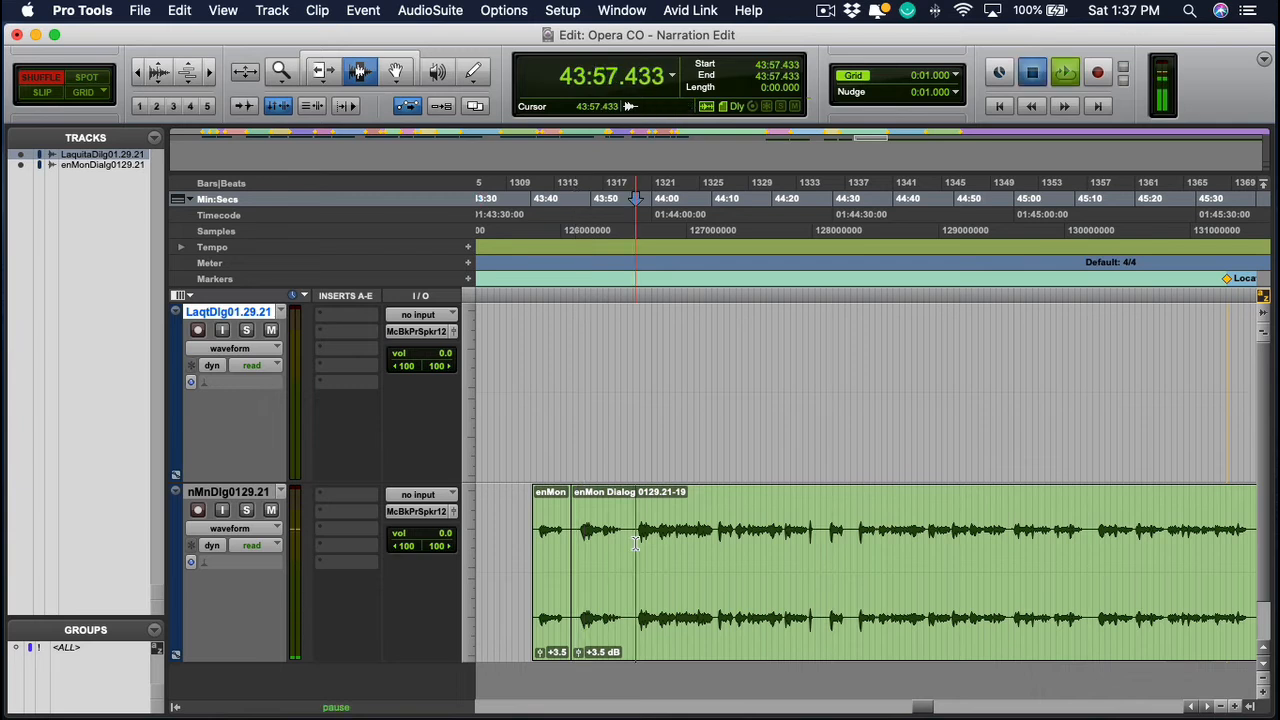
pyautogui.press('space')
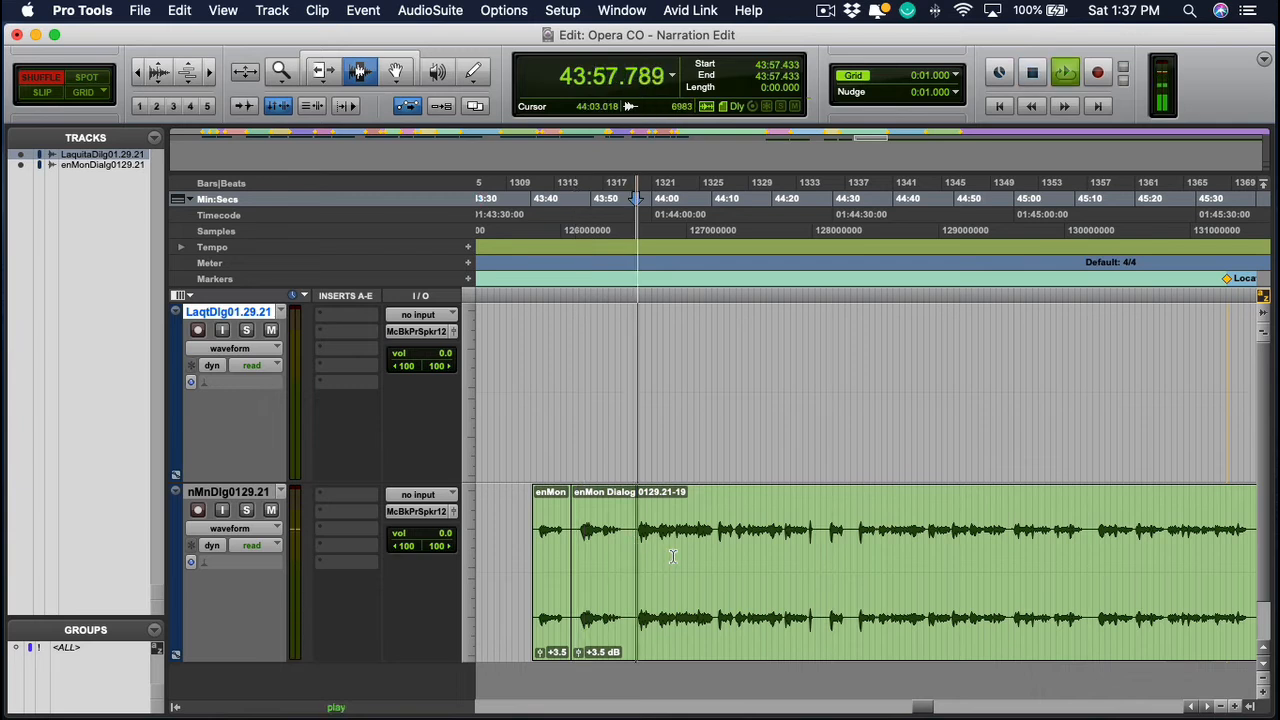
pyautogui.click(733, 541)
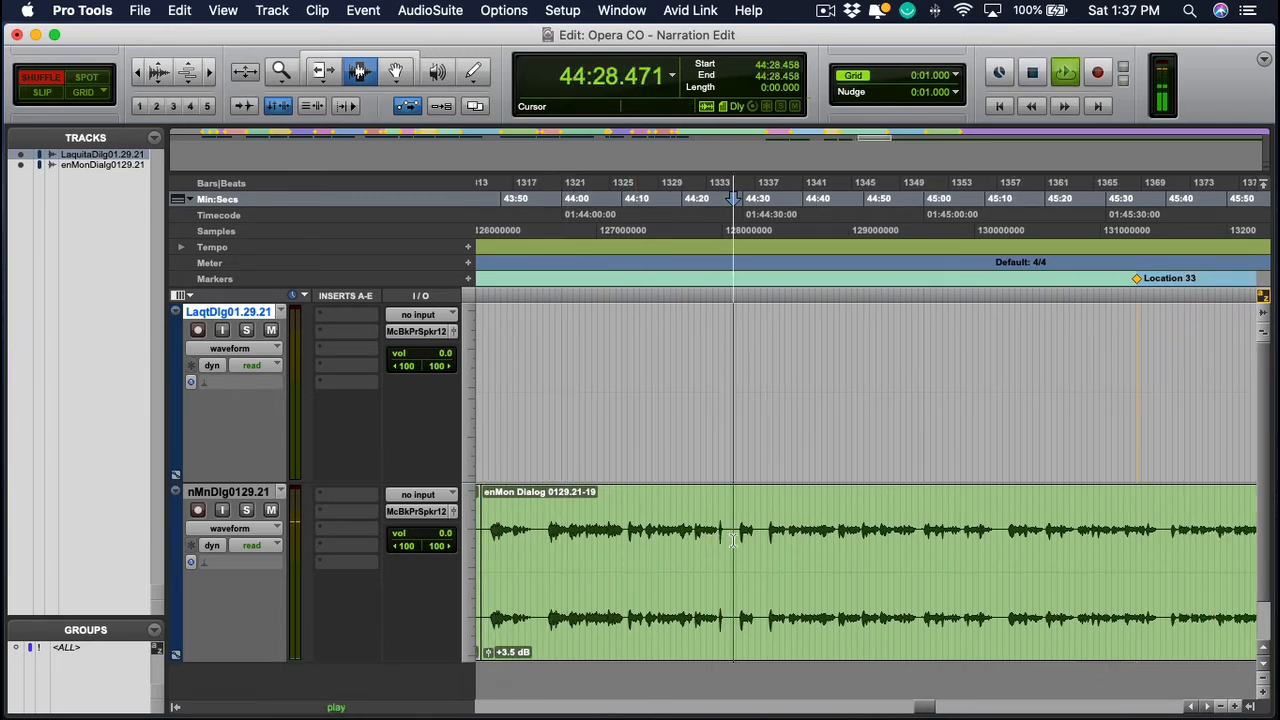
pyautogui.click(680, 545)
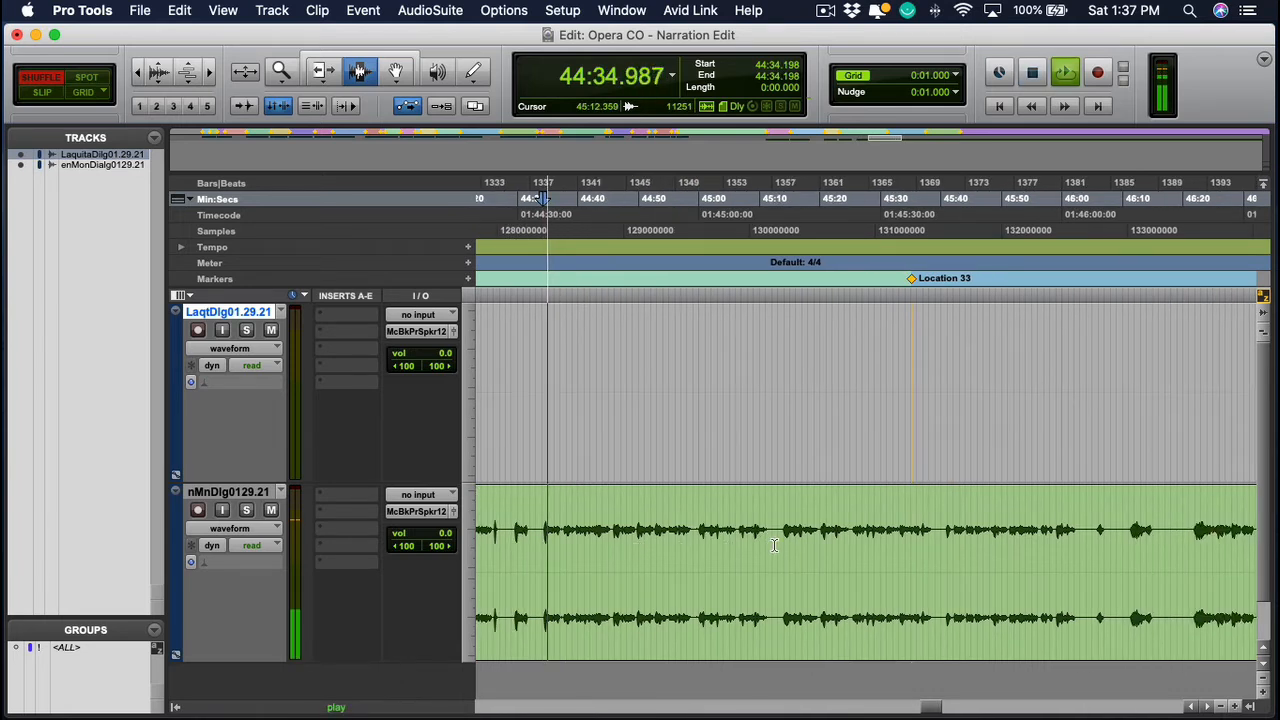
pyautogui.click(780, 542)
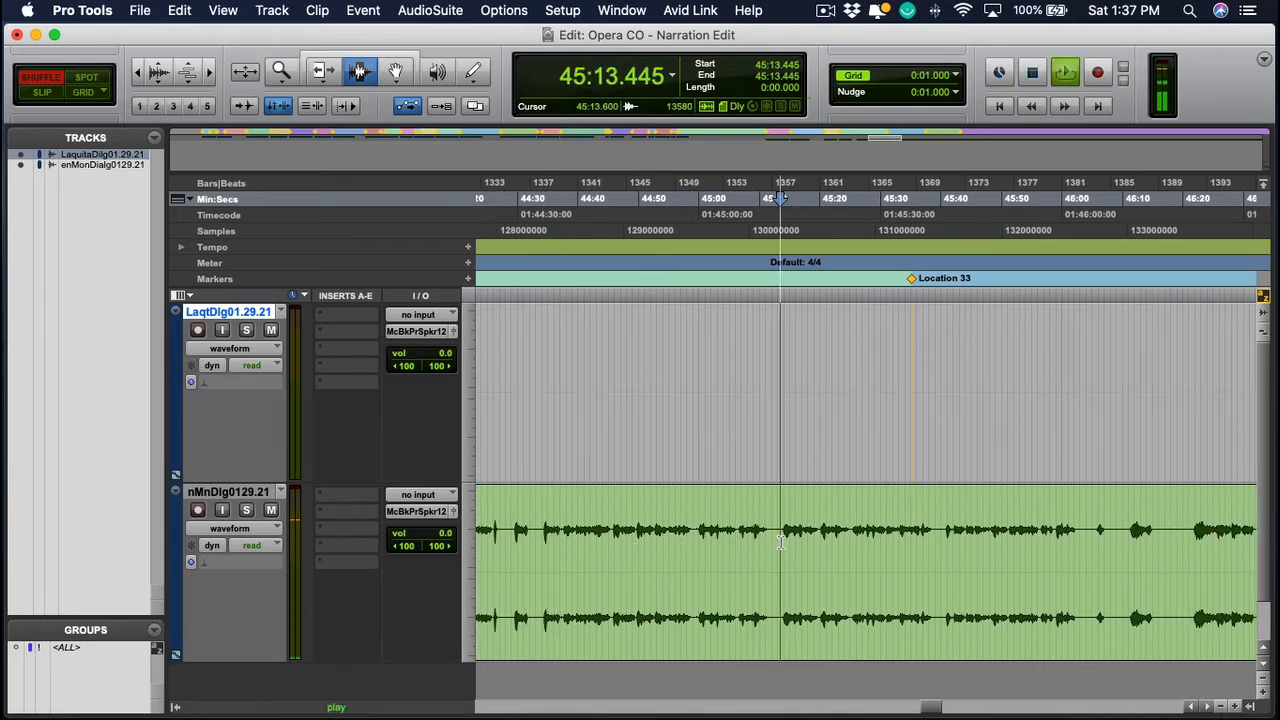
pyautogui.press('space')
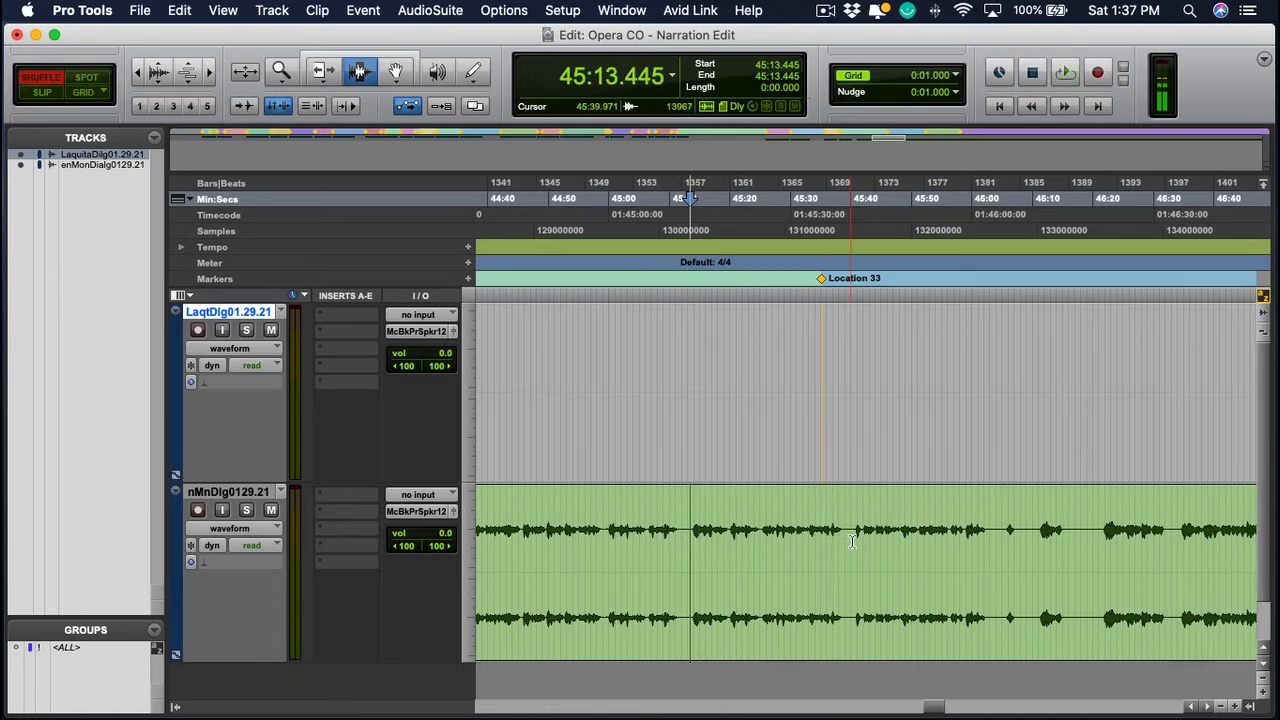
# Delete the Location 33 marker and play the following phrases from 45:39 to 46:10 to find the end of the take
pyautogui.click(853, 541)
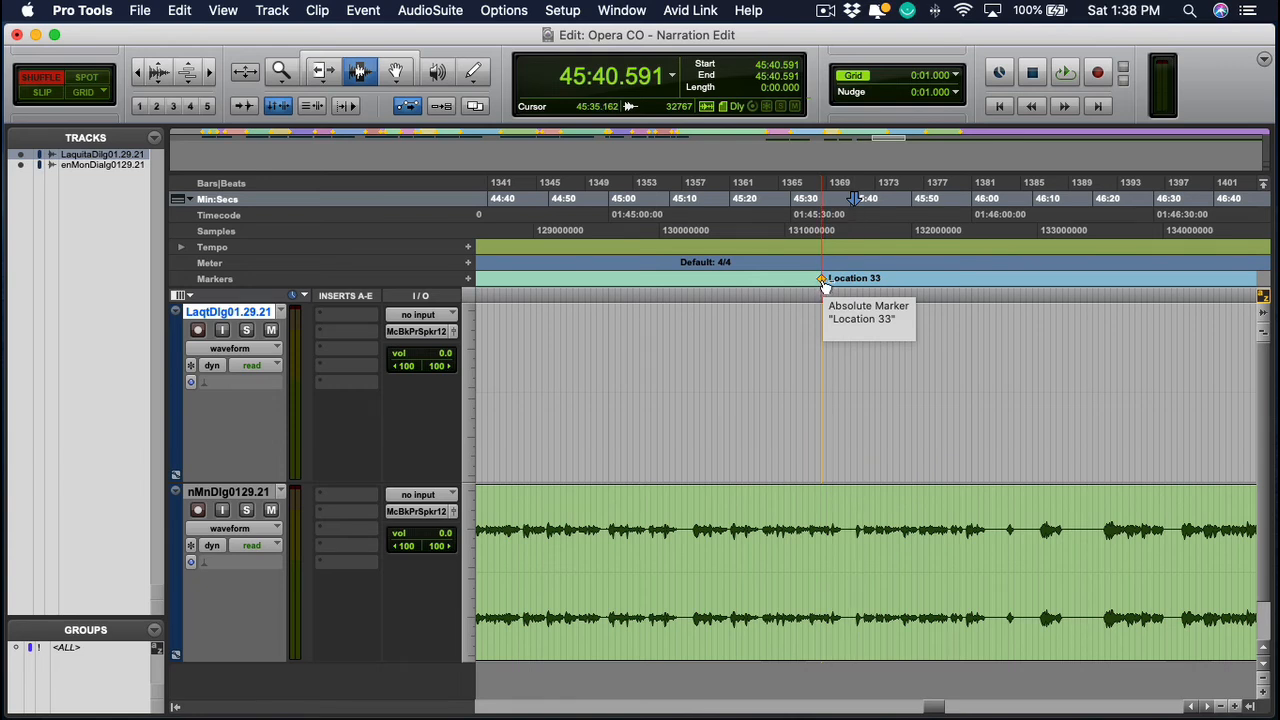
pyautogui.keyDown('alt'); pyautogui.click(823, 282); pyautogui.keyUp('alt')
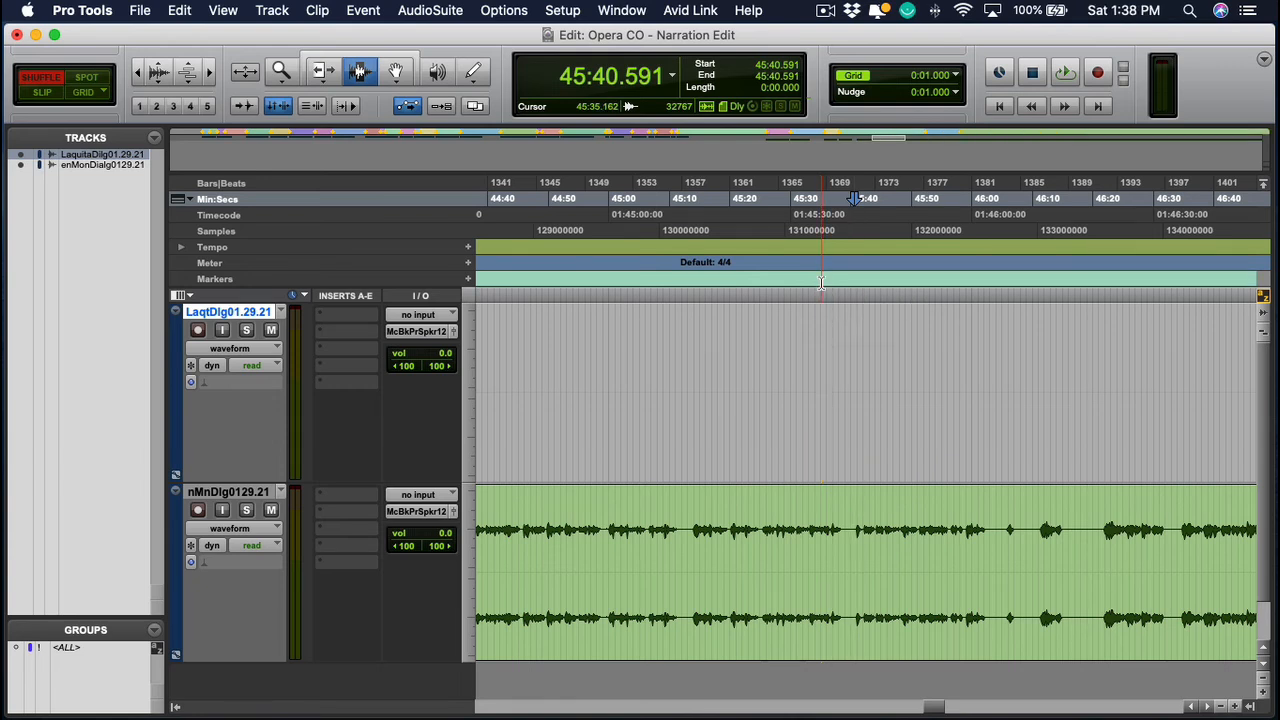
pyautogui.click(845, 523)
pyautogui.press('space')
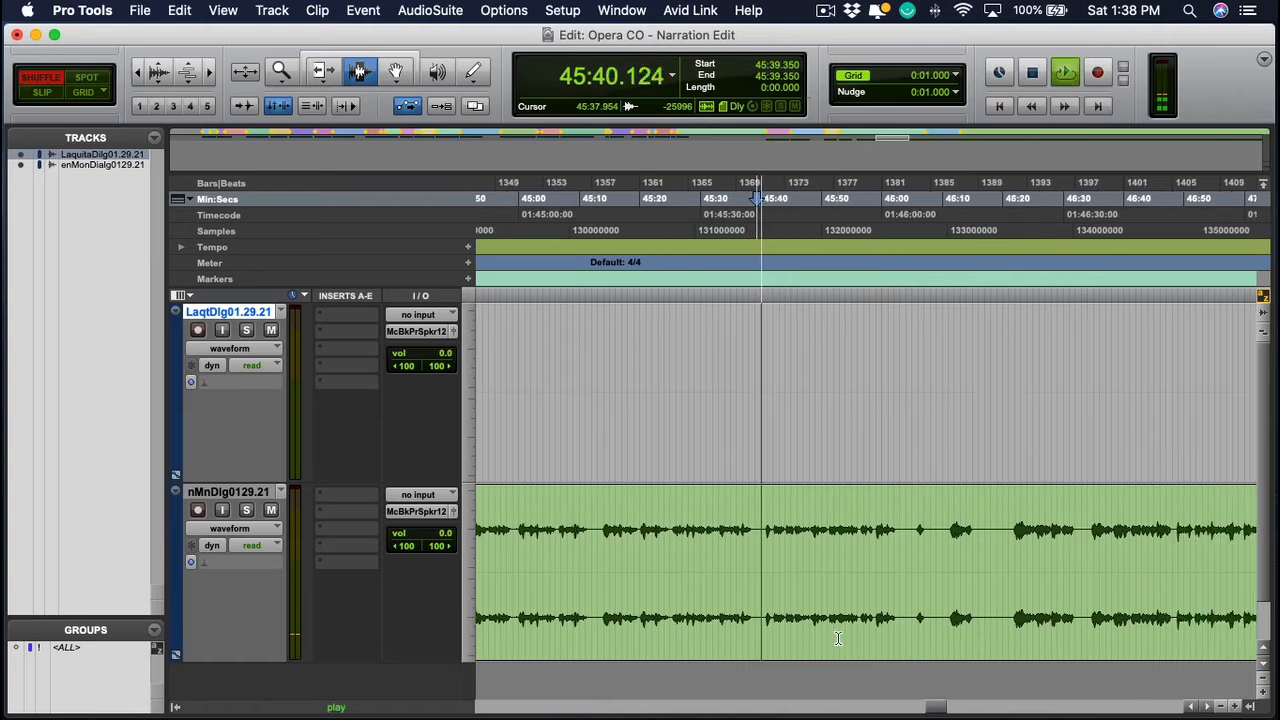
pyautogui.click(820, 538)
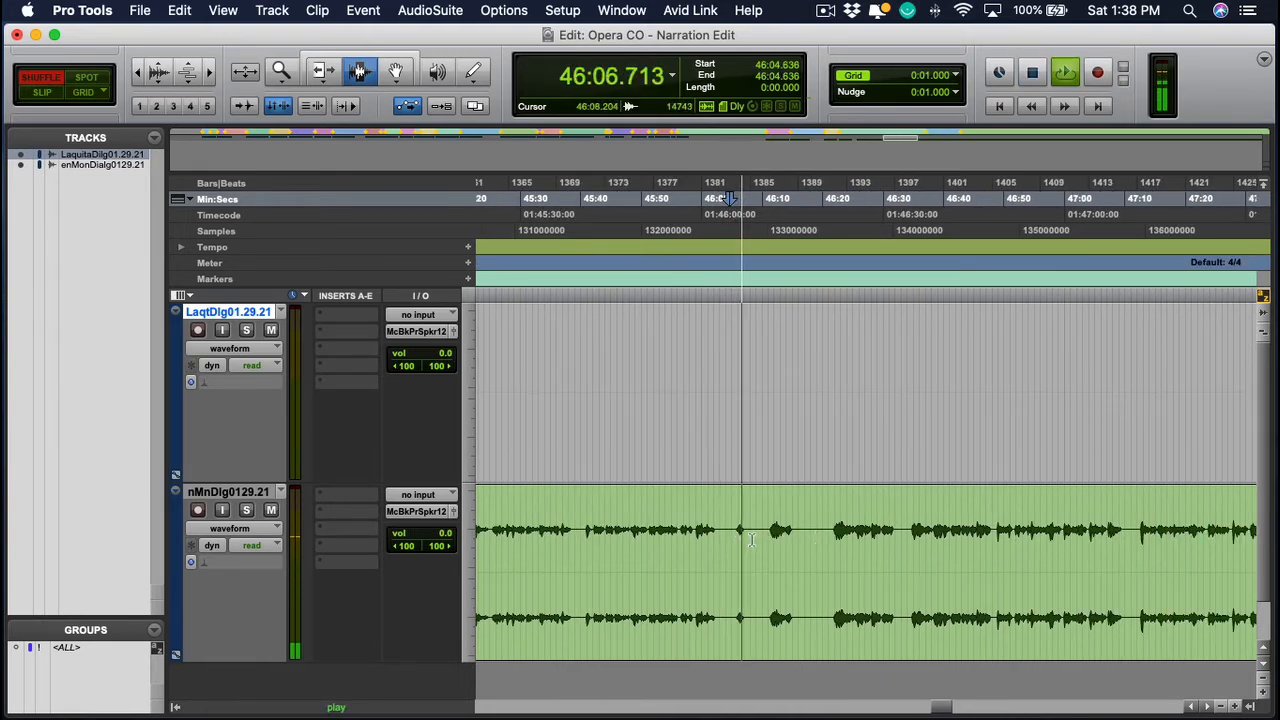
pyautogui.press('space')
pyautogui.click(764, 583)
pyautogui.press('space')
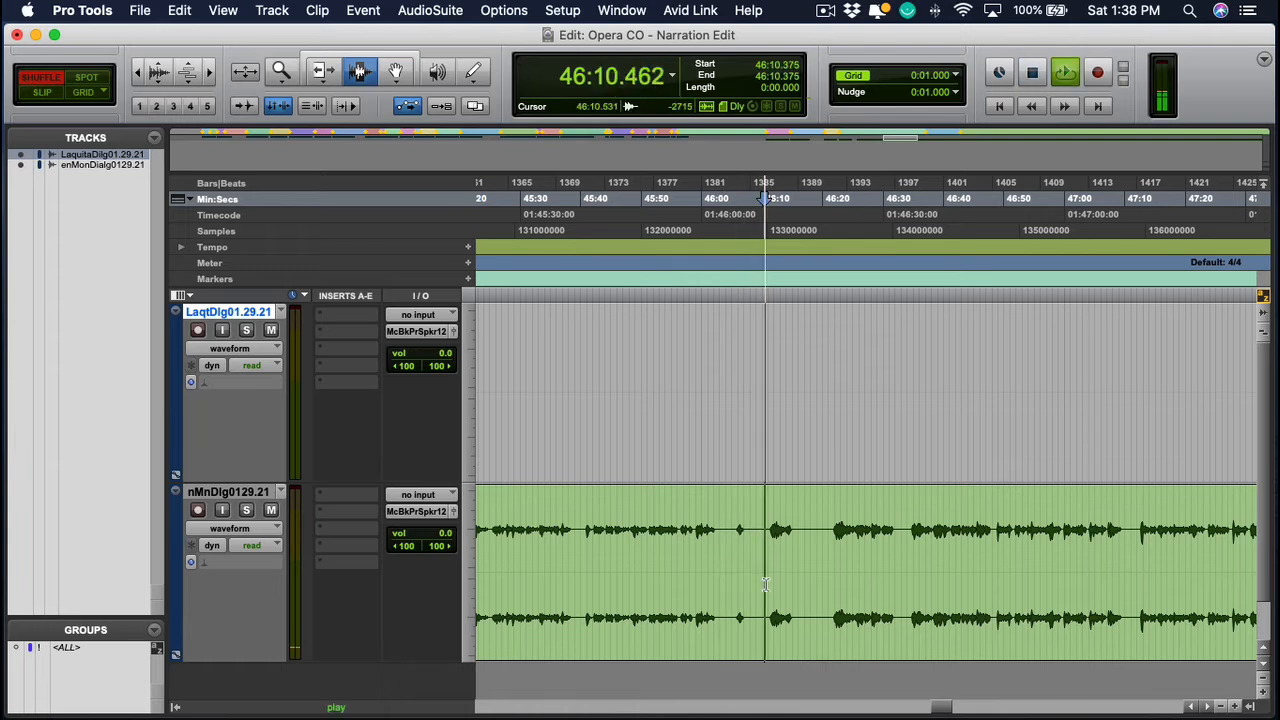
pyautogui.press('space')
# Switch to Slip mode, split the clip at 46:03.705, and trim the start of the following clip to about 46:10
pyautogui.click(725, 553)
pyautogui.press('b')
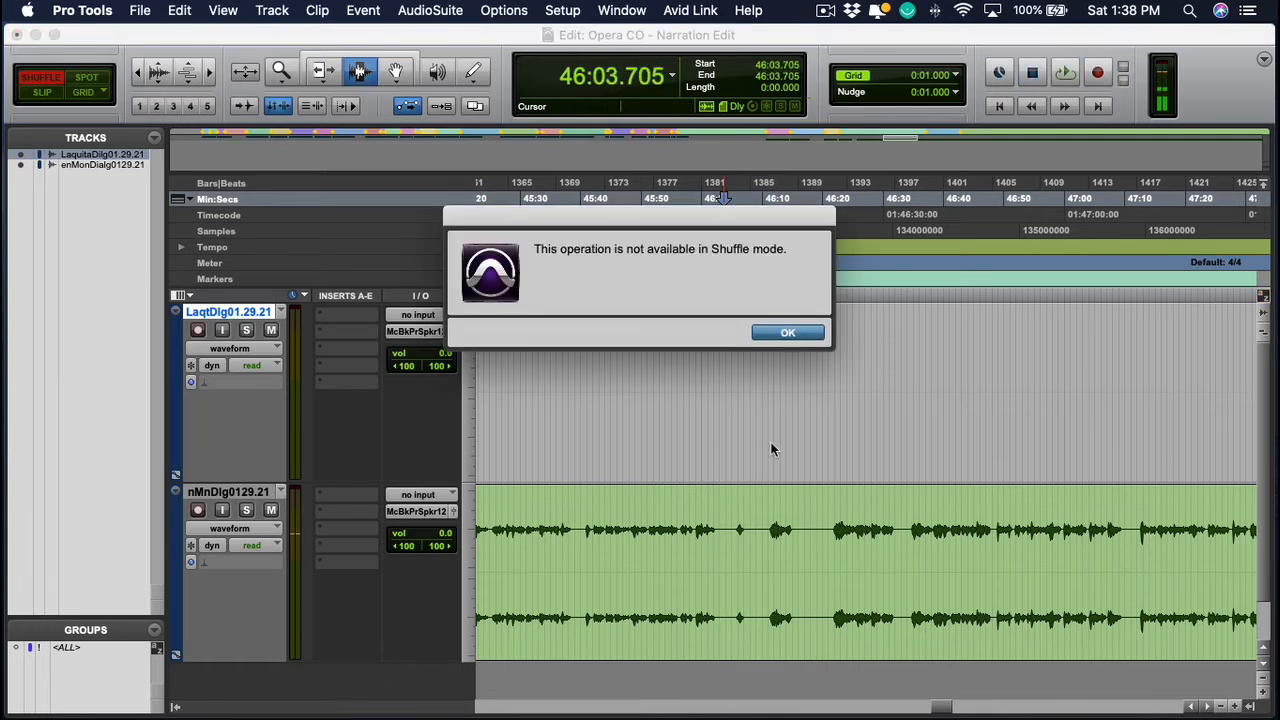
pyautogui.click(788, 333)
pyautogui.press('F2')
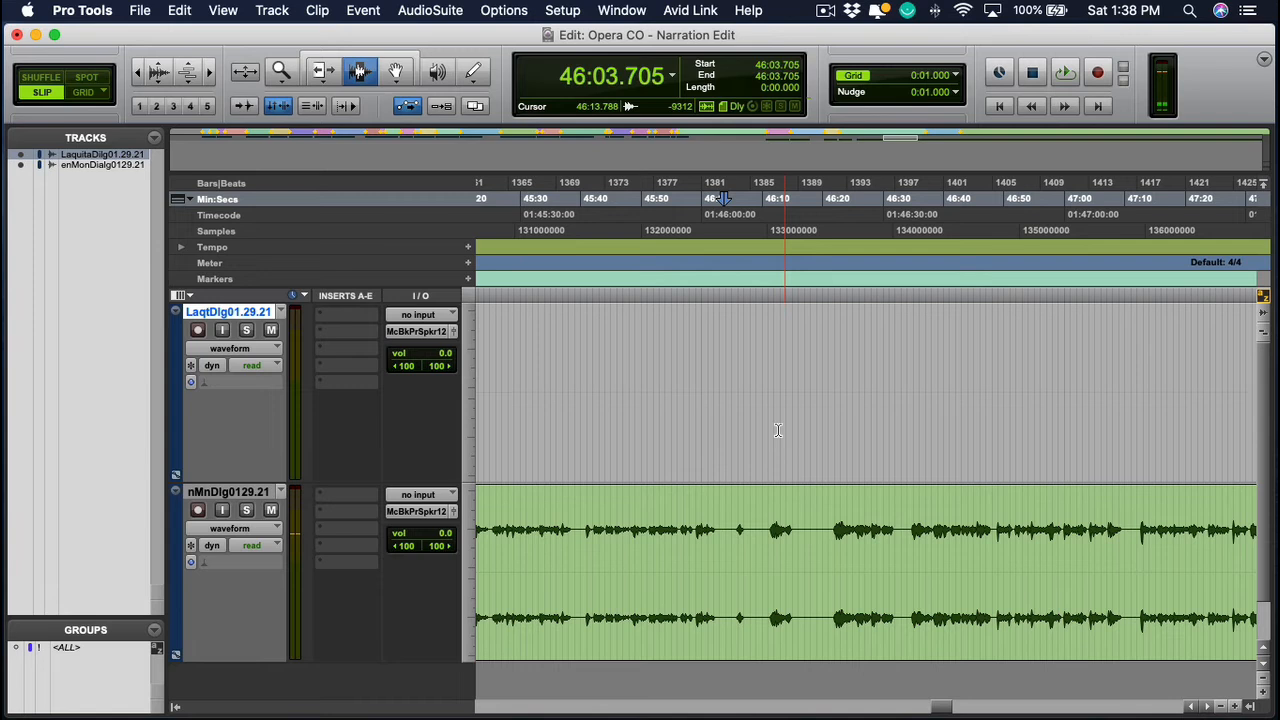
pyautogui.press('b')
pyautogui.click(760, 563)
pyautogui.press('a')
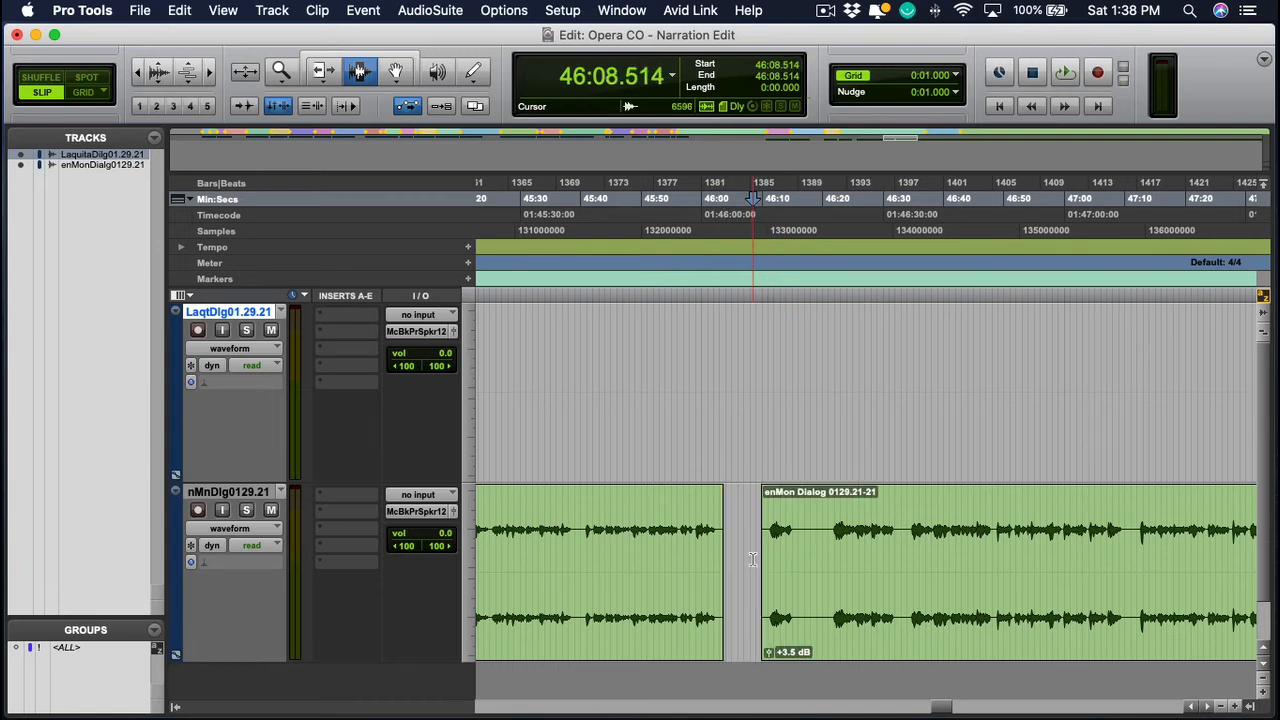
# Play the opening of the next clip and passages at 46:21 and 47:47 to identify the take and approach its end
pyautogui.hscroll(1, 753, 560)
pyautogui.click(727, 552)
pyautogui.press('space')
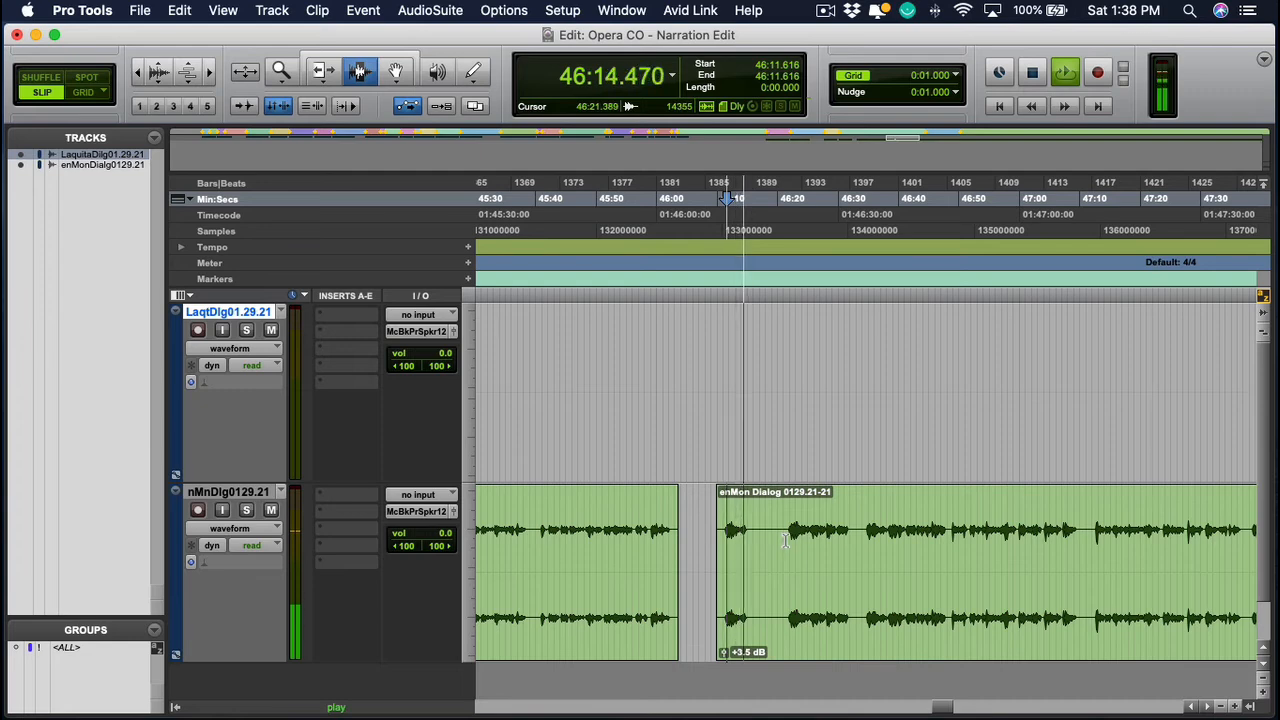
pyautogui.click(786, 540)
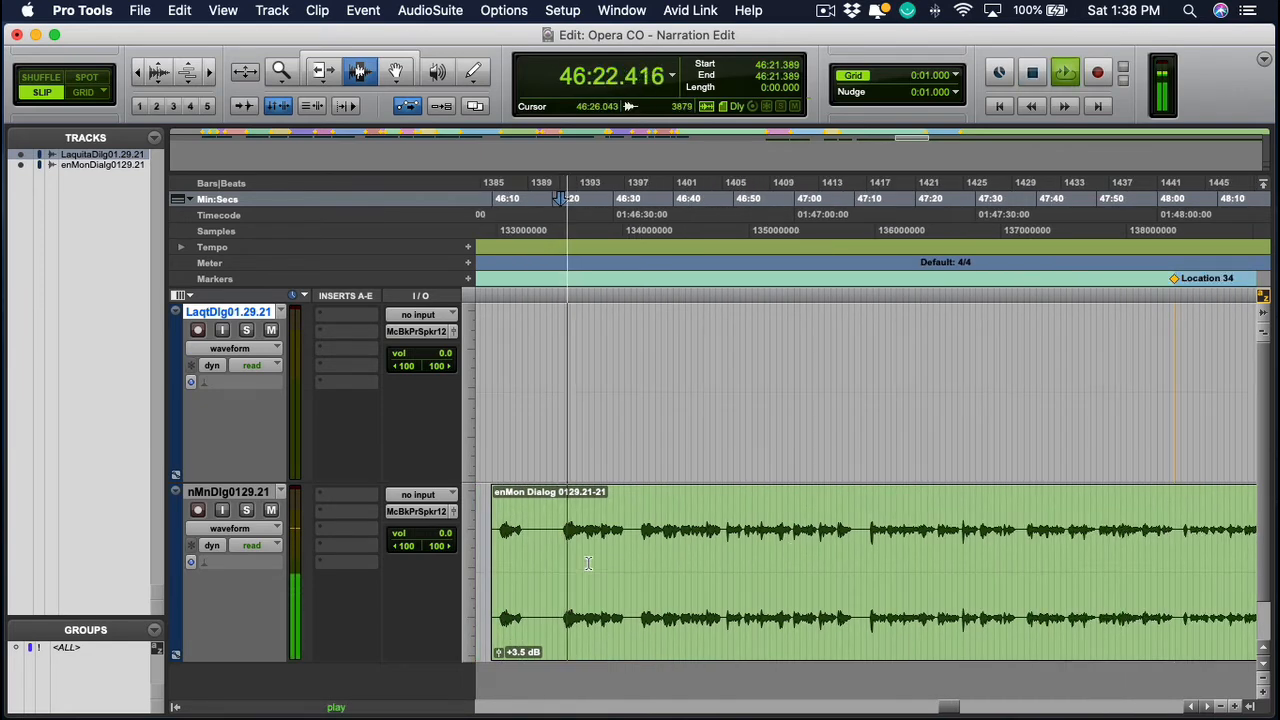
pyautogui.press('space')
pyautogui.hscroll(4, 680, 555)
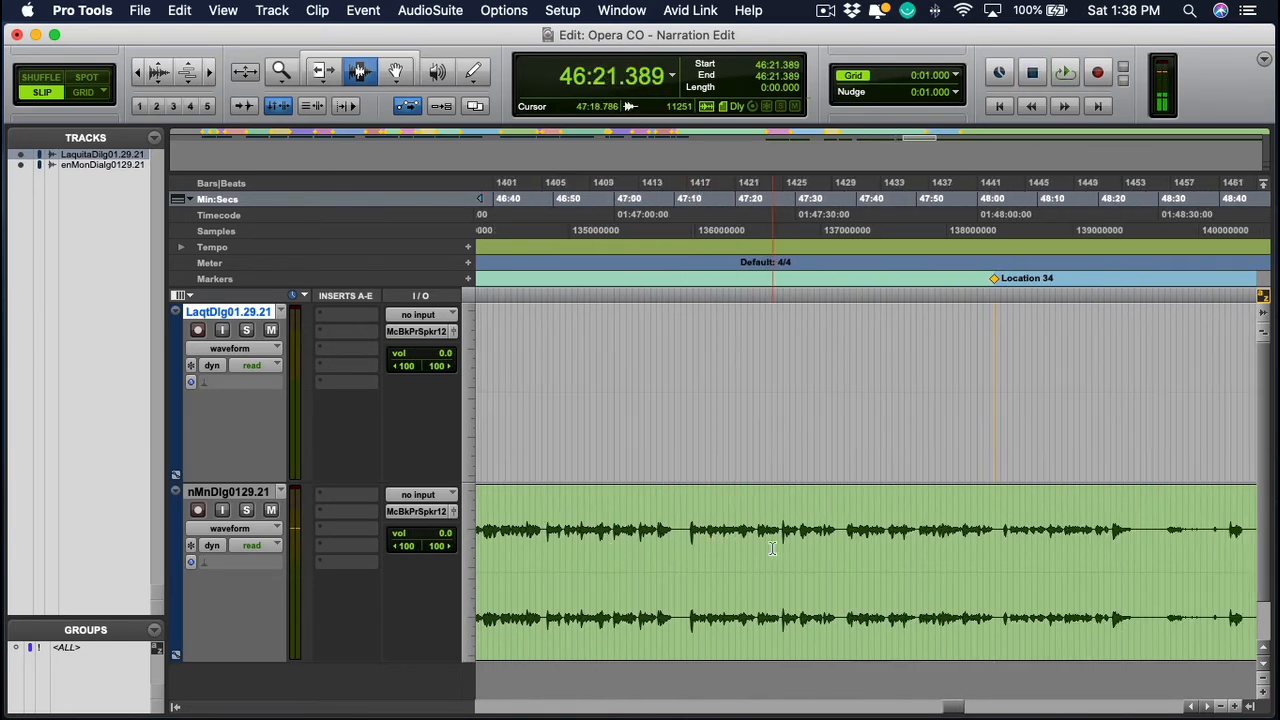
pyautogui.hscroll(4, 780, 549)
pyautogui.click(807, 551)
pyautogui.press('space')
pyautogui.scroll(-2, 825, 515)
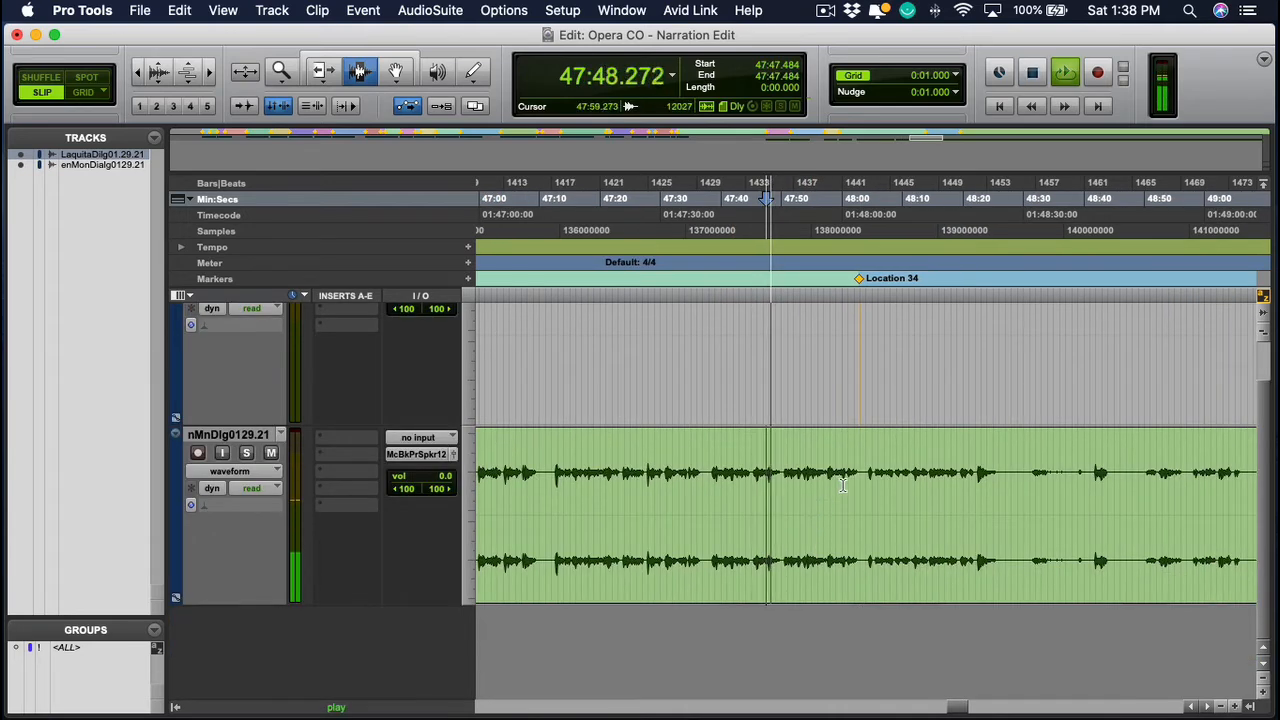
# Delete the Location 34 marker and play the audio between 48:03 and 48:30 to find where the take ends
pyautogui.click(858, 278)
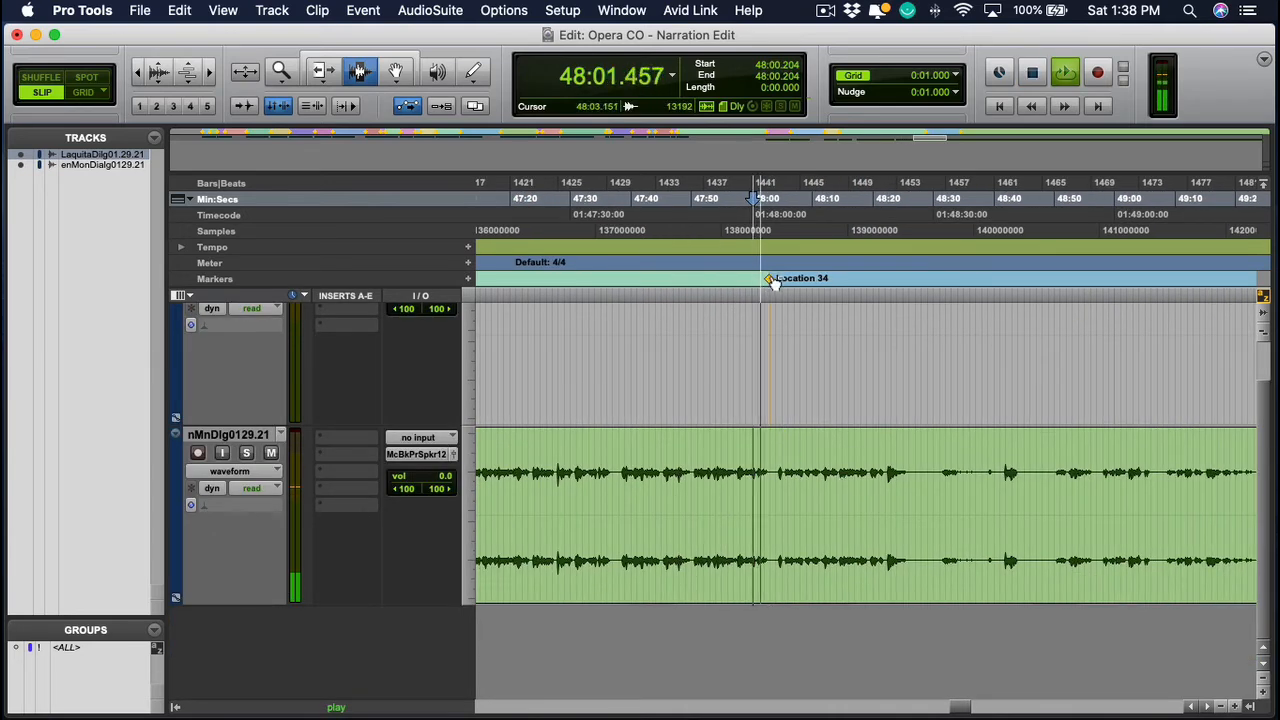
pyautogui.moveTo(774, 283); pyautogui.dragTo(772, 320)
pyautogui.click(775, 475)
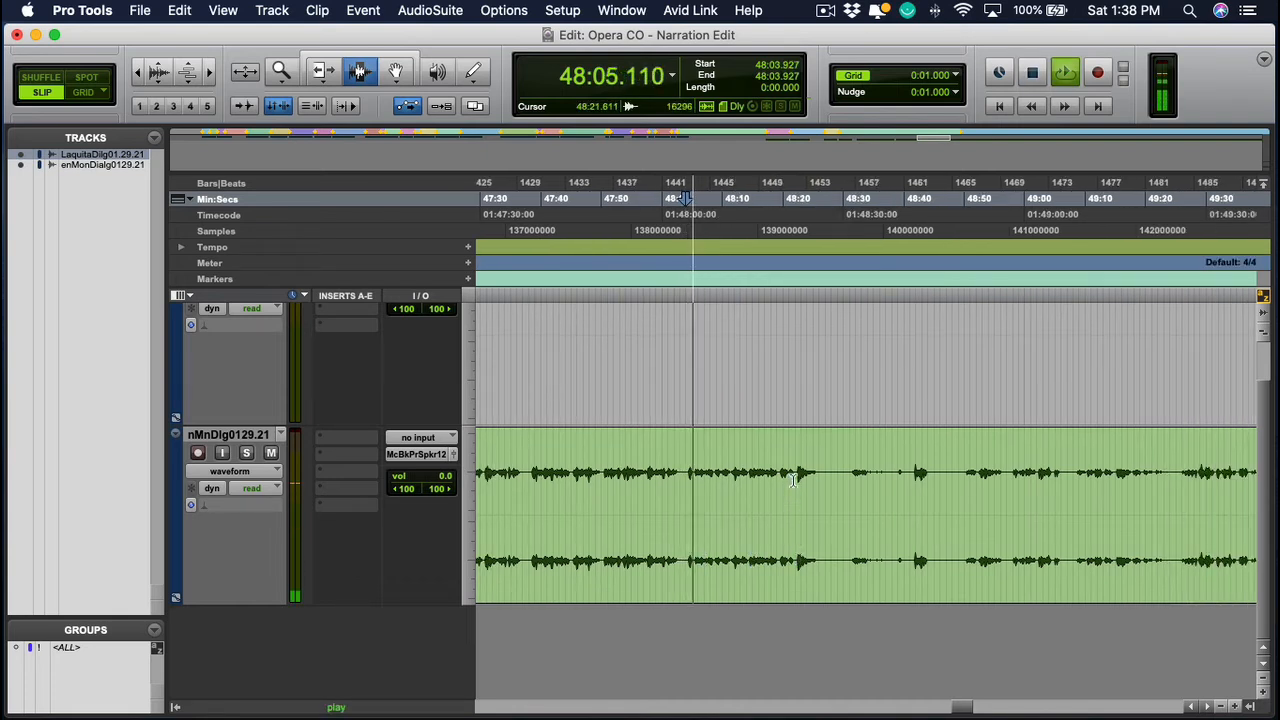
pyautogui.click(794, 479)
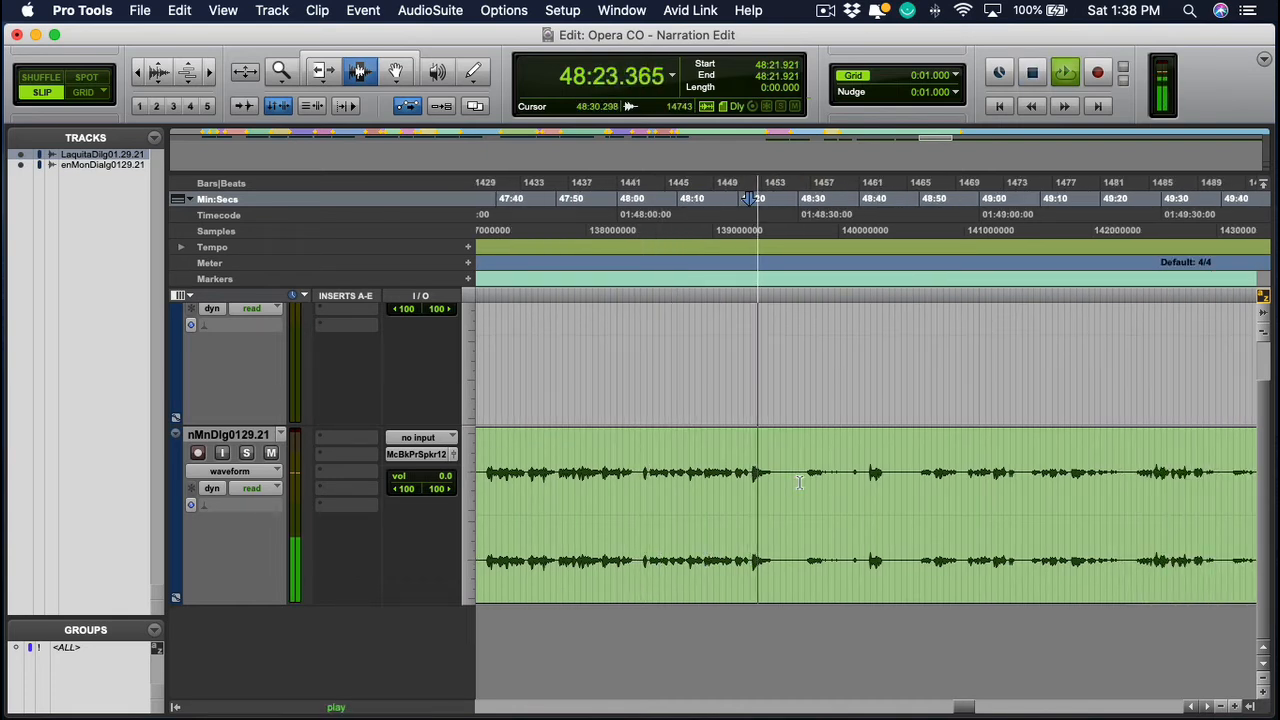
pyautogui.click(802, 482)
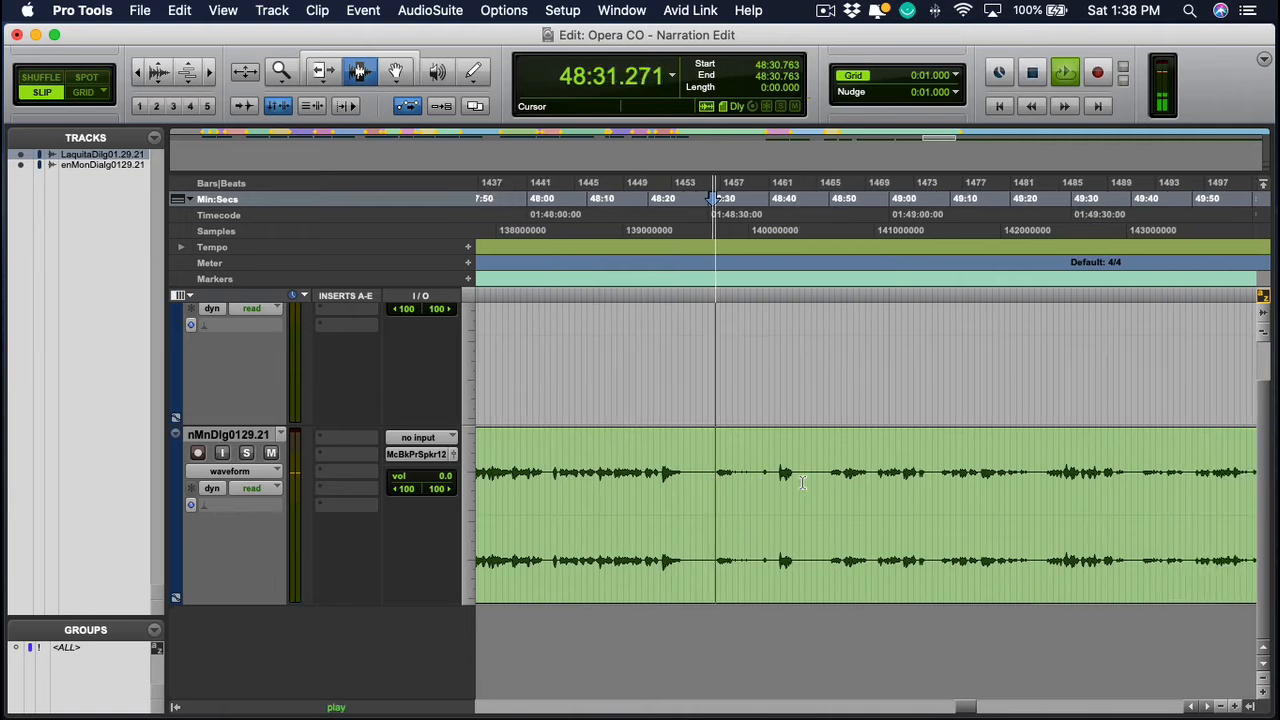
pyautogui.press('space')
# Split the clip at 48:27.506 and trim the start of the following clip to 48:40.381, playing its opening to check
pyautogui.click(692, 487)
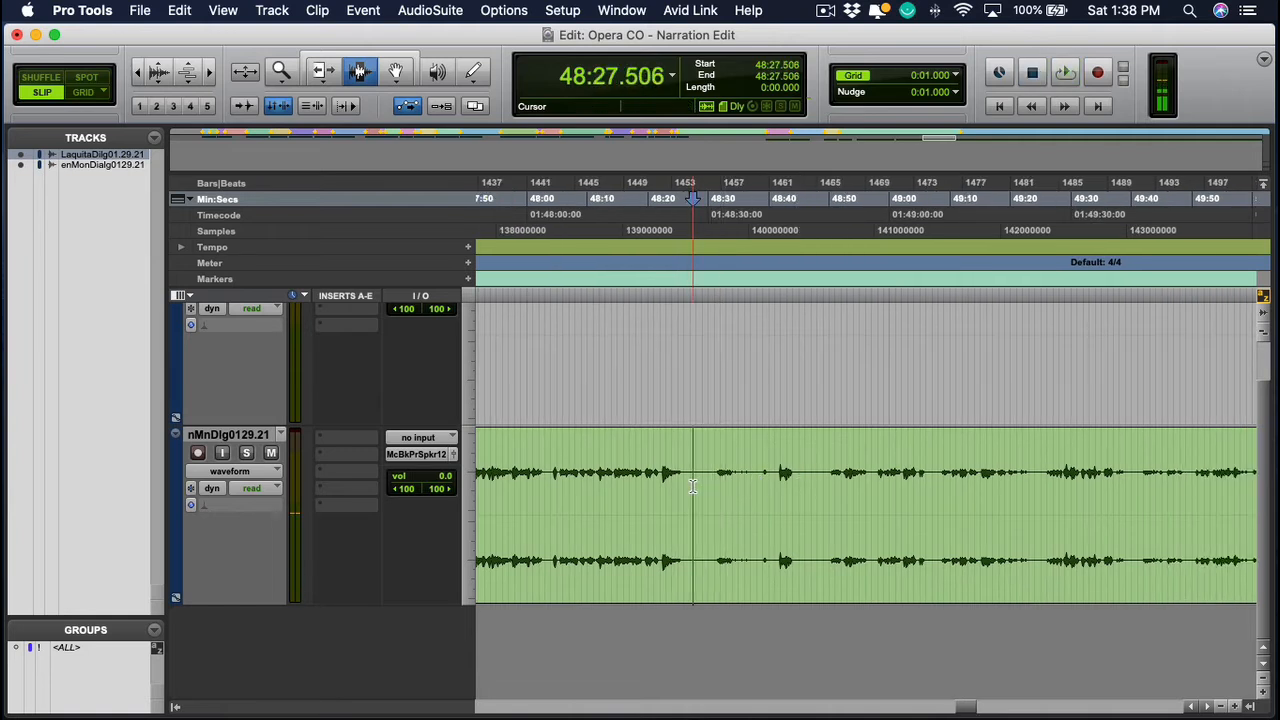
pyautogui.press('super+e')
pyautogui.moveTo(692, 487); pyautogui.dragTo(711, 492)
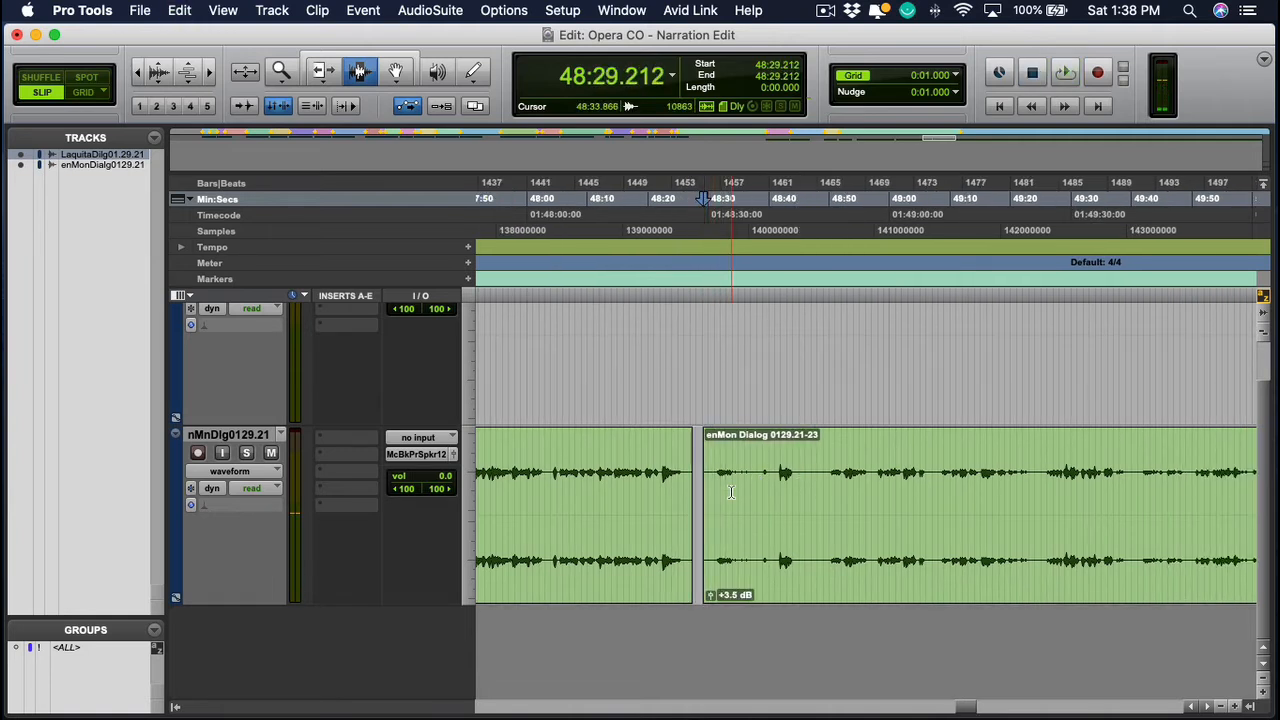
pyautogui.click(734, 489)
pyautogui.click(780, 487)
pyautogui.press('space')
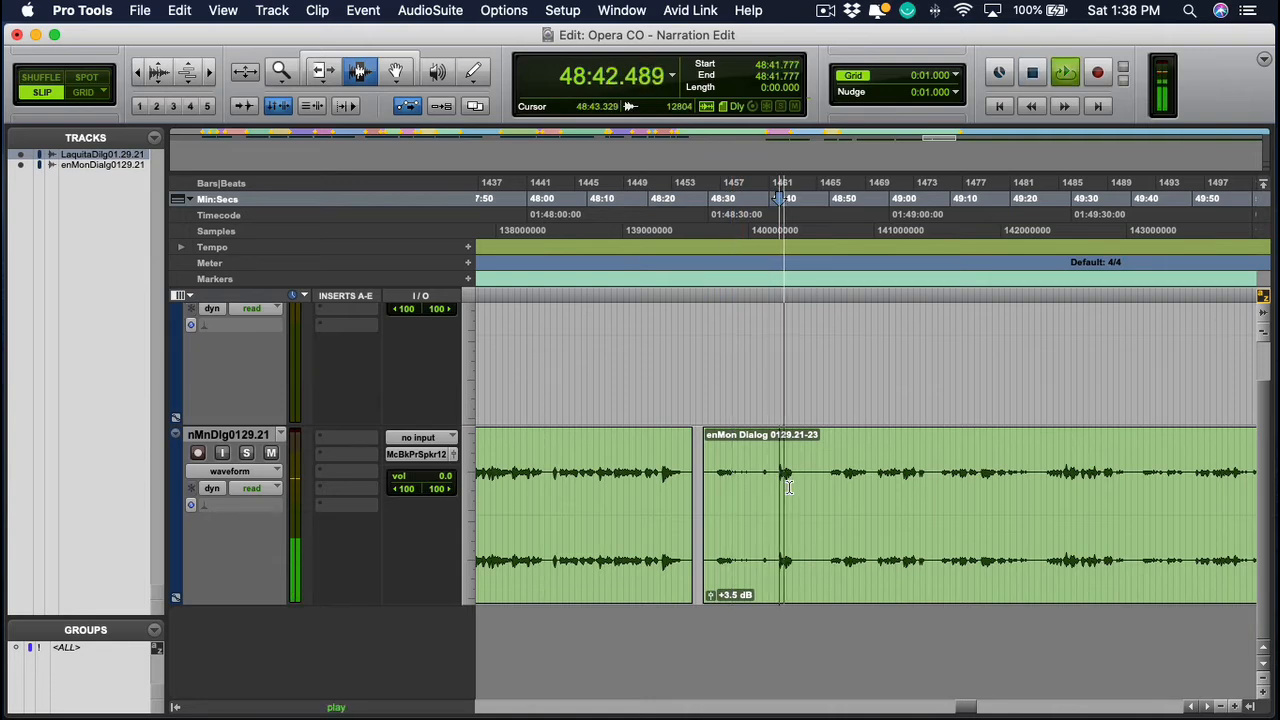
pyautogui.click(770, 482)
pyautogui.press('a')
pyautogui.press('space')
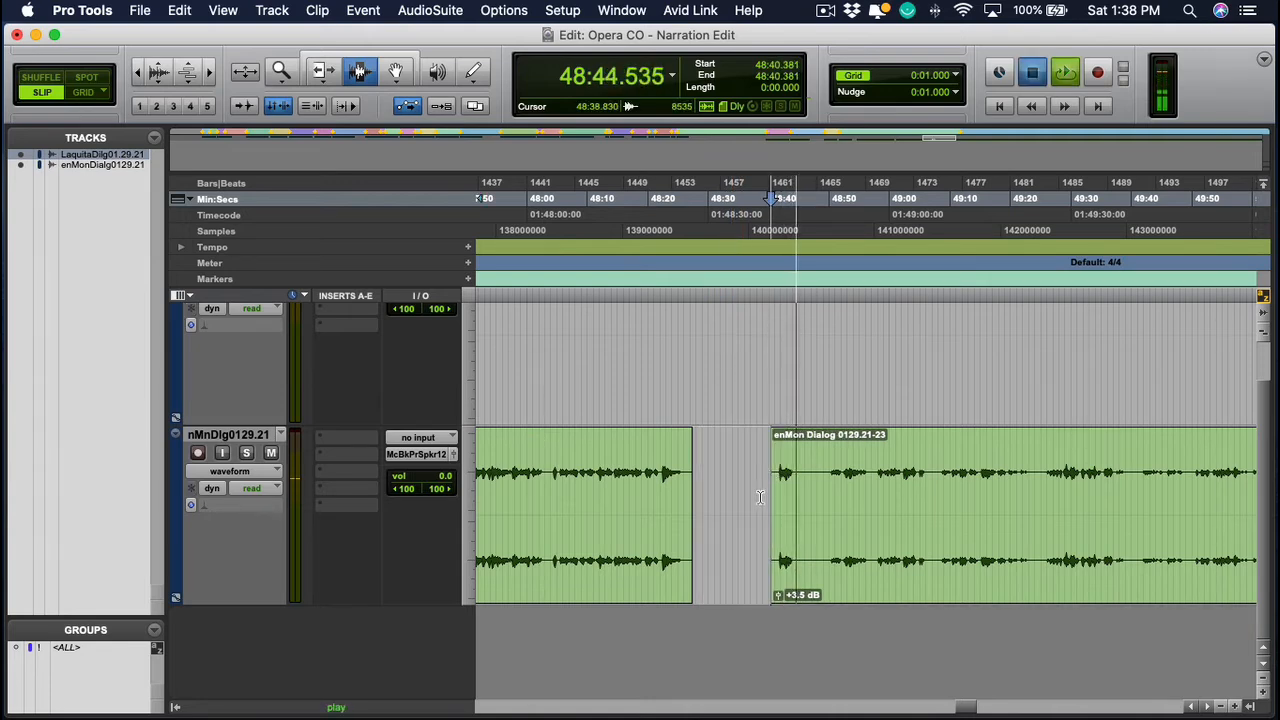
# Move the clip enMon Dialog 0129.21-22 slightly earlier so it starts at 46:05.567, close behind the preceding clip
pyautogui.click(761, 497)
pyautogui.press('r')
pyautogui.press('r')
pyautogui.press('r')
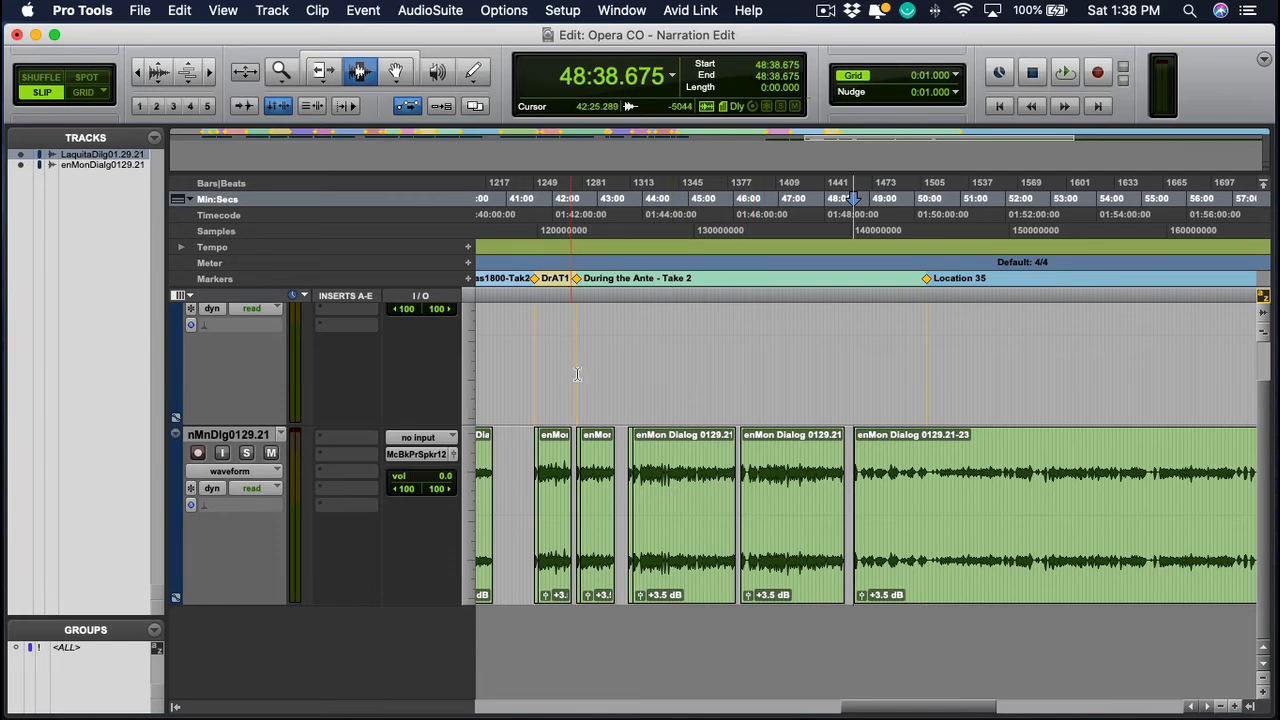
pyautogui.click(650, 479)
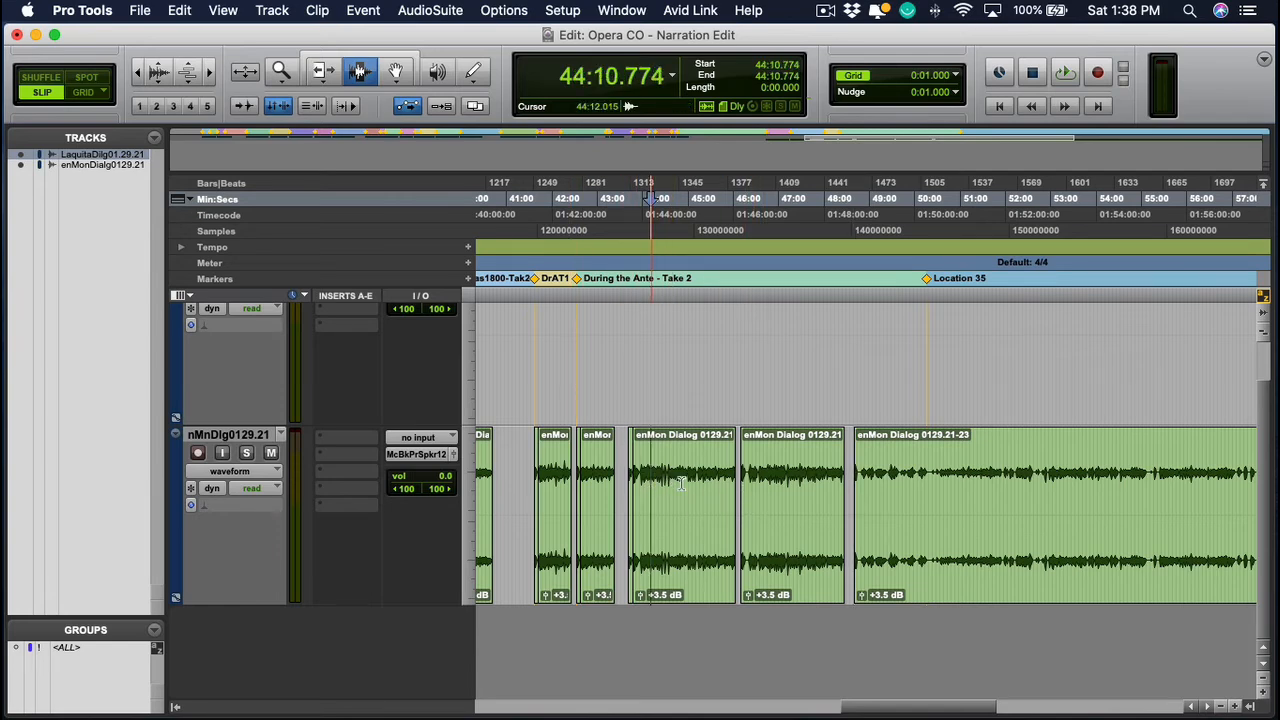
pyautogui.click(745, 478)
pyautogui.press('t')
pyautogui.press('t')
pyautogui.press('r')
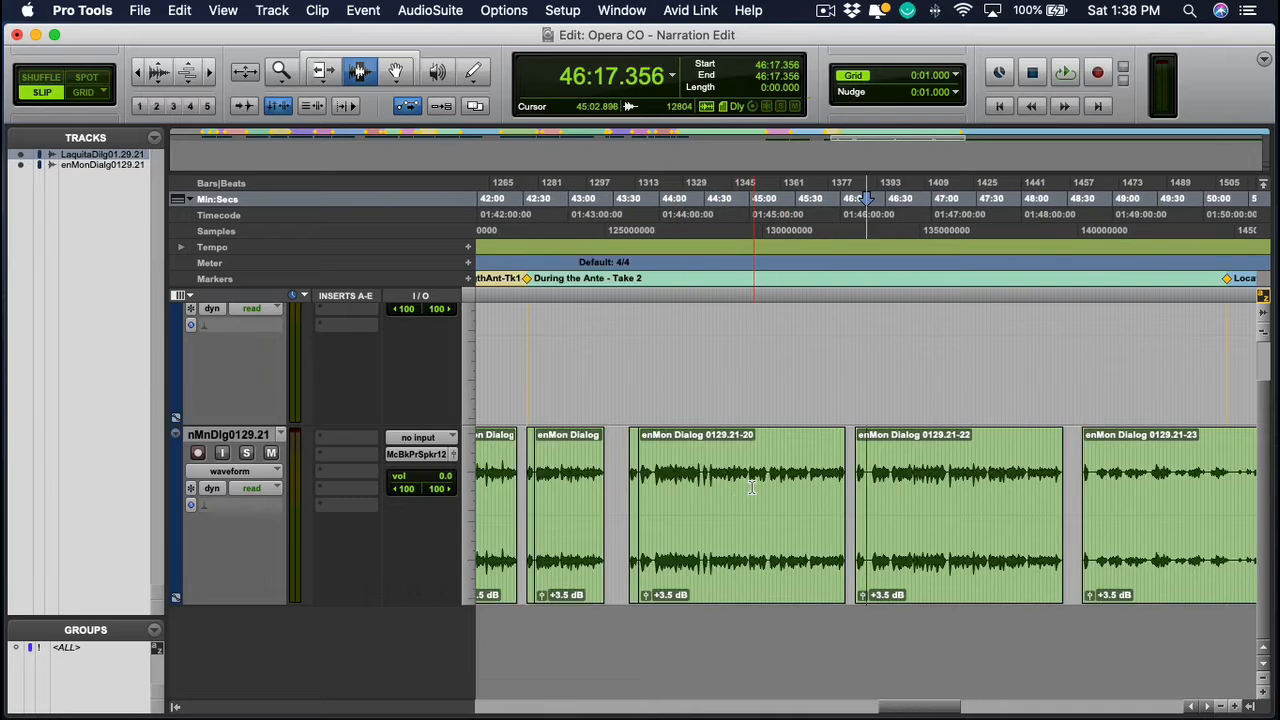
pyautogui.press('F8')
pyautogui.click(922, 490)
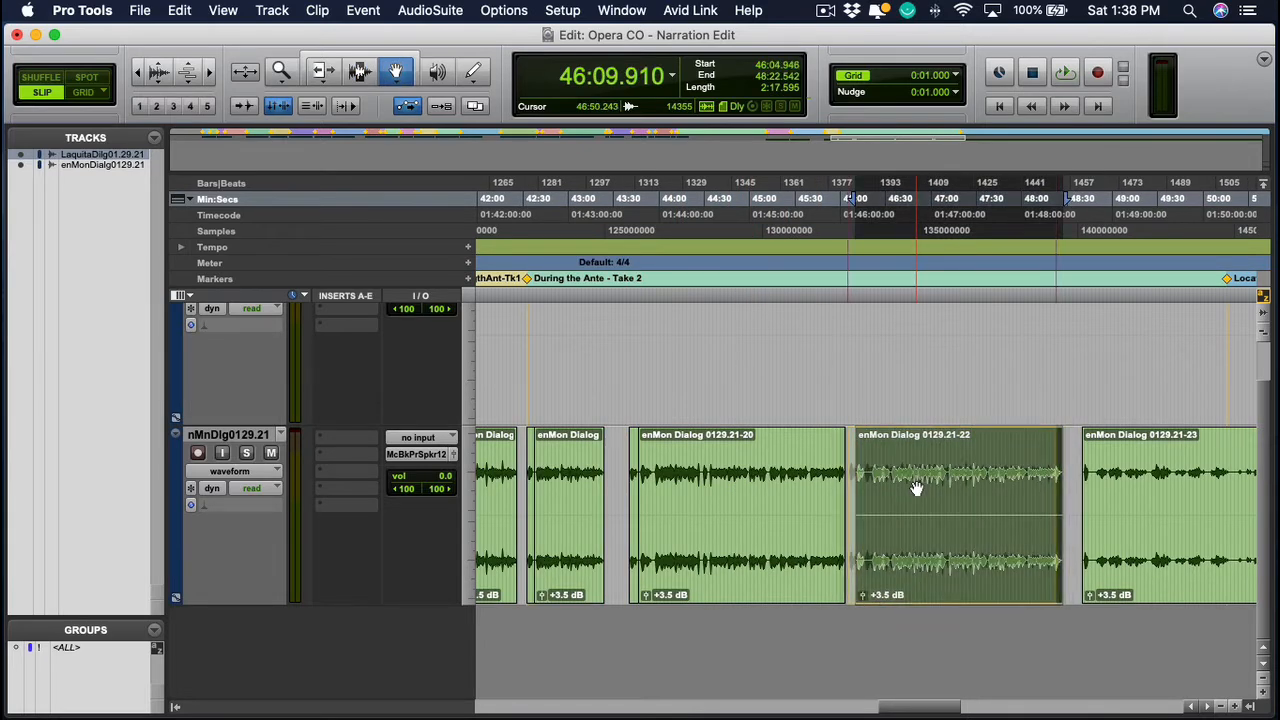
pyautogui.moveTo(916, 480); pyautogui.dragTo(909, 480)
# Add a marker named "Emancipation - Take 1" with the comment EnMon at the start of the take, 43:40.370, and copy its name
pyautogui.press('F6')
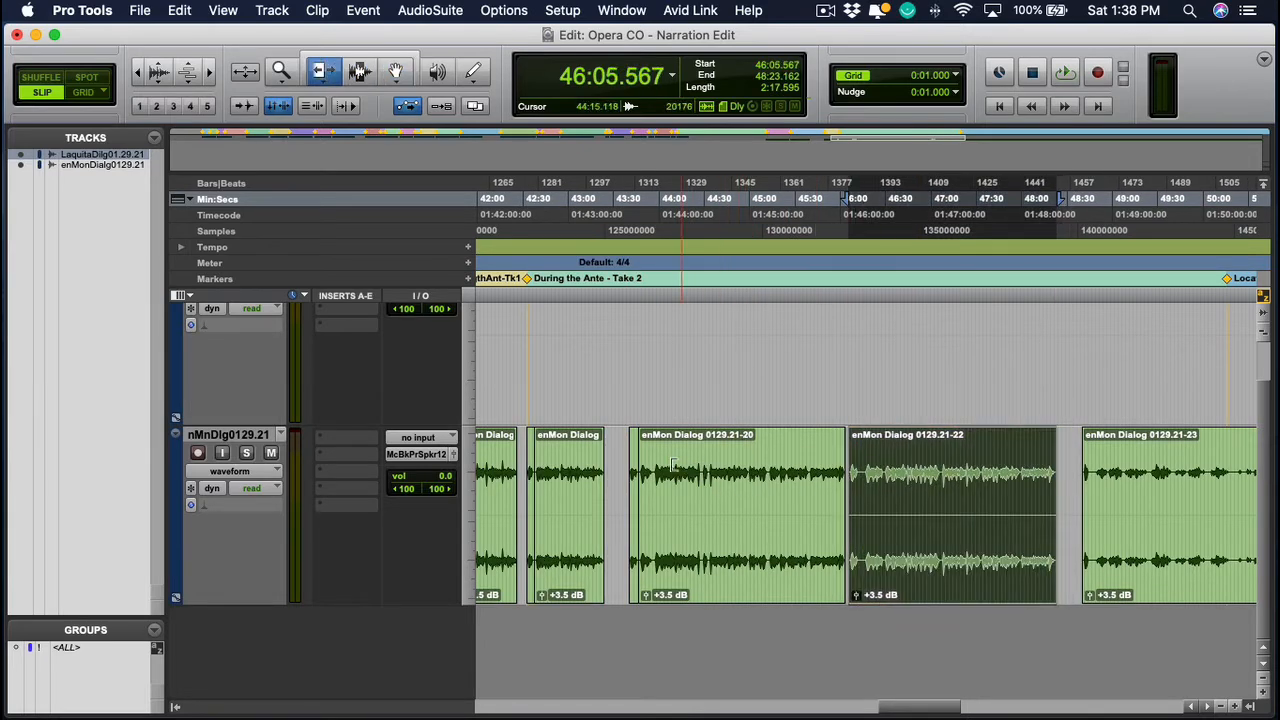
pyautogui.press('F7')
pyautogui.click(617, 465)
pyautogui.press('Tab')
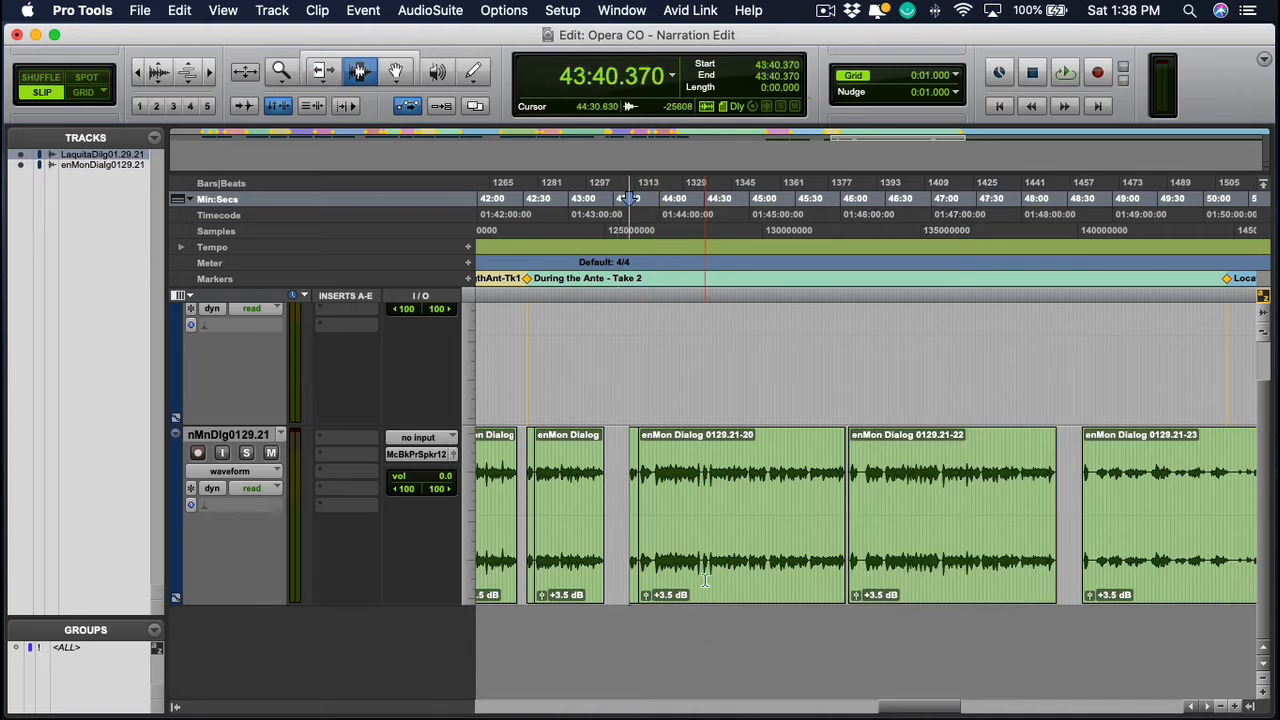
pyautogui.press('KP_Enter')
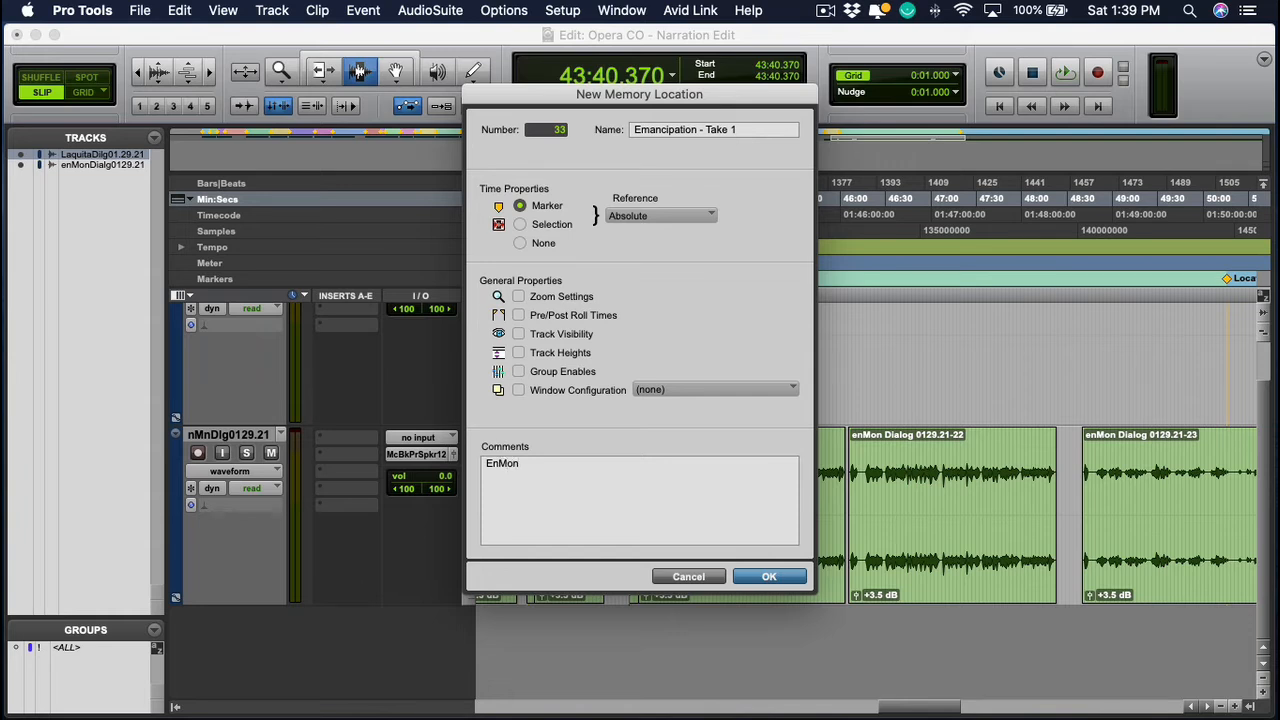
pyautogui.press('Tab')
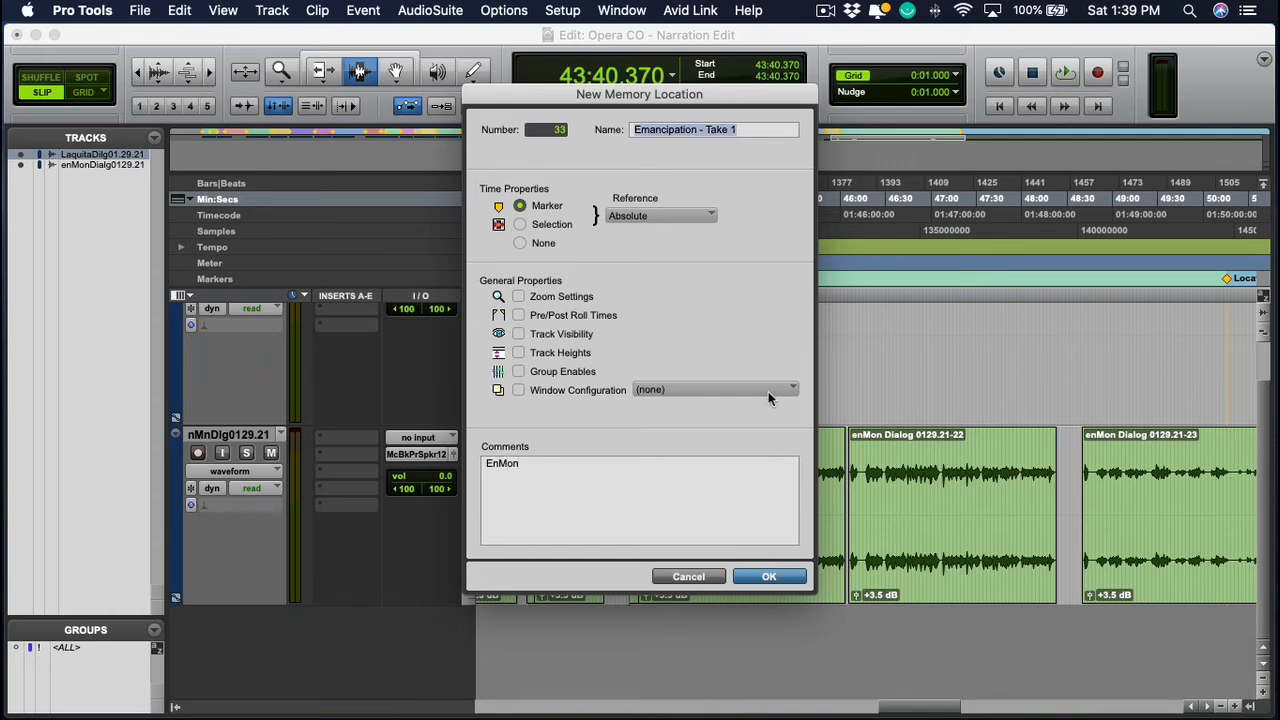
pyautogui.press('super+c')
pyautogui.press('Return')
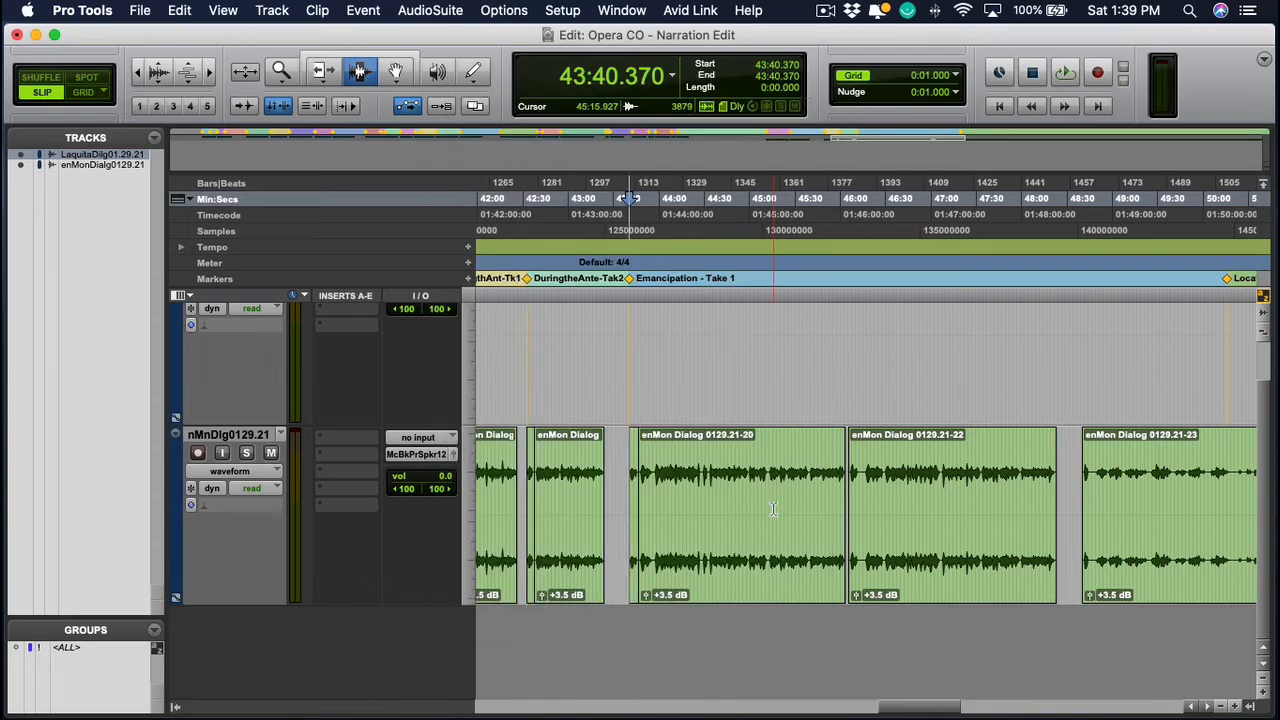
# Add a marker named "Emancipation - Take 2" with the comment EnMon at the start of clip enMon Dialog 0129.21-22, 46:05.567
pyautogui.click(643, 494)
pyautogui.click(856, 518)
pyautogui.click(860, 521)
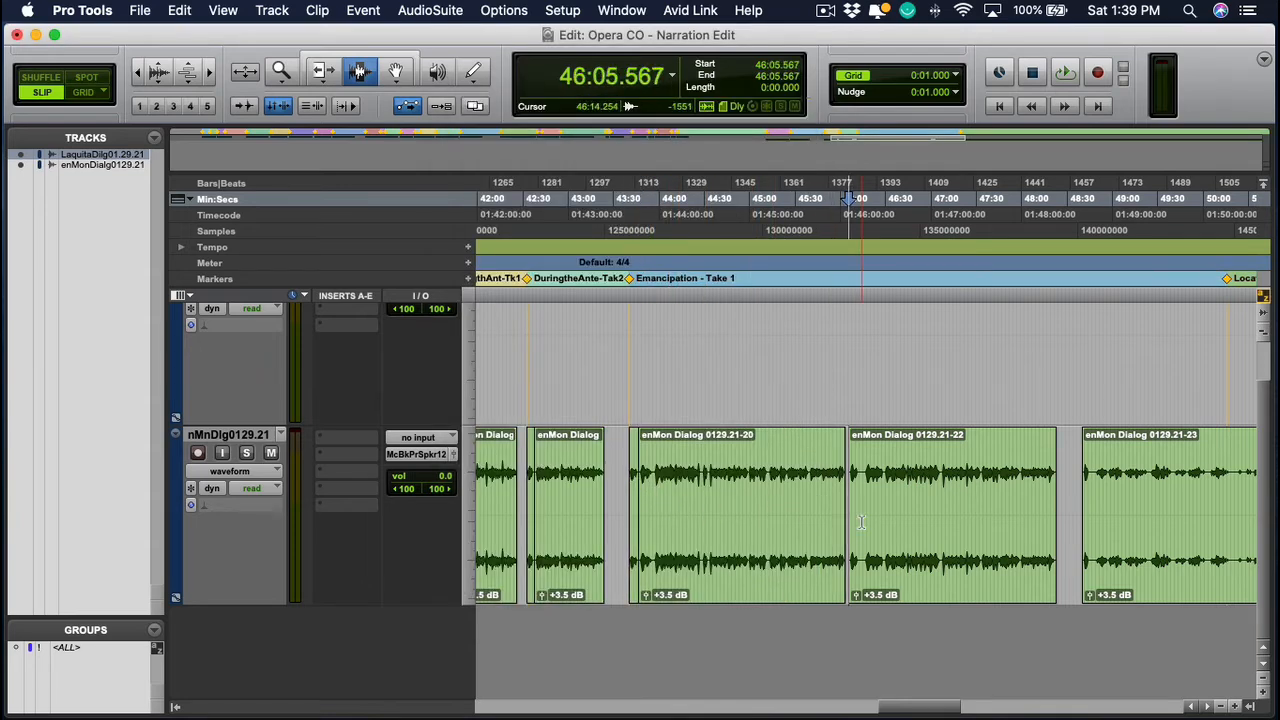
pyautogui.press('KP_Enter')
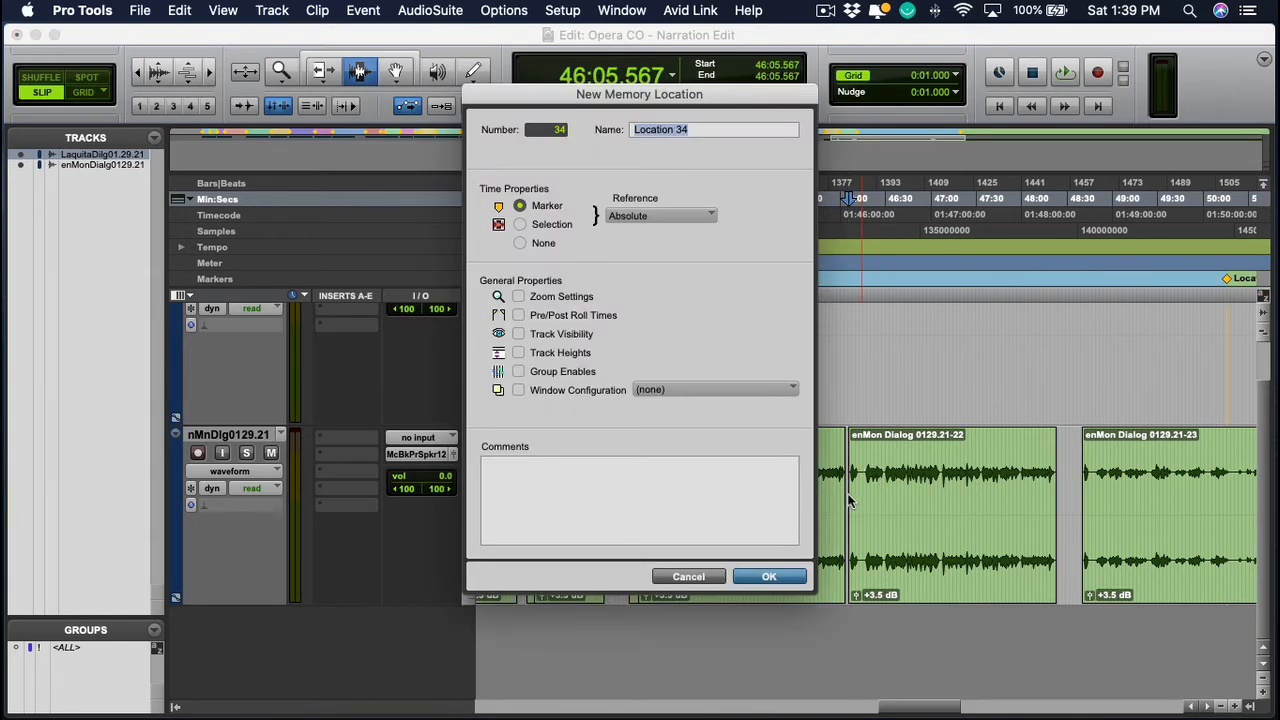
pyautogui.press('super+v')
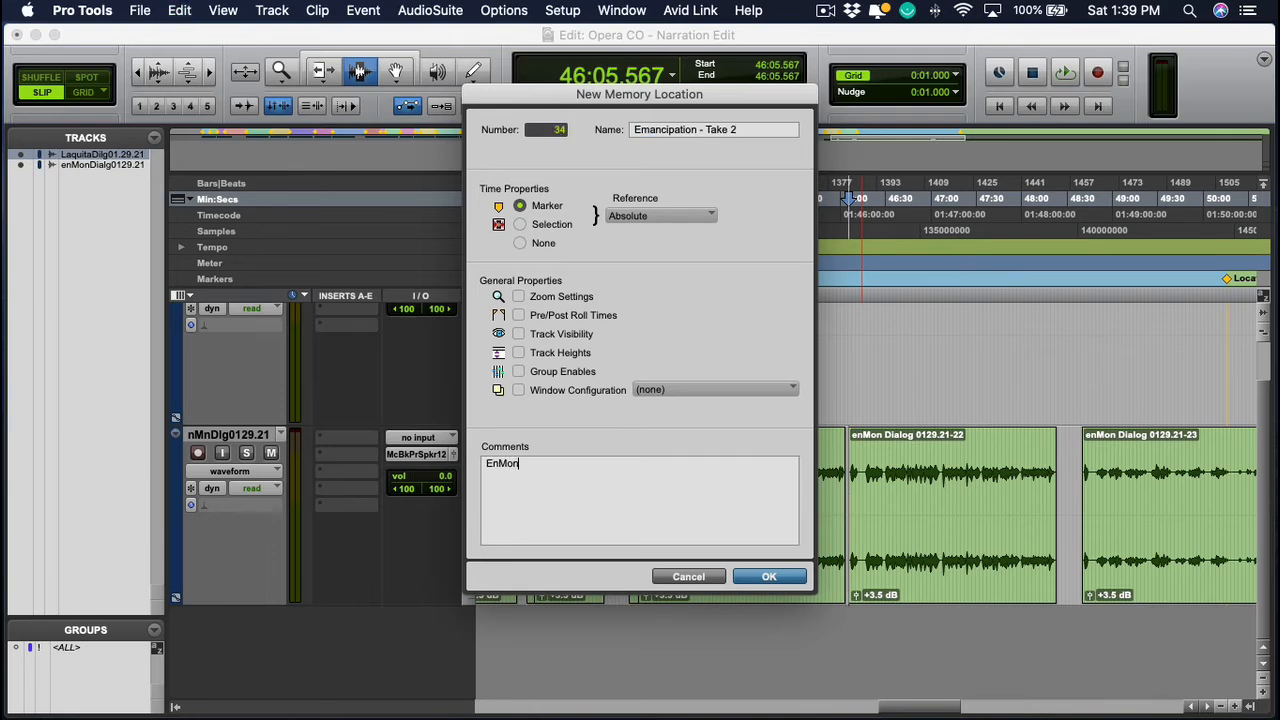
pyautogui.press('KP_Enter')
# Delete the stray Location 35 marker after the second Emancipation take
pyautogui.hscroll(4, 894, 522)
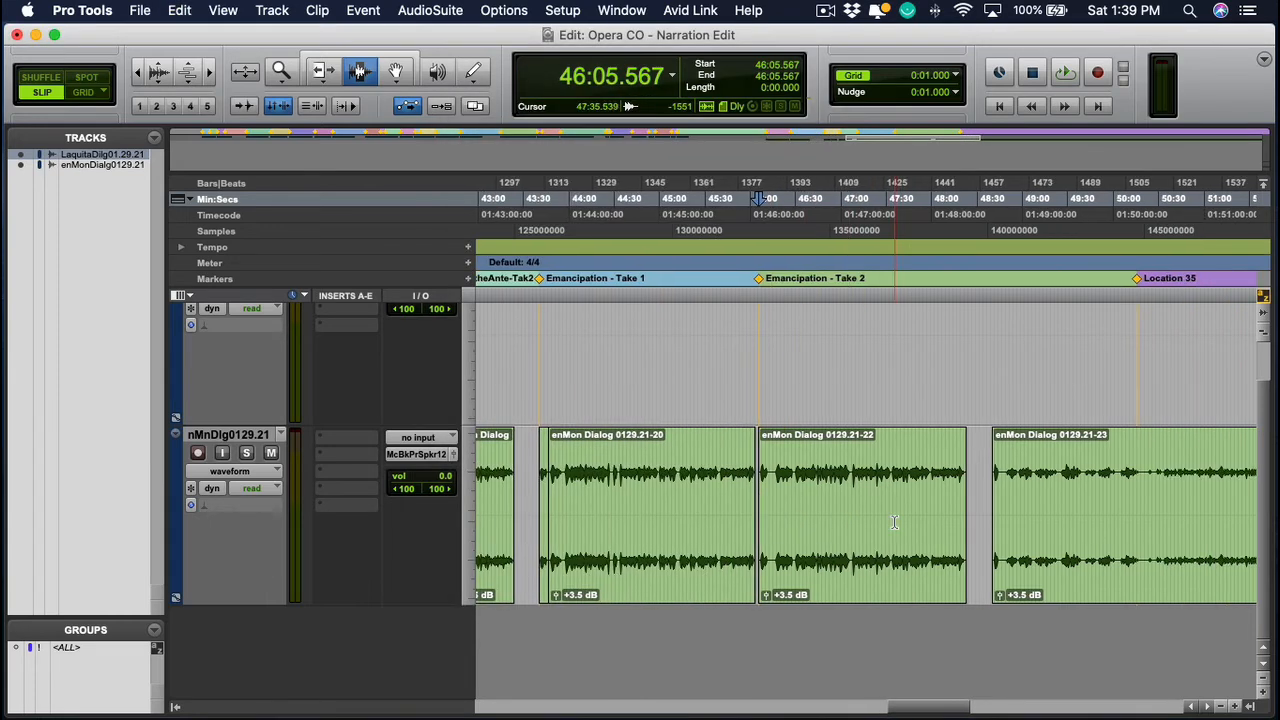
pyautogui.hscroll(-3, 758, 408)
pyautogui.keyDown('alt'); pyautogui.click(1183, 280); pyautogui.keyUp('alt')
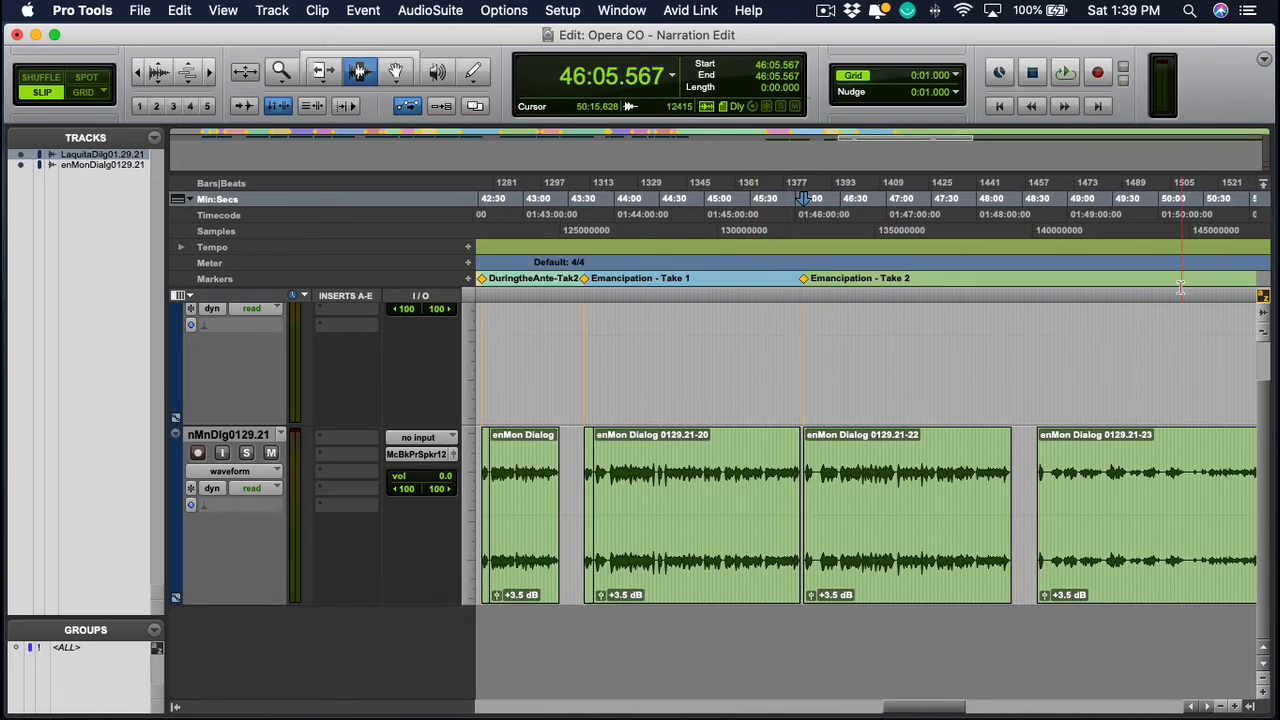
# Look over the opening of clip enMon Dialog 0129.21-23 and the marked takes before it, from As Late as 1800 to Emancipation
pyautogui.hscroll(9, 1095, 434)
pyautogui.moveTo(628, 483); pyautogui.dragTo(829, 483)
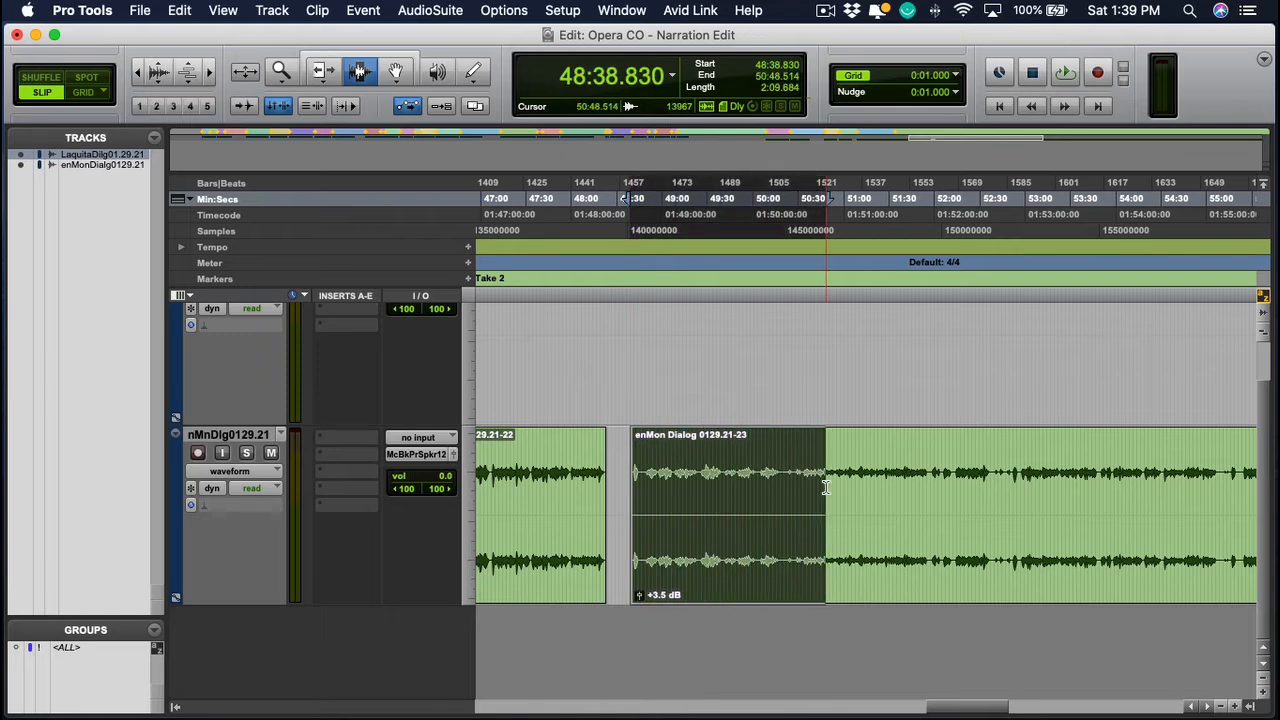
pyautogui.click(826, 483)
pyautogui.press('super+bracketleft')
pyautogui.press('super+bracketleft')
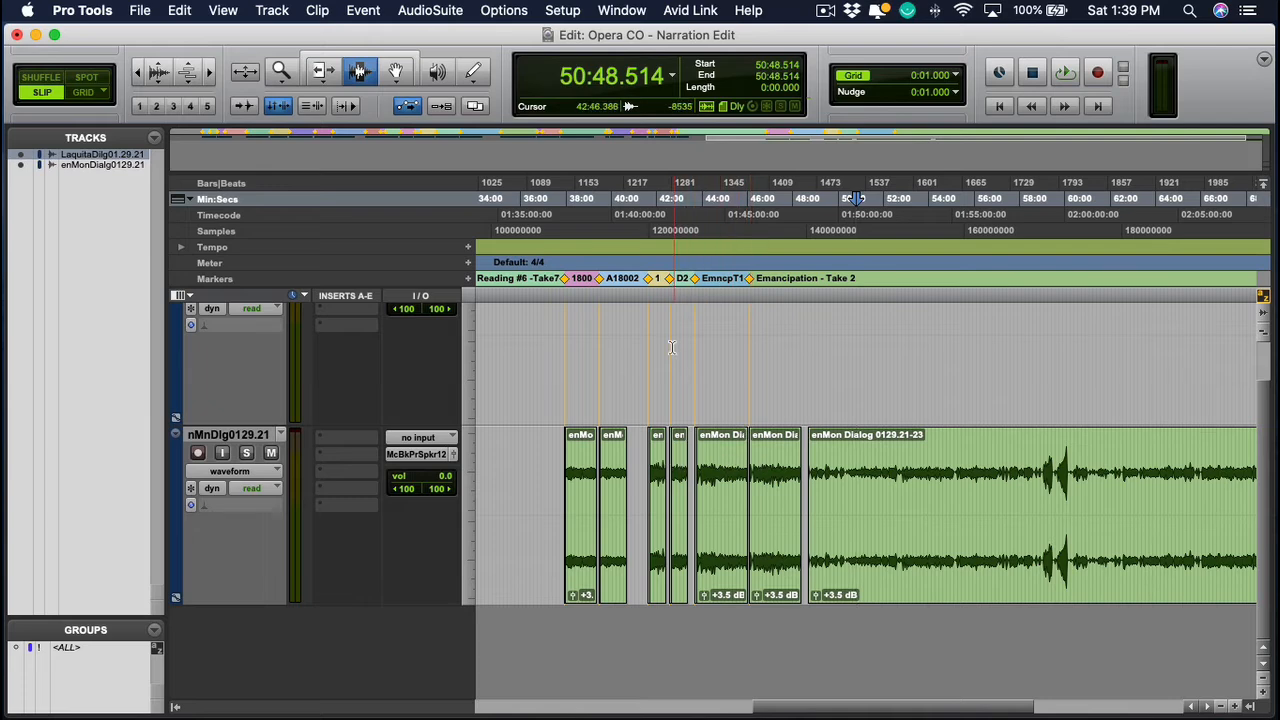
pyautogui.click(669, 460)
pyautogui.press('super+bracketleft')
pyautogui.press('super+bracketleft')
pyautogui.click(717, 451)
pyautogui.press('super+bracketright')
pyautogui.press('super+bracketright')
pyautogui.press('super+bracketright')
pyautogui.press('super+bracketright')
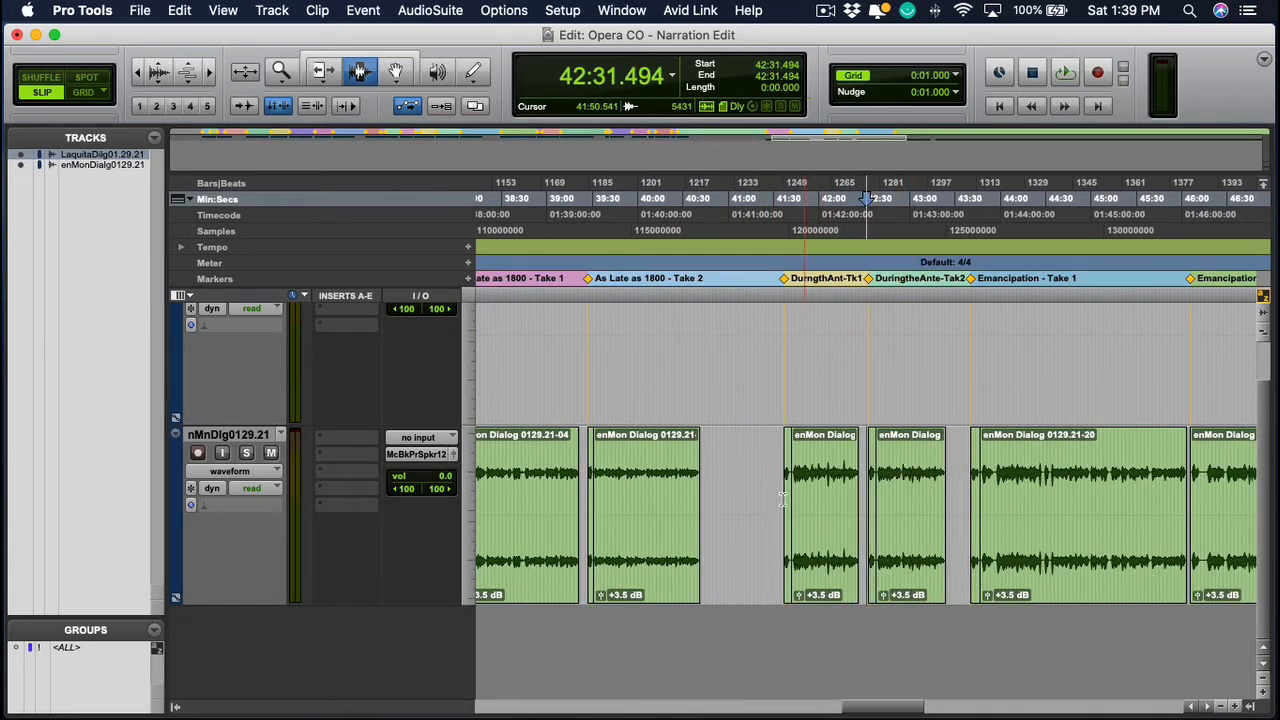
# Save the session
pyautogui.click(768, 497)
pyautogui.press('super+bracketleft')
pyautogui.press('super+bracketleft')
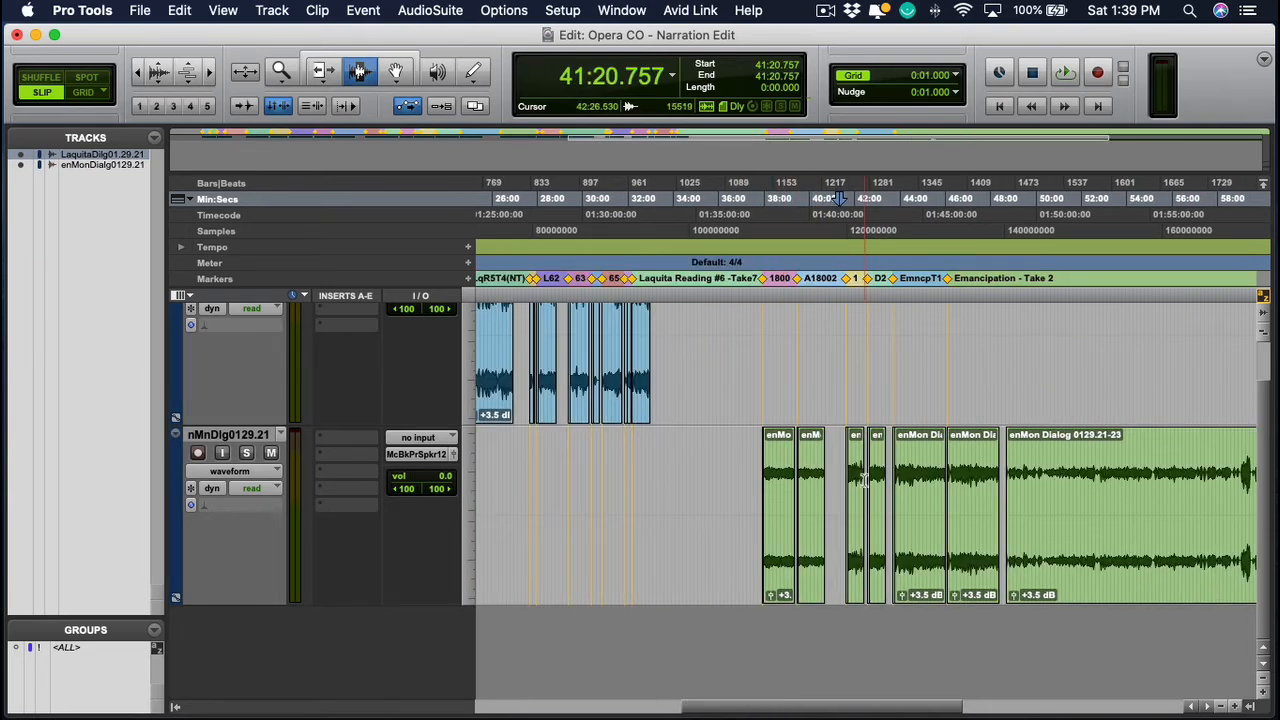
pyautogui.press('super+s')
# Try removing several sections from the long clip enMon Dialog 0129.21-23, starting at 51:07.750, to separate its remaining takes
pyautogui.hscroll(15, 858, 477)
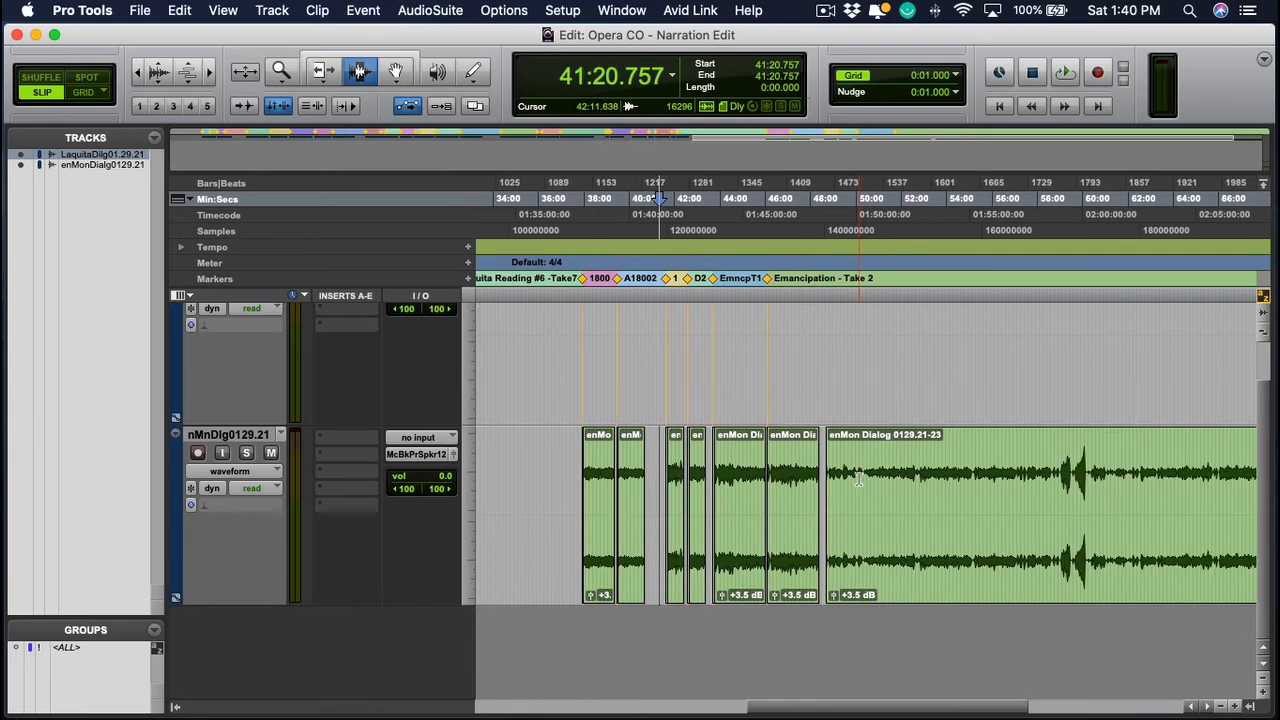
pyautogui.click(858, 477)
pyautogui.click(772, 488)
pyautogui.moveTo(746, 491); pyautogui.dragTo(1070, 490)
pyautogui.press('Delete')
pyautogui.press('Delete')
pyautogui.press('Delete')
pyautogui.press('Delete')
pyautogui.press('Delete')
pyautogui.click(1022, 490)
pyautogui.press('Delete')
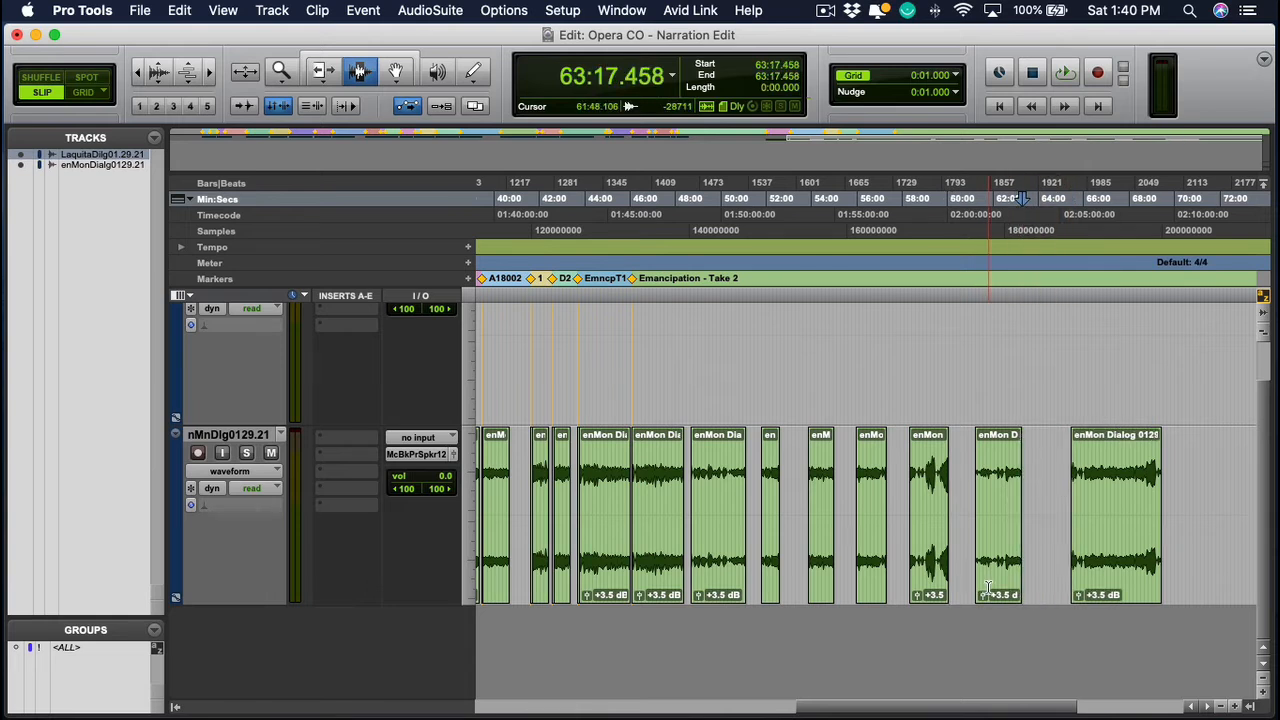
# Undo all the section deletions in clip enMon Dialog 0129.21-23
pyautogui.press('super+z')
pyautogui.press('super+z')
pyautogui.press('super+z')
pyautogui.press('super+z')
pyautogui.press('super+z')
pyautogui.press('super+z')
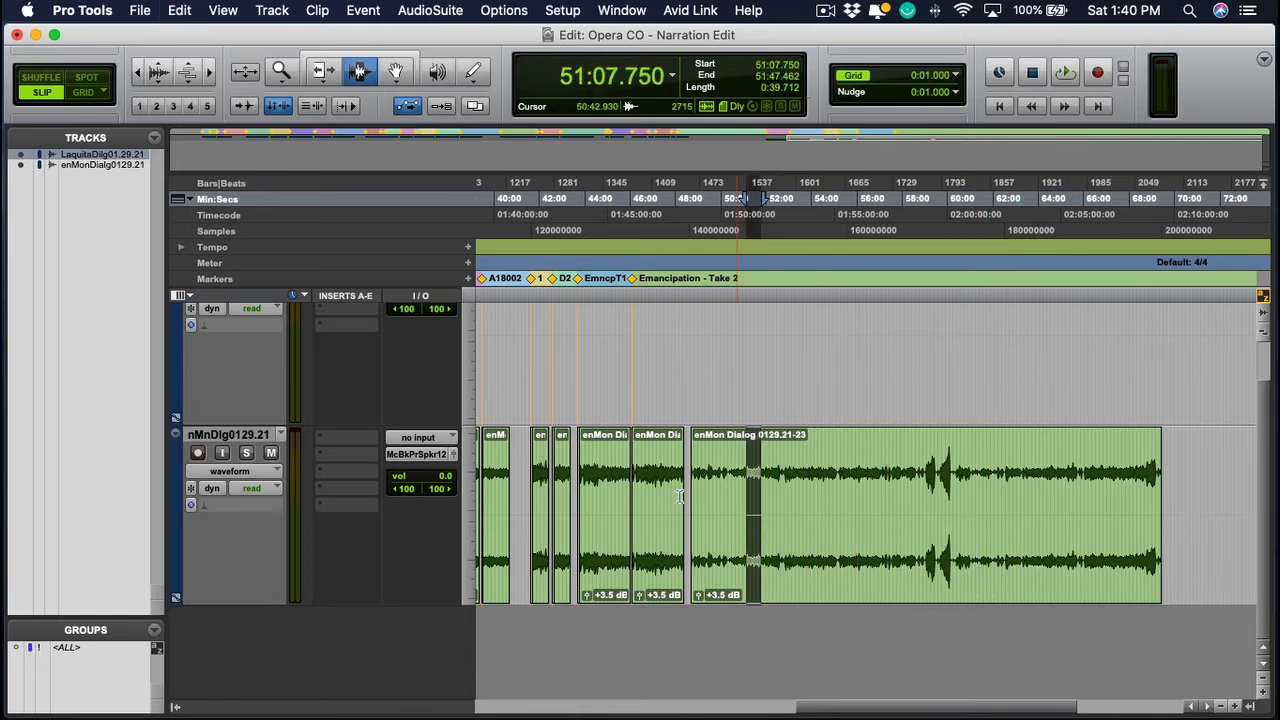
# Examine the marked takes on the enMon track, from the whole row down to the Emancipation - Take 1 waveform
pyautogui.click(603, 484)
pyautogui.press('super+]')
pyautogui.press('super+]')
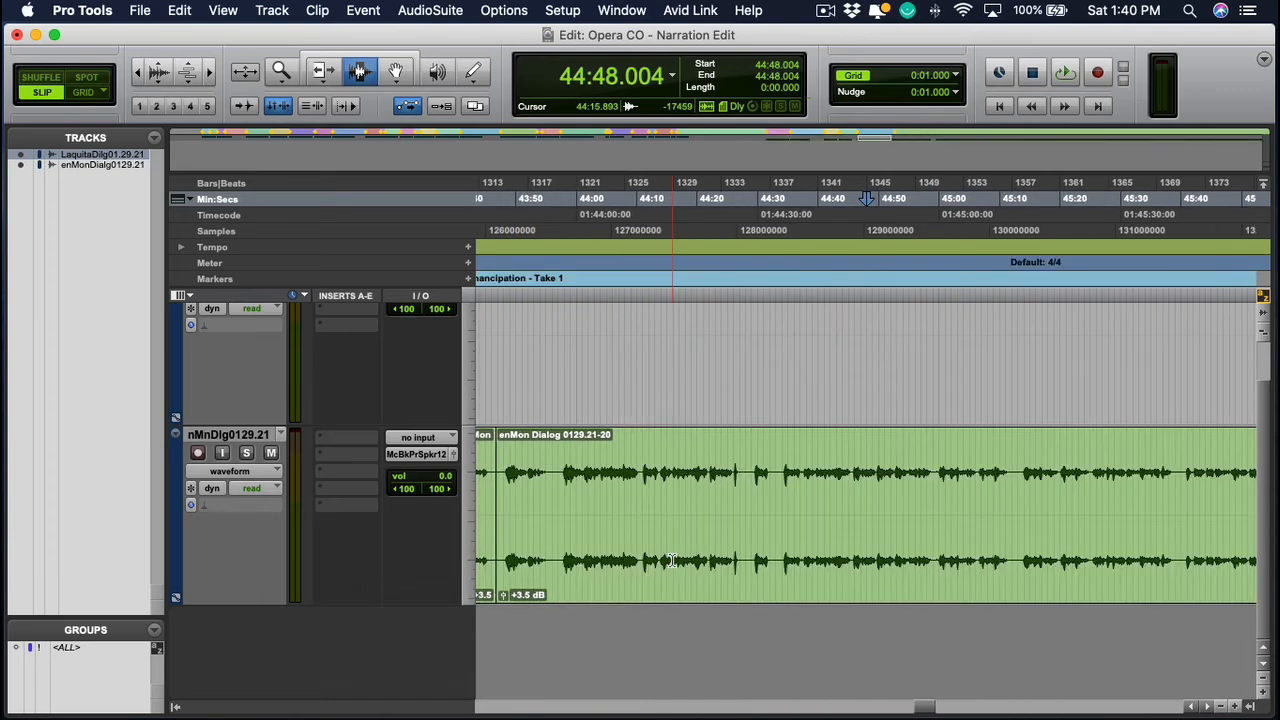
pyautogui.press('super+[')
pyautogui.press('super+[')
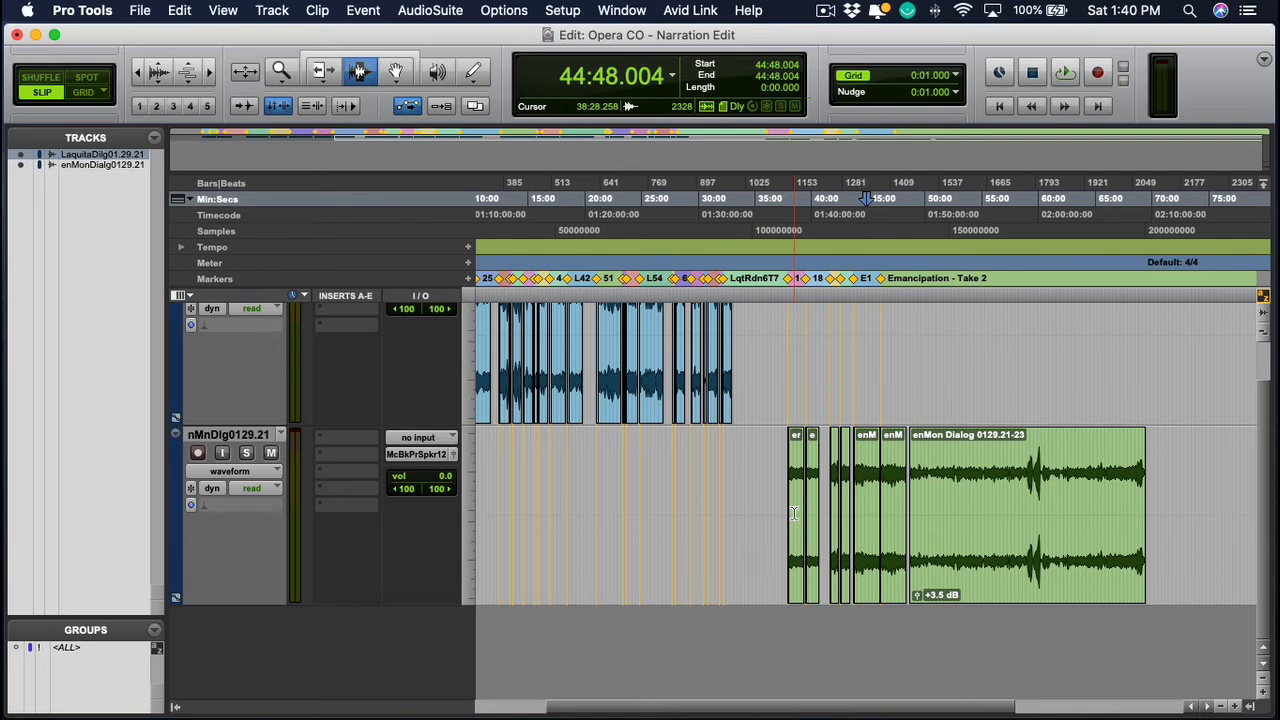
pyautogui.press('super+bracketright')
pyautogui.press('super+bracketright')
pyautogui.press('super+bracketright')
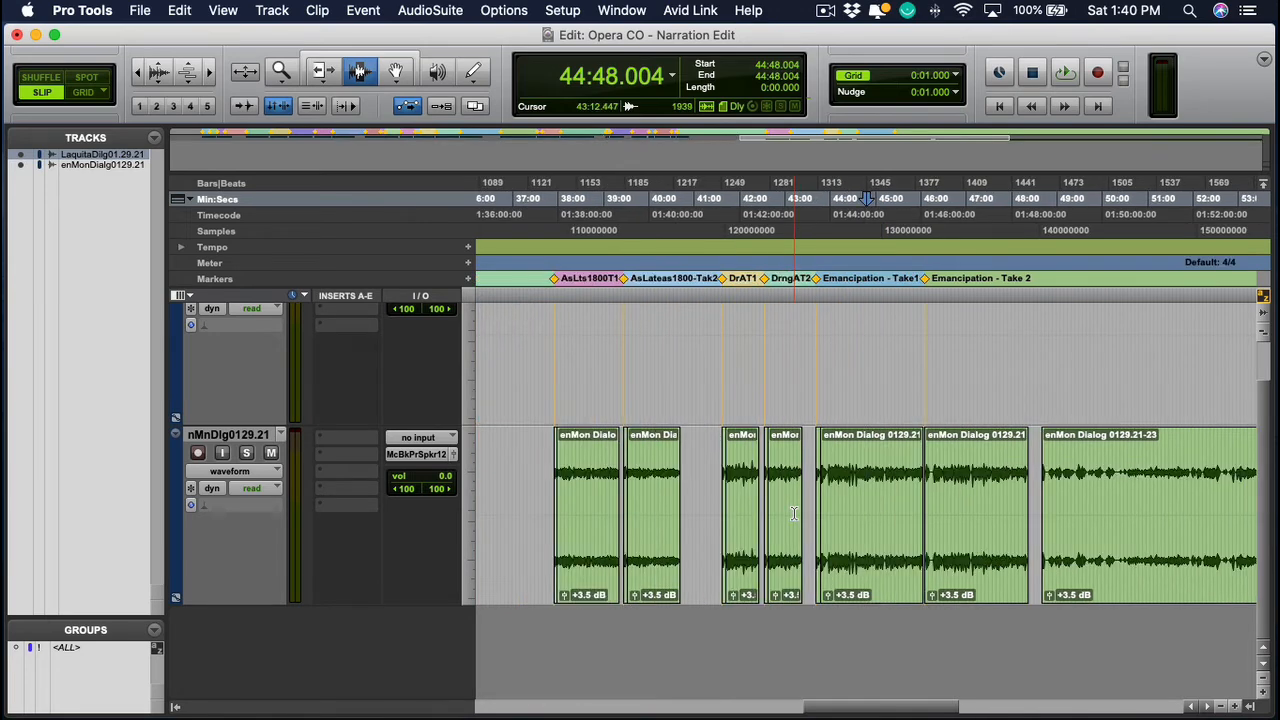
pyautogui.press('super+bracketright')
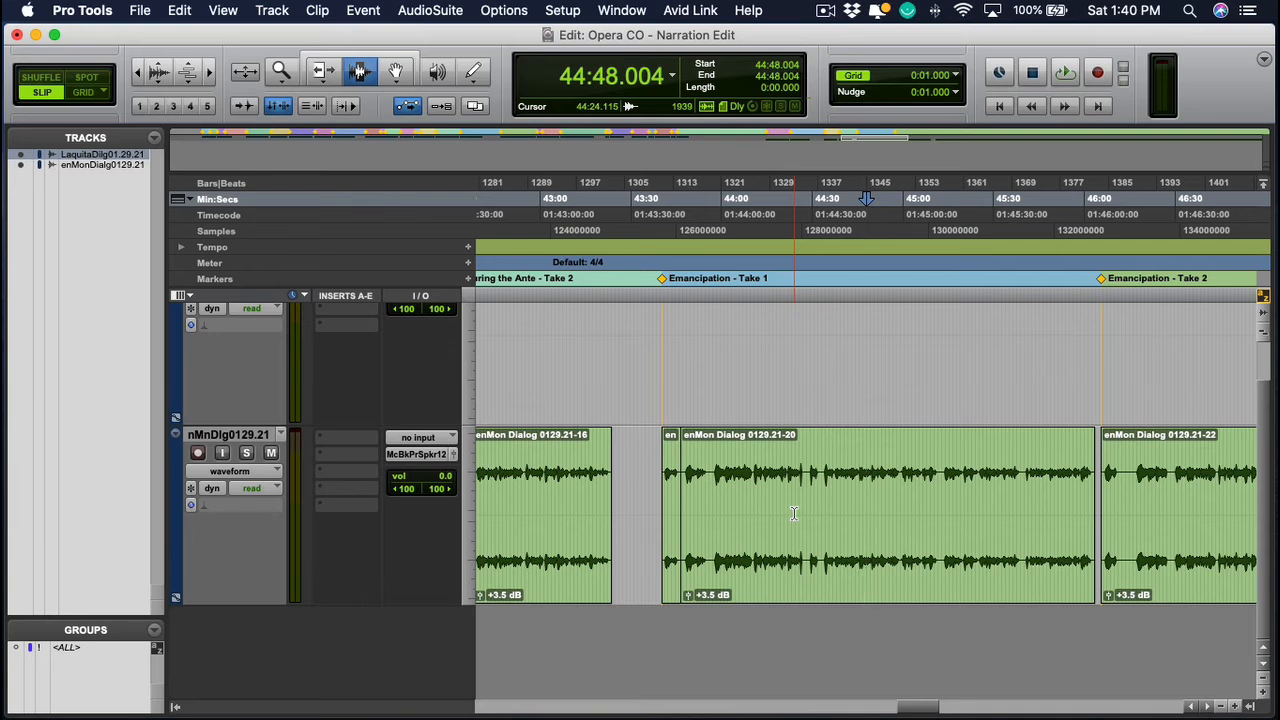
# Find the pause near the start of Emancipation - Take 1 and play the audio from 43:57.278
pyautogui.click(740, 513)
pyautogui.press('t')
pyautogui.press('t')
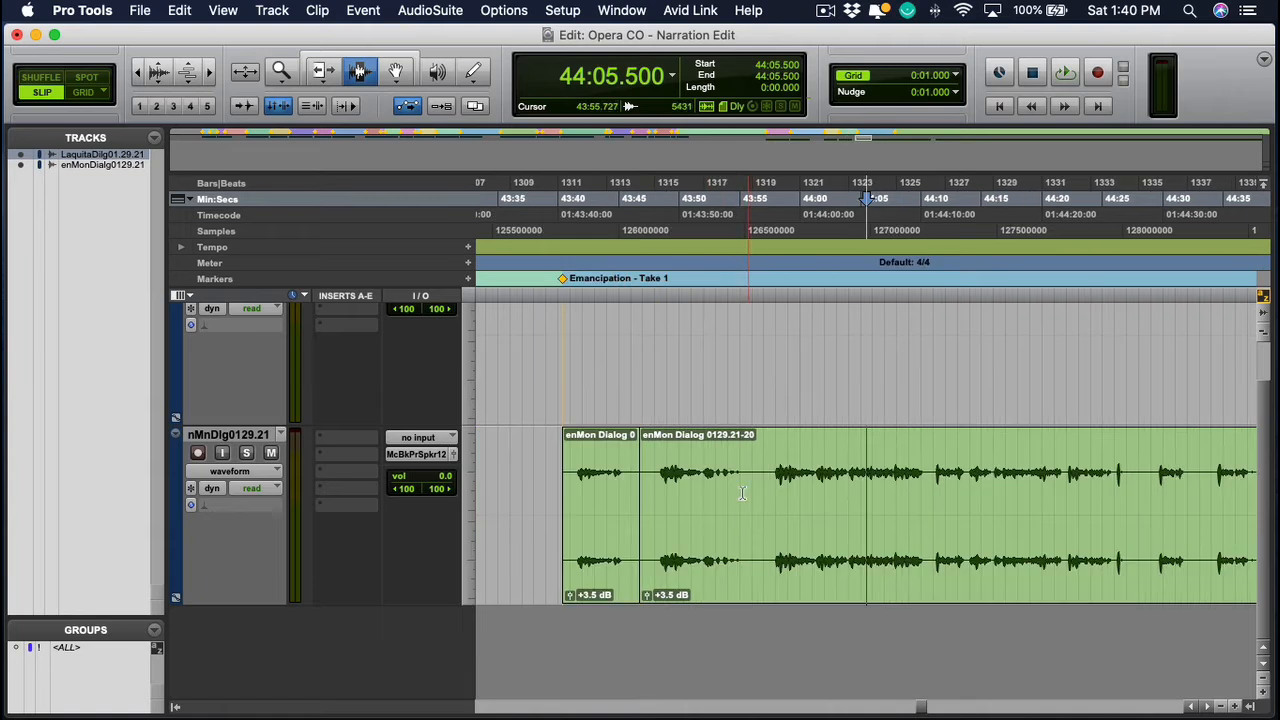
pyautogui.click(735, 502)
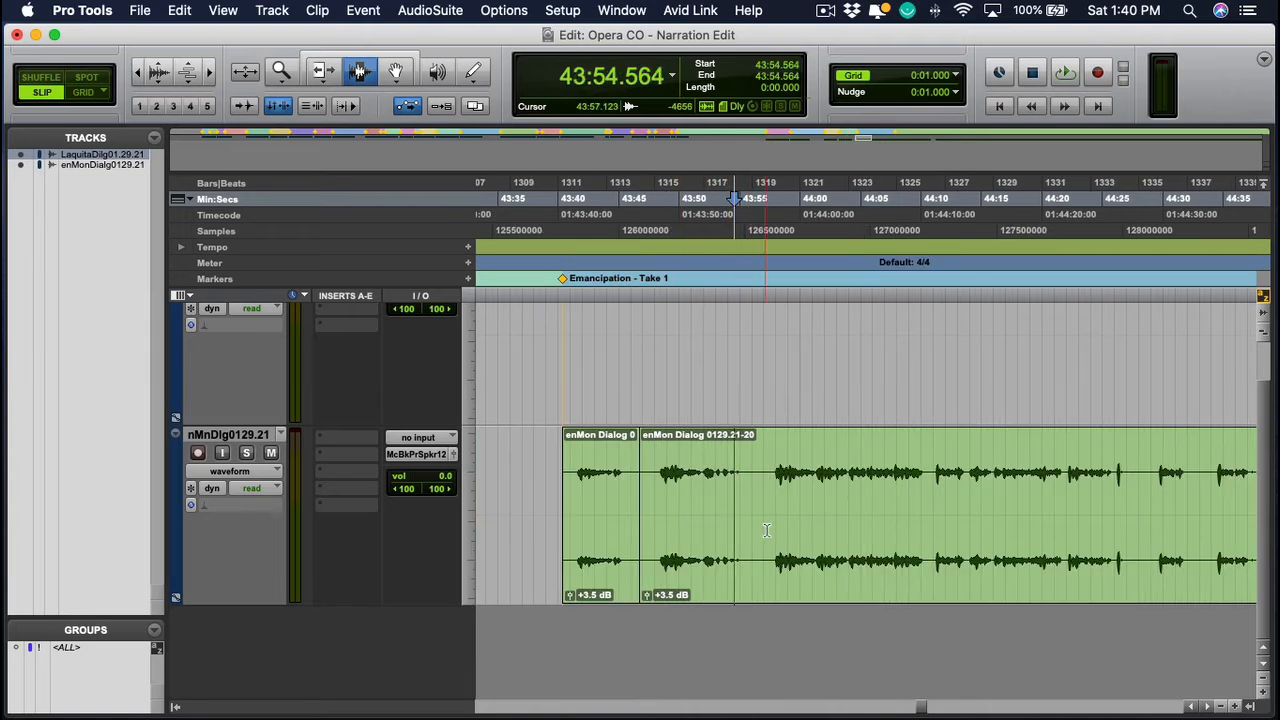
pyautogui.click(759, 510)
pyautogui.moveTo(751, 506); pyautogui.dragTo(767, 503)
pyautogui.click(767, 503)
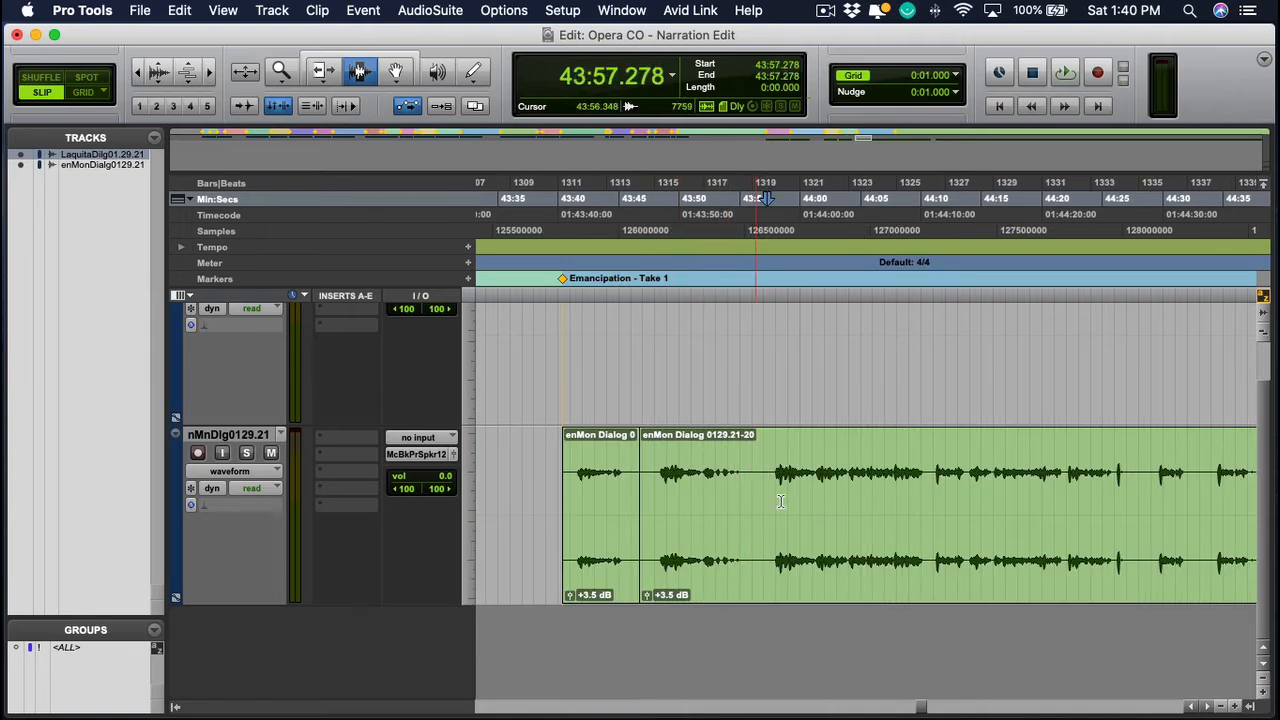
pyautogui.press('r')
pyautogui.hscroll(3, 793, 505)
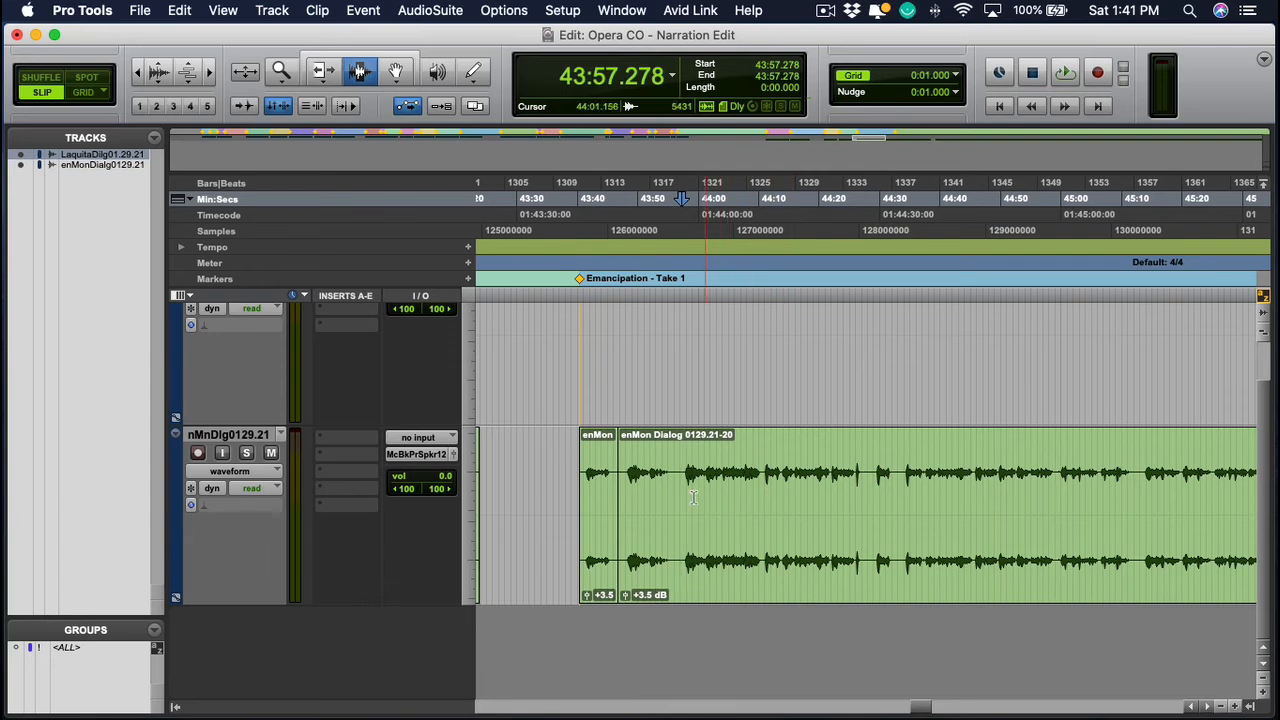
pyautogui.hscroll(3, 765, 537)
pyautogui.press('space')
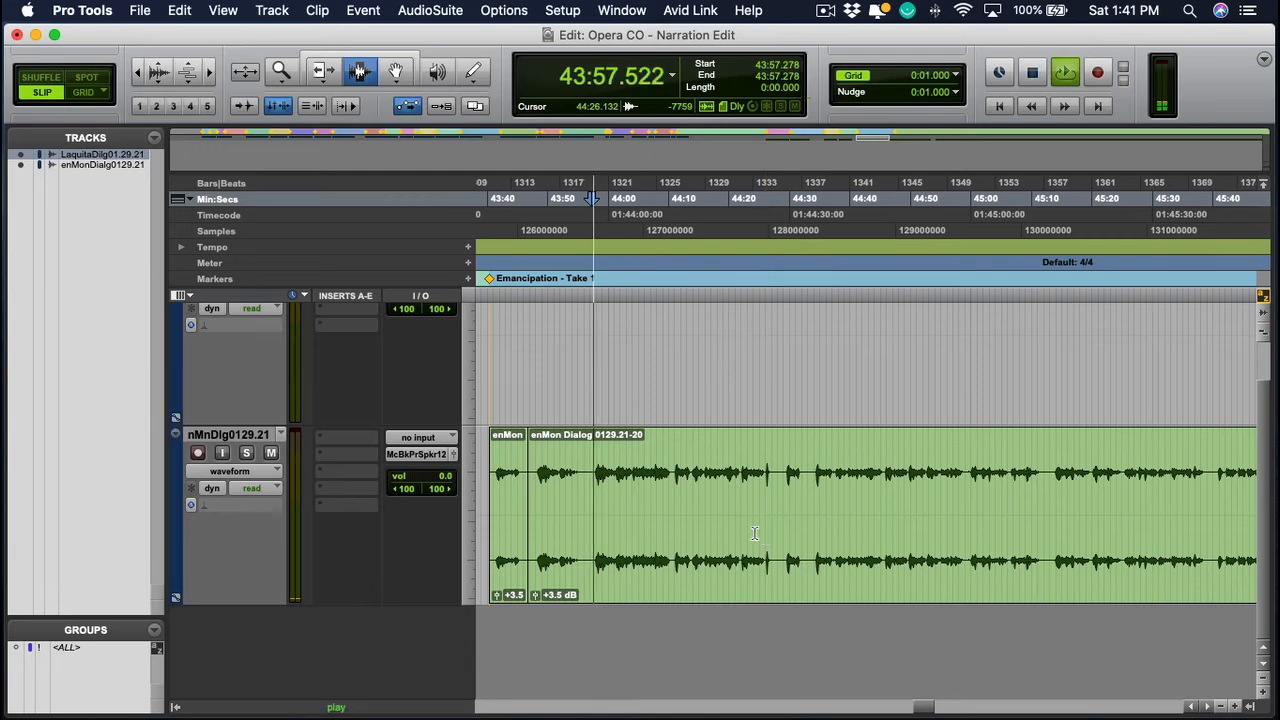
pyautogui.press('super+bracketright')
pyautogui.press('super+bracketright')
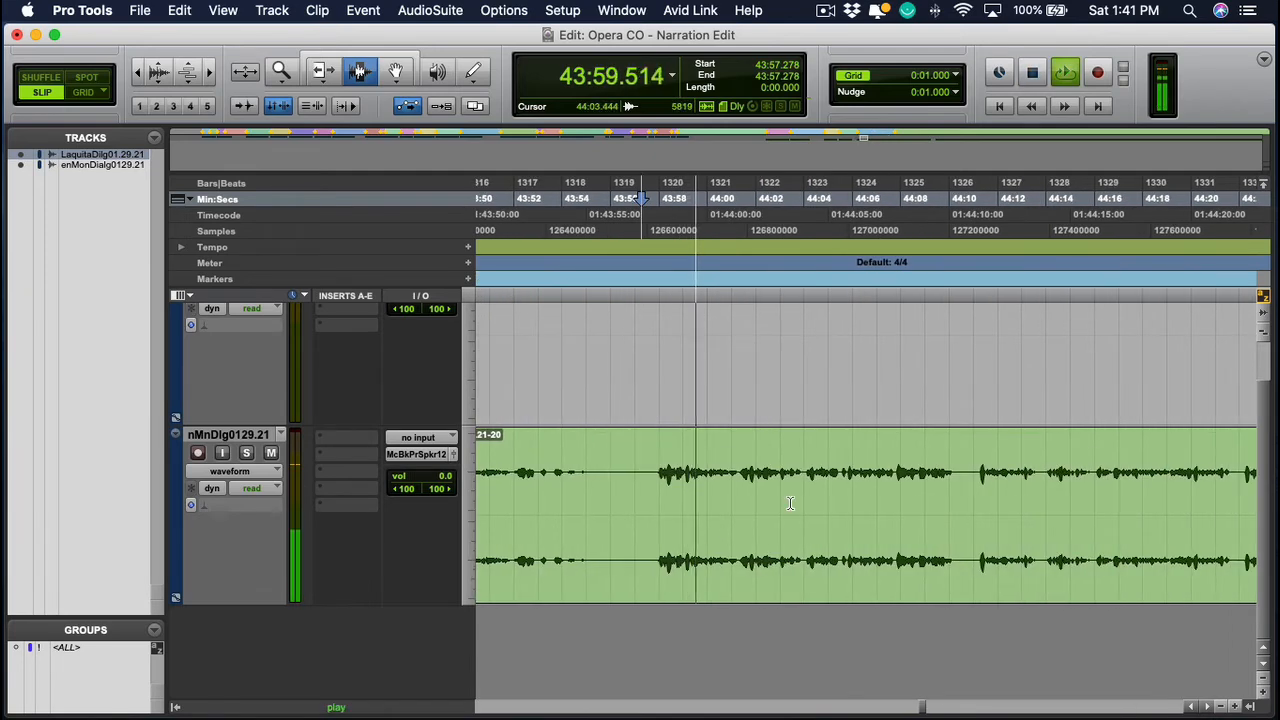
# Play short passages of Emancipation - Take 1 from 44:07.788 through 44:29.467 to check the read and its pauses
pyautogui.click(895, 484)
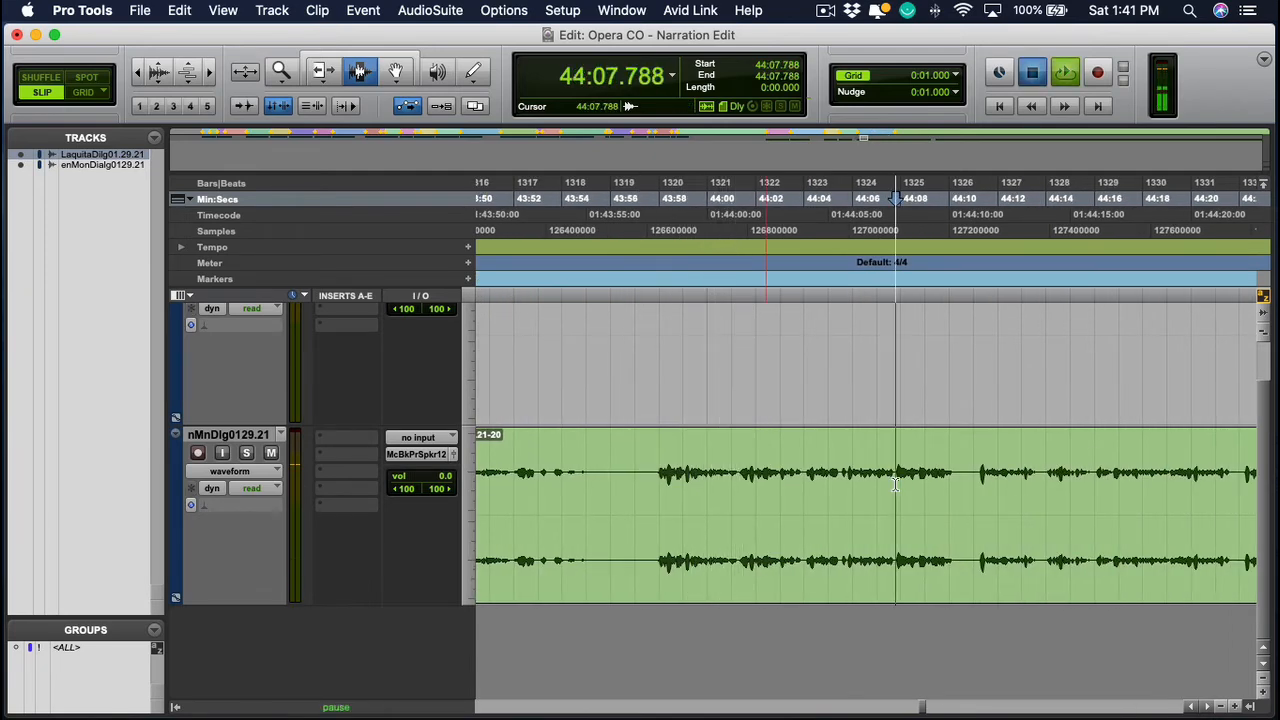
pyautogui.hscroll(3, 893, 482)
pyautogui.click(884, 483)
pyautogui.hscroll(3, 884, 483)
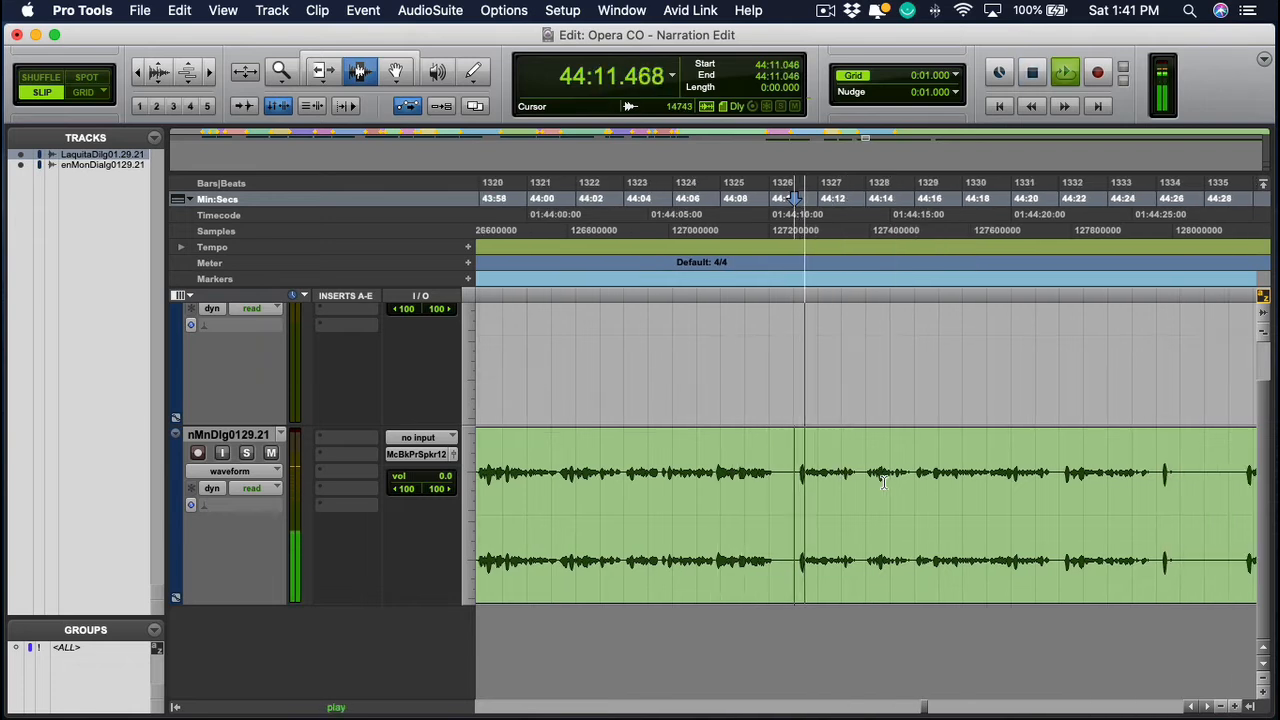
pyautogui.click(865, 480)
pyautogui.hscroll(3, 865, 480)
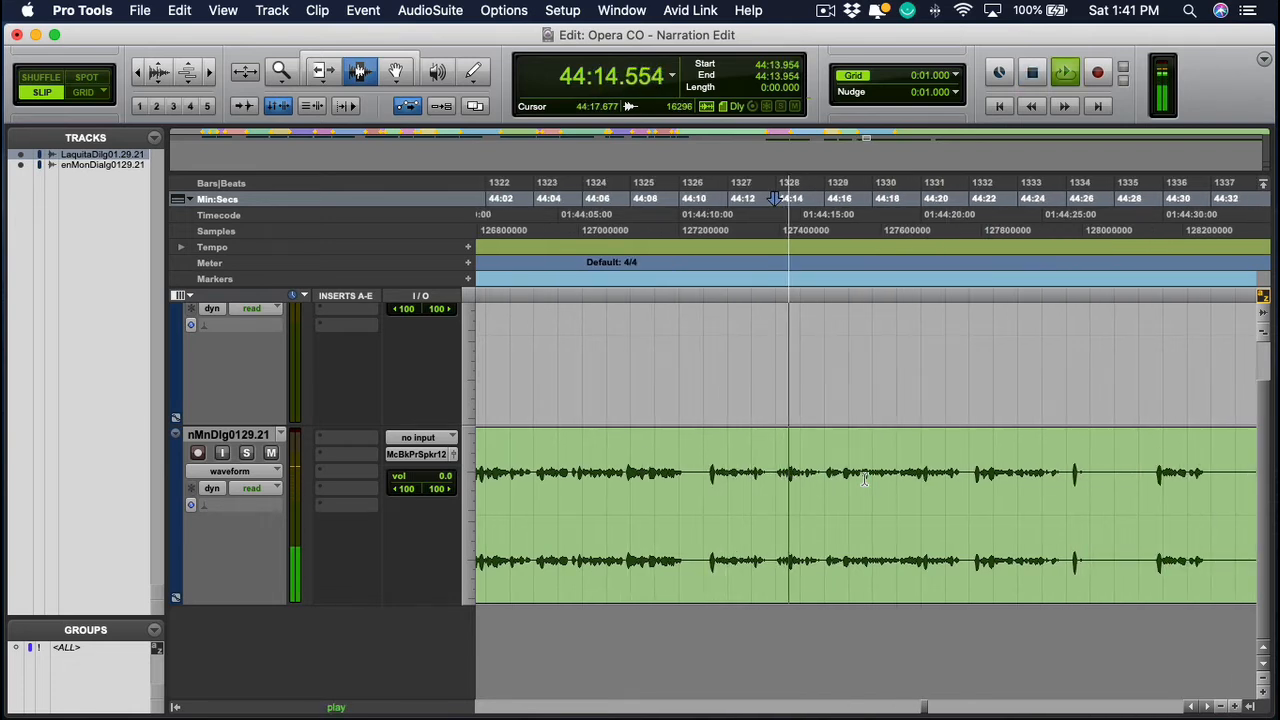
pyautogui.click(968, 483)
pyautogui.hscroll(4, 968, 483)
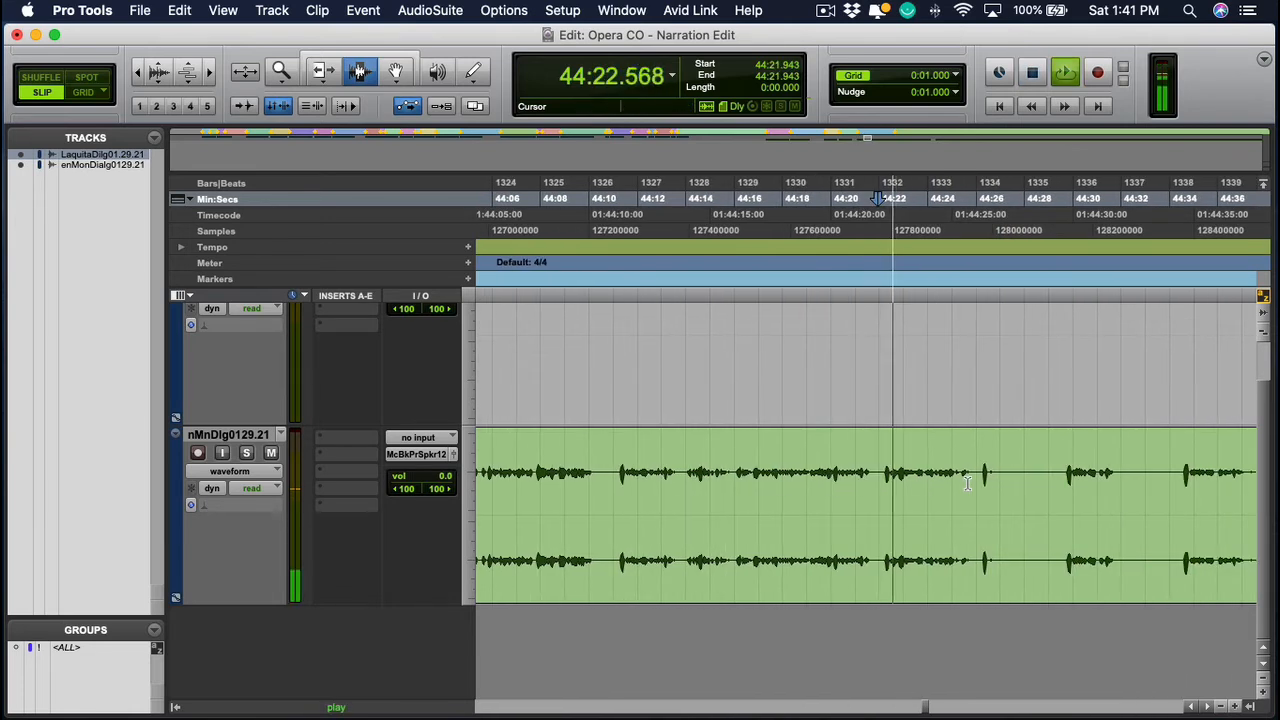
pyautogui.click(937, 478)
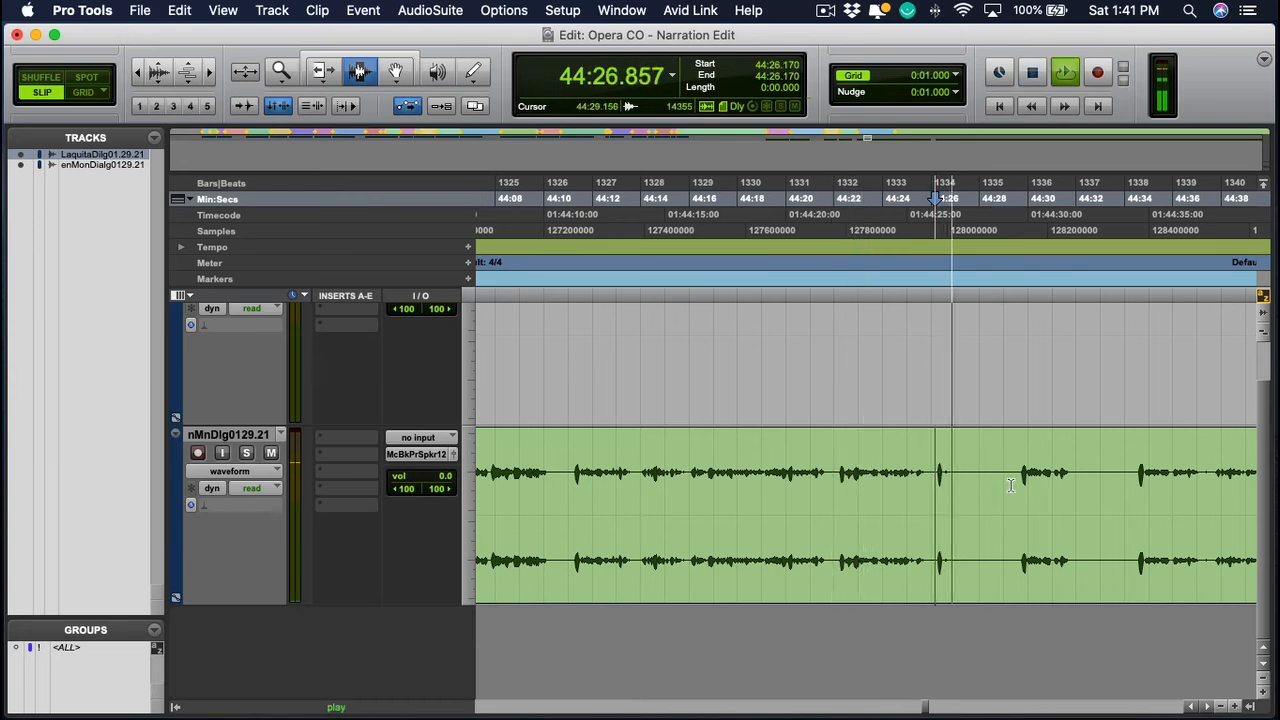
pyautogui.click(1014, 483)
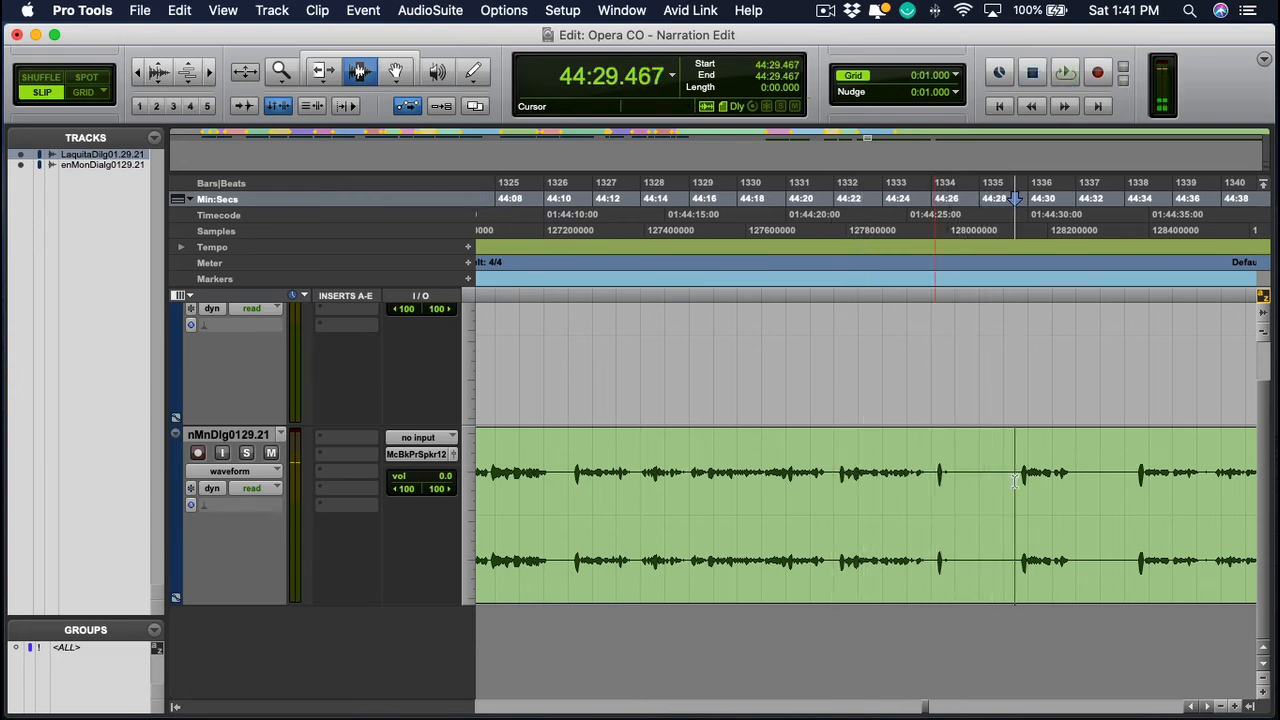
pyautogui.hscroll(4, 1014, 483)
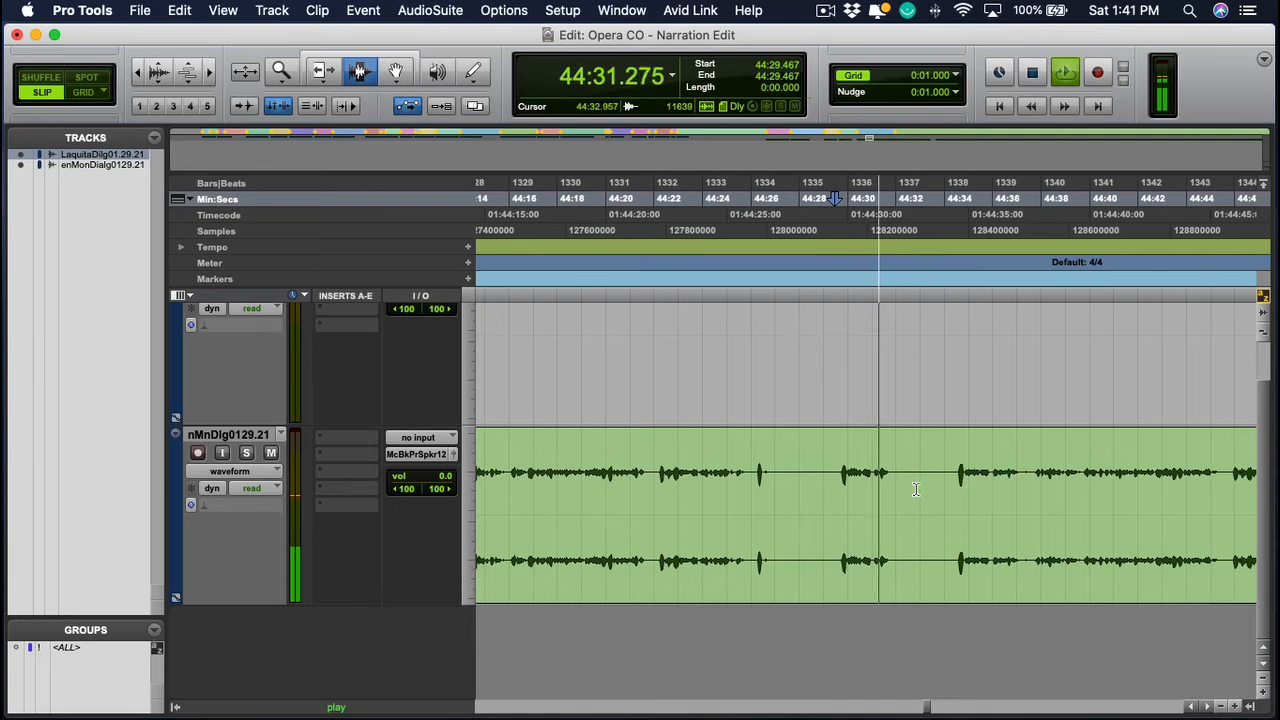
pyautogui.press('space')
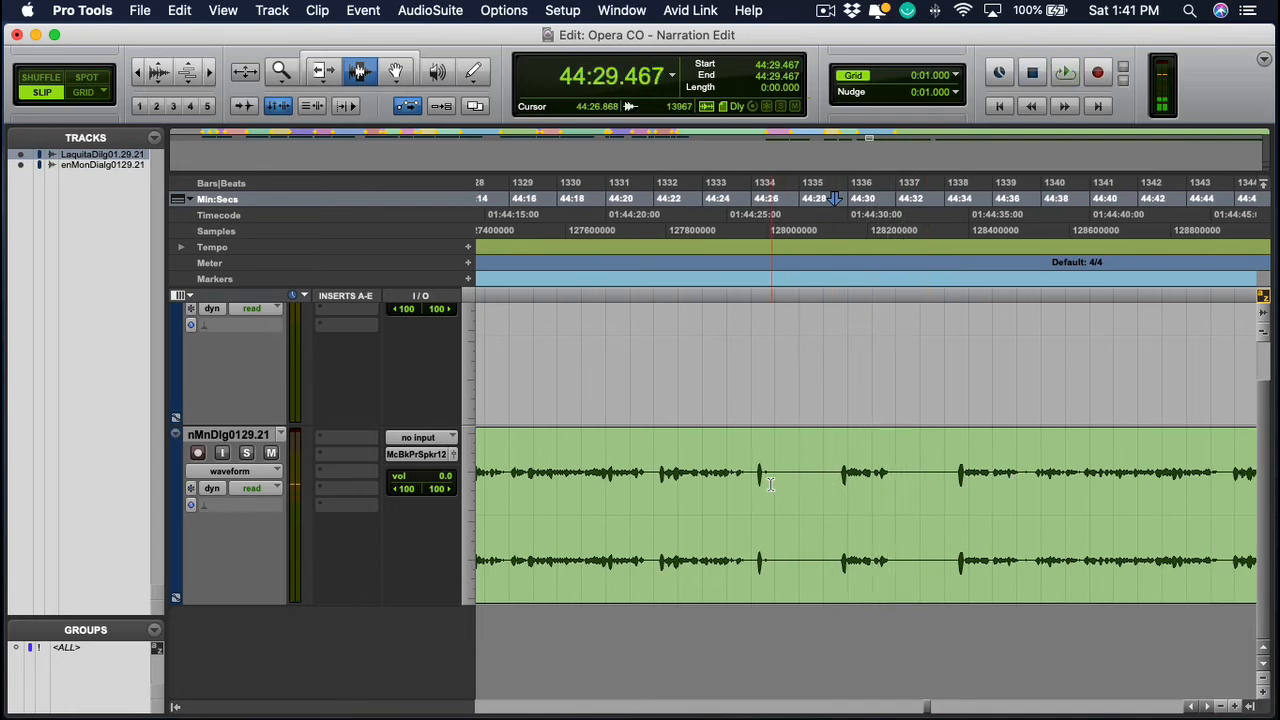
# Play the narration from the pause at 44:33.849 to hear the phrase that follows it
pyautogui.click(940, 475)
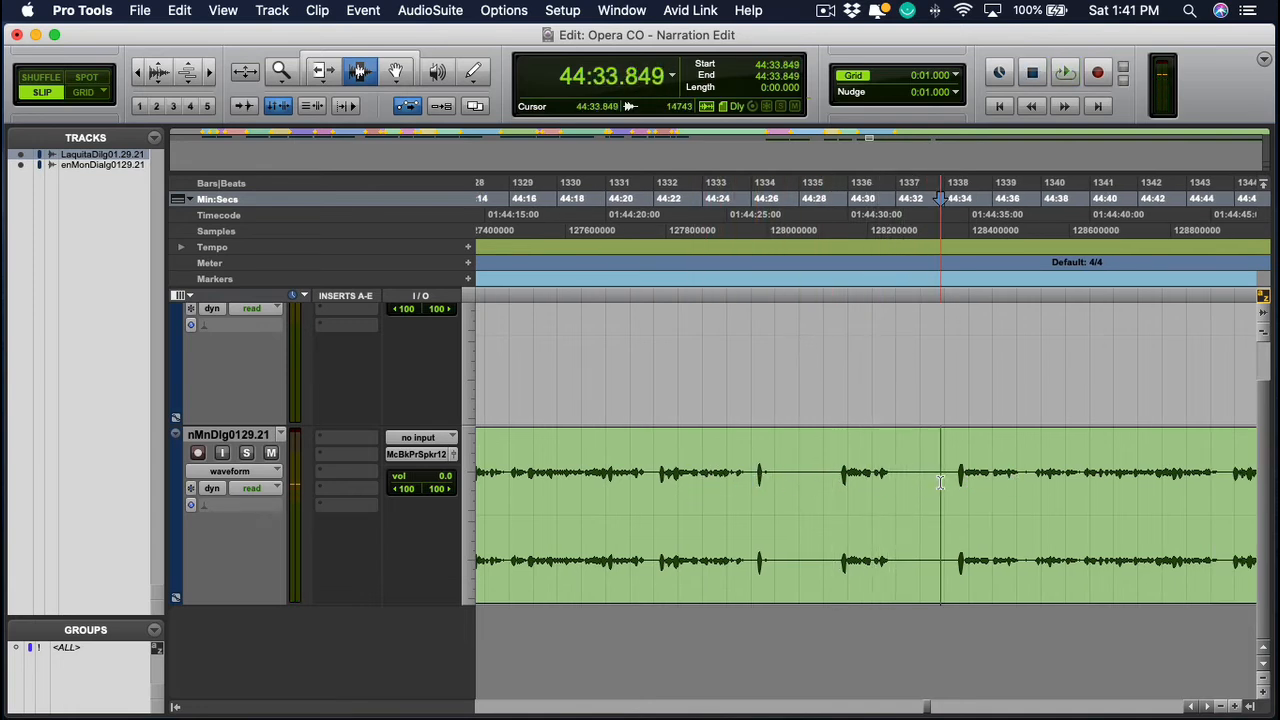
pyautogui.press('space')
pyautogui.hscroll(3, 958, 519)
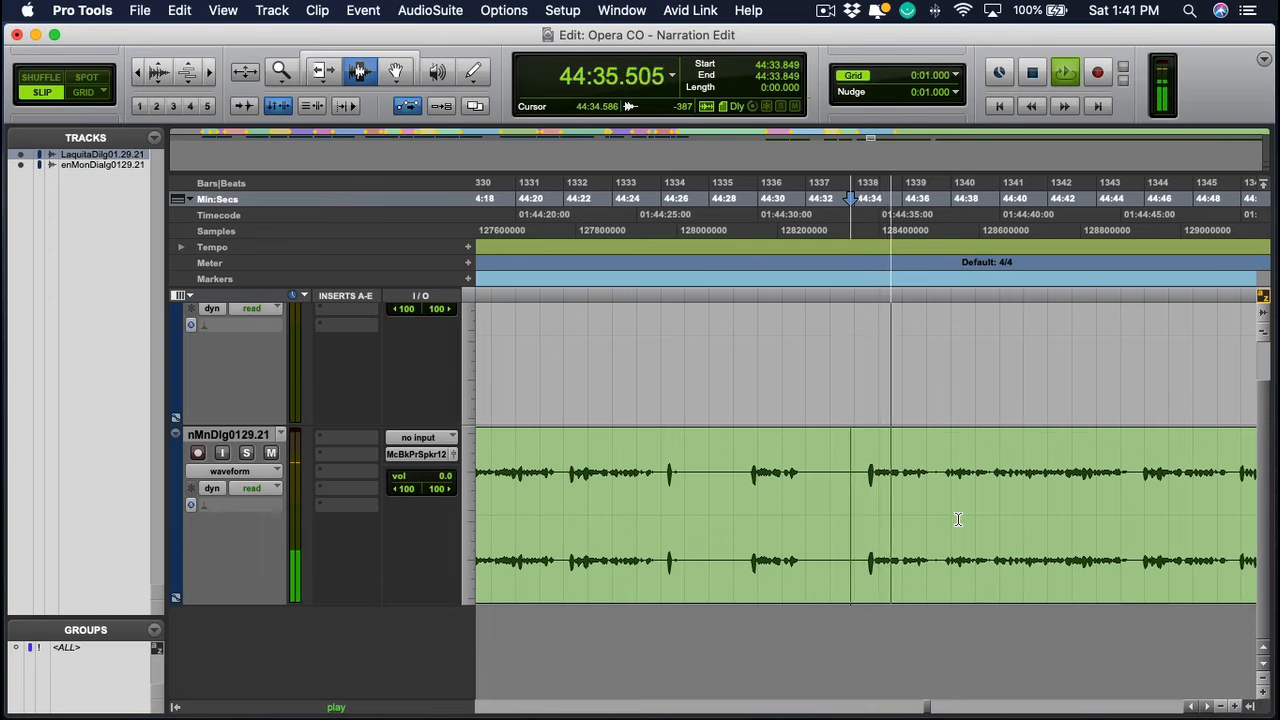
pyautogui.press('r')
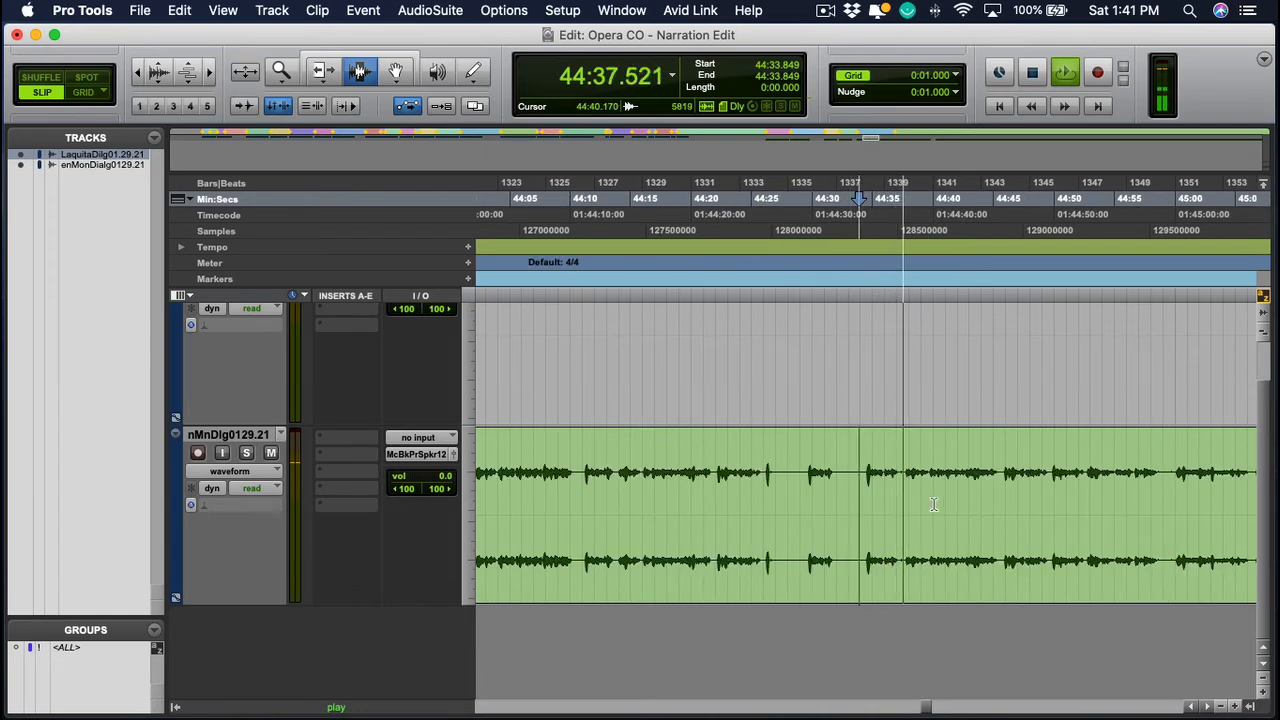
pyautogui.press('space')
# Find the phrase before the interrupted read and play it from 44:21.904
pyautogui.moveTo(842, 480); pyautogui.dragTo(765, 490)
pyautogui.click(766, 491)
pyautogui.moveTo(857, 481); pyautogui.dragTo(760, 487)
pyautogui.click(836, 484)
pyautogui.click(760, 487)
pyautogui.click(718, 488)
pyautogui.click(713, 486)
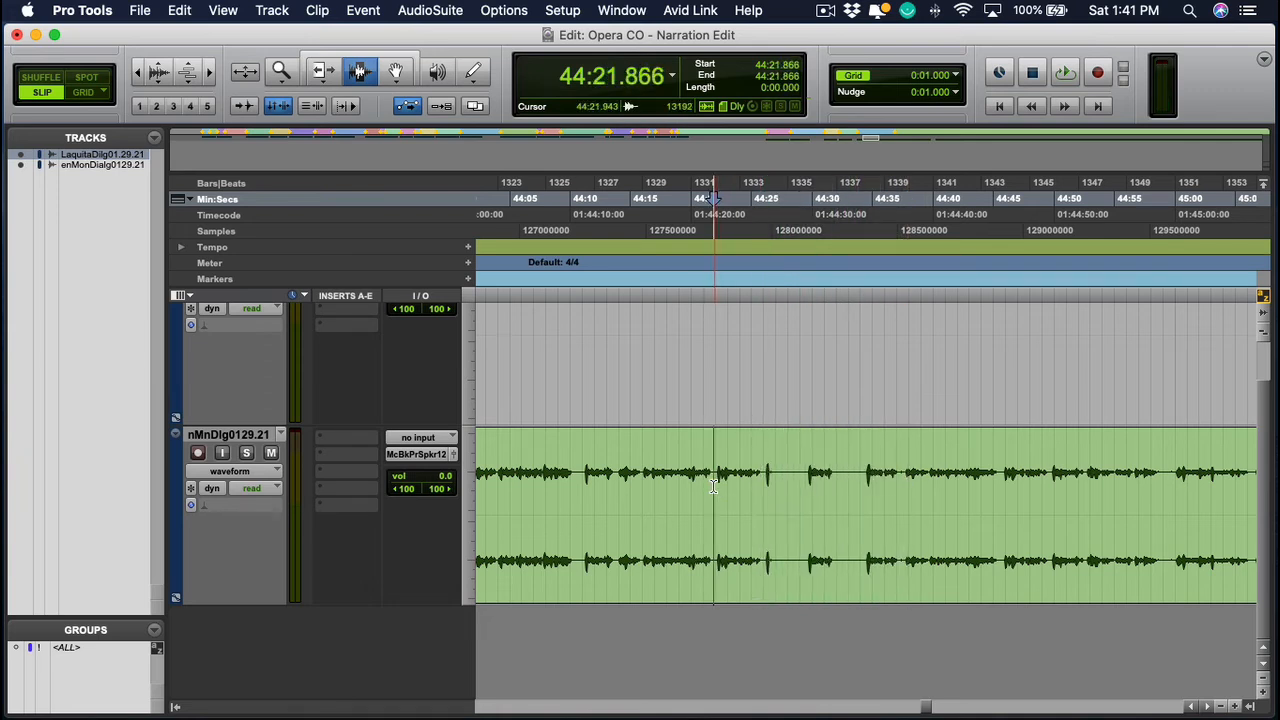
pyautogui.press('super+bracketright')
pyautogui.press('super+bracketright')
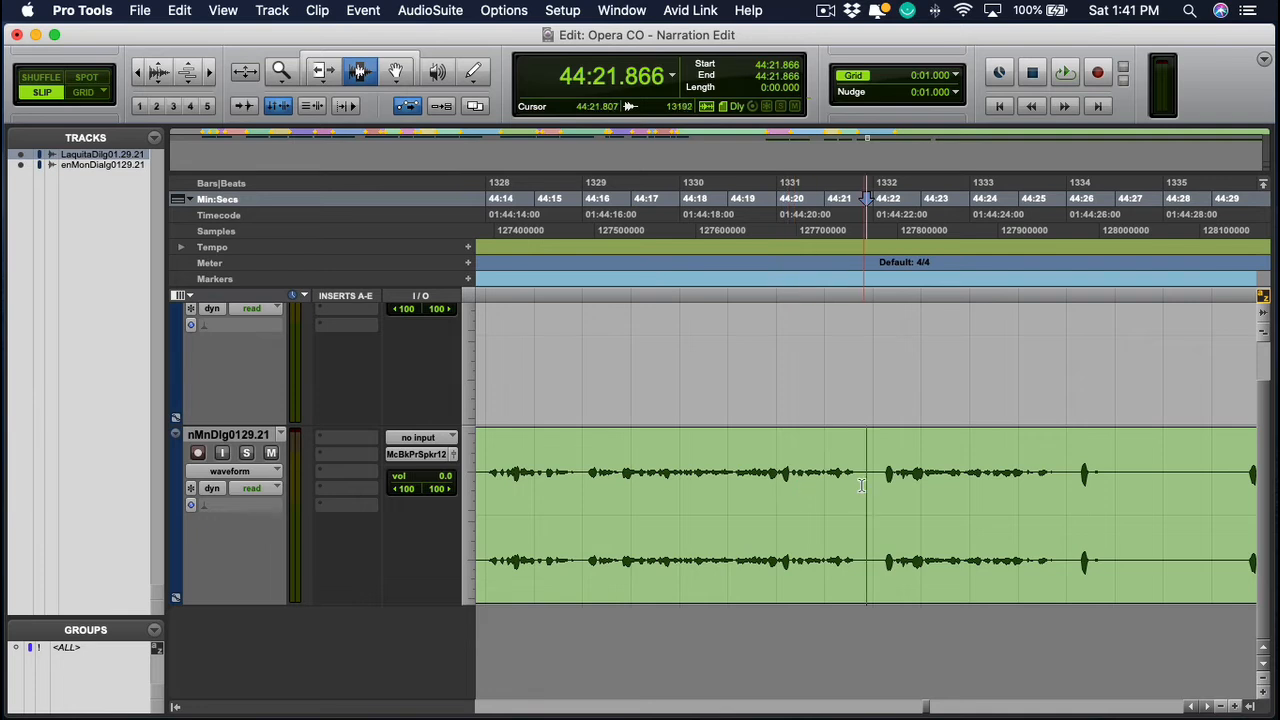
pyautogui.click(868, 483)
pyautogui.hscroll(3, 868, 483)
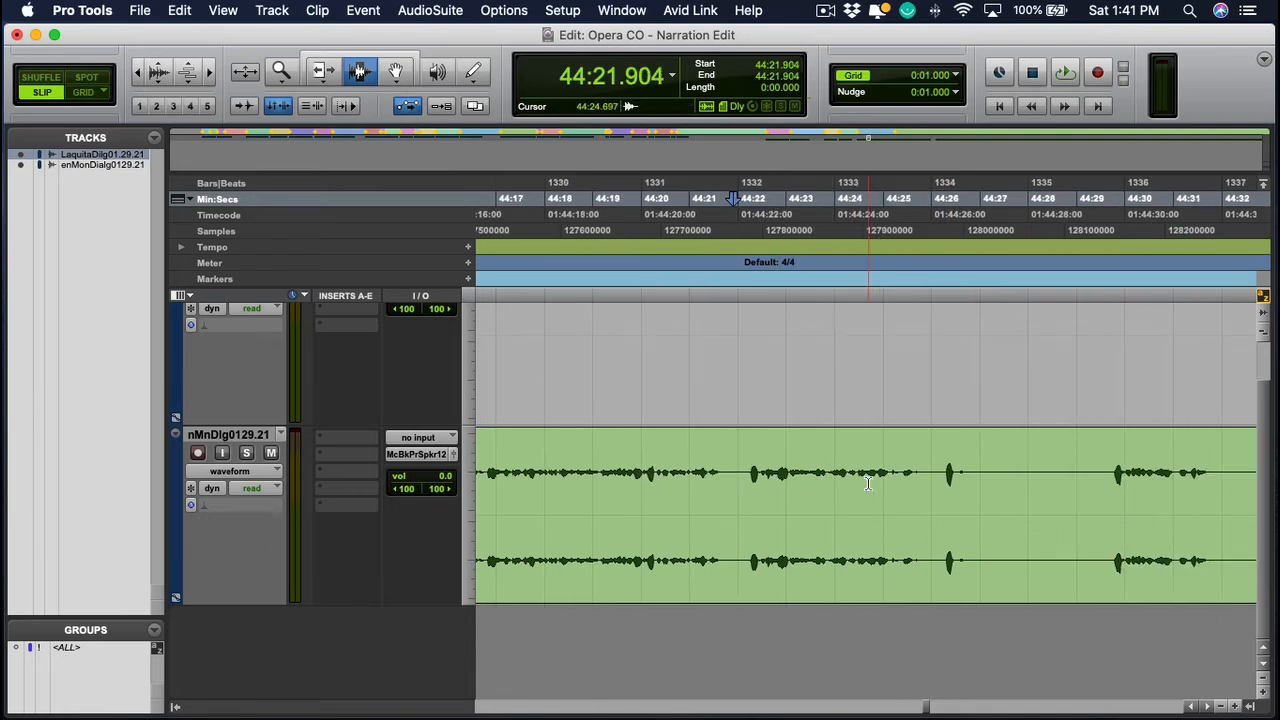
pyautogui.press('space')
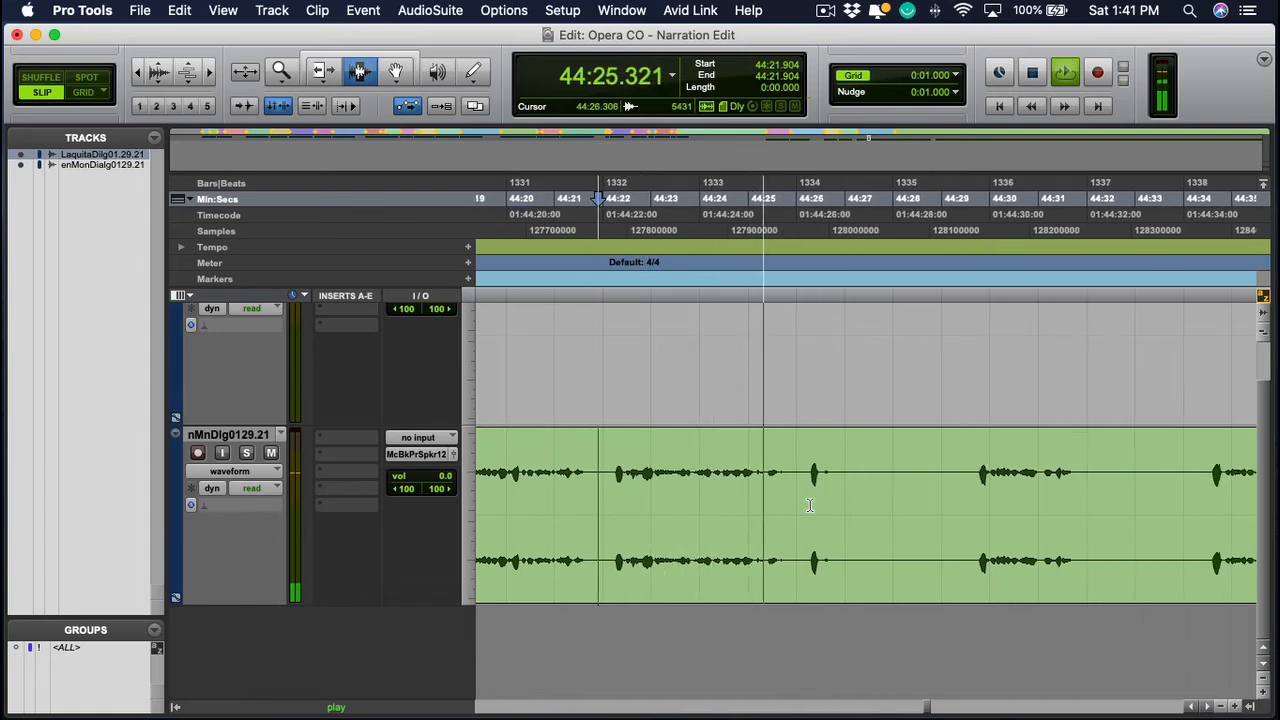
pyautogui.press('space')
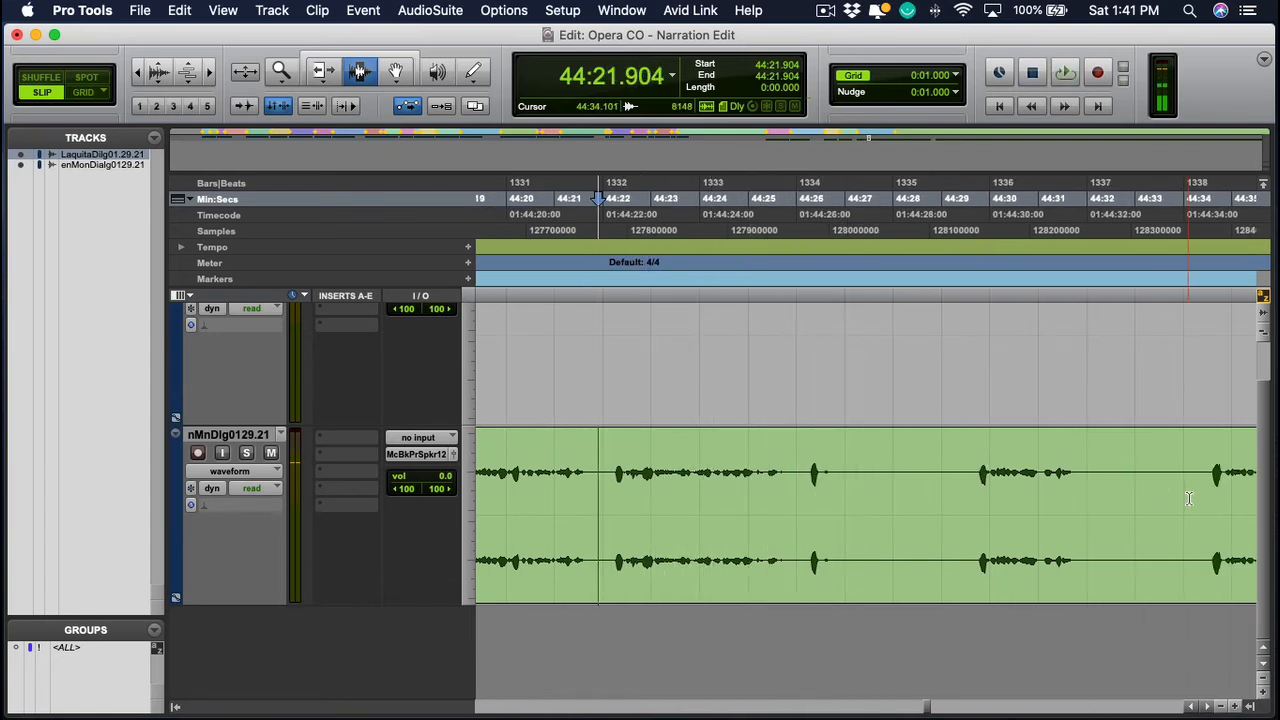
# Play the restarted phrase from 44:34.295 to compare it with the previous passage
pyautogui.click(1220, 494)
pyautogui.click(1197, 495)
pyautogui.press('space')
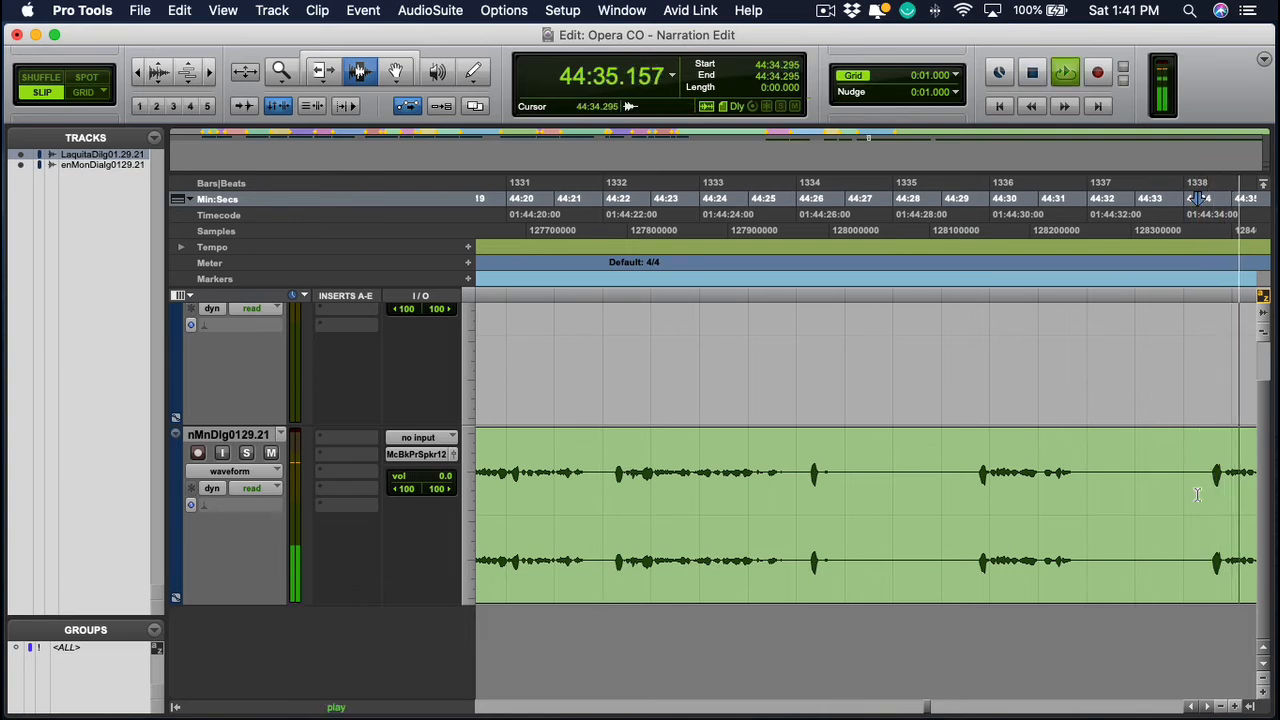
pyautogui.press('space')
# In Shuffle mode, delete the interrupted section from 44:25.996 to 44:34.392 on the enMon track so the later audio closes up
pyautogui.click(741, 492)
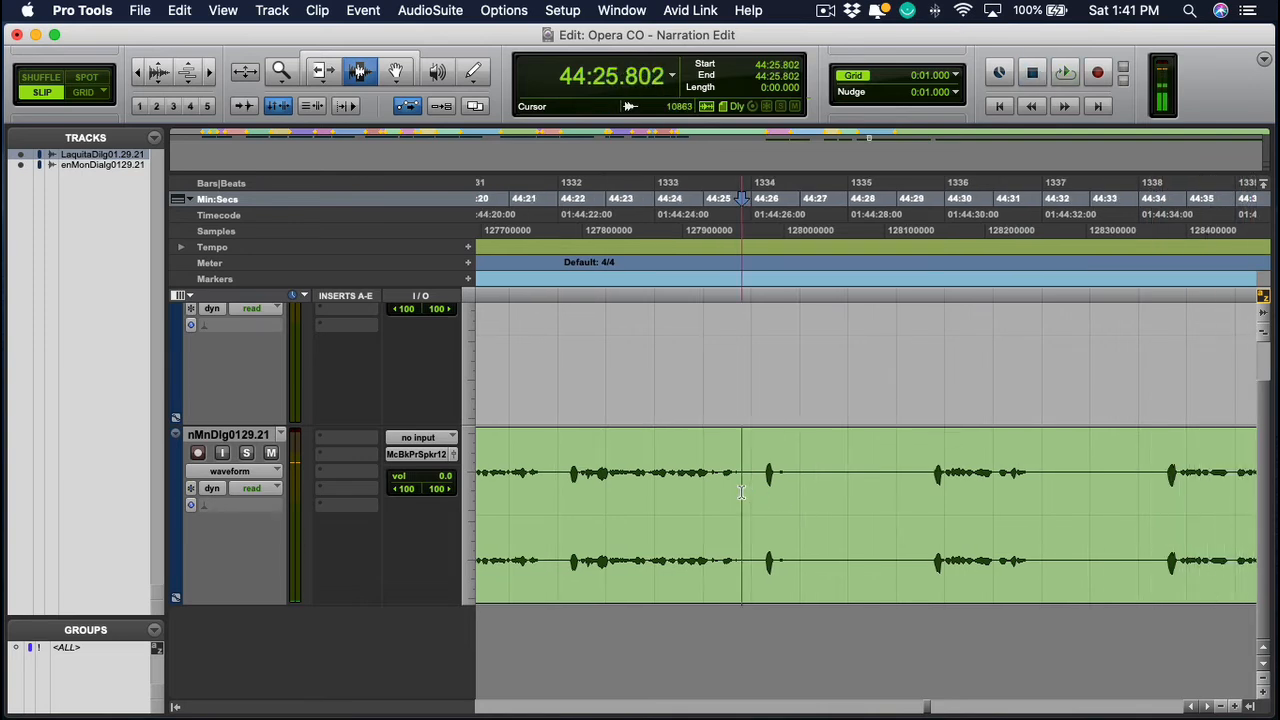
pyautogui.moveTo(643, 492); pyautogui.dragTo(1157, 494)
pyautogui.click(732, 493)
pyautogui.click(747, 493)
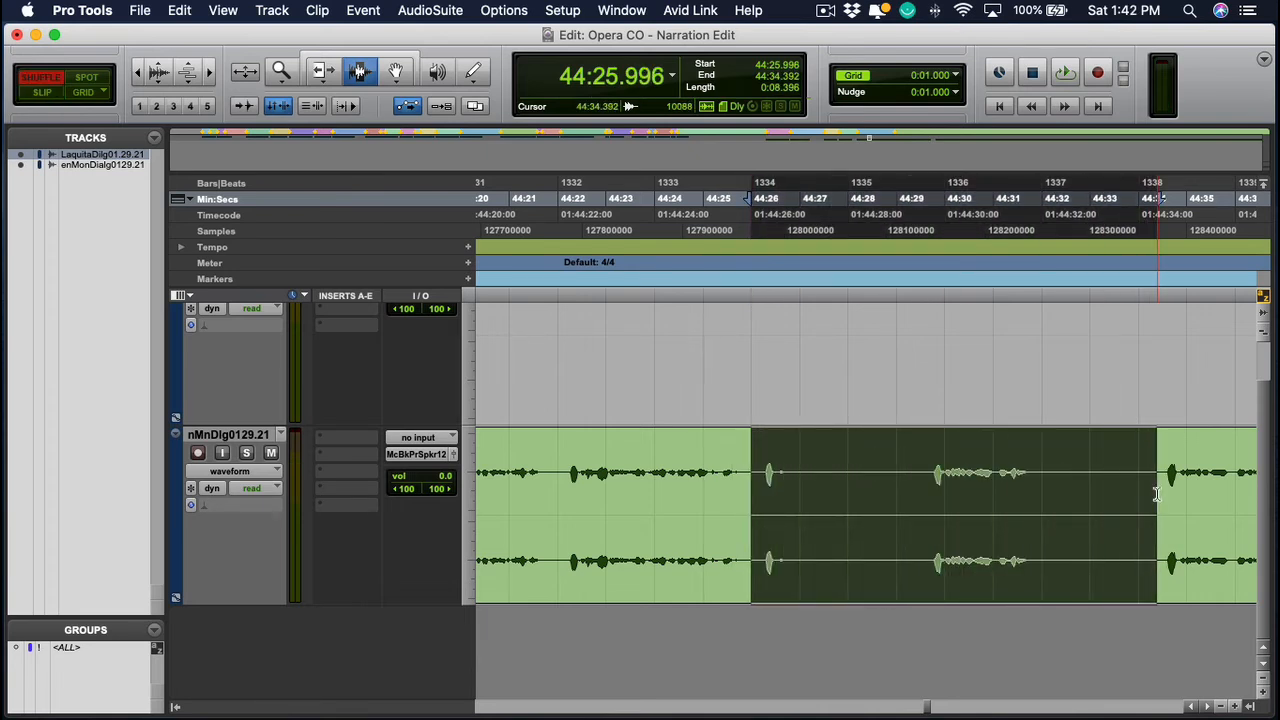
pyautogui.press('Delete')
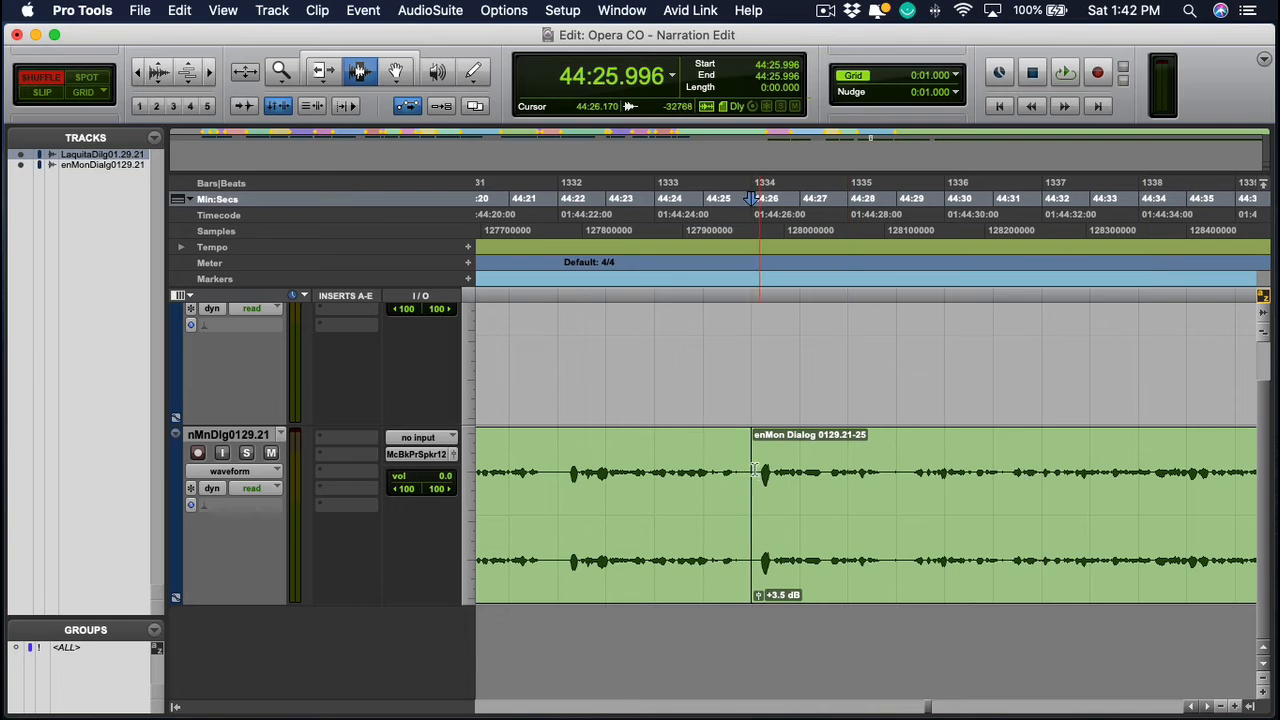
# Play across the new edit from 44:22.001, and check the earlier phrase from 44:11.084
pyautogui.click(638, 495)
pyautogui.click(558, 495)
pyautogui.press('space')
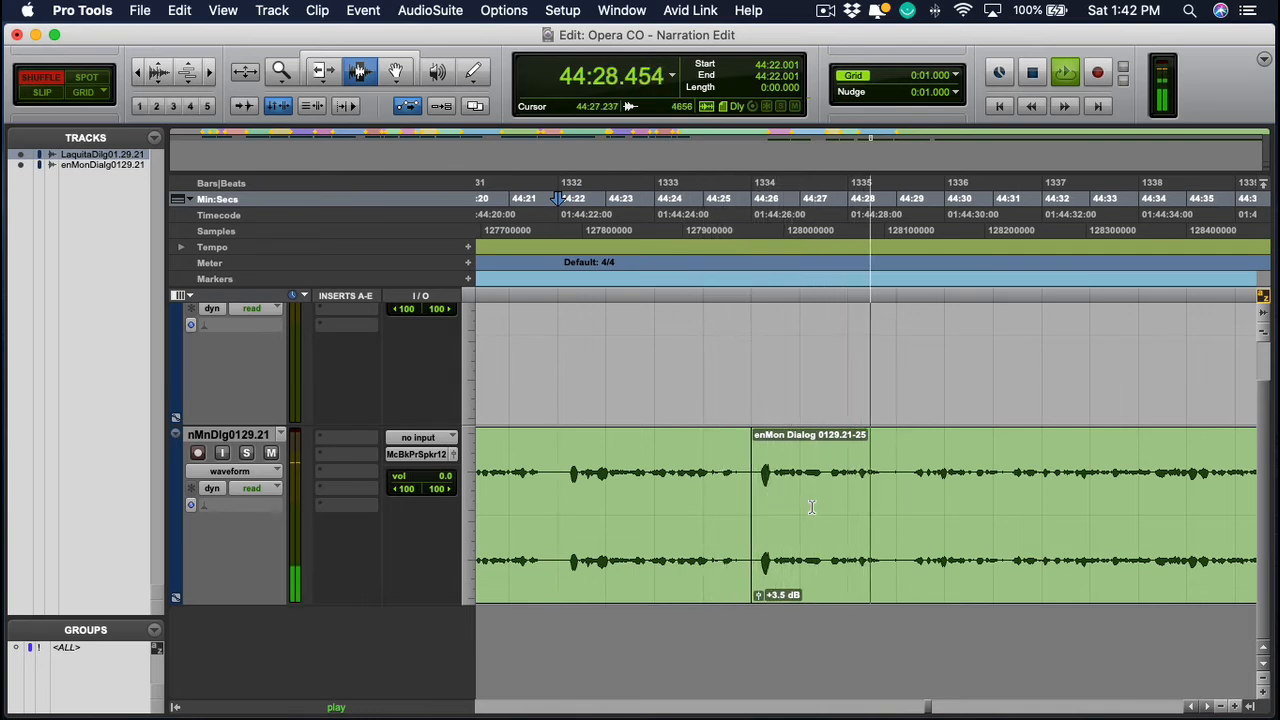
pyautogui.press('super+bracketleft')
pyautogui.press('super+bracketleft')
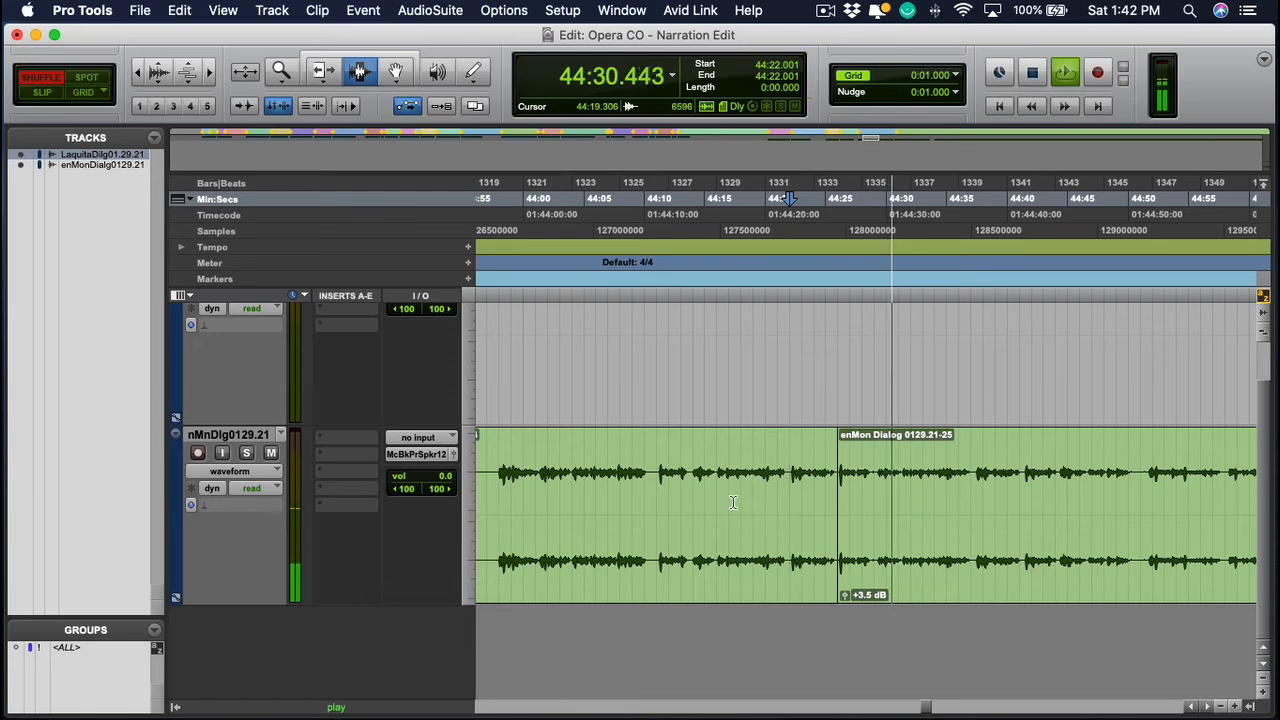
pyautogui.press('space')
pyautogui.click(657, 484)
pyautogui.press('space')
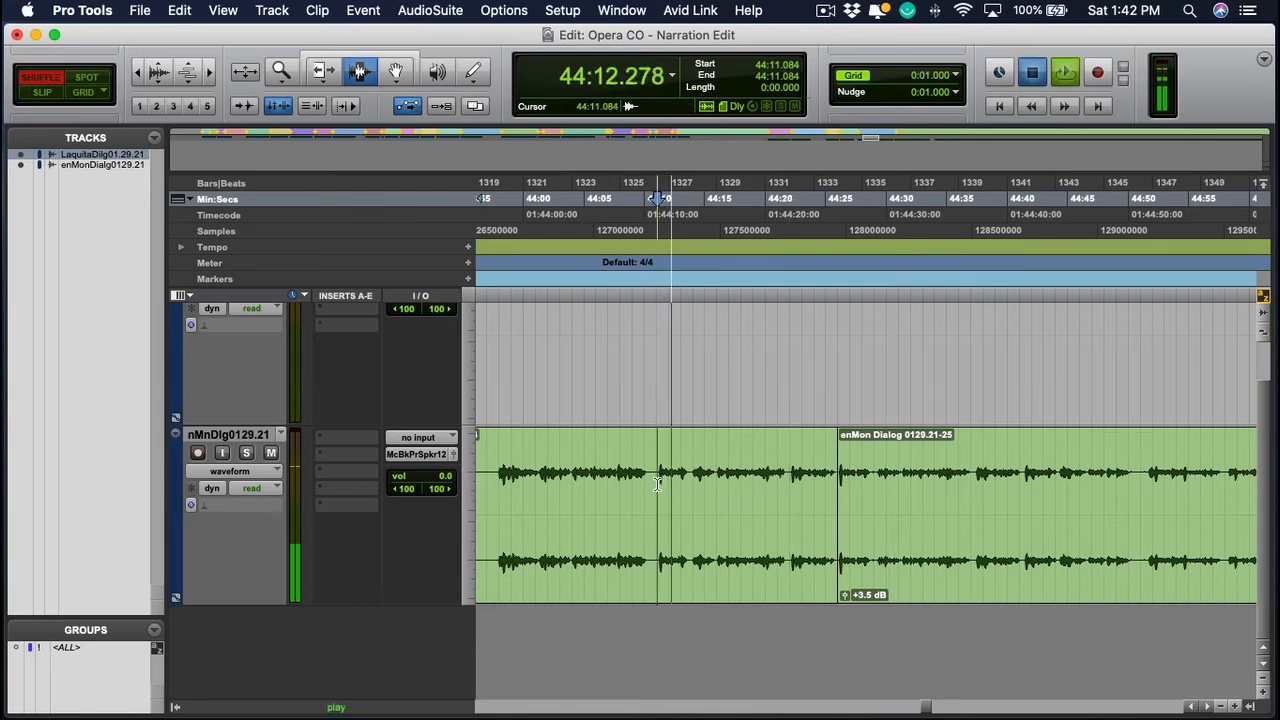
pyautogui.press('space')
# Delete the repeated phrase from 44:10.774 up to the start of clip enMon Dialog 0129.21-25 at 44:26.054
pyautogui.click(654, 490)
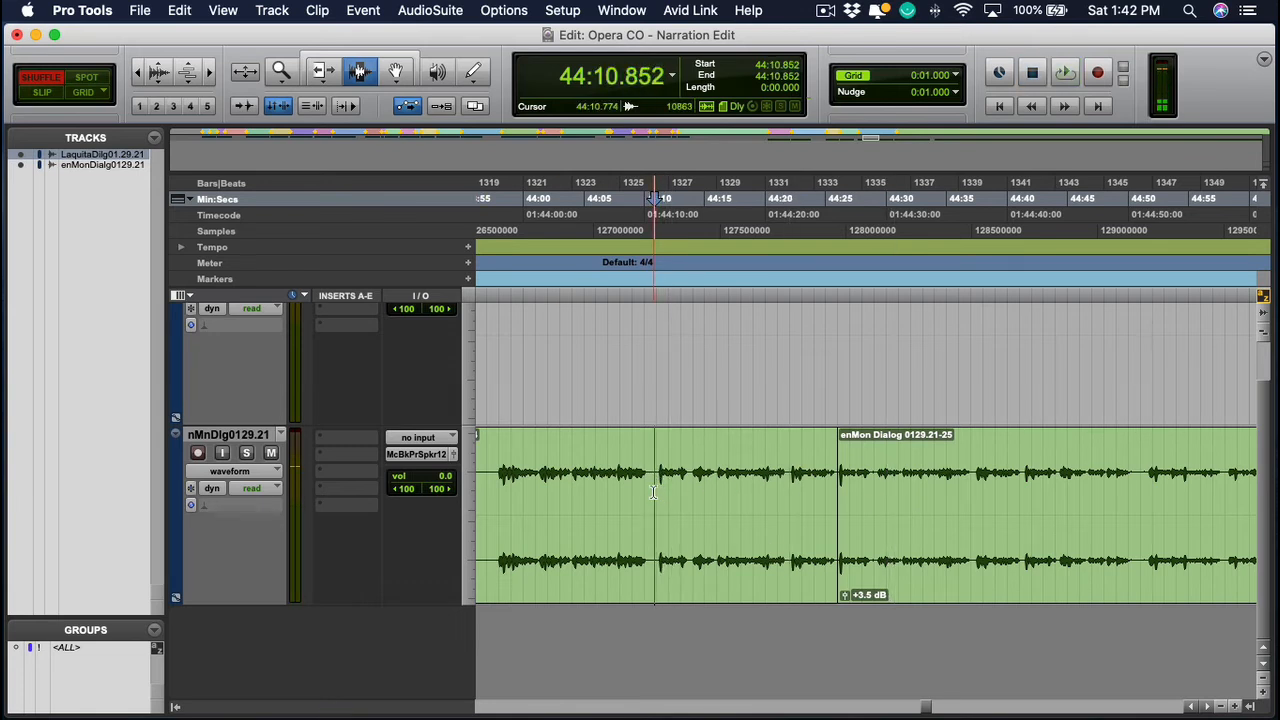
pyautogui.moveTo(652, 492); pyautogui.dragTo(838, 492)
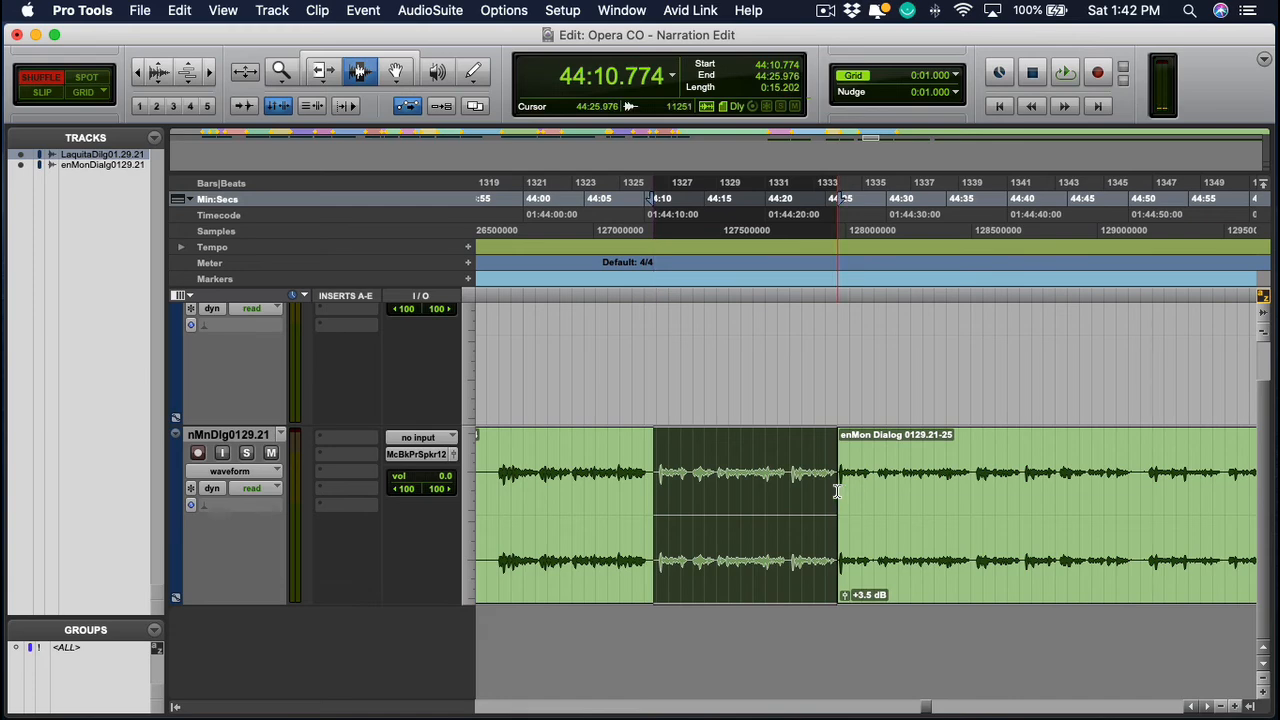
pyautogui.press('super+bracketright')
pyautogui.press('super+bracketright')
pyautogui.hscroll(12, 879, 500)
pyautogui.hscroll(-4, 879, 500)
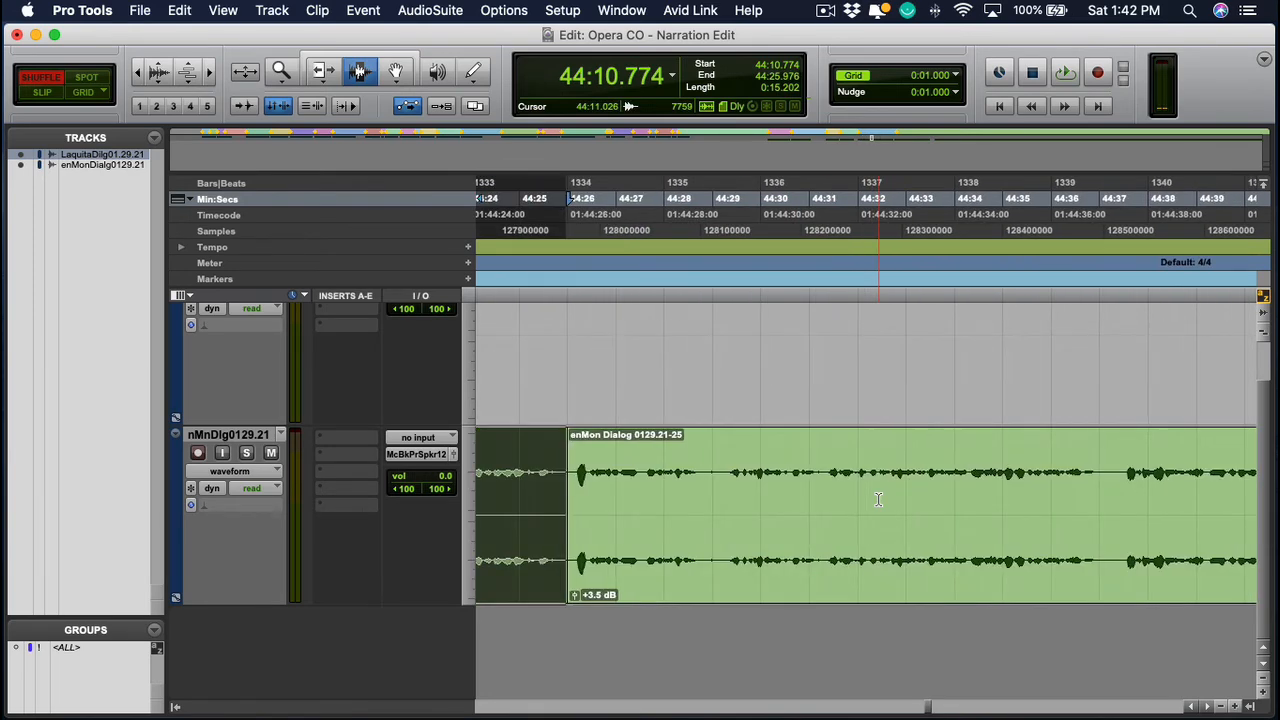
pyautogui.keyDown('shift'); pyautogui.click(751, 493); pyautogui.keyUp('shift')
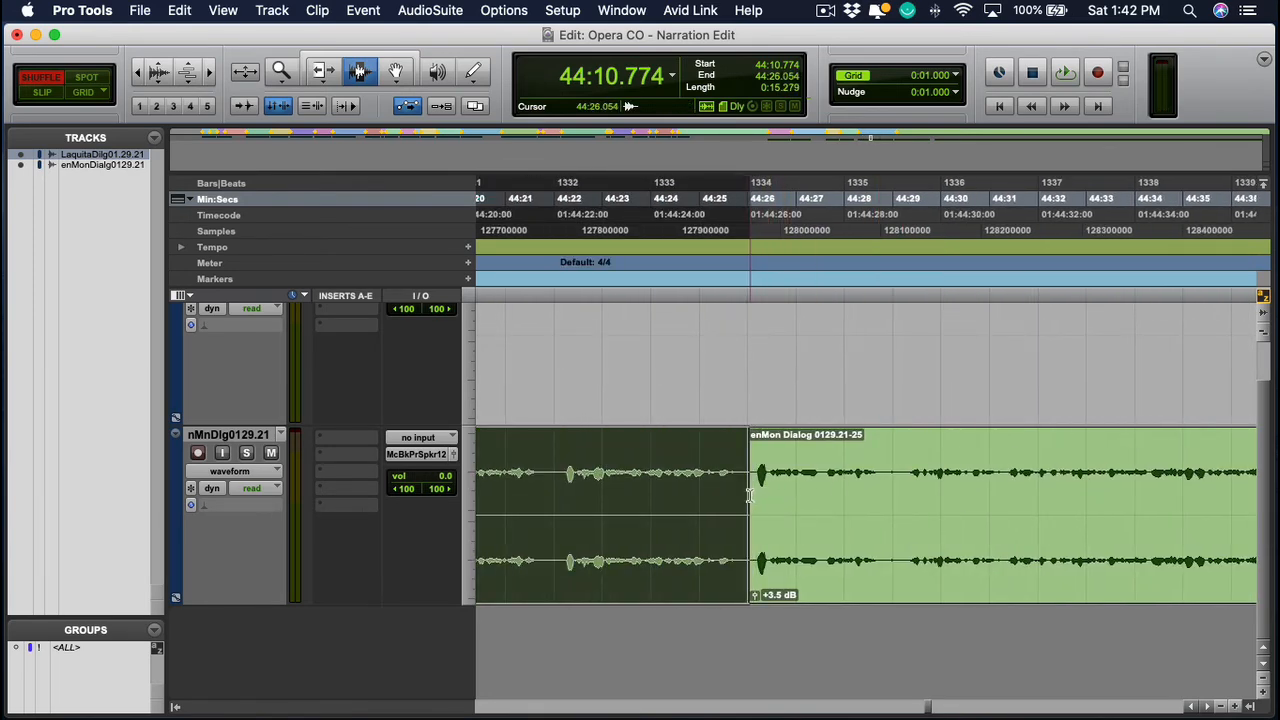
pyautogui.hscroll(-10, 749, 495)
pyautogui.press('super+bracketleft')
pyautogui.press('super+bracketleft')
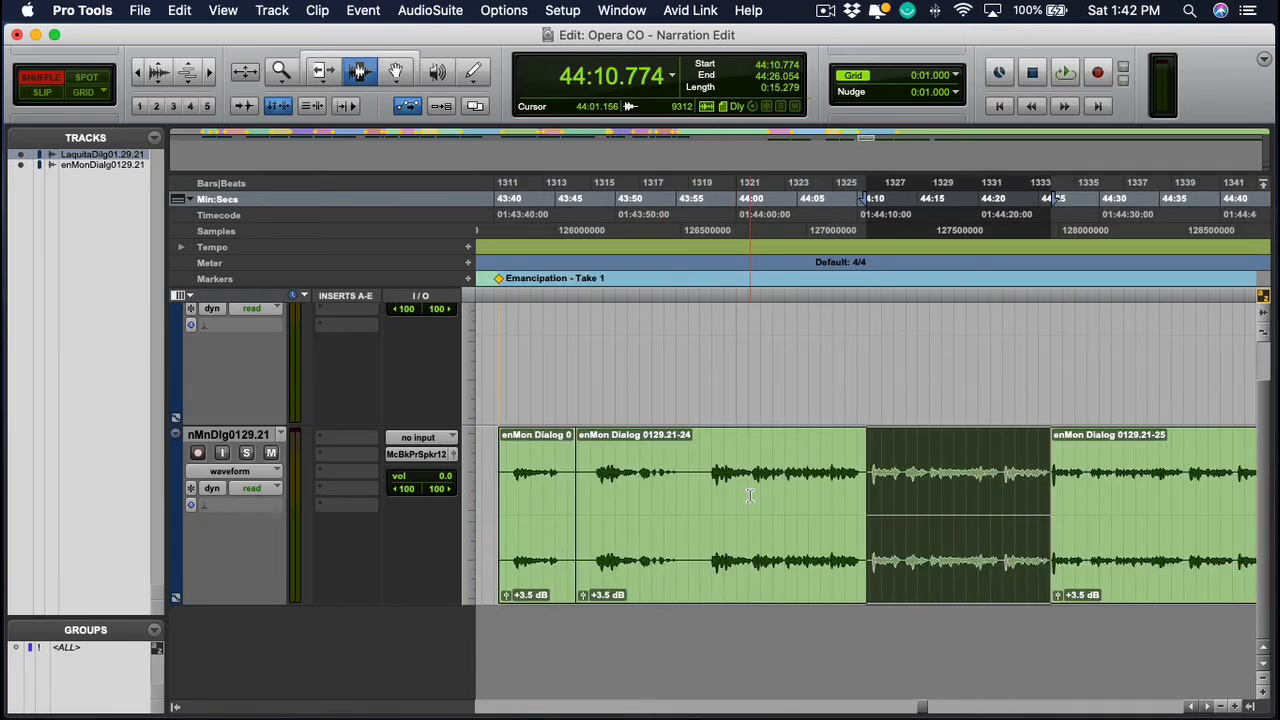
pyautogui.press('Delete')
# Play the join between clips enMon Dialog 0129.21-24 and 0129.21-25 from 44:07.749
pyautogui.click(838, 492)
pyautogui.click(820, 492)
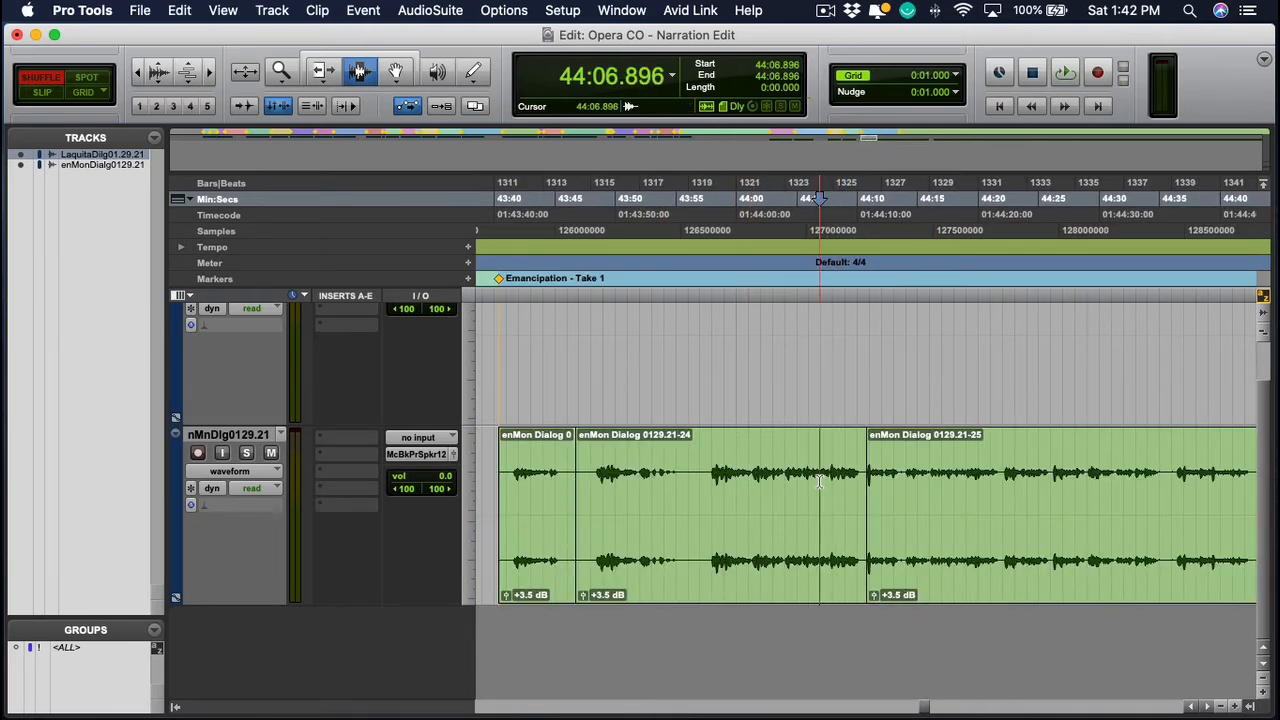
pyautogui.click(825, 485)
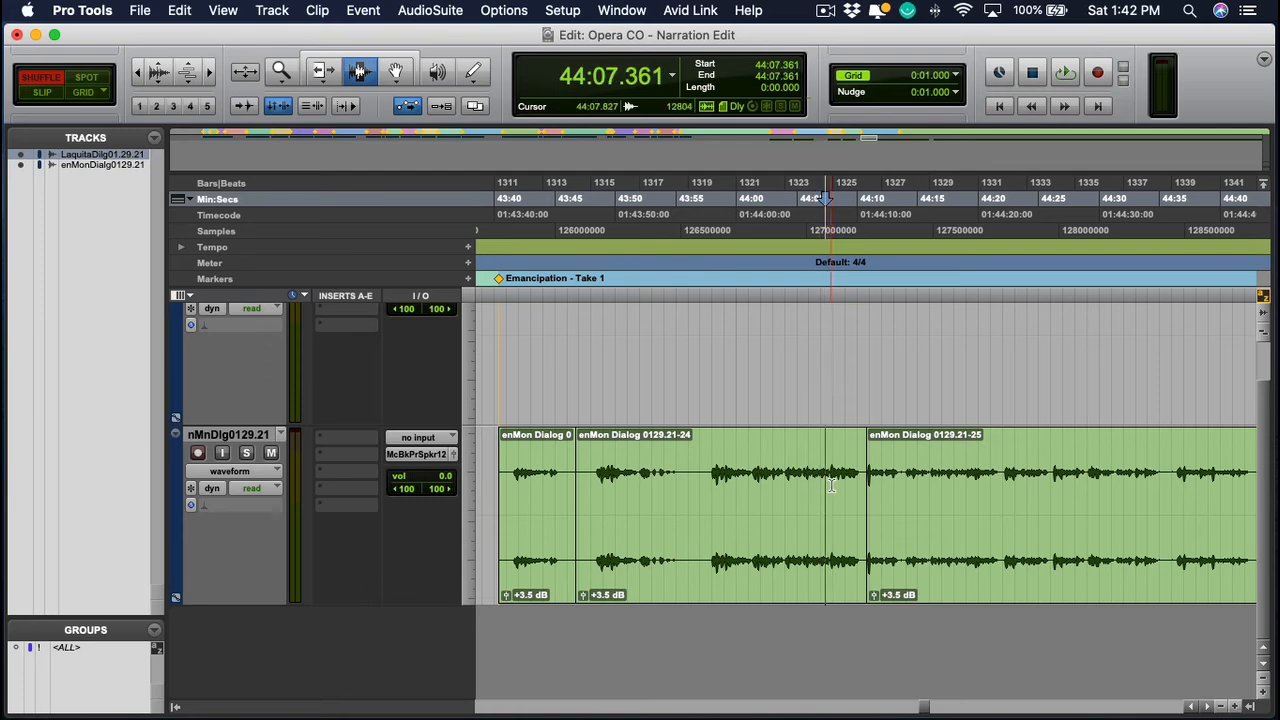
pyautogui.click(830, 482)
pyautogui.press('space')
pyautogui.press('super+bracketright')
pyautogui.press('super+bracketright')
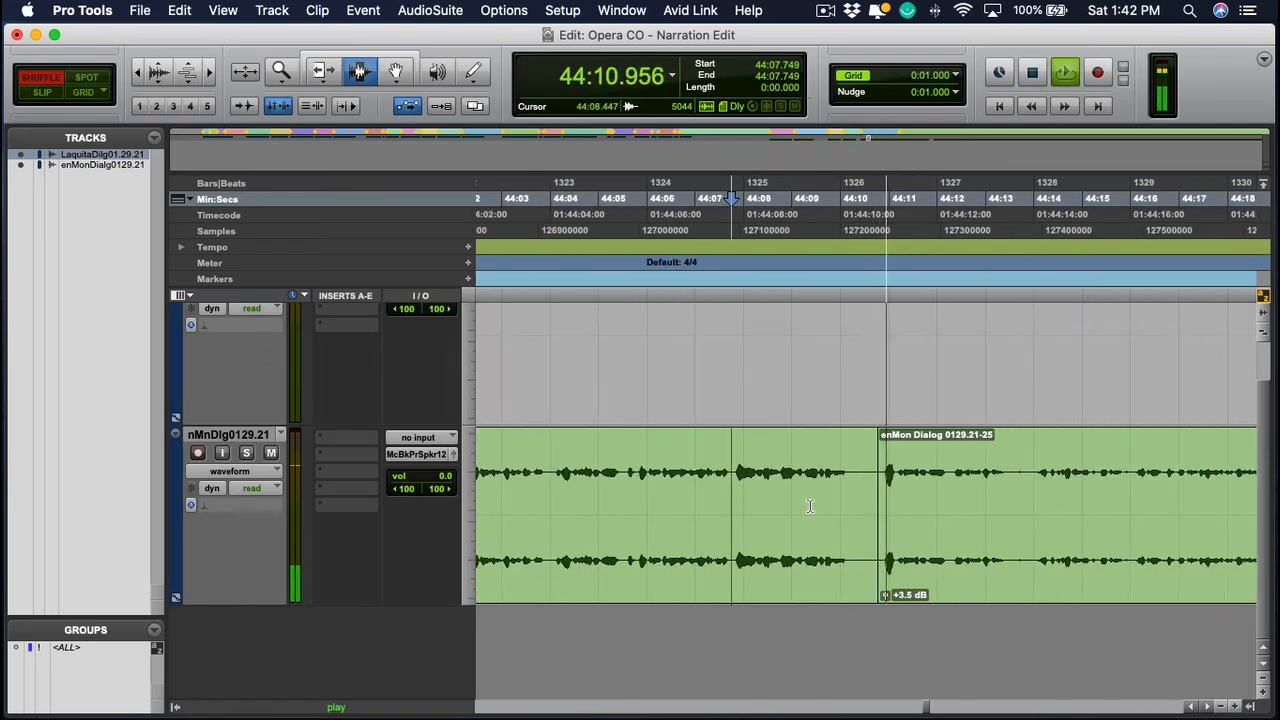
pyautogui.press('space')
# Delete the short pause just before clip enMon Dialog 0129.21-25 and play the tightened join from 44:07.788
pyautogui.moveTo(764, 485); pyautogui.dragTo(790, 485)
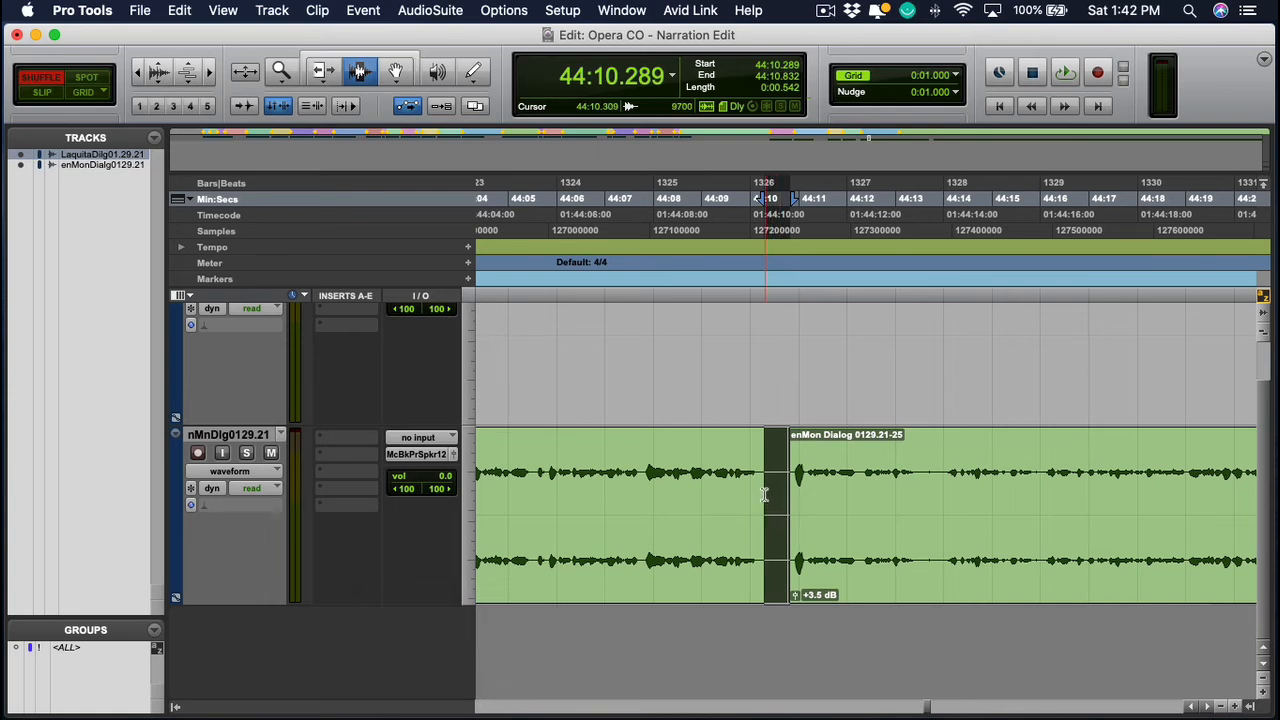
pyautogui.press('Delete')
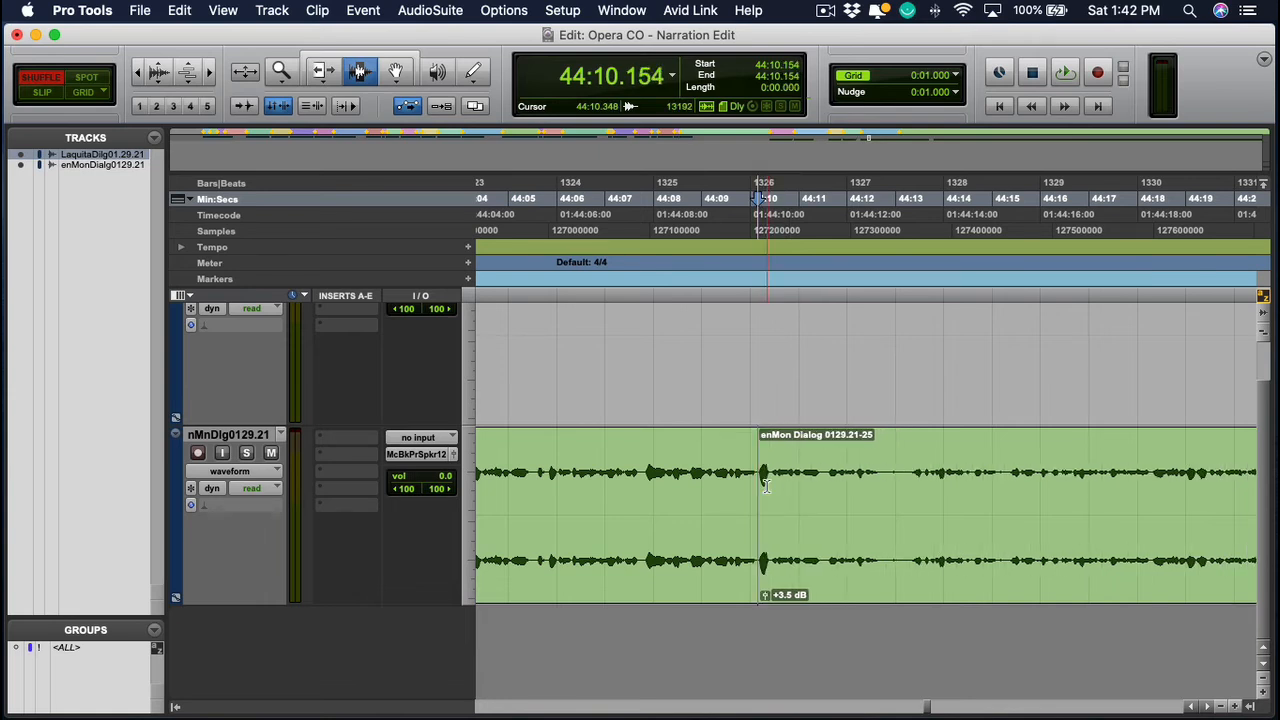
pyautogui.click(643, 492)
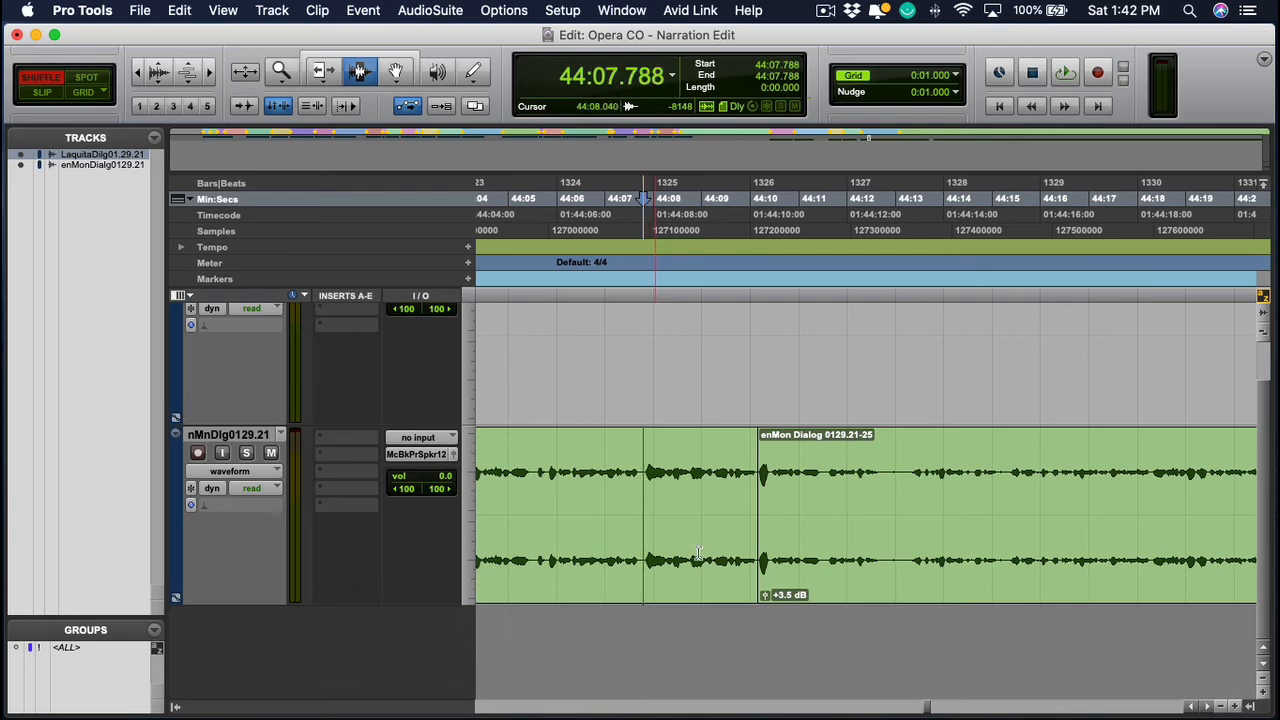
pyautogui.press('space')
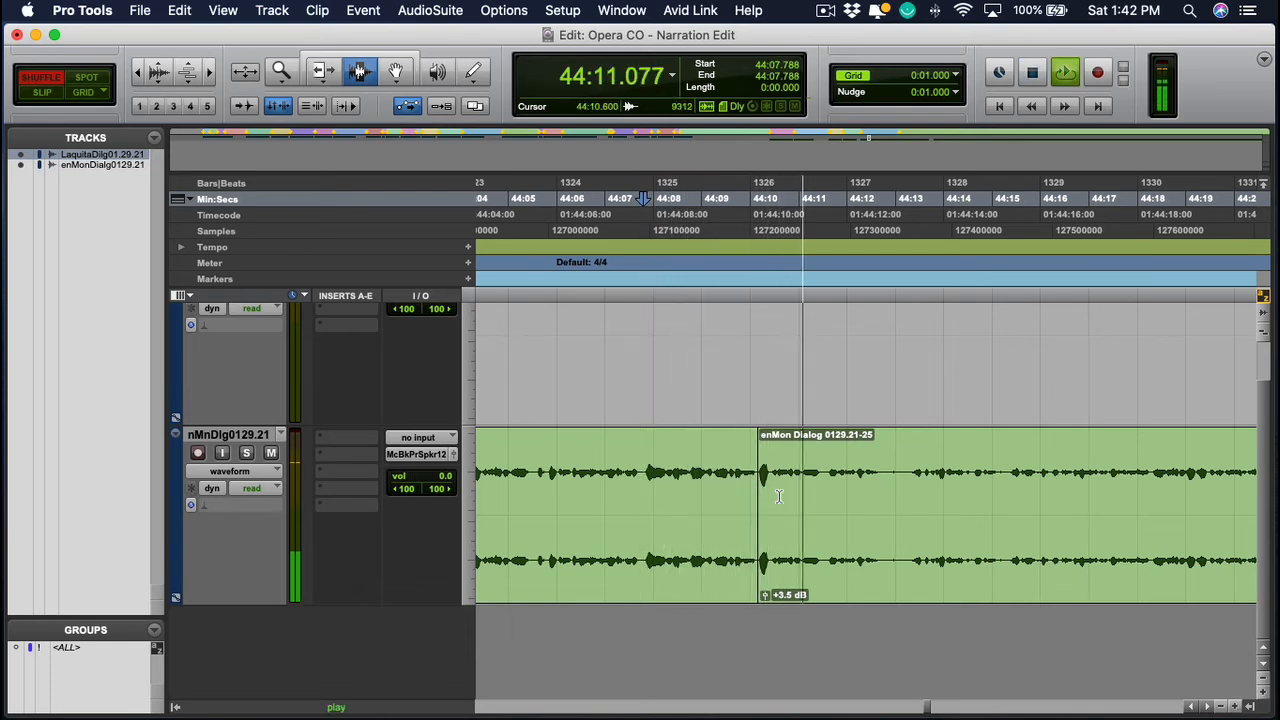
pyautogui.press('space')
# Save the session and undo the removal of the pause before clip enMon Dialog 0129.21-25
pyautogui.press('super+s')
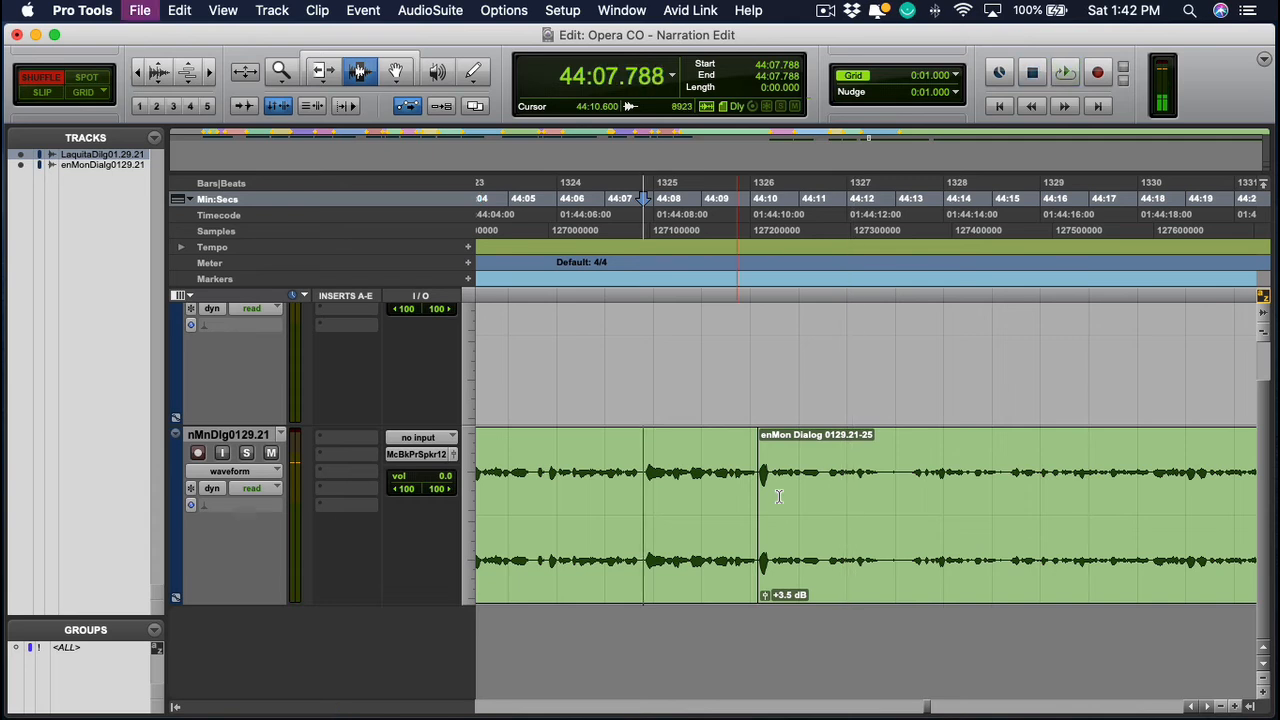
pyautogui.press('super+z')
pyautogui.press('super+z')
# Delete the section from 44:13.877 to 44:15.971 inside clip enMon Dialog 0129.21-25
pyautogui.click(779, 496)
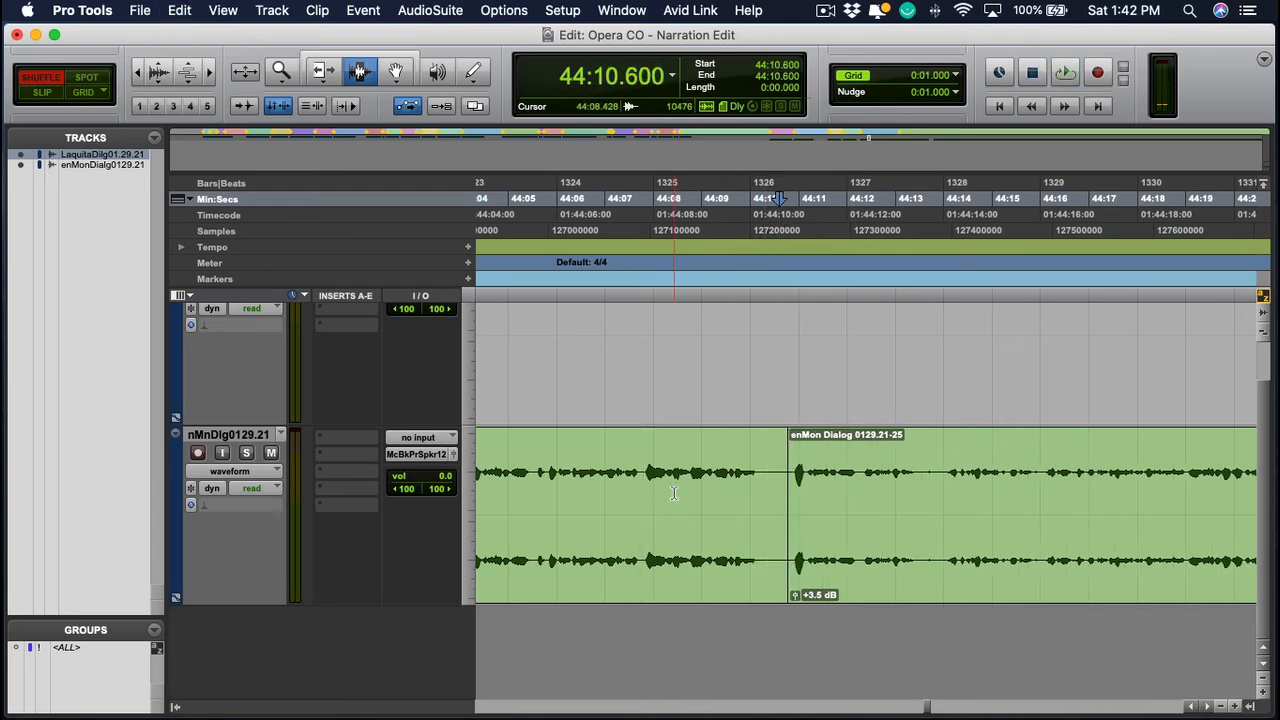
pyautogui.click(675, 490)
pyautogui.click(641, 491)
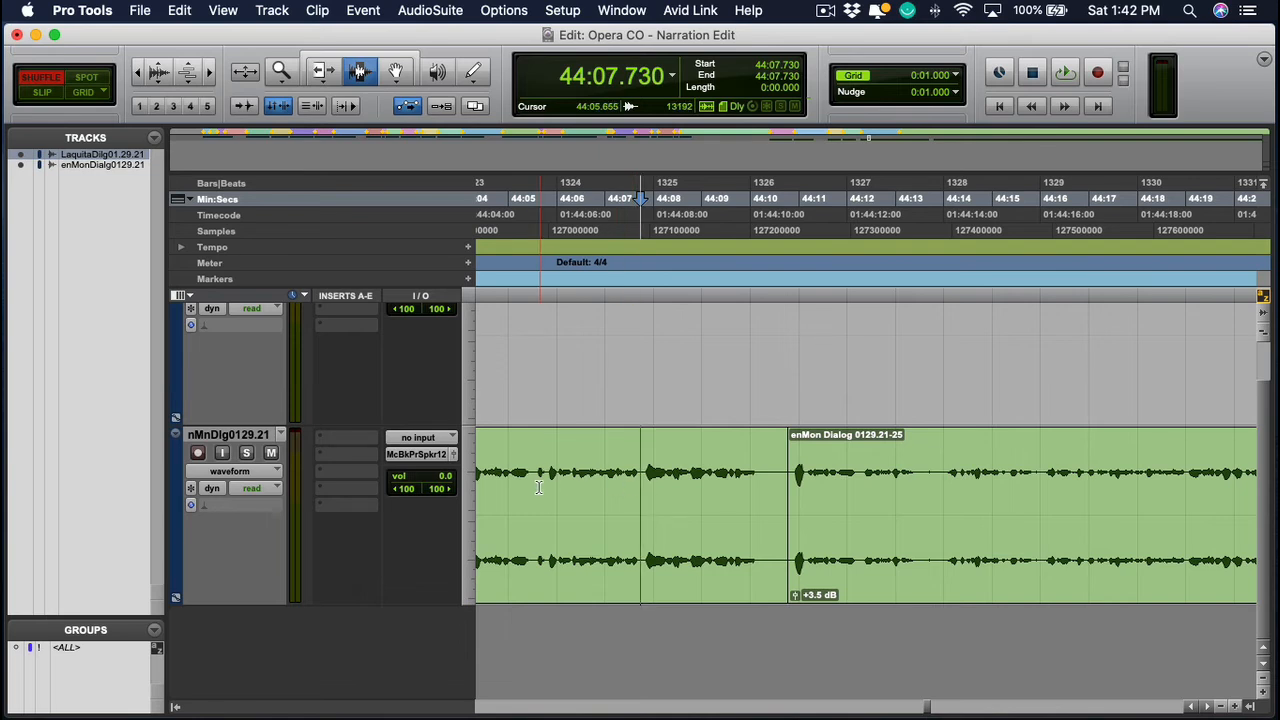
pyautogui.press('r')
pyautogui.press('r')
pyautogui.hscroll(1, 769, 502)
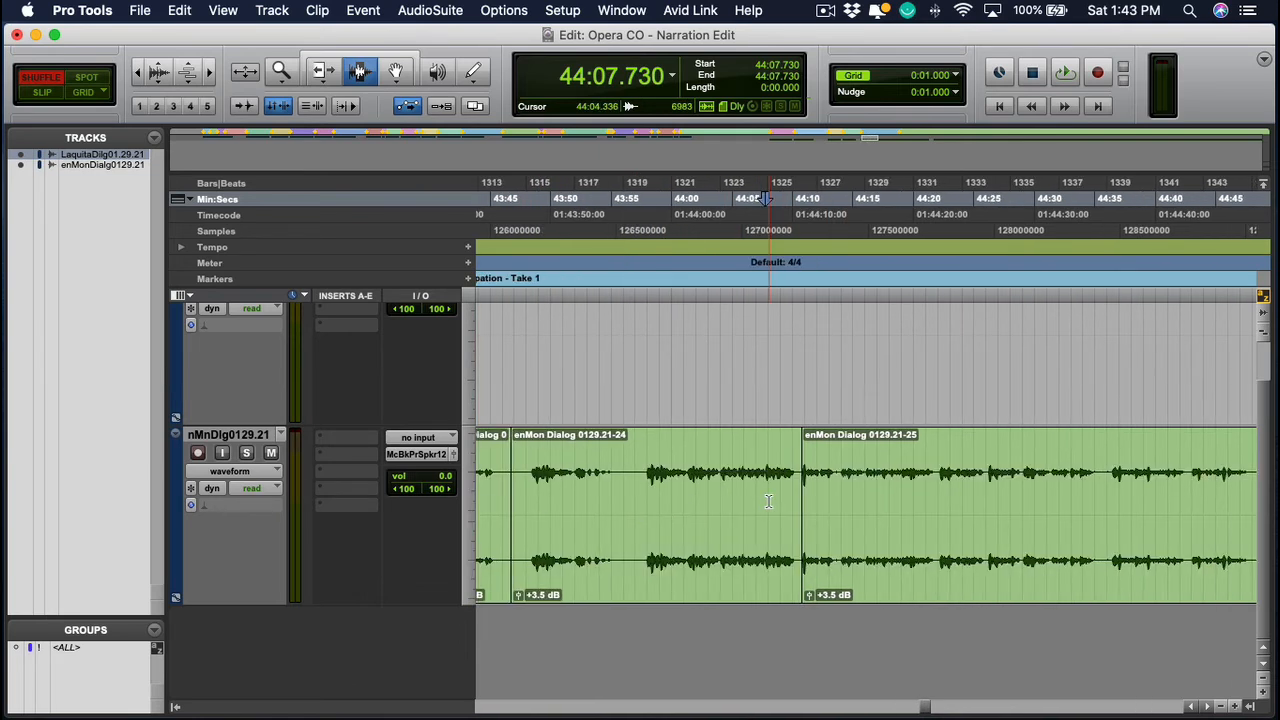
pyautogui.moveTo(839, 485); pyautogui.dragTo(864, 488)
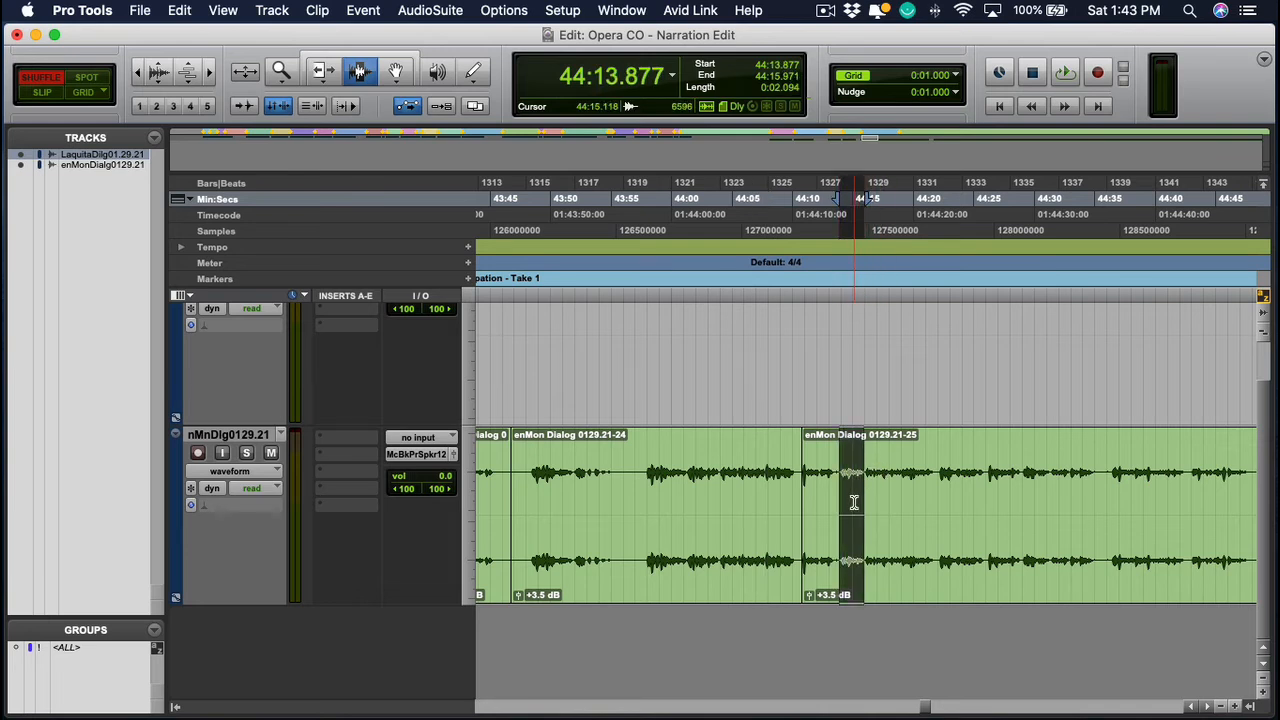
pyautogui.press('Delete')
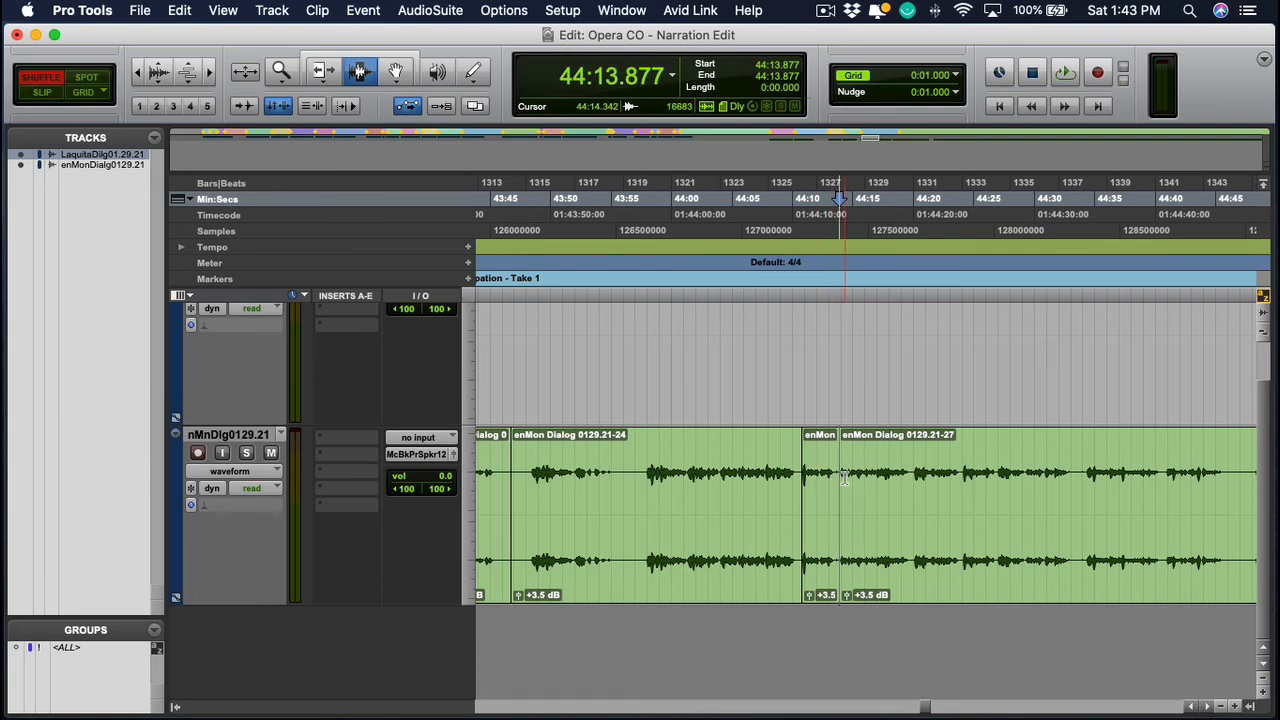
# Undo the last section deletion inside clip enMon Dialog 0129.21-25 after inspecting the join near 44:13.877
pyautogui.click(808, 483)
pyautogui.click(840, 482)
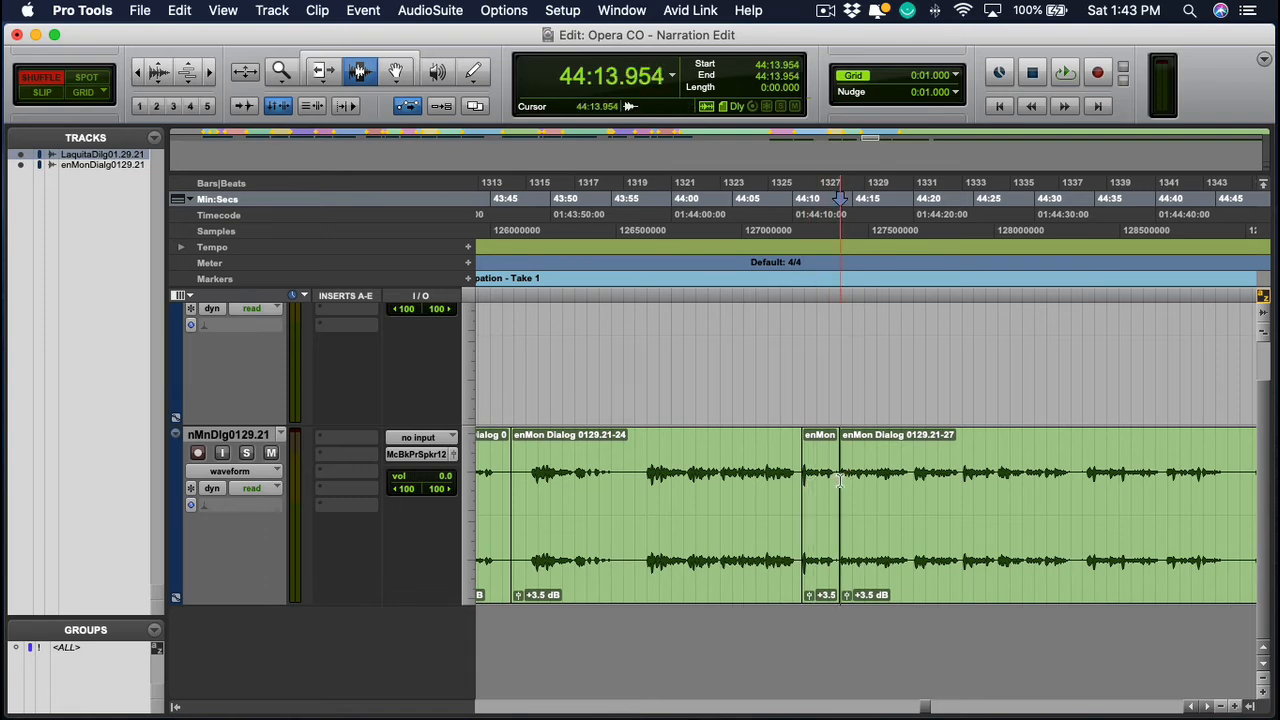
pyautogui.click(859, 491)
pyautogui.press('t')
pyautogui.press('t')
pyautogui.press('t')
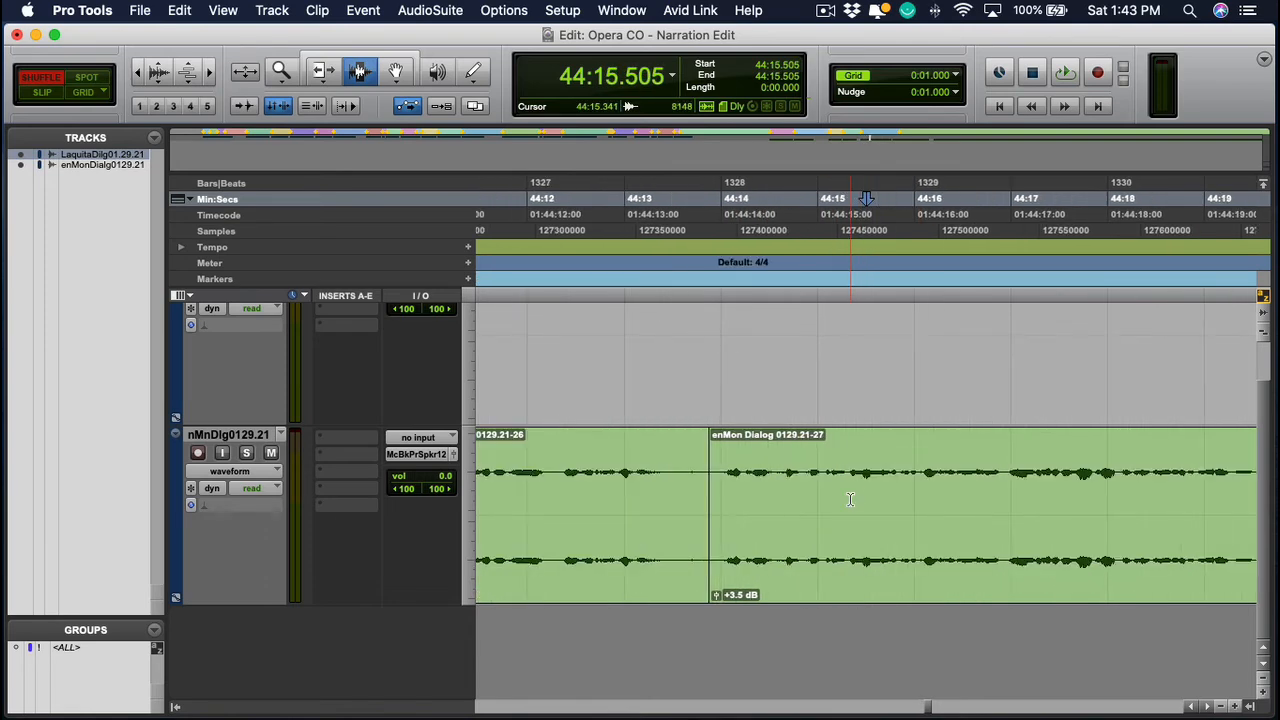
pyautogui.click(697, 480)
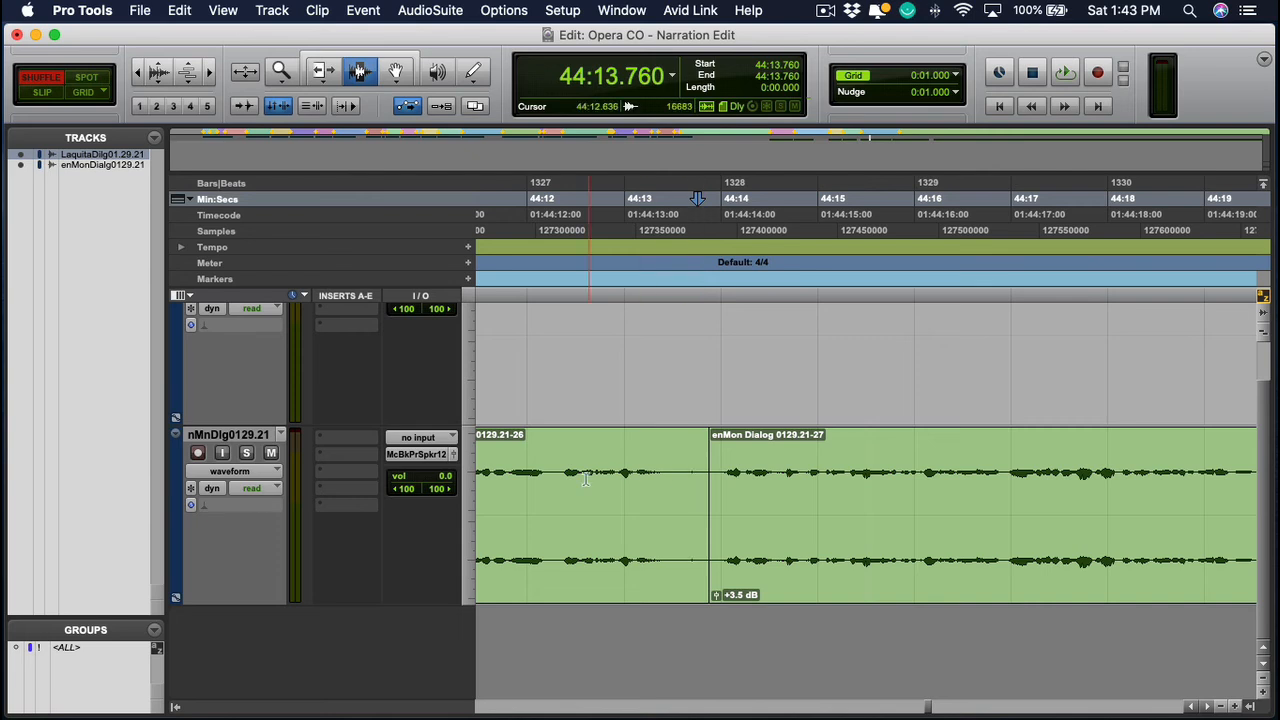
pyautogui.press('super+z')
pyautogui.click(712, 498)
pyautogui.hscroll(-5, 712, 498)
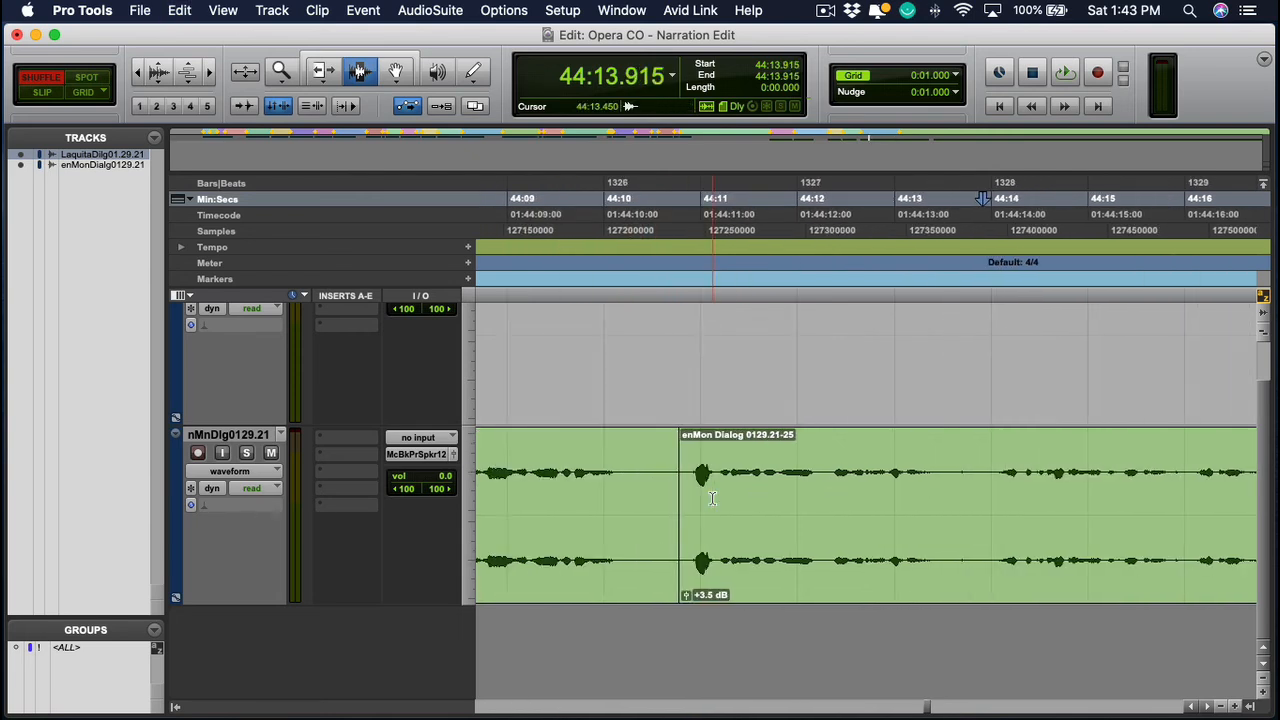
# Select the whole clip enMon Dialog 0129.21-25 and nudge it forward by 1 second to start at 44:11.774
pyautogui.click(713, 495)
pyautogui.moveTo(672, 487); pyautogui.dragTo(738, 492)
pyautogui.click(734, 495)
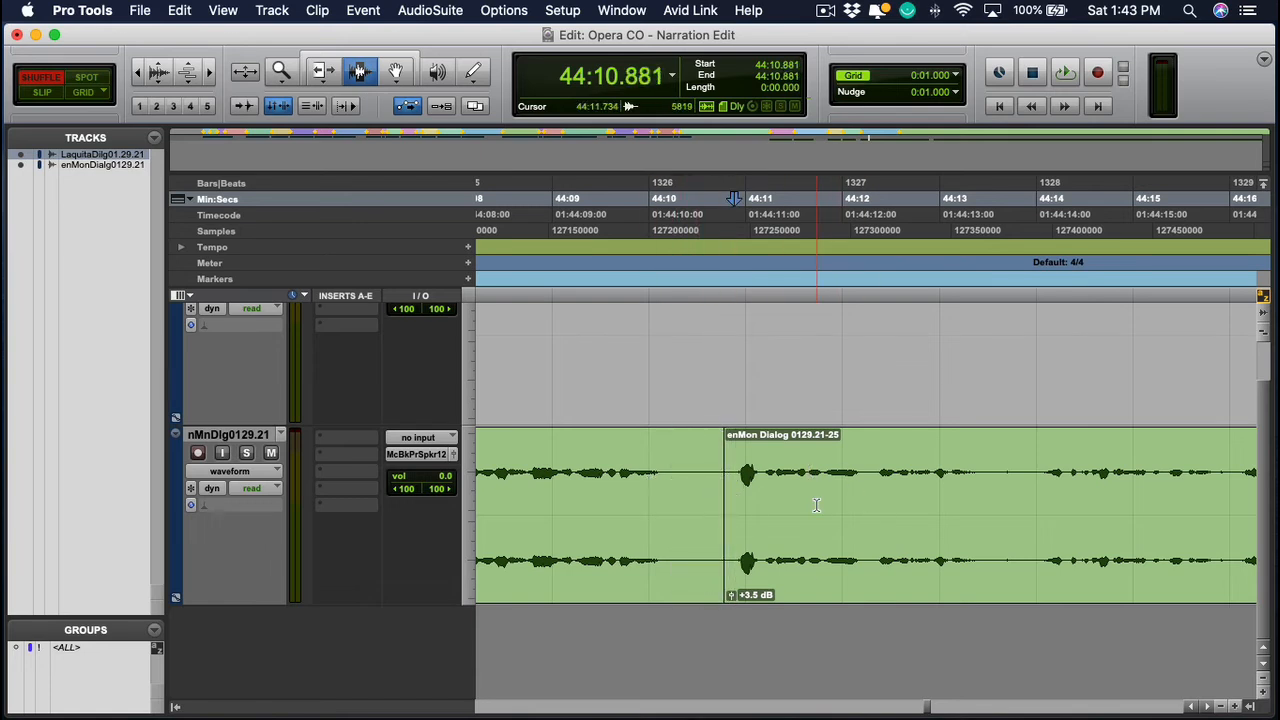
pyautogui.doubleClick(857, 503)
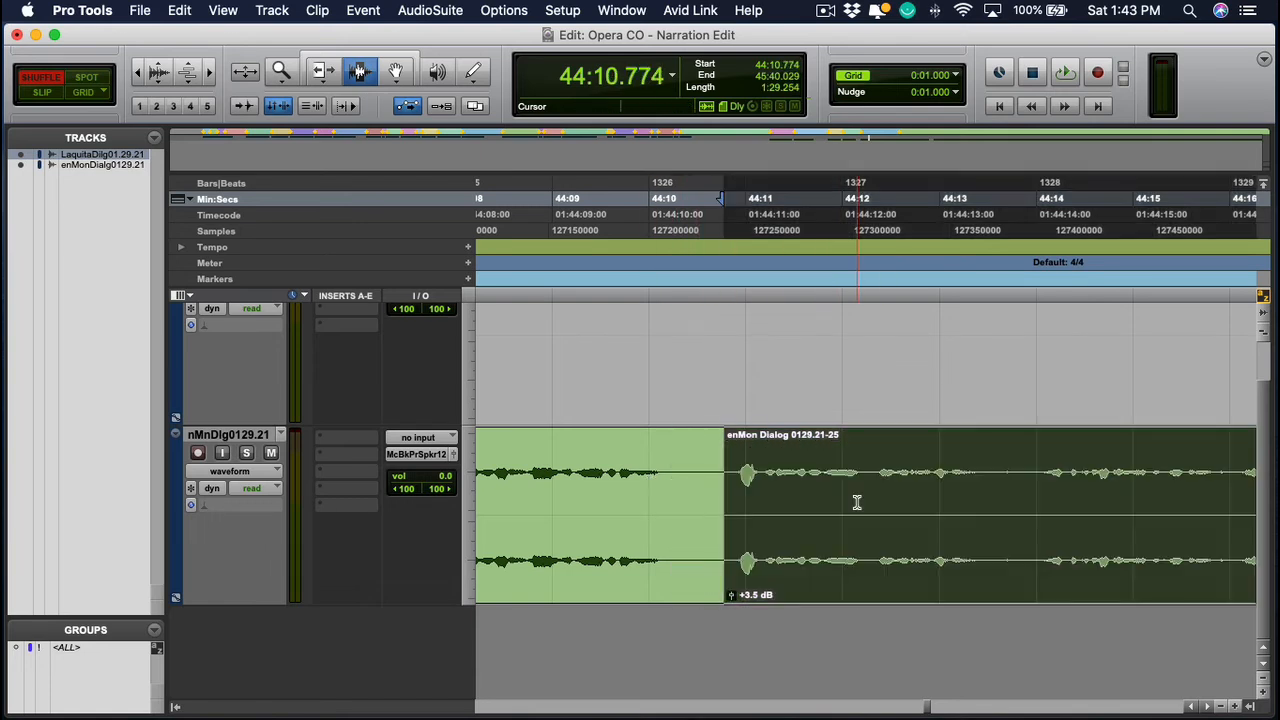
pyautogui.press('KP_Add')
pyautogui.press('KP_Subtract')
pyautogui.press('KP_Add')
pyautogui.press('KP_Subtract')
pyautogui.press('KP_Add')
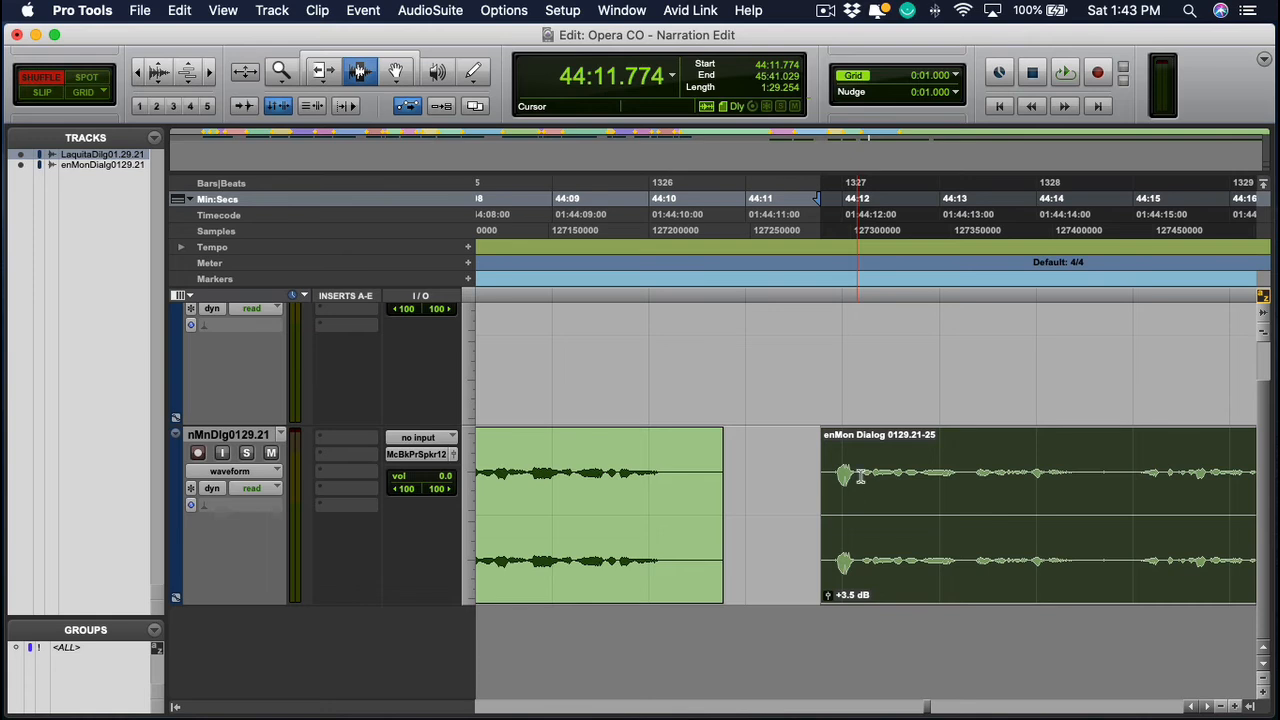
# Set the nudge value to 100 msec and nudge clip enMon Dialog 0129.21-25 forward to 44:12.274
pyautogui.scroll(2, 860, 477)
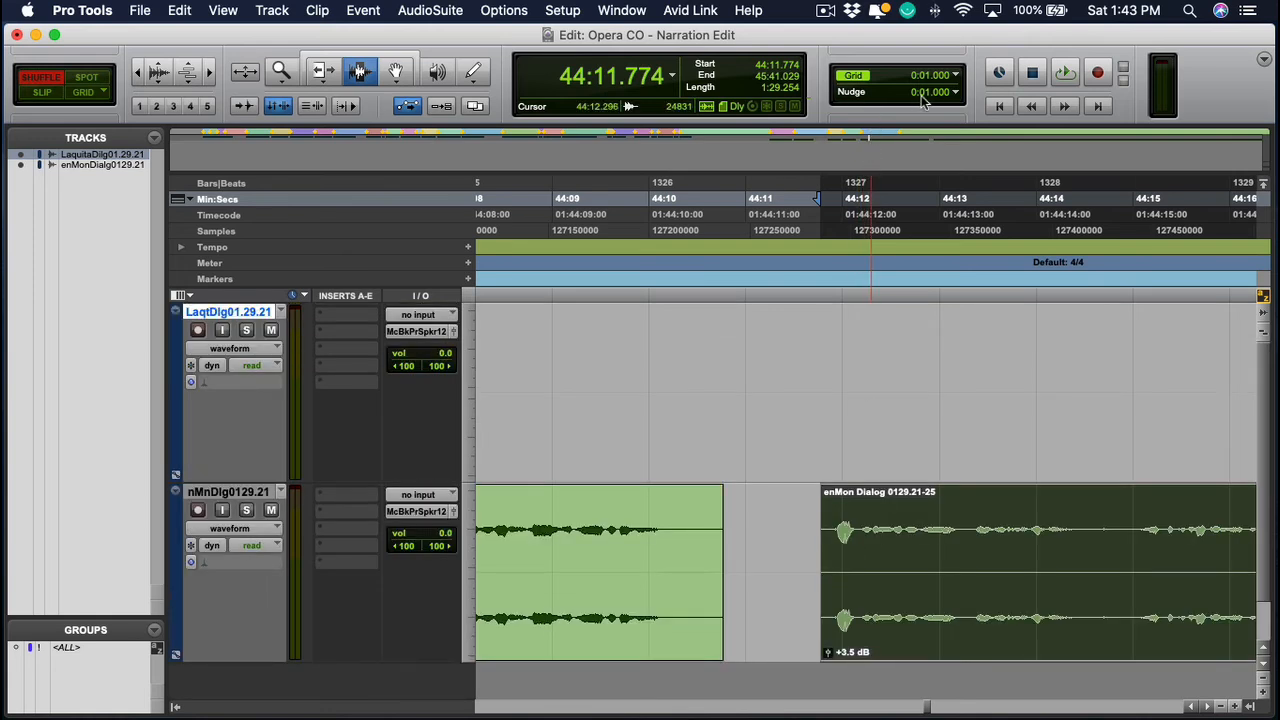
pyautogui.click(956, 93)
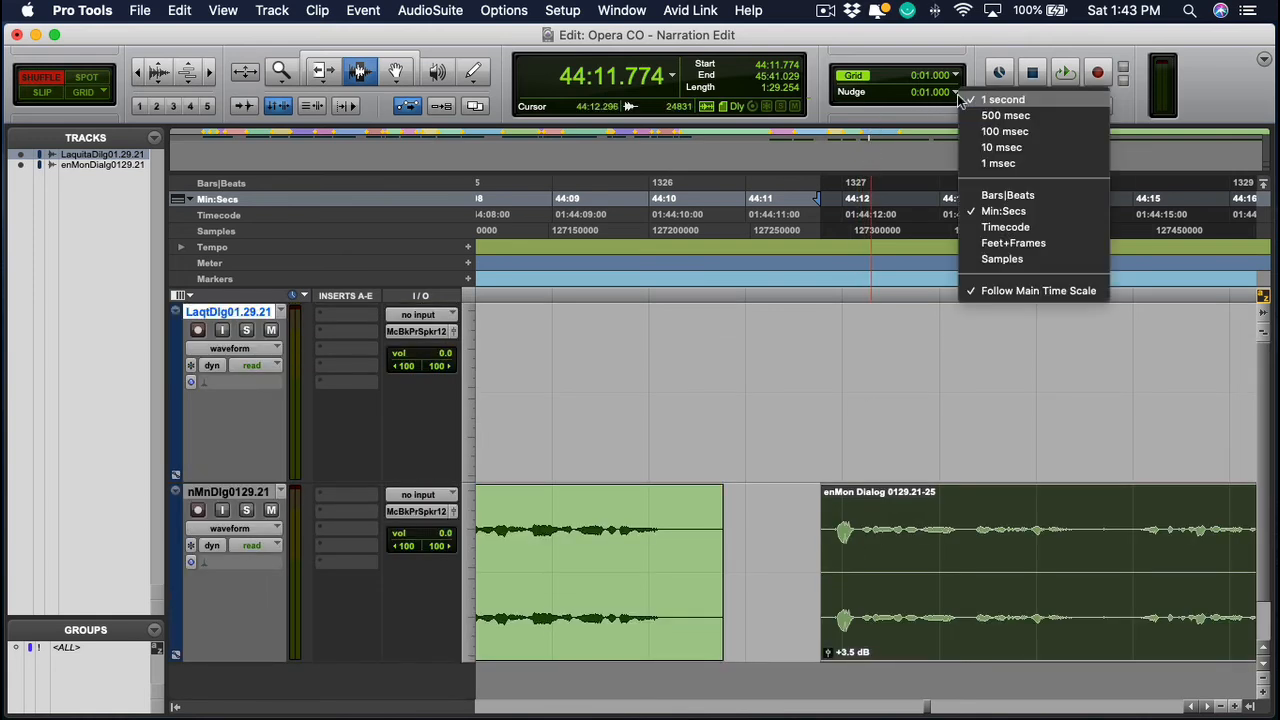
pyautogui.click(1003, 131)
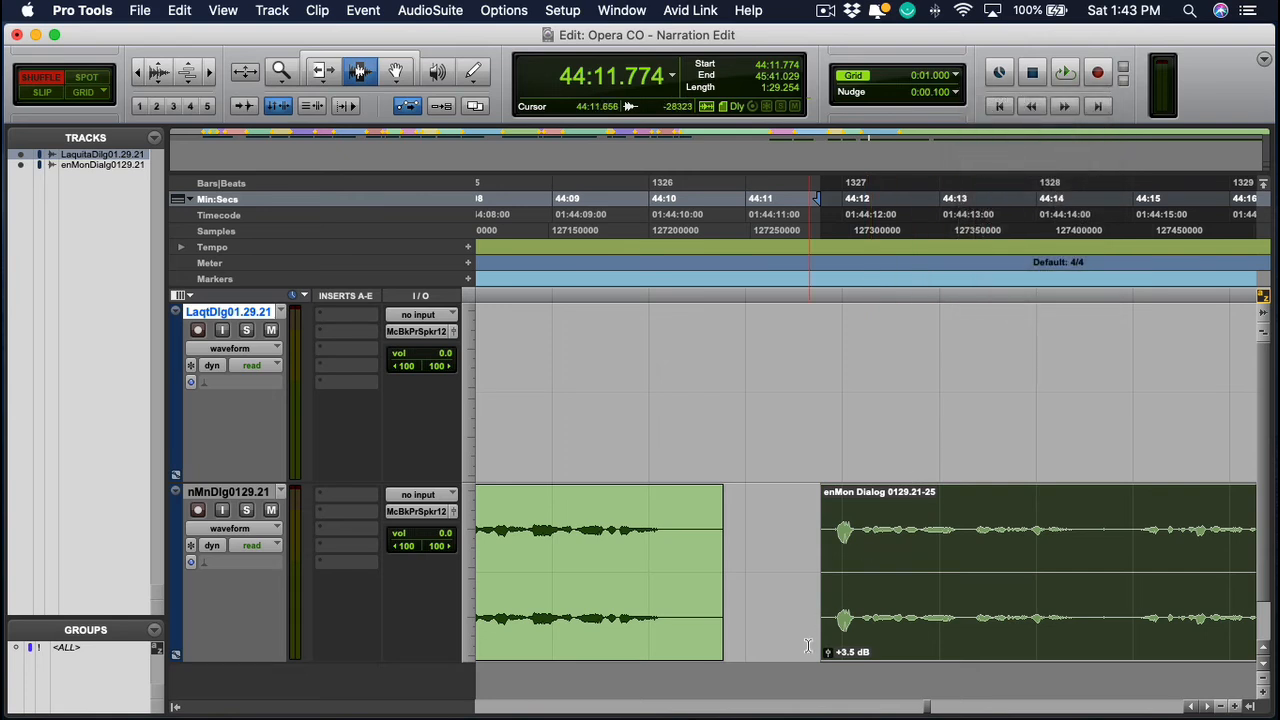
pyautogui.press('+')
pyautogui.press('+')
pyautogui.press('+')
pyautogui.press('+')
pyautogui.press('+')
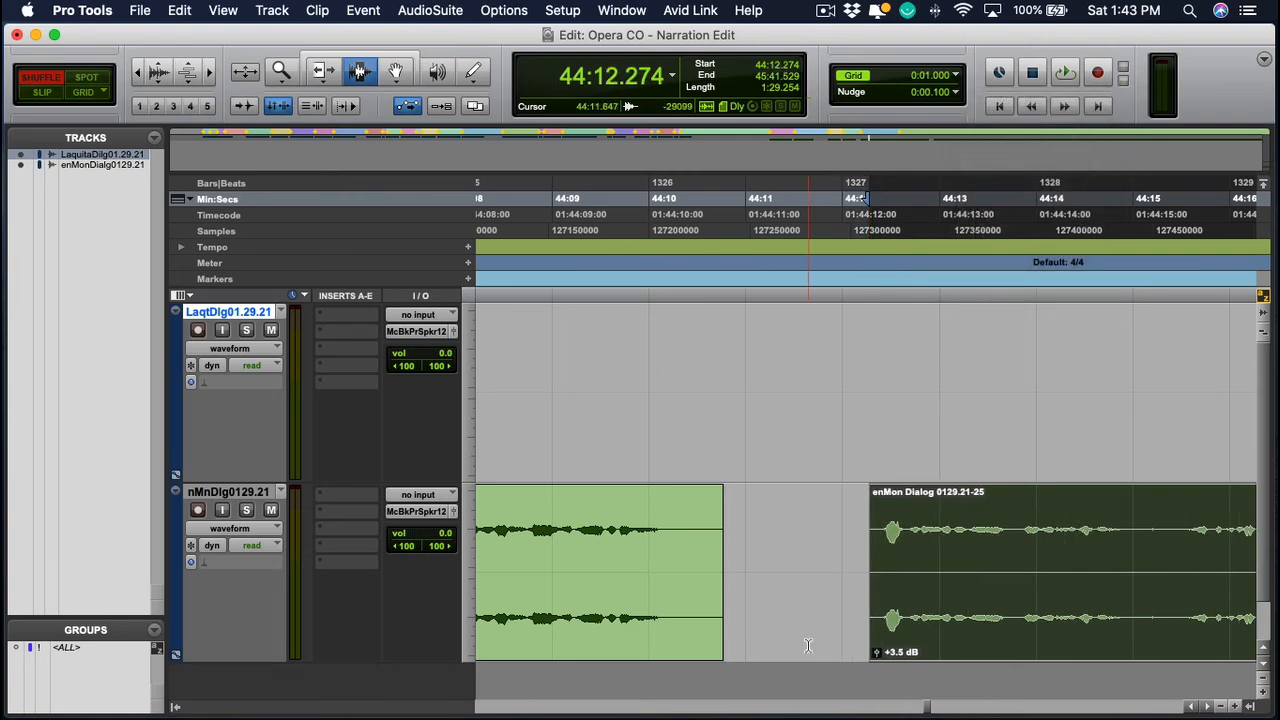
# Nudge clip enMon Dialog 0129.21-25 back over the end of the preceding clip, settling its start at 44:10.474
pyautogui.press('-')
pyautogui.press('-')
pyautogui.press('-')
pyautogui.press('-')
pyautogui.press('-')
pyautogui.press('-')
pyautogui.press('-')
pyautogui.press('-')
pyautogui.press('-')
pyautogui.press('-')
pyautogui.press('-')
pyautogui.press('-')
pyautogui.press('-')
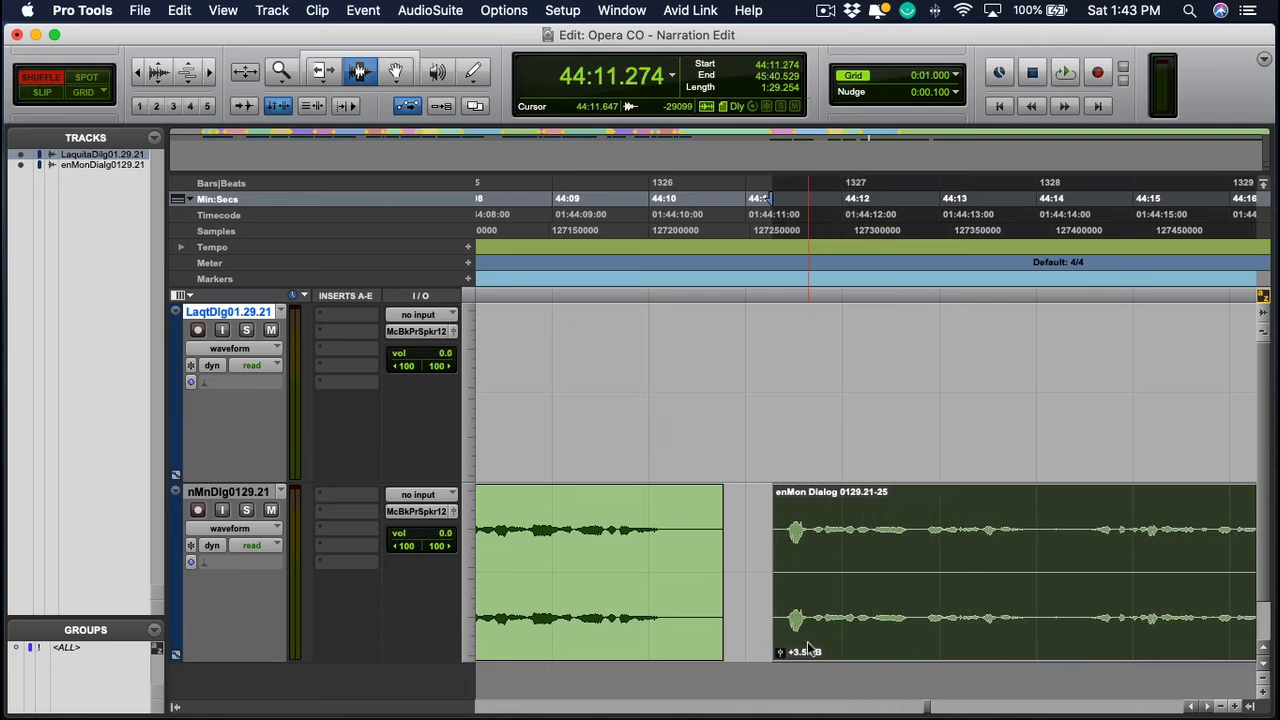
pyautogui.press('-')
pyautogui.press('-')
pyautogui.press('-')
pyautogui.press('-')
pyautogui.press('-')
pyautogui.press('-')
pyautogui.press('-')
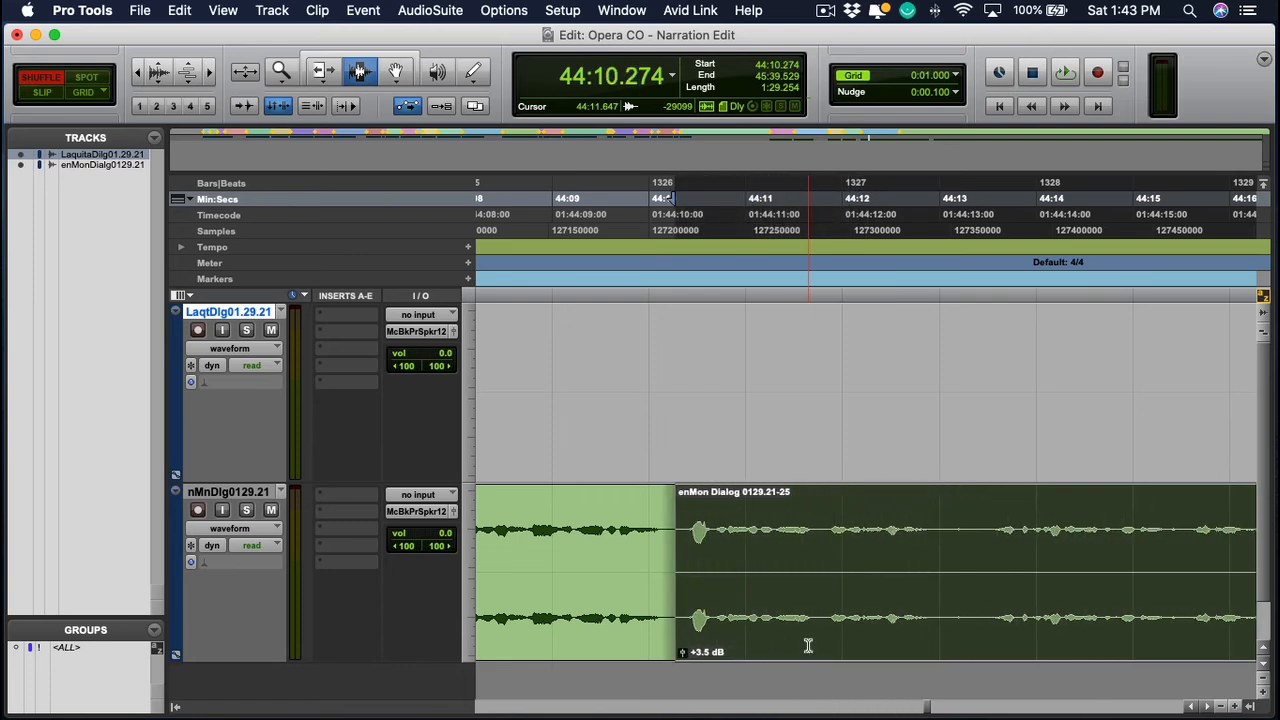
pyautogui.press('+')
pyautogui.press('+')
# Play the join into clip enMon Dialog 0129.21-25 from 44:09.446
pyautogui.click(594, 584)
pyautogui.press('space')
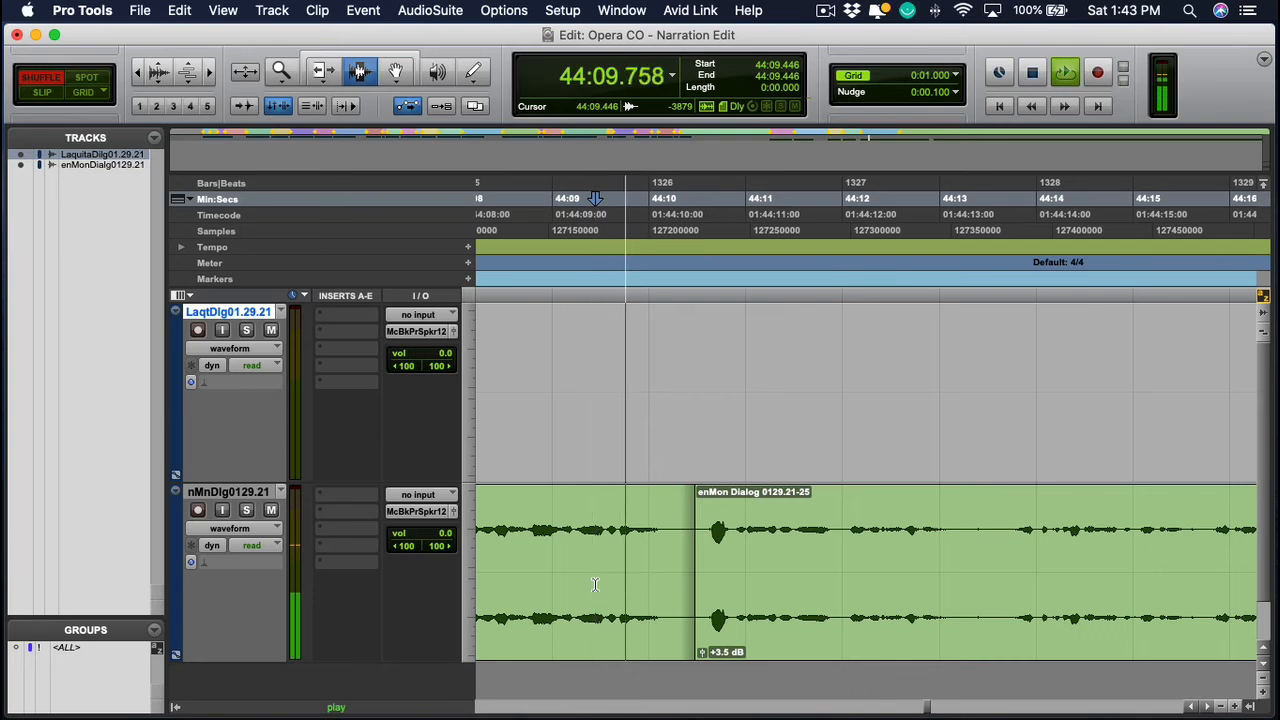
pyautogui.press('space')
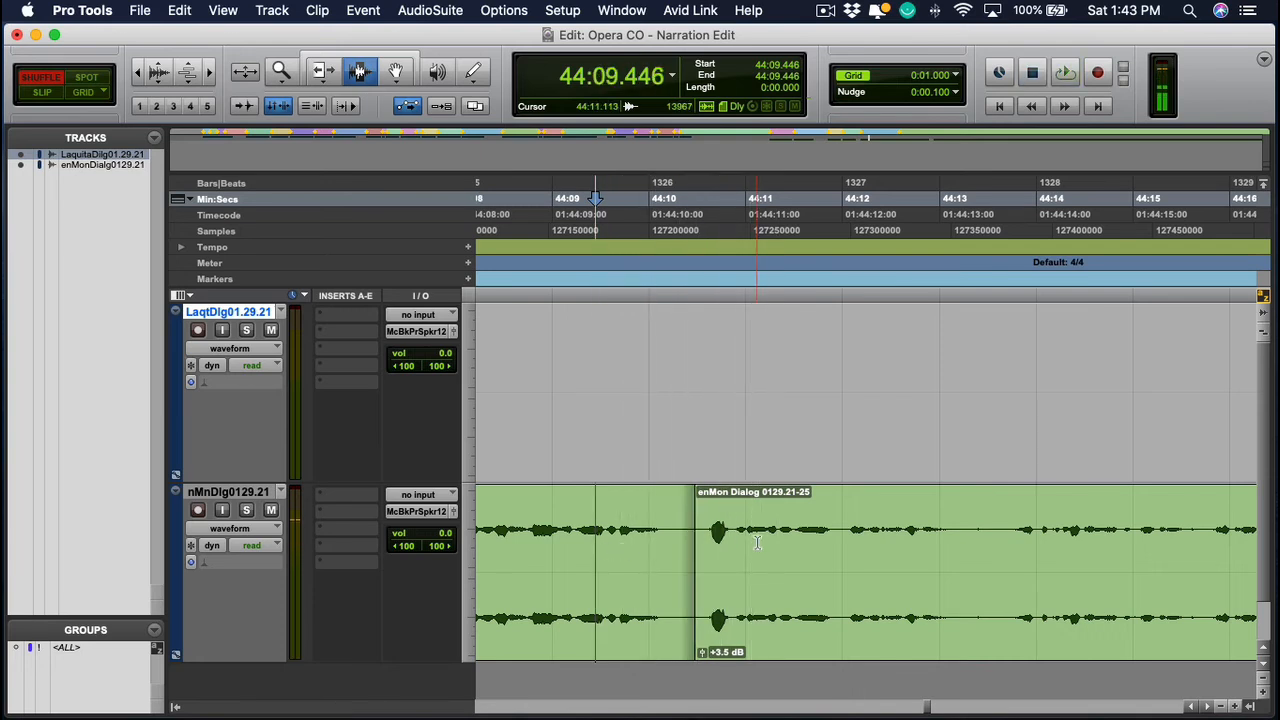
# Nudge clip enMon Dialog 0129.21-25 forward by 100 msec to 44:10.574 and play the join from 44:09.339
pyautogui.doubleClick(757, 541)
pyautogui.press('+')
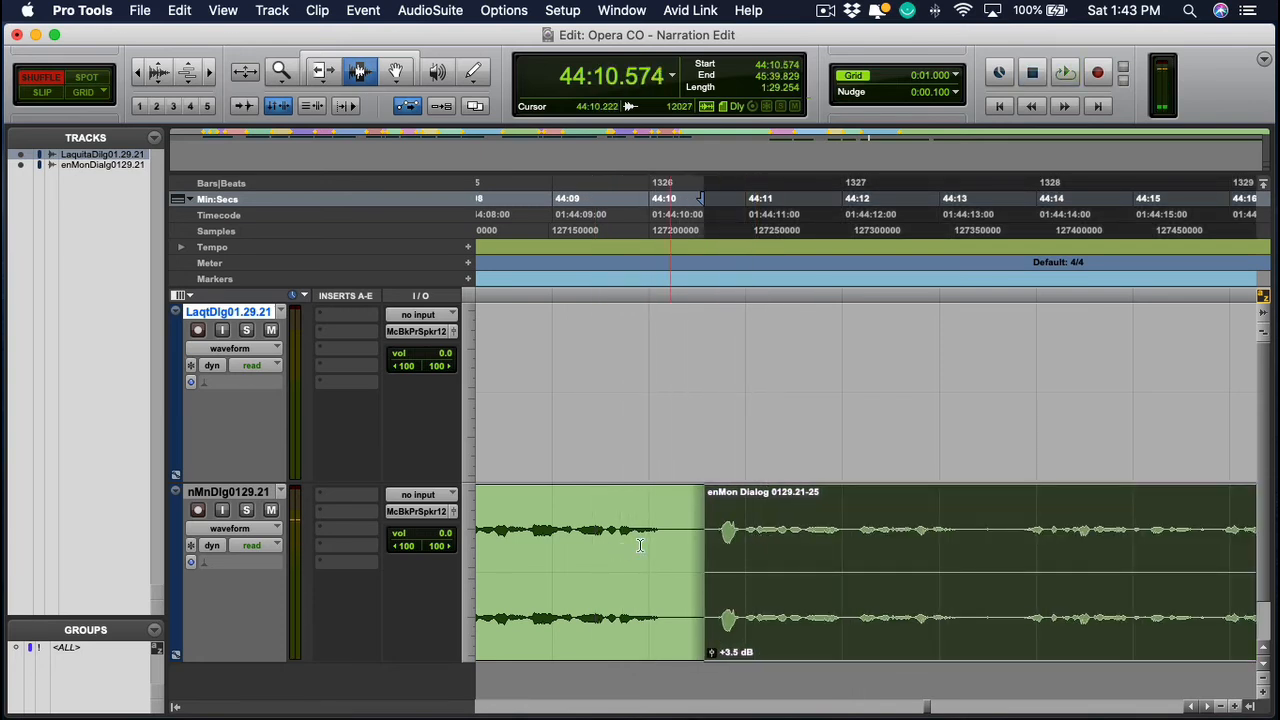
pyautogui.click(585, 557)
pyautogui.press('space')
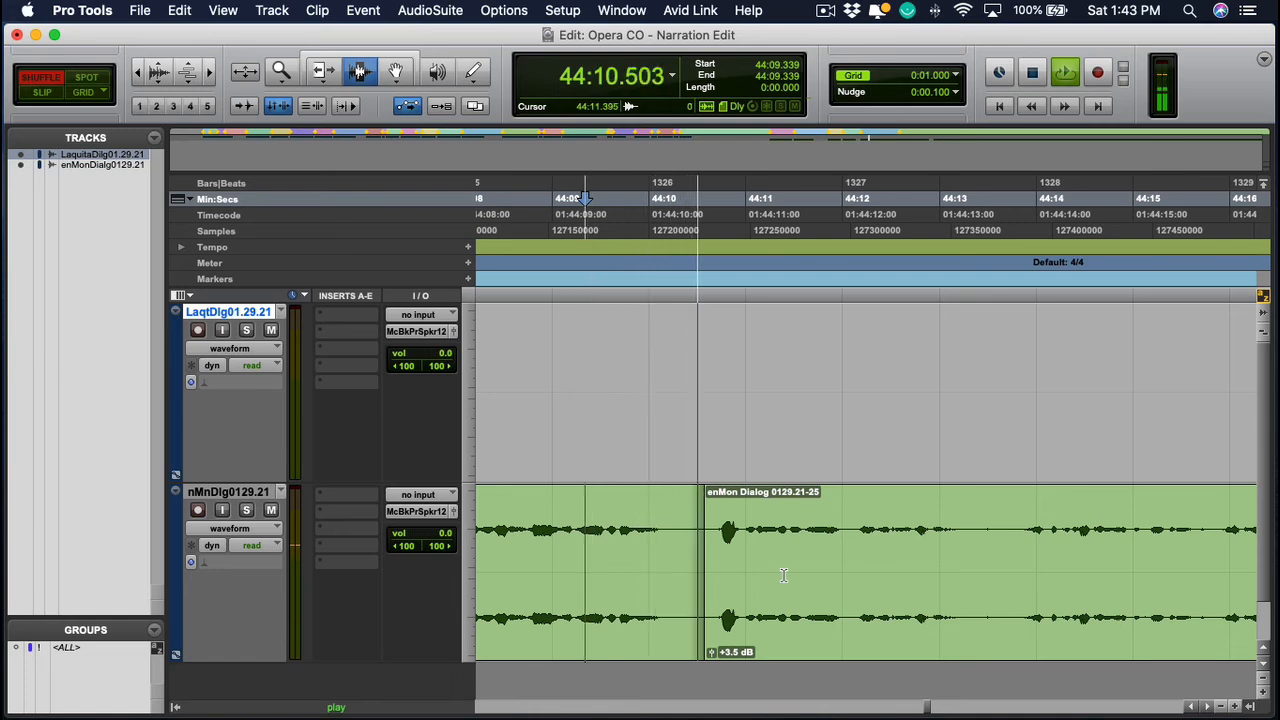
pyautogui.press('space')
# Nudge clip enMon Dialog 0129.21-25 back and forth in 100 msec increments, ending with its start at 44:10.474
pyautogui.doubleClick(783, 575)
pyautogui.press('+')
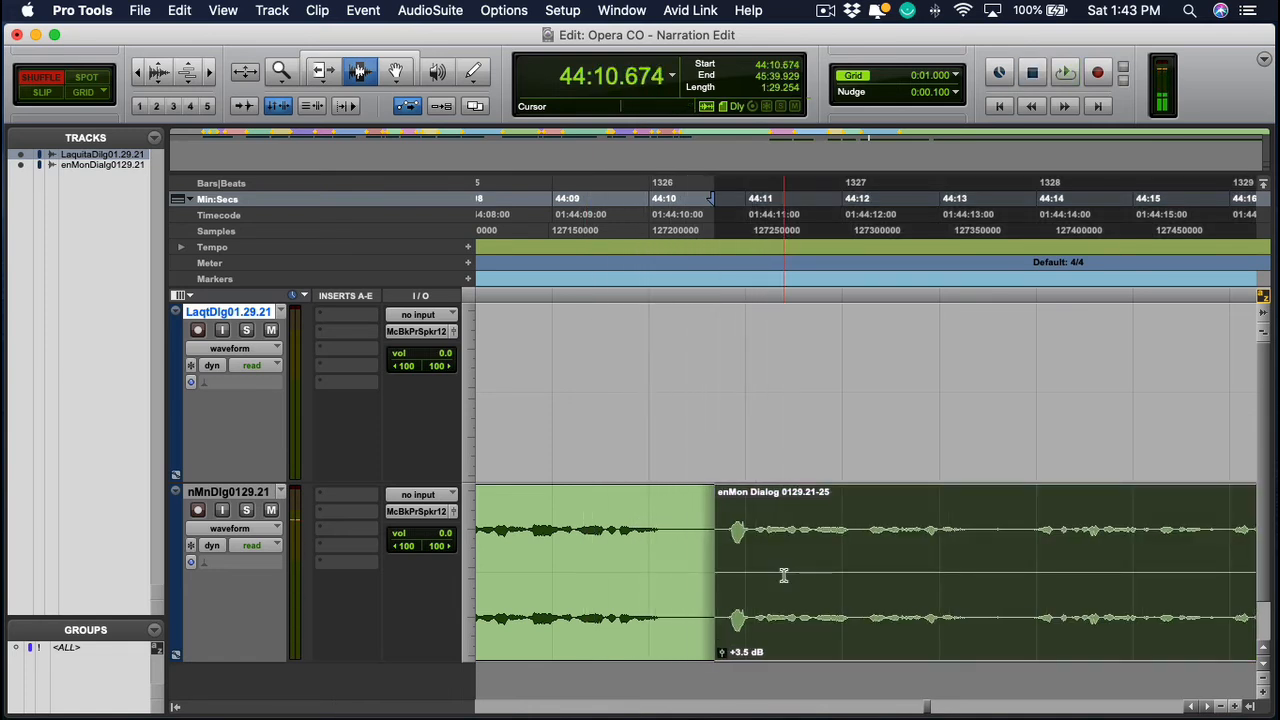
pyautogui.press('-')
pyautogui.press('-')
pyautogui.press('-')
pyautogui.press('+')
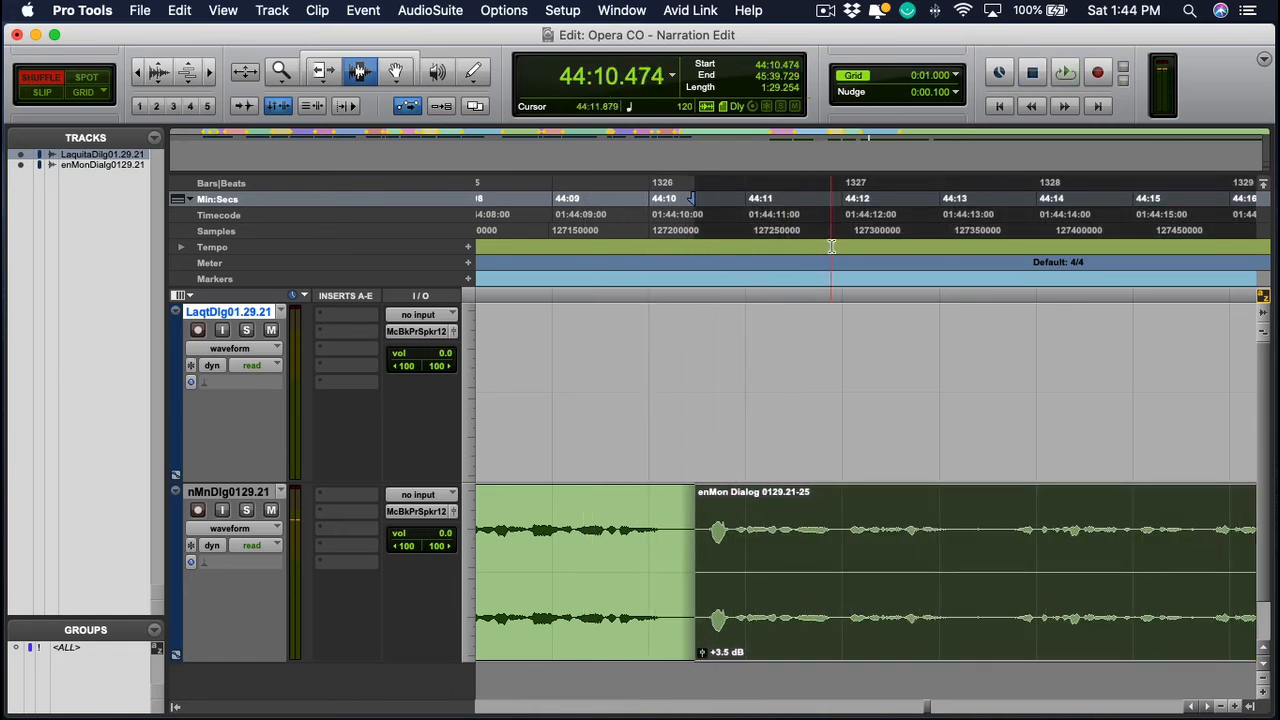
# Set the nudge value to 1 msec and nudge clip enMon Dialog 0129.21-25 back to 44:10.469
pyautogui.click(955, 92)
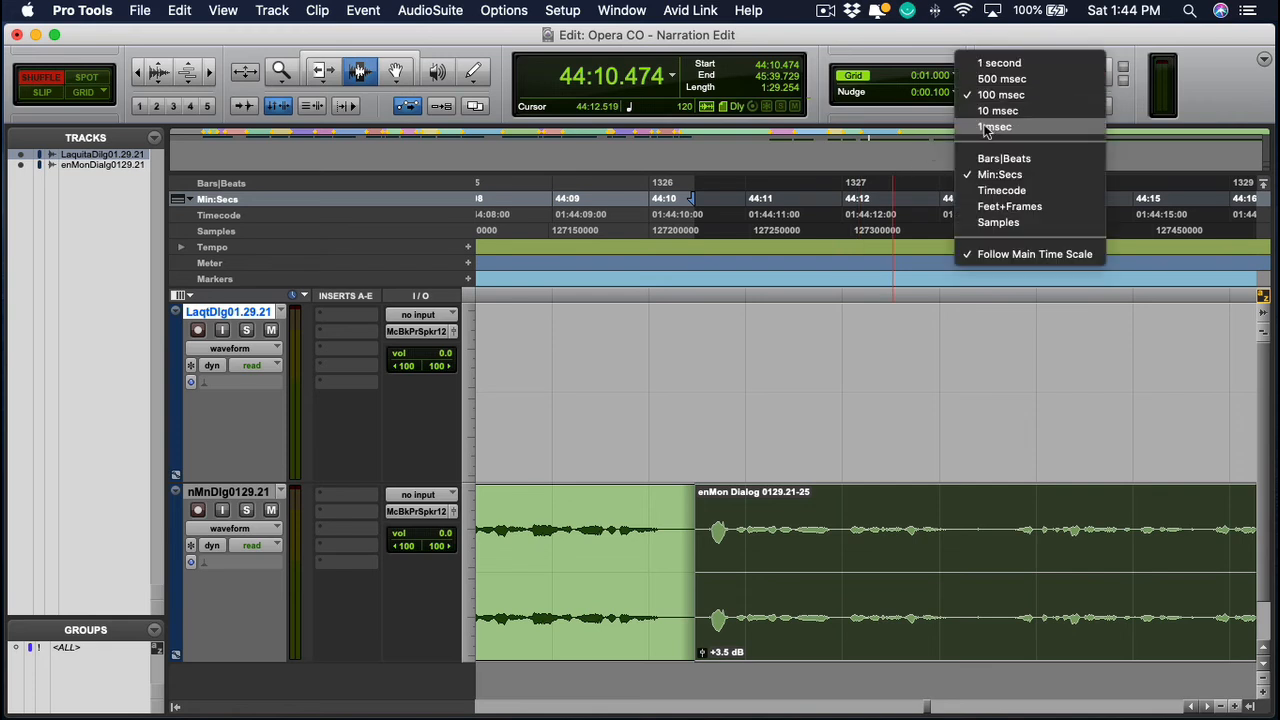
pyautogui.click(985, 127)
pyautogui.press('-')
pyautogui.press('-')
pyautogui.press('-')
pyautogui.press('-')
pyautogui.press('-')
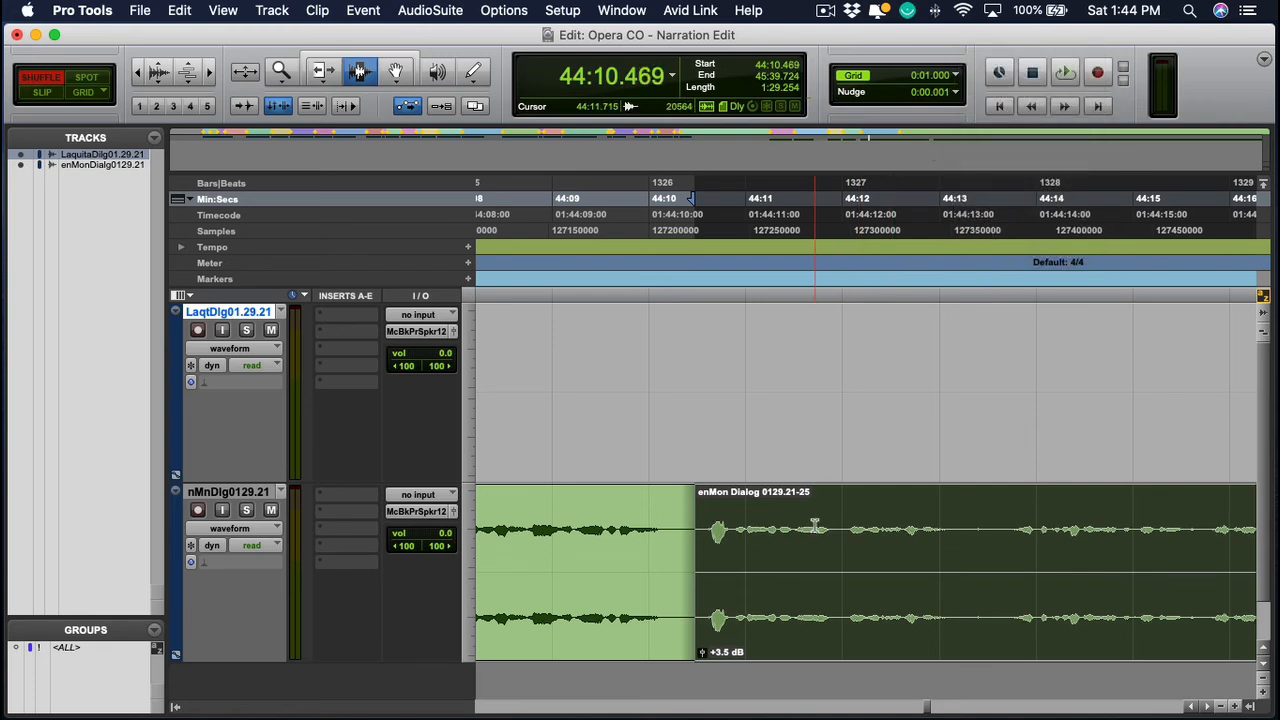
# Nudge clip enMon Dialog 0129.21-25 forward to 44:10.477 and back to 44:10.467 in 1 msec increments
pyautogui.press('+')
pyautogui.press('+')
pyautogui.press('+')
pyautogui.press('+')
pyautogui.press('+')
pyautogui.press('+')
pyautogui.press('+')
pyautogui.press('+')
pyautogui.press('+')
pyautogui.press('-')
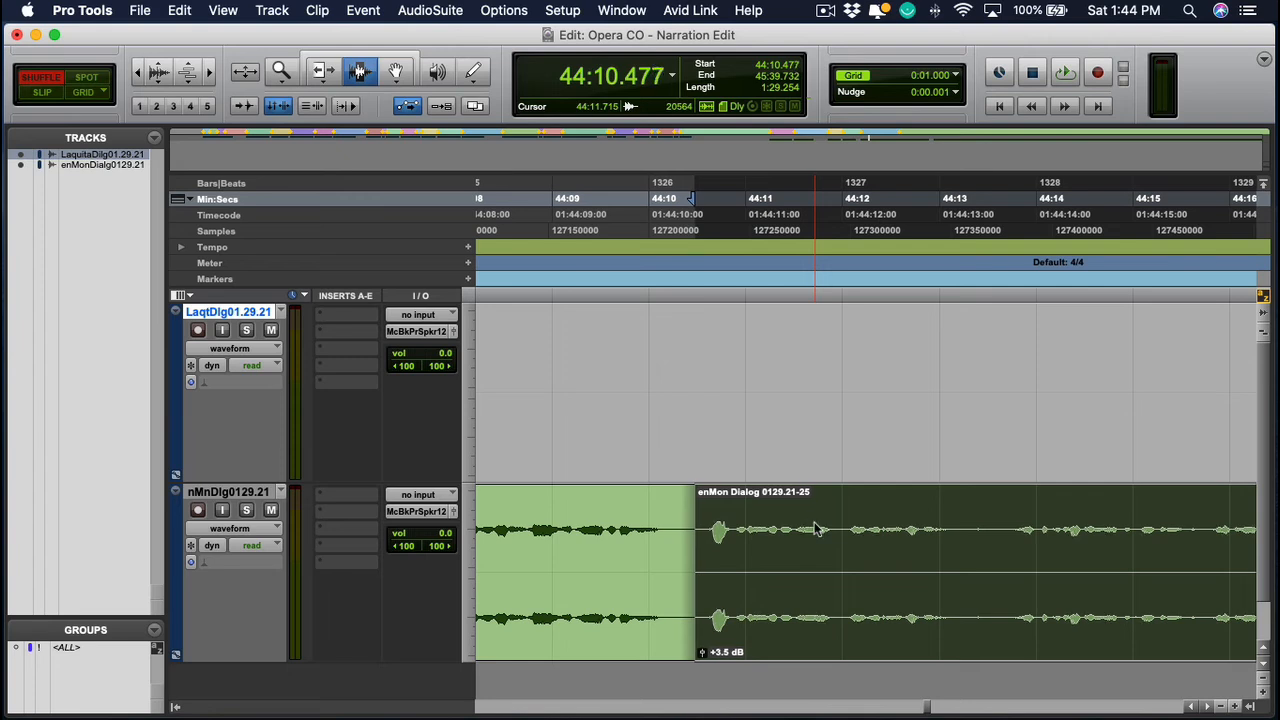
pyautogui.press('-')
pyautogui.press('-')
pyautogui.press('-')
pyautogui.press('-')
pyautogui.press('-')
pyautogui.press('-')
pyautogui.press('-')
pyautogui.press('-')
pyautogui.press('-')
pyautogui.press('-')
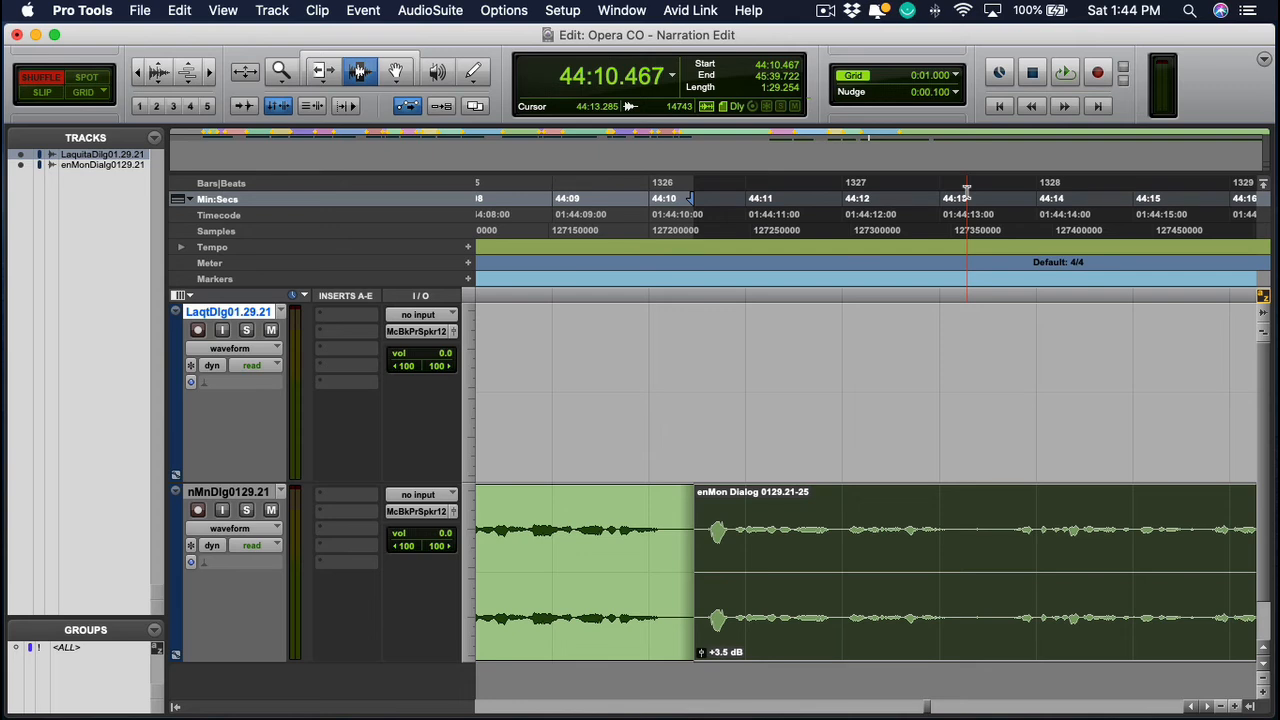
# Nudge clip enMon Dialog 0129.21-25 forward to 44:12.767, leaving a gap after the preceding clip
pyautogui.press(',')
pyautogui.press('.')
pyautogui.press('.')
pyautogui.press('.')
pyautogui.press('.')
pyautogui.press('.')
pyautogui.press('.')
pyautogui.press('.')
pyautogui.press('.')
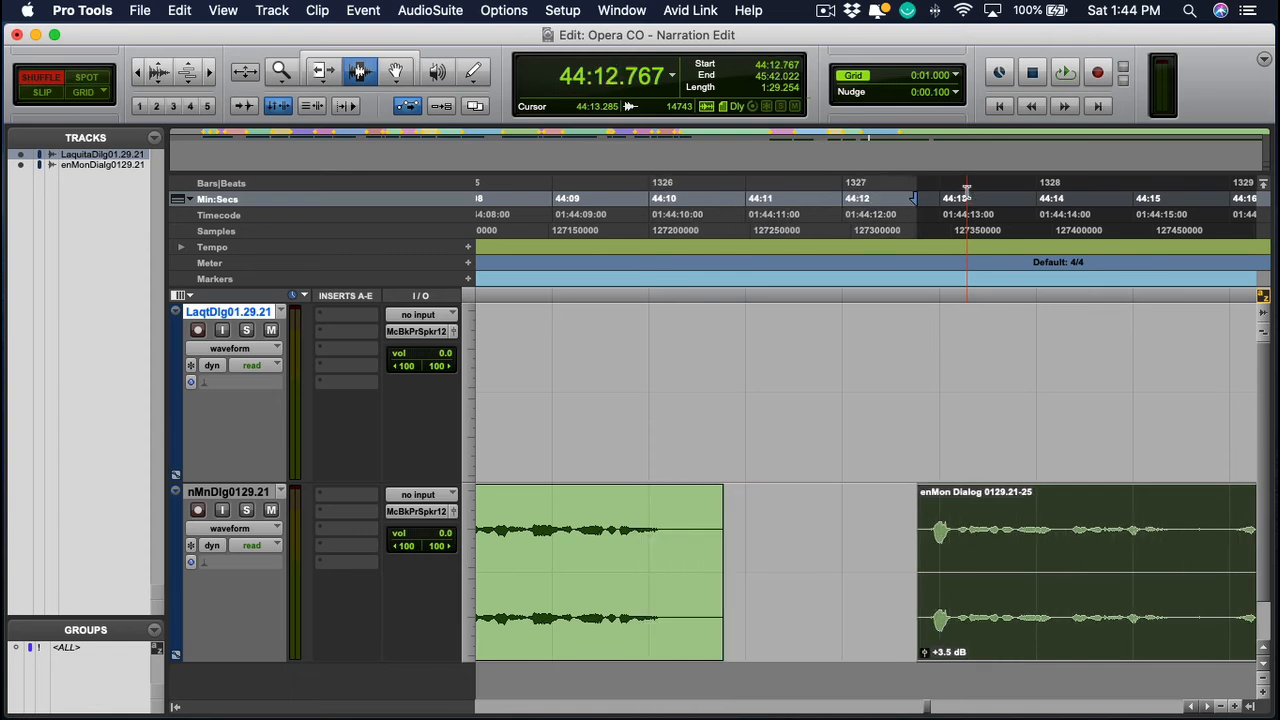
# Nudge clip enMon Dialog 0129.21-25 forward in finer increments until it starts at 44:12.825
pyautogui.press('.')
pyautogui.press('.')
pyautogui.press('.')
pyautogui.press('.')
pyautogui.press('.')
pyautogui.press('.')
pyautogui.press('.')
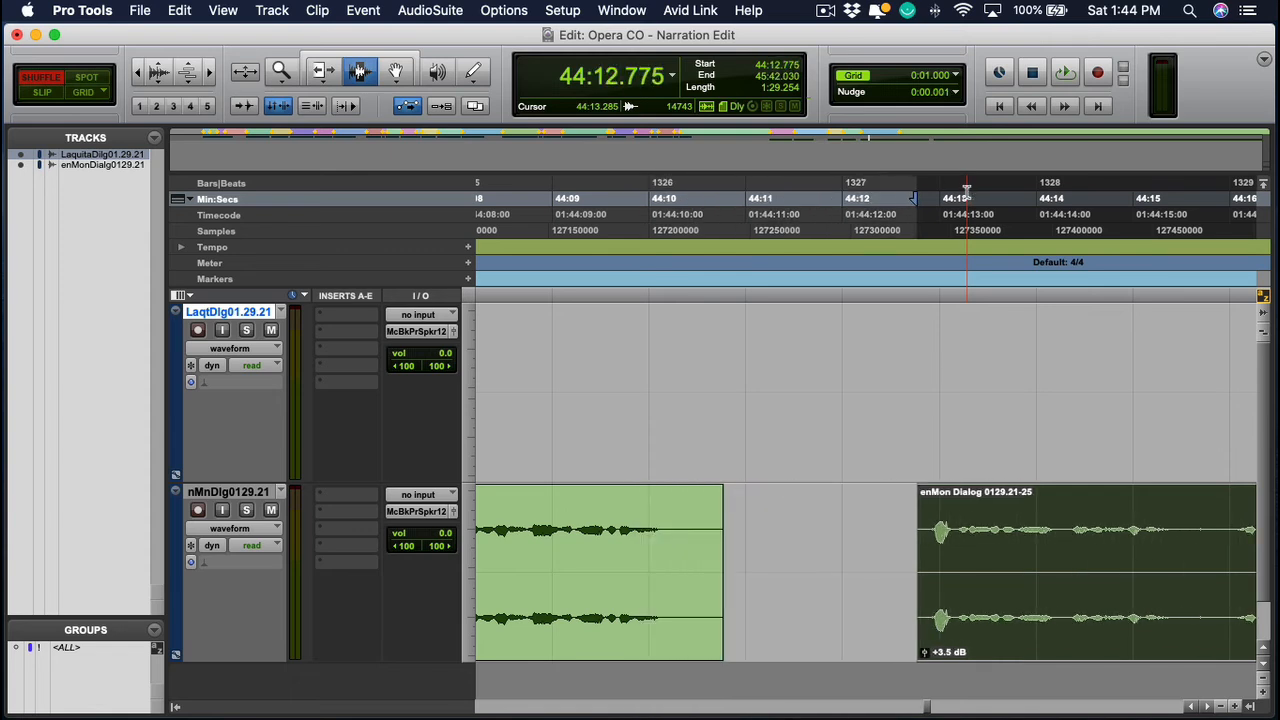
pyautogui.press('.')
pyautogui.press('.')
pyautogui.press('.')
pyautogui.press('.')
pyautogui.press('.')
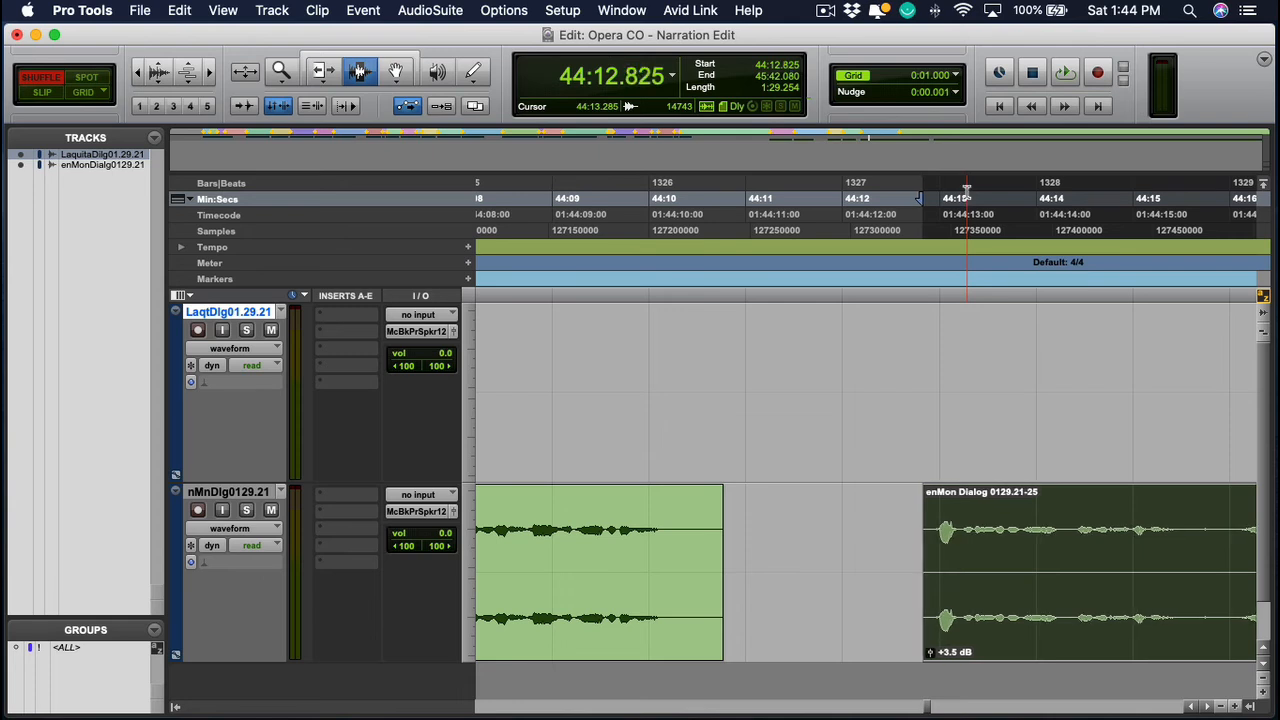
# Nudge clip enMon Dialog 0129.21-25 back to 44:10.825 and forward again to 44:11.825
pyautogui.press(',')
pyautogui.press(',')
pyautogui.press(',')
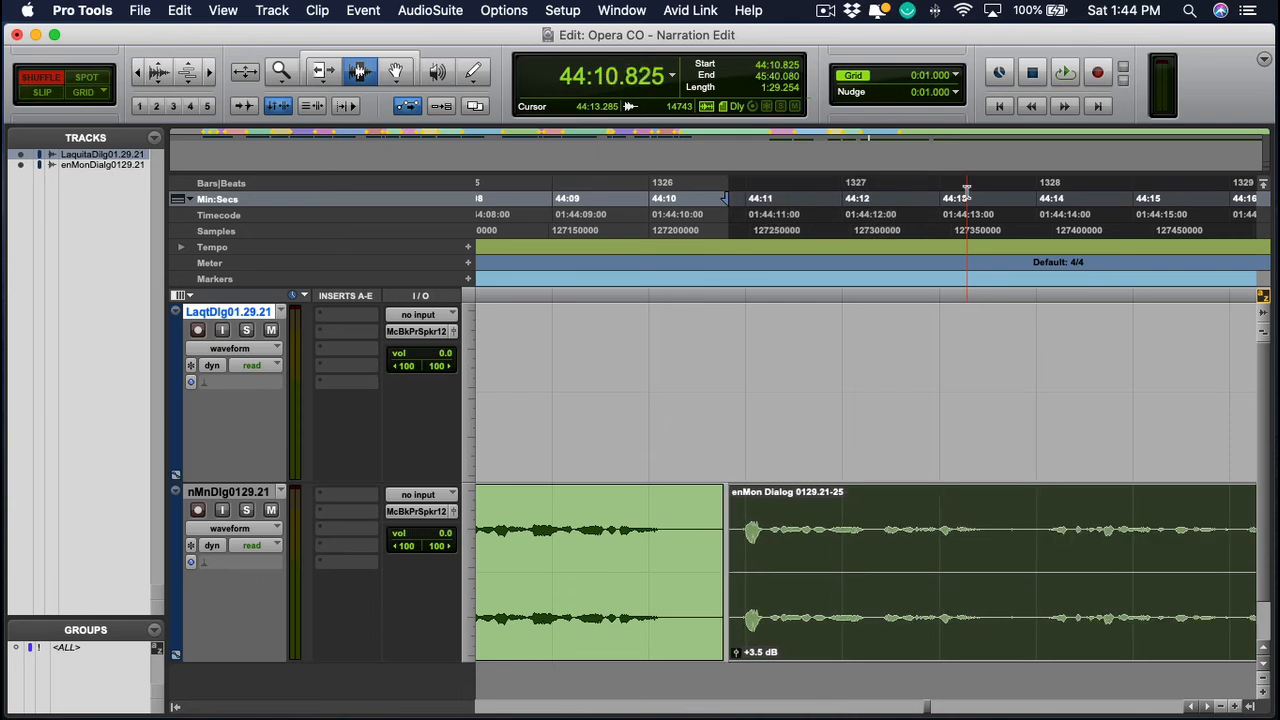
pyautogui.press('.')
pyautogui.press('.')
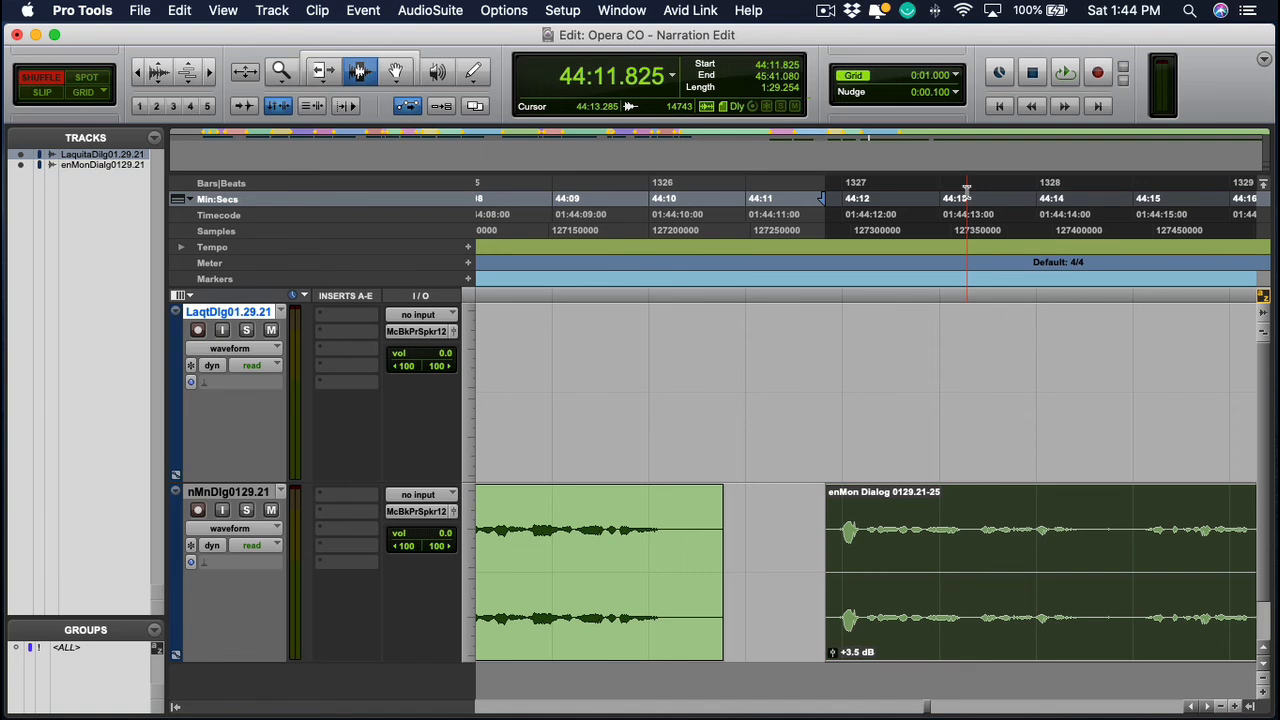
# Nudge clip enMon Dialog 0129.21-25 forward to 44:11.928, using 1 msec increments first and a 100 msec increment last
pyautogui.click(937, 100)
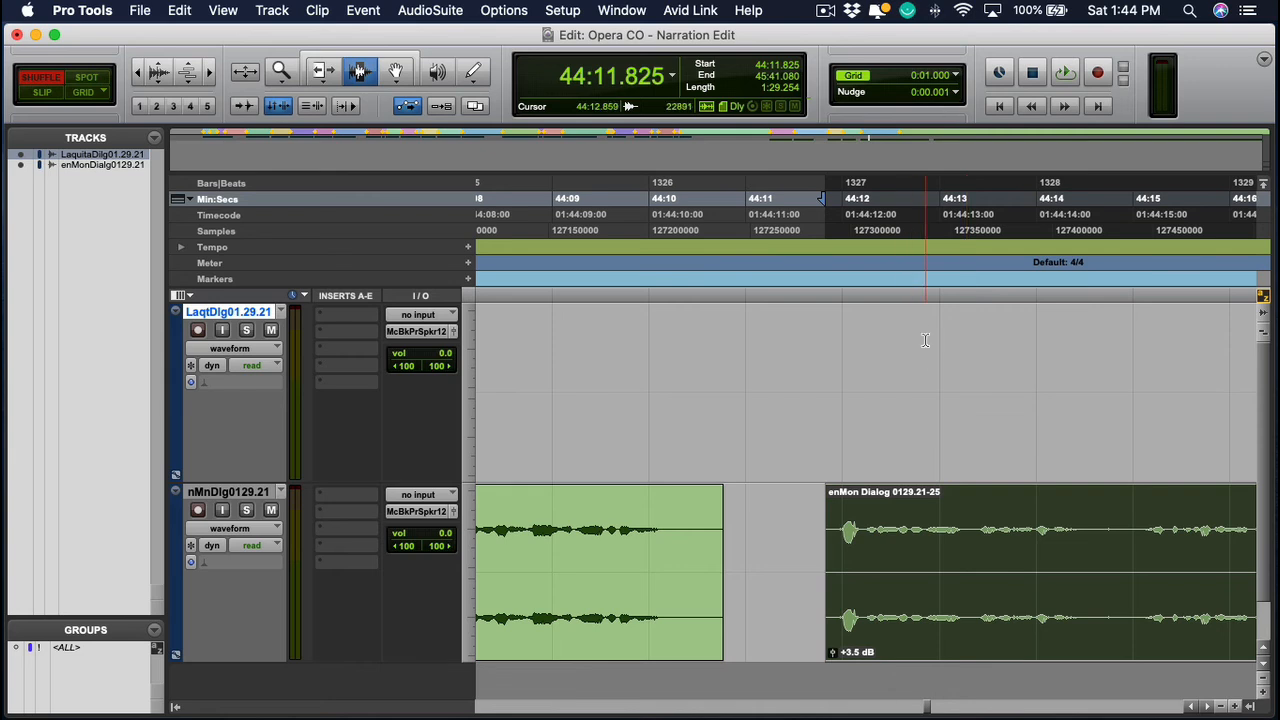
pyautogui.press('KP_Add')
pyautogui.press('KP_Add')
pyautogui.press('KP_Add')
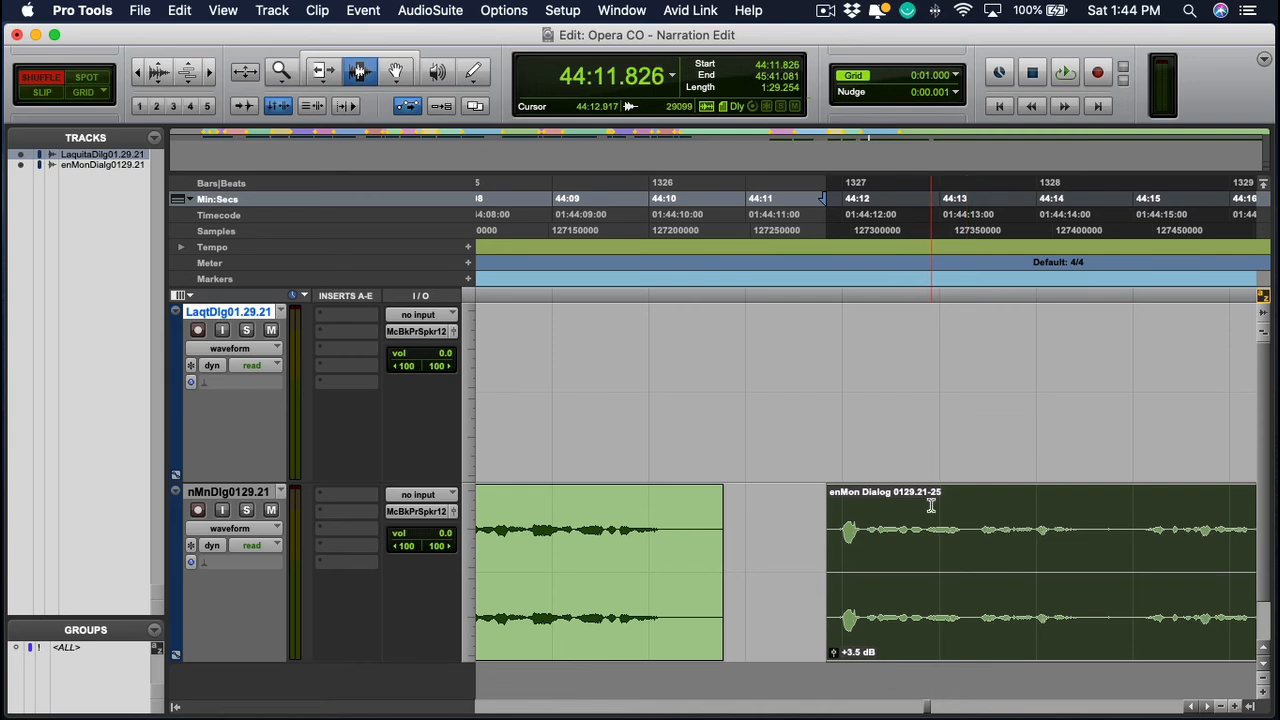
pyautogui.press('KP_Add')
pyautogui.press('KP_Add')
pyautogui.press('KP_Add')
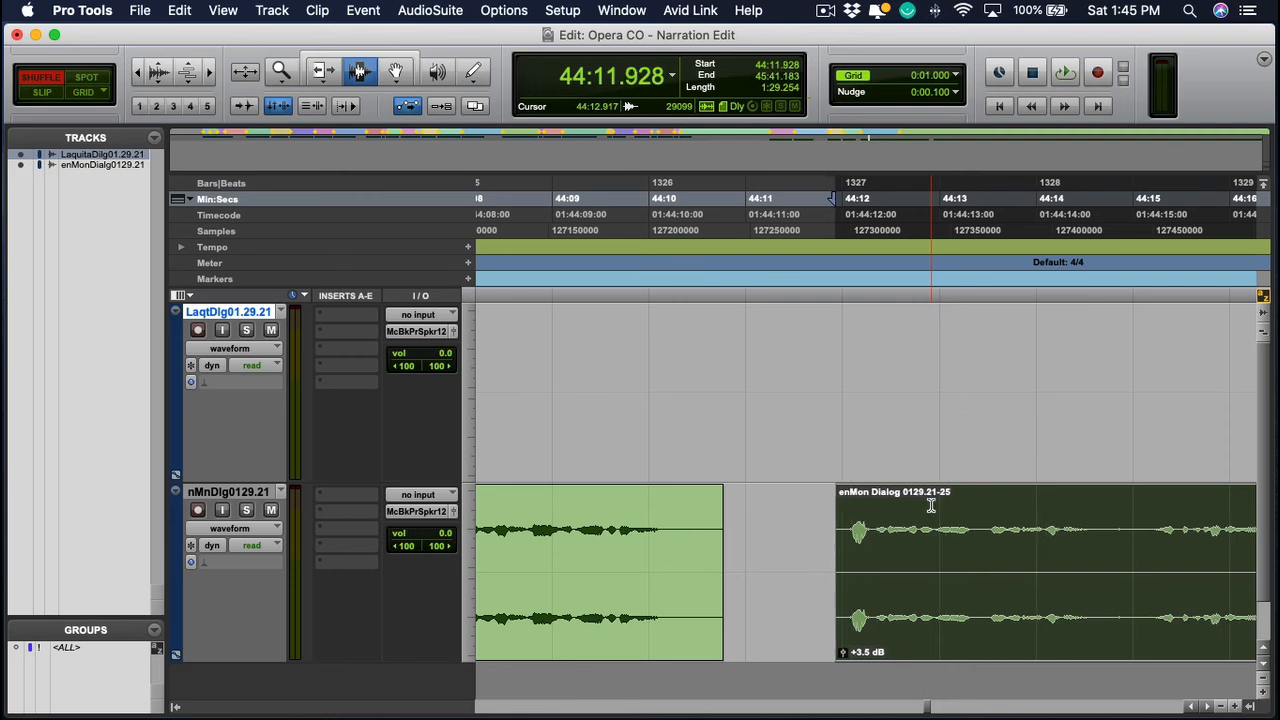
# Nudge clip enMon Dialog 0129.21-25 back in 100 msec increments until it starts at 44:11.228
pyautogui.press('KP_Subtract')
pyautogui.press('KP_Subtract')
pyautogui.press('KP_Subtract')
pyautogui.press('KP_Subtract')
pyautogui.press('KP_Subtract')
pyautogui.press('KP_Subtract')
pyautogui.press('KP_Subtract')
pyautogui.press('KP_Subtract')
pyautogui.press('KP_Subtract')
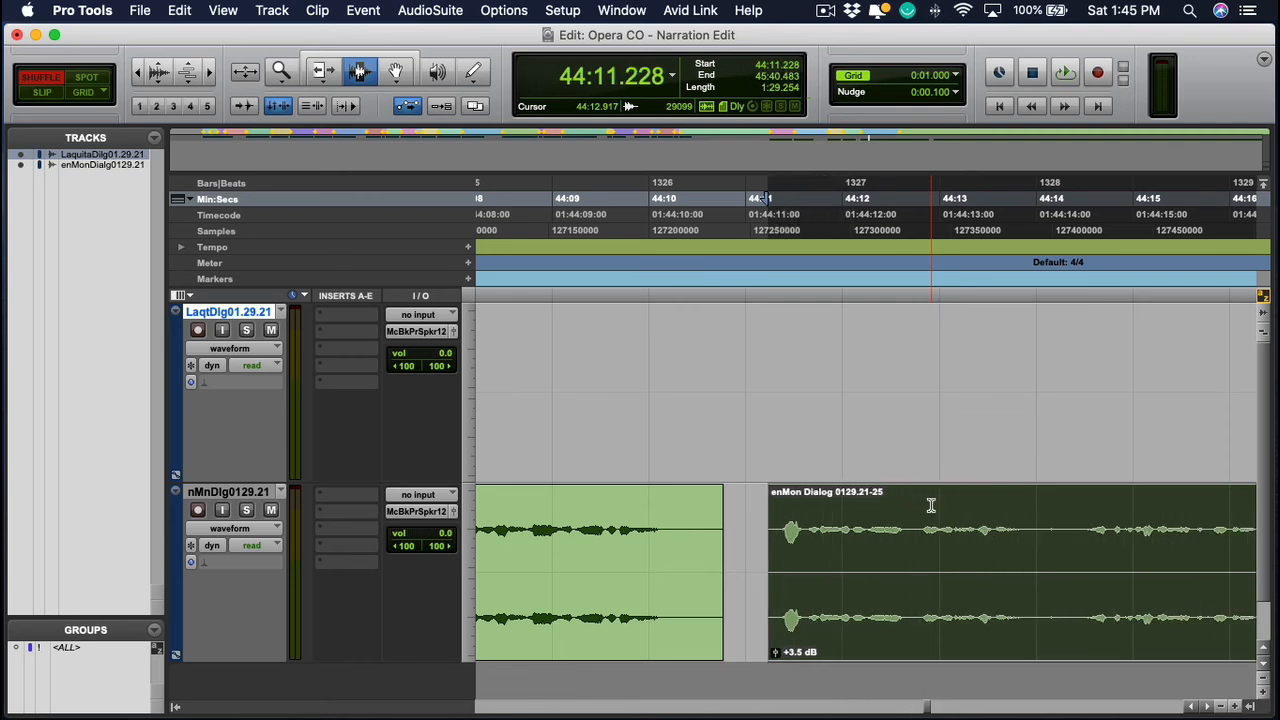
# Nudge clip enMon Dialog 0129.21-25 forward in 100 msec increments, settling its start at 44:11.528
pyautogui.press('KP_Add')
pyautogui.press('KP_Add')
pyautogui.press('KP_Add')
pyautogui.press('KP_Add')
pyautogui.press('KP_Subtract')
pyautogui.press('KP_Subtract')
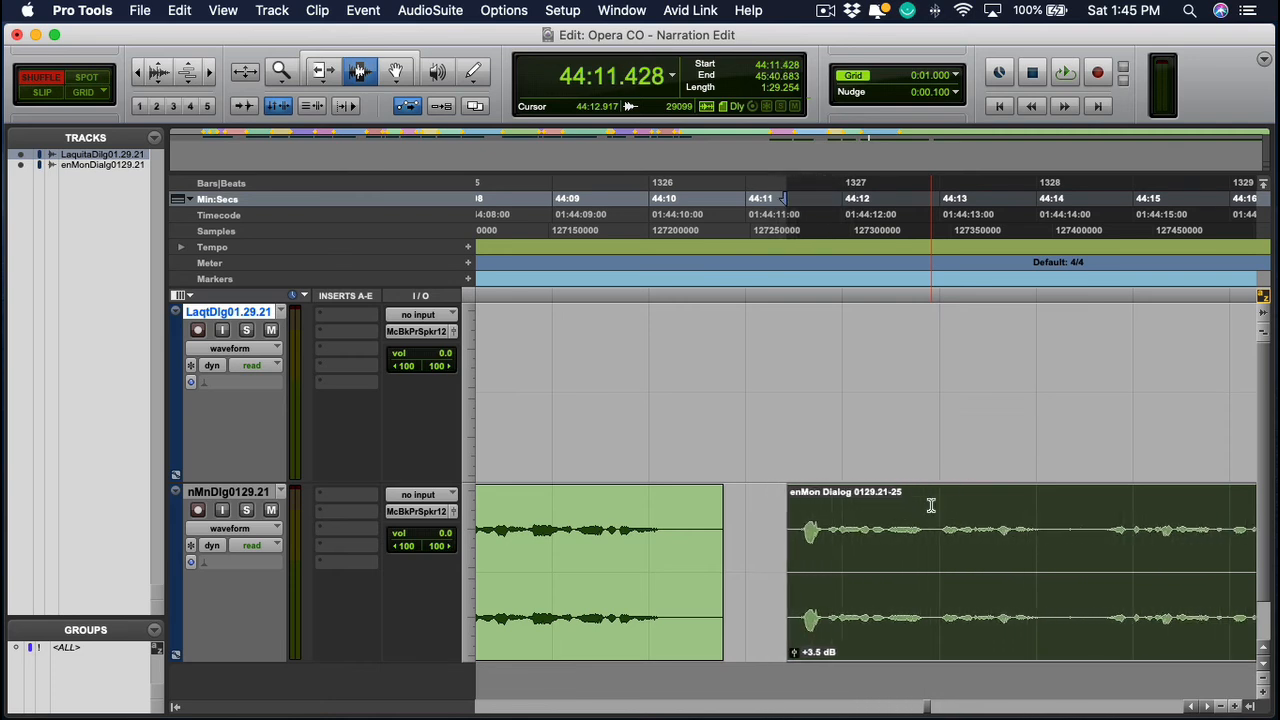
pyautogui.press('KP_Add')
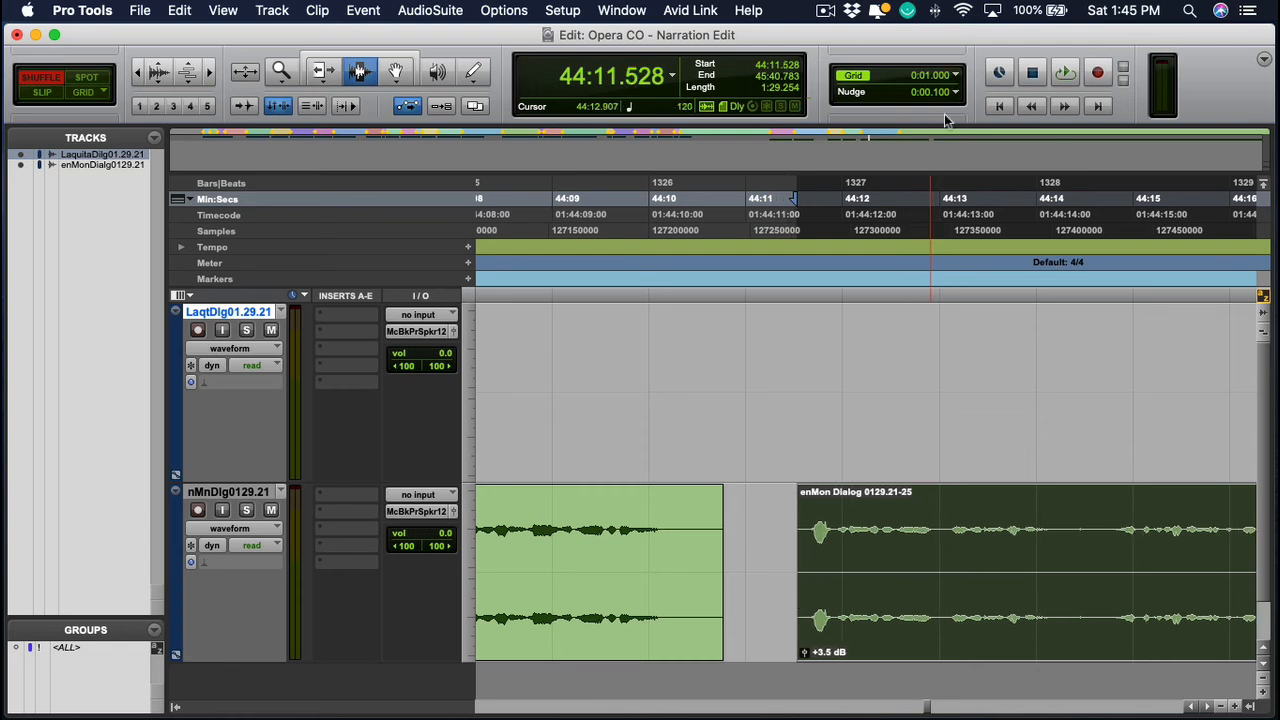
# Look over the main counter's time format options, keeping the current format
pyautogui.click(673, 79)
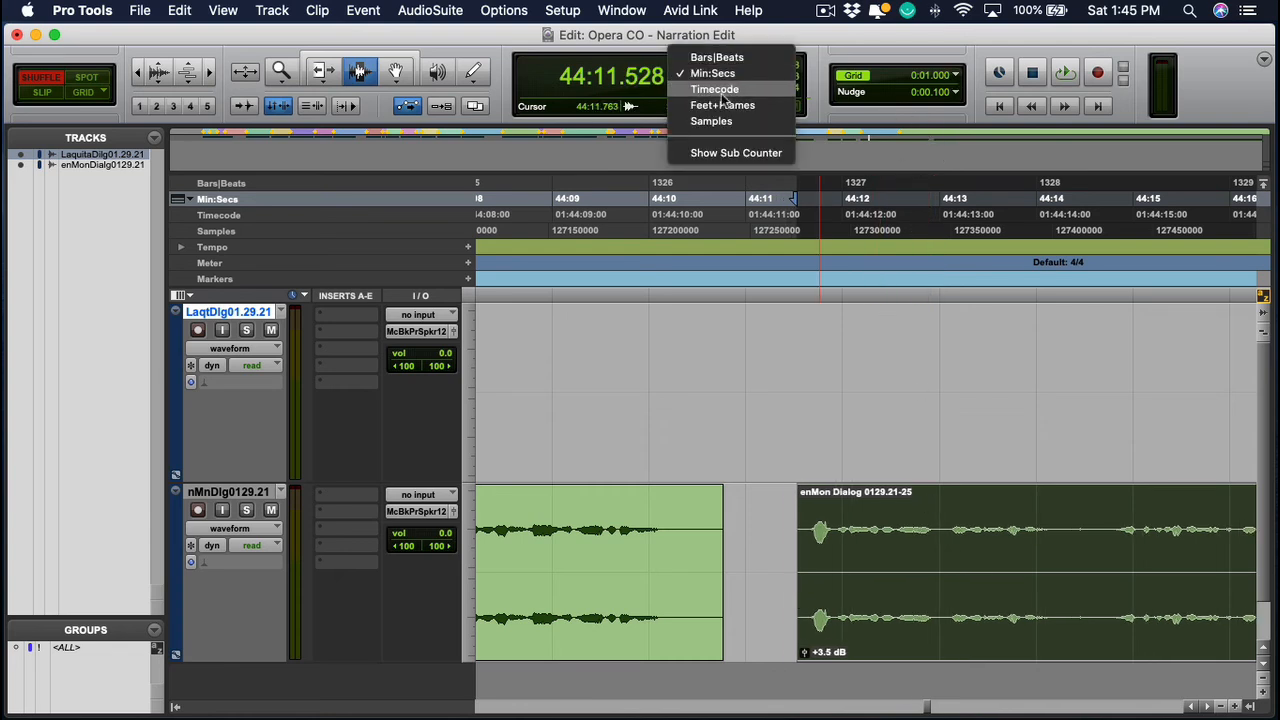
pyautogui.click(805, 506)
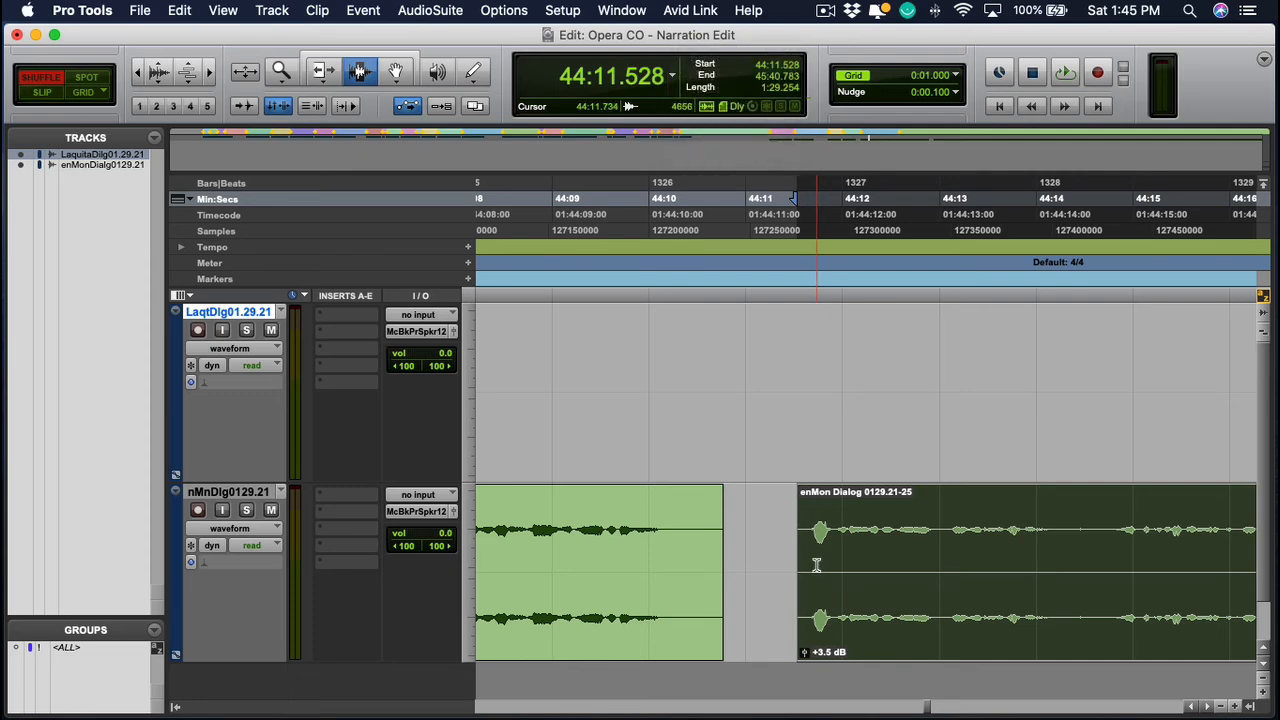
# Audition the clip enMon Dialog 0129.21-23 from 52:48.271
pyautogui.scroll(-7, 818, 594)
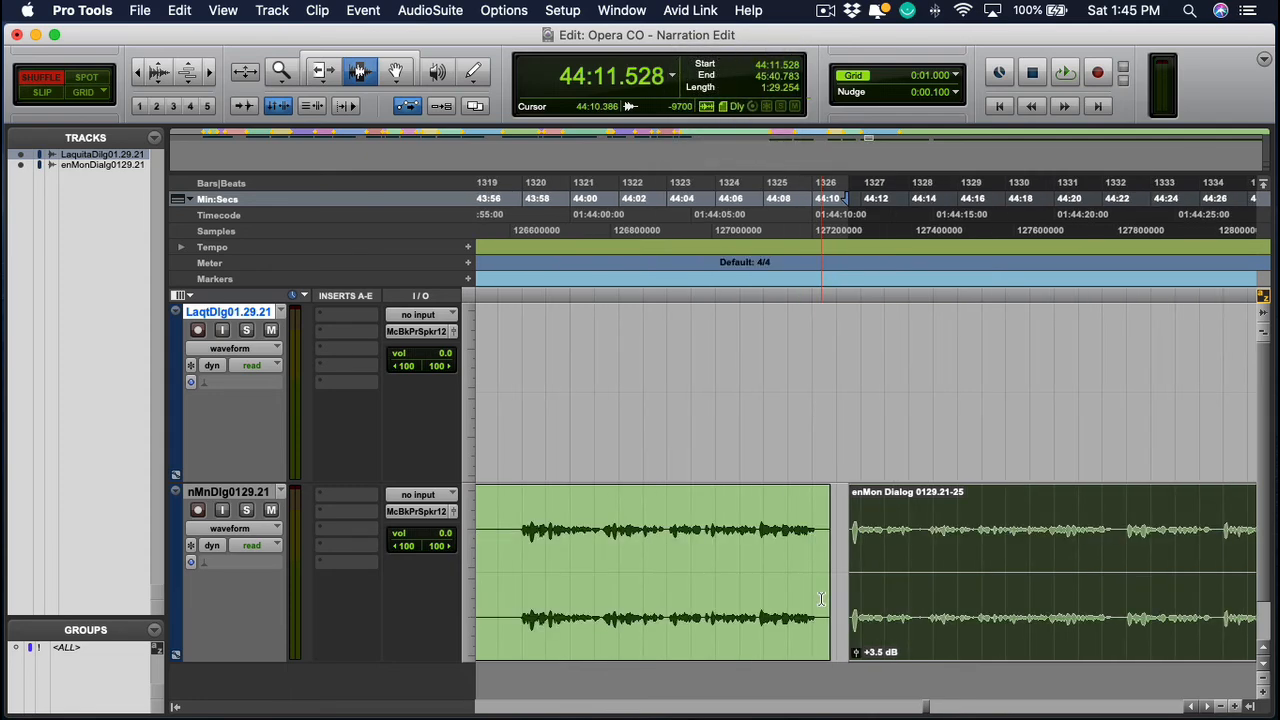
pyautogui.scroll(-2, 871, 584)
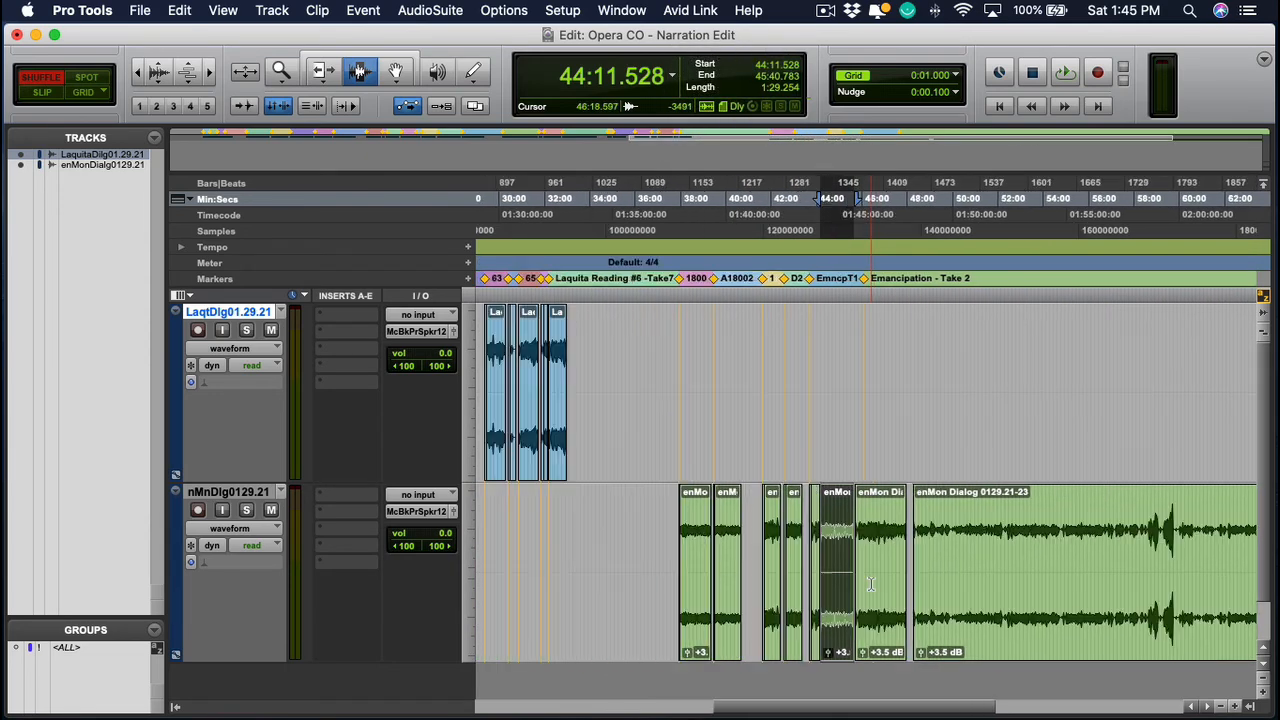
pyautogui.scroll(-3, 871, 584)
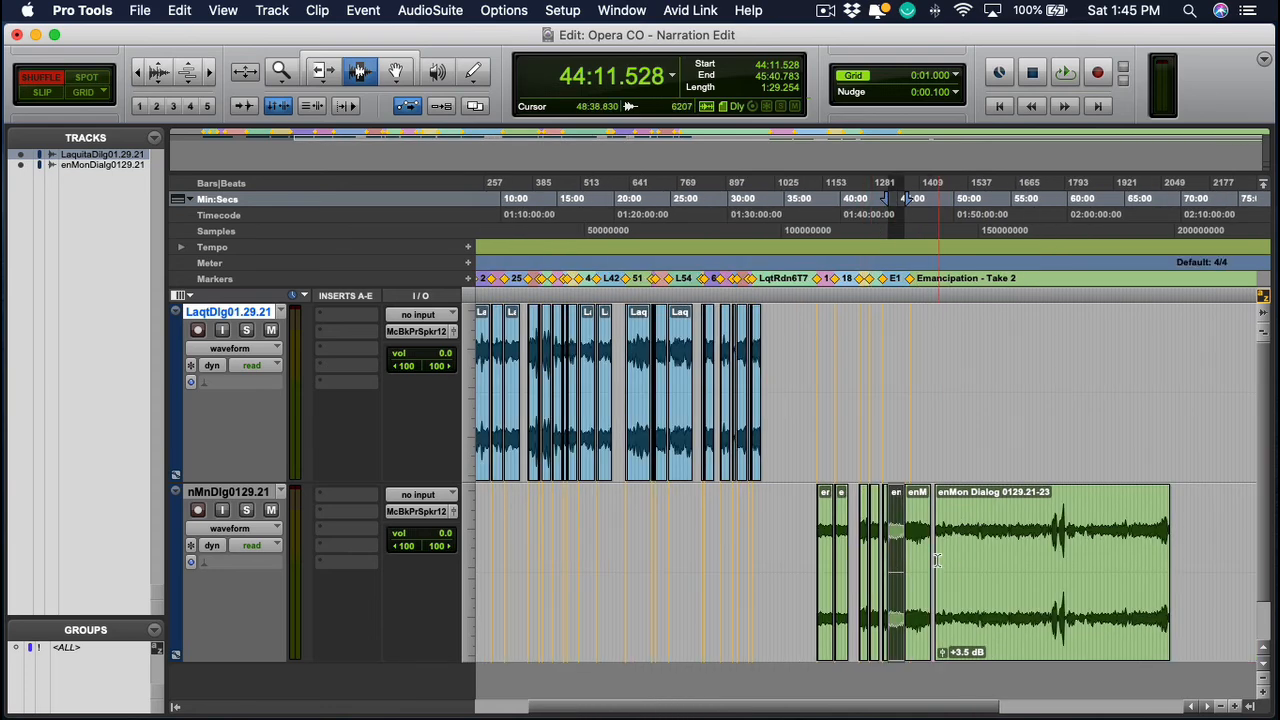
pyautogui.hscroll(3, 840, 550)
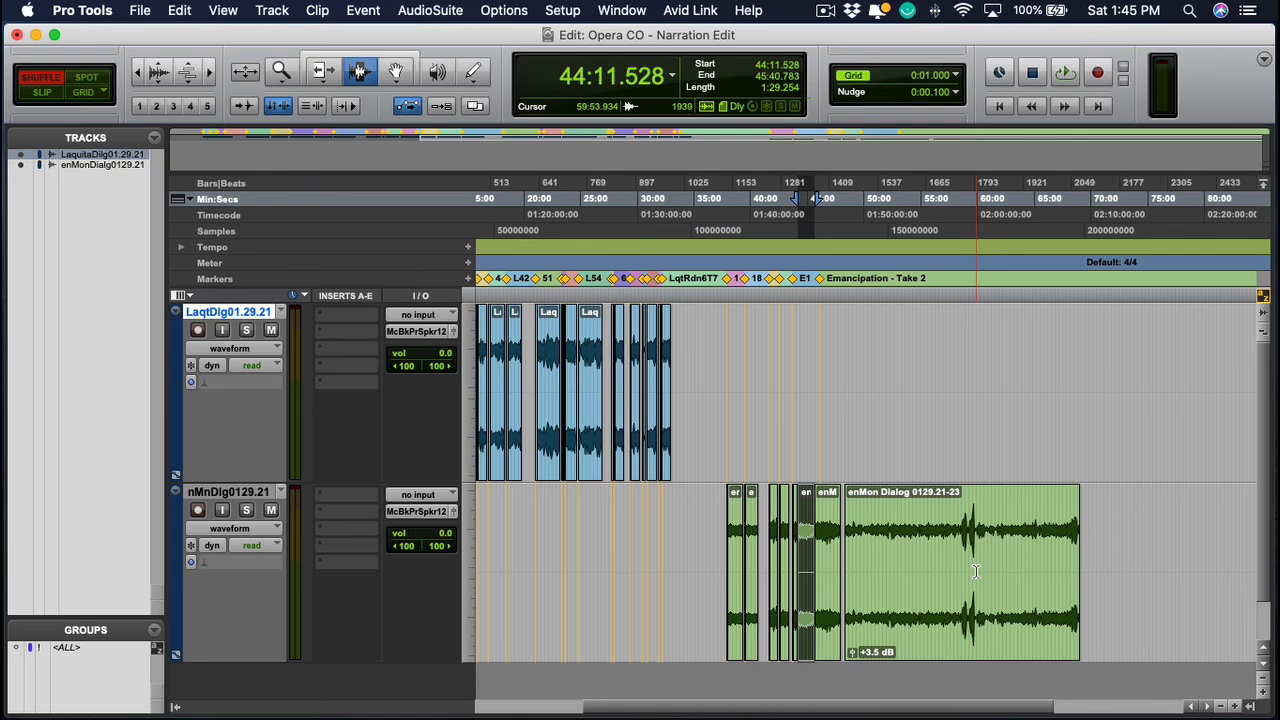
pyautogui.click(872, 562)
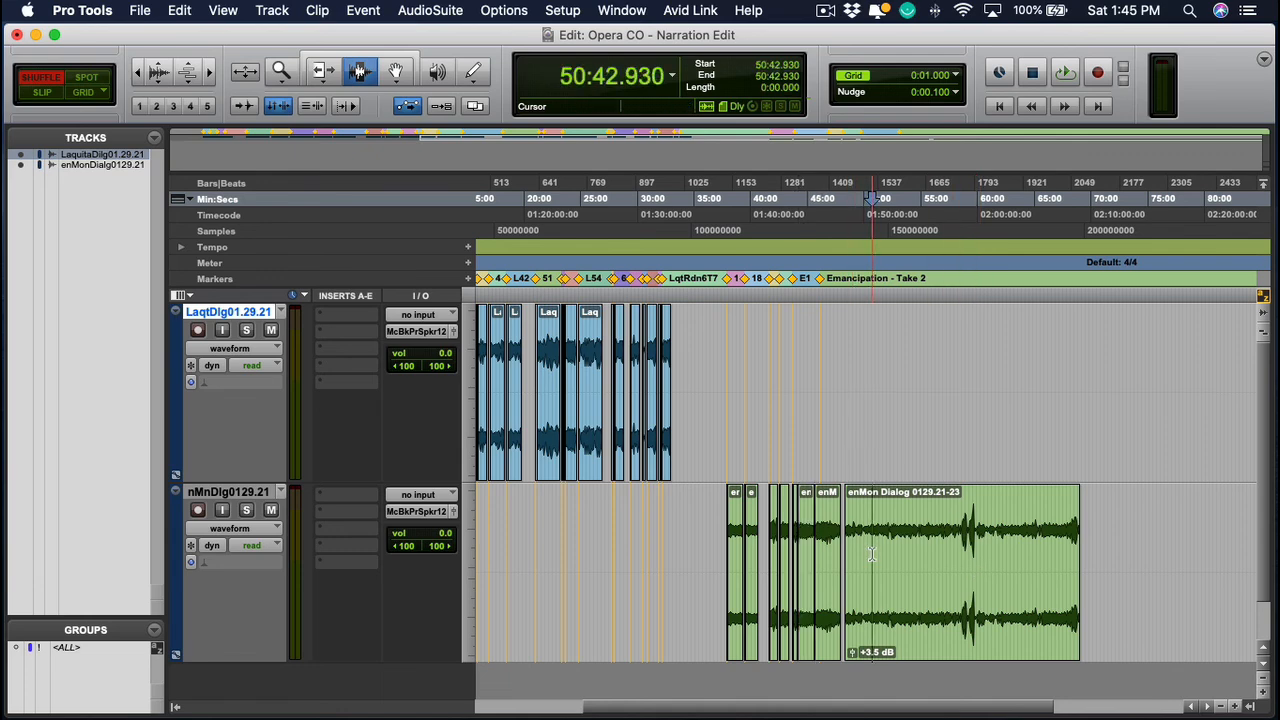
pyautogui.press('t')
pyautogui.press('t')
pyautogui.click(963, 569)
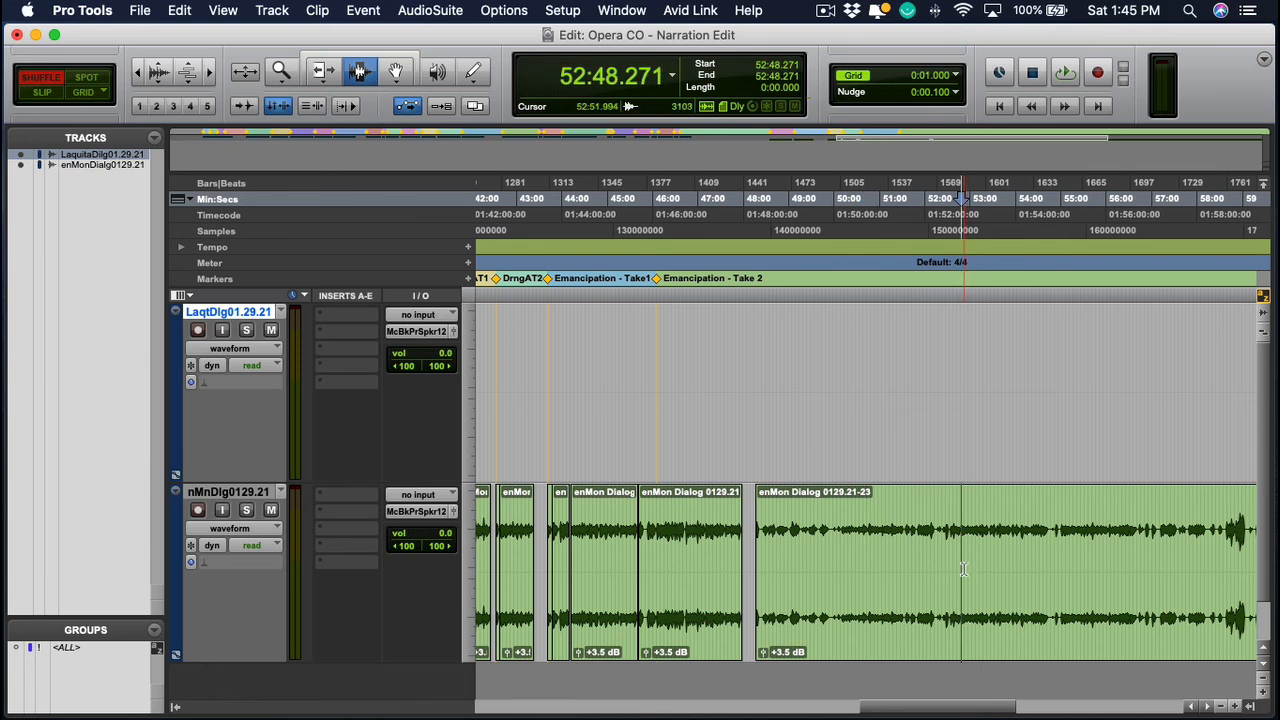
pyautogui.hscroll(3, 964, 569)
pyautogui.press('space')
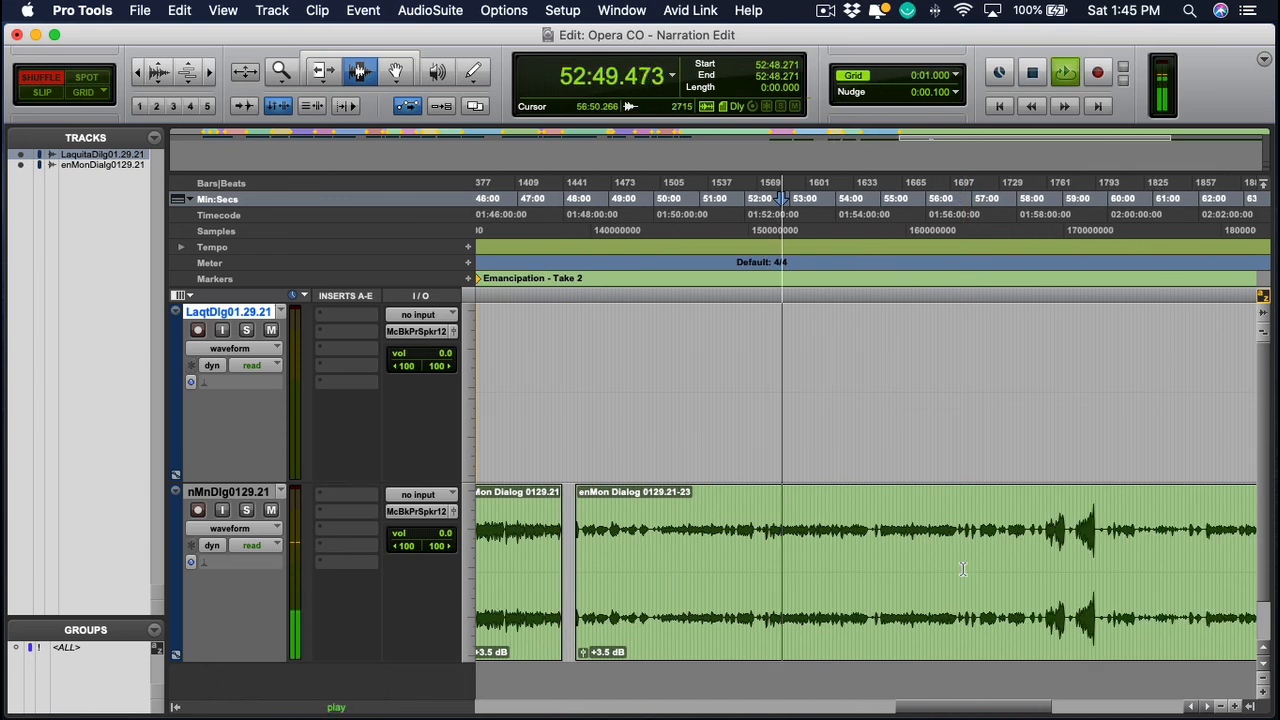
pyautogui.press('space')
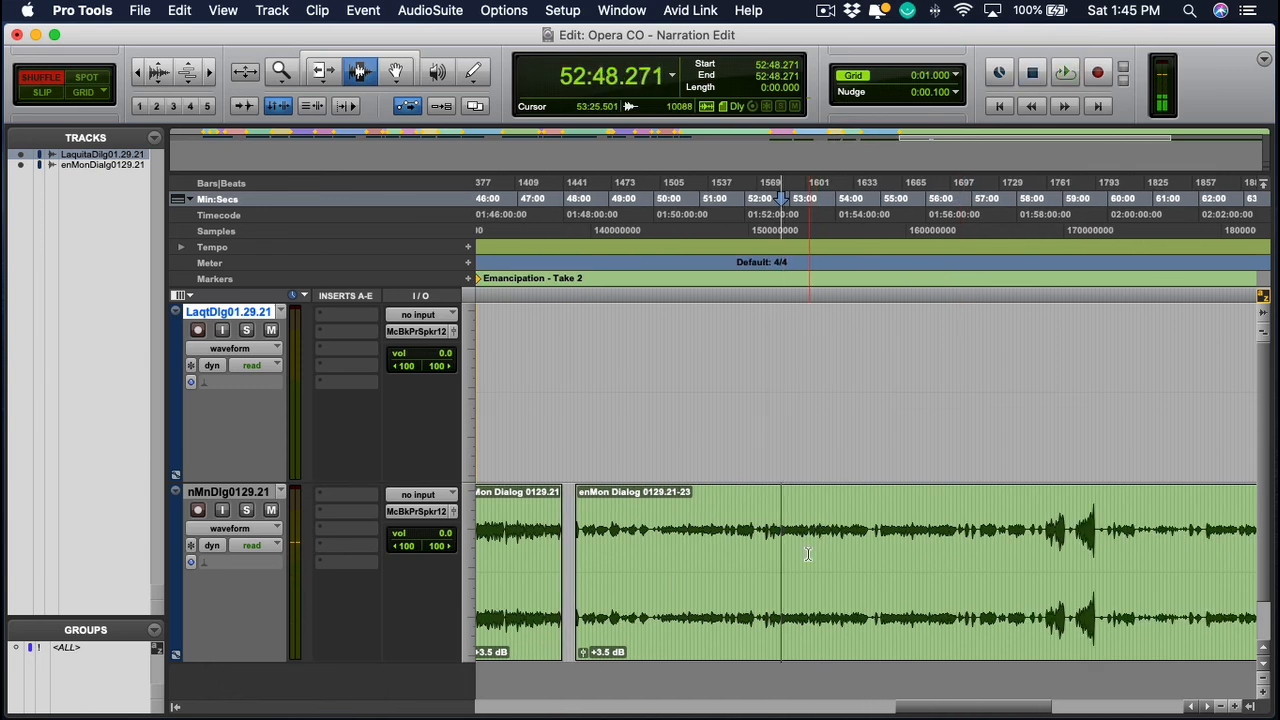
# Audition enMon Dialog 0129.21-23 again from 55:00.748, in the gap before the phrase near 55:00
pyautogui.hscroll(3, 808, 554)
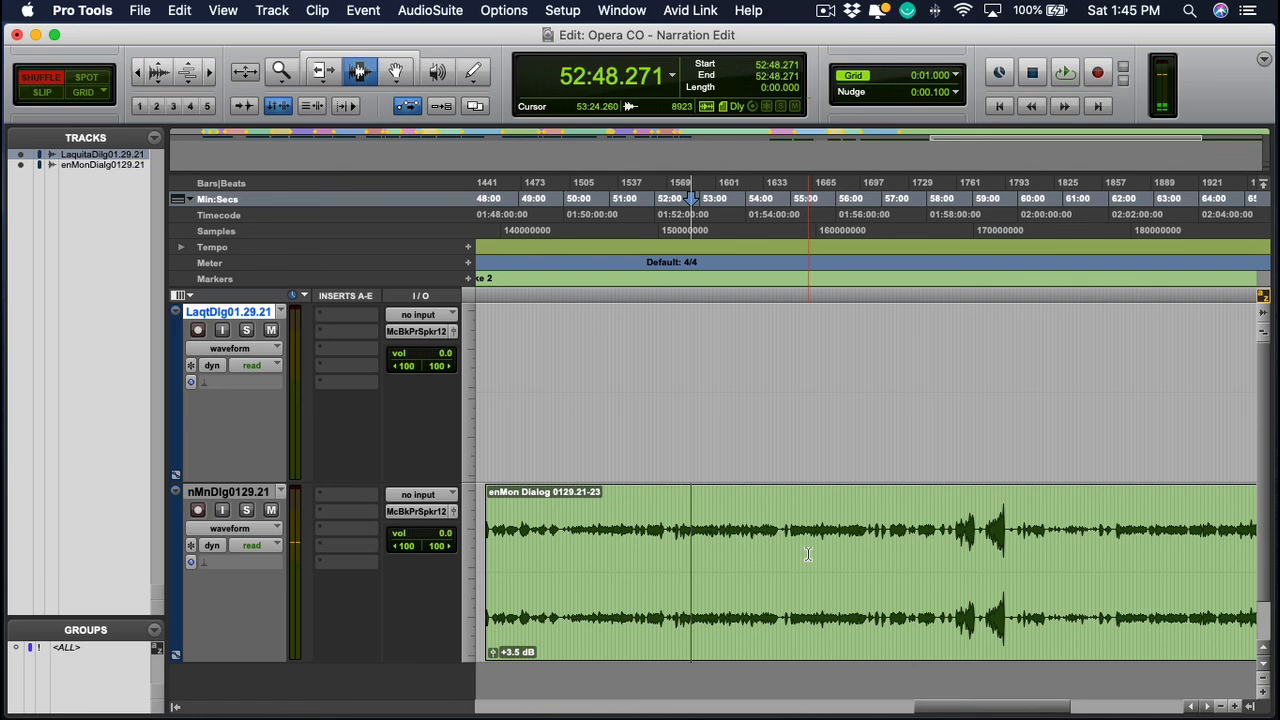
pyautogui.click(750, 538)
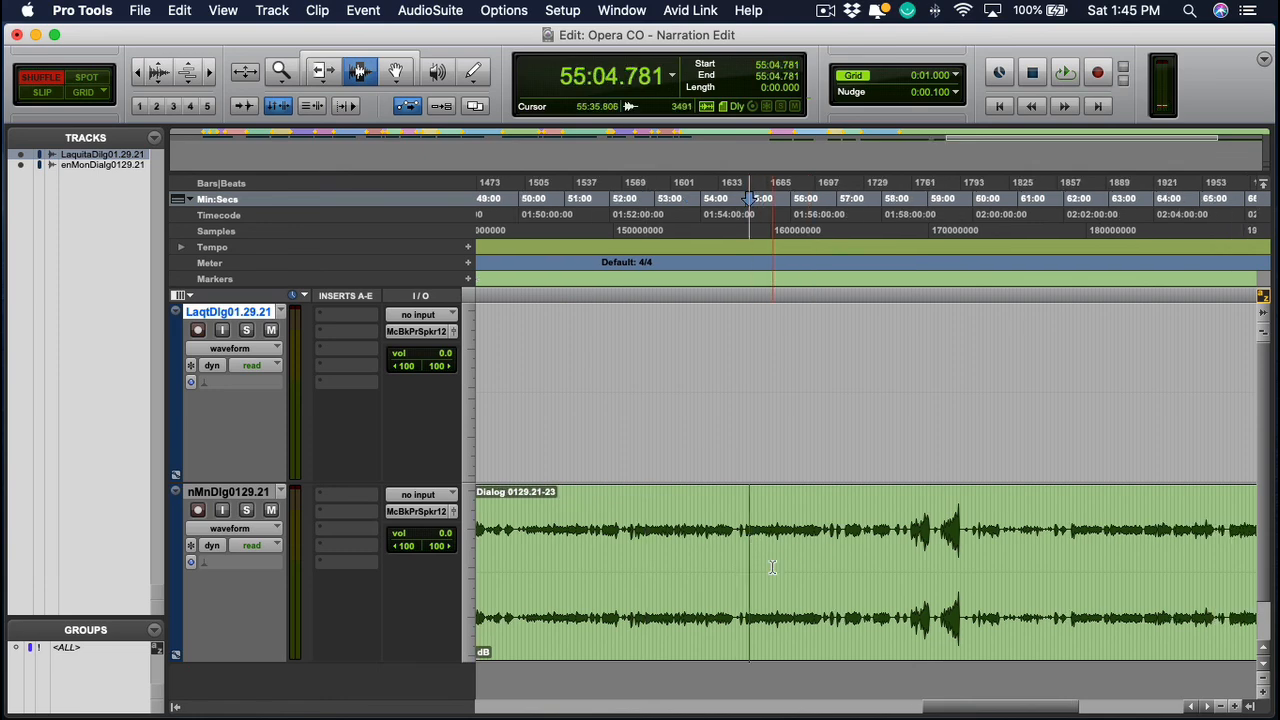
pyautogui.press('t')
pyautogui.press('t')
pyautogui.press('t')
pyautogui.click(860, 545)
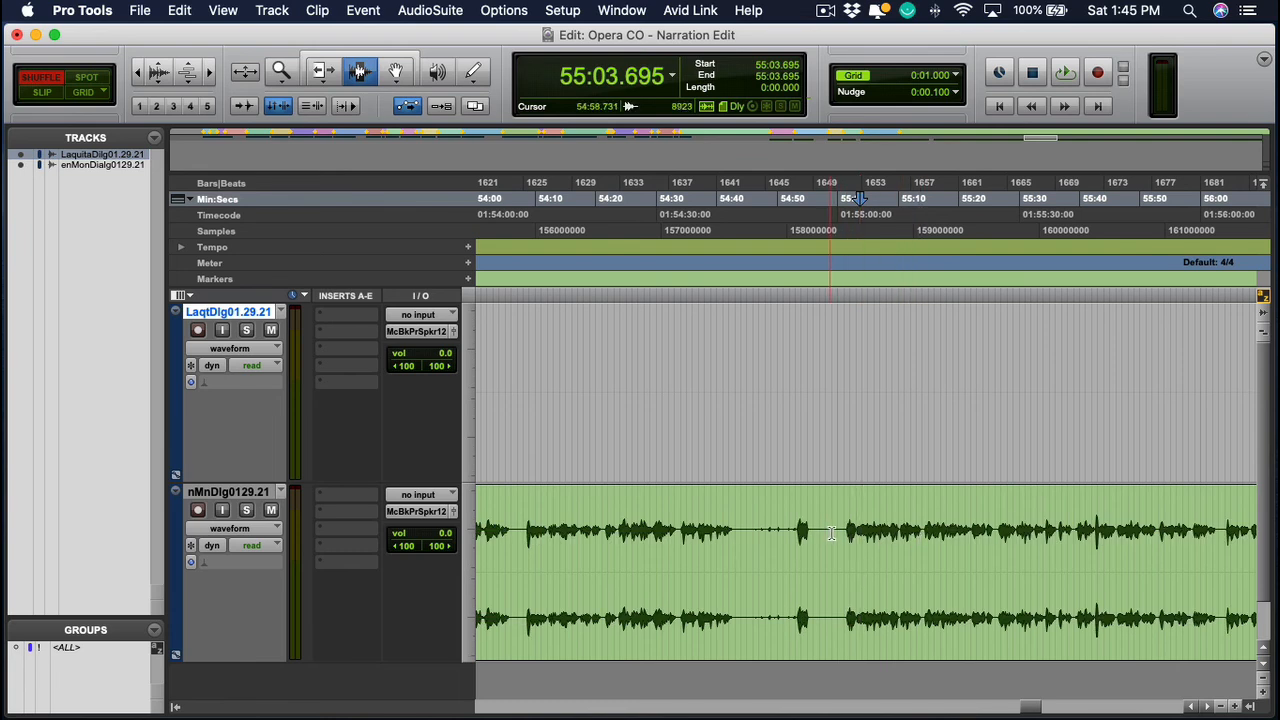
pyautogui.click(843, 538)
pyautogui.press('space')
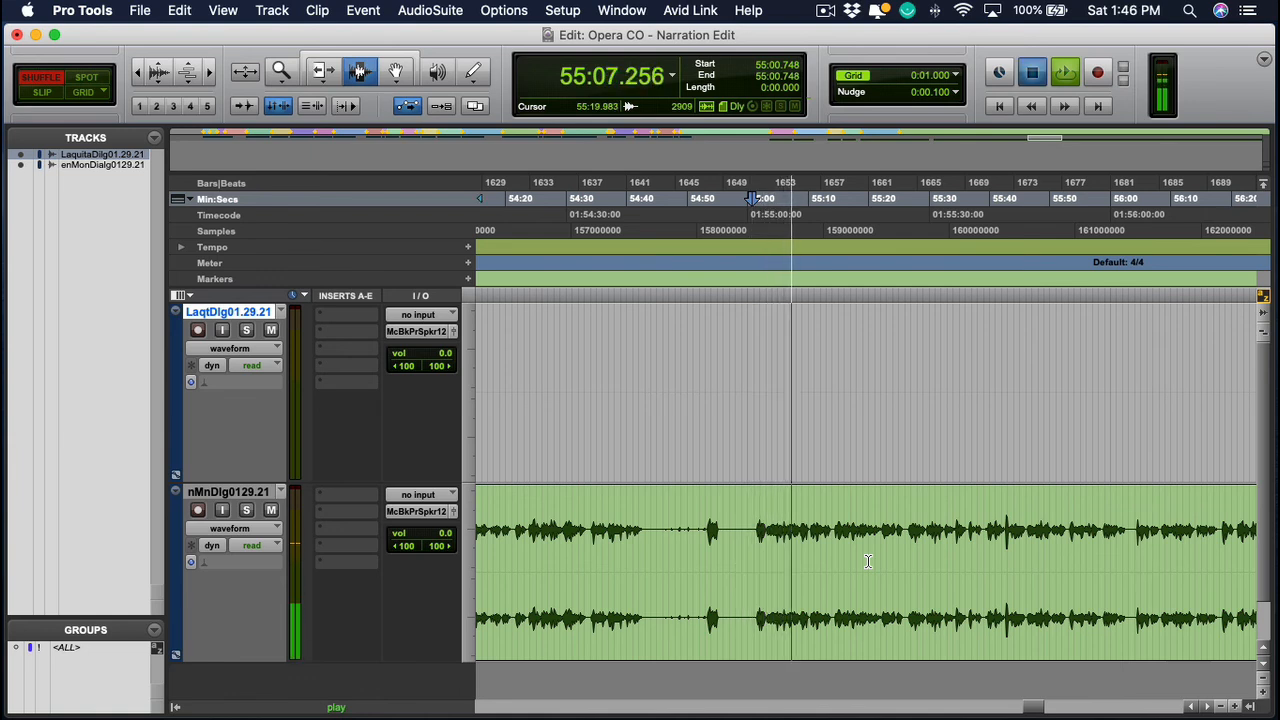
pyautogui.press('space')
# Examine the clip layout on both dialog tracks, from the session start through the Emancipation - Take 2 section
pyautogui.scroll(-5, 868, 561)
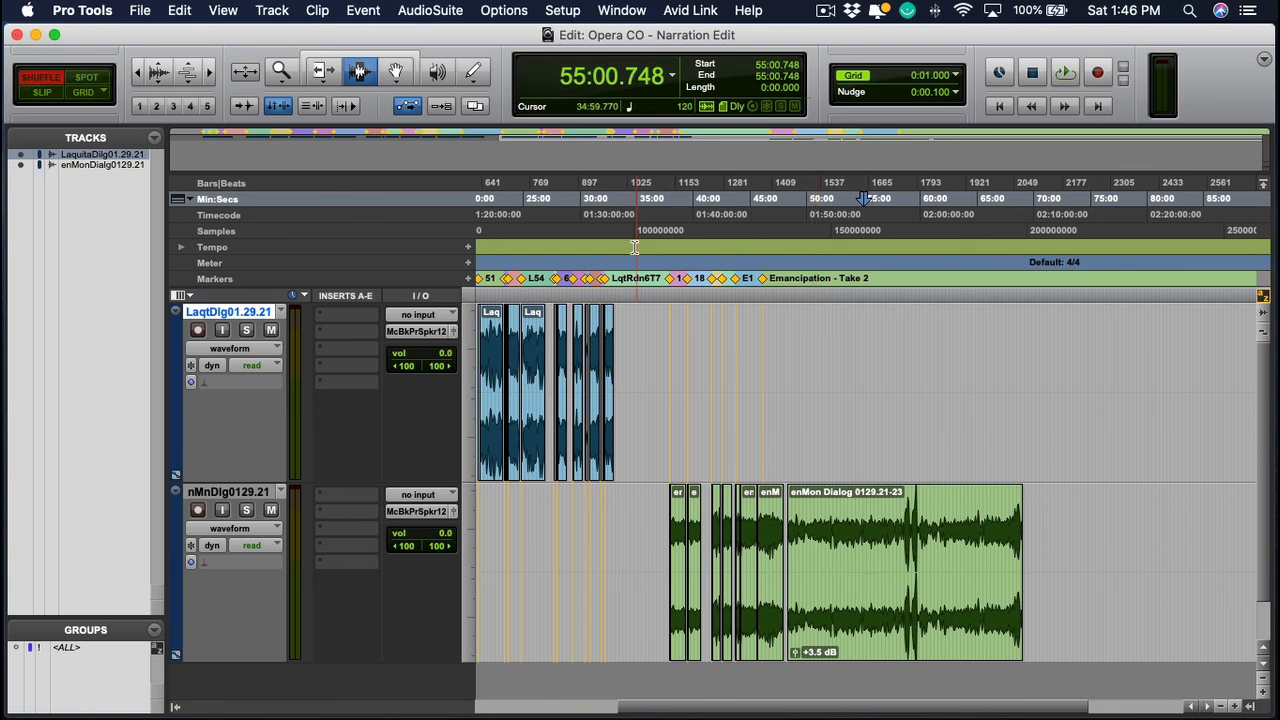
pyautogui.click(741, 582)
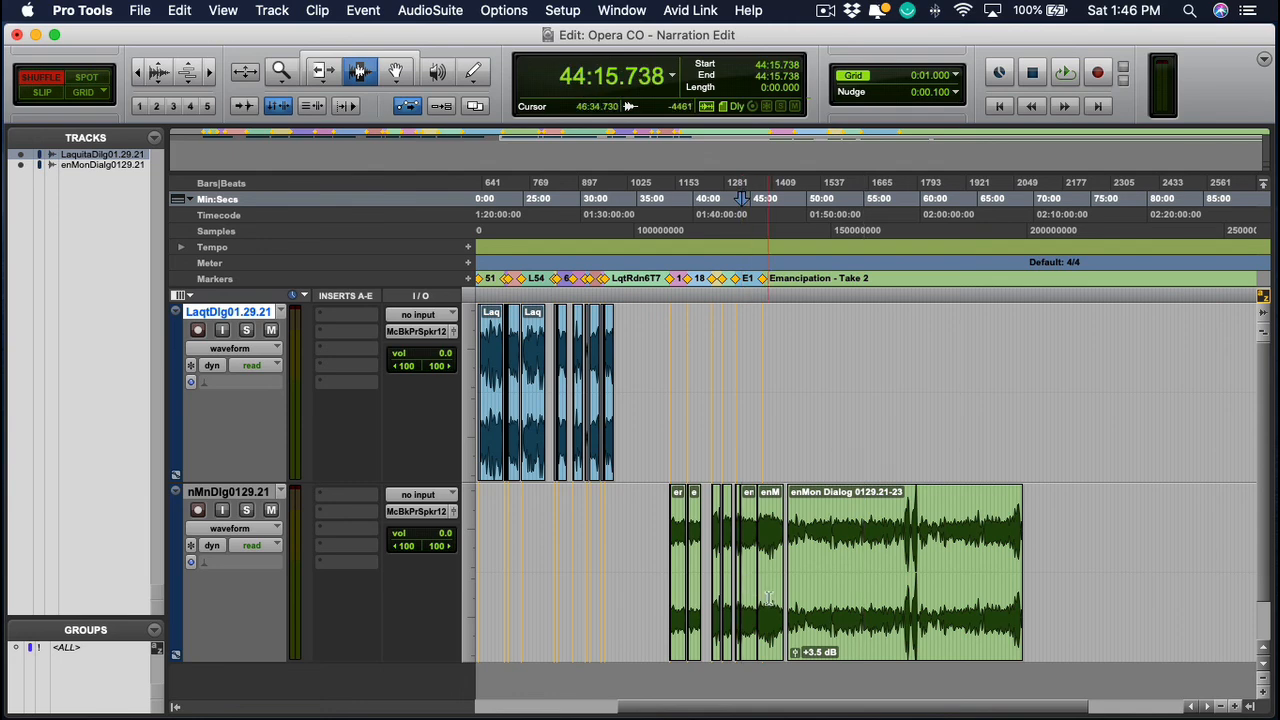
pyautogui.press('t')
pyautogui.press('t')
pyautogui.press('r')
pyautogui.press('r')
pyautogui.press('r')
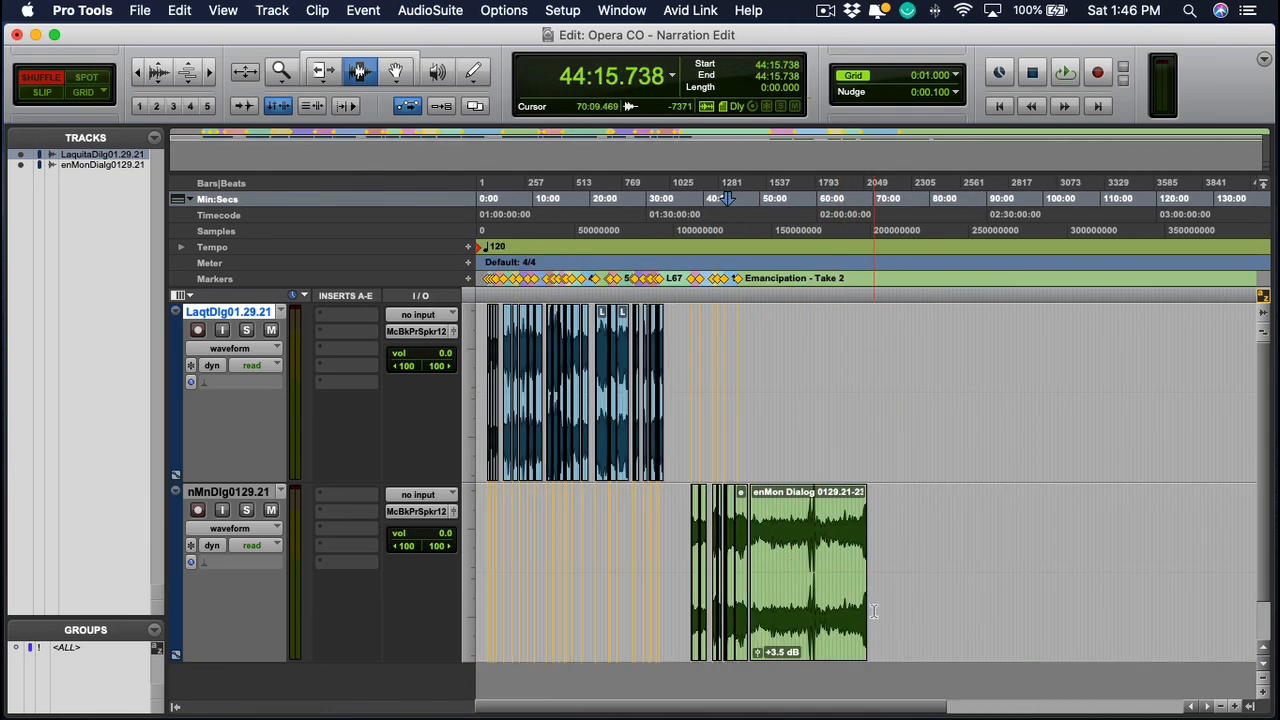
pyautogui.click(846, 588)
pyautogui.press('t')
pyautogui.press('t')
pyautogui.hscroll(-5, 847, 589)
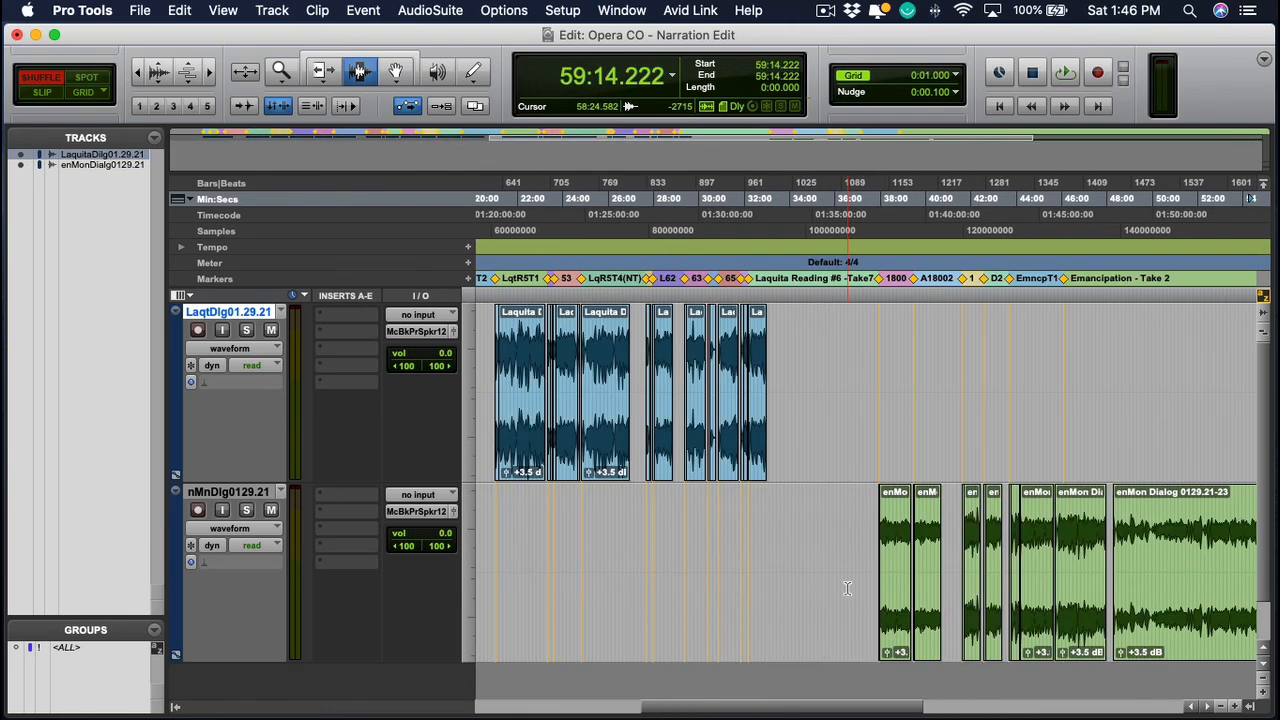
pyautogui.hscroll(4, 847, 589)
pyautogui.hscroll(-10, 846, 588)
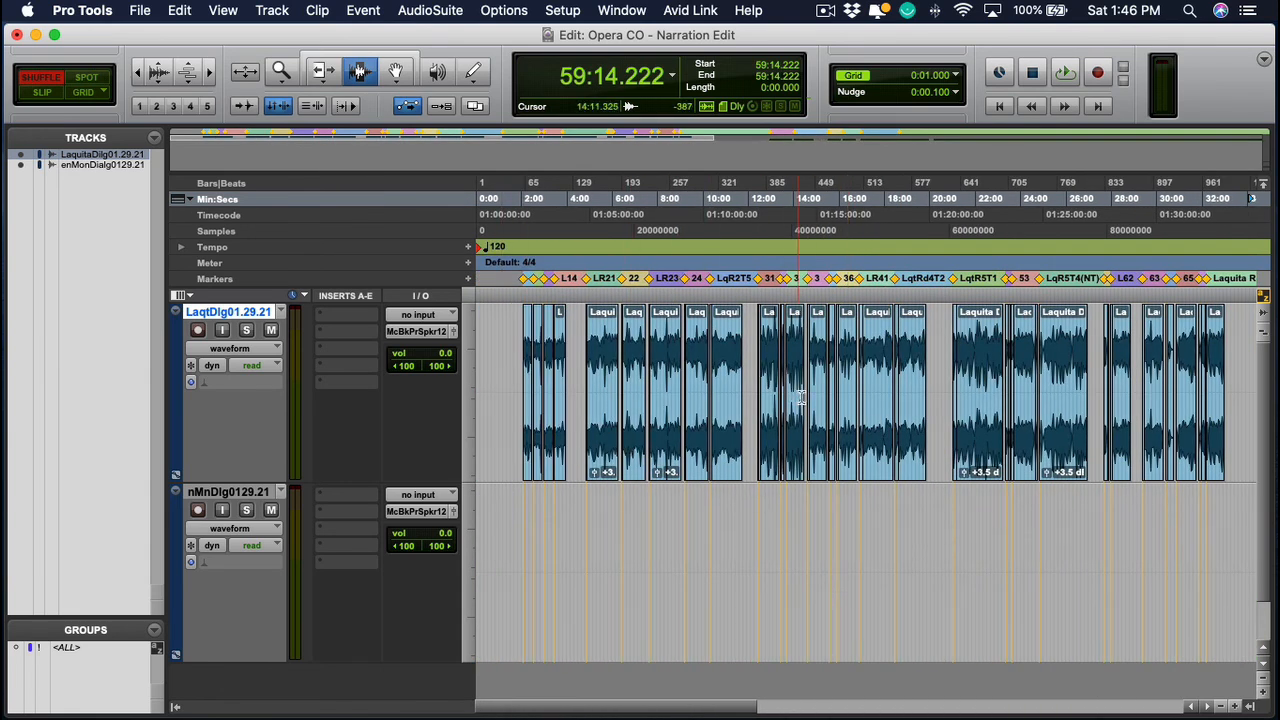
pyautogui.hscroll(5, 1021, 562)
pyautogui.hscroll(3, 1021, 562)
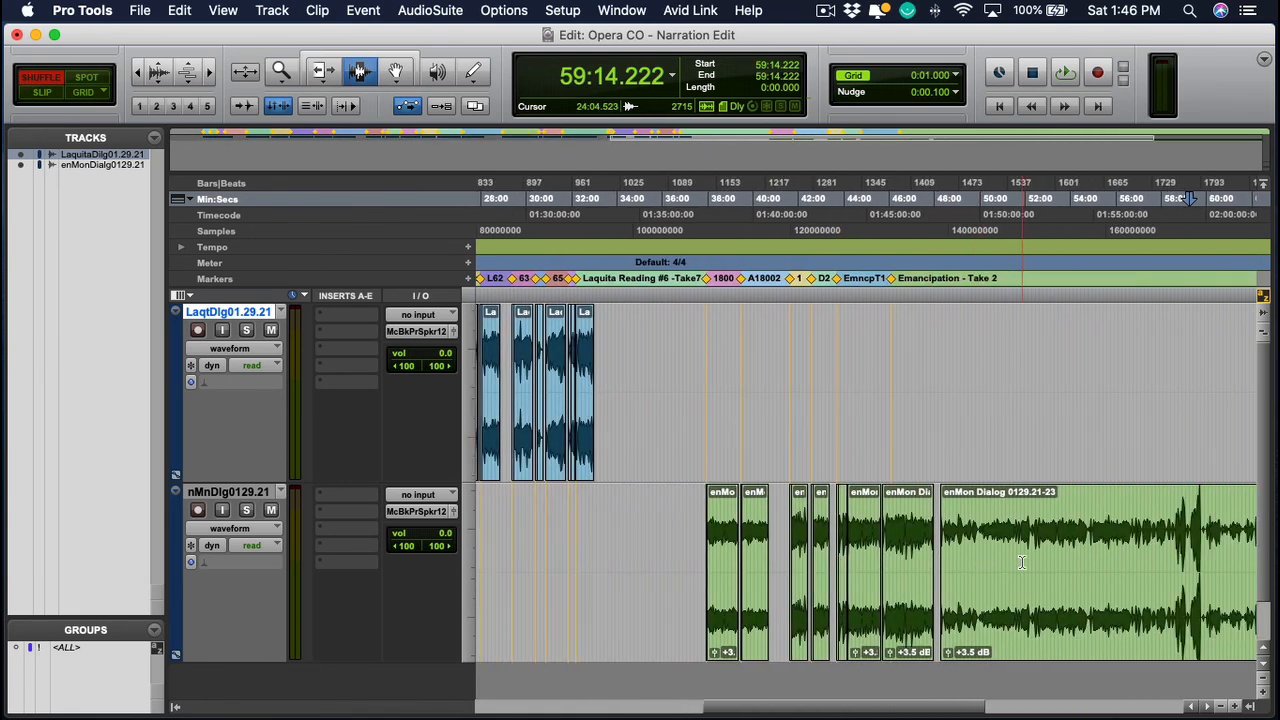
pyautogui.hscroll(-4, 676, 495)
pyautogui.hscroll(-4, 676, 495)
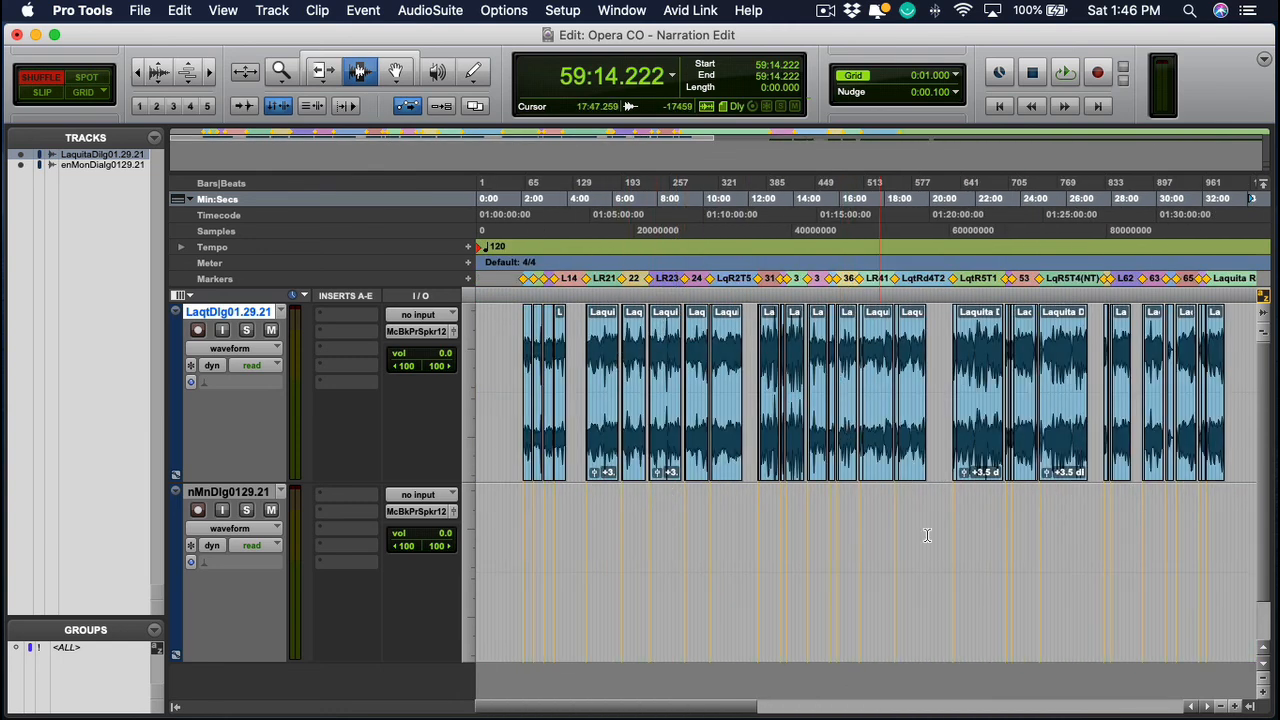
pyautogui.hscroll(4, 979, 569)
pyautogui.hscroll(3, 979, 569)
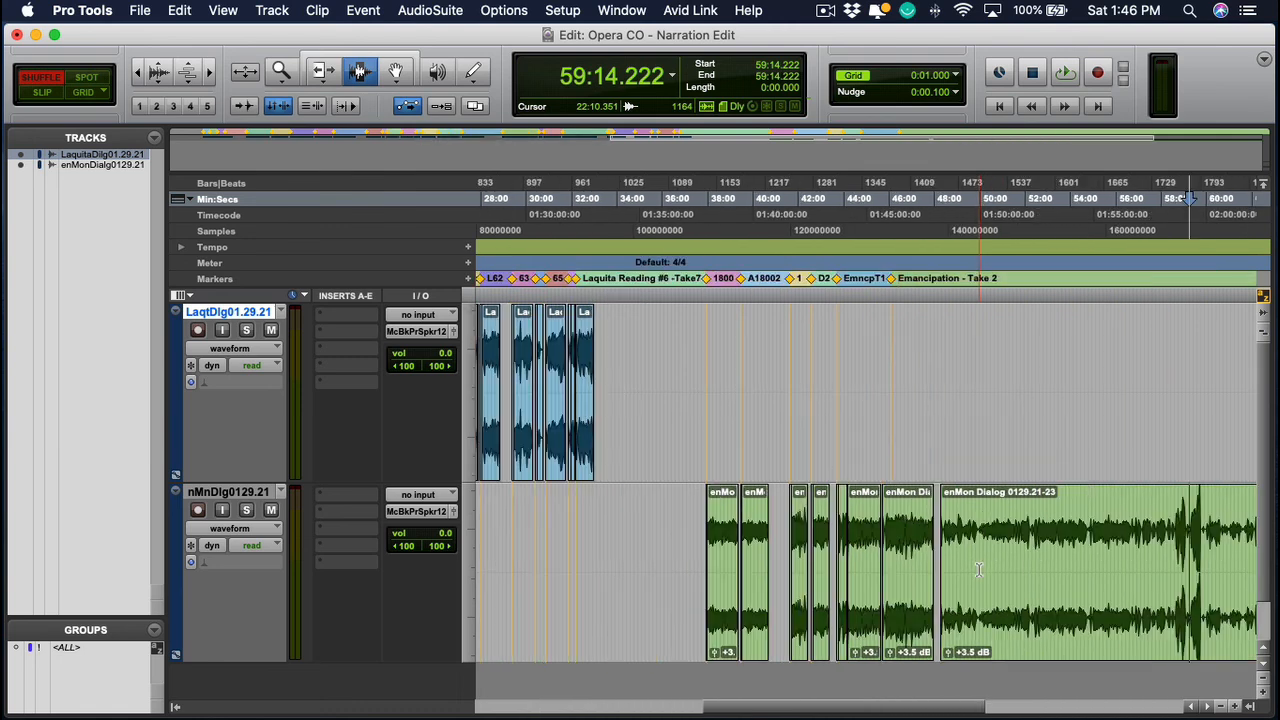
pyautogui.hscroll(1, 979, 569)
# Select the neighbouring Emancipation clips on the lower dialog track, spanning 43:46.730 to 47:59.486
pyautogui.doubleClick(819, 544)
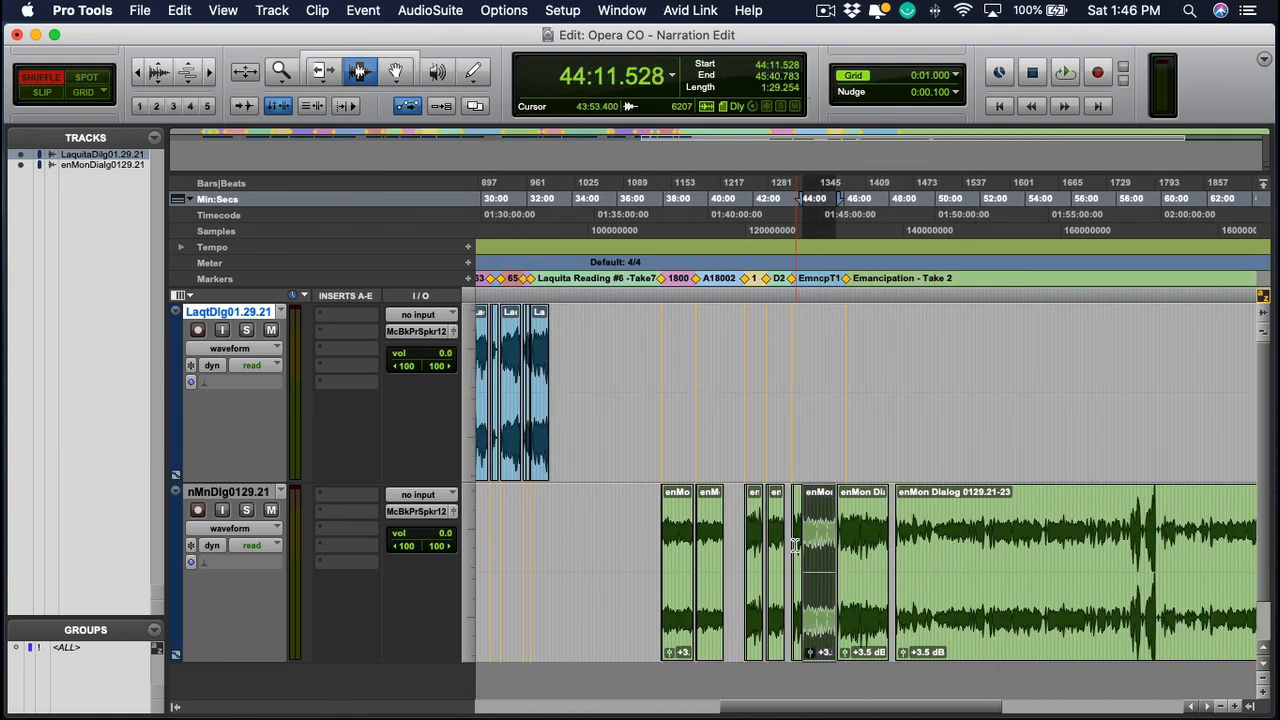
pyautogui.doubleClick(795, 546)
pyautogui.keyDown('shift'); pyautogui.doubleClick(863, 544); pyautogui.keyUp('shift')
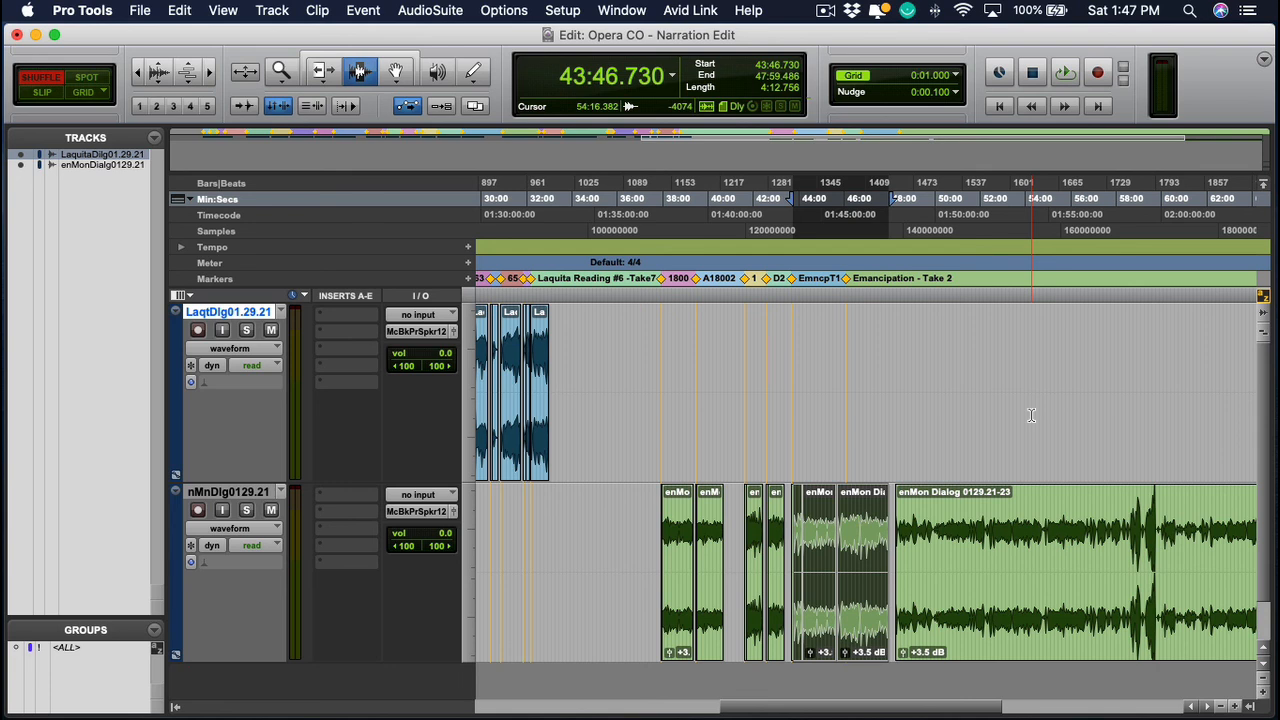
# Clear the clip selection and place the edit cursor at 44:50.486
pyautogui.click(933, 415)
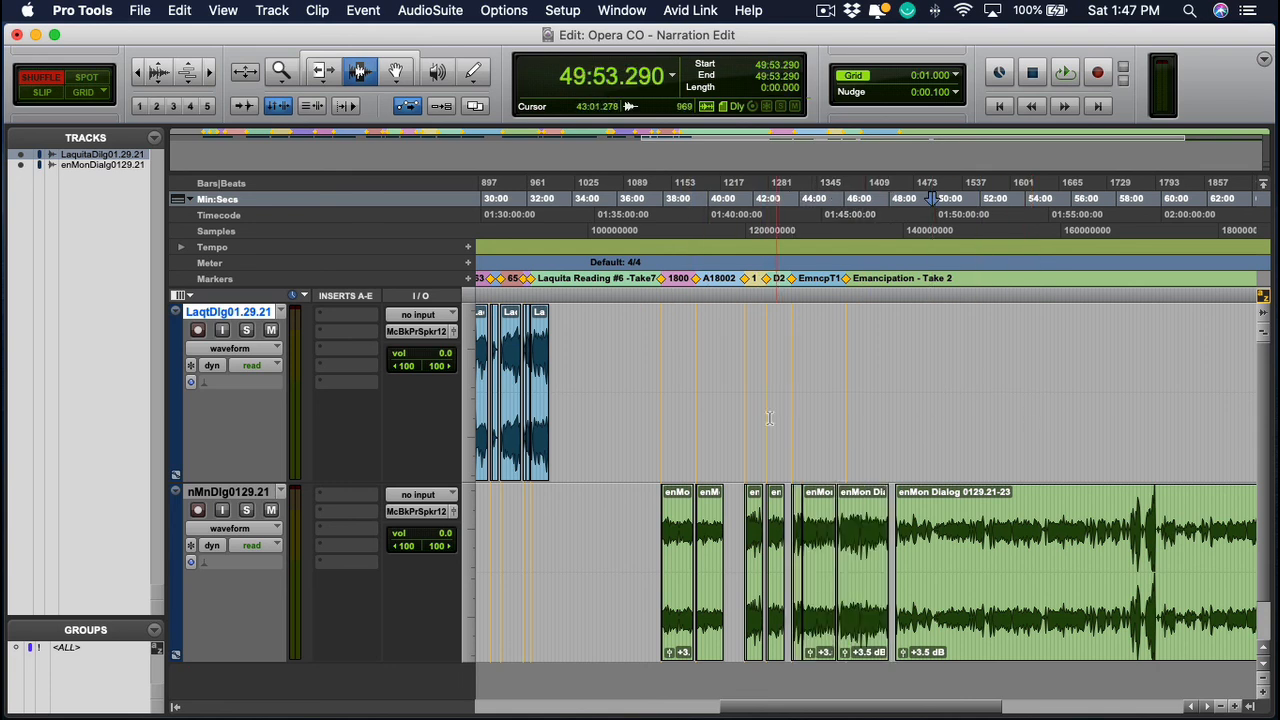
pyautogui.click(815, 420)
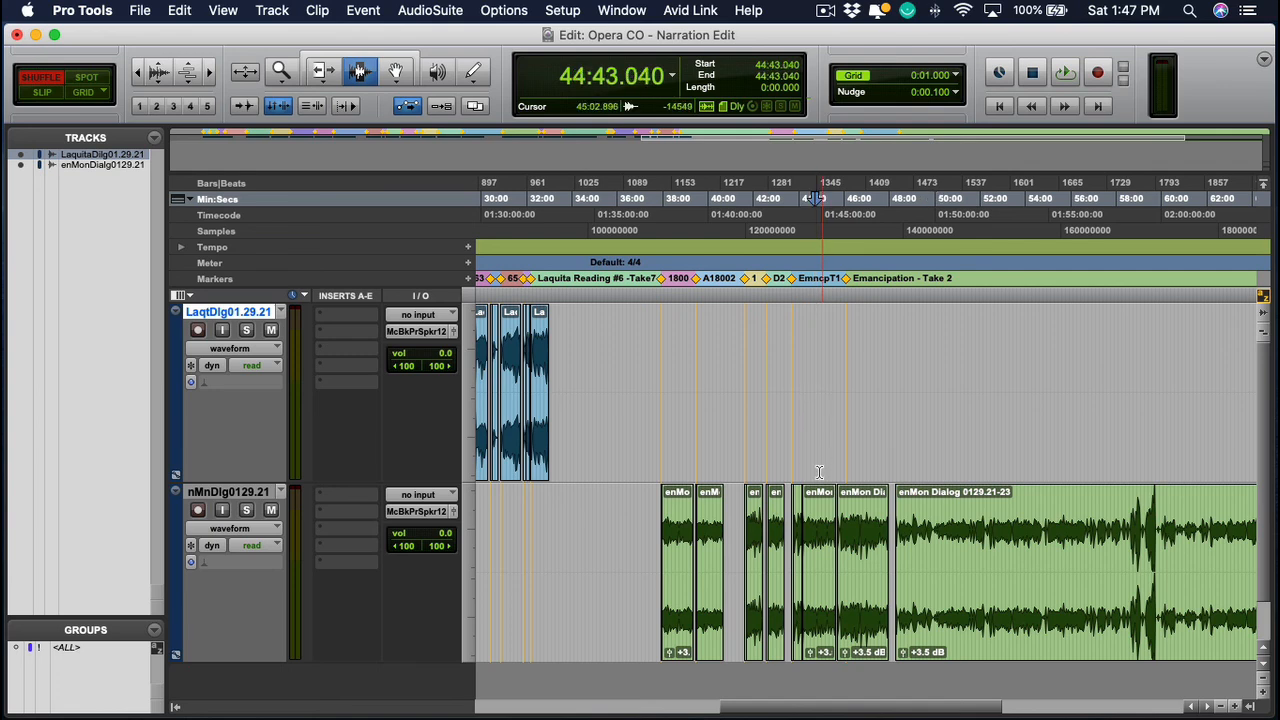
pyautogui.click(838, 420)
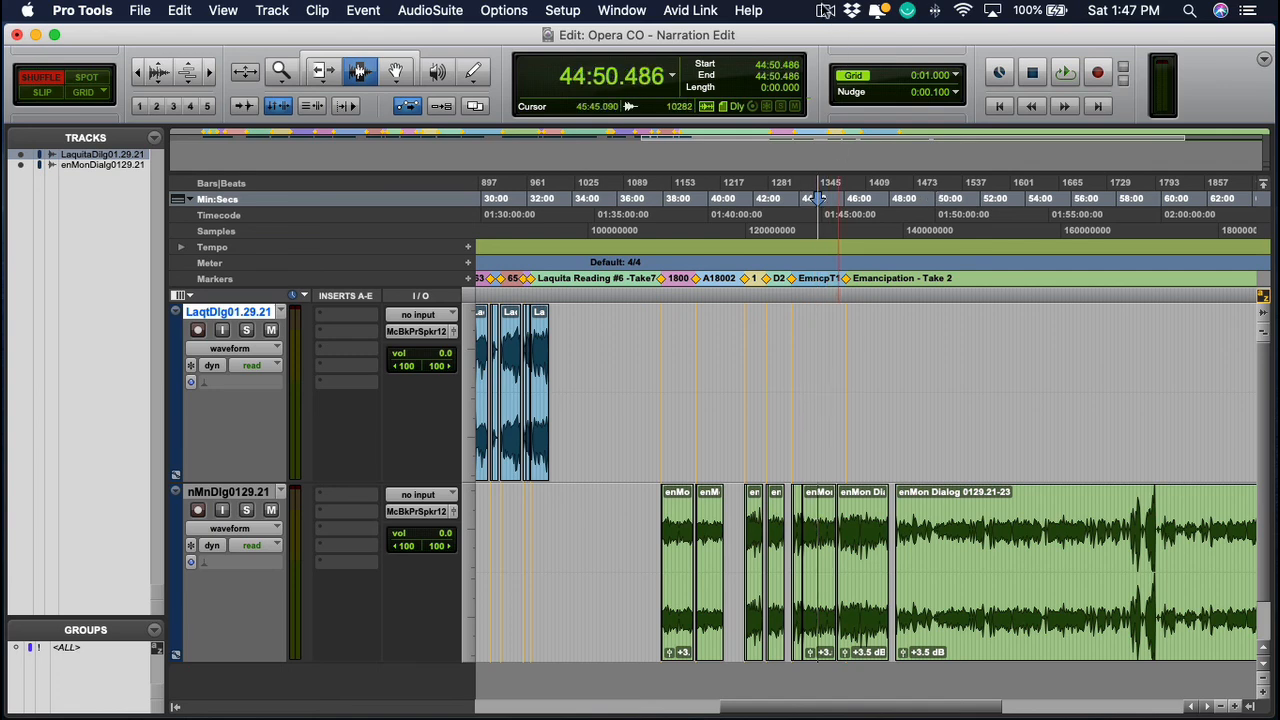